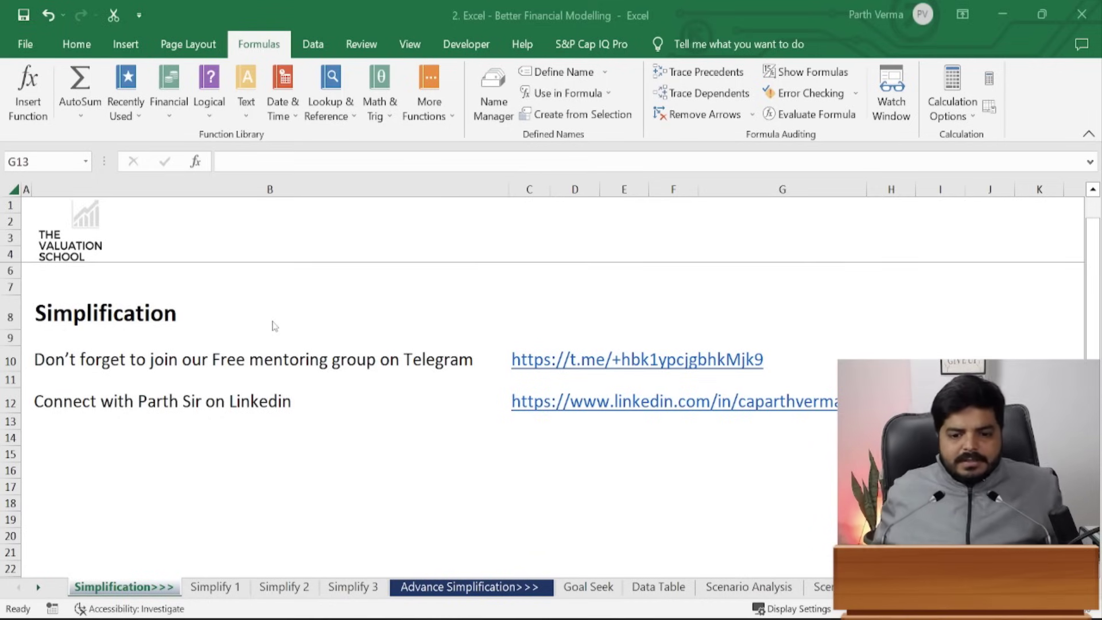
- Go to the Simplify 1 sheet and autofit column B so 'Market Returns' fits
click(213, 587)
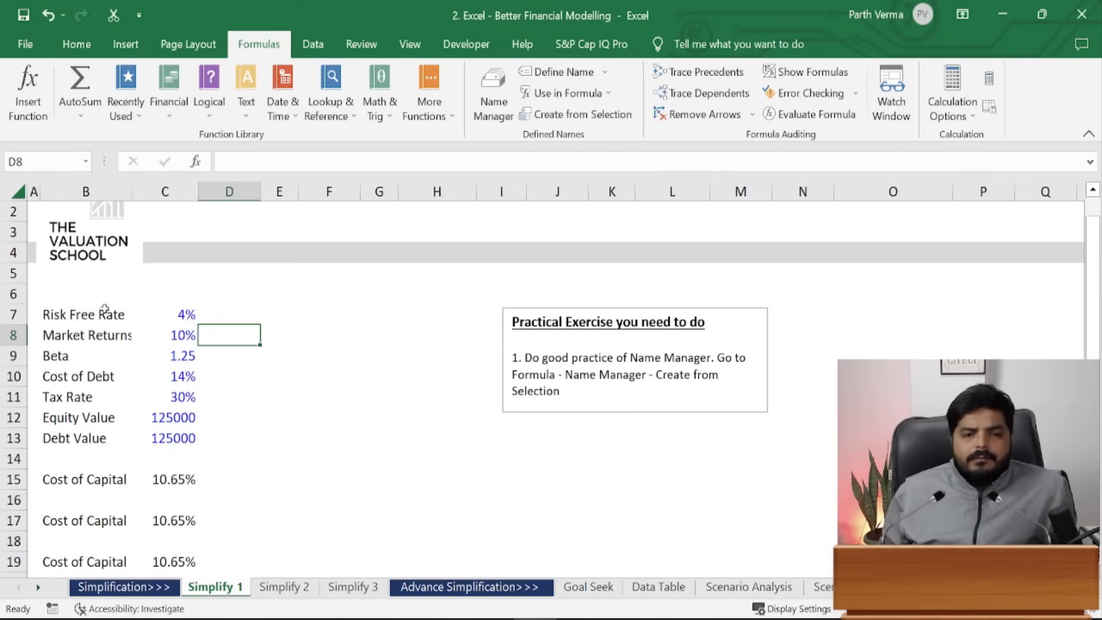
drag(74, 313, 168, 443)
click(279, 438)
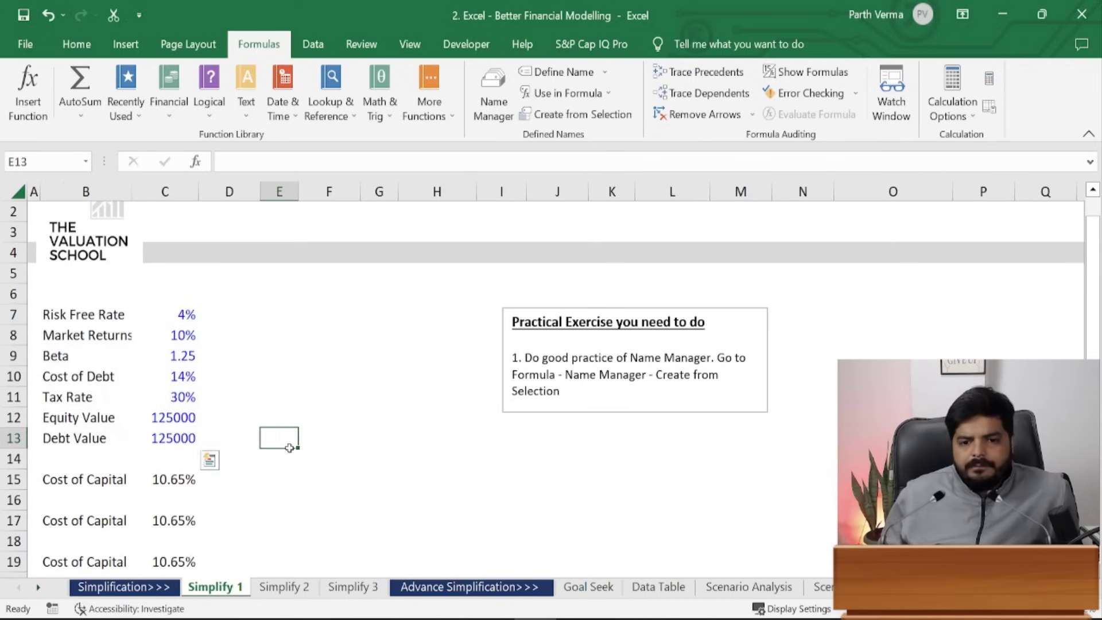
double_click(131, 191)
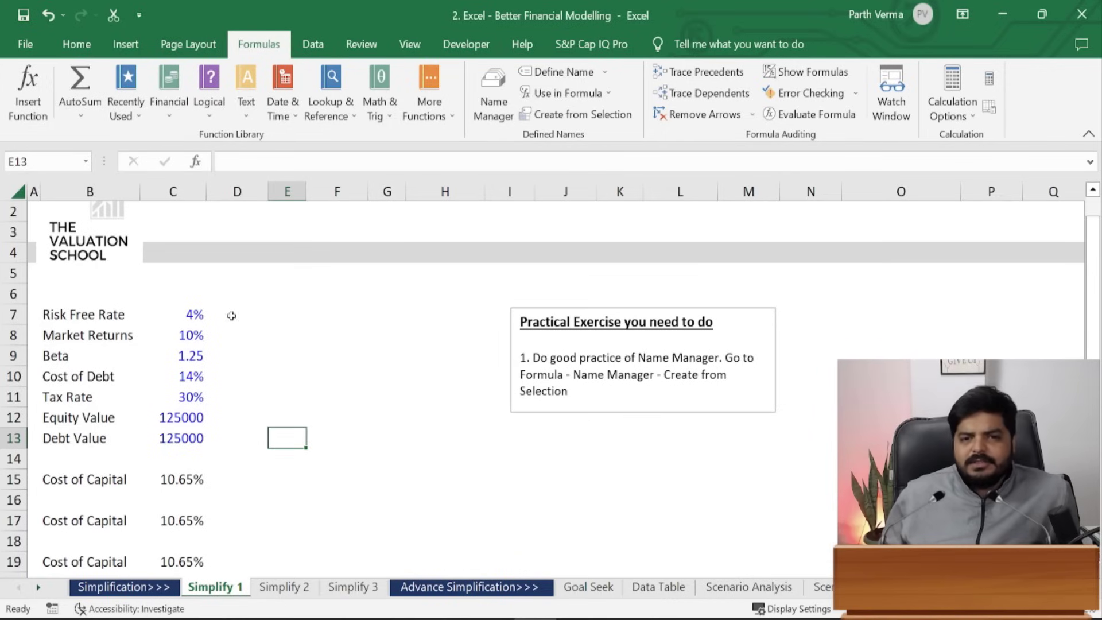
- Check the defined names on the input values, from Risk Free Rate down to Debt_Value
click(197, 314)
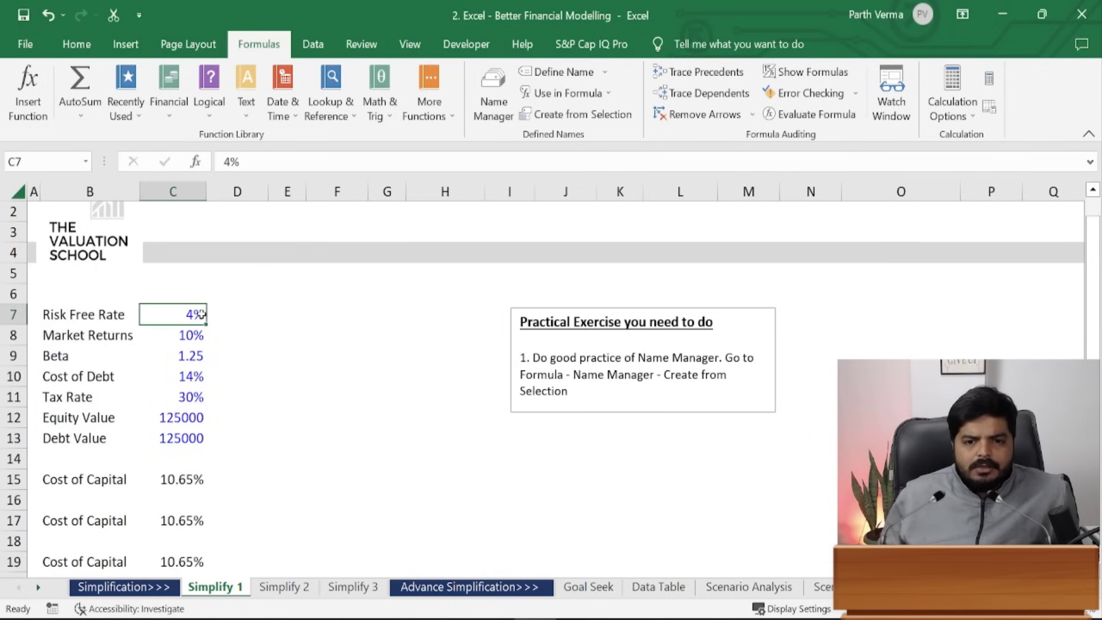
click(189, 355)
click(192, 400)
click(191, 439)
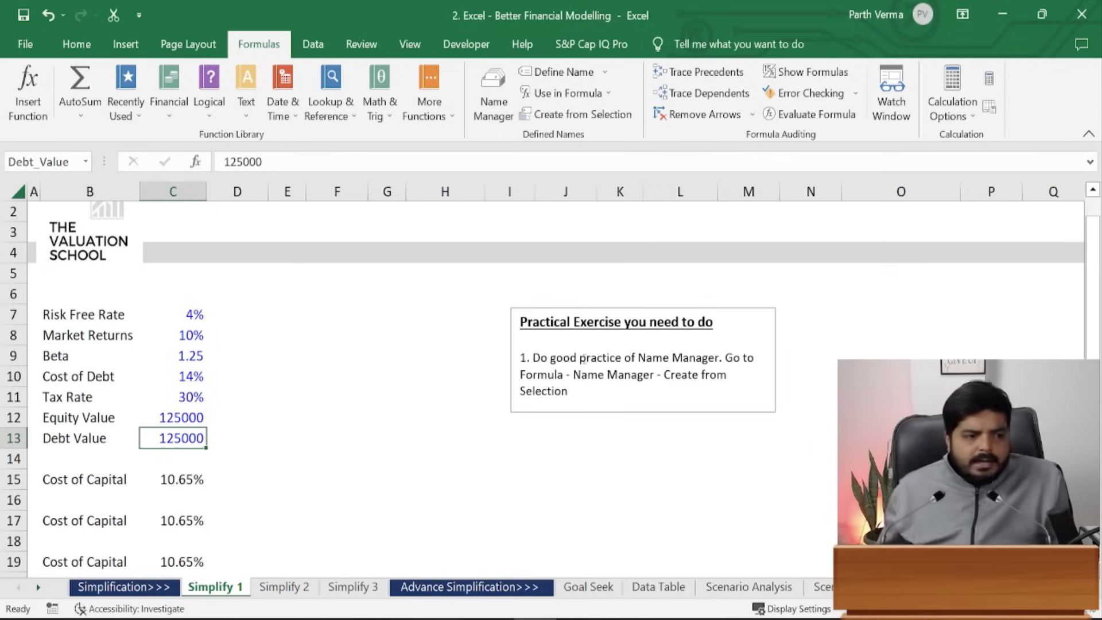
- Delete the third Cost of Capital result in C18:C20 and view C15's hard-coded formula
scroll(551, 391, up, 2)
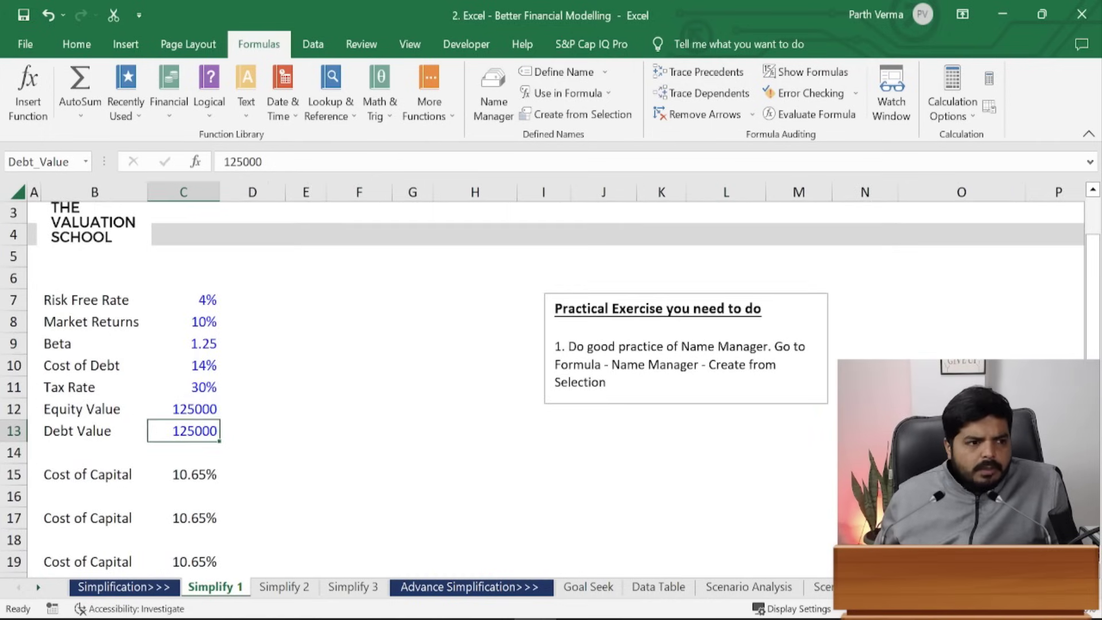
scroll(551, 390, up, 1)
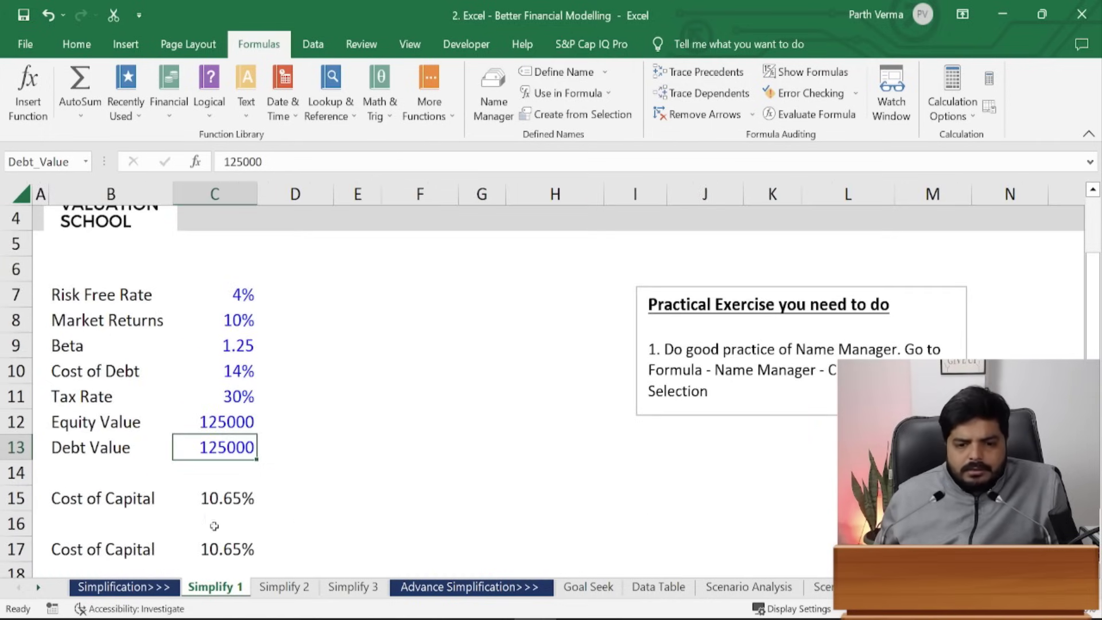
drag(1097, 285, 1097, 344)
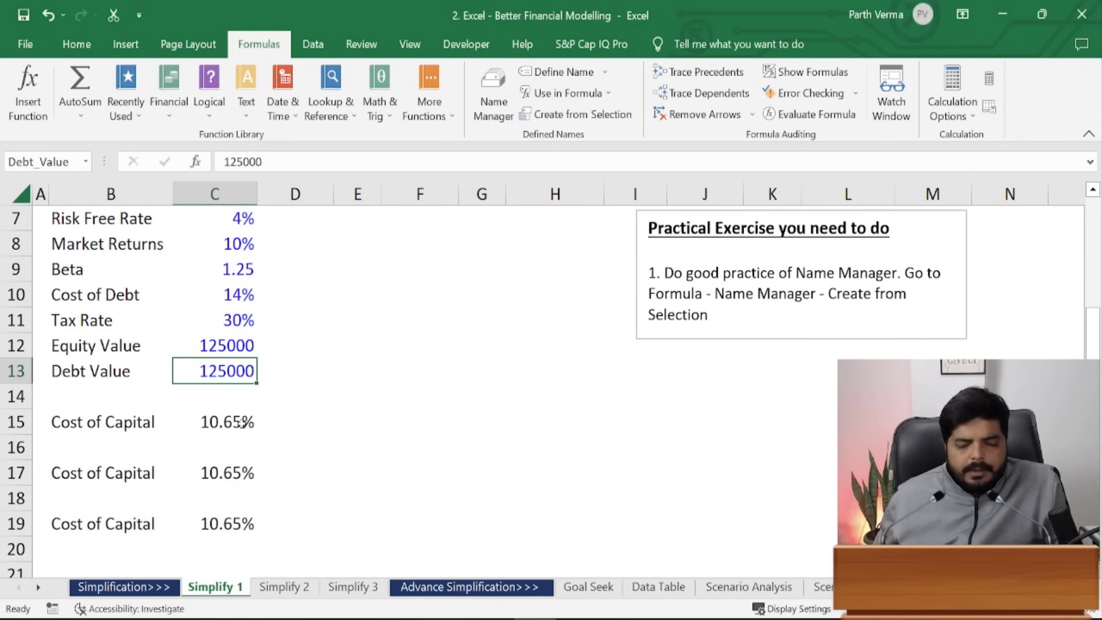
drag(239, 498, 238, 542)
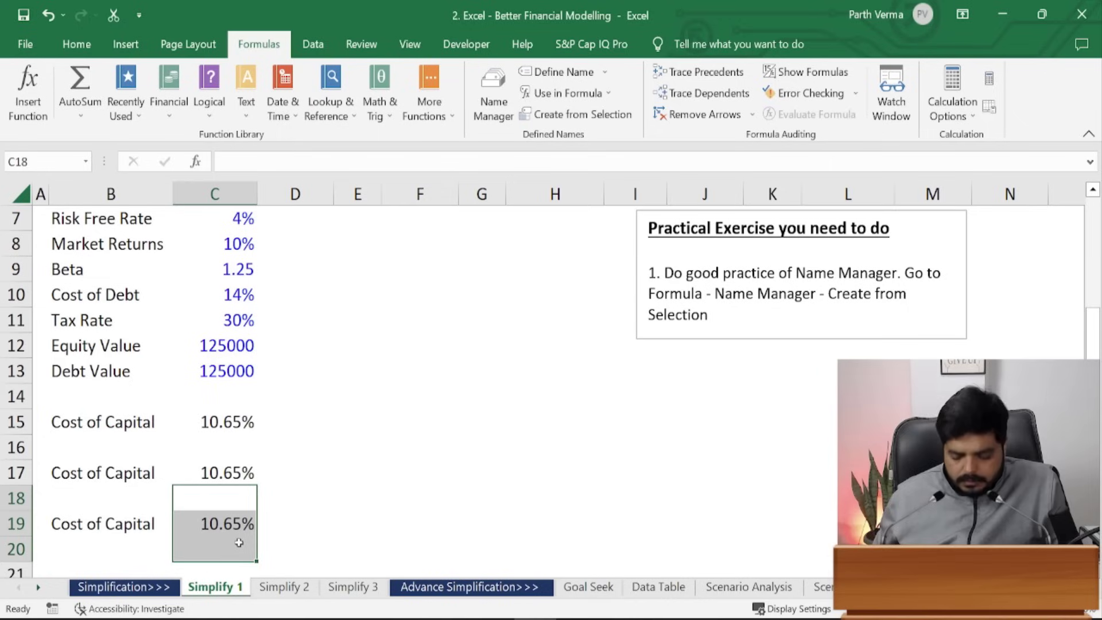
key(Delete)
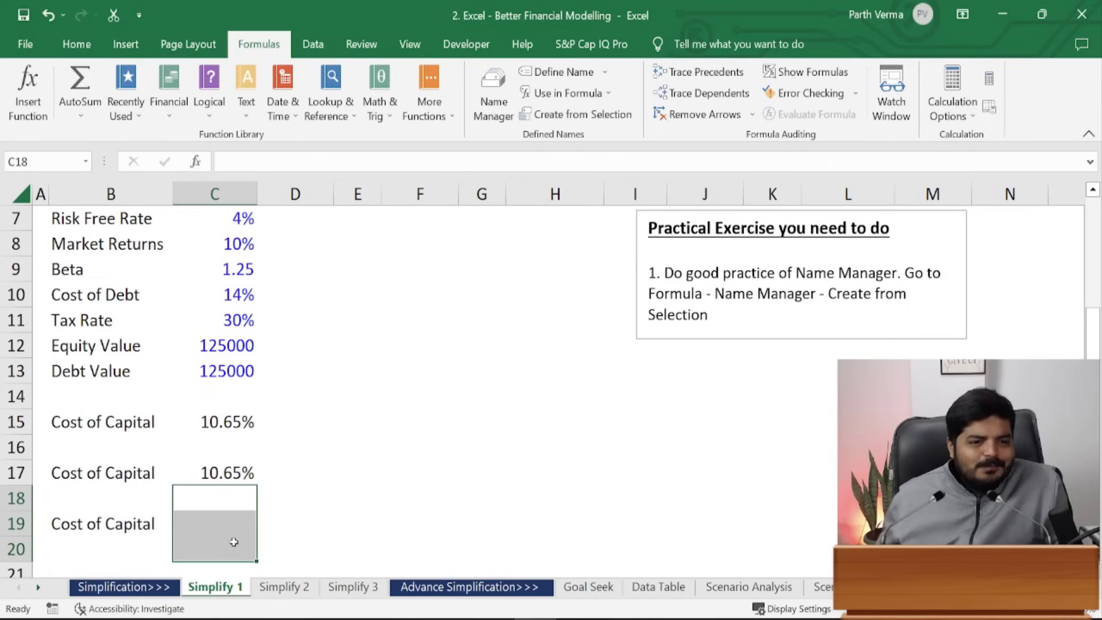
click(227, 434)
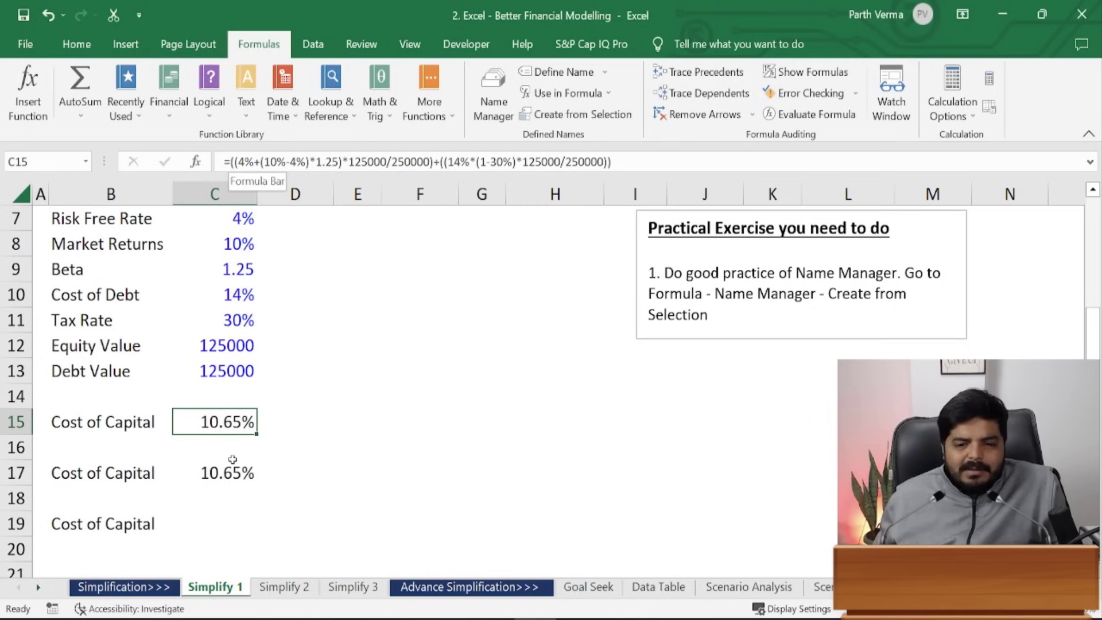
key(F2)
click(260, 162)
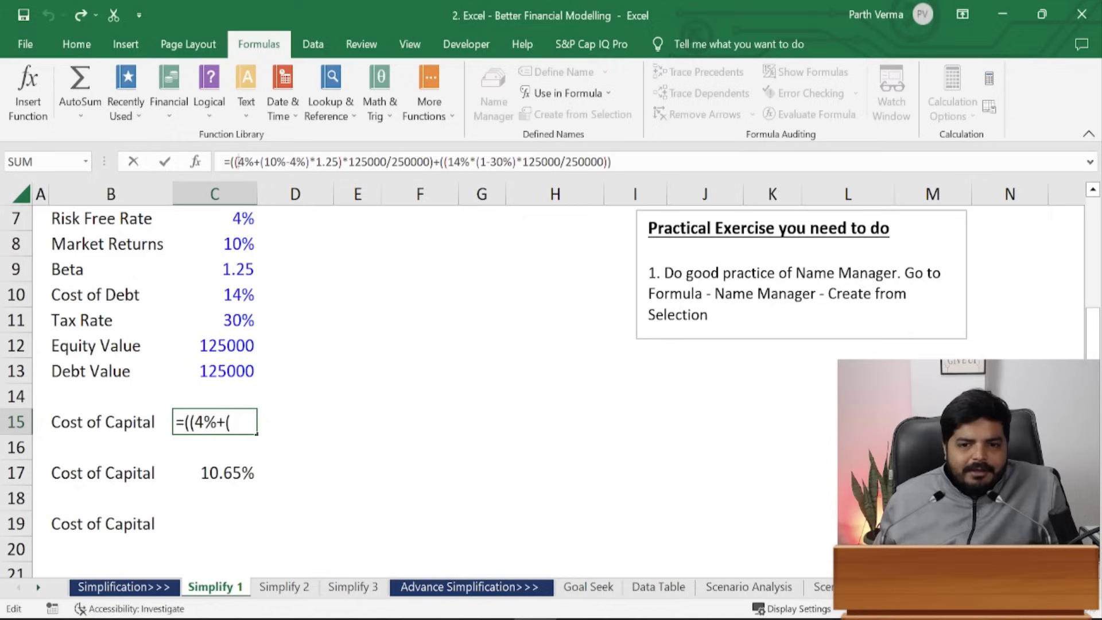
drag(236, 164, 606, 162)
click(343, 163)
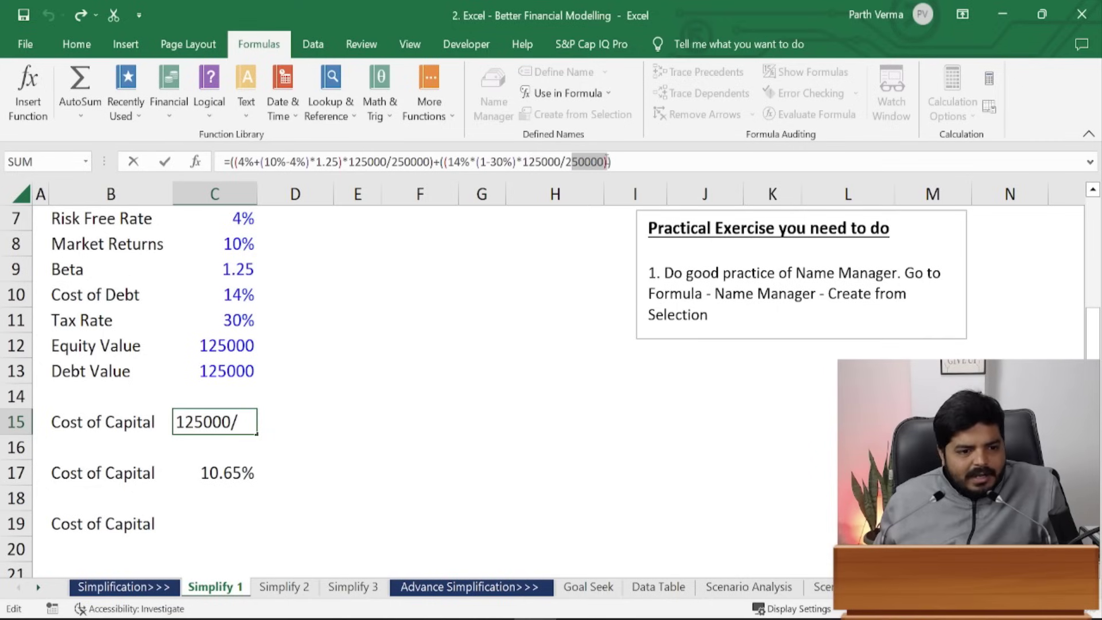
click(463, 276)
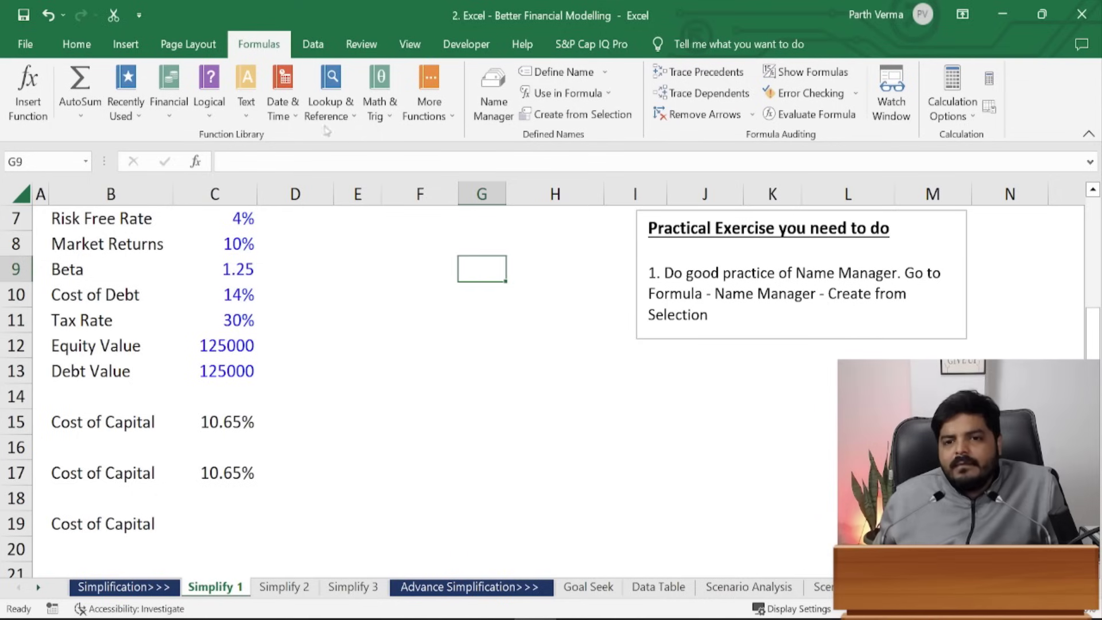
click(226, 428)
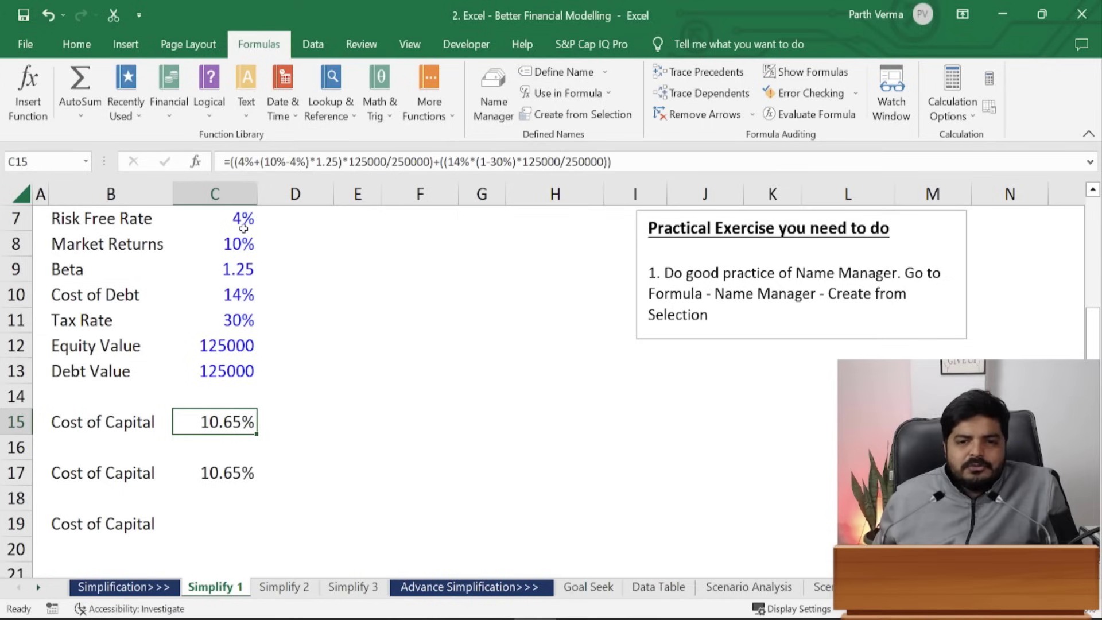
click(227, 474)
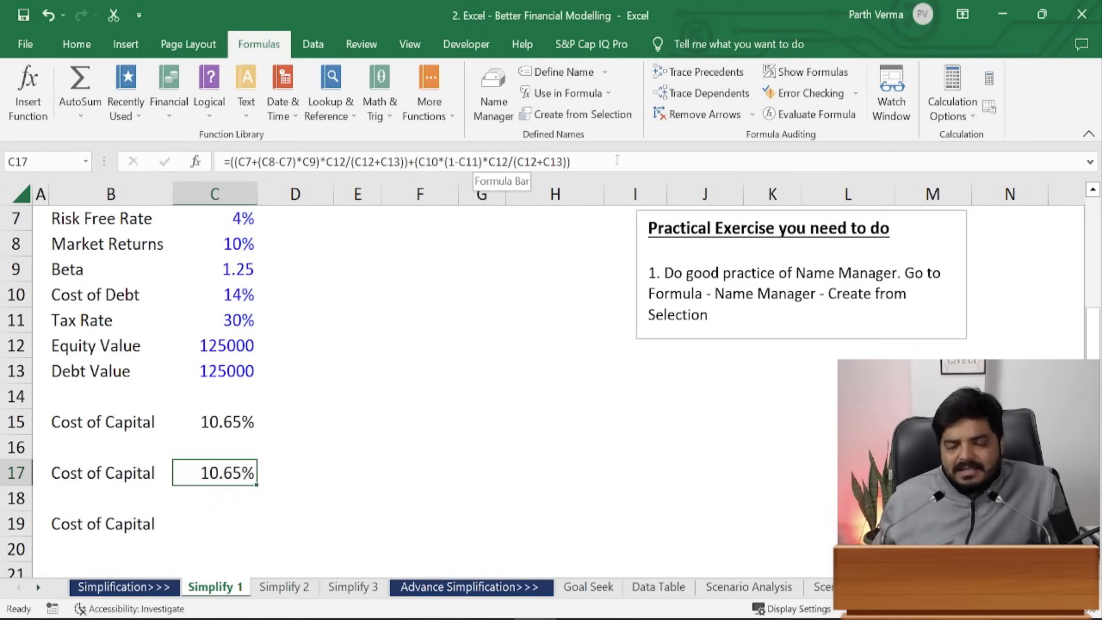
scroll(766, 285, up, 1)
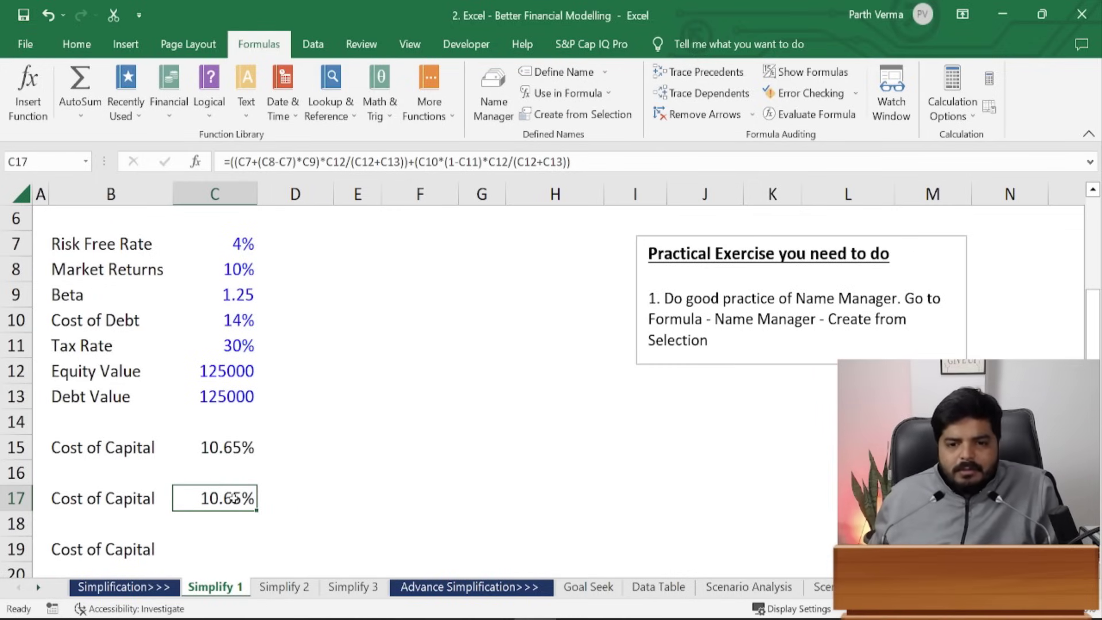
key(F2)
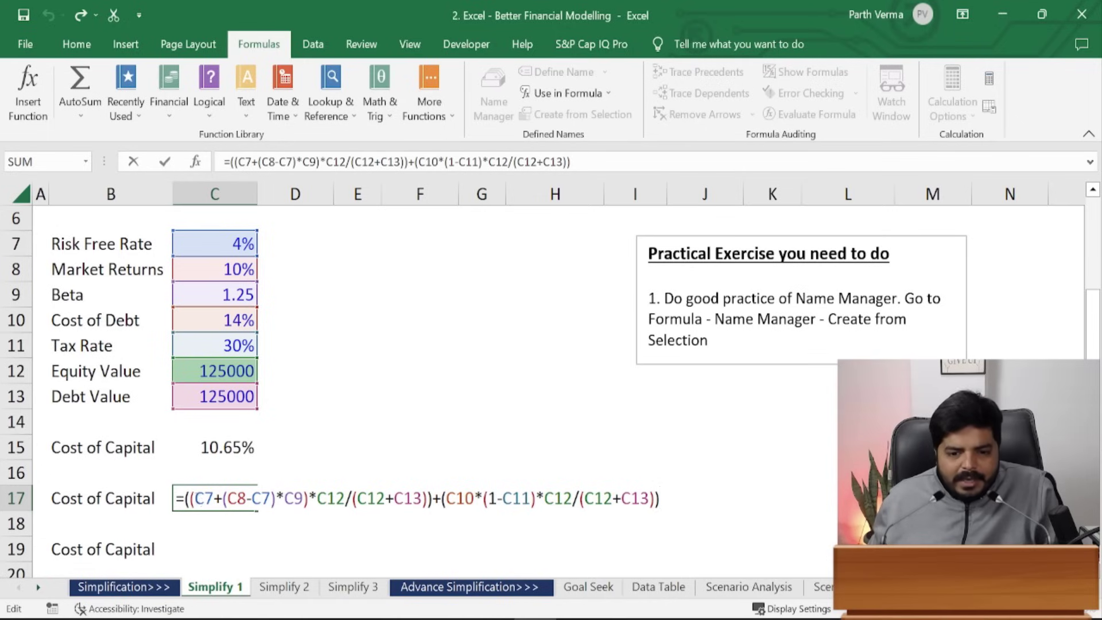
drag(194, 497, 216, 498)
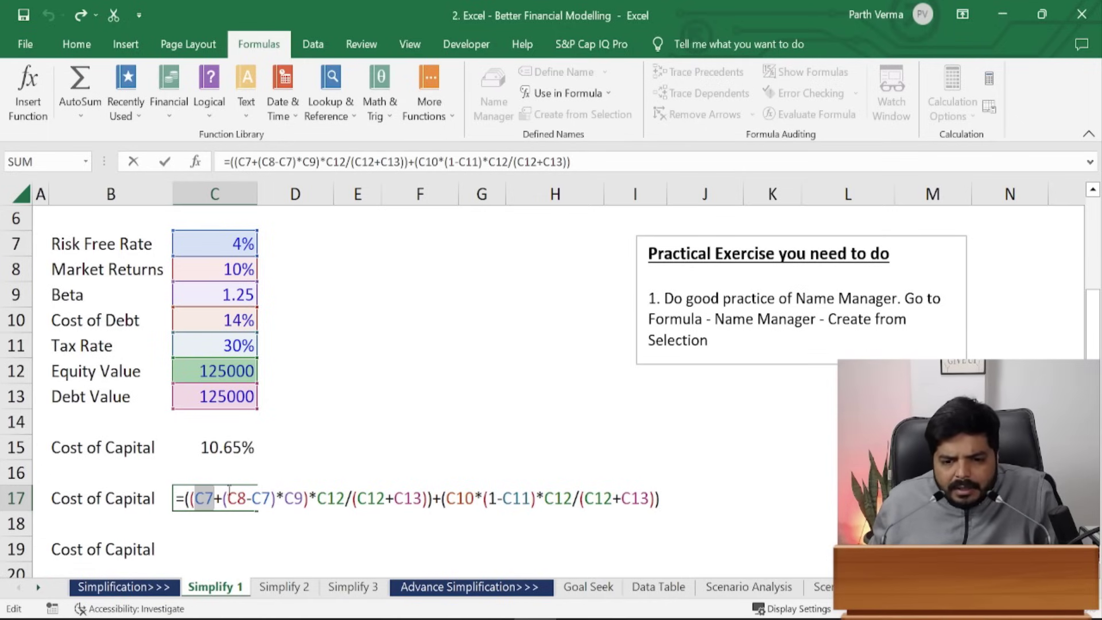
drag(228, 498, 246, 498)
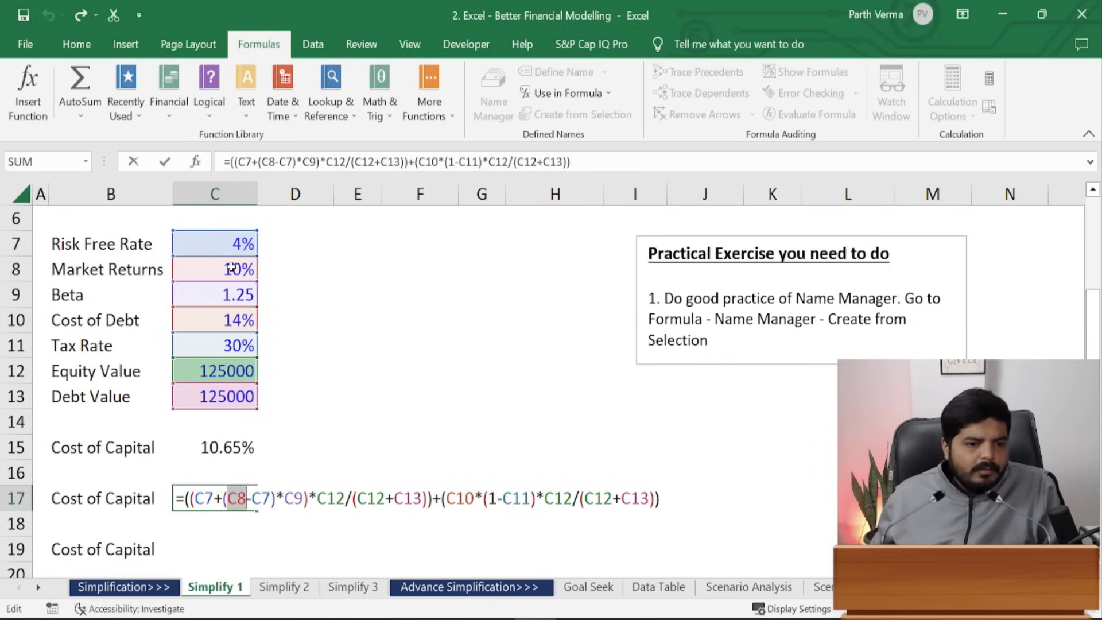
drag(294, 498, 655, 498)
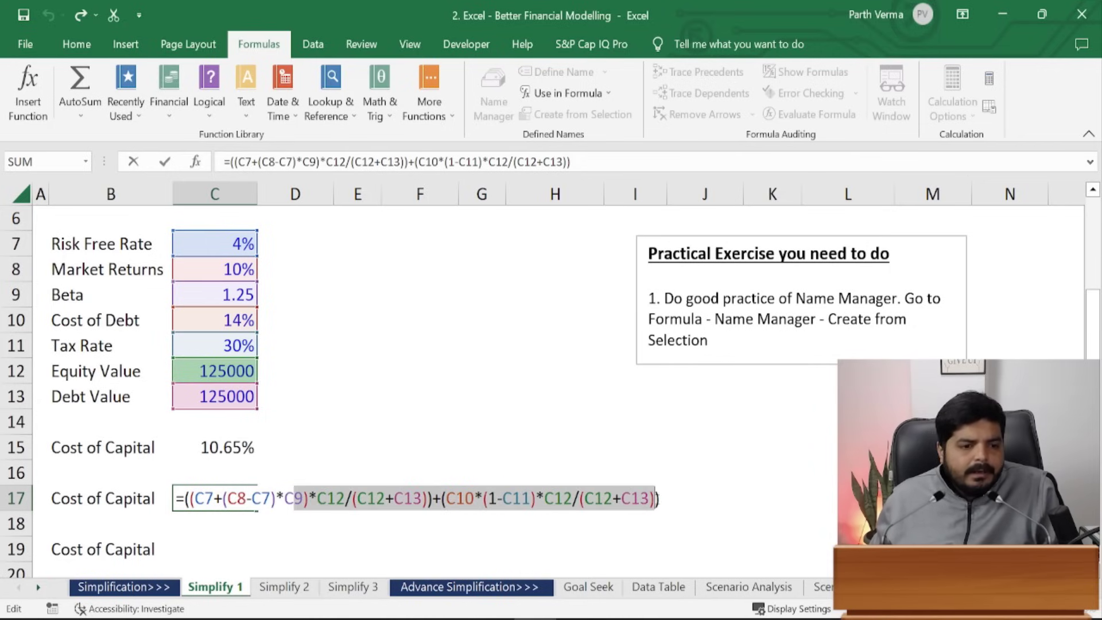
click(591, 438)
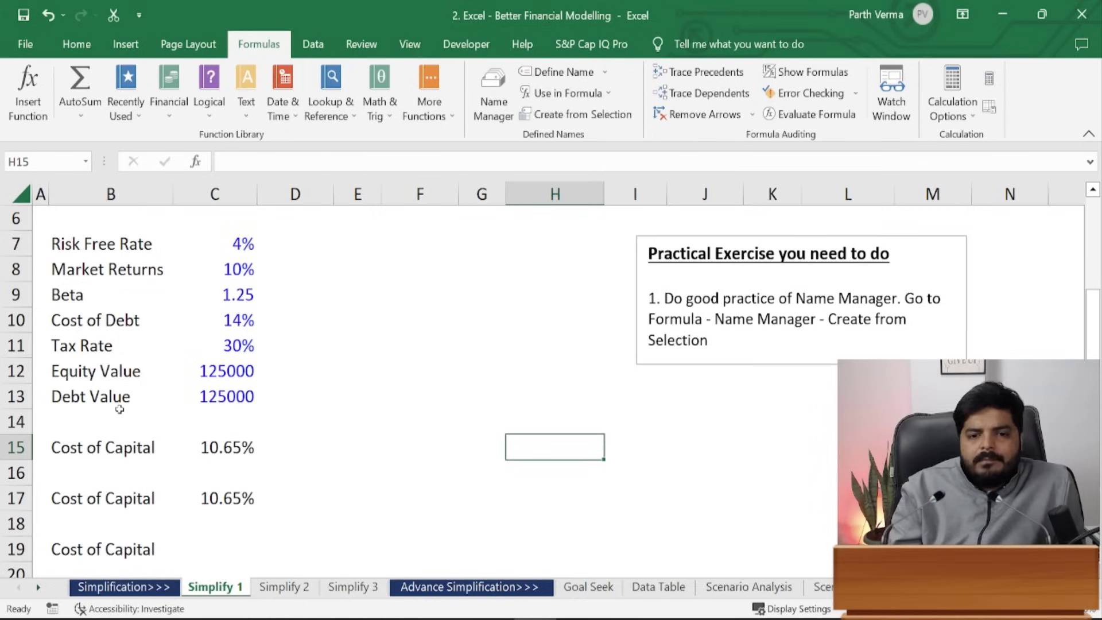
click(81, 296)
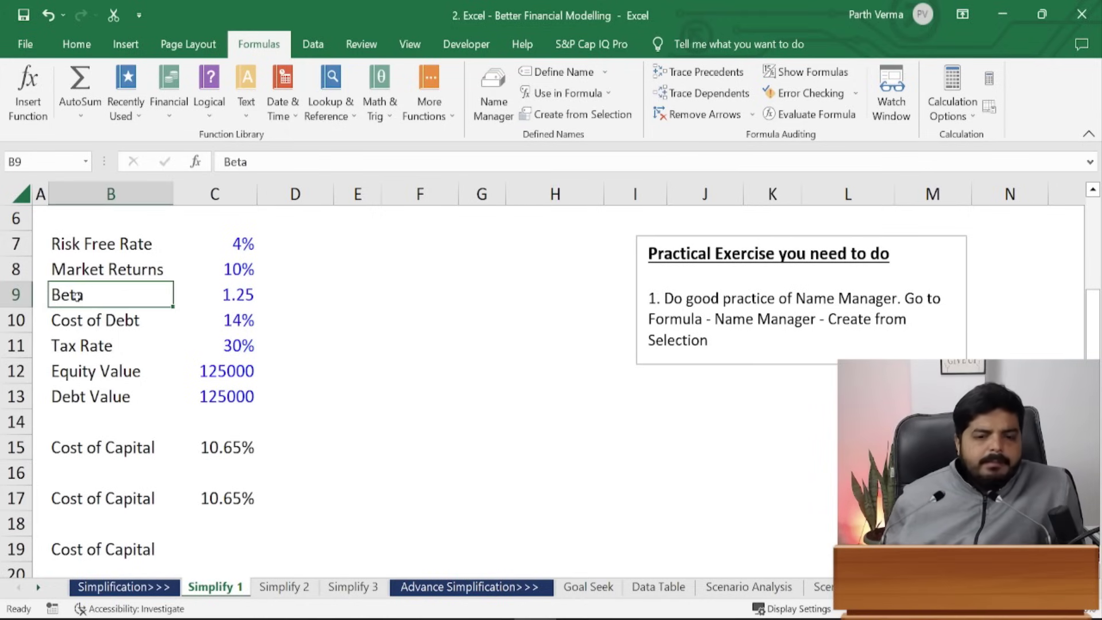
click(225, 294)
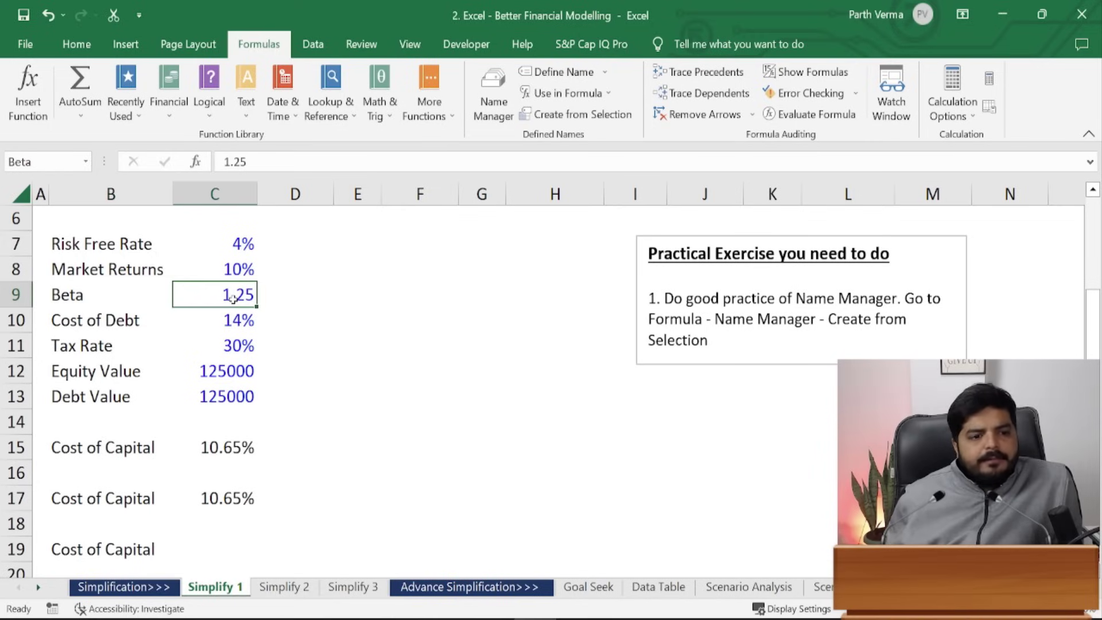
click(73, 349)
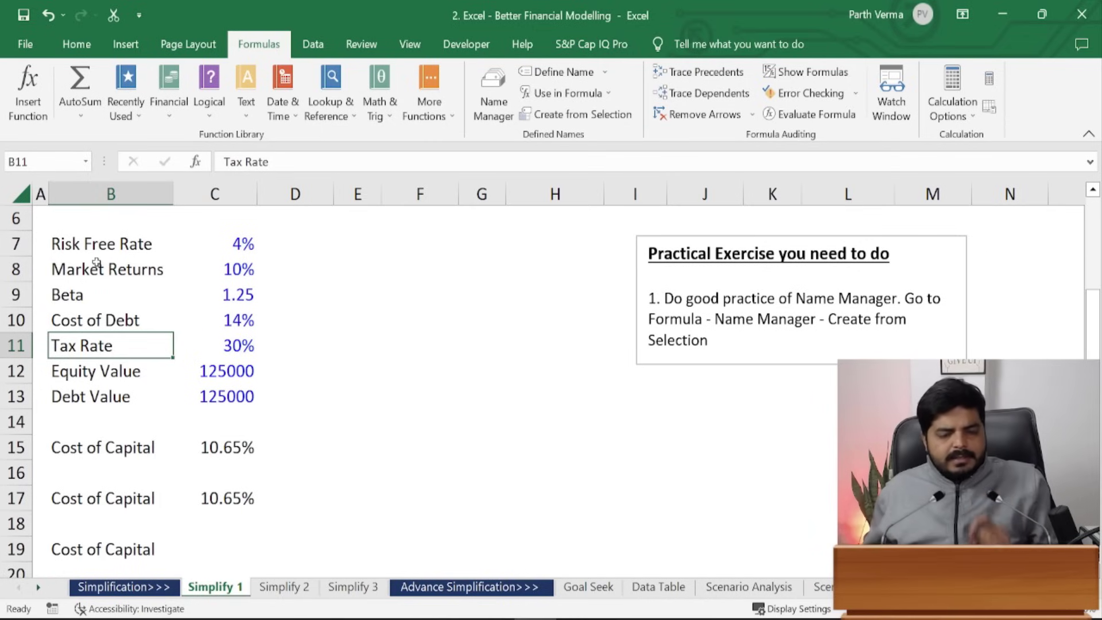
drag(89, 250, 197, 397)
click(319, 229)
drag(119, 247, 115, 397)
drag(80, 243, 100, 401)
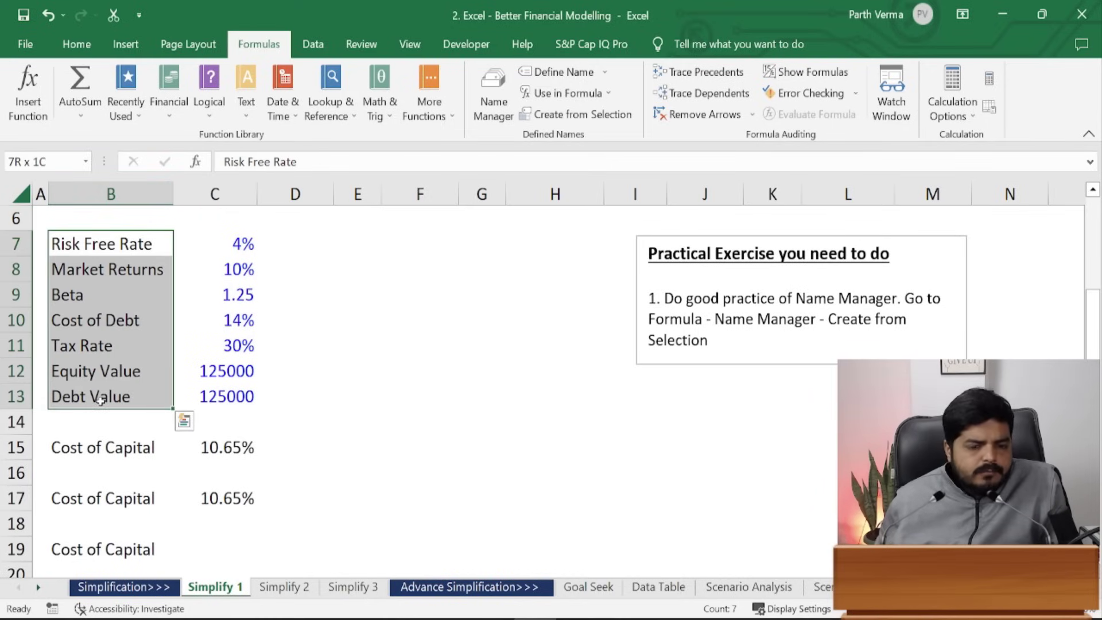
- Remove the spaces from the labels to make RiskFreeRate and MarketReturns
double_click(81, 243)
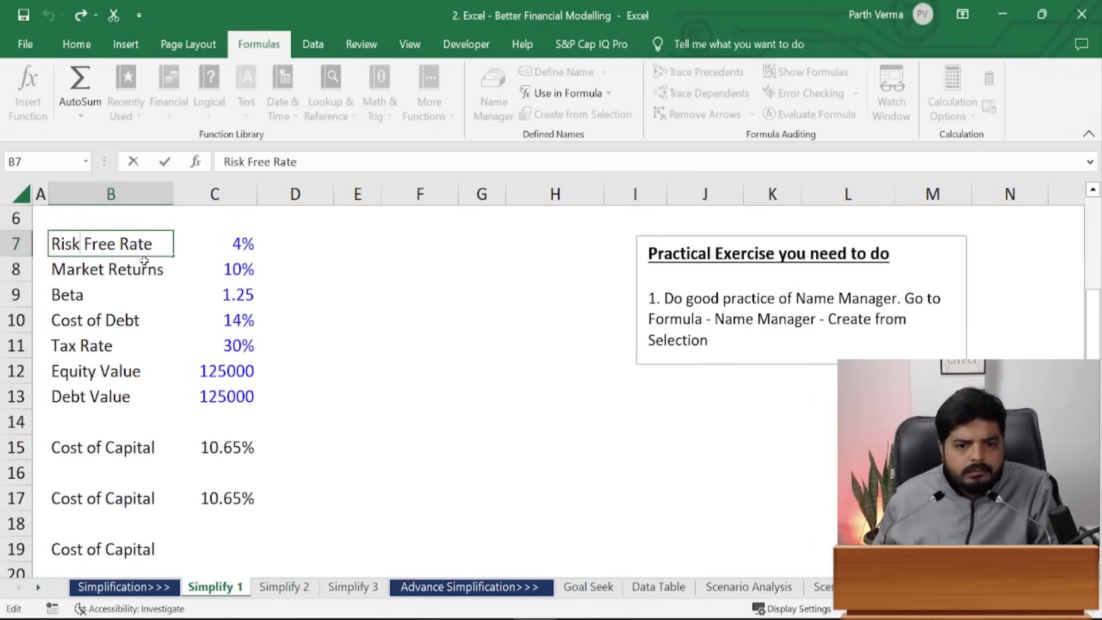
key(Delete)
click(112, 243)
key(Delete)
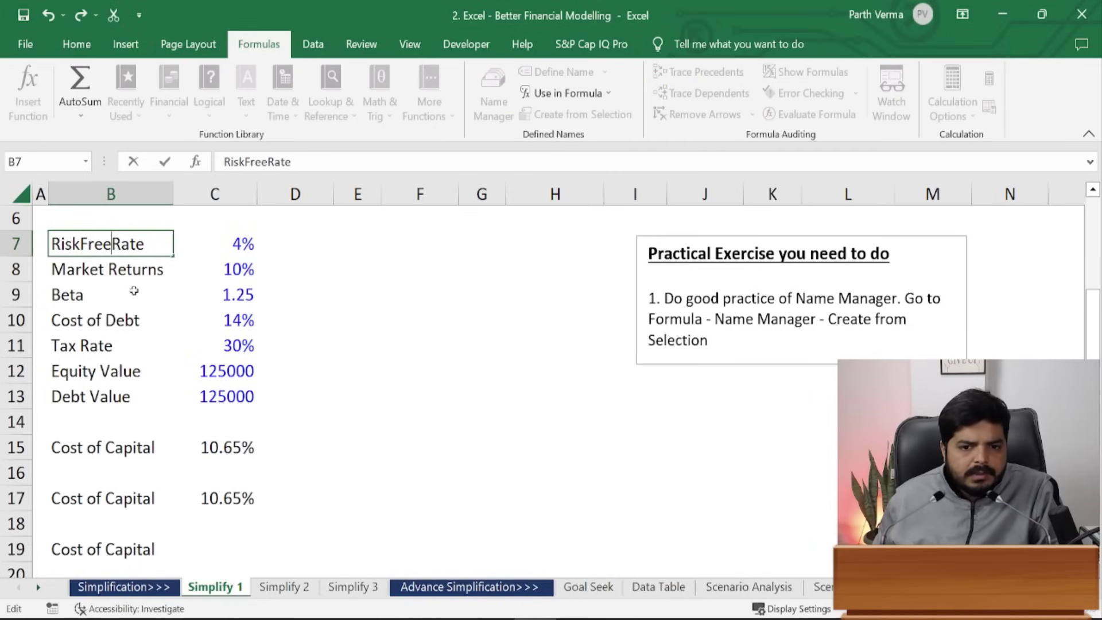
click(106, 269)
double_click(106, 269)
key(Delete)
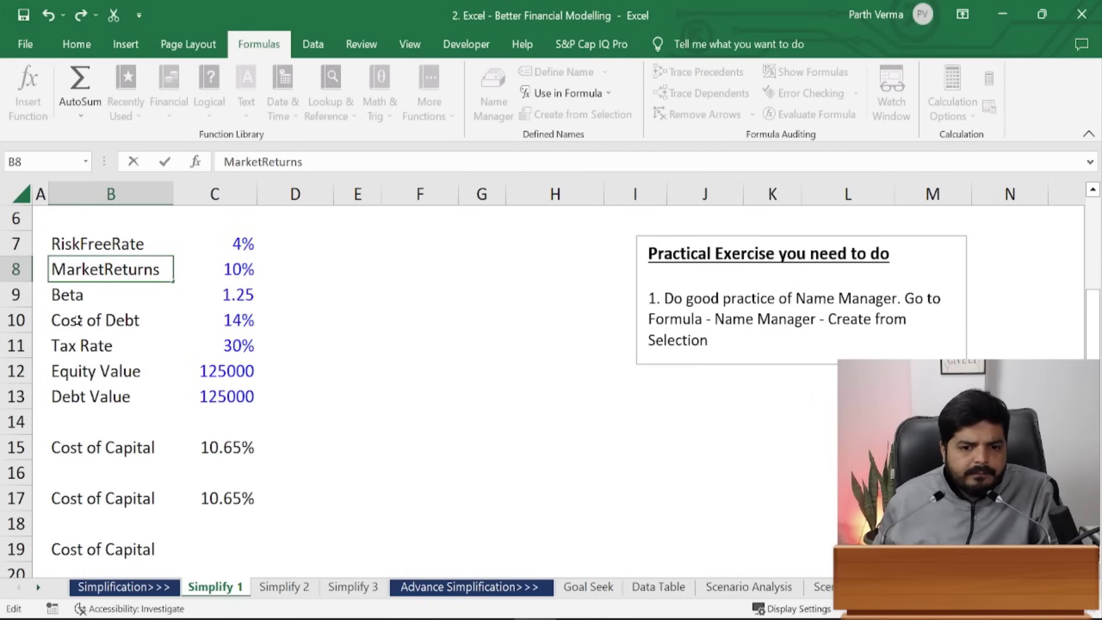
- Edit the Cost of Debt label into the single word CostofDebt
click(80, 319)
double_click(80, 320)
key(Delete)
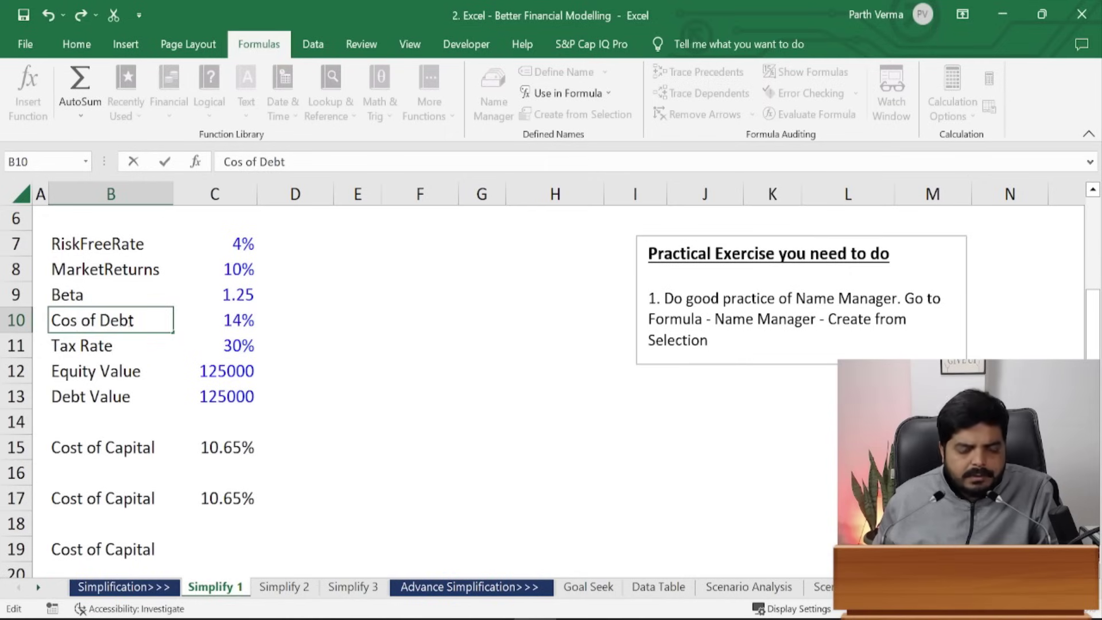
text(t)
key(Delete)
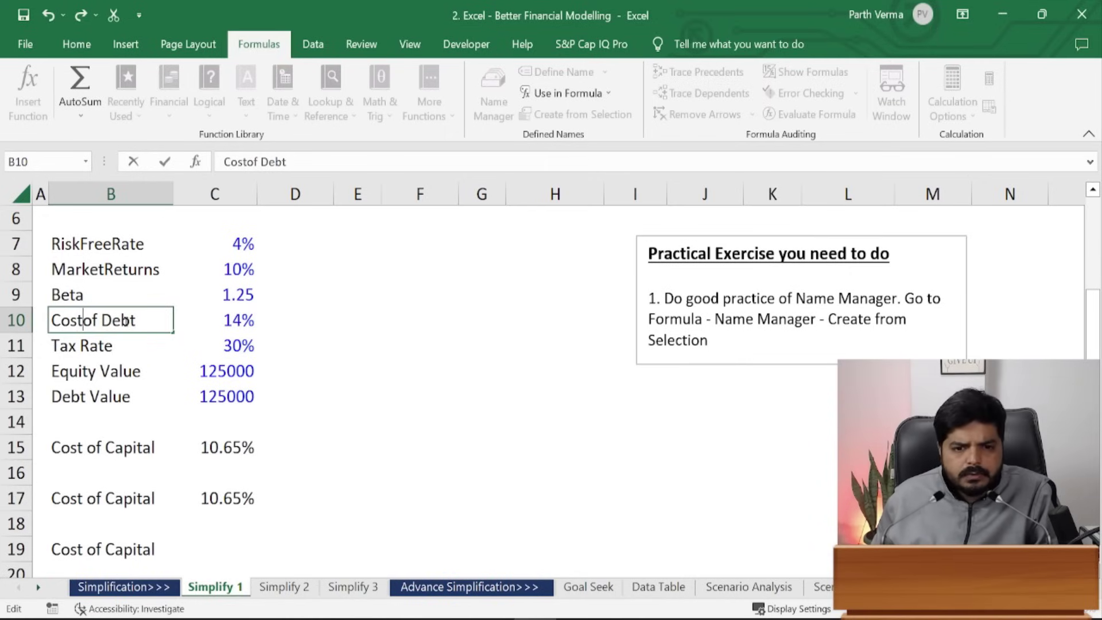
click(99, 320)
key(Delete)
- Remove the spaces to make TaxRate, EquityValue and DebtValue
double_click(77, 347)
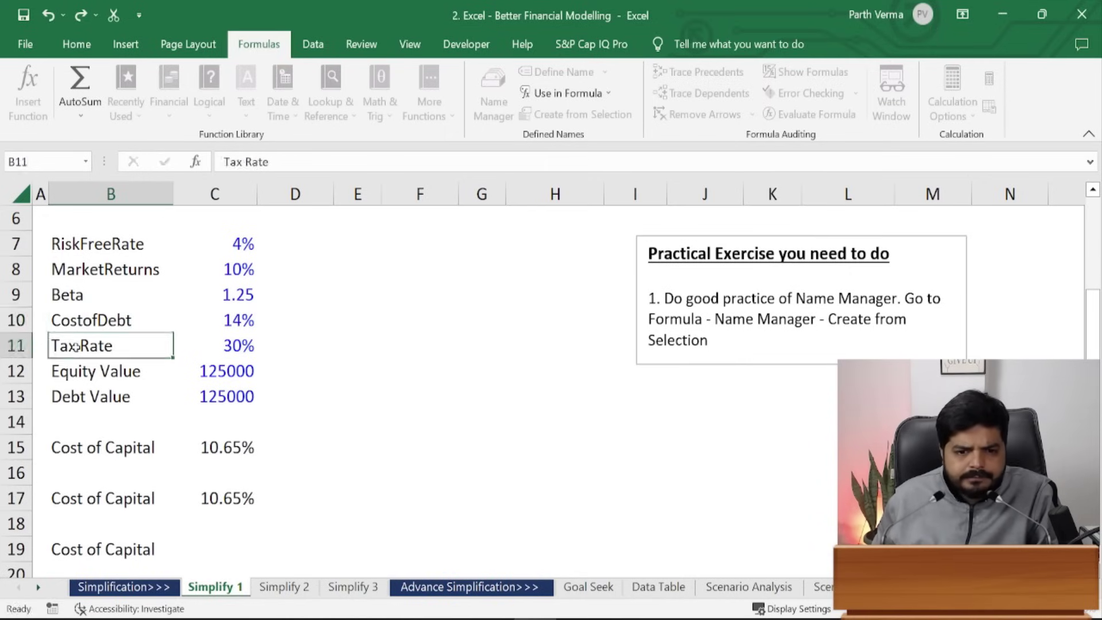
key(Delete)
double_click(96, 372)
key(Delete)
double_click(84, 404)
key(Delete)
click(192, 348)
click(97, 327)
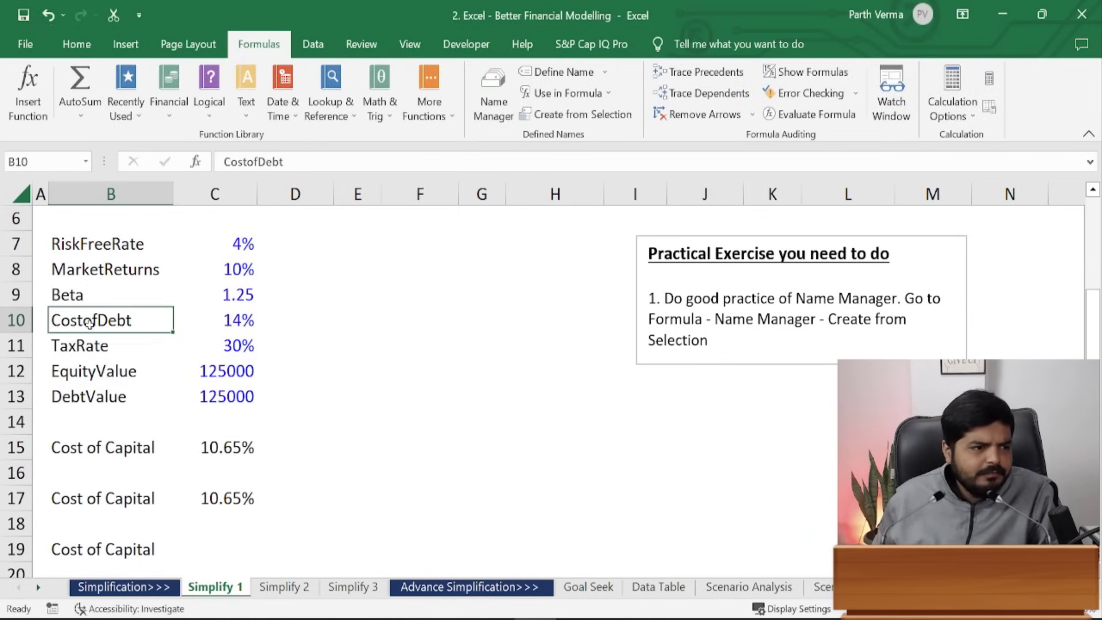
click(92, 239)
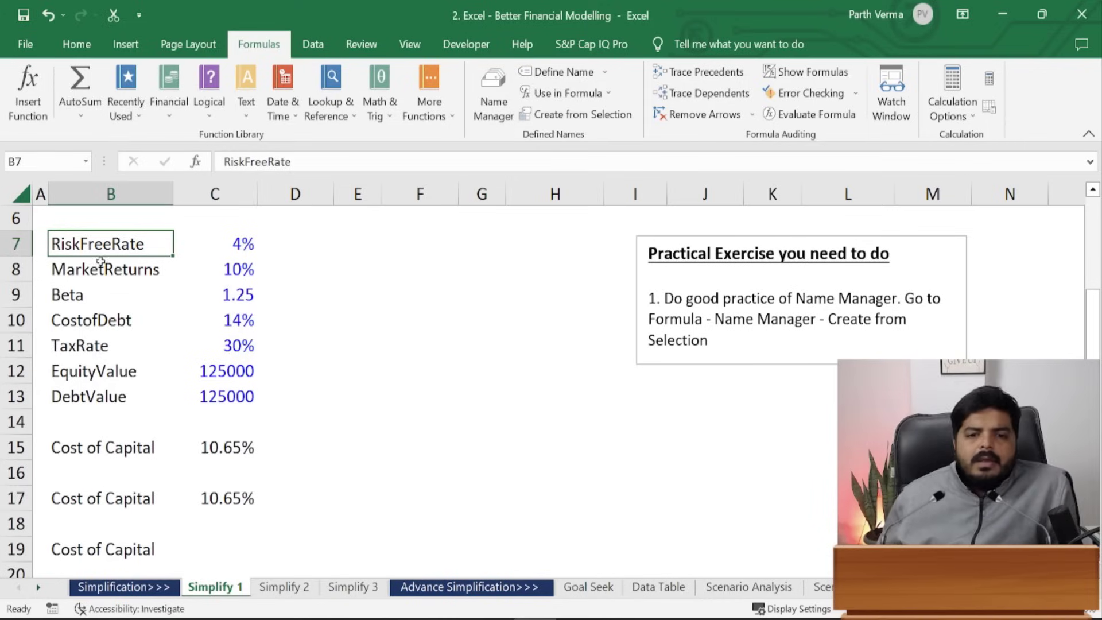
- Select B7:C13 and create names from the left-column labels with Create from Selection
drag(224, 246, 237, 401)
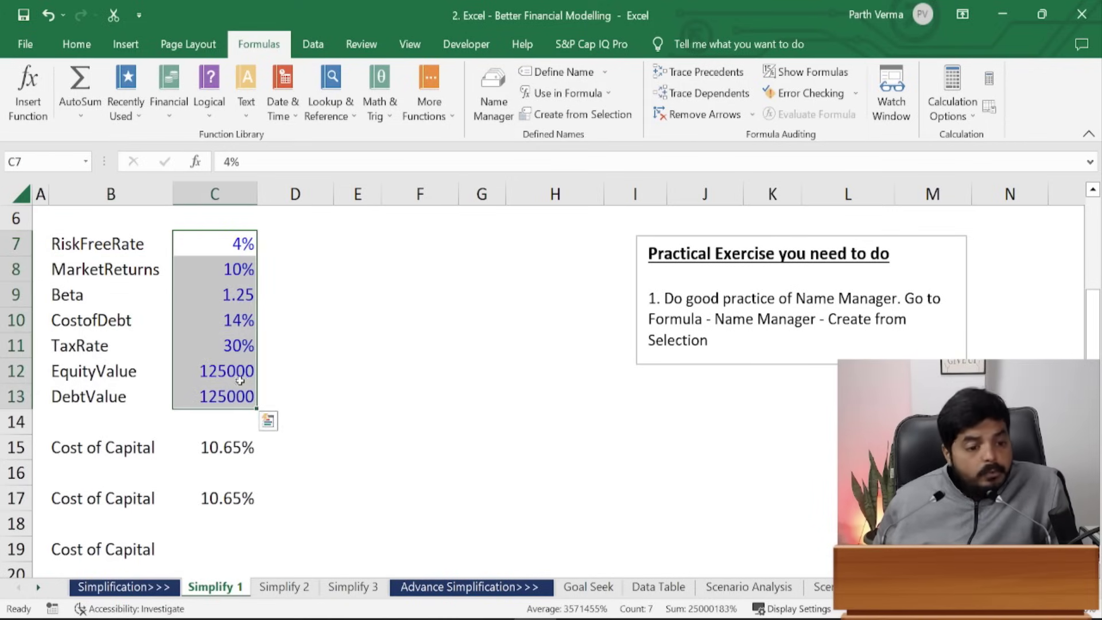
drag(92, 245, 244, 399)
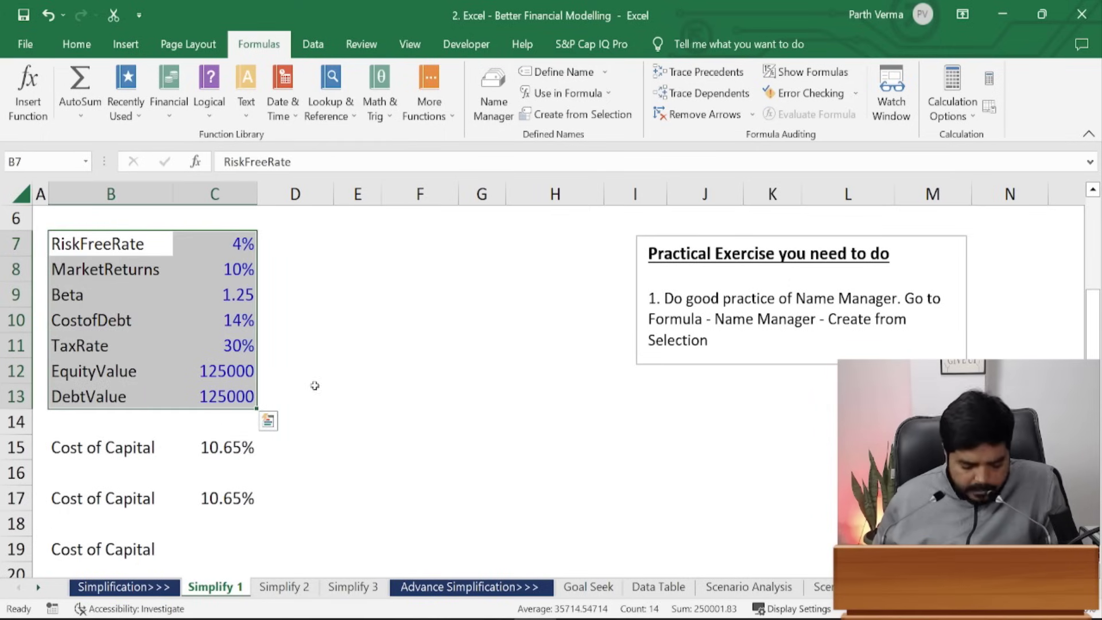
key(alt)
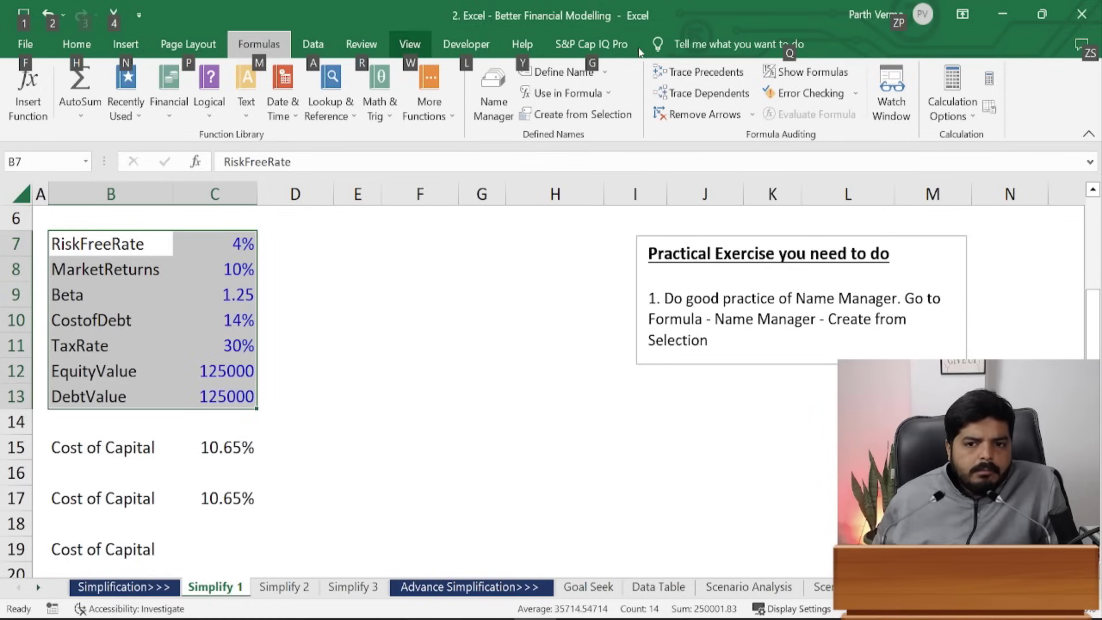
key(m)
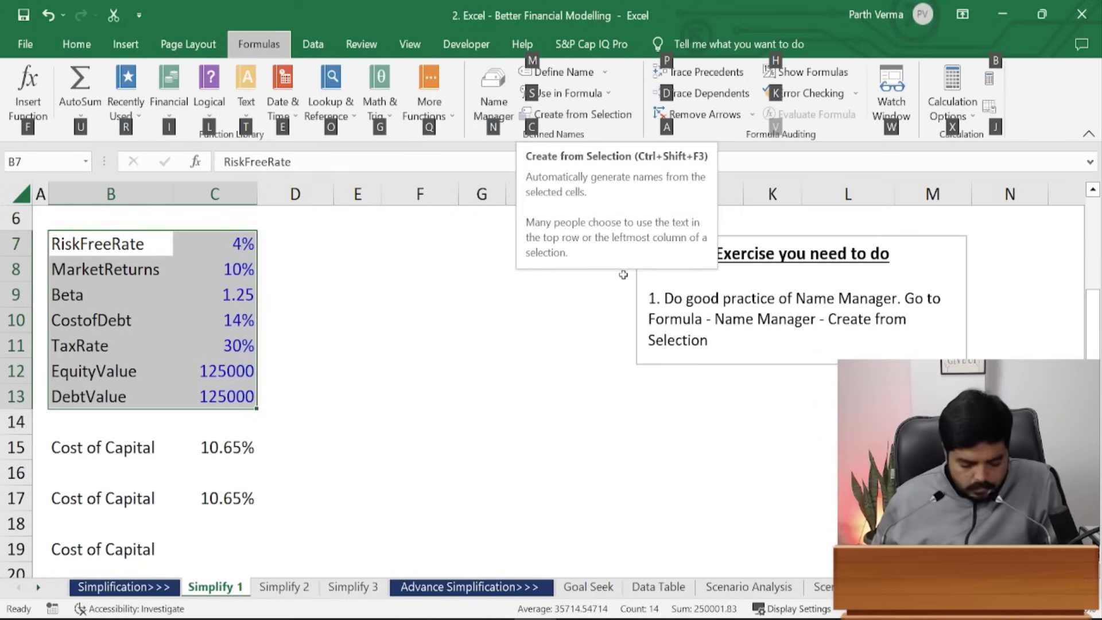
key(c)
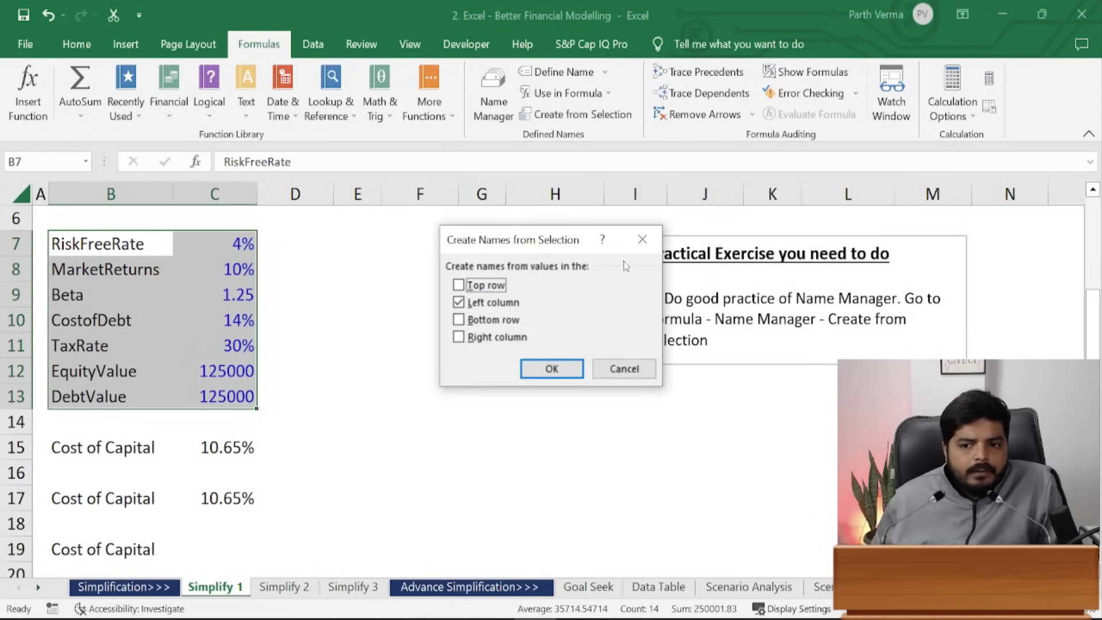
key(Return)
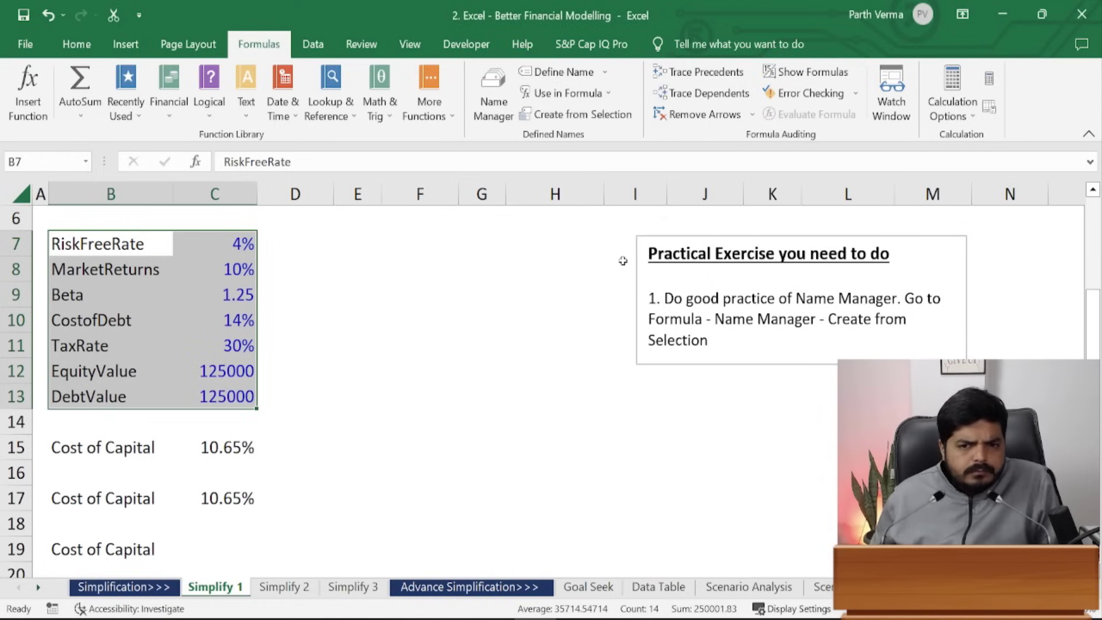
key(alt)
key(m)
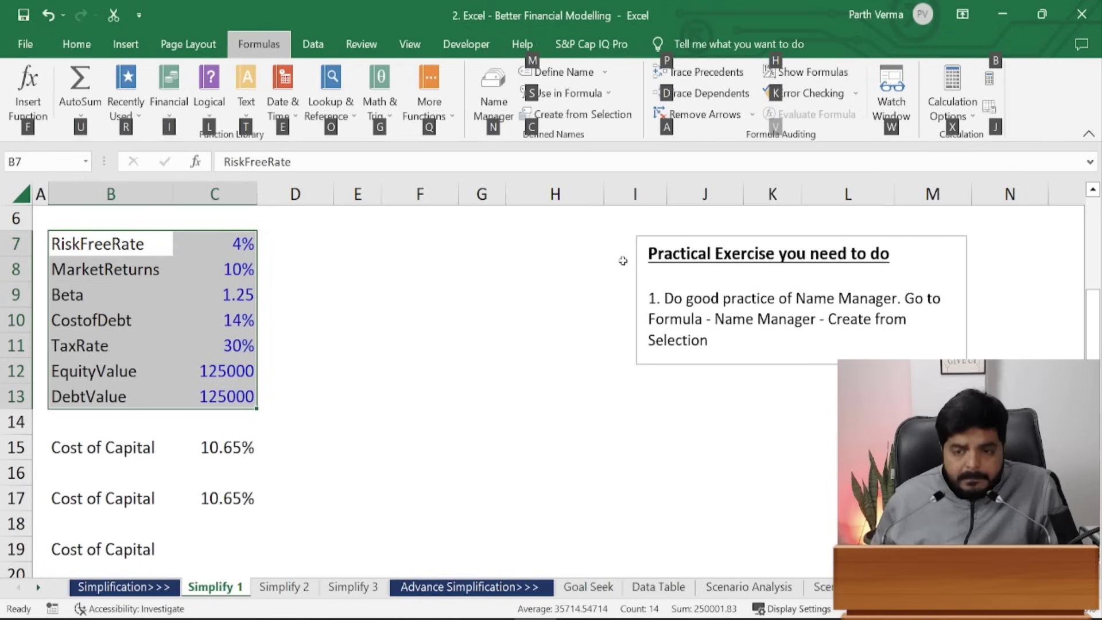
key(c)
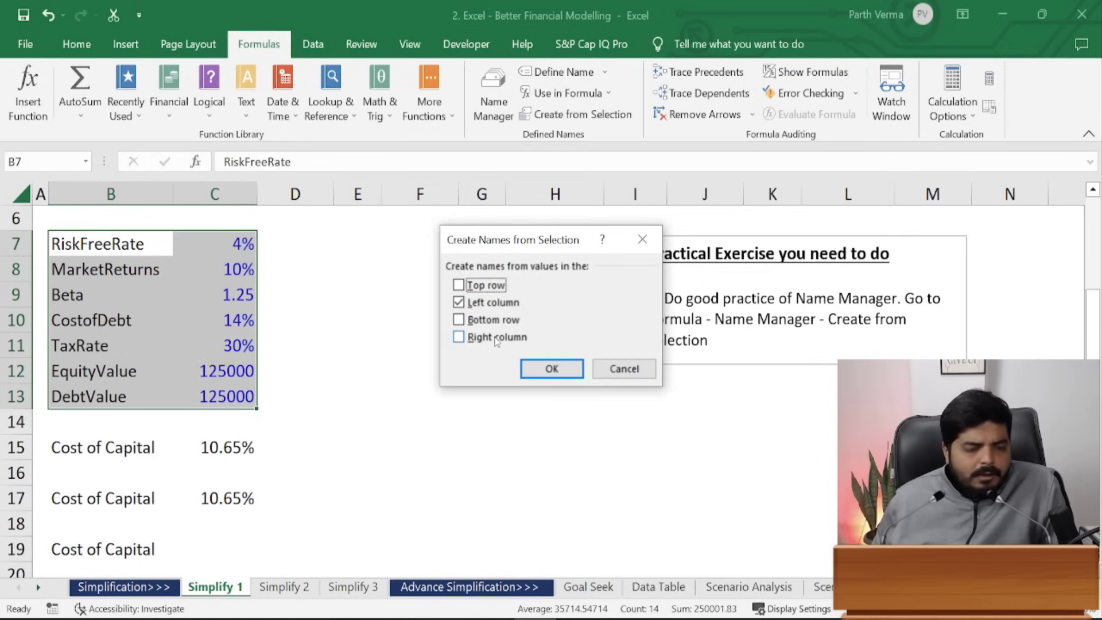
click(550, 370)
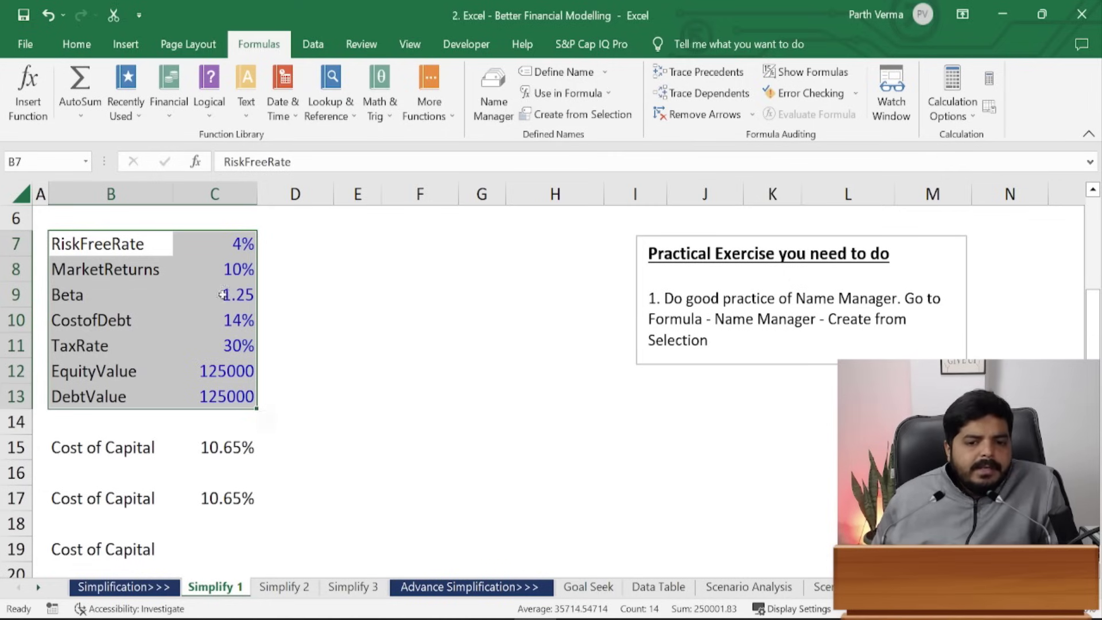
click(240, 571)
click(233, 544)
- Start C19's formula as =(RiskFreeRate+(MarketReturns-RiskFreeRate)*Beta) using name autocomplete
text(=)
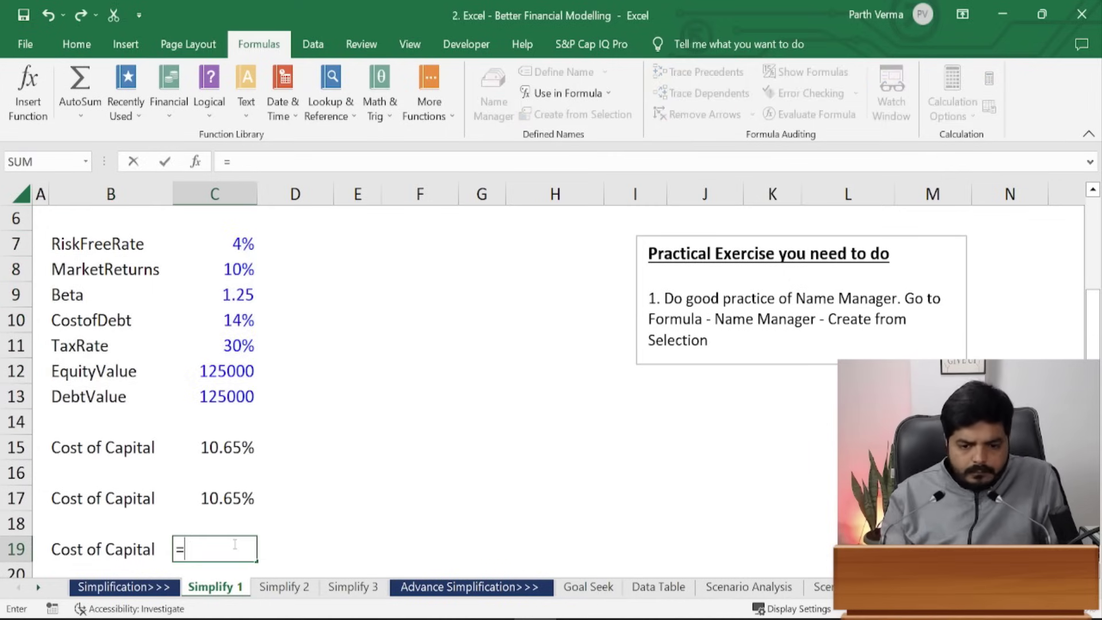
text(()
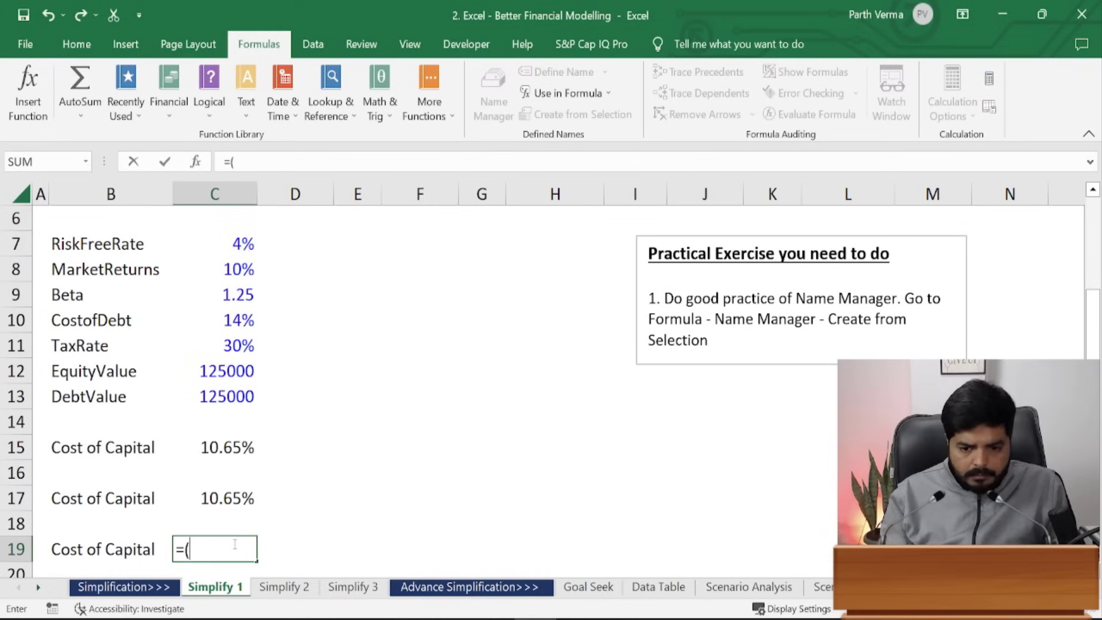
text(risk)
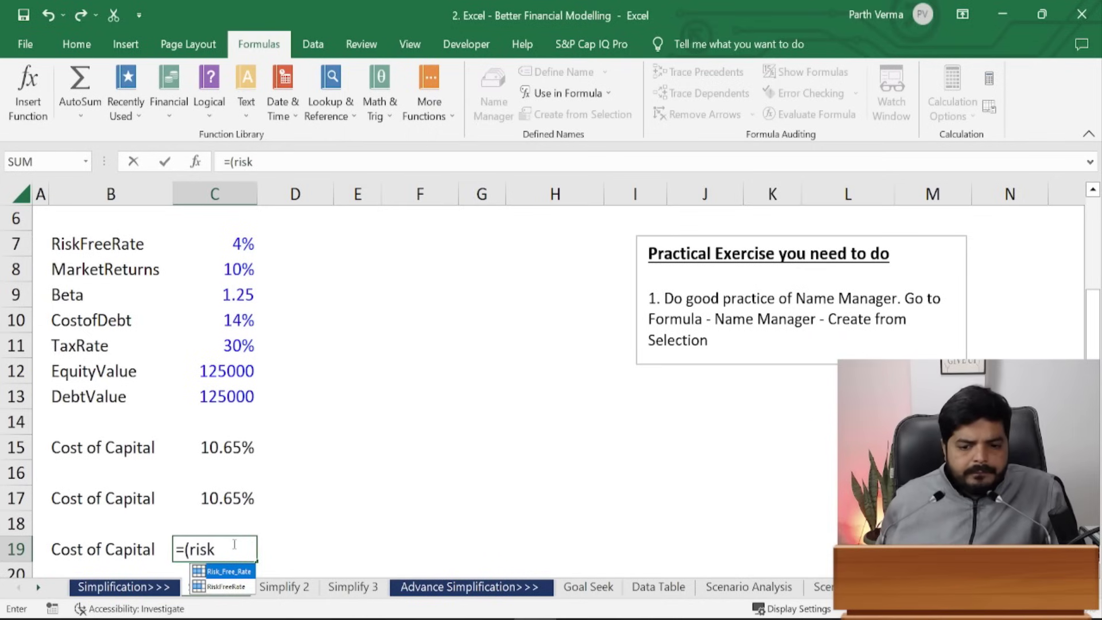
click(227, 586)
double_click(240, 587)
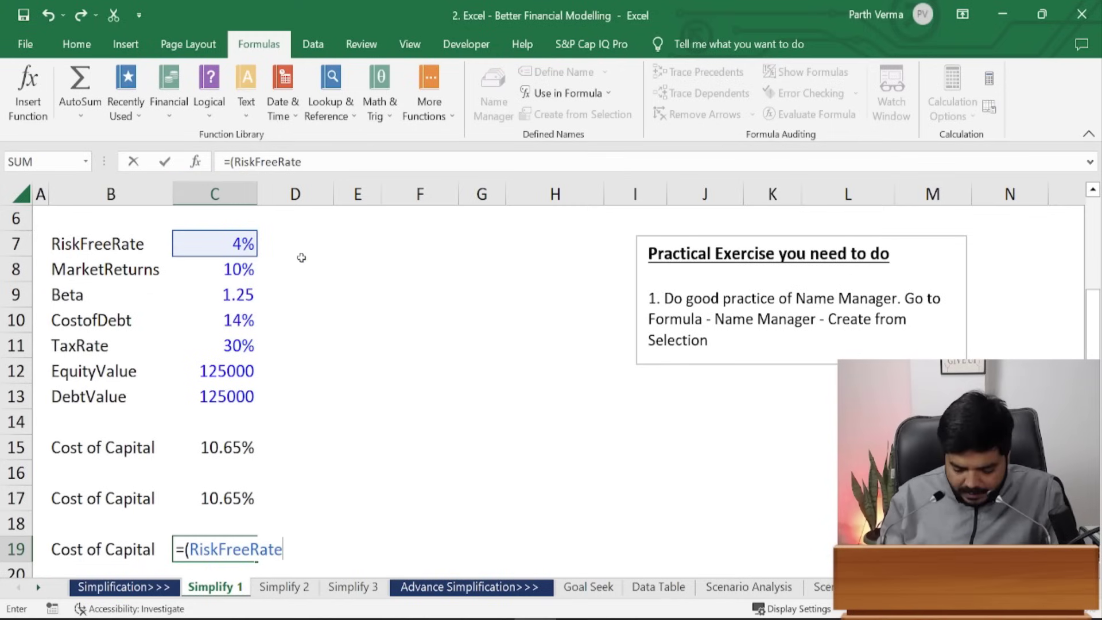
text(+()
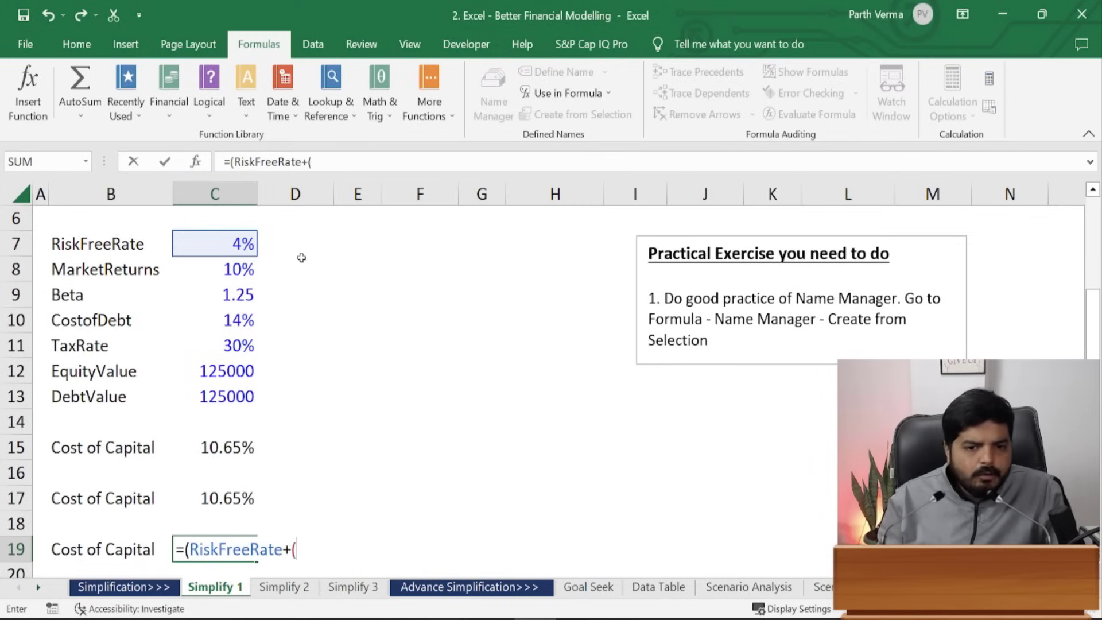
text(Marke)
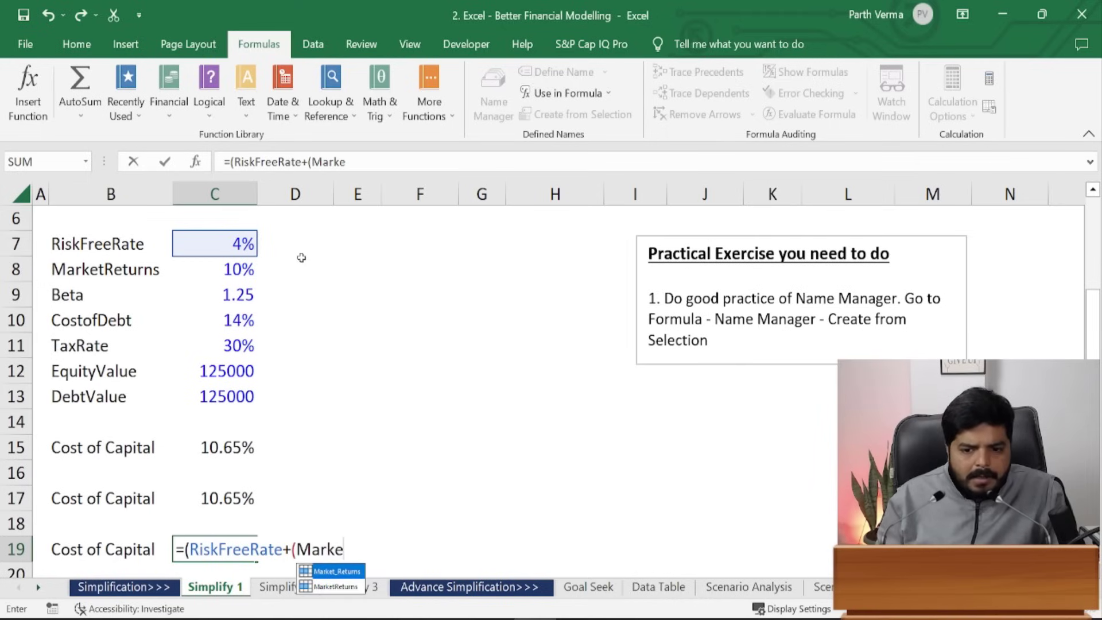
key(Tab)
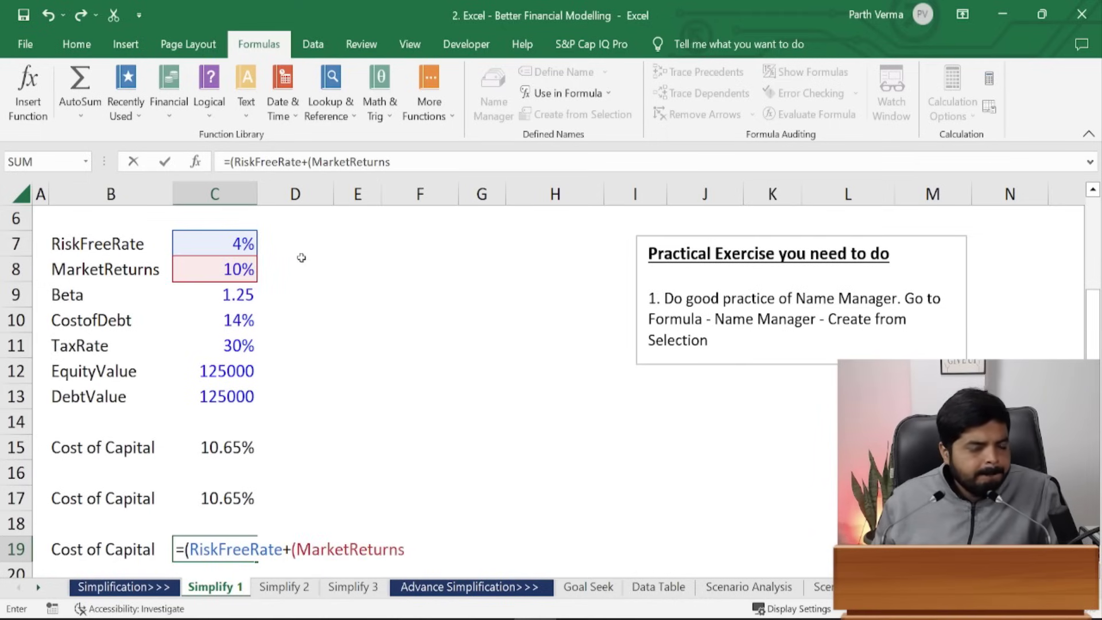
text(-RiskFreeRate)
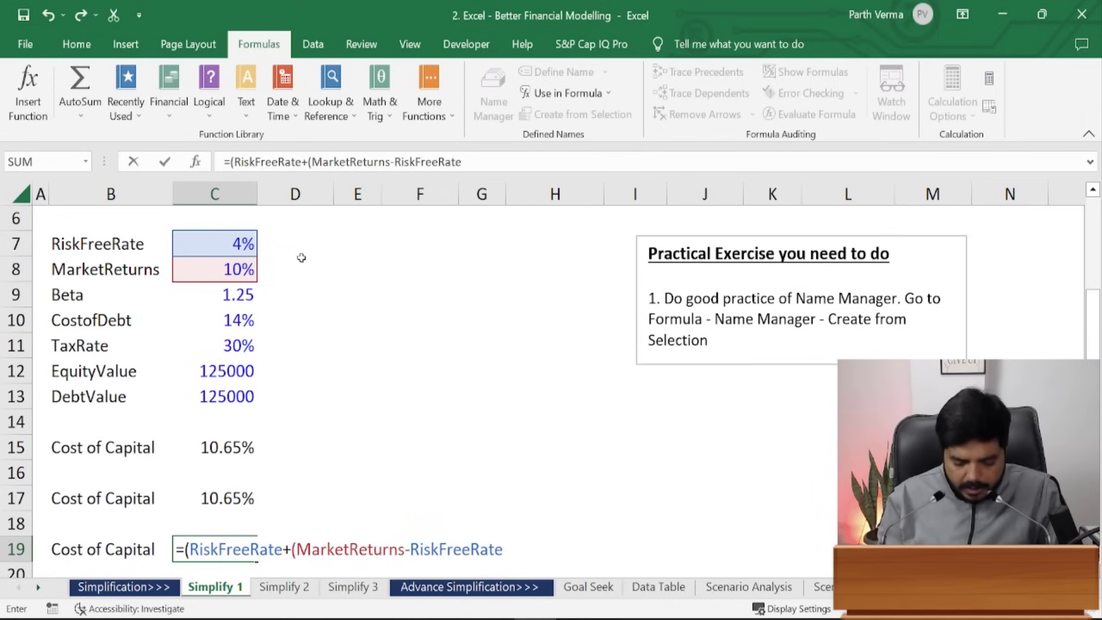
text()*Beta)
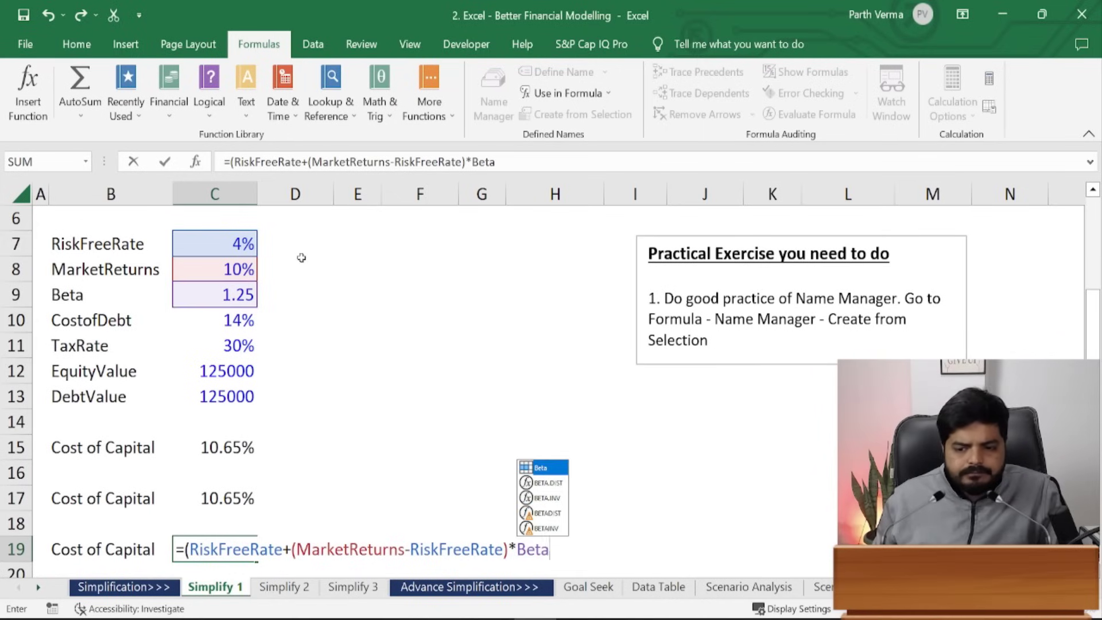
key(Escape)
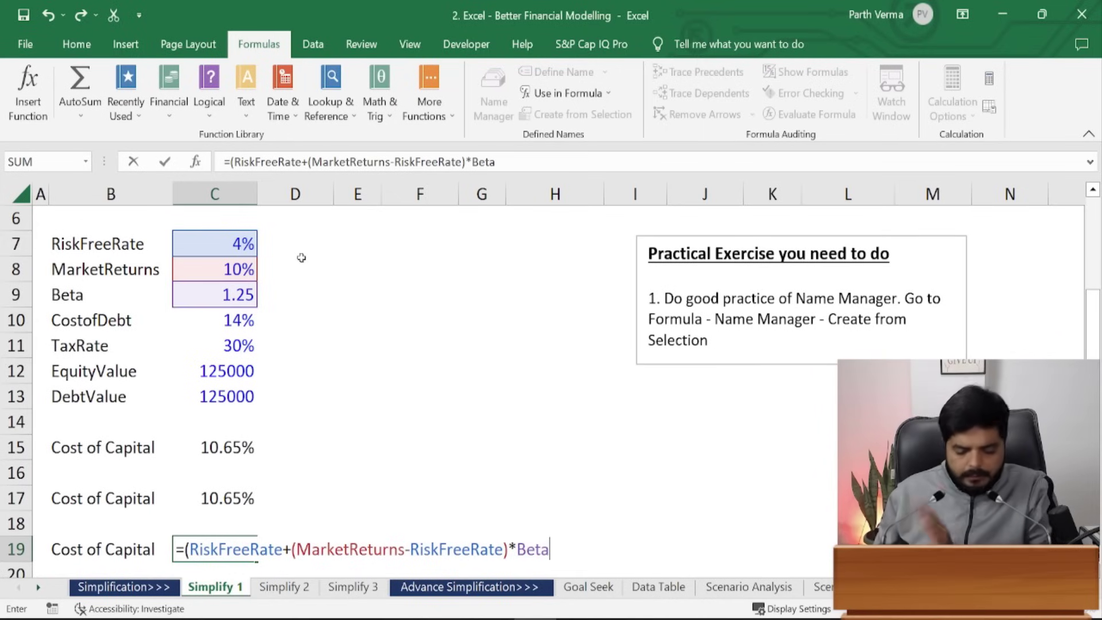
- Weight the cost of equity by *EquityValue/(EquityValue+DebtValue)
text())
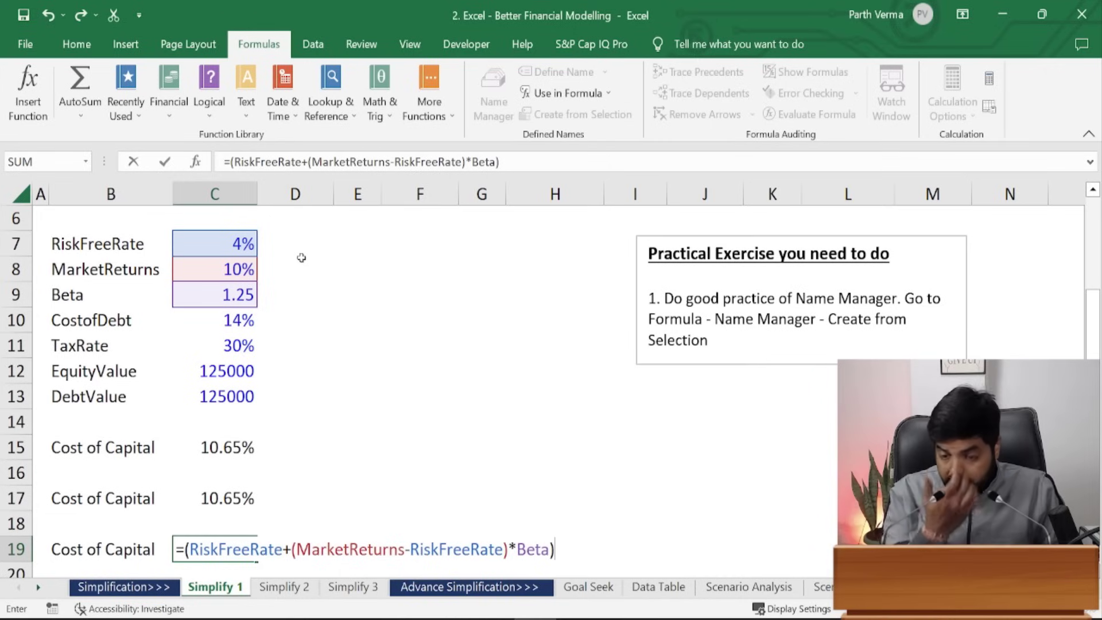
text(*)
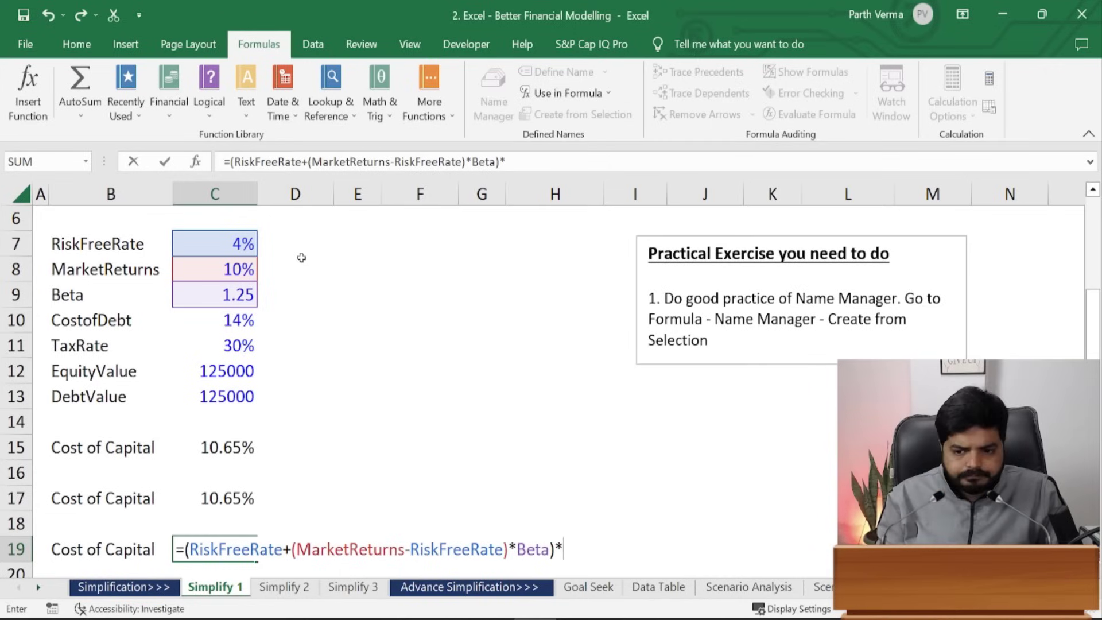
text(EquityValue)
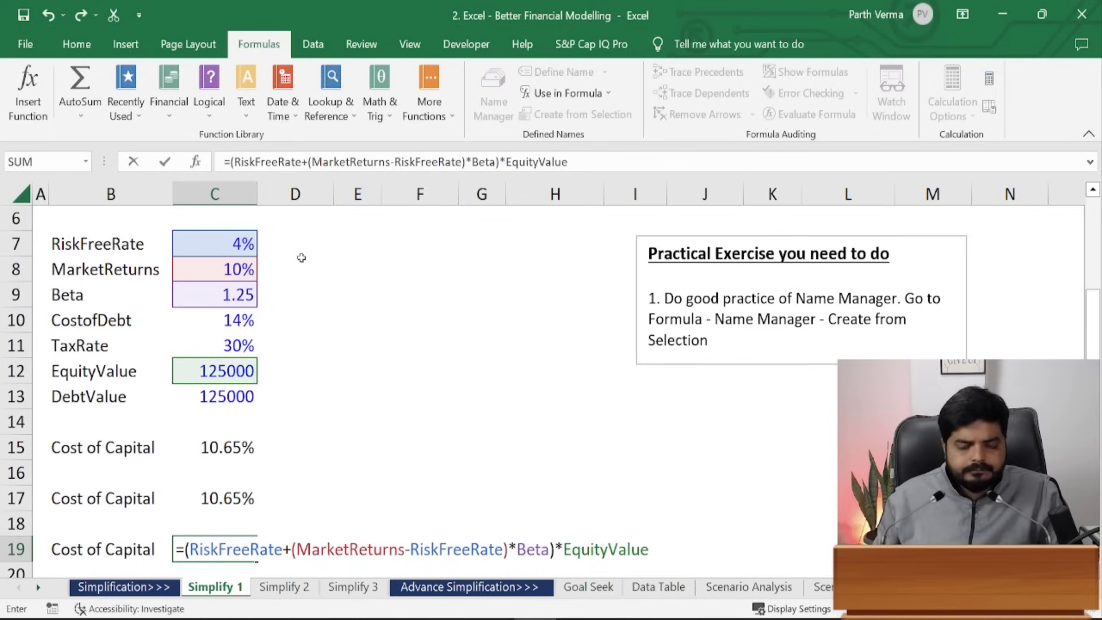
text(/)
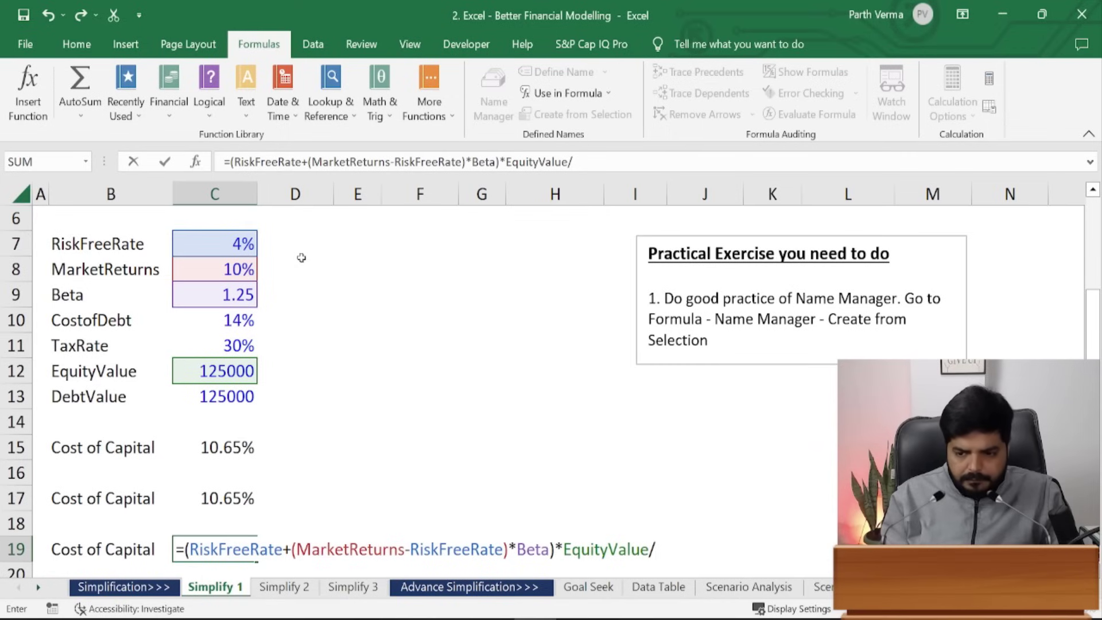
text(()
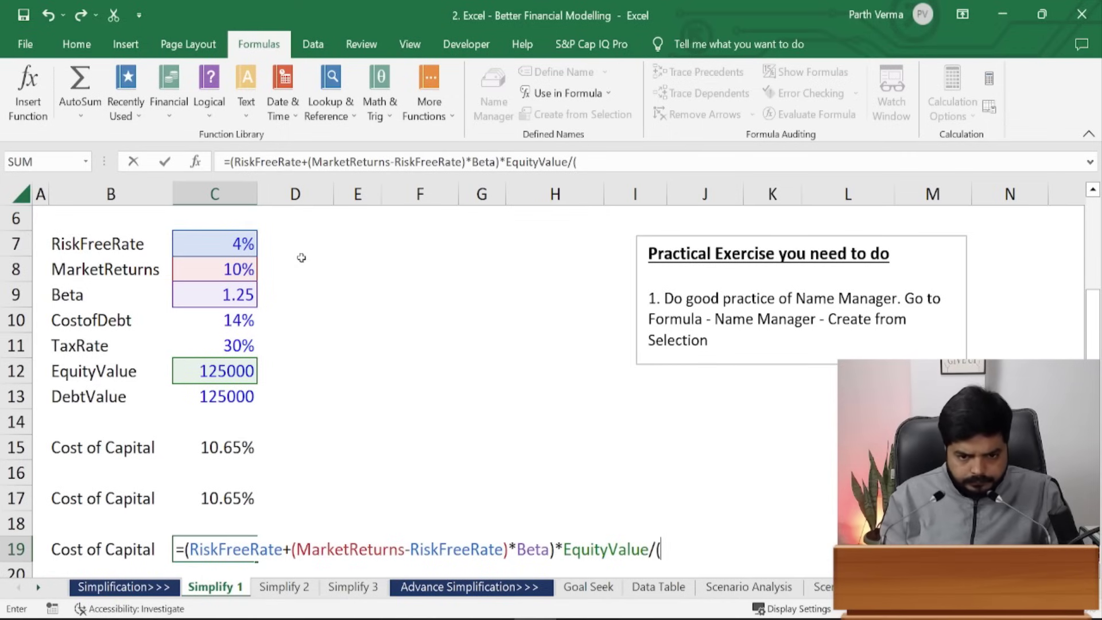
text(EEqy)
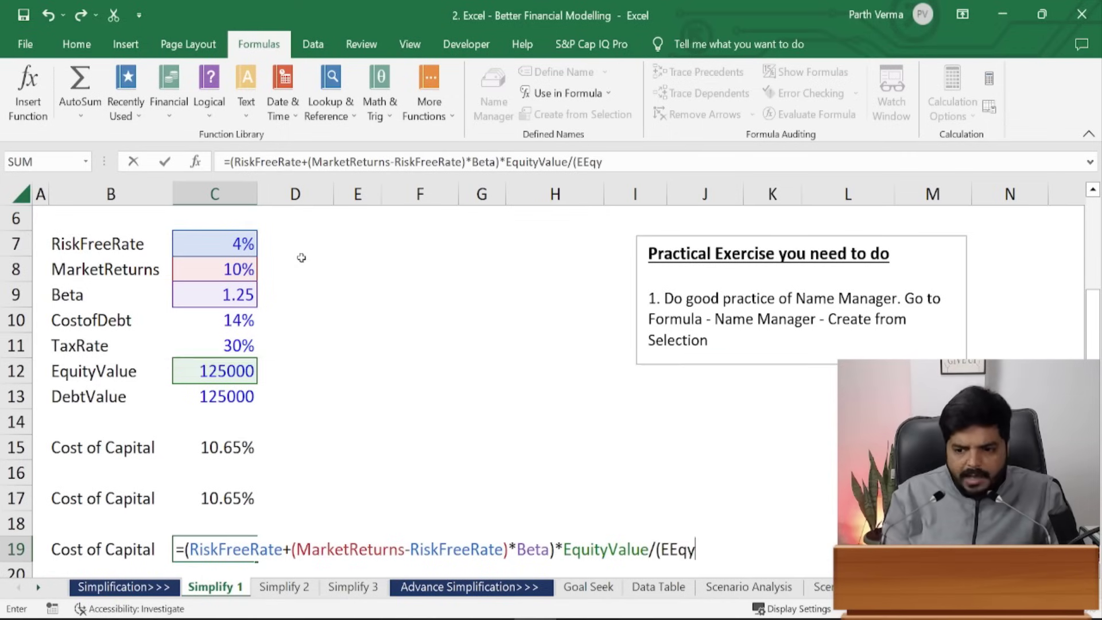
key(BackSpace)
key(BackSpace)
key(BackSpace)
text(qui)
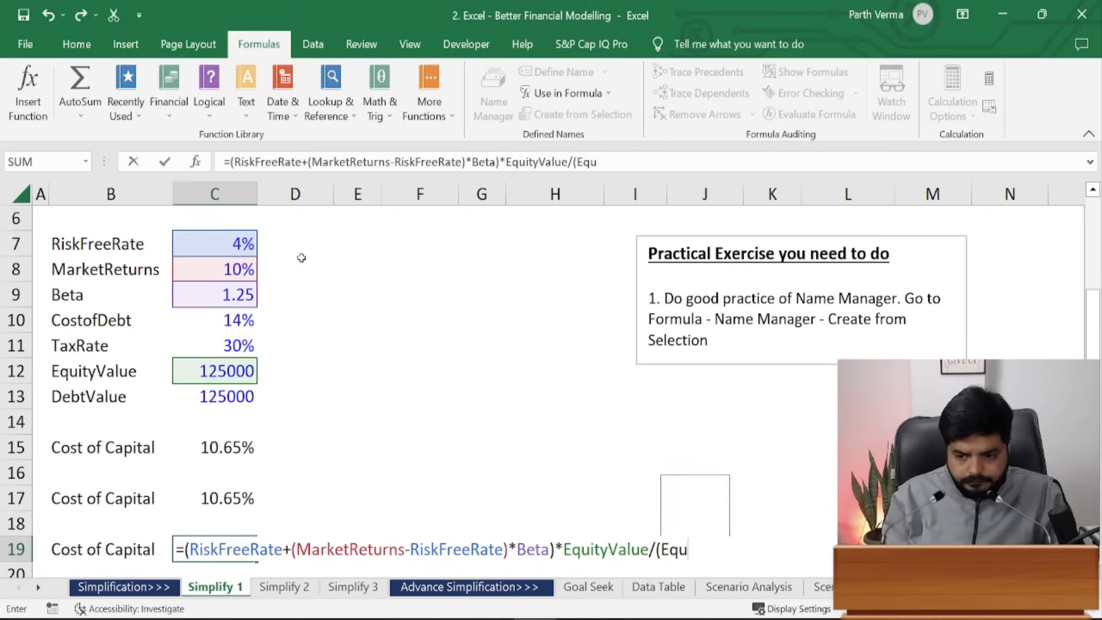
key(Down)
key(Down)
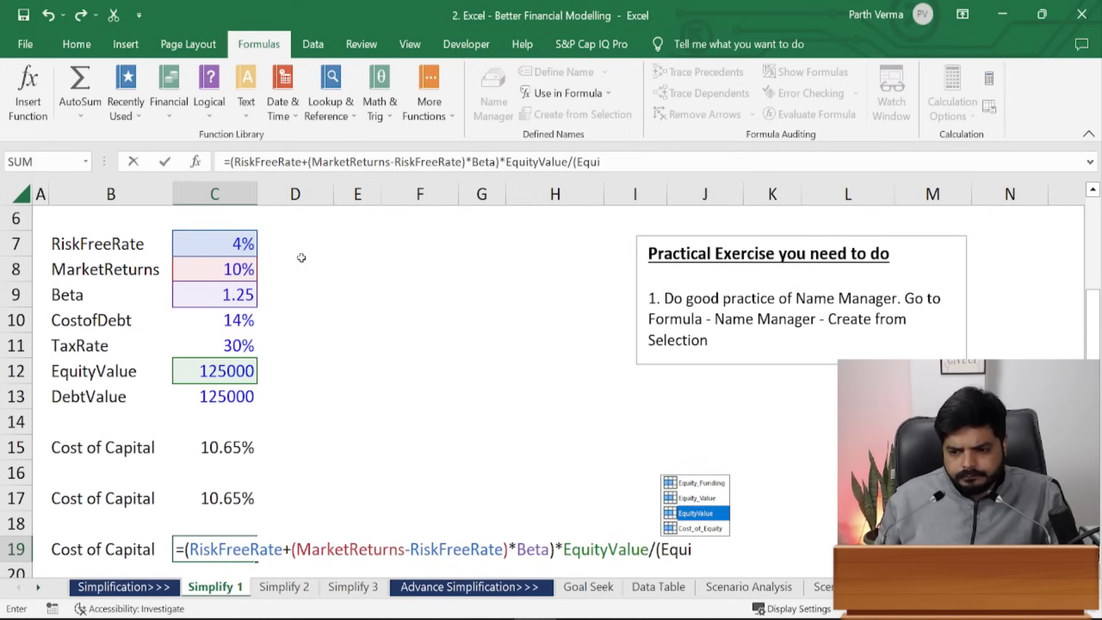
key(Tab)
text(+Debtva)
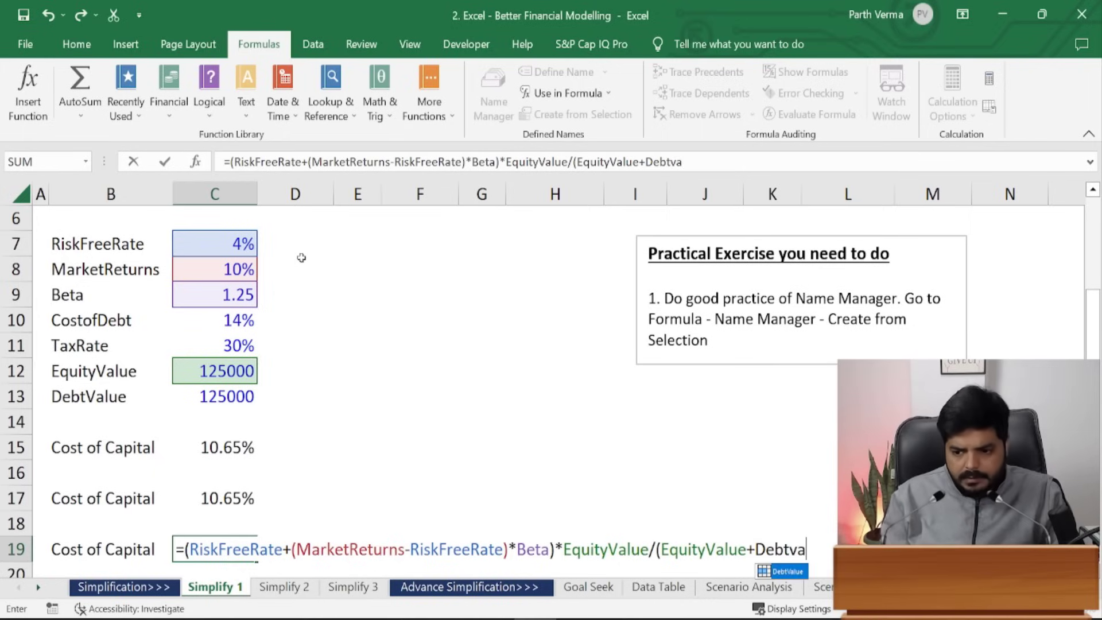
key(Tab)
text())
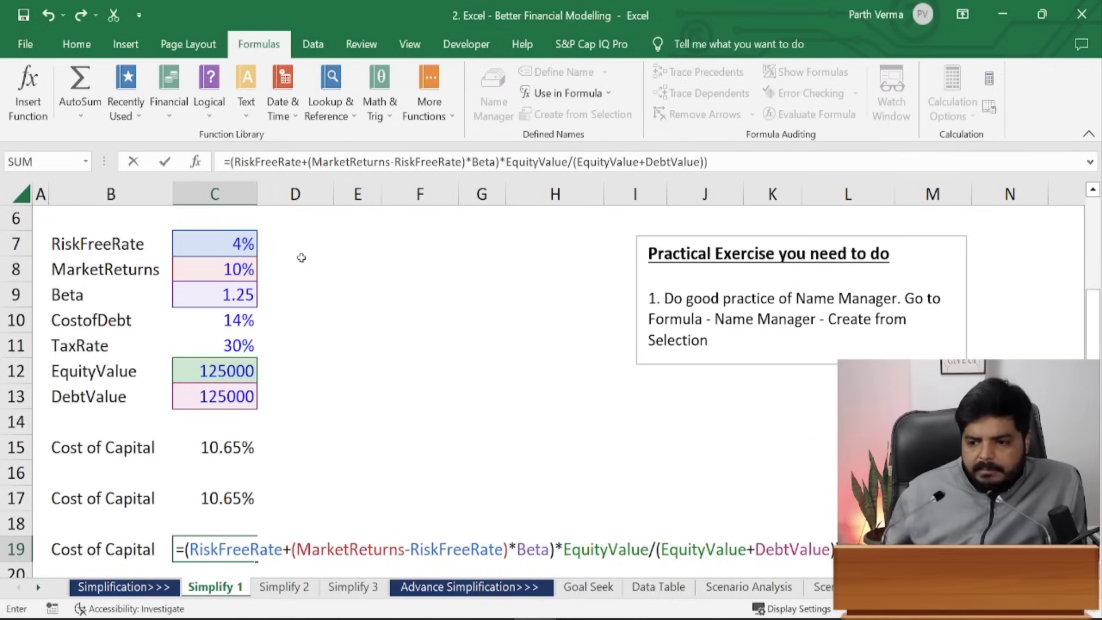
click(190, 550)
- Bracket the equity term and append +(CostofDebt*(1-TaxRate)) to C19's formula
text(()
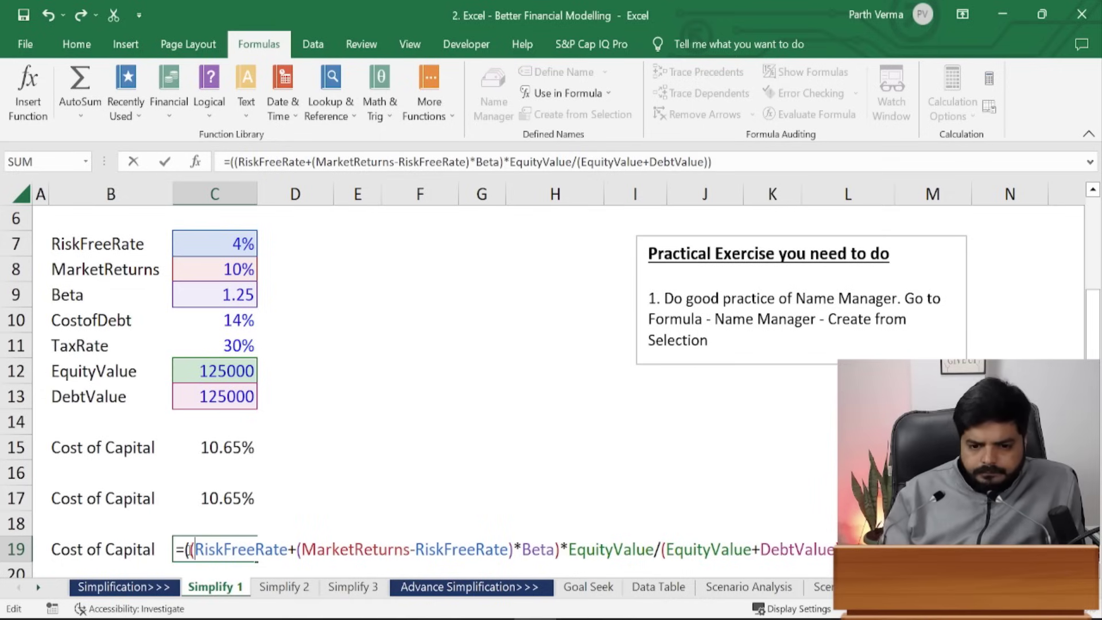
click(738, 155)
text(+()
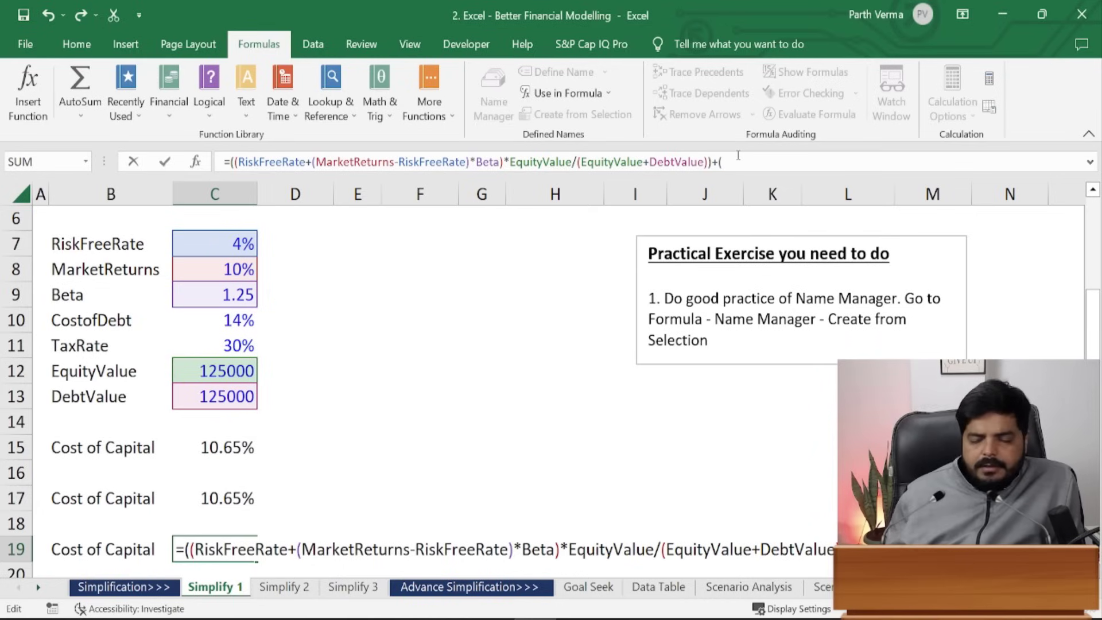
text(cost)
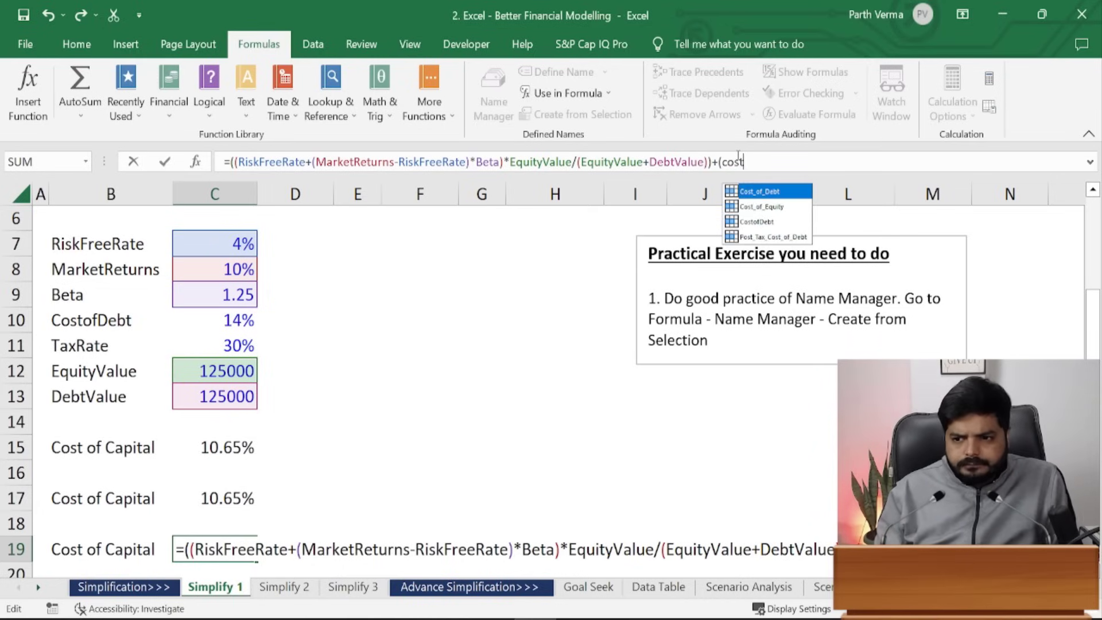
key(Down)
key(Down)
key(Tab)
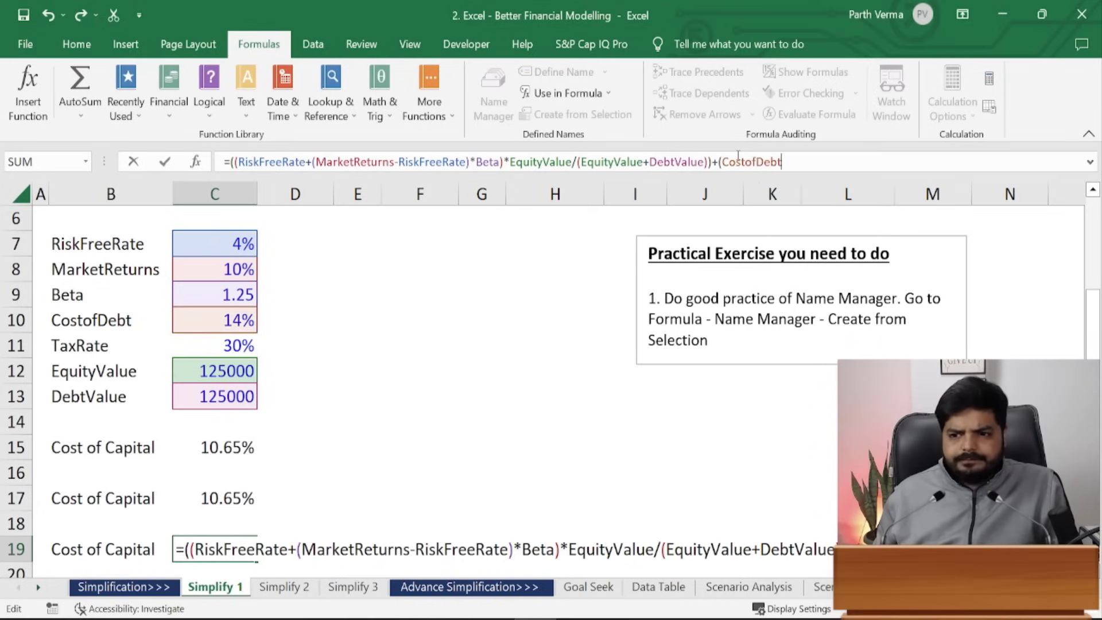
text(*(1-)
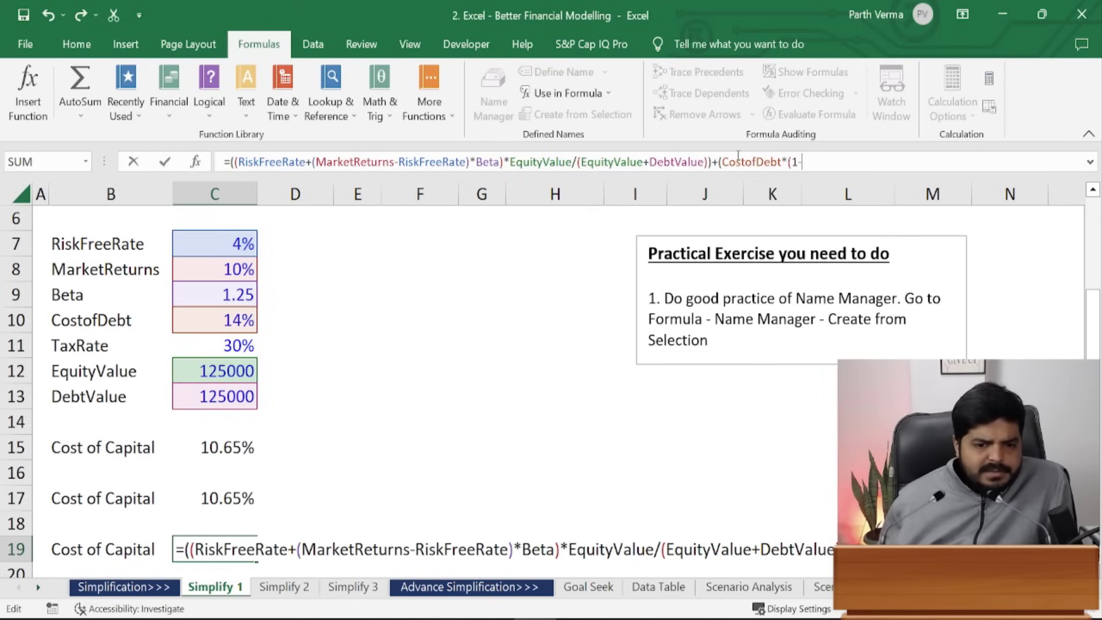
text(tax)
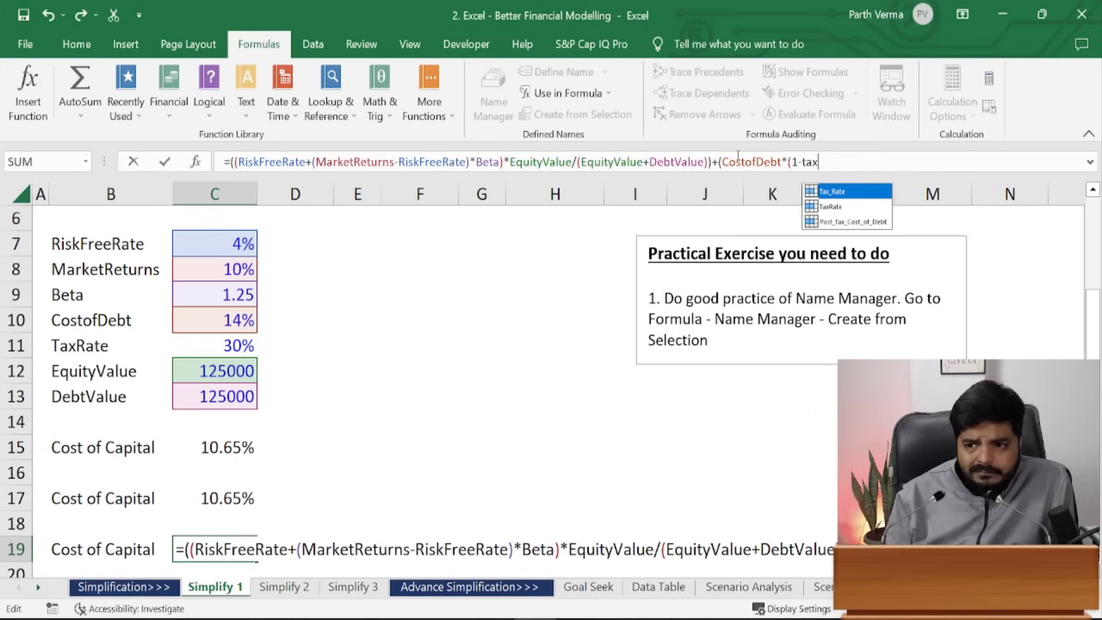
key(Tab)
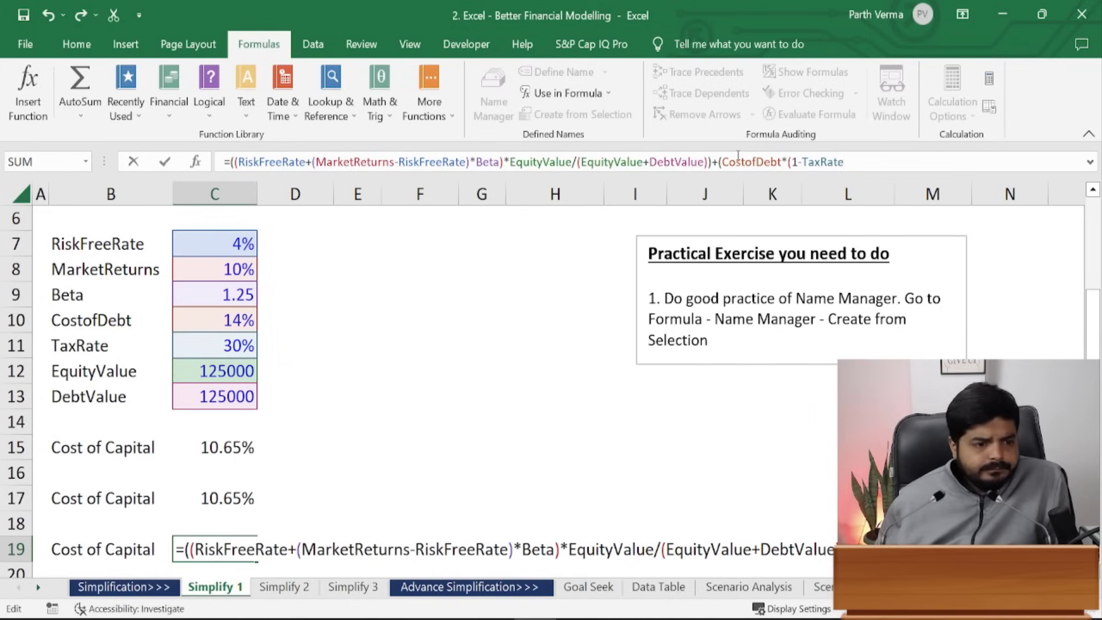
text())
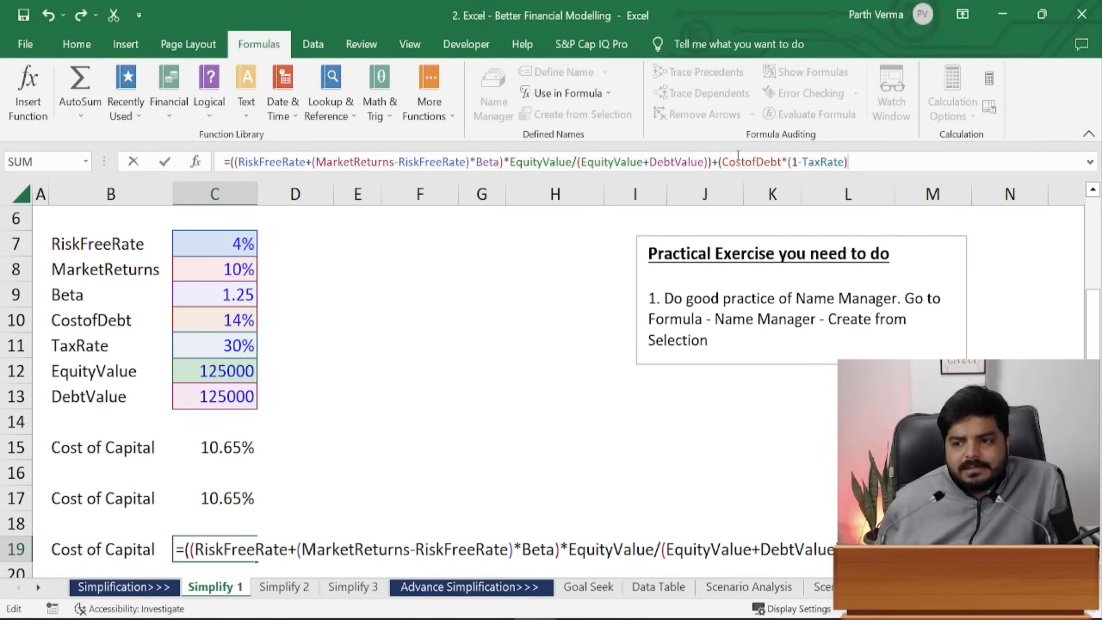
- Weight the debt term by *DebtValue/(DebtValue+EquityValue) and close the brackets
text())
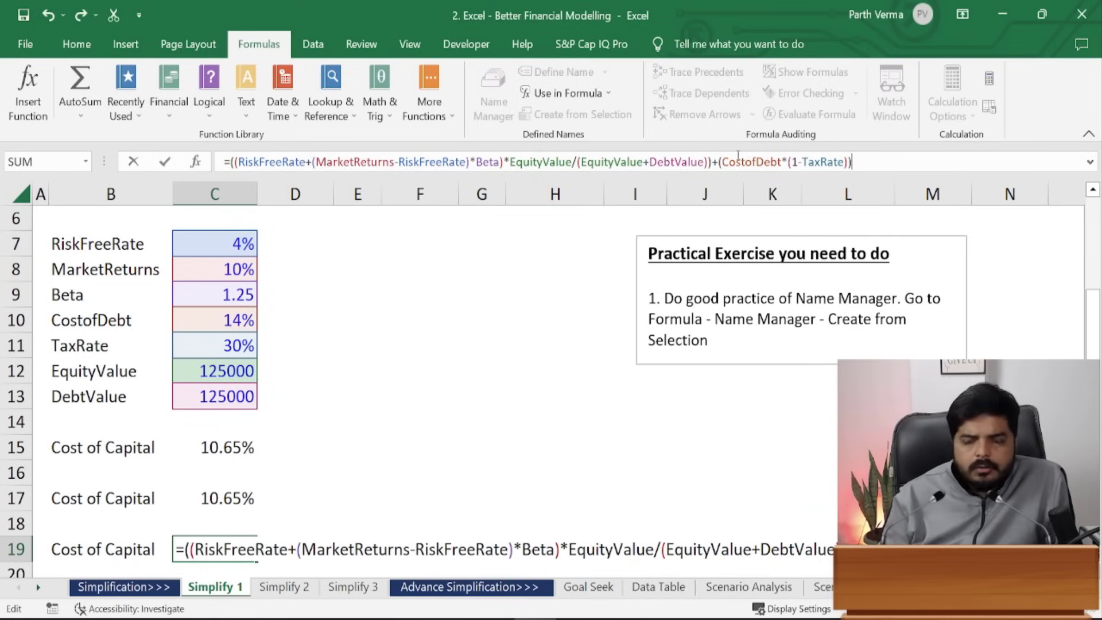
text(*)
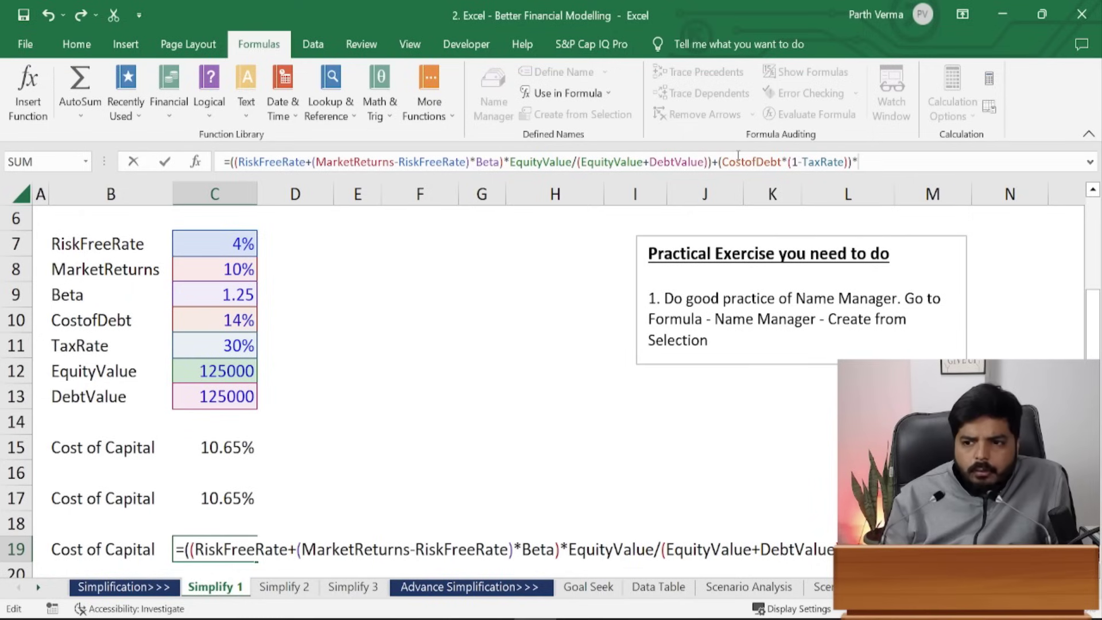
text(debtva)
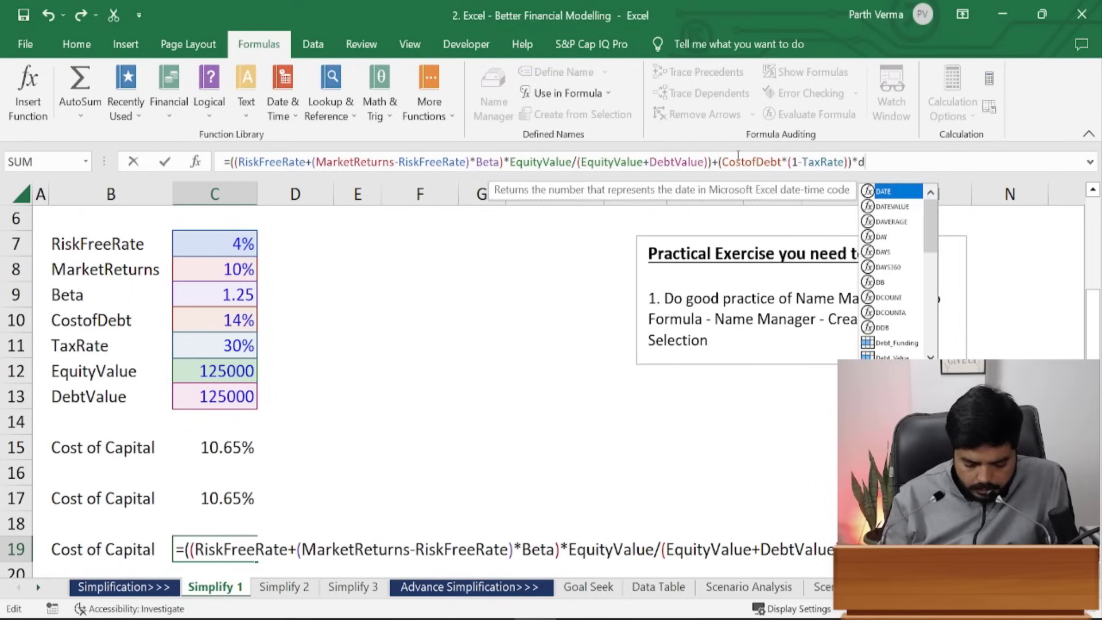
key(Tab)
text(/(de)
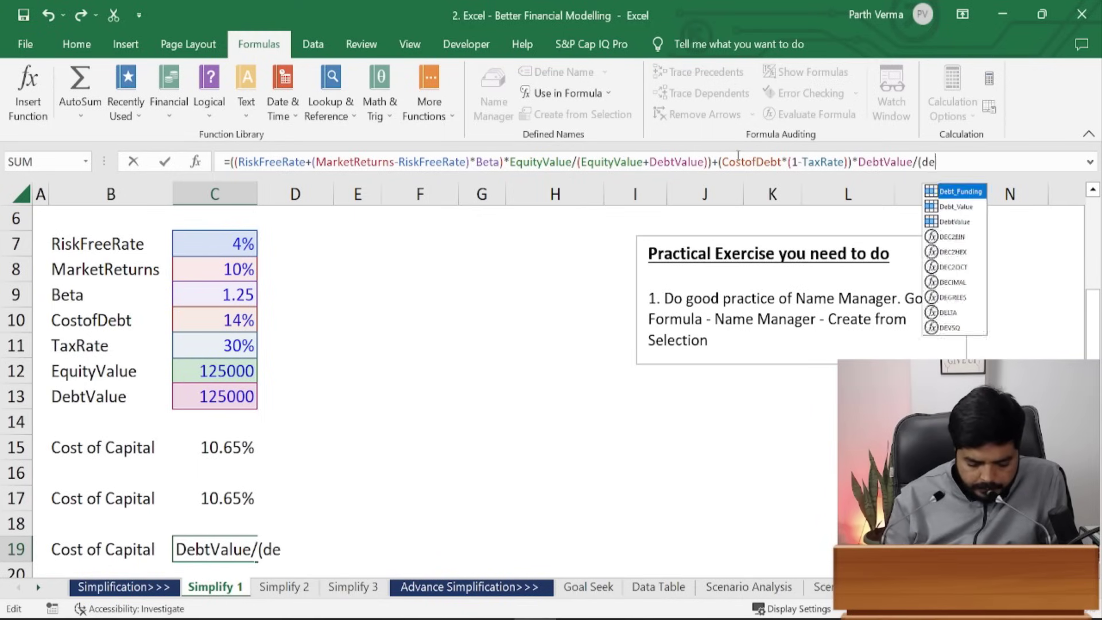
text(btva)
key(Tab)
text(+)
text(equity)
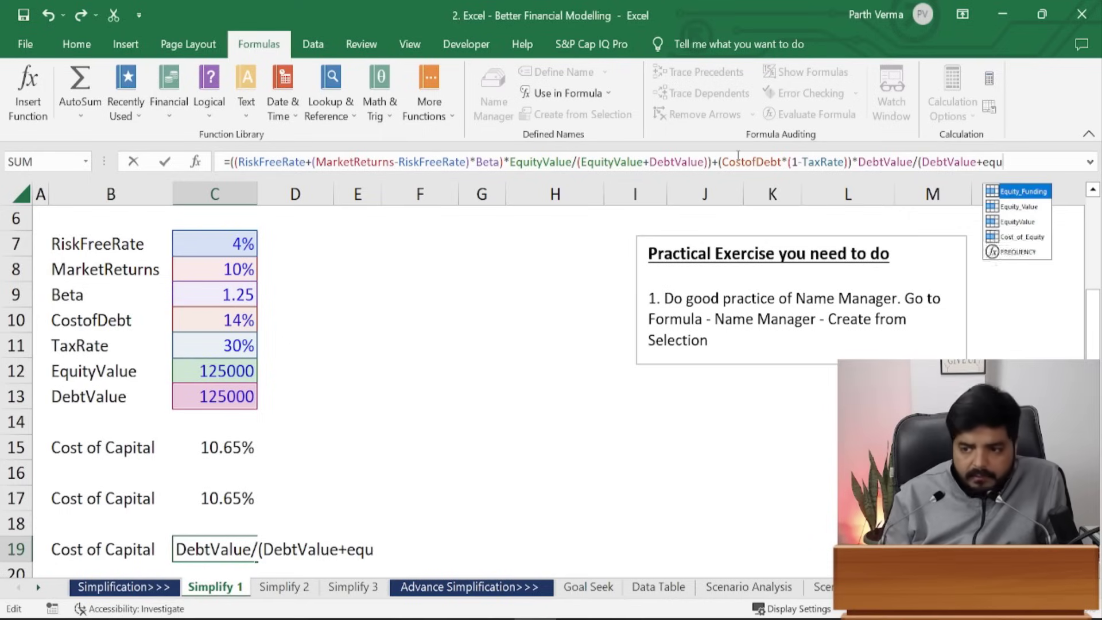
key(Down)
key(Down)
key(Tab)
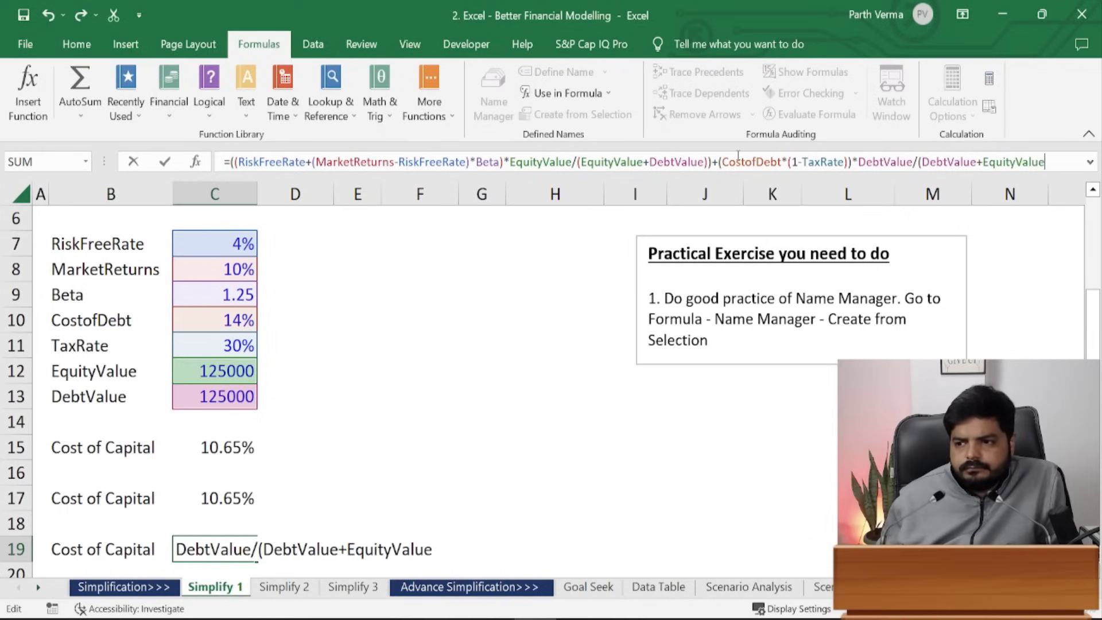
text())
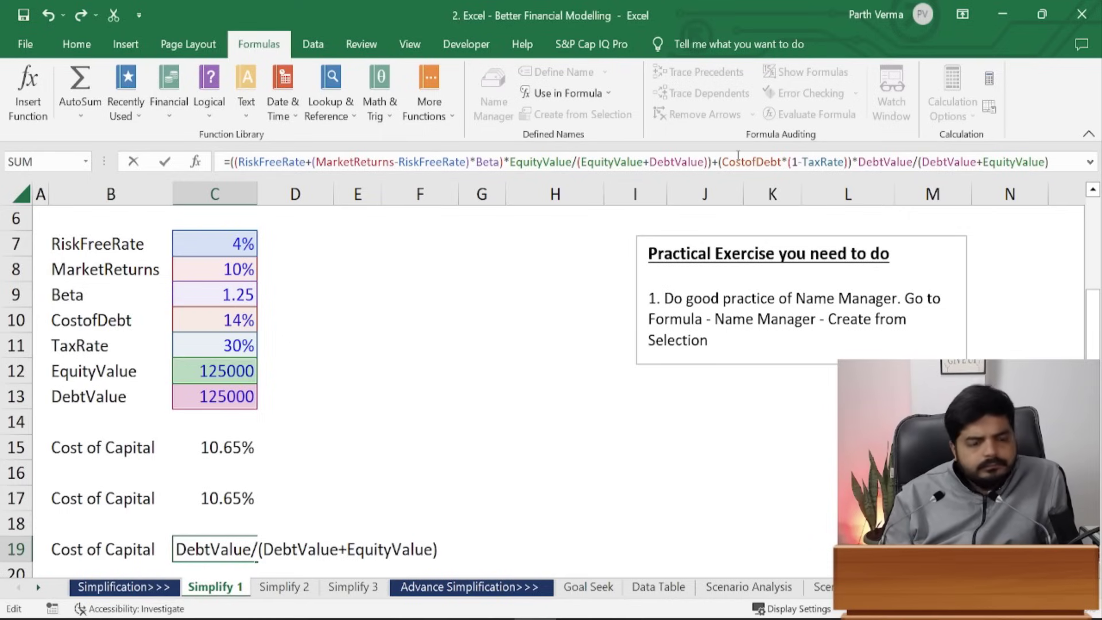
text())
- Enter C19's formula with Excel's correction and compare C15, C17 and C19, all 10.65%
key(Return)
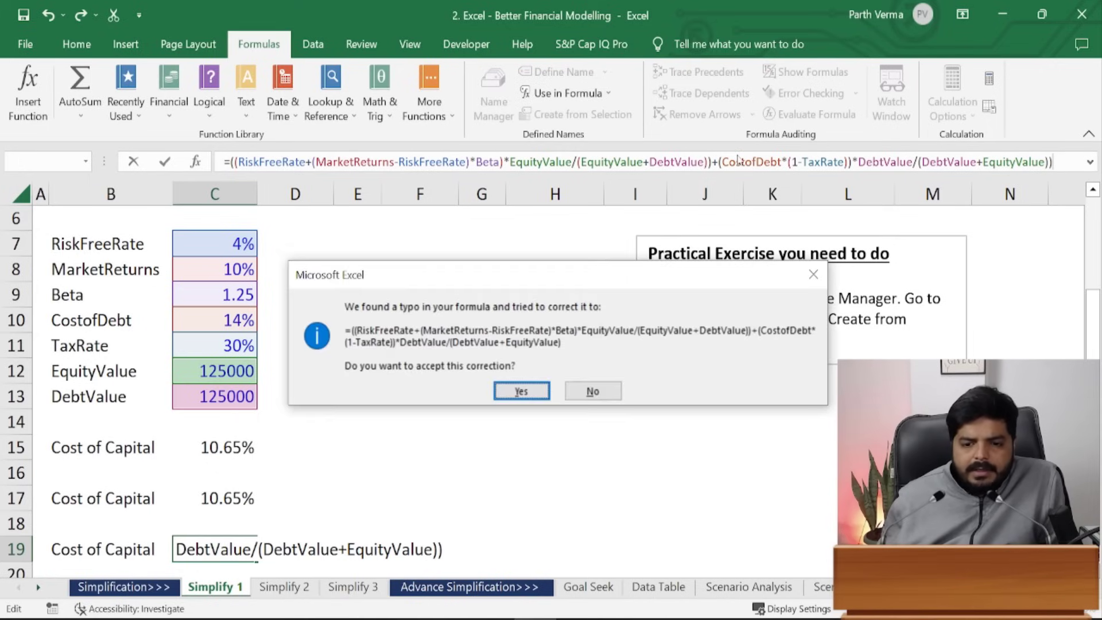
key(Return)
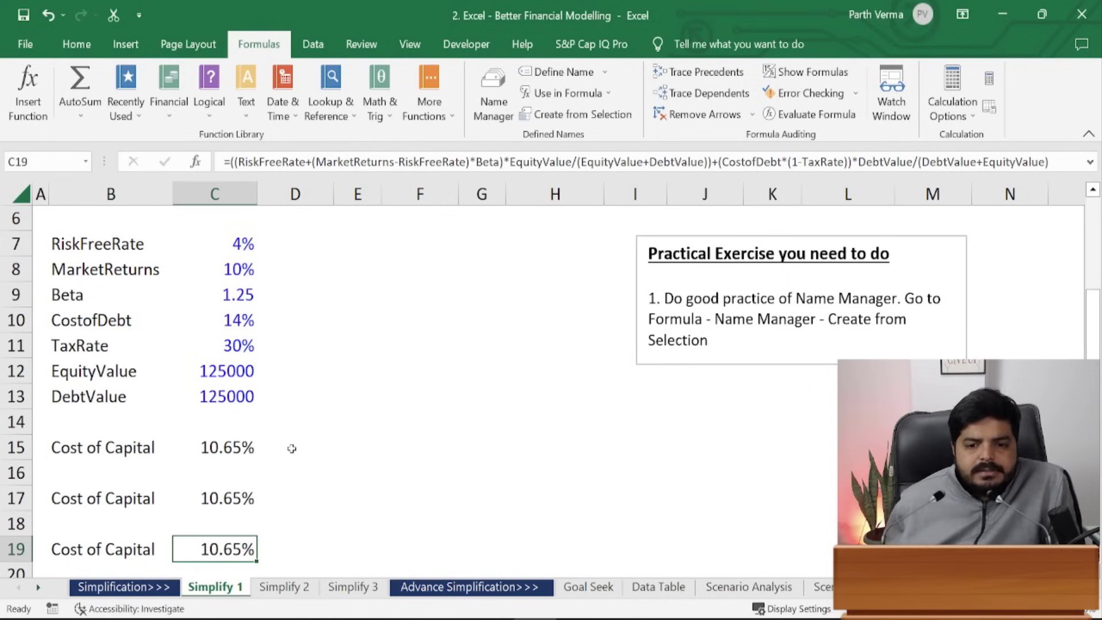
click(218, 449)
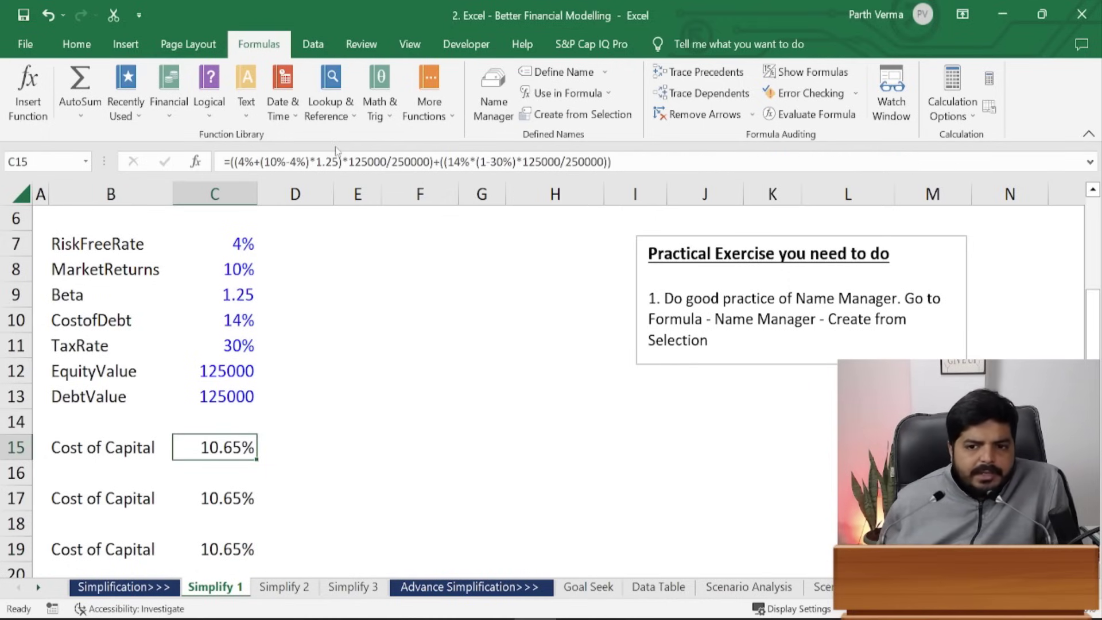
key(Down)
key(Down)
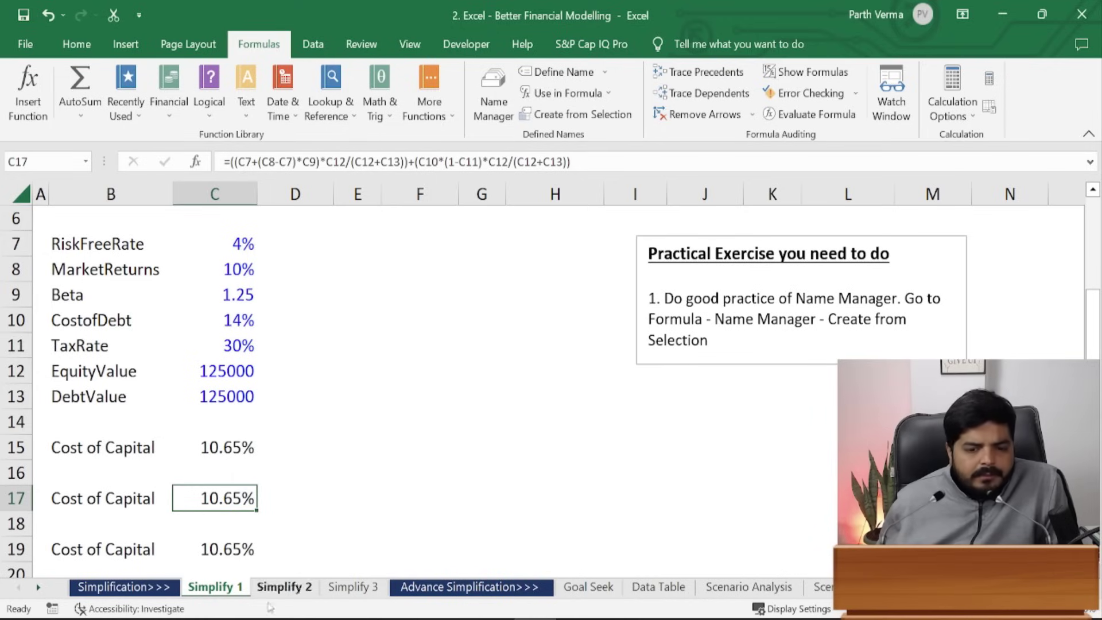
click(234, 546)
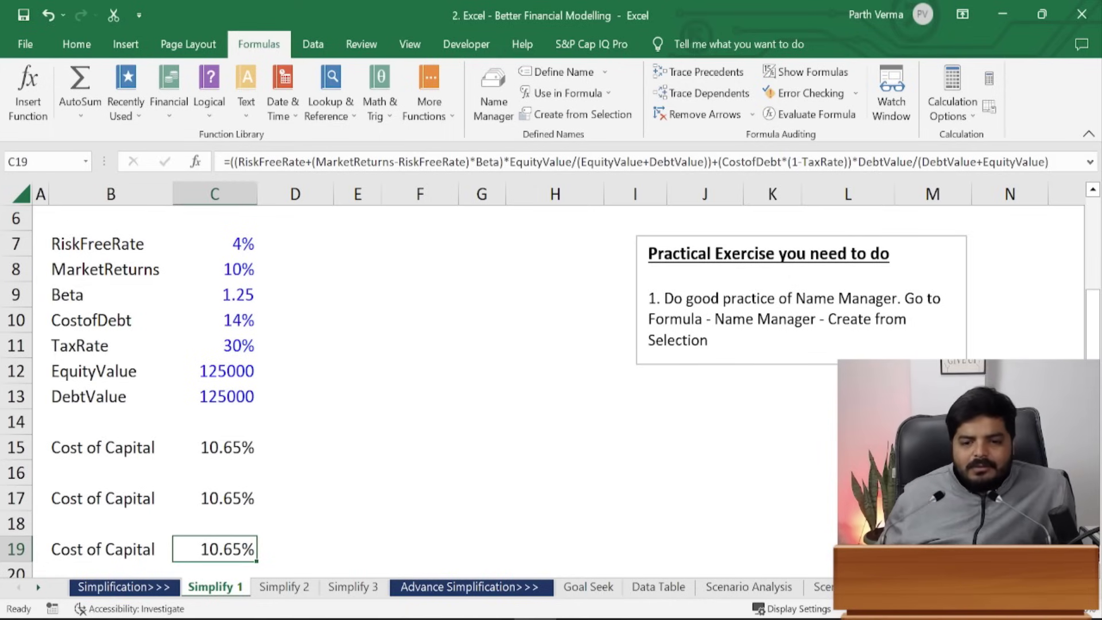
- On Simplify 2, review the inputs: 4% risk-free rate, 10% market returns, ERP formula, 1.25 beta
click(302, 595)
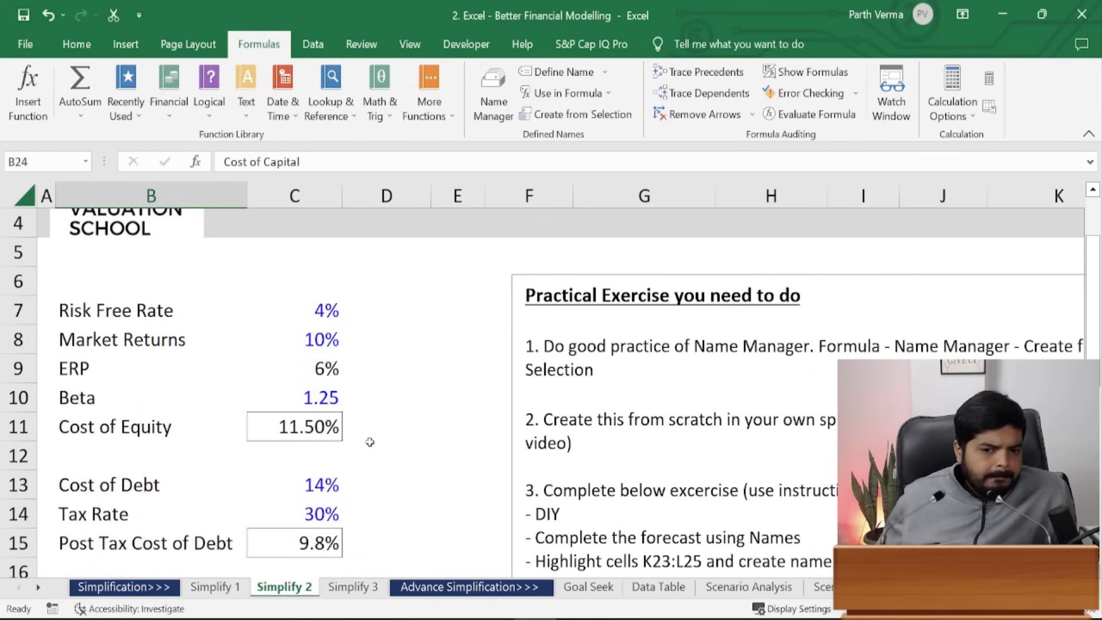
click(64, 313)
click(304, 306)
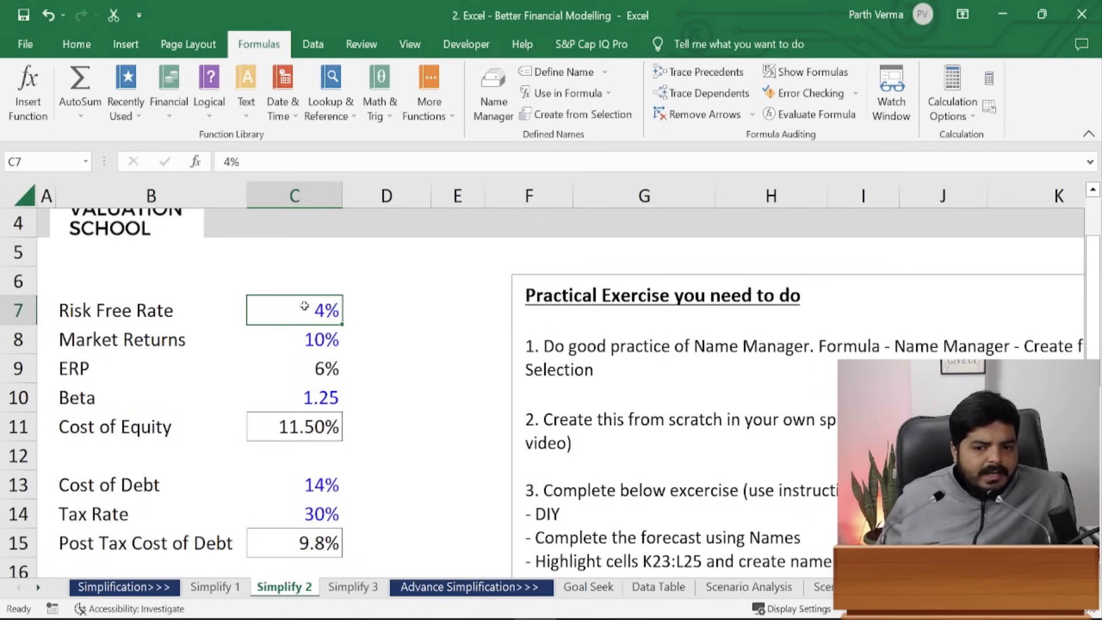
click(172, 344)
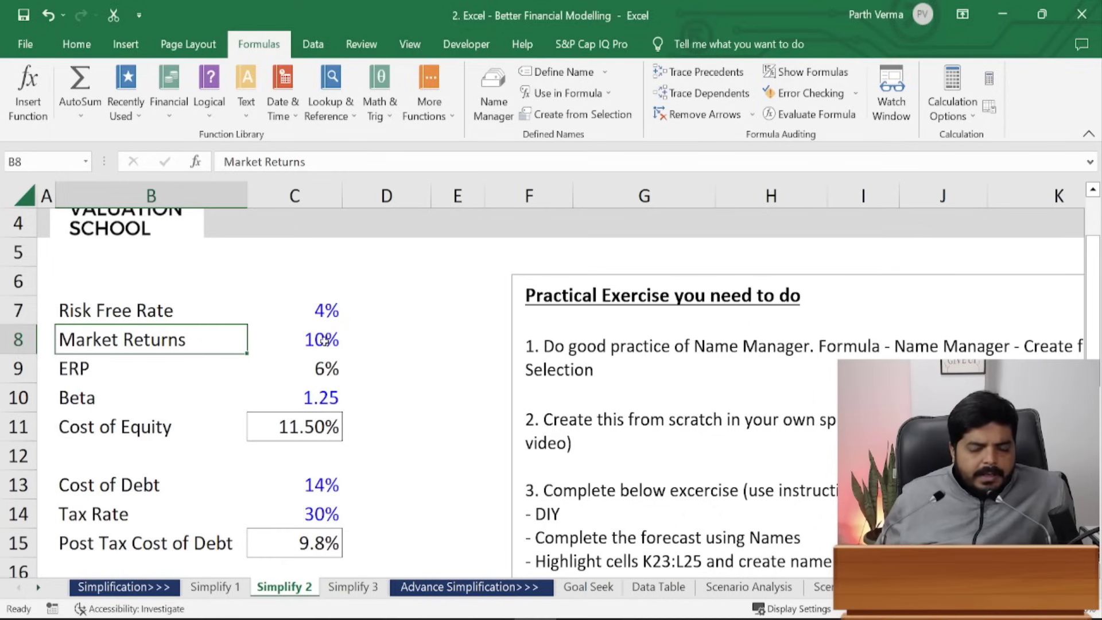
click(332, 368)
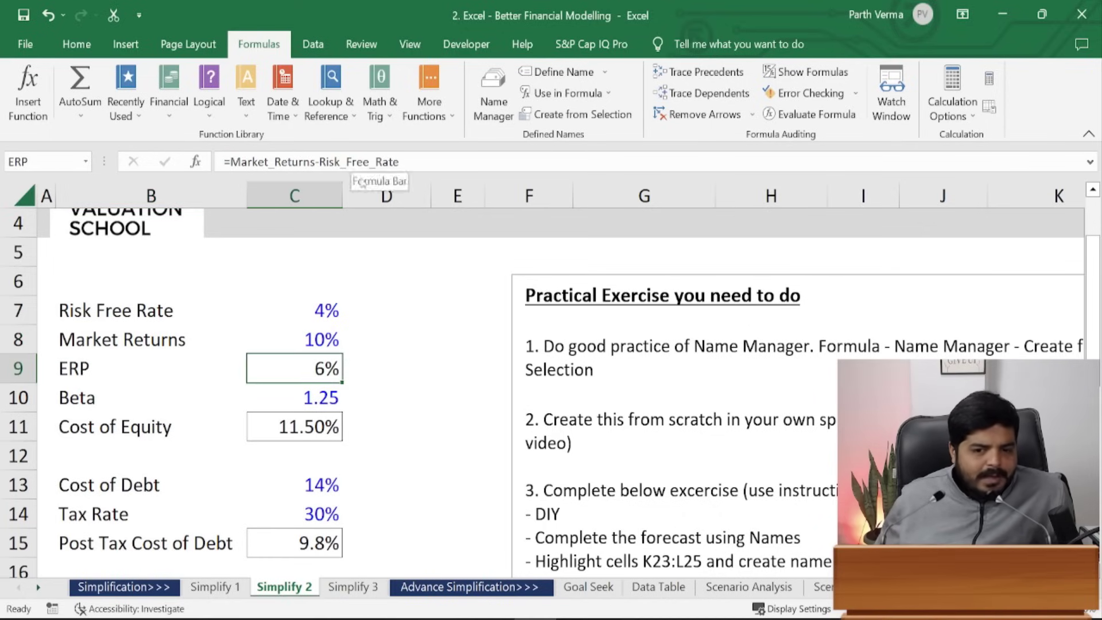
click(325, 336)
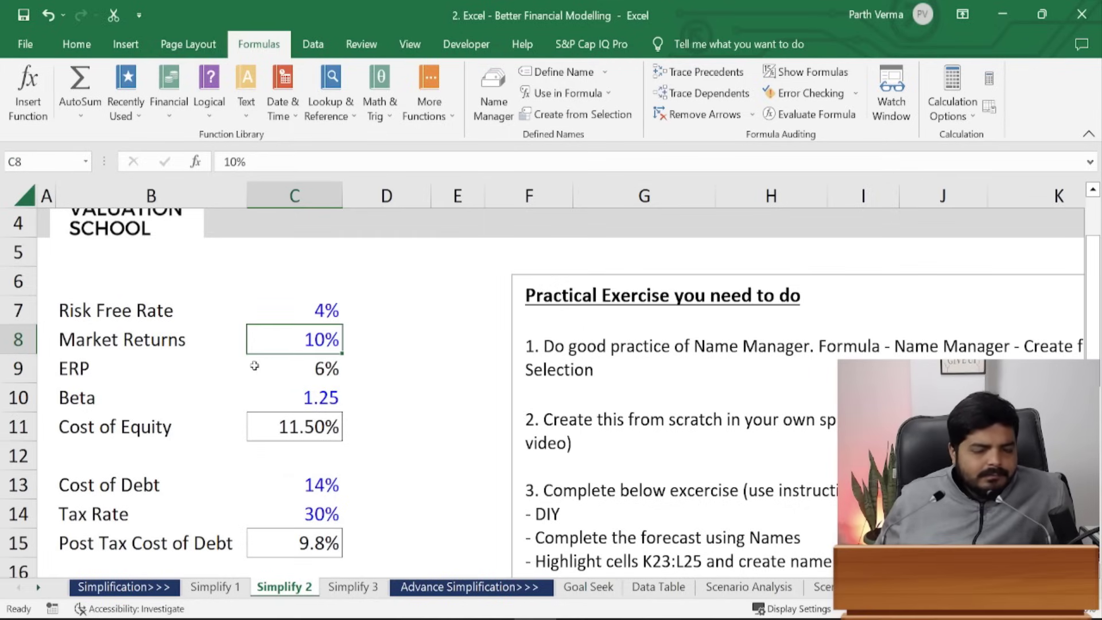
click(323, 374)
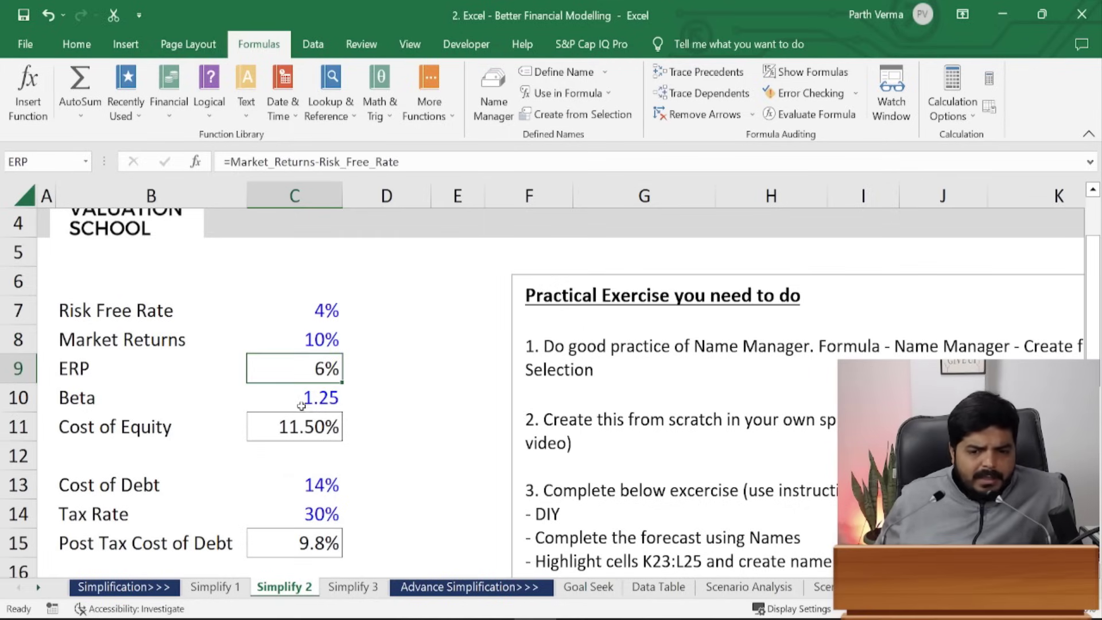
click(311, 400)
click(325, 292)
drag(326, 306, 302, 412)
- Inspect the Cost of Equity row, Post Tax Cost of Debt formula, and Equity and Debt Value entries
drag(77, 438, 267, 438)
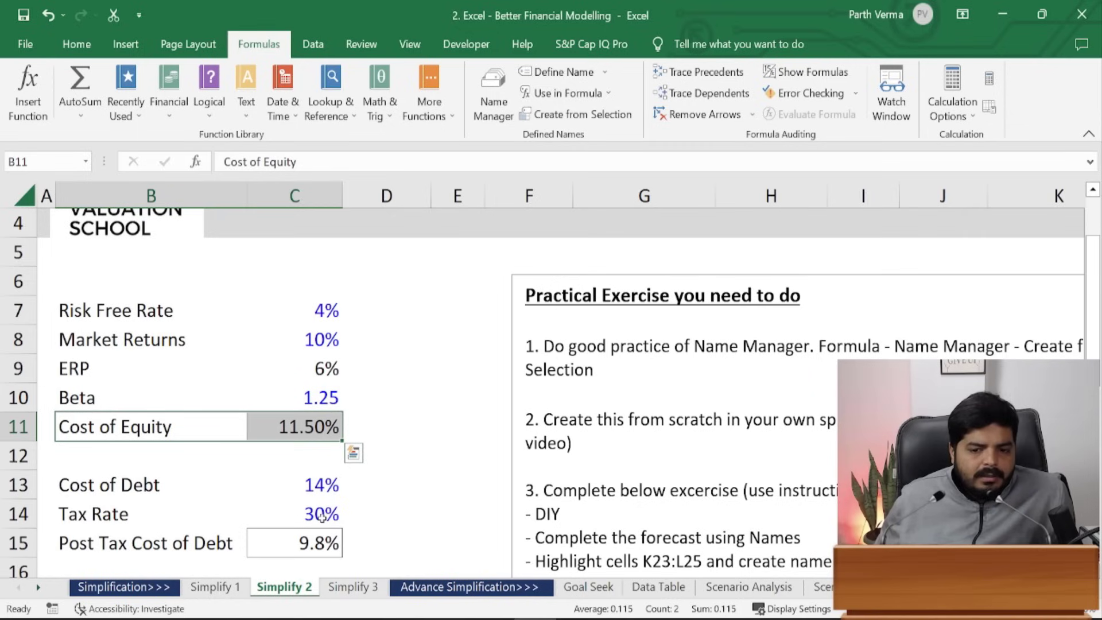
click(323, 545)
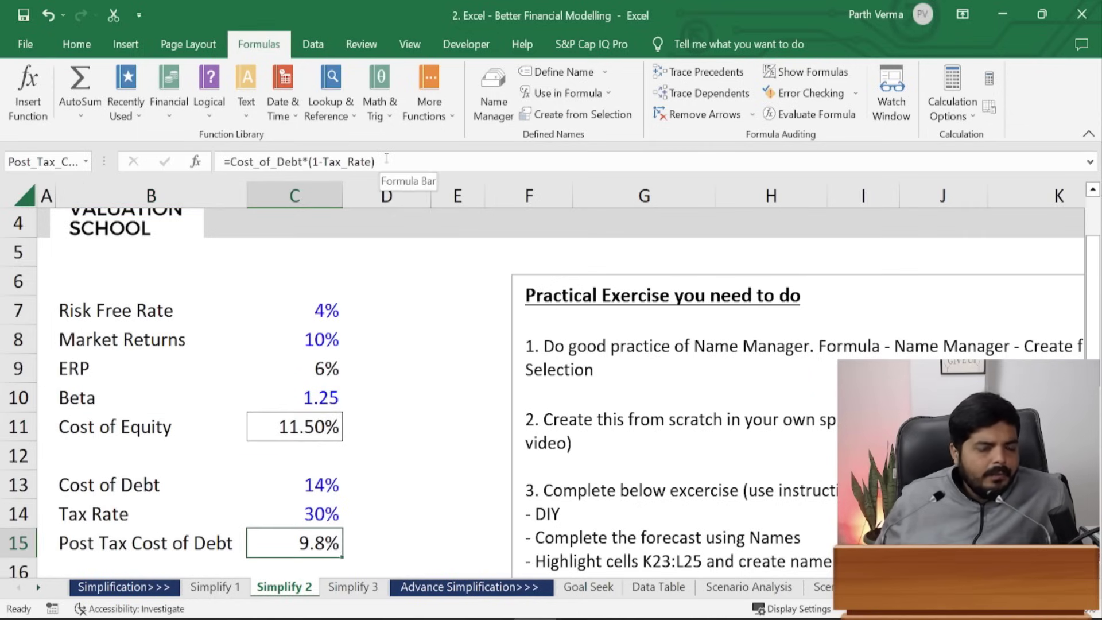
drag(1093, 275, 1094, 352)
click(152, 435)
click(316, 435)
click(172, 456)
click(301, 456)
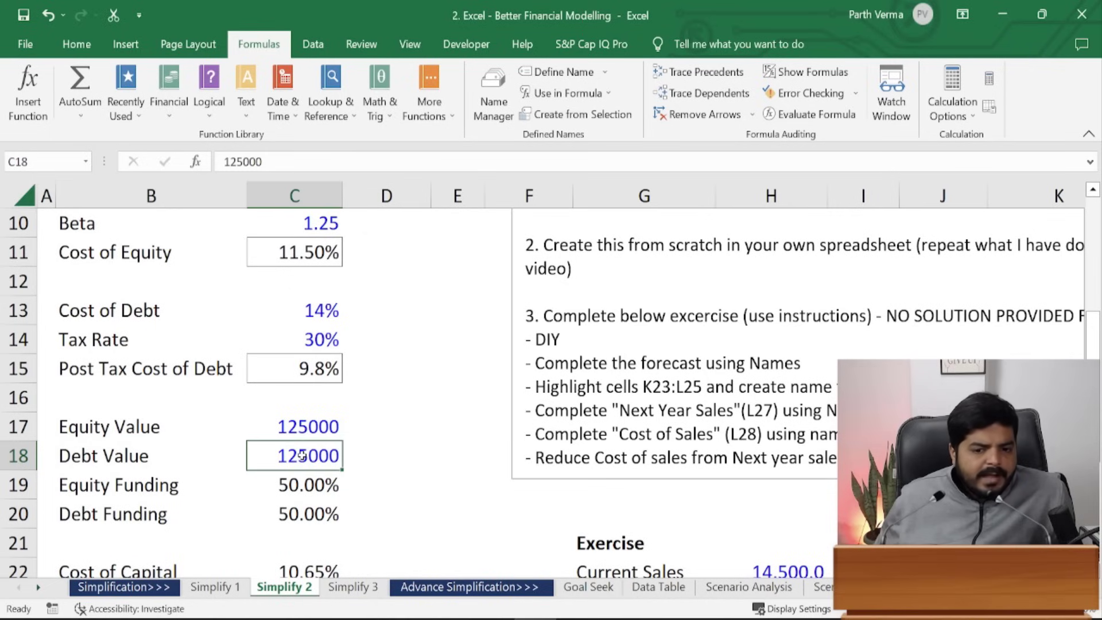
- Inspect the Equity Funding formula, trying an edit that is then discarded
click(133, 483)
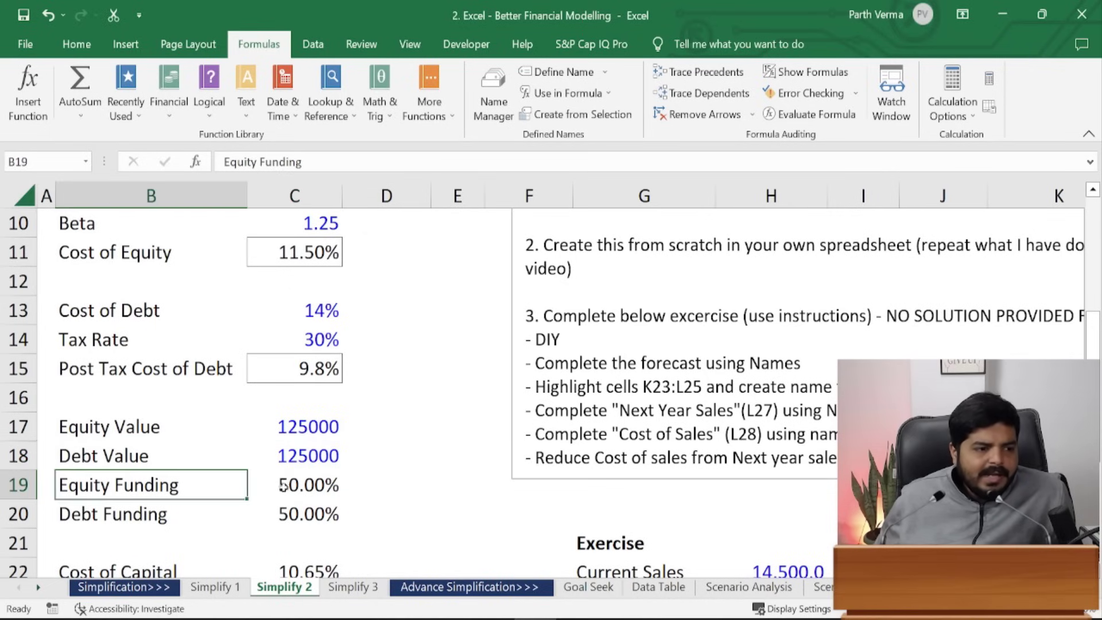
click(316, 486)
click(139, 494)
click(360, 492)
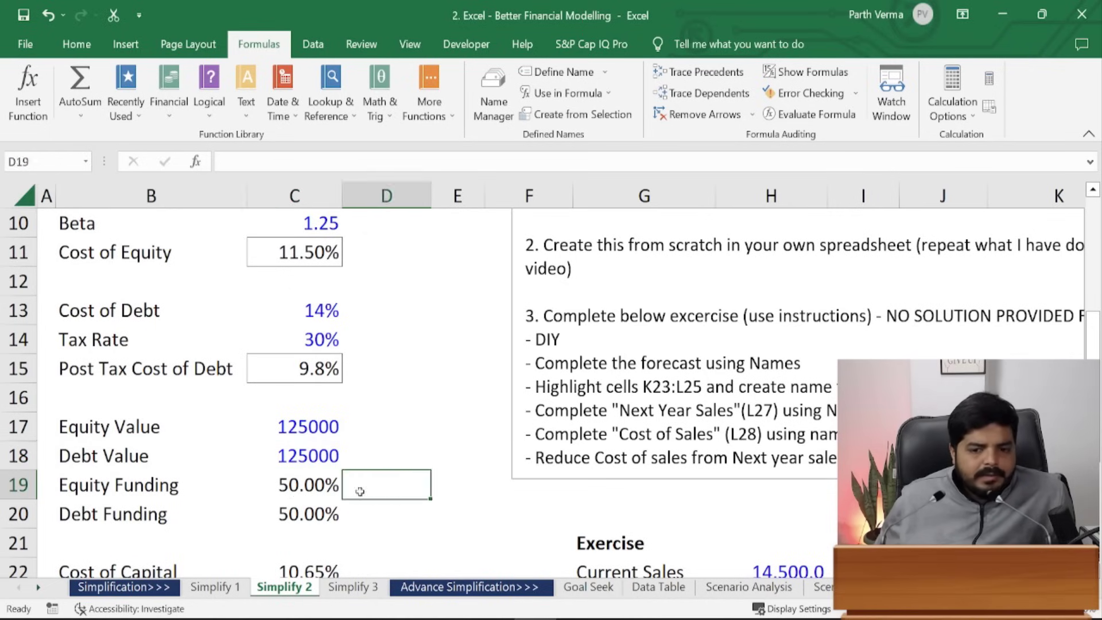
click(319, 488)
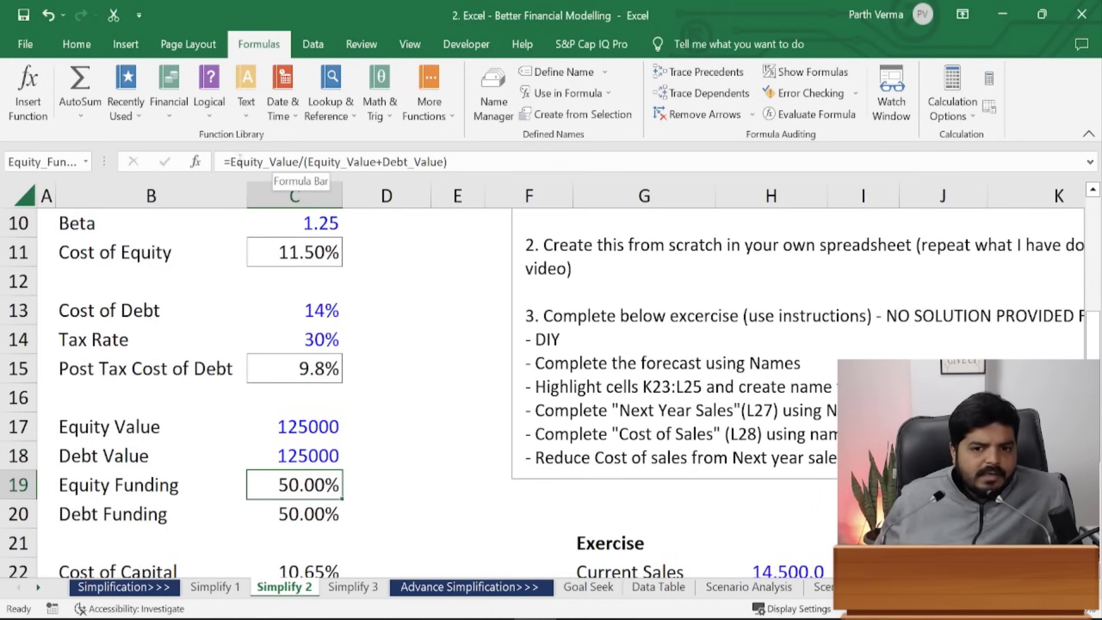
drag(229, 161, 492, 159)
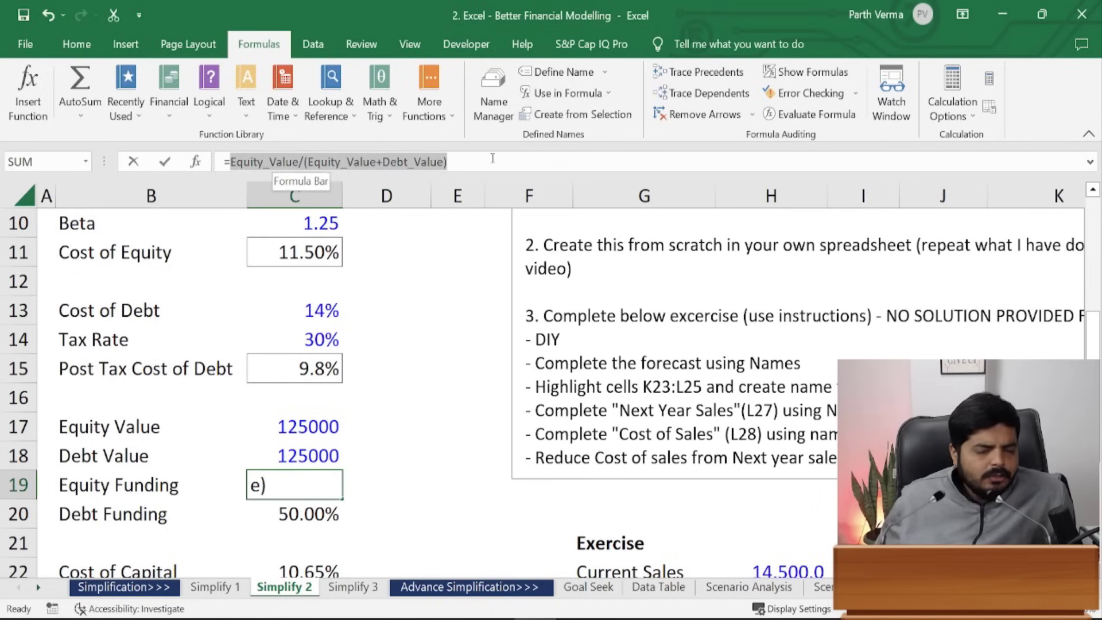
click(141, 484)
key(Escape)
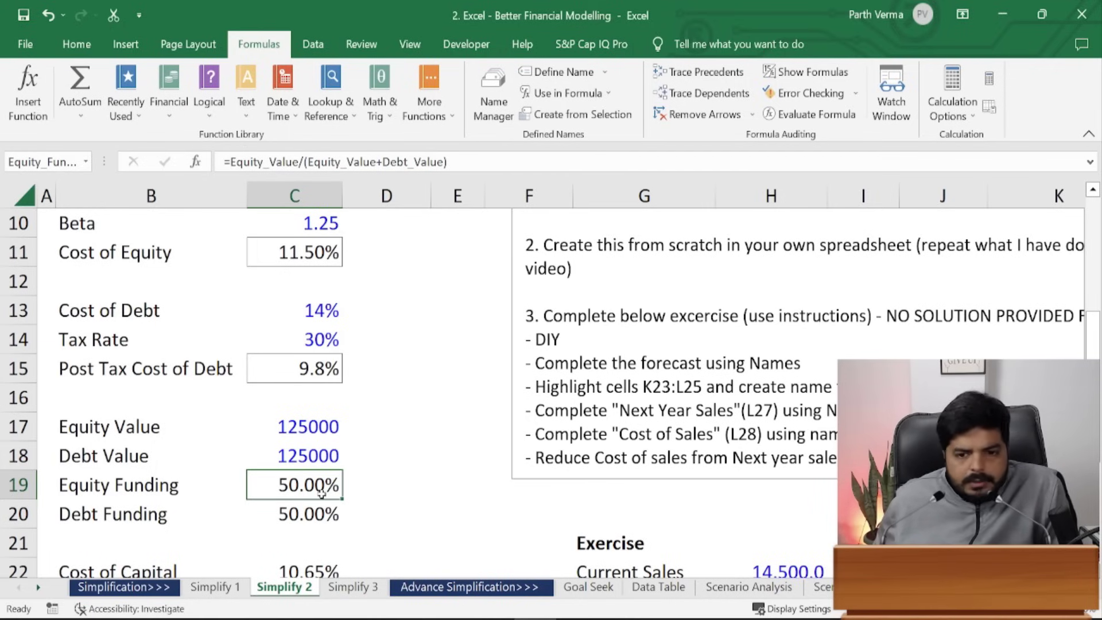
- Name Cost of Equity, Post Tax Cost of Debt, Equity Funding and Debt Funding from left-column labels
drag(63, 250, 295, 244)
ctrl+click(239, 370)
drag(238, 370, 253, 370)
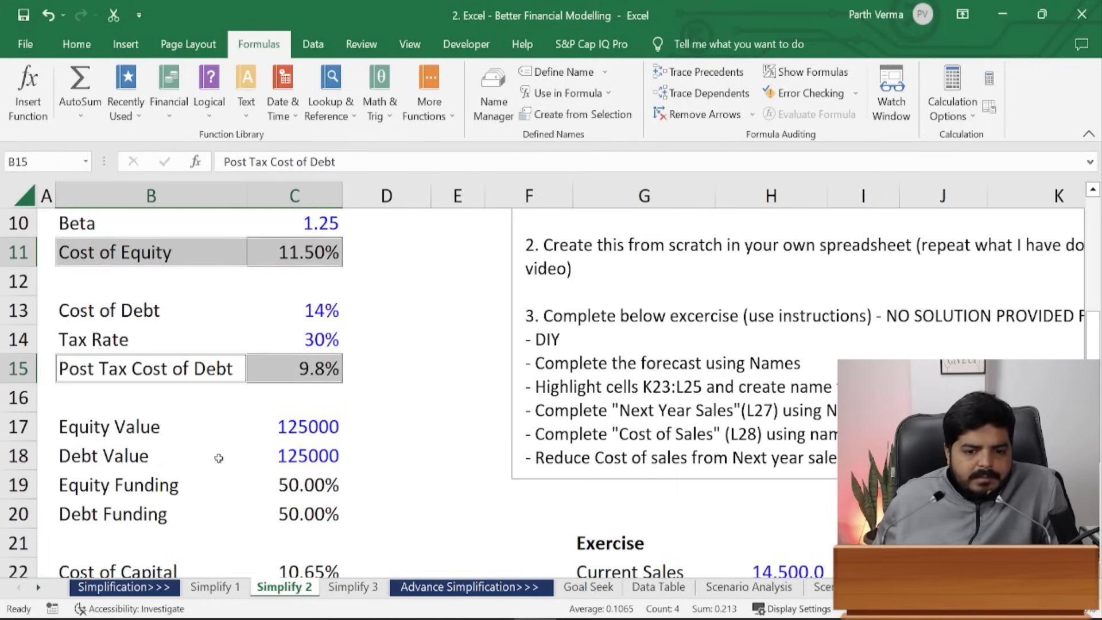
drag(89, 488, 309, 513)
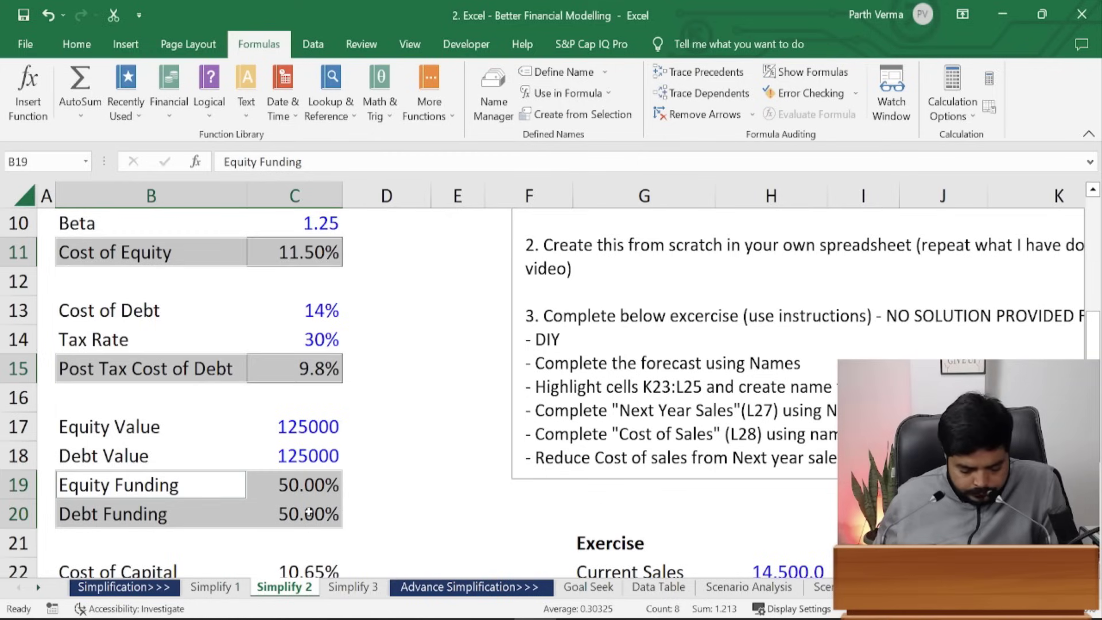
key(alt)
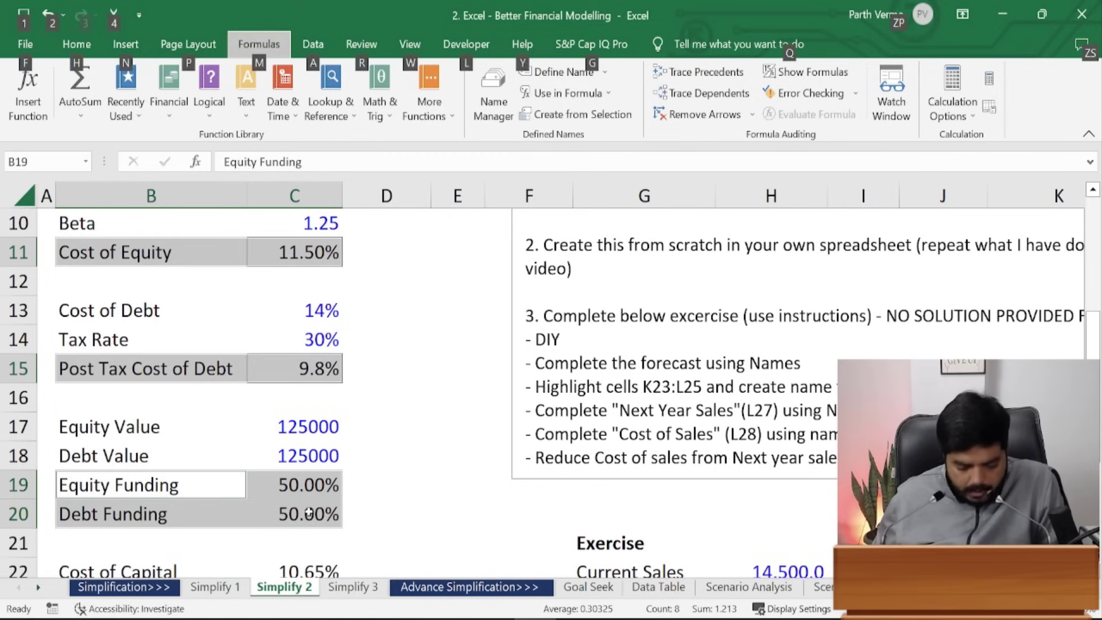
key(m)
key(c)
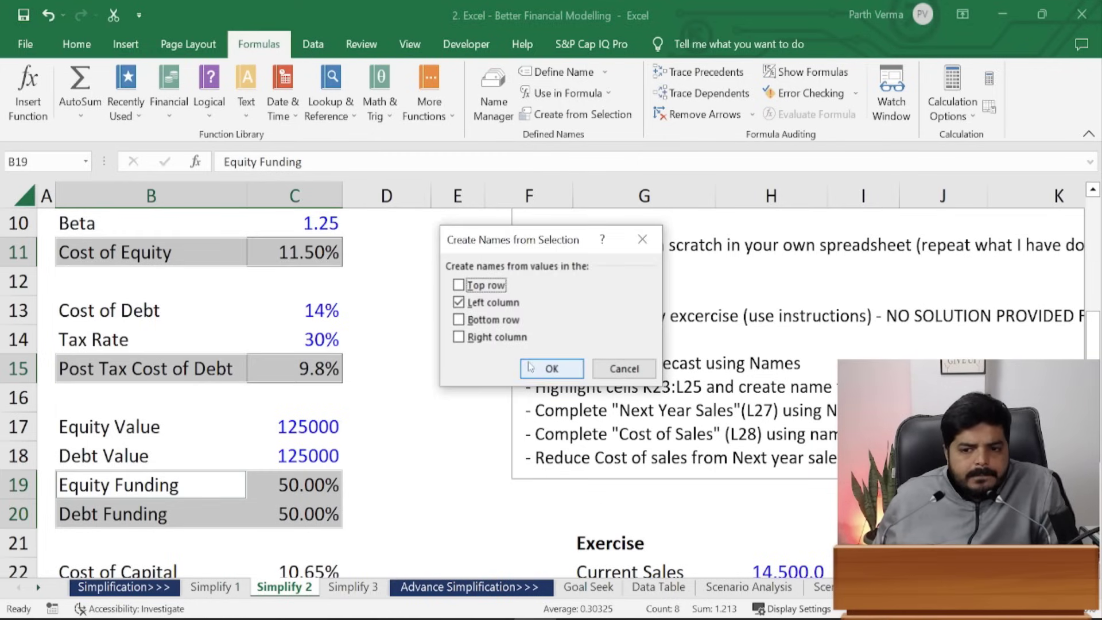
click(566, 368)
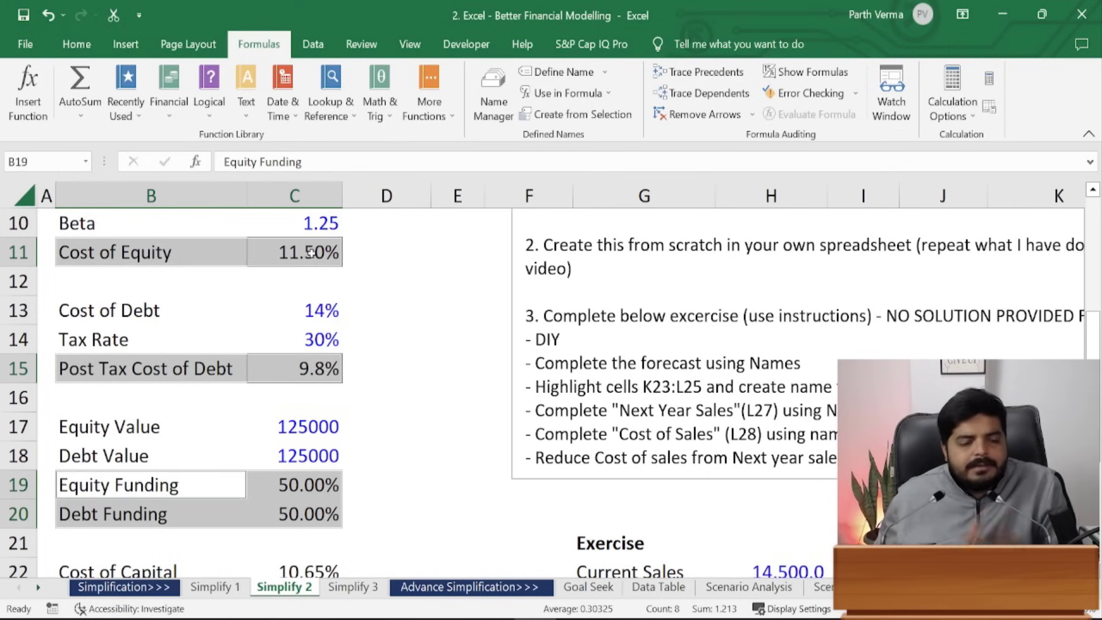
click(410, 384)
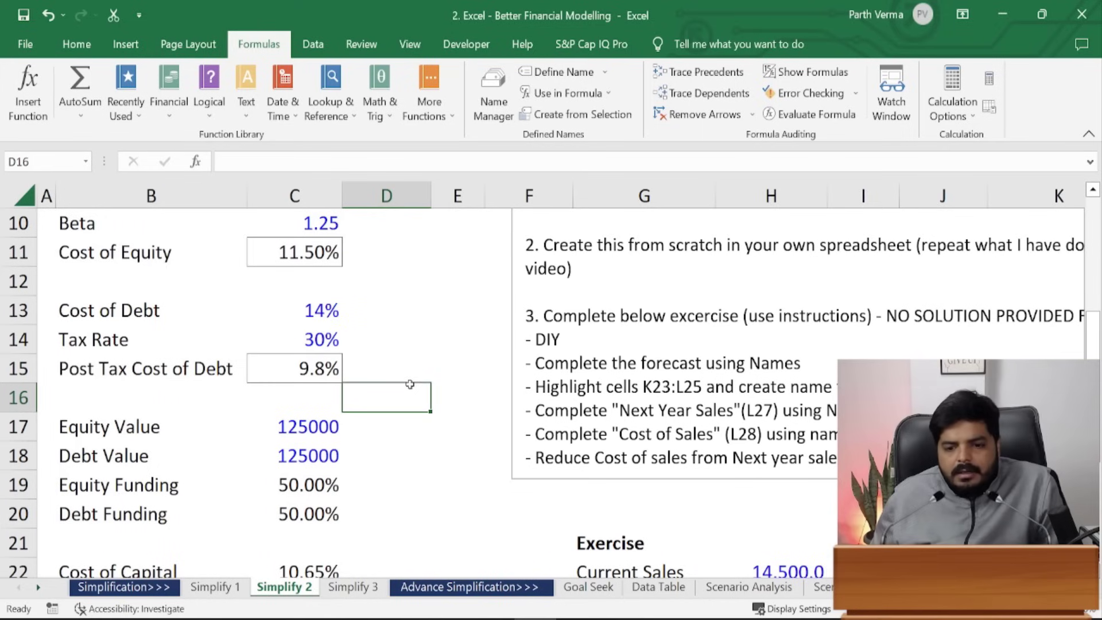
- Review the hard-coded, cell-reference and named-range Cost of Capital formulas in C22, C24 and C26
click(317, 566)
drag(1092, 317, 1093, 331)
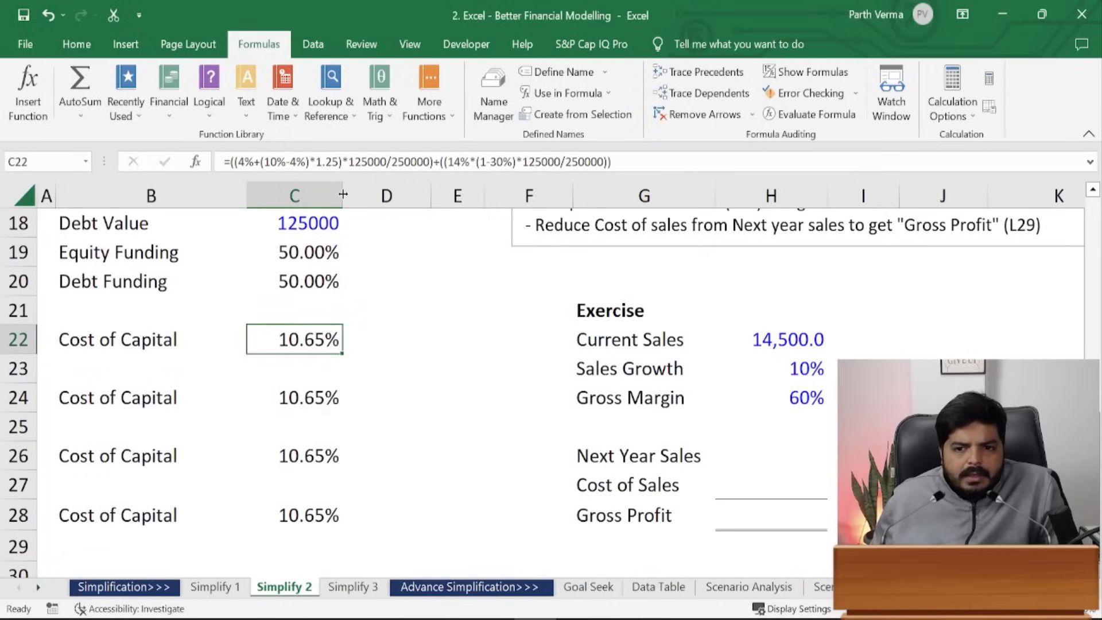
drag(255, 161, 619, 158)
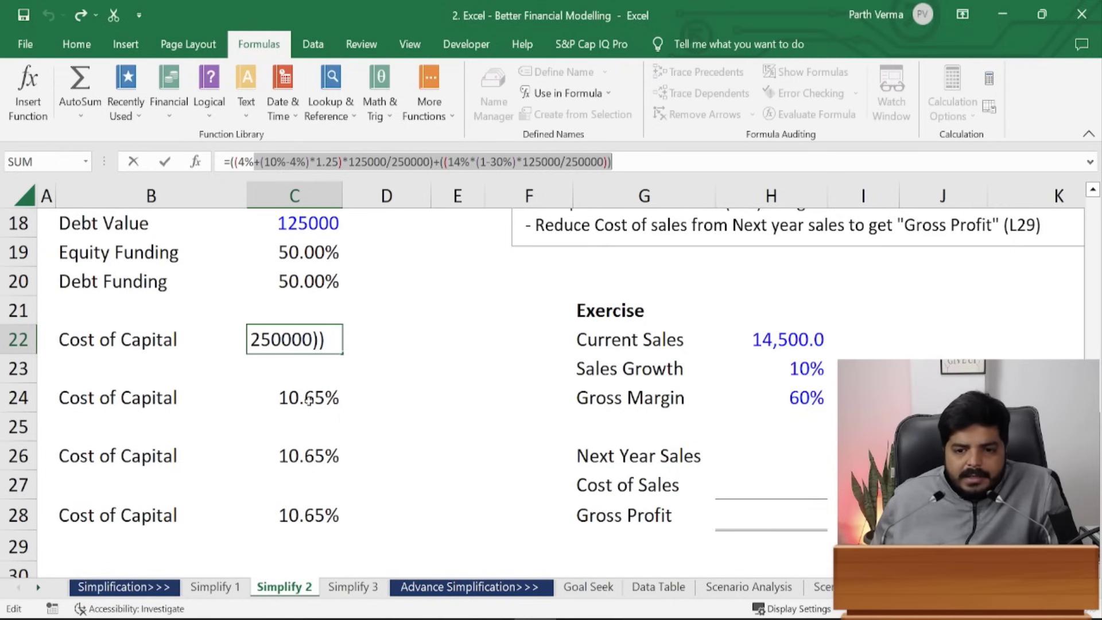
key(ctrl+Return)
key(Down)
key(Down)
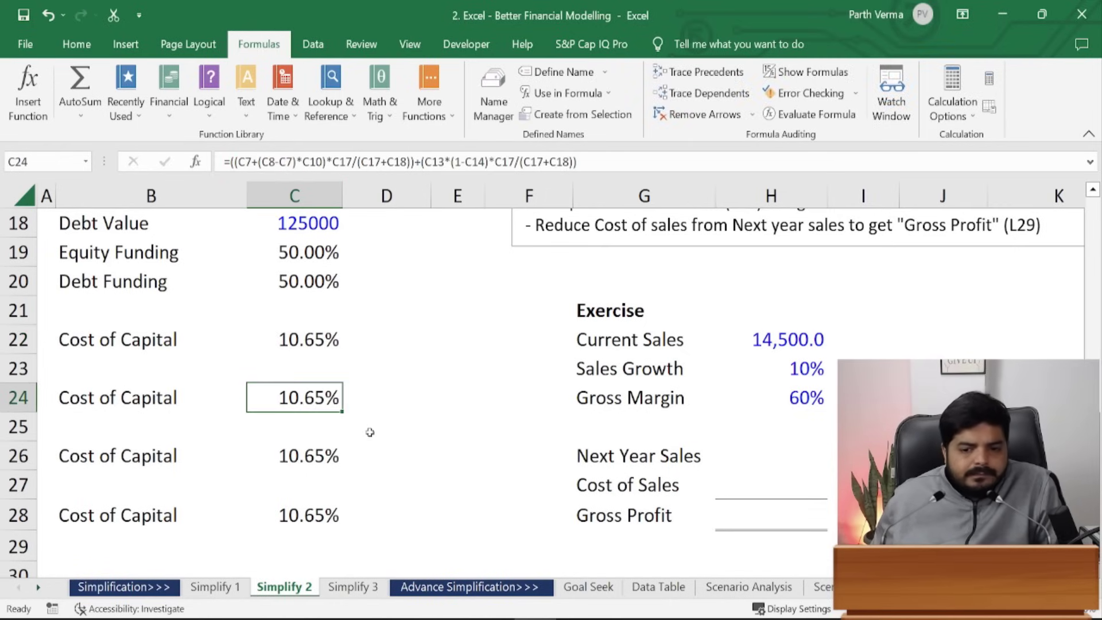
click(315, 451)
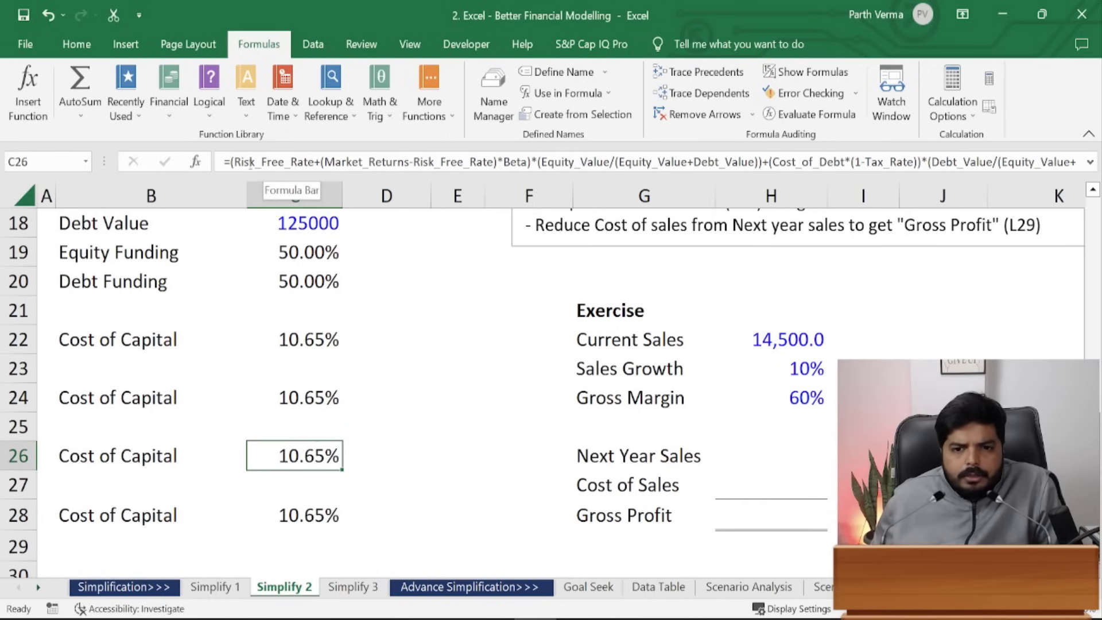
key(F2)
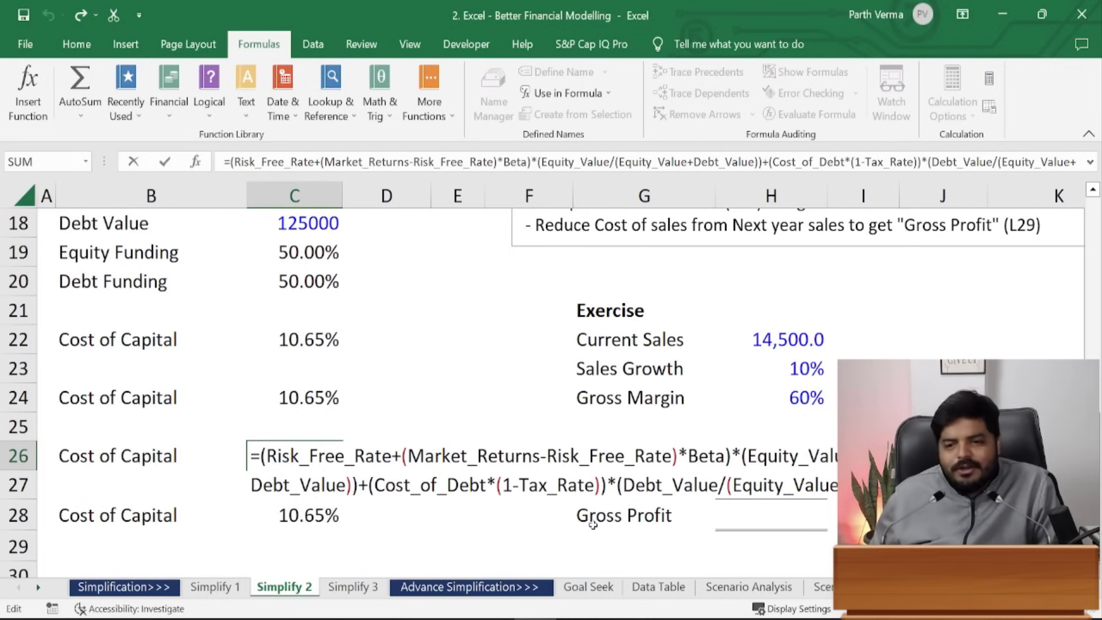
key(ctrl+Return)
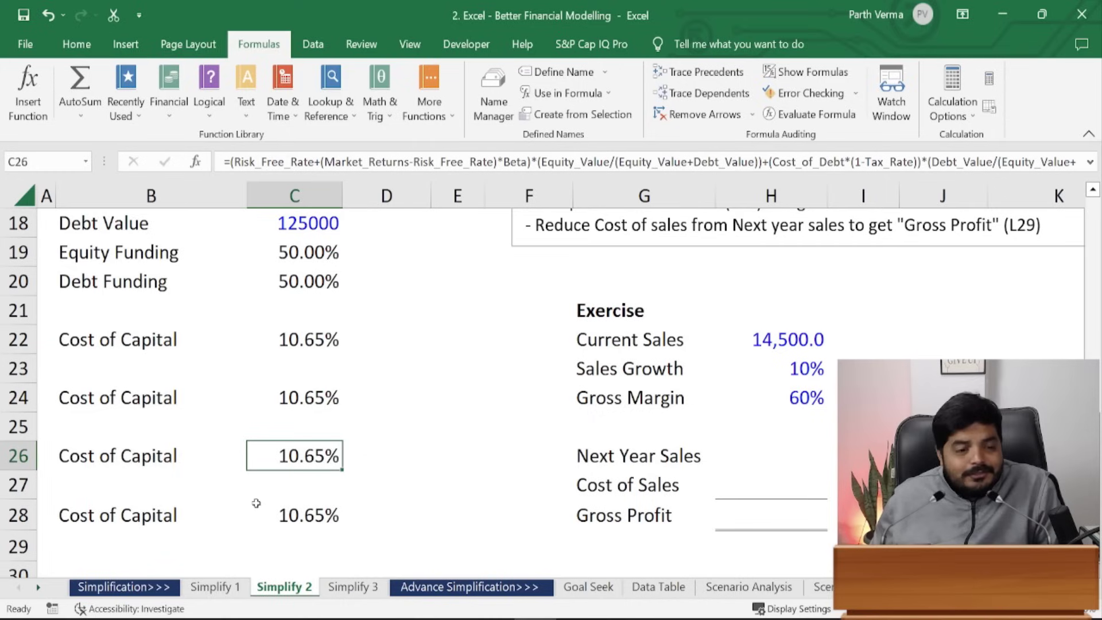
- Check C28's named-range formula (10.65%), then insert four new blank worksheets with Shift+F11
click(323, 520)
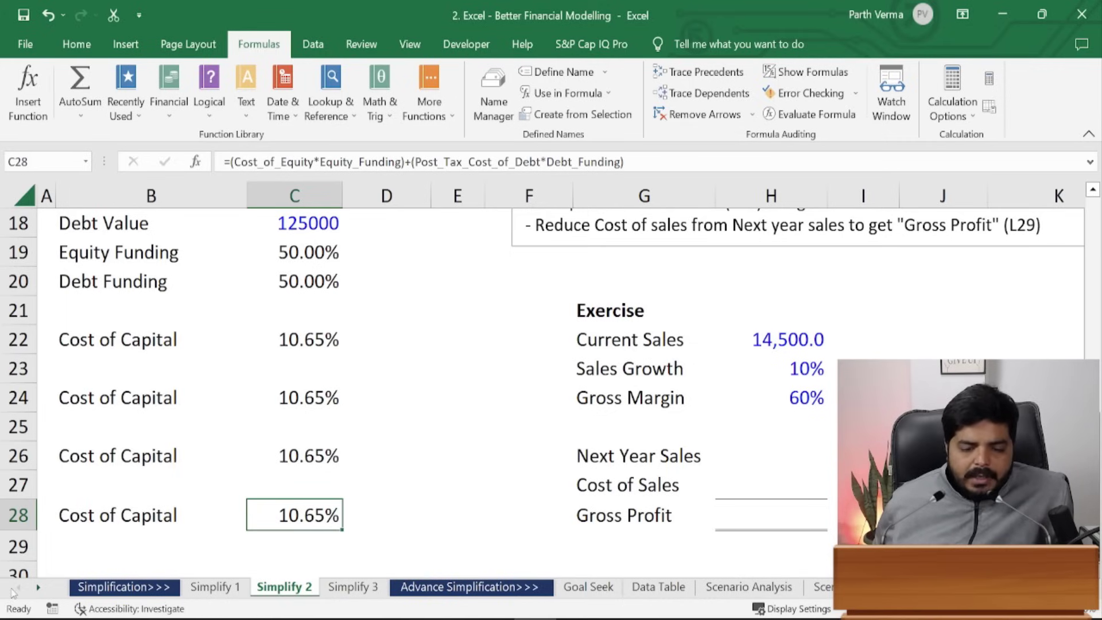
click(39, 589)
click(39, 589)
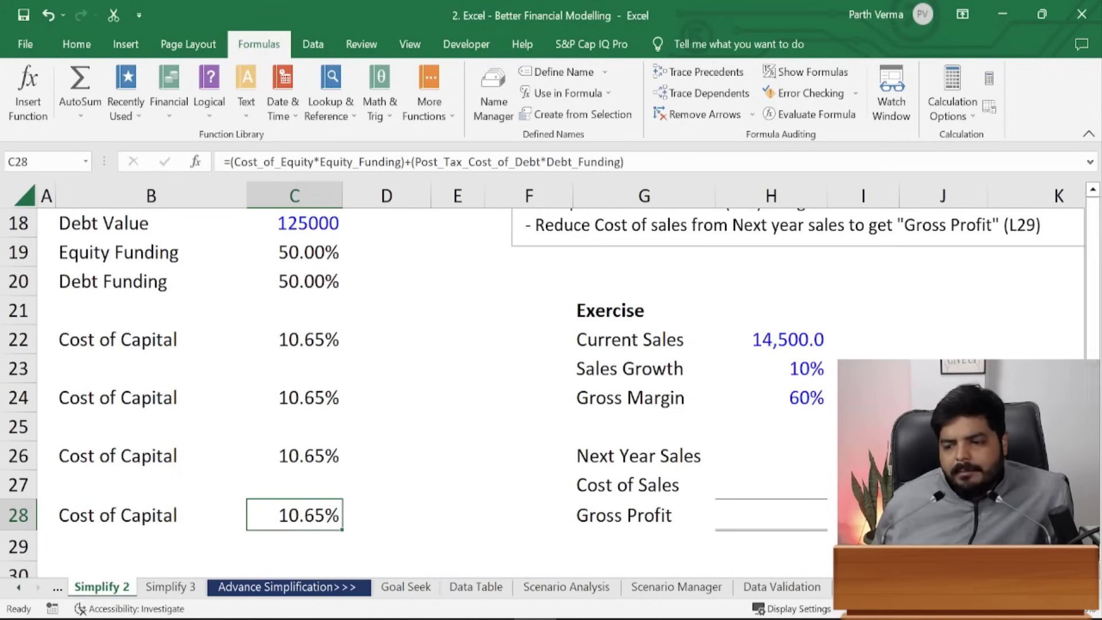
key(shift+F11)
key(shift+F11)
key(shift+F11)
key(shift+F11)
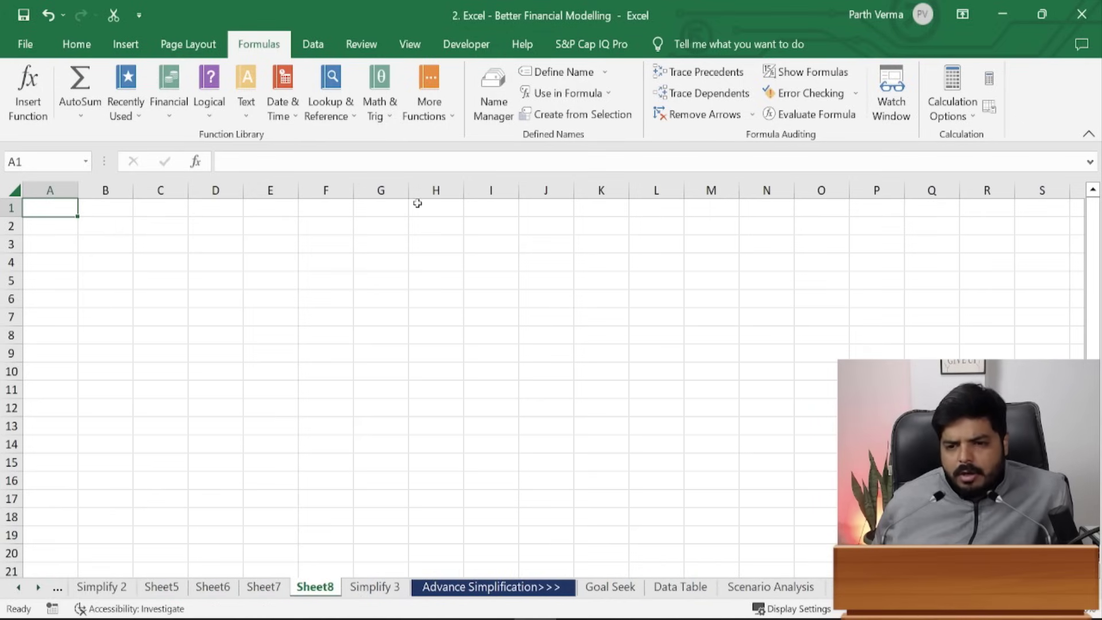
- Enter =TaxRate in Sheet8's G5 after dropping a direct reference to Simplify 1's C11
click(376, 277)
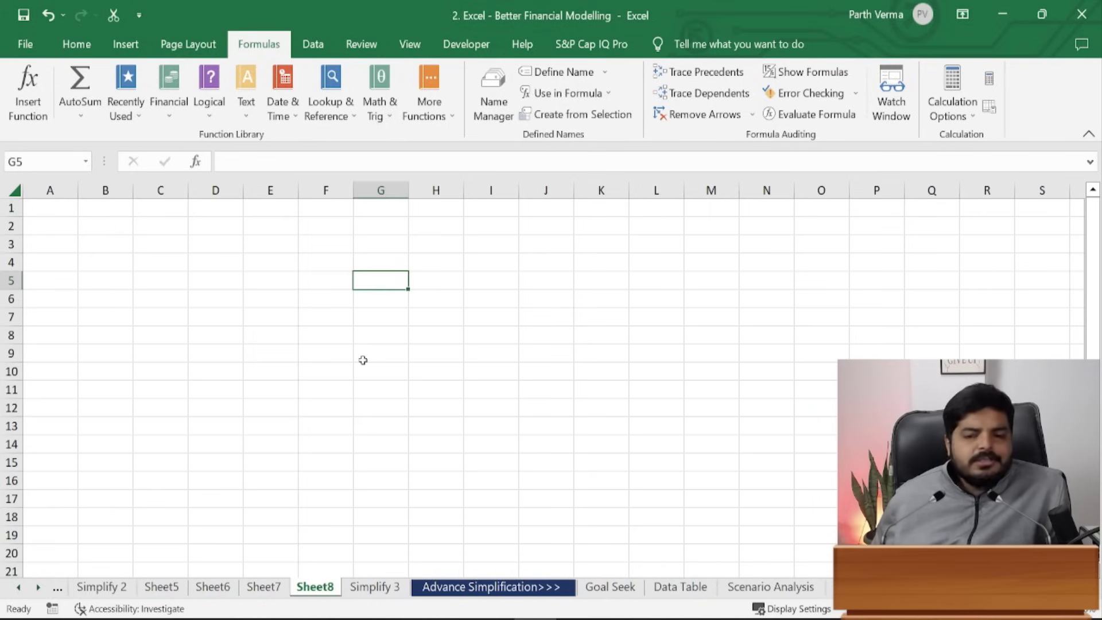
text(=)
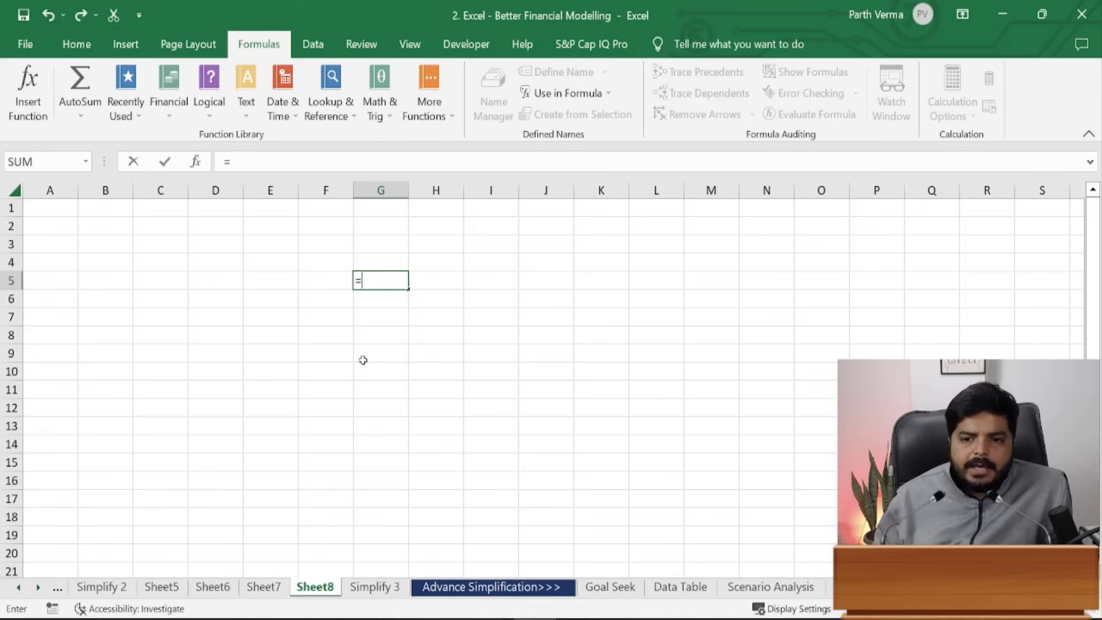
click(19, 590)
click(215, 587)
click(243, 345)
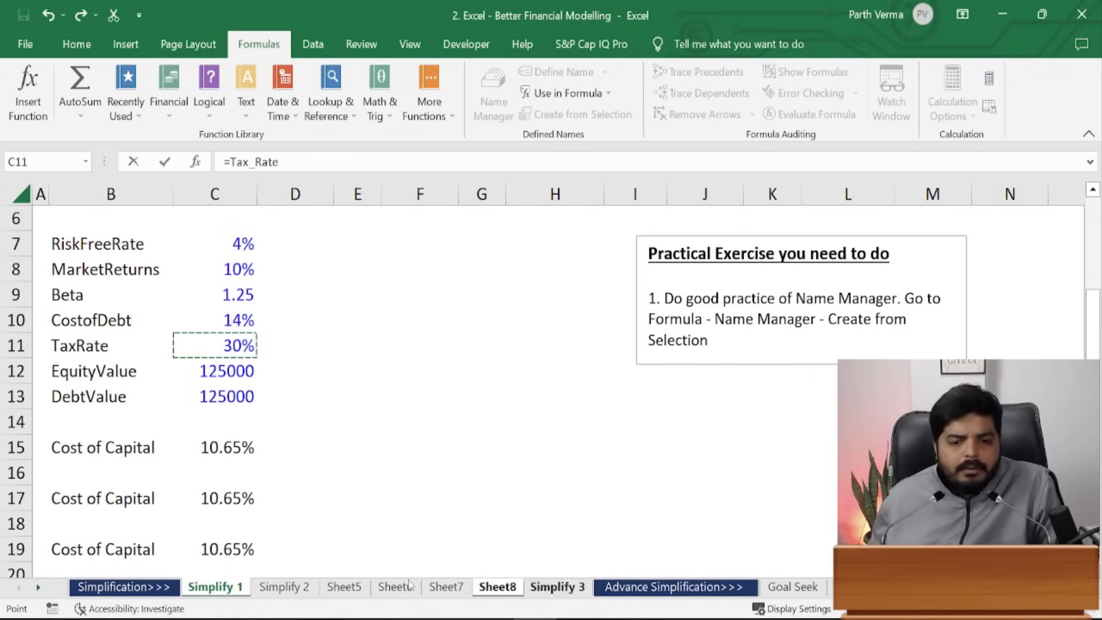
key(Escape)
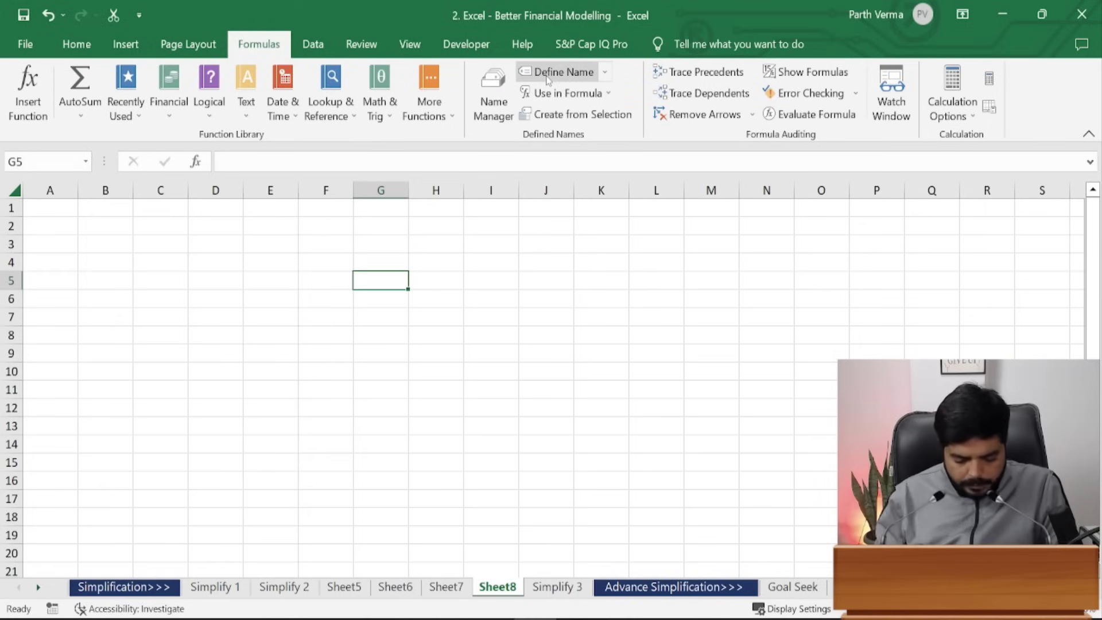
text(=taxr)
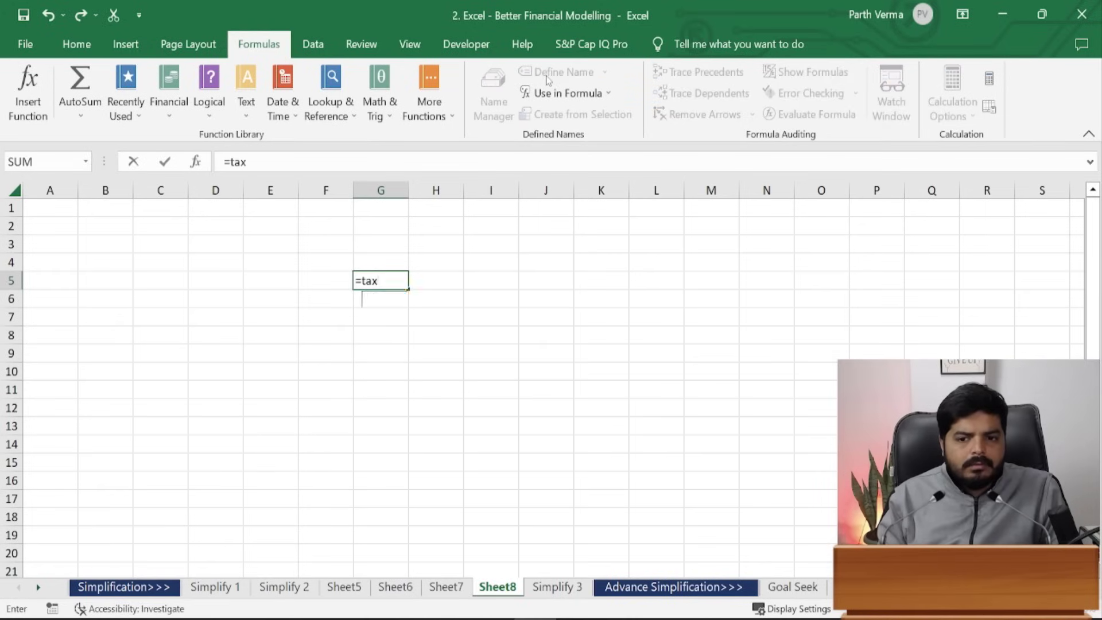
key(Tab)
key(Return)
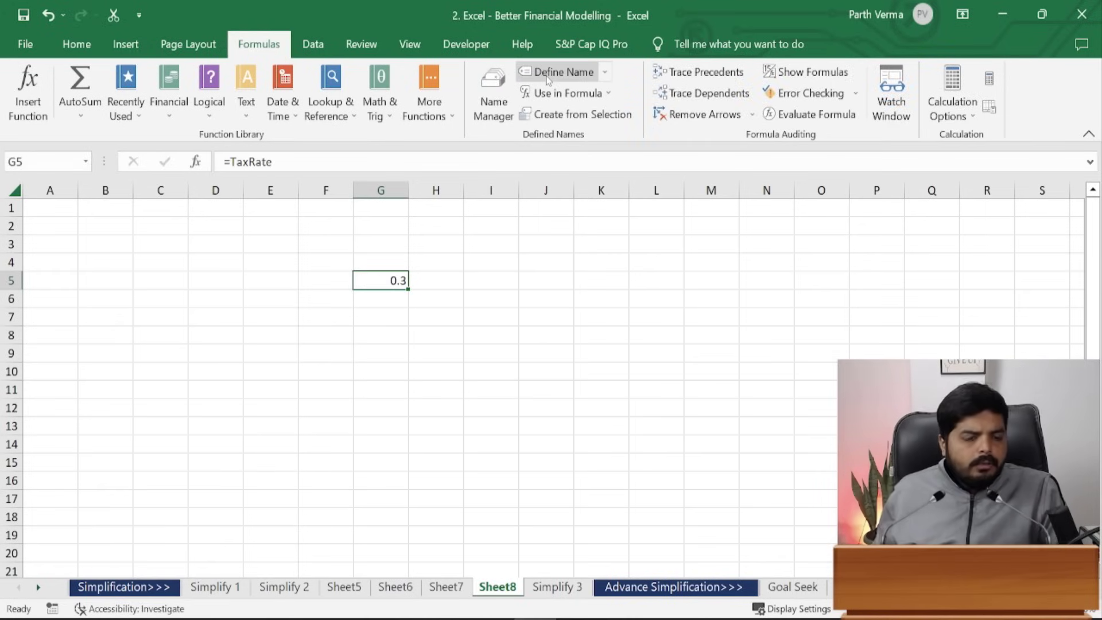
- Format G5 as a percentage with two decimals (30.00%), then clear it
key(alt+h)
key(p)
key(alt+h)
key(0)
key(alt+h)
key(0)
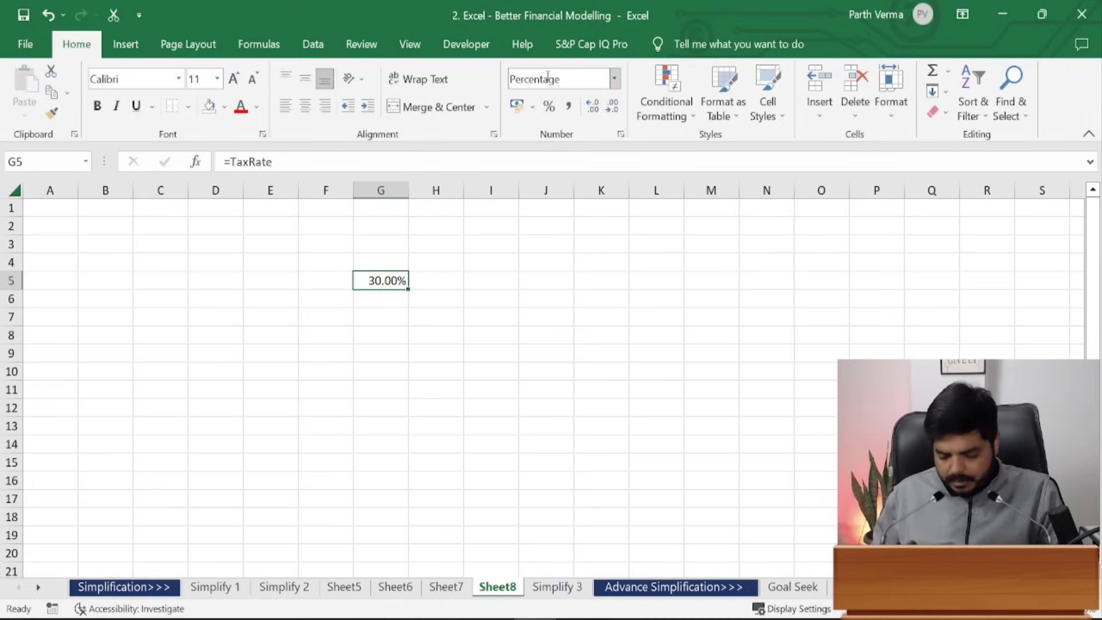
key(Delete)
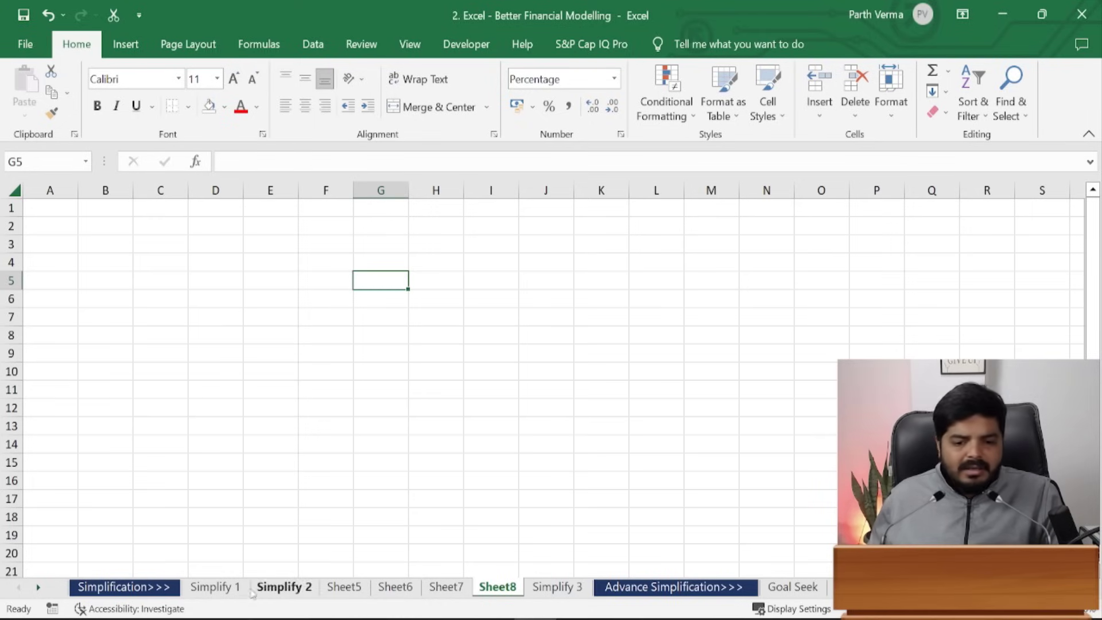
- Return to the Simplify 1 sheet with its named cost-of-capital inputs
click(215, 587)
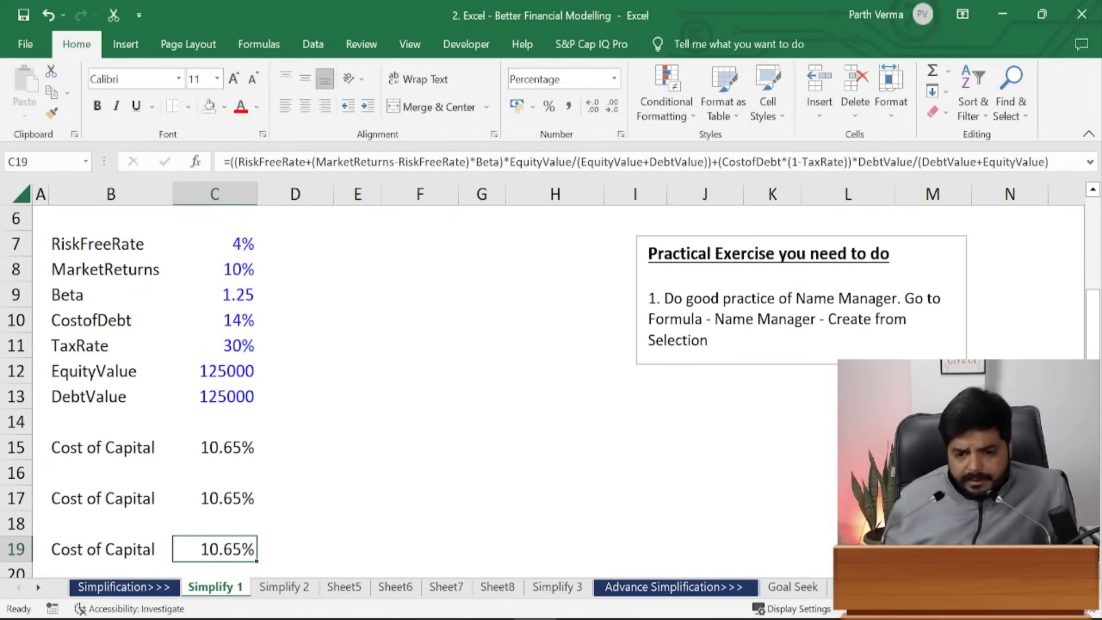
- On Simplify 2, highlight the cost-of-capital inputs, the Exercise block G21:H28 and the instruction text
click(283, 587)
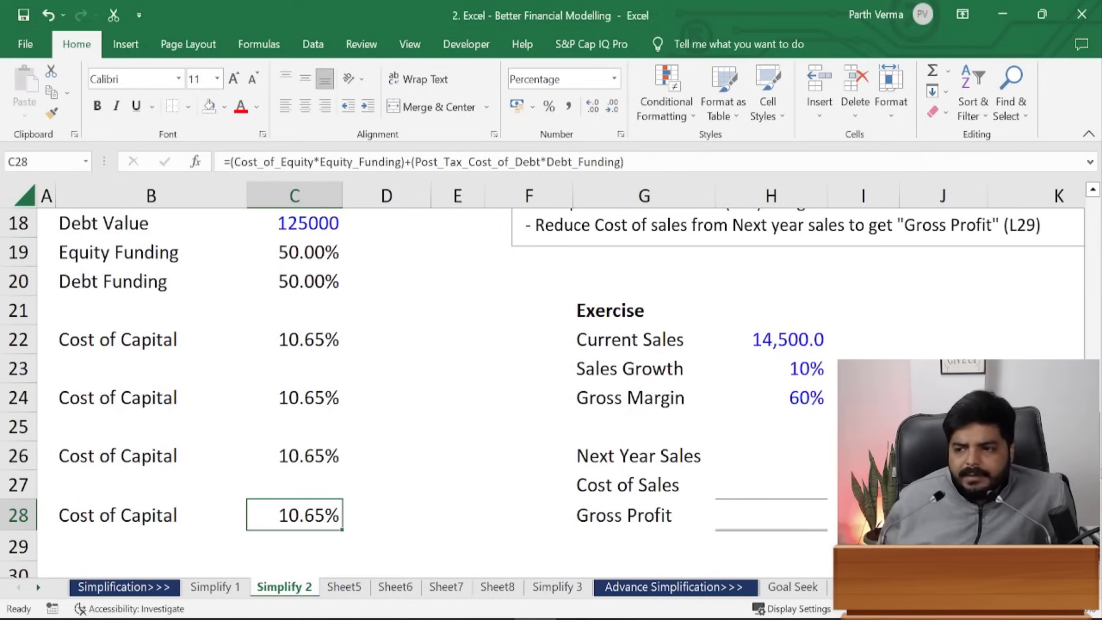
scroll(551, 390, up, 3)
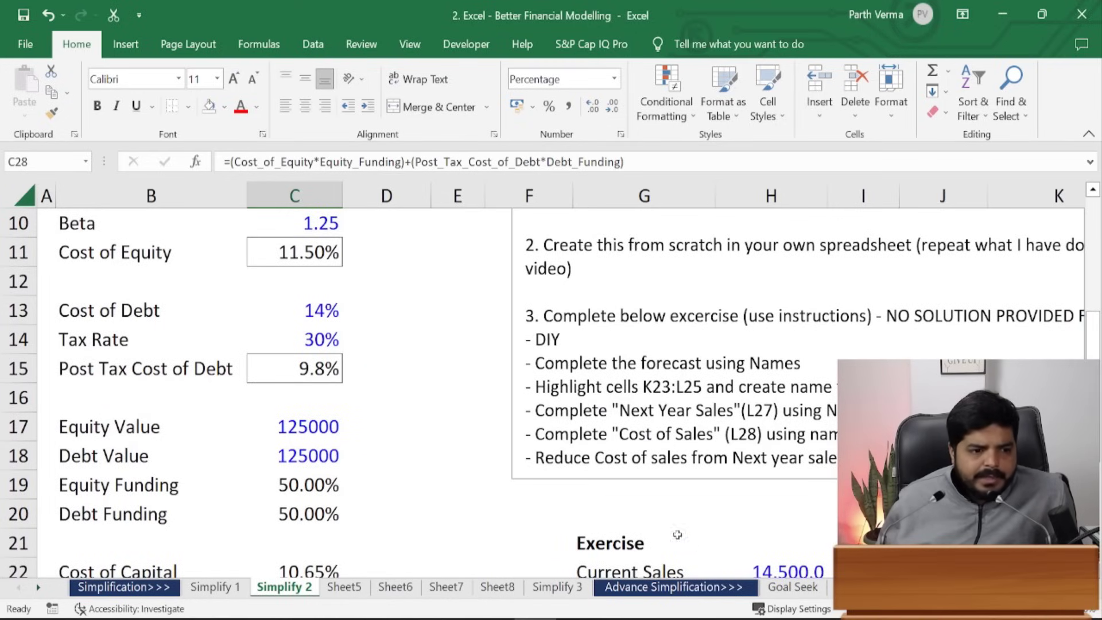
drag(101, 224, 316, 542)
drag(594, 333, 769, 535)
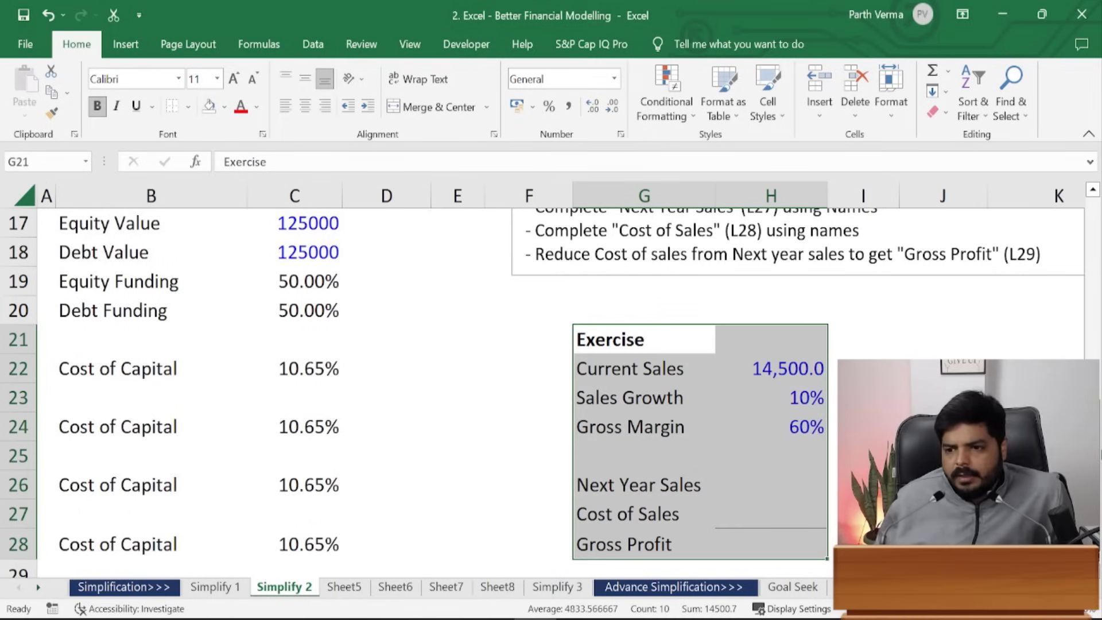
scroll(551, 391, up, 2)
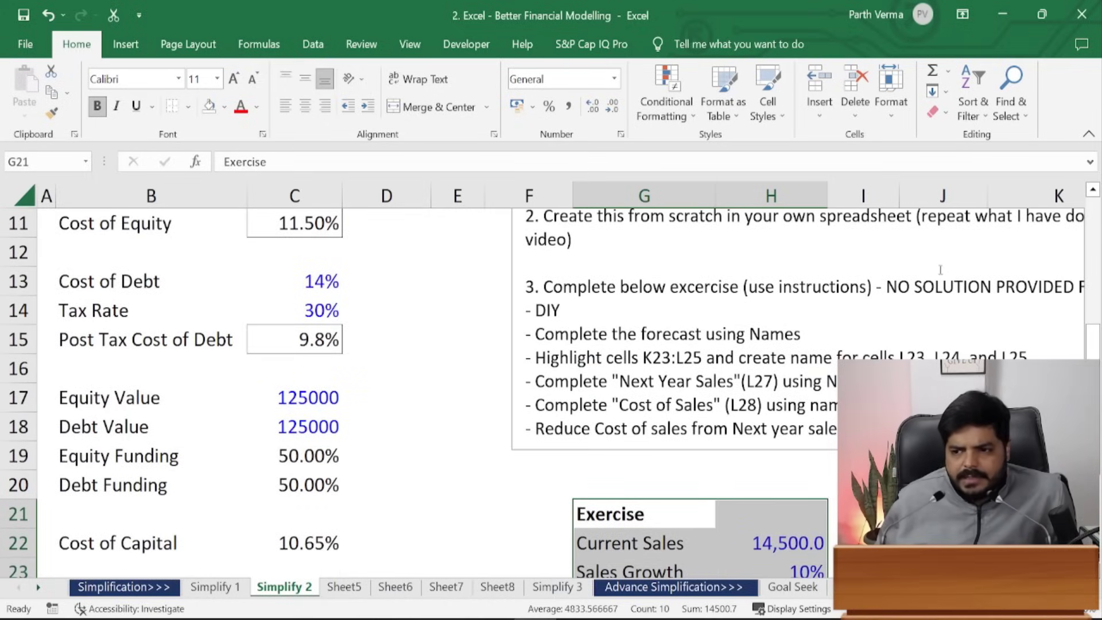
drag(889, 287, 491, 435)
key(Escape)
key(Escape)
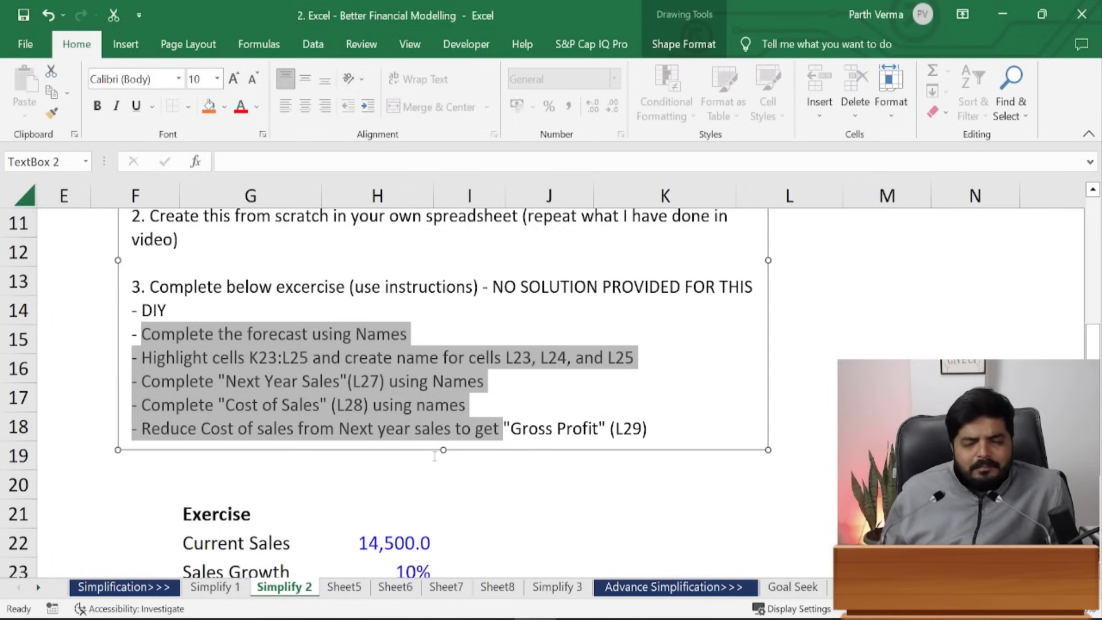
- Group Sheet5 through Sheet8, then dismiss the sheet menu and ungroup them
click(326, 589)
shift+click(510, 591)
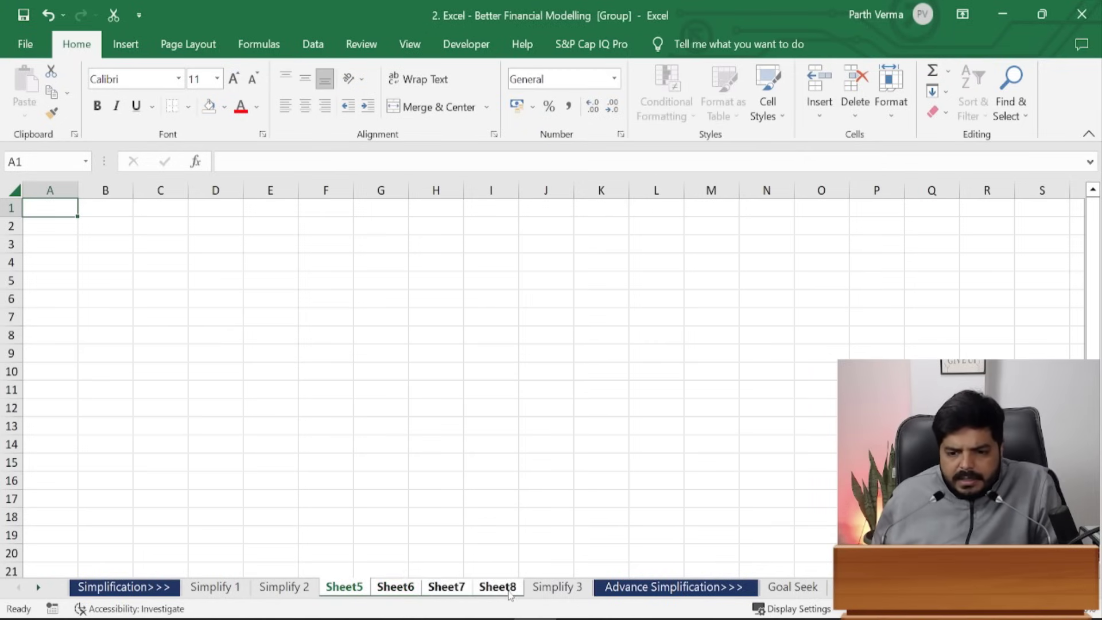
right_click(509, 592)
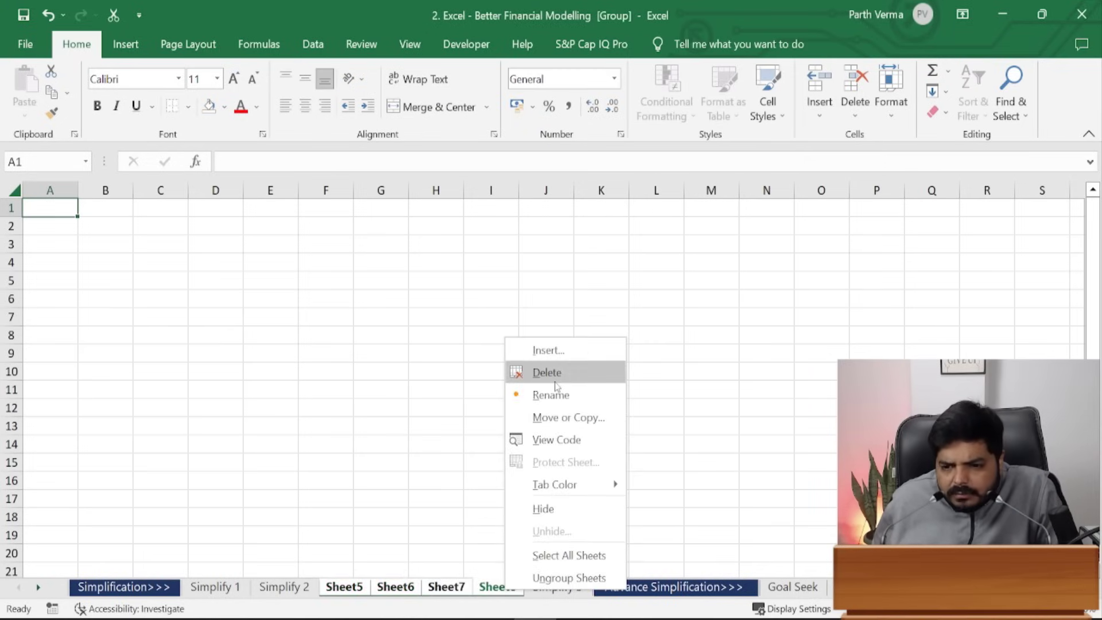
click(344, 594)
click(344, 588)
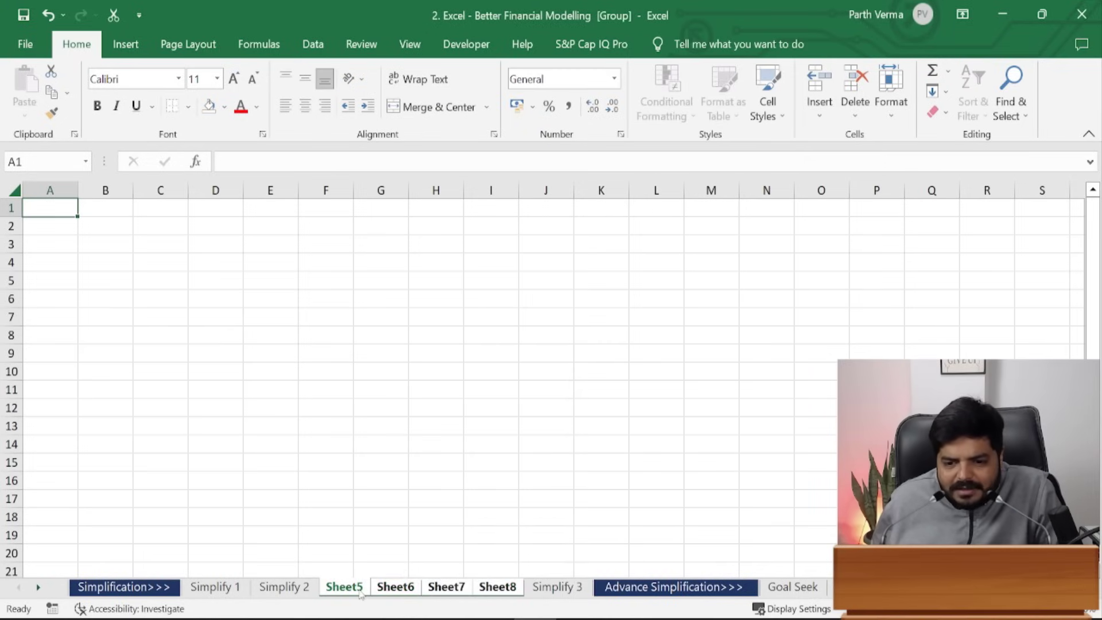
click(305, 591)
- Regroup Sheet5 through Sheet8 and permanently delete all four sheets
click(350, 592)
click(378, 591)
click(446, 588)
click(497, 588)
shift+click(342, 591)
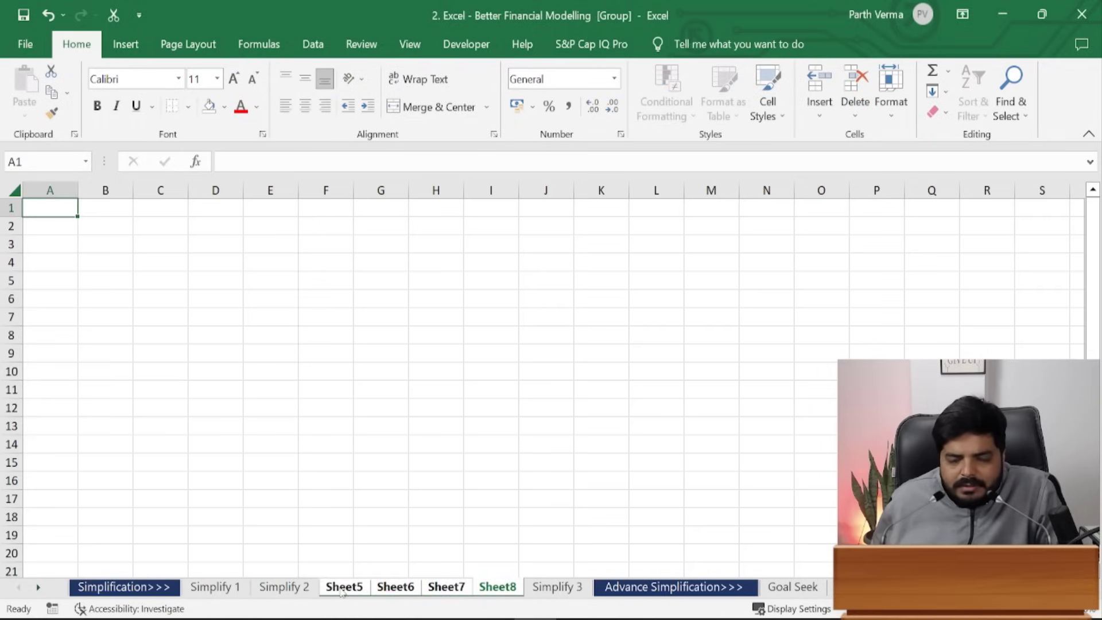
right_click(342, 591)
click(388, 371)
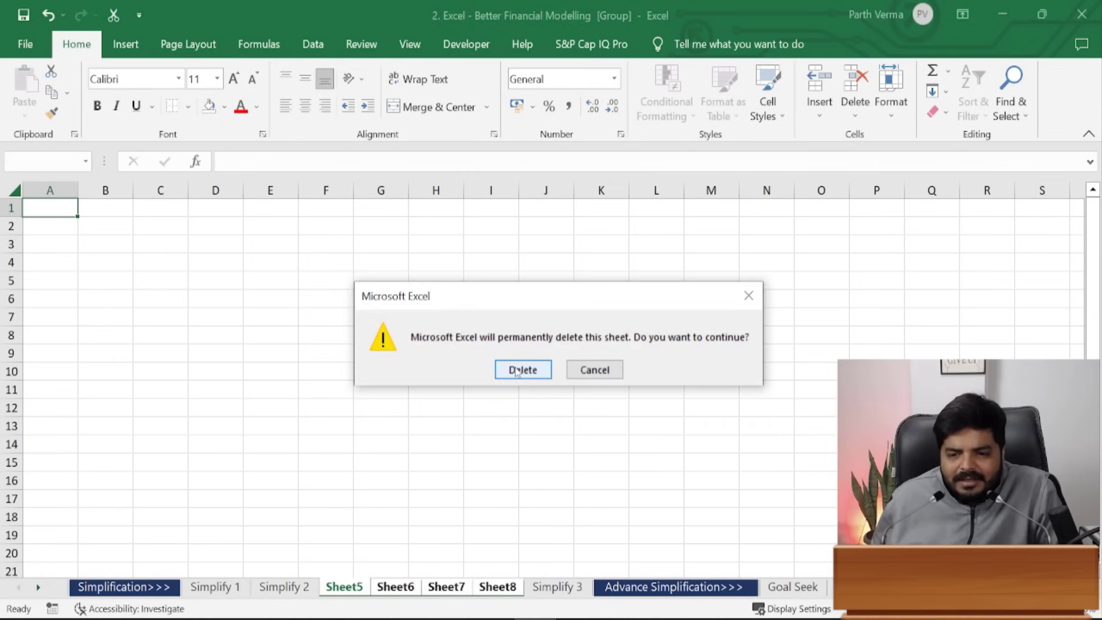
click(522, 369)
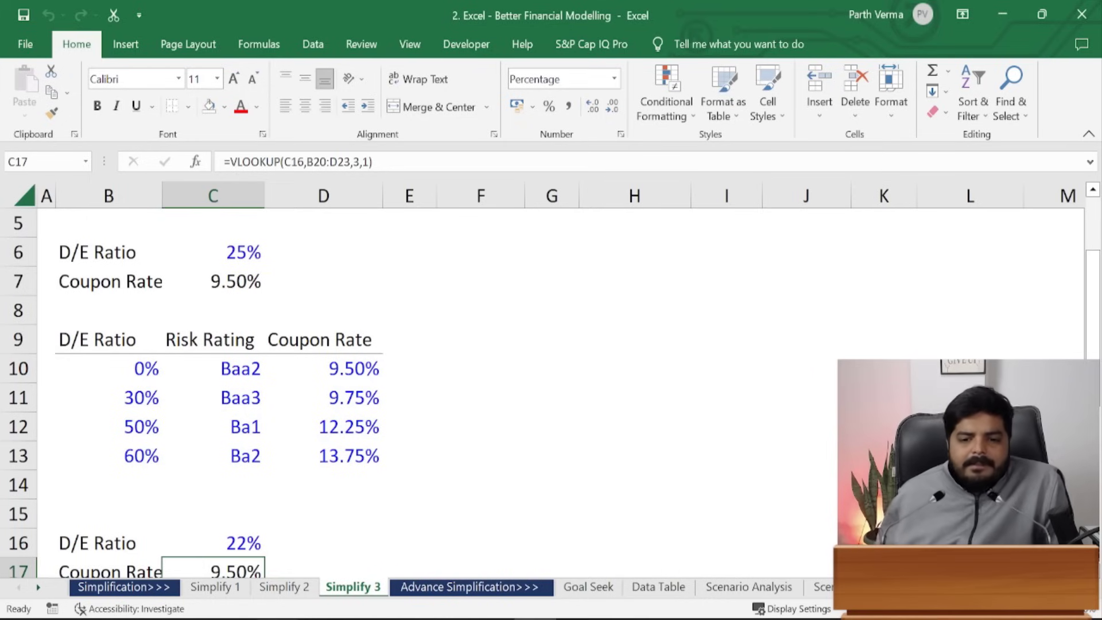
- Clear the nested IF from C7 on Simplify 3 and select the D/E Ratio table B9:D13
click(295, 586)
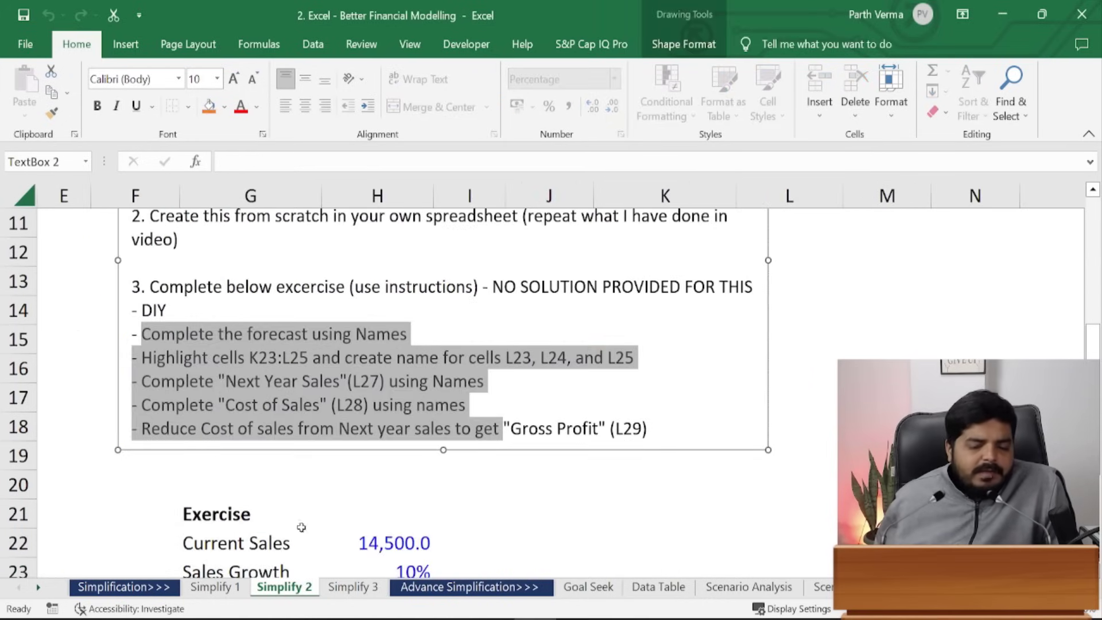
click(353, 587)
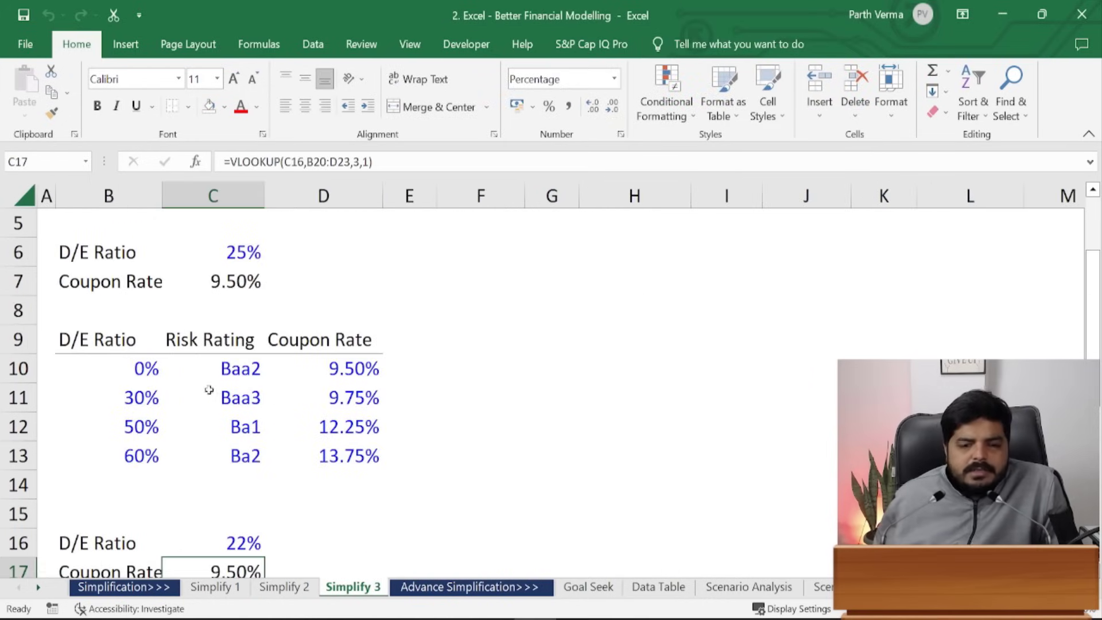
drag(1098, 306, 1097, 298)
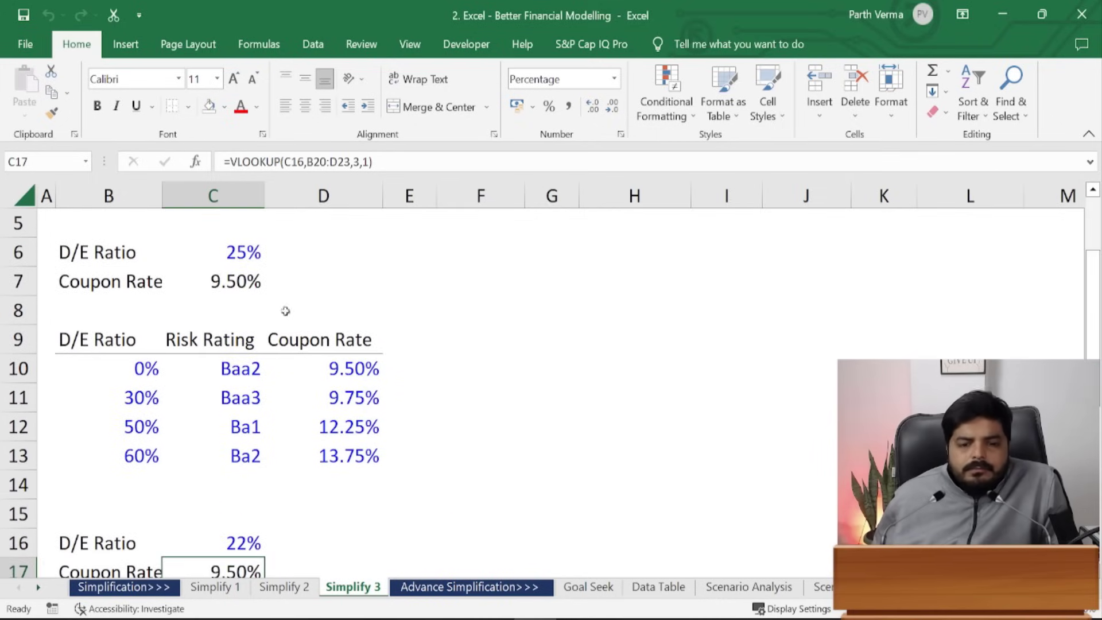
click(228, 281)
key(Delete)
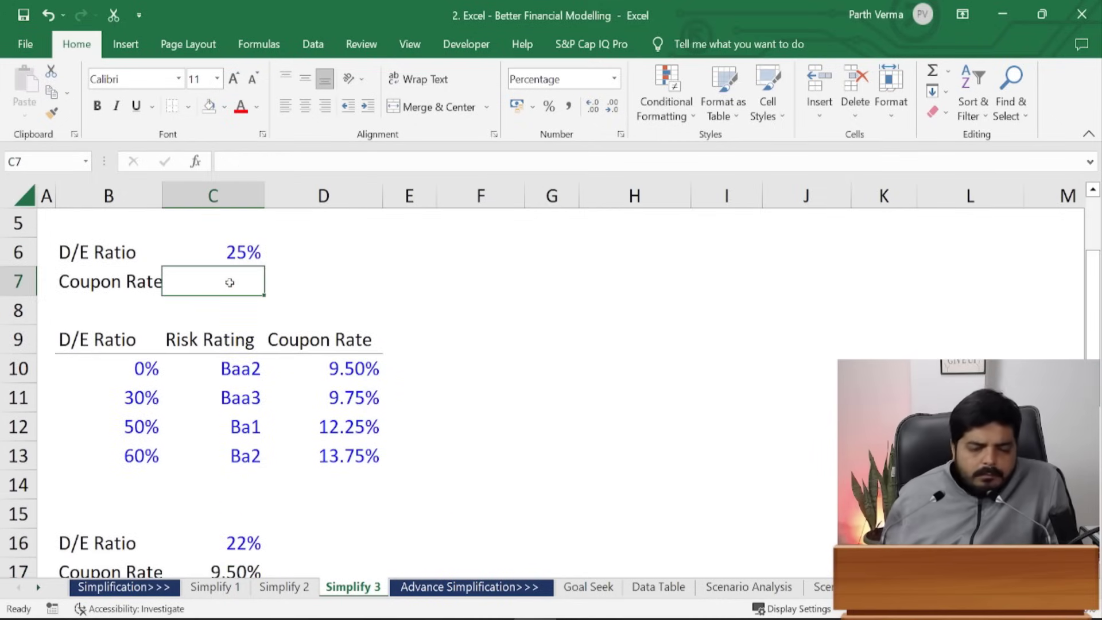
click(160, 370)
drag(114, 344, 352, 466)
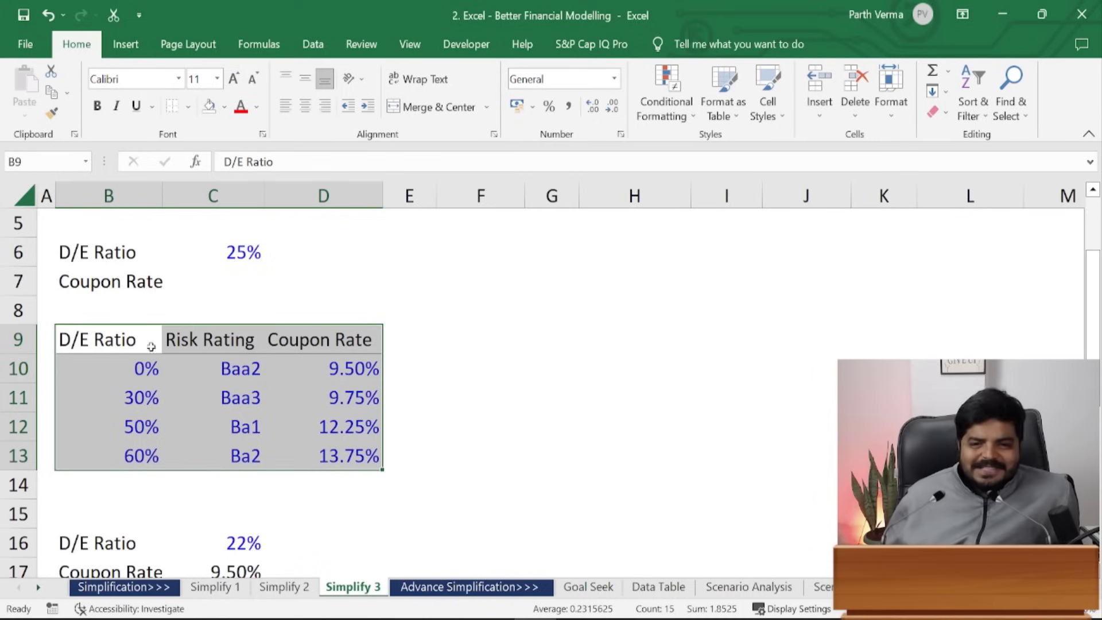
click(138, 348)
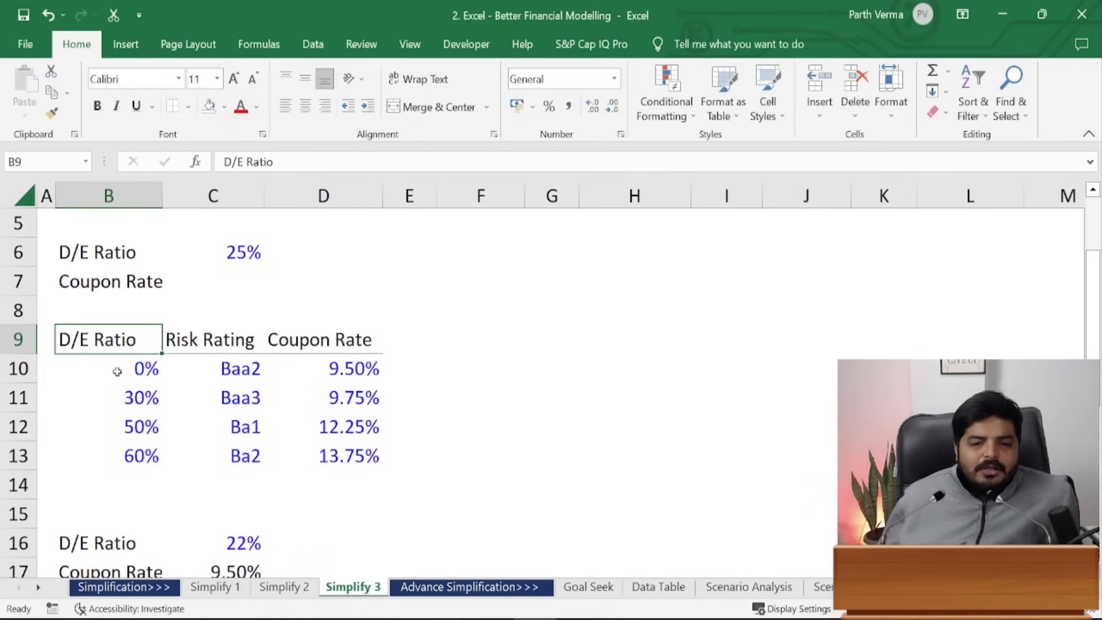
drag(119, 363, 125, 449)
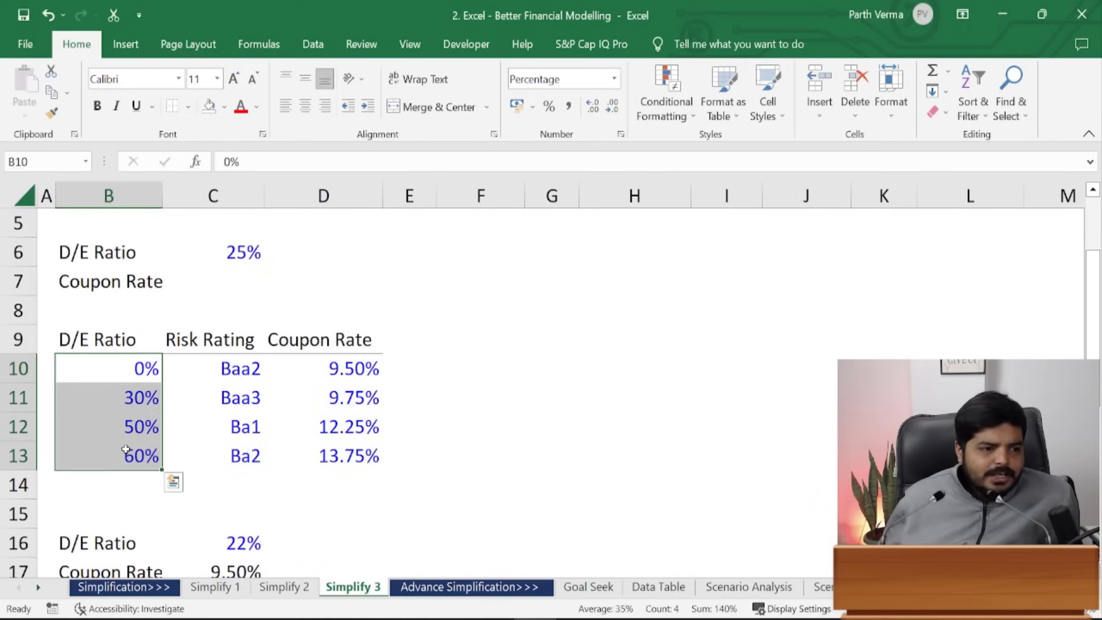
drag(216, 360, 221, 457)
drag(322, 374, 325, 456)
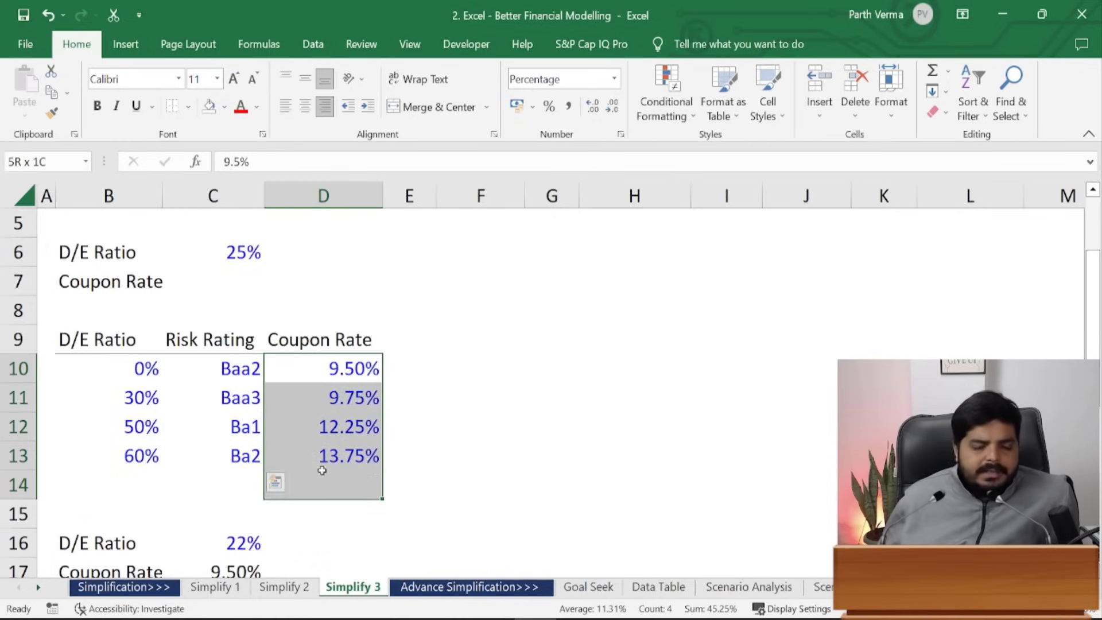
click(327, 456)
click(340, 363)
drag(340, 363, 147, 455)
click(139, 454)
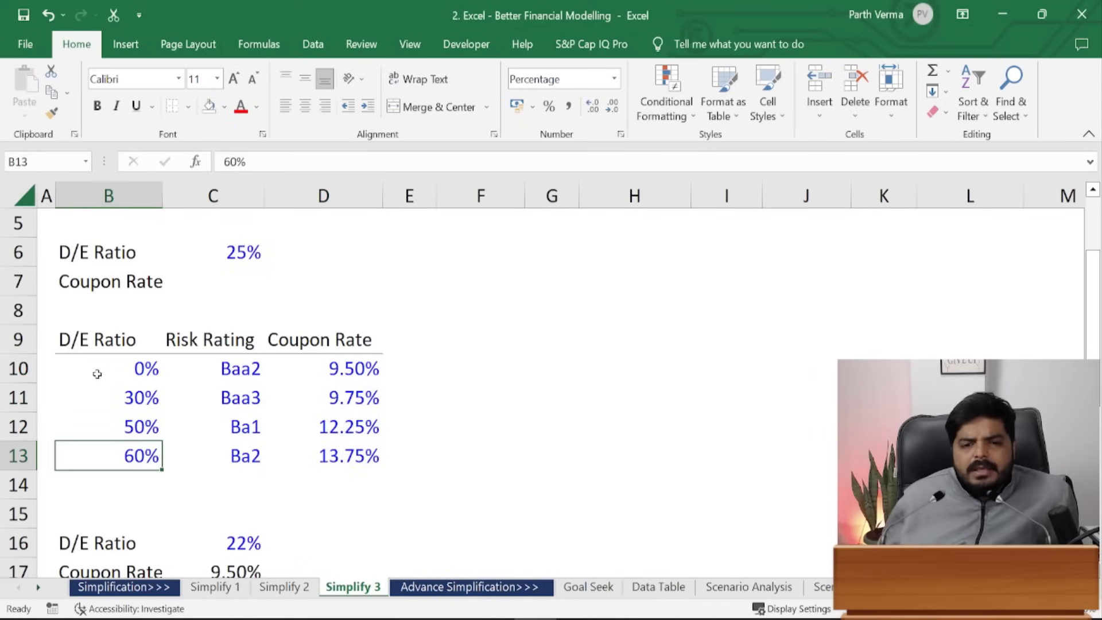
click(49, 374)
click(158, 403)
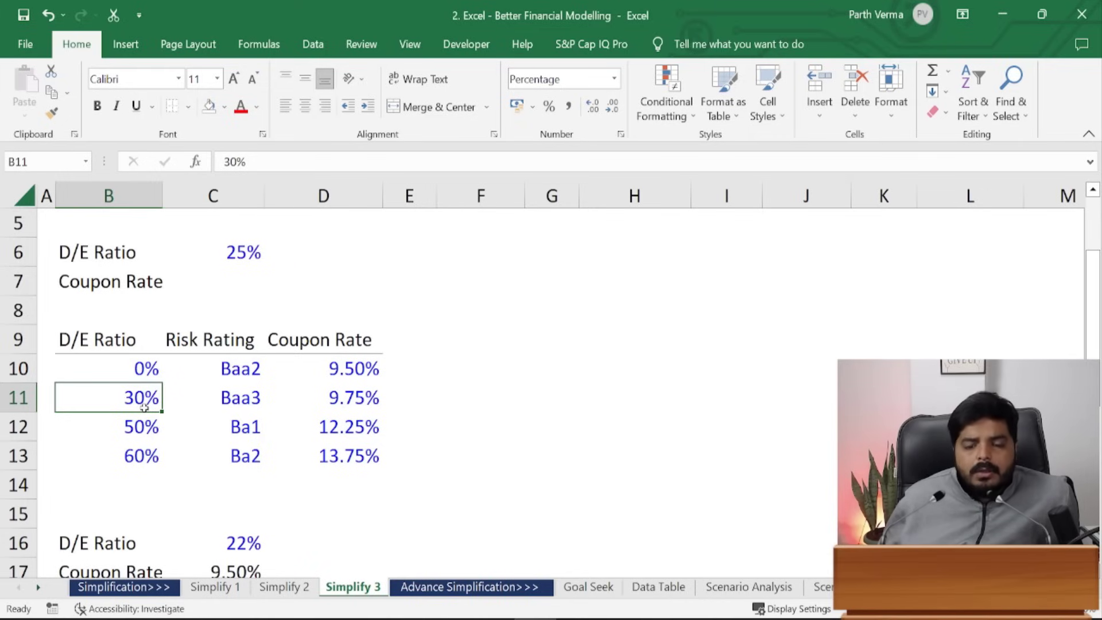
click(233, 396)
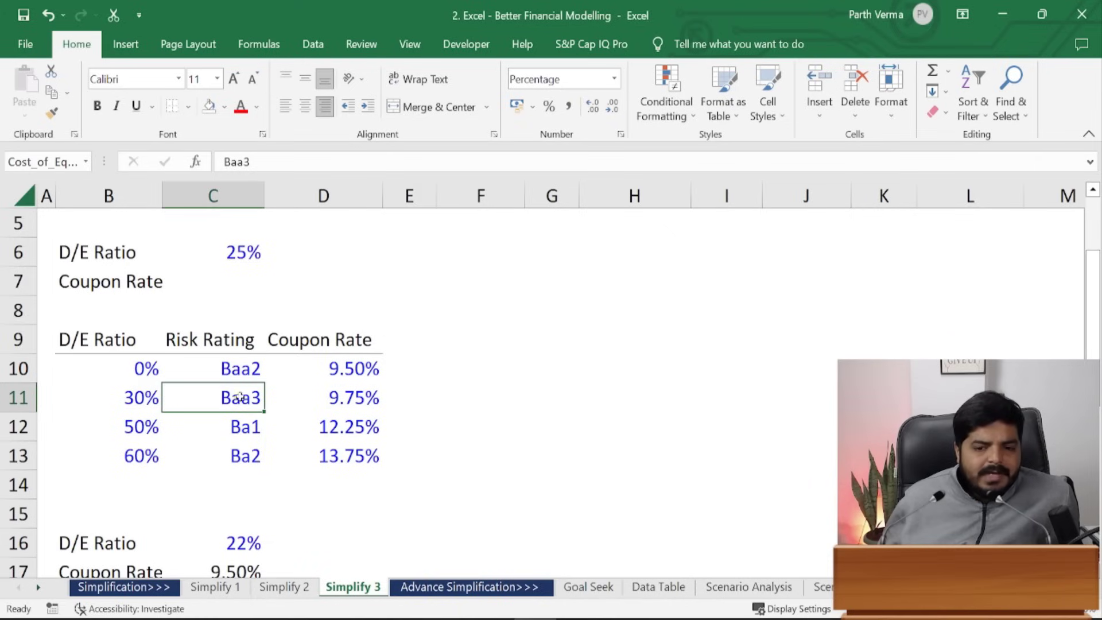
click(359, 408)
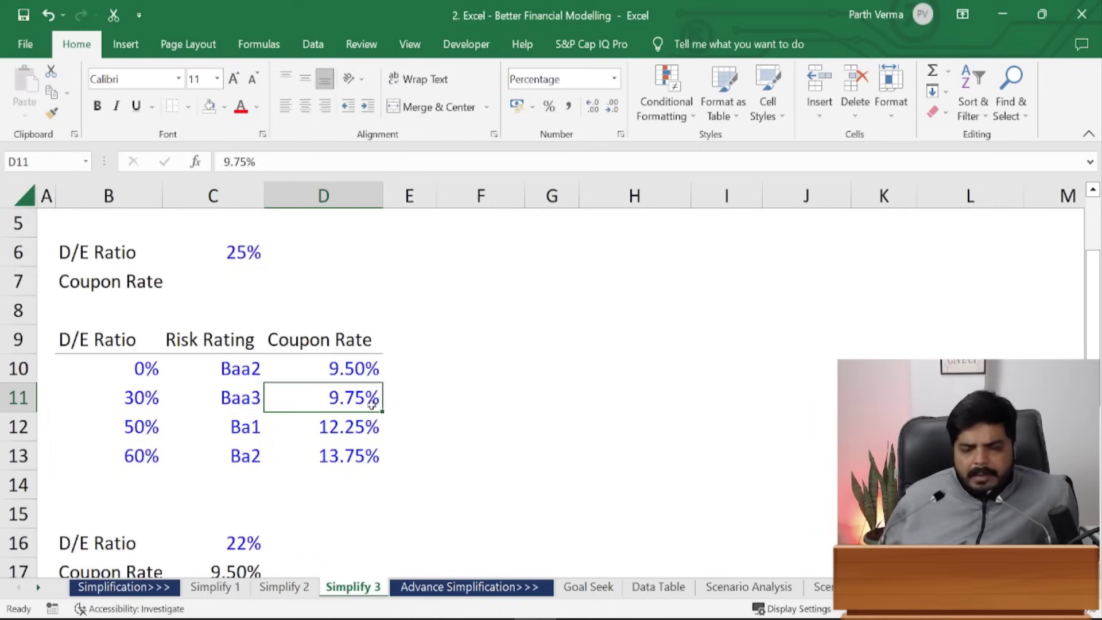
drag(101, 363, 356, 459)
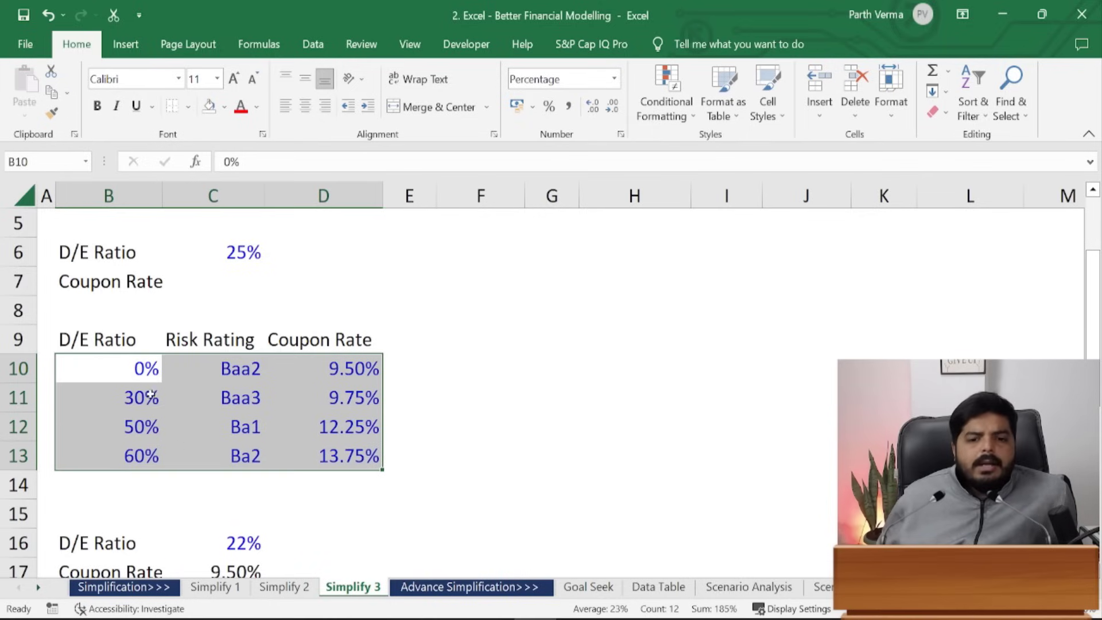
drag(135, 368, 356, 459)
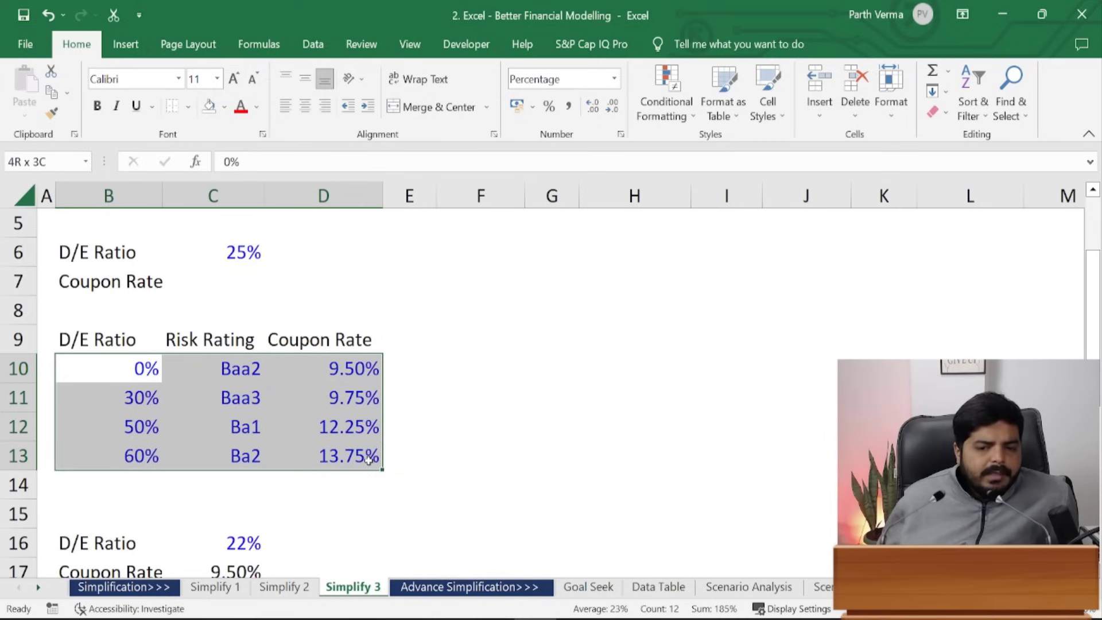
click(235, 262)
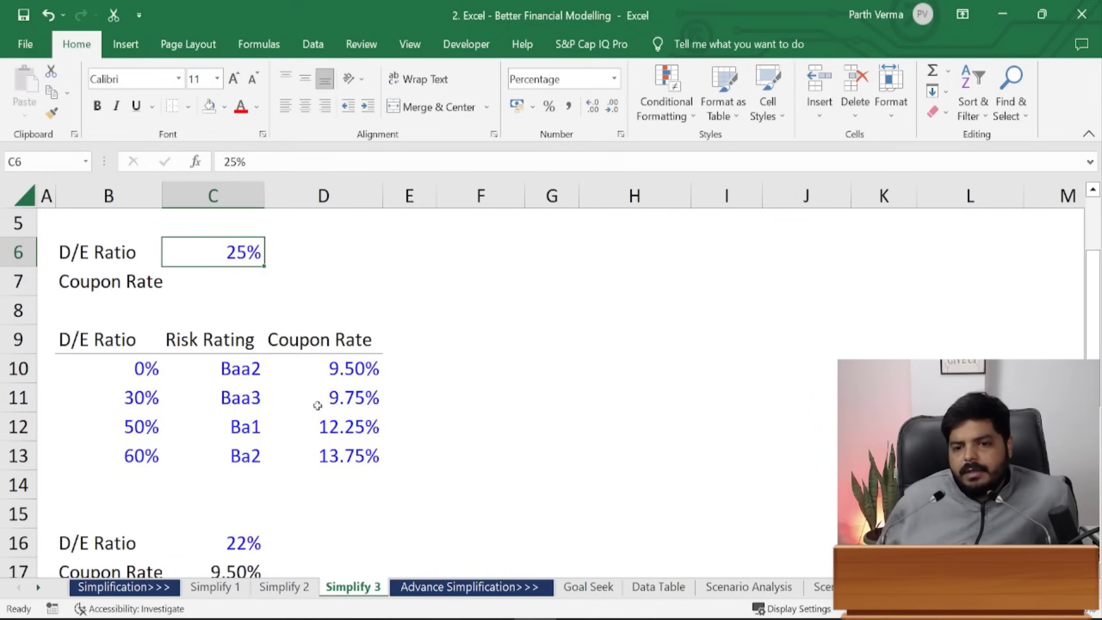
drag(342, 367, 350, 459)
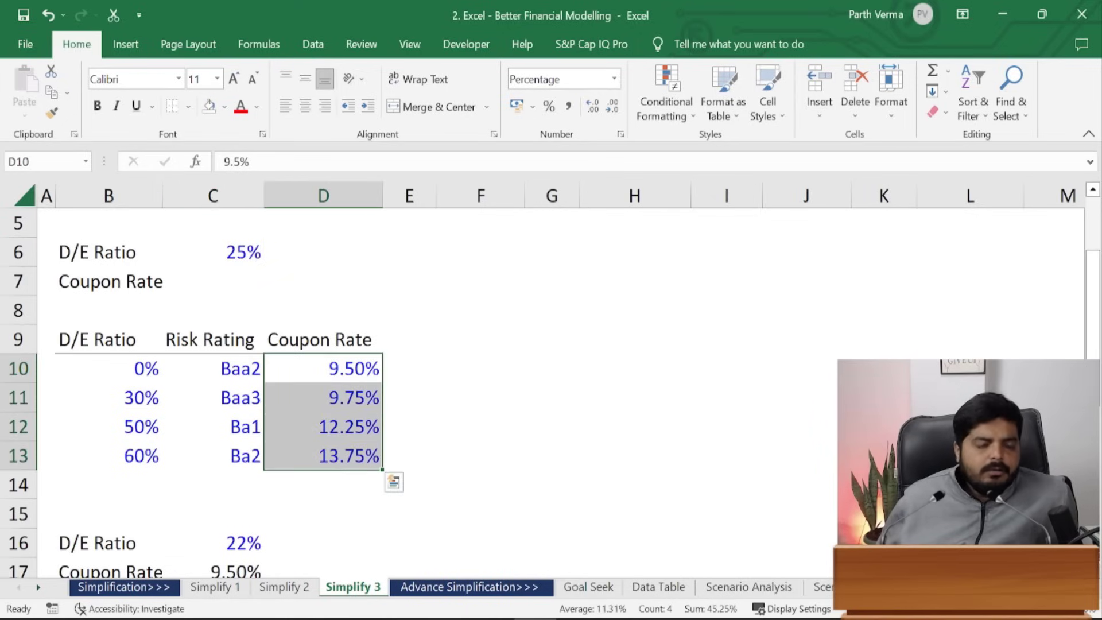
drag(149, 369, 153, 456)
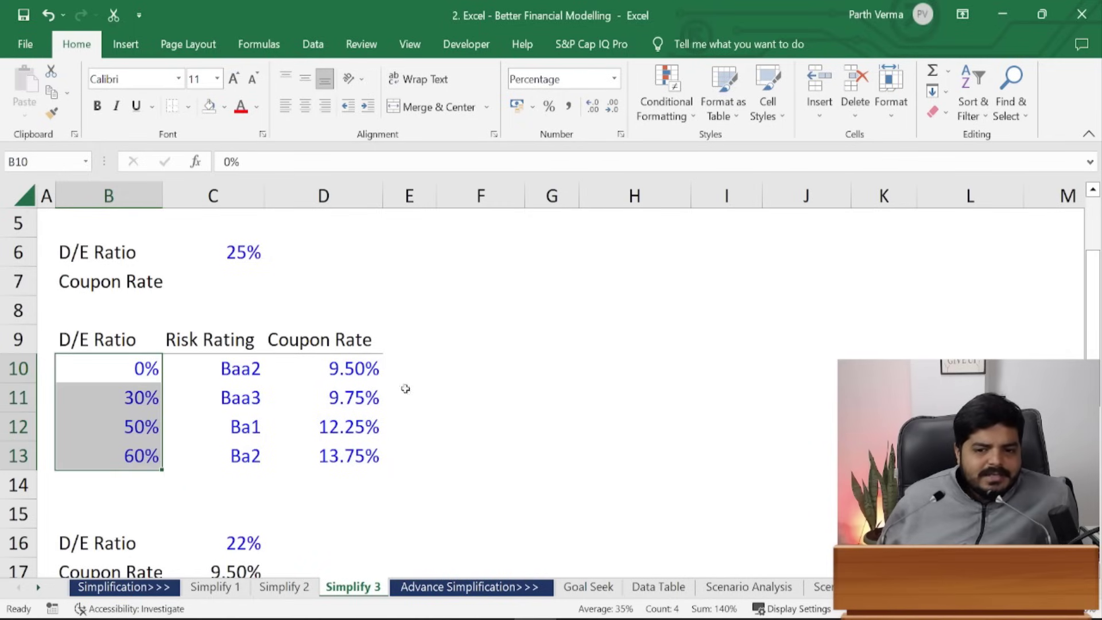
click(360, 368)
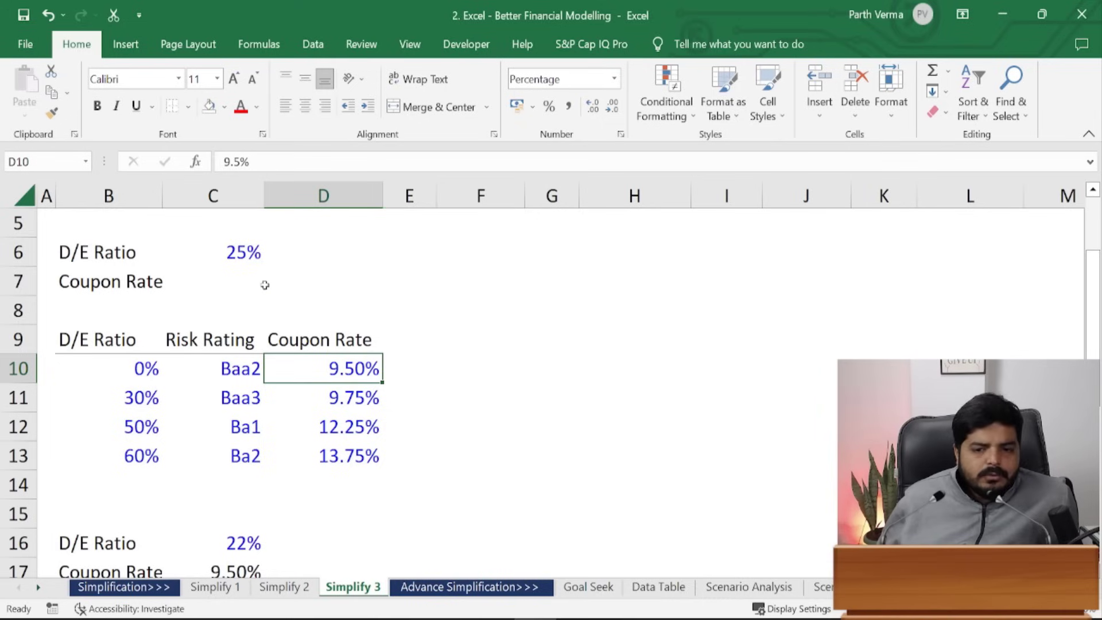
click(244, 285)
drag(144, 367, 179, 468)
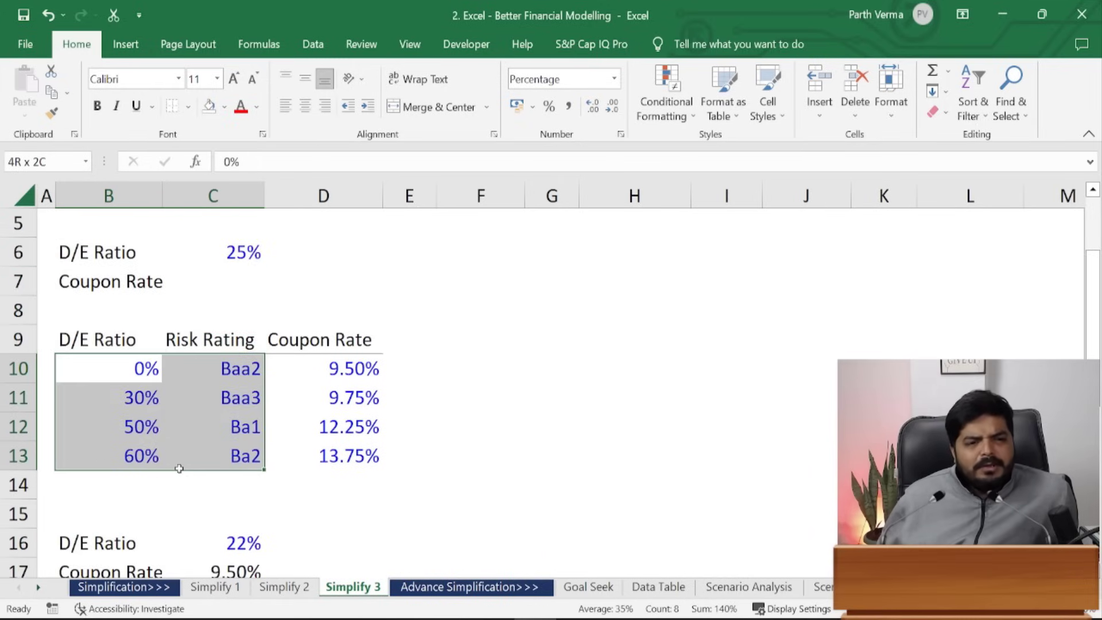
drag(179, 469, 138, 449)
click(239, 279)
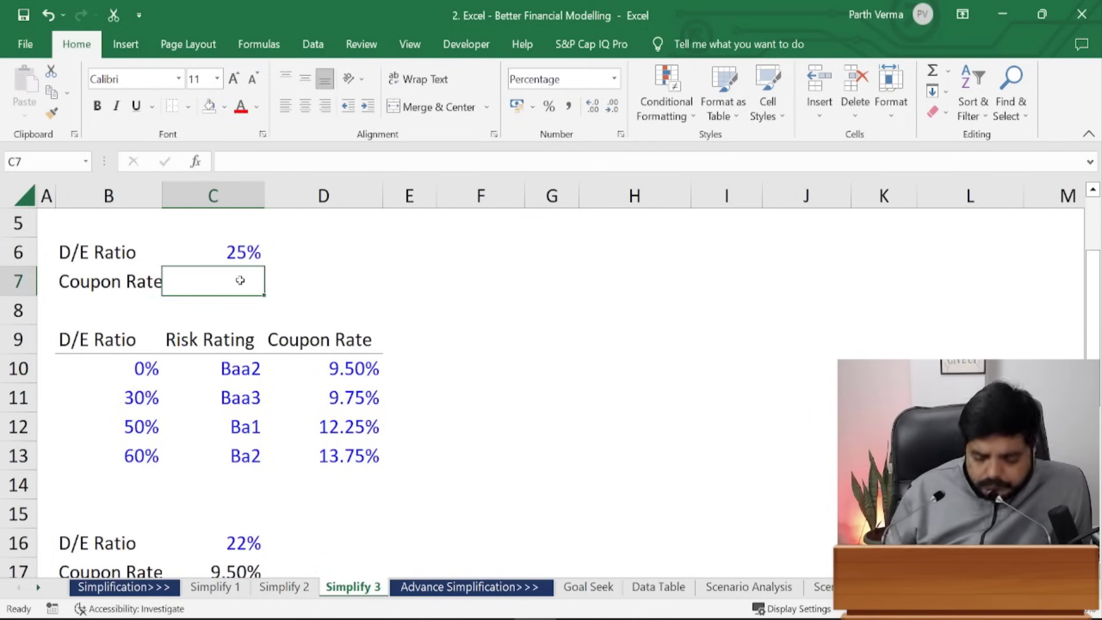
- Start C7's formula with =IF(C6<B11,D10, returning the 9.50% rate
text(=)
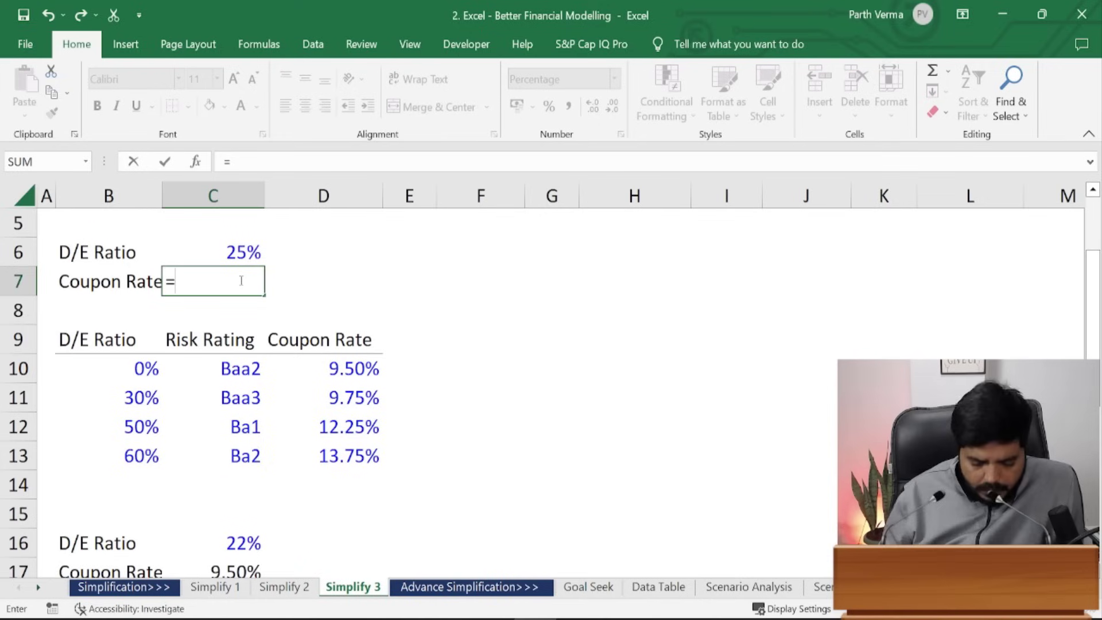
text(if)
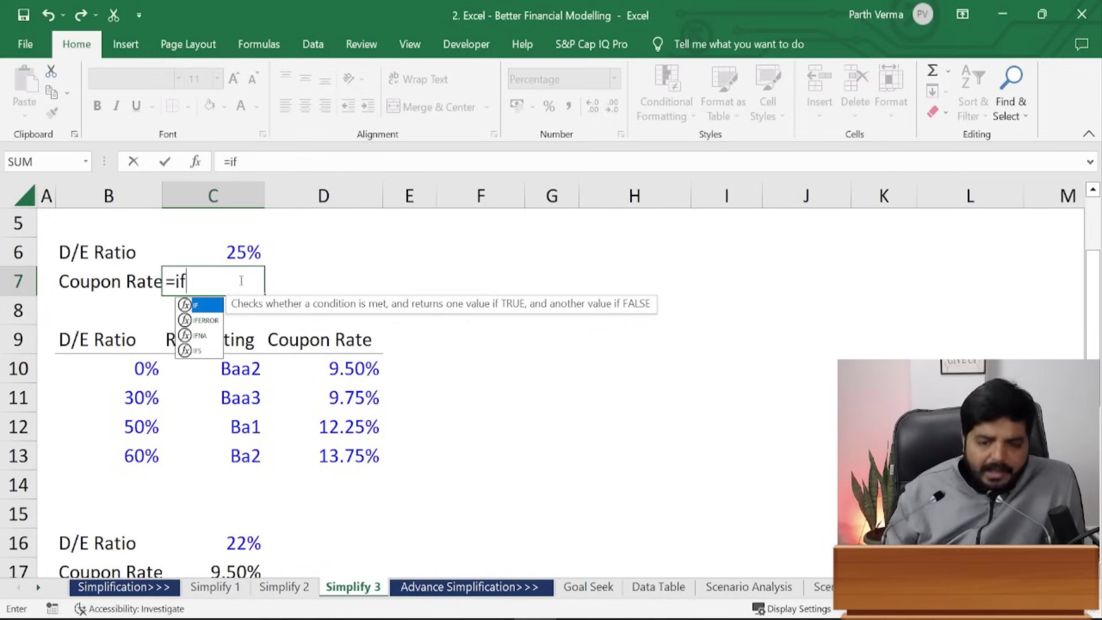
text(()
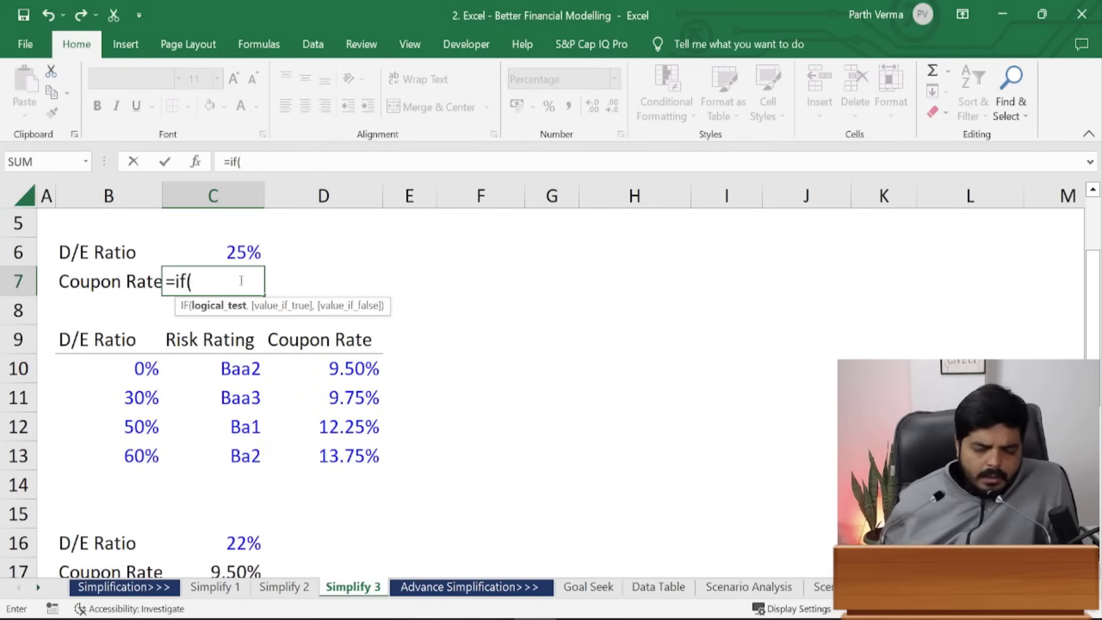
key(Up)
key(Up)
key(Down)
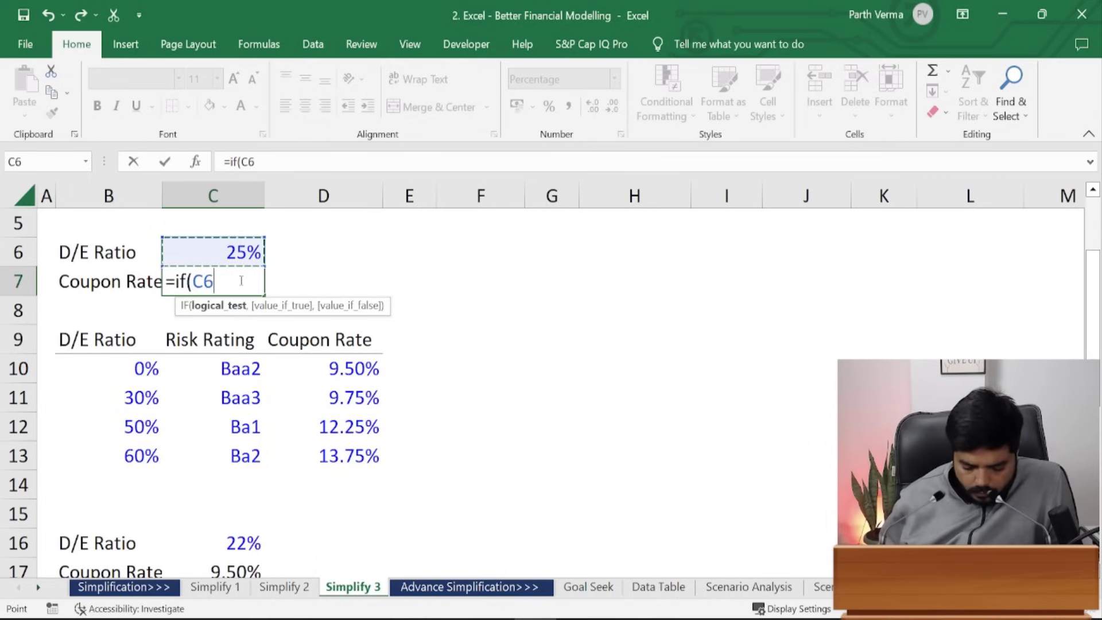
text(<)
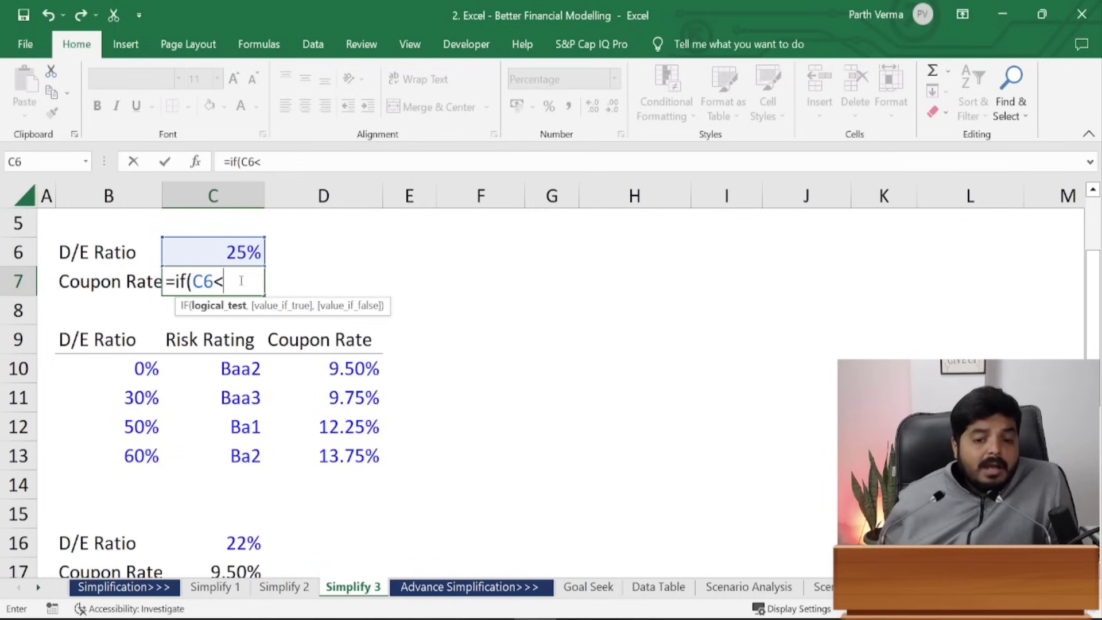
key(Down)
key(Down)
key(Down)
key(Down)
key(Left)
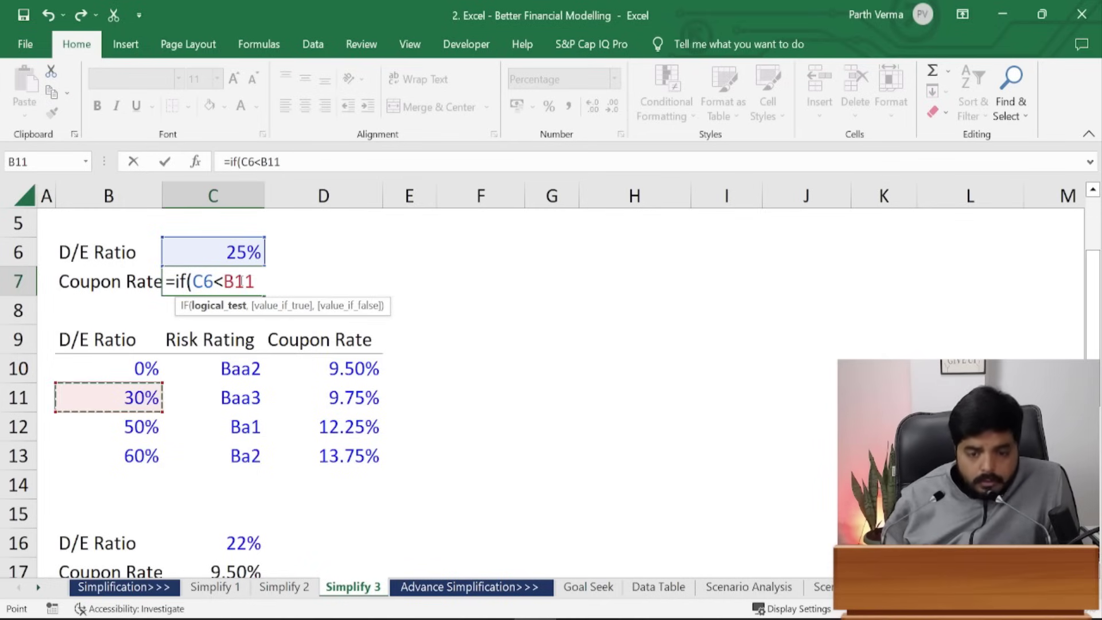
text(,)
key(Left)
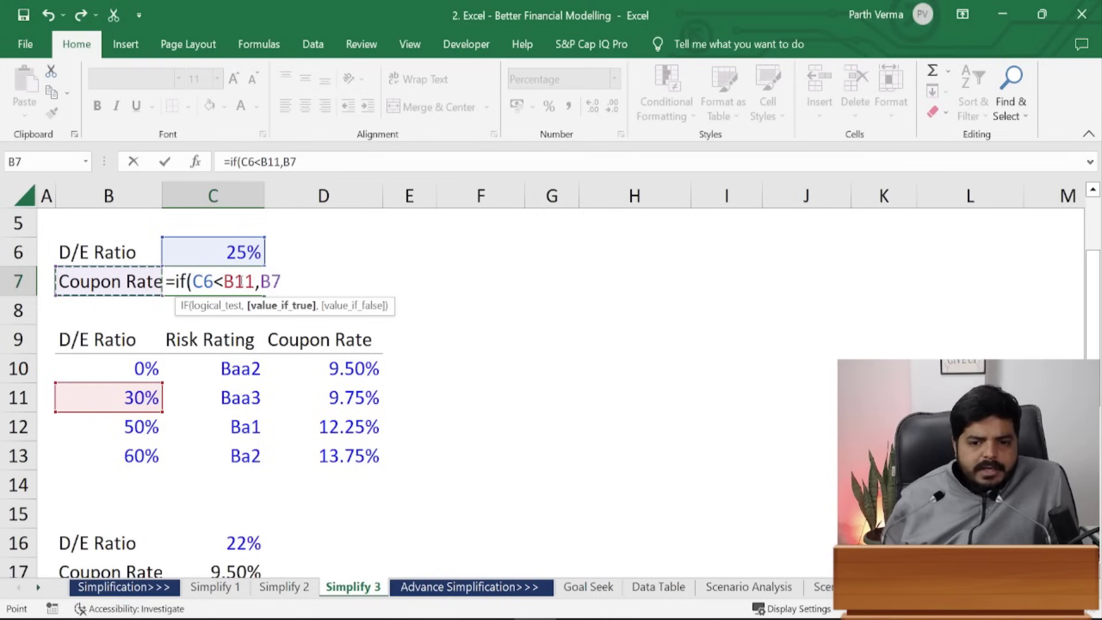
key(Right)
key(BackSpace)
key(BackSpace)
key(BackSpace)
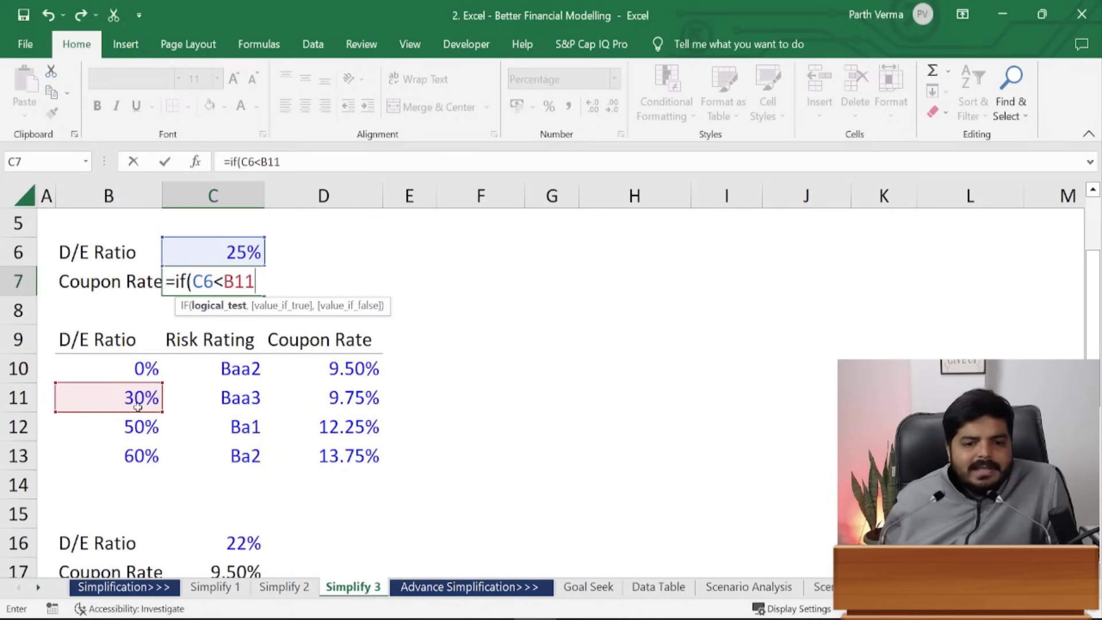
text(,)
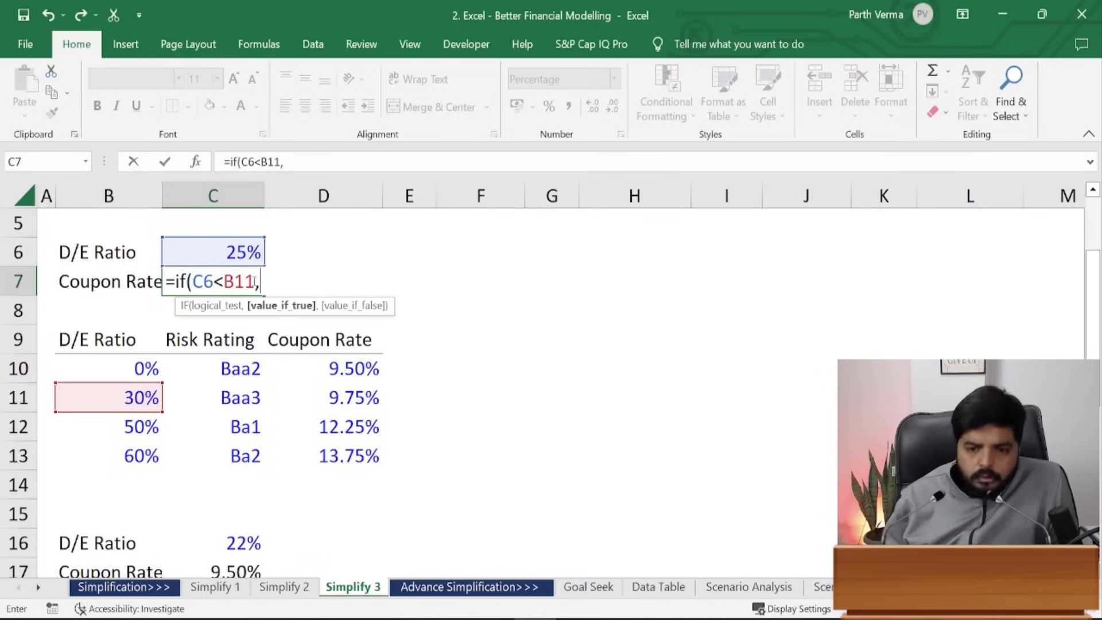
click(351, 373)
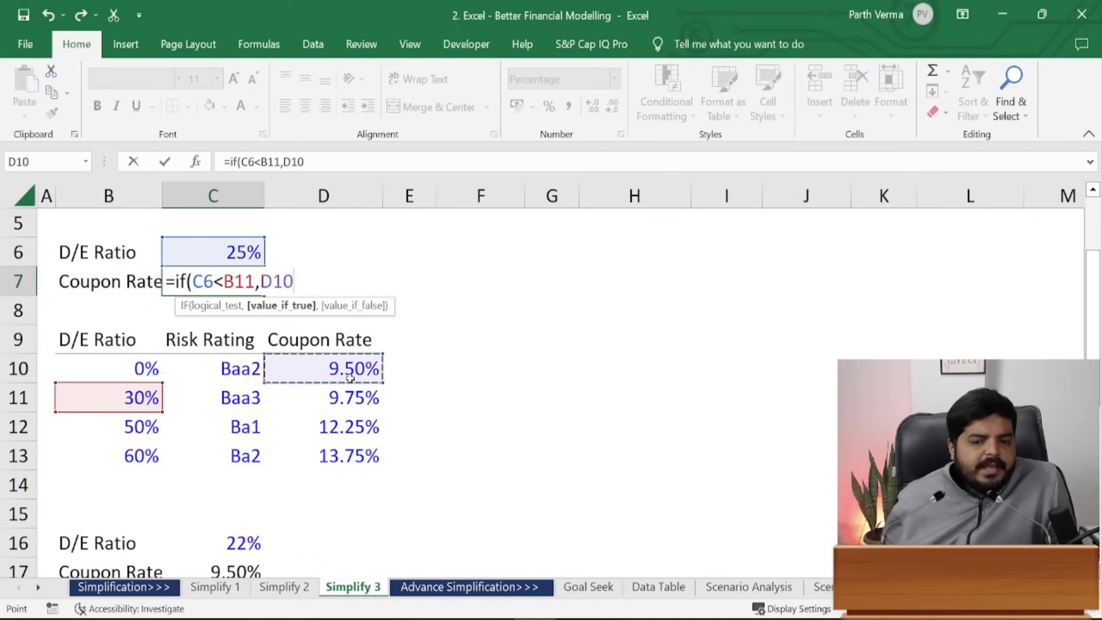
- Add the second test IF(C6<B12,D11, returning the 9.75% rate
text(,)
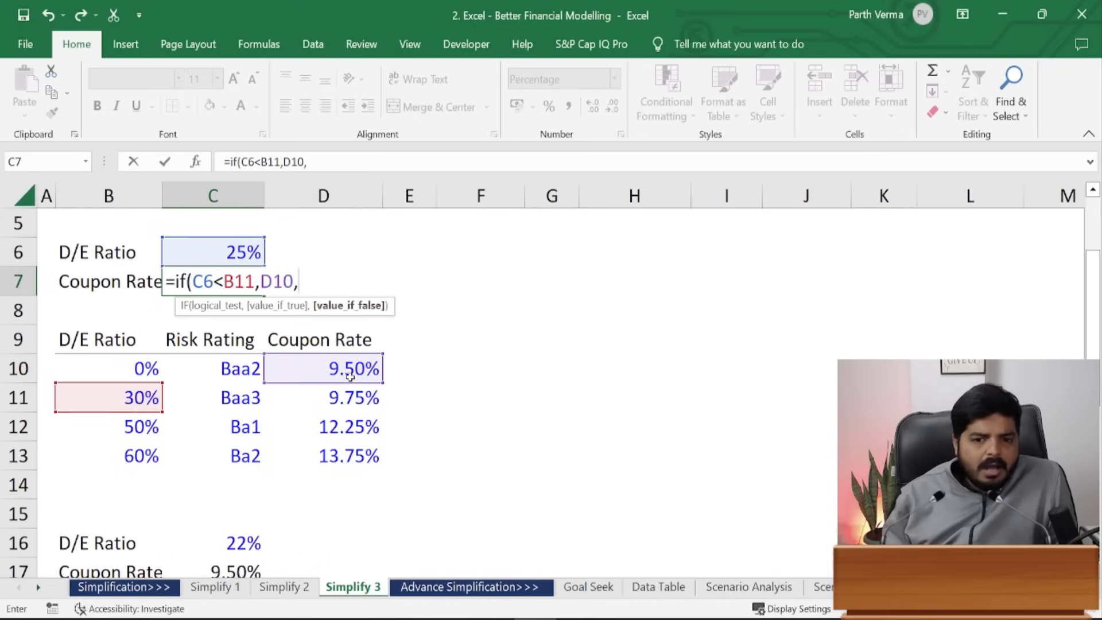
text(if)
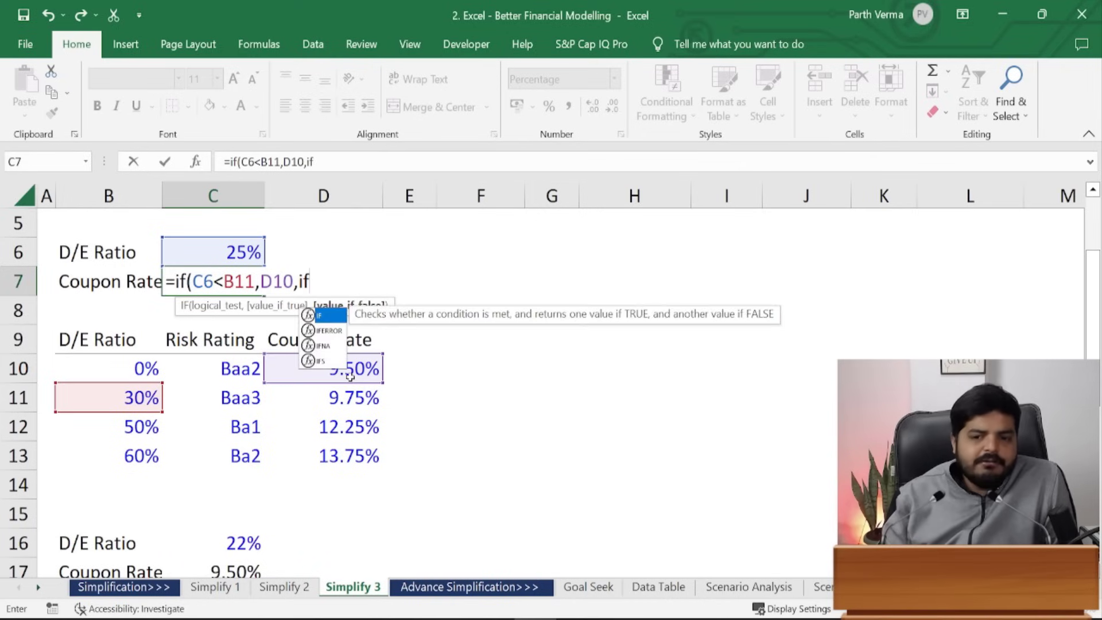
text(()
key(Up)
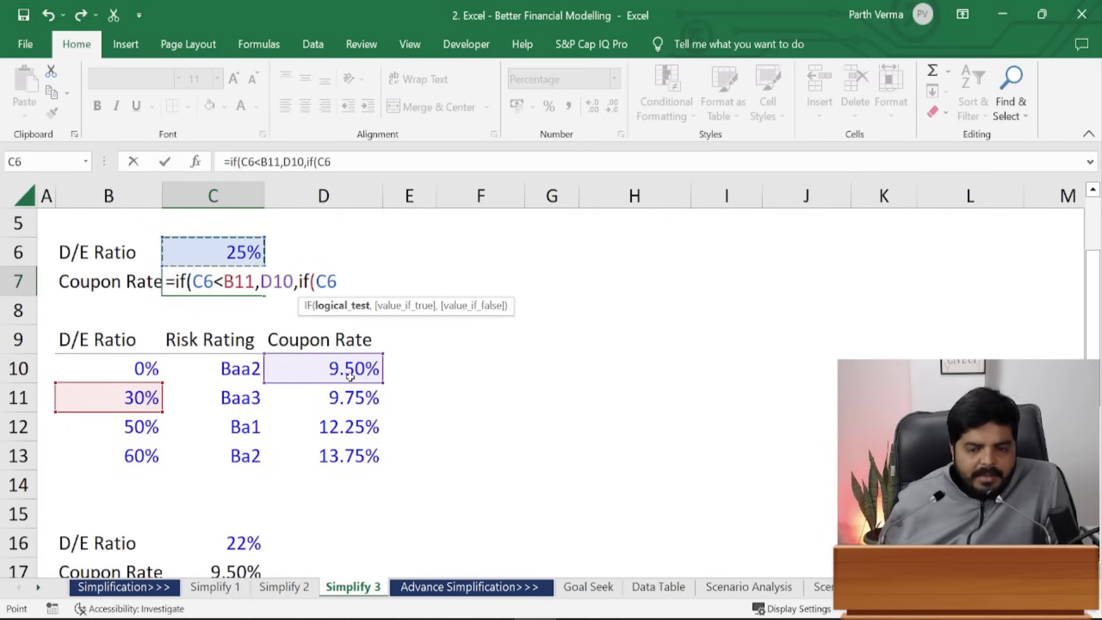
text(<)
key(Down)
key(Down)
key(Down)
key(Down)
key(Down)
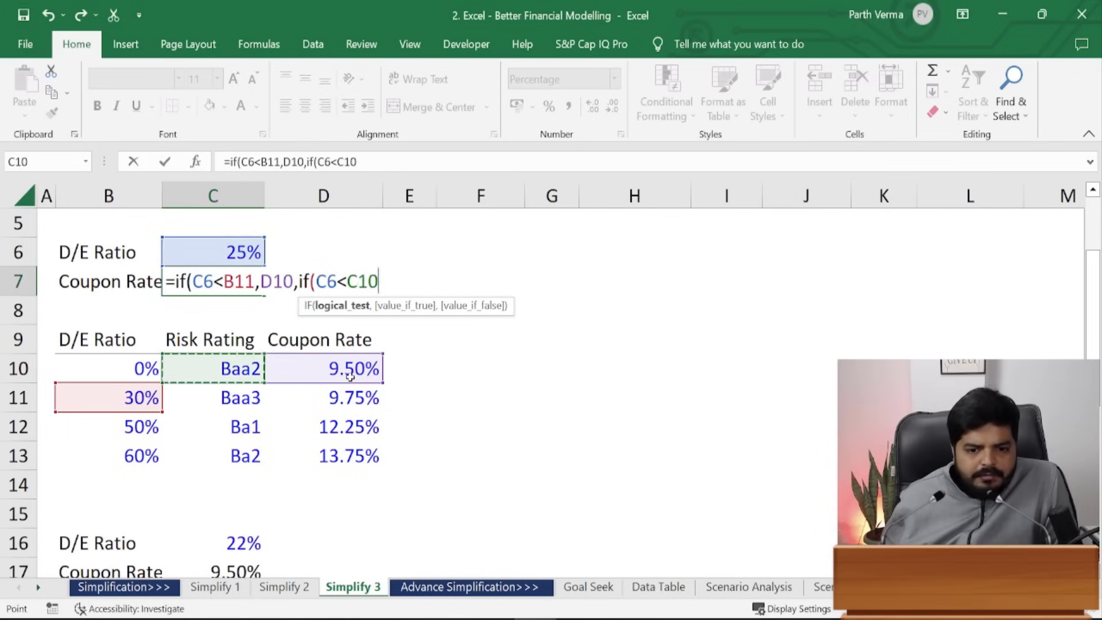
key(Left)
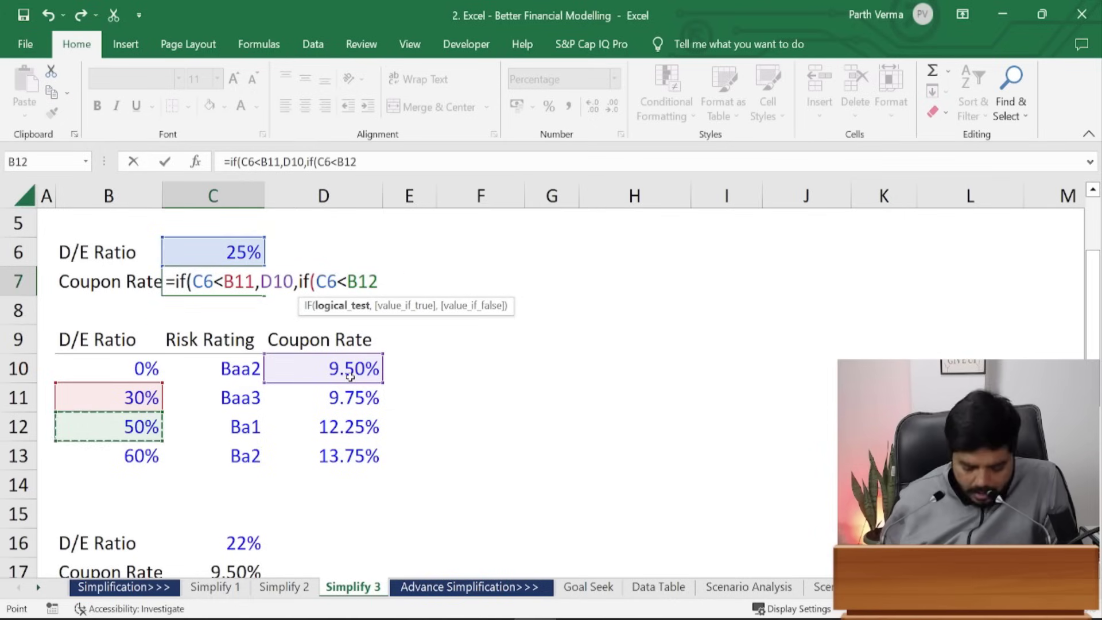
text(,)
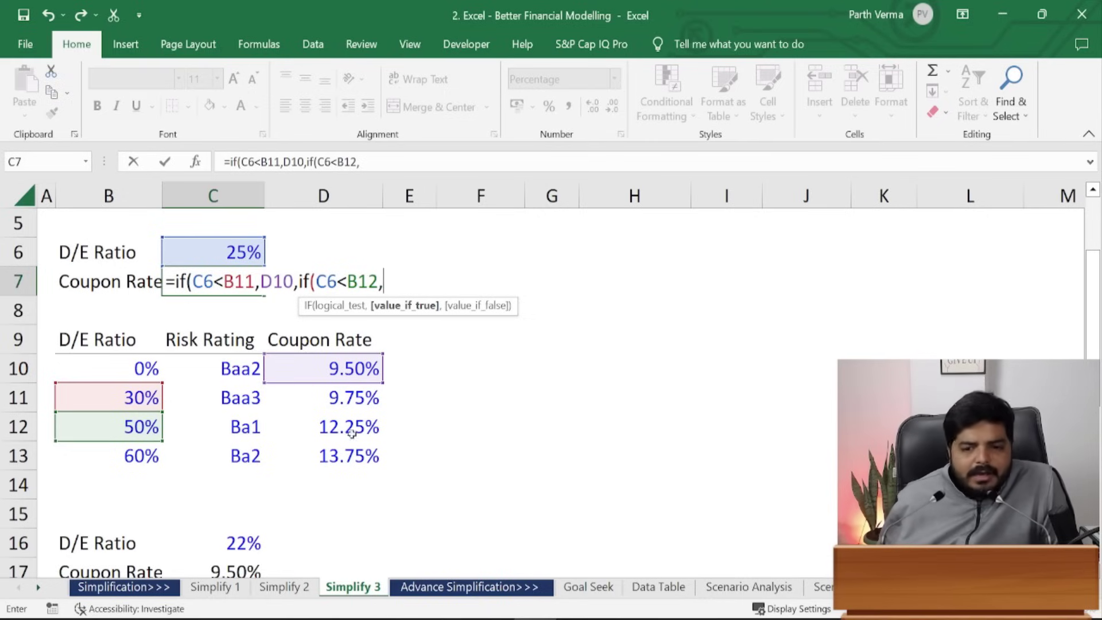
click(354, 395)
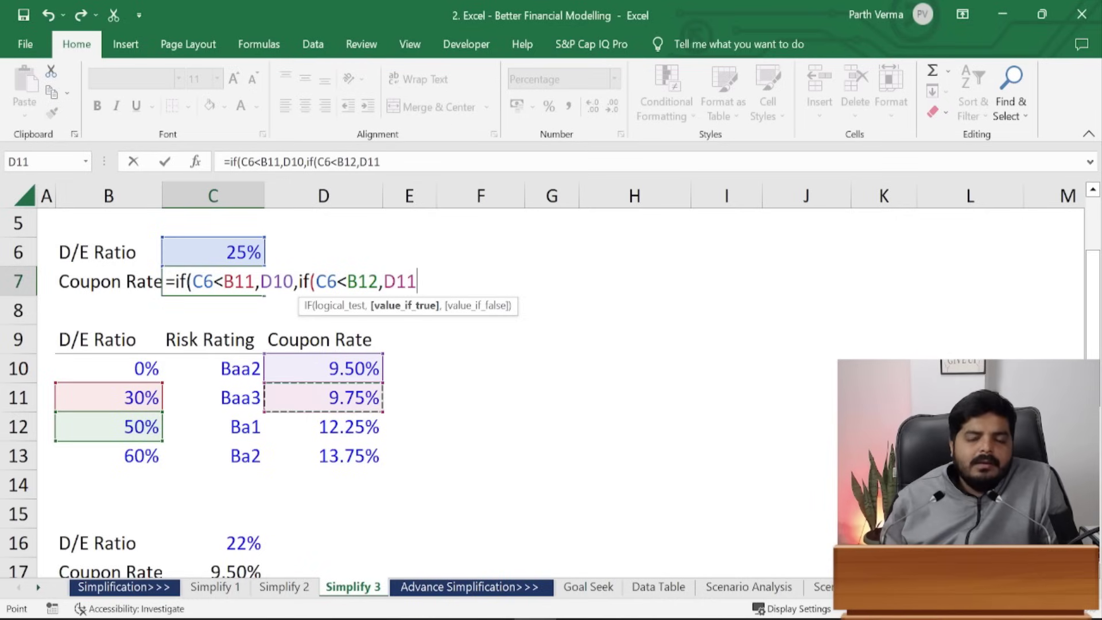
- Add the last test IF(C6<B13,D12,D13) for 12.25%, falling back to 13.75%
text(,)
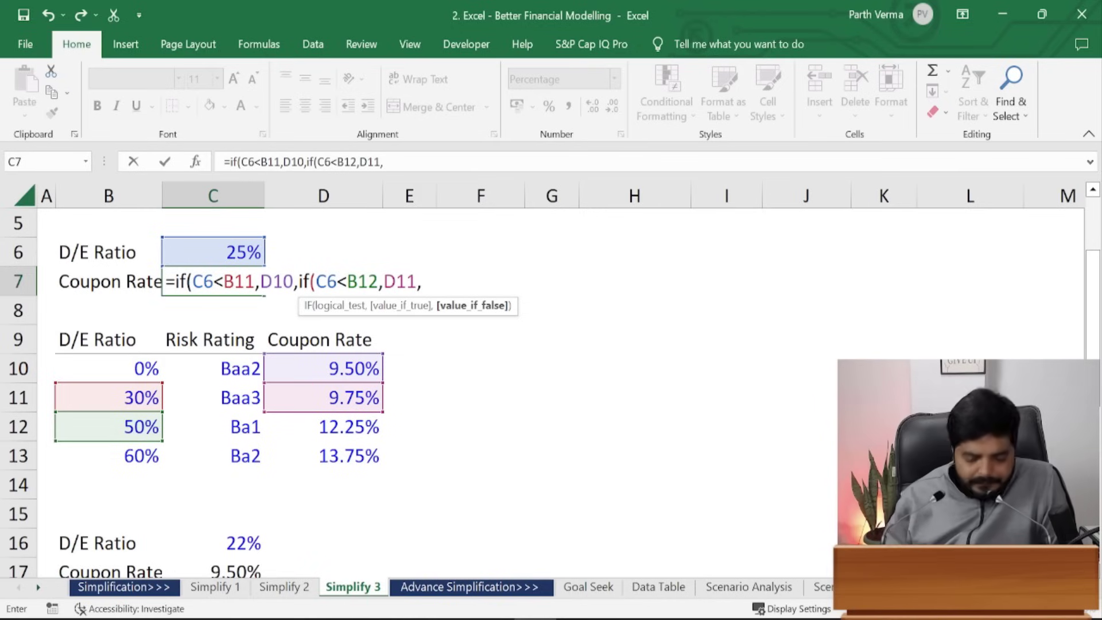
text(if)
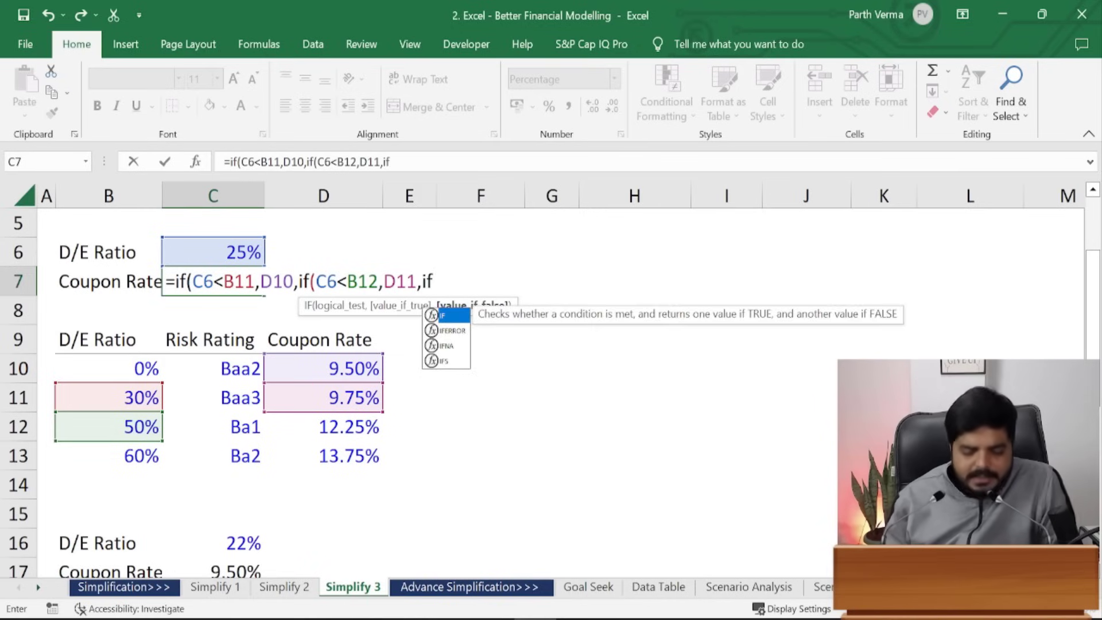
text(()
key(Left)
key(Left)
key(Down)
key(Down)
key(Up)
key(Up)
key(Up)
key(Right)
key(Right)
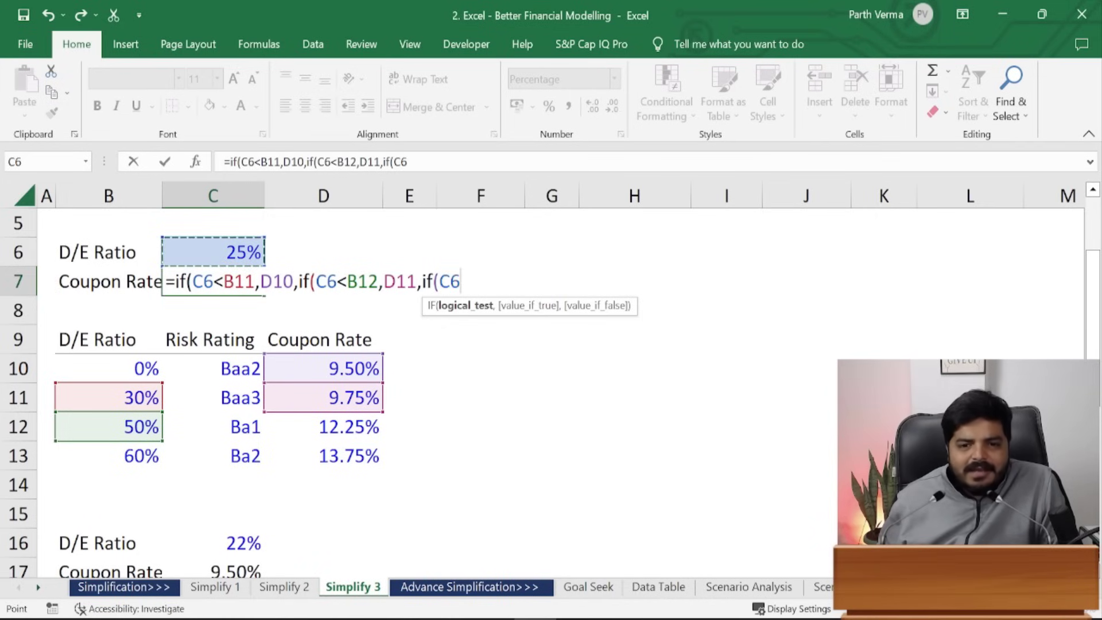
text(<)
key(Left)
key(Down)
key(Down)
key(Down)
key(Down)
key(Down)
key(Down)
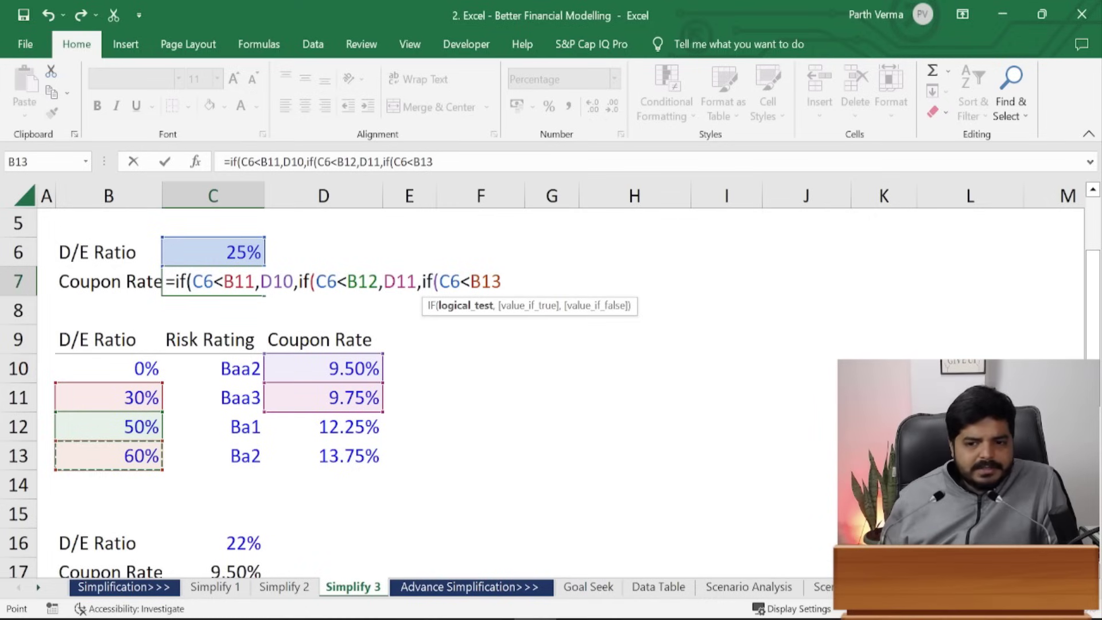
text(,)
key(Up)
key(Right)
key(Down)
key(Down)
key(Down)
key(Down)
key(Down)
key(Down)
key(Down)
key(Up)
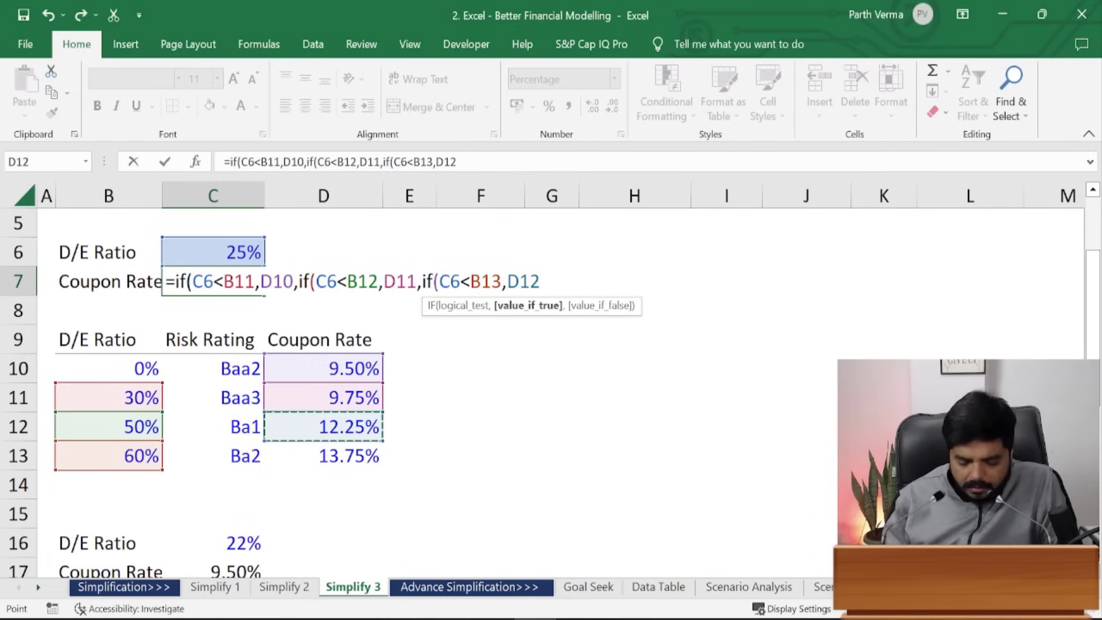
text(,)
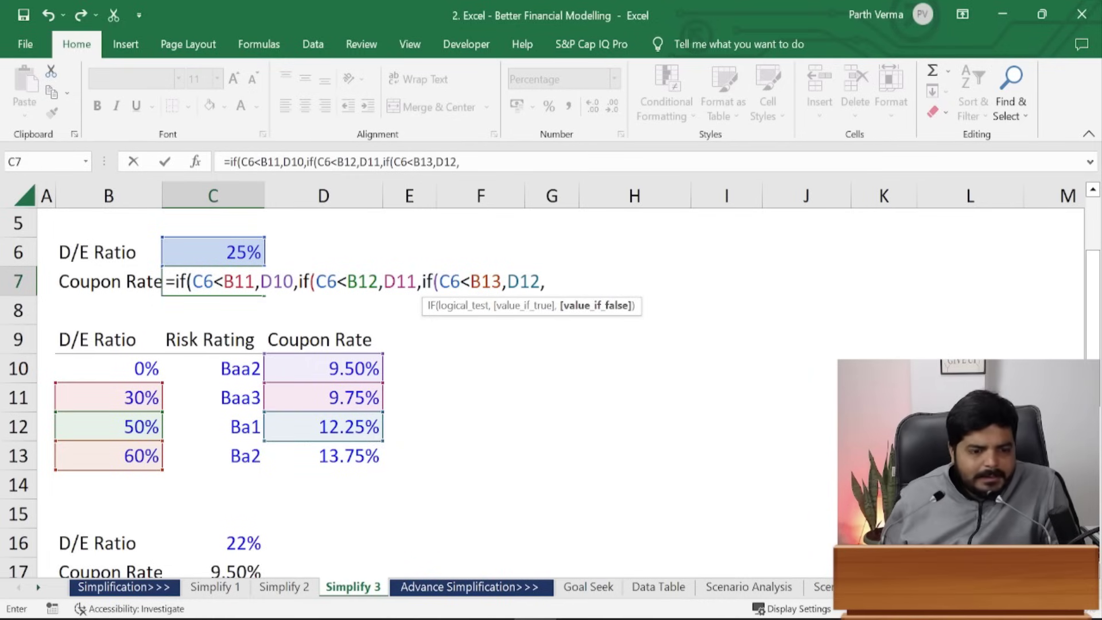
key(Down)
key(Down)
key(Down)
key(Down)
key(Down)
key(Down)
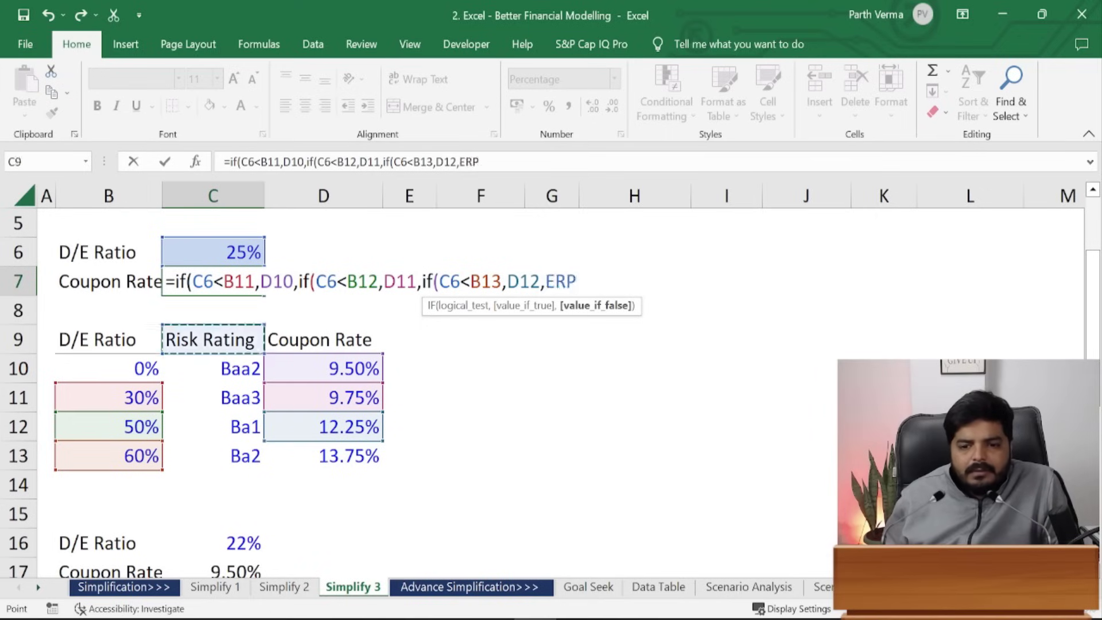
key(Right)
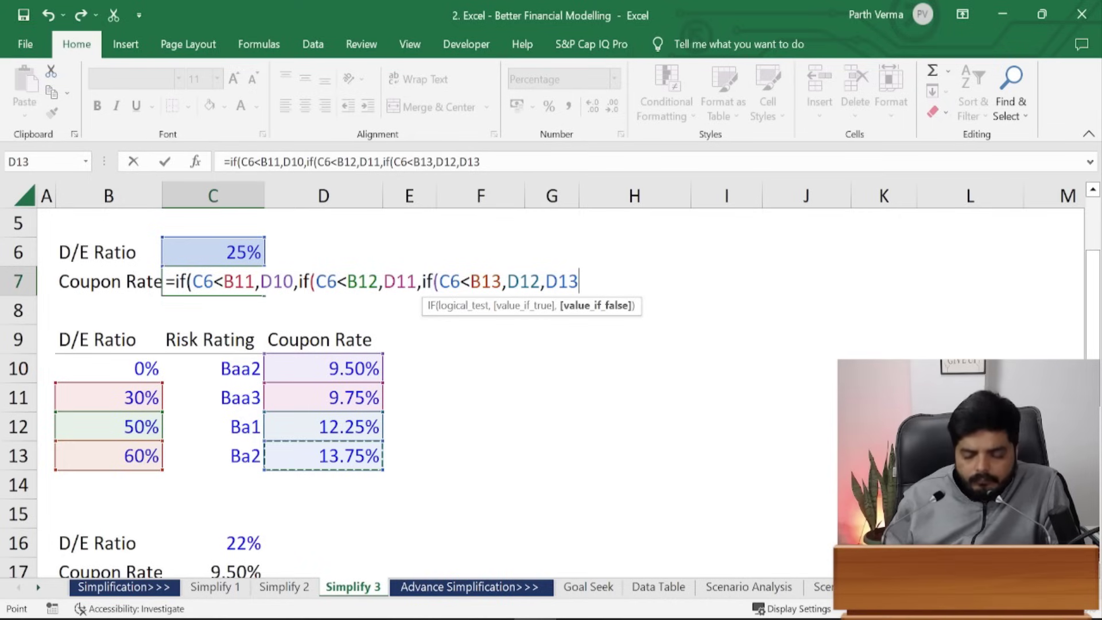
text())
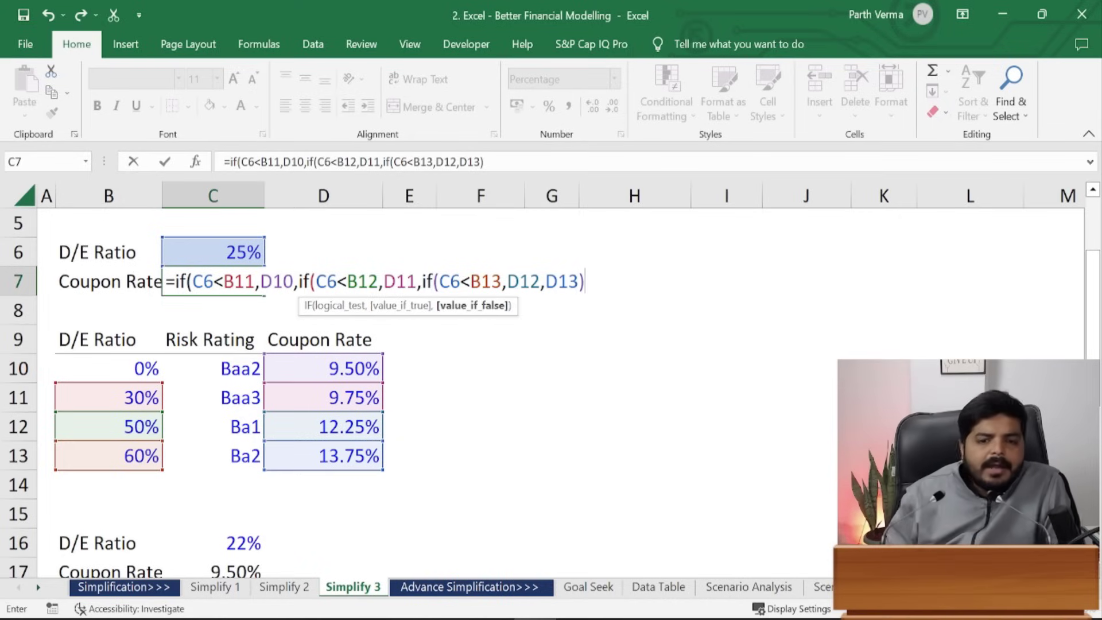
- Enter C7's nested IF, accepting the parenthesis fix, and review the formula
key(Return)
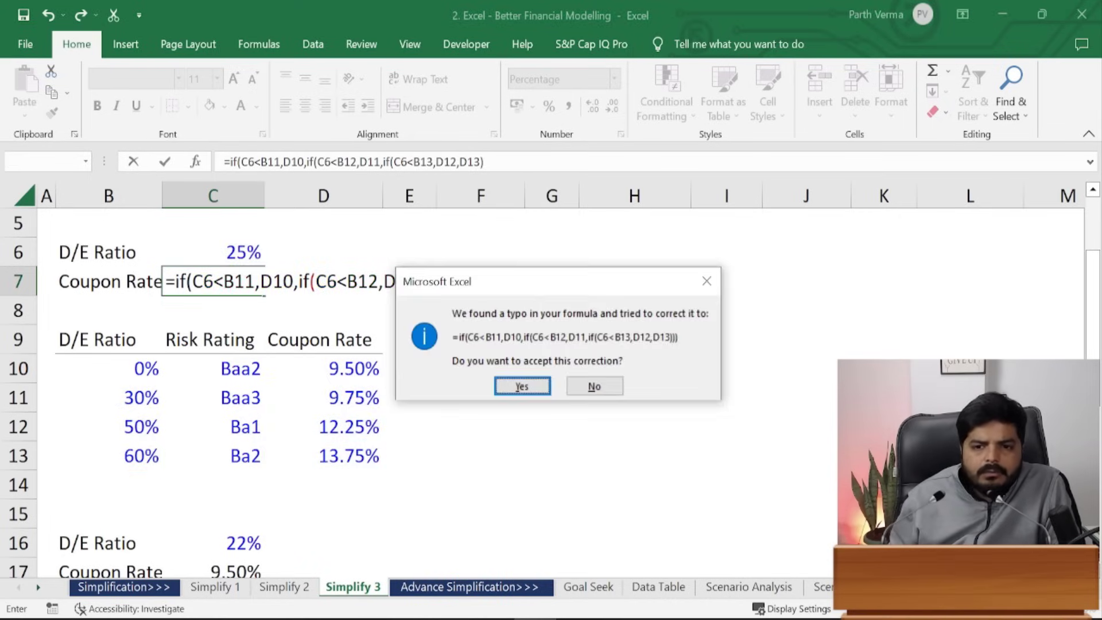
key(Return)
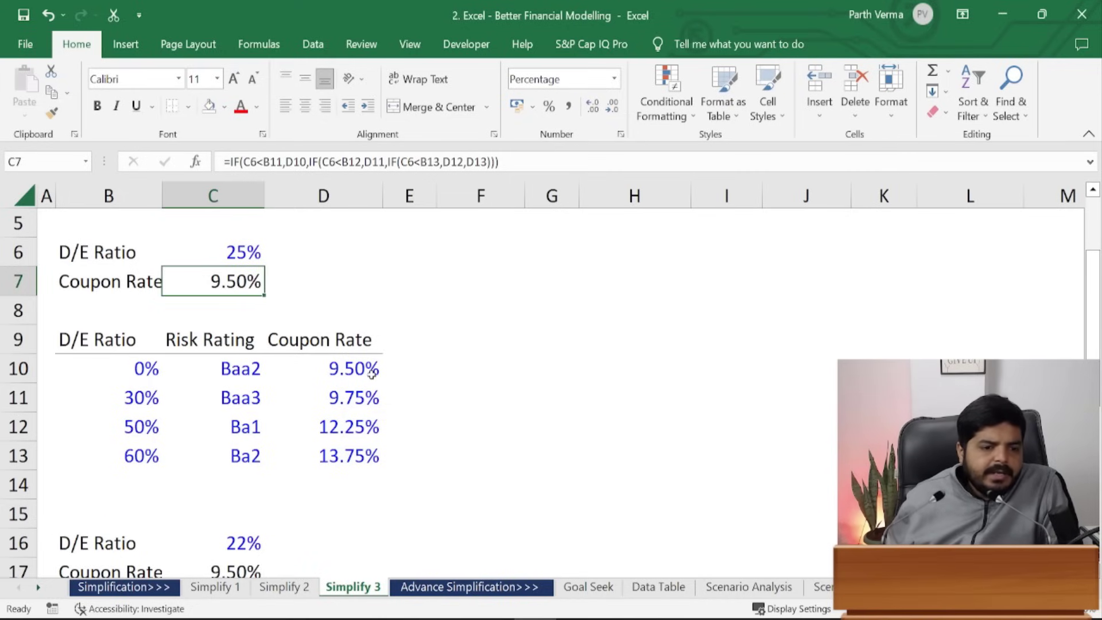
key(F2)
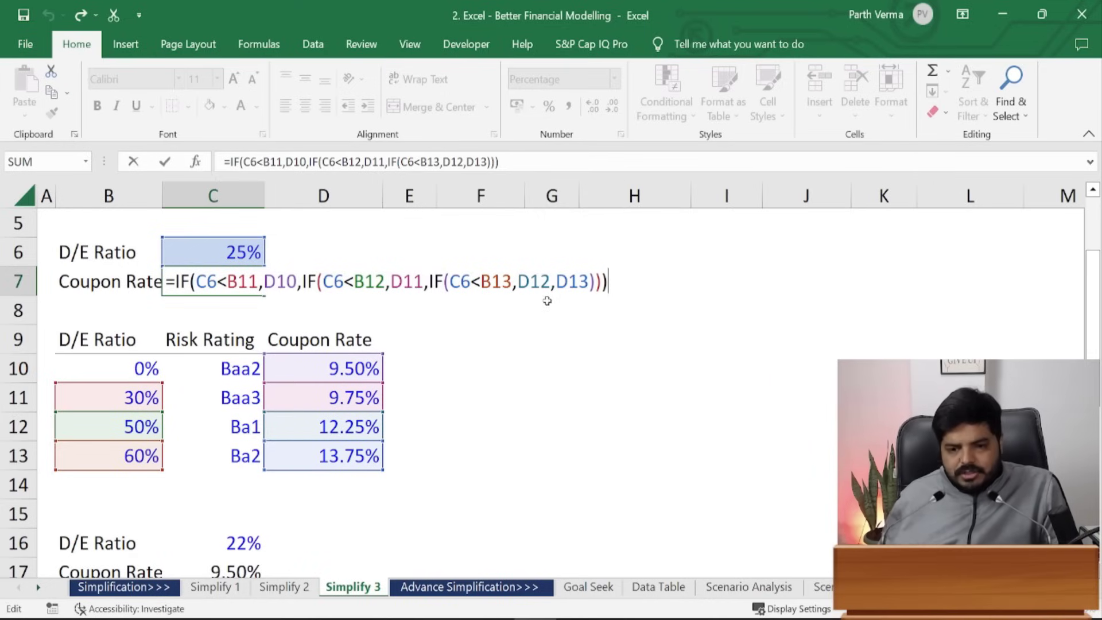
key(Escape)
- Clear the old 9.50% coupon rate from C17:D17 in the lower block
scroll(719, 455, down, 1)
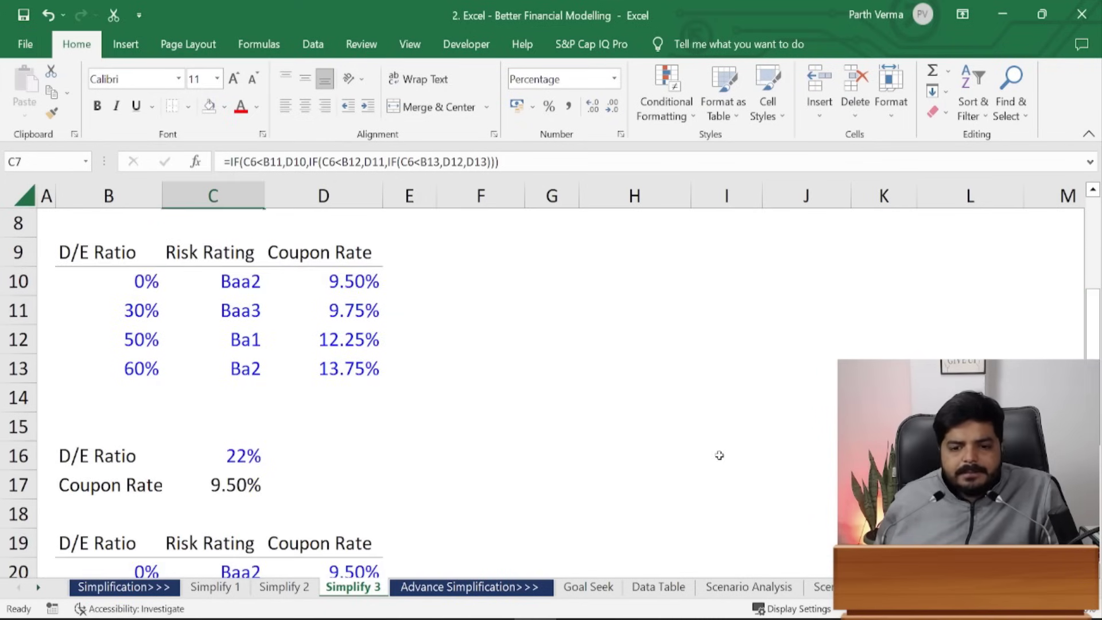
drag(334, 494, 240, 488)
key(Delete)
click(410, 457)
drag(1094, 337, 1094, 346)
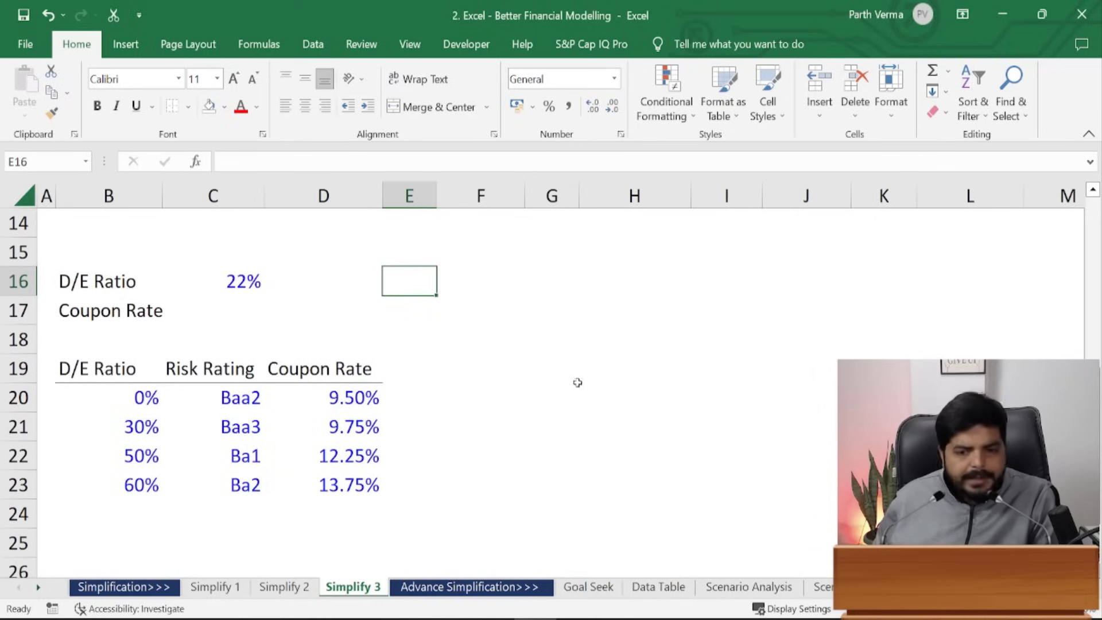
- Abandon a first VLOOKUP attempt in C17 and change the D/E ratio in C16 to 25%
click(238, 313)
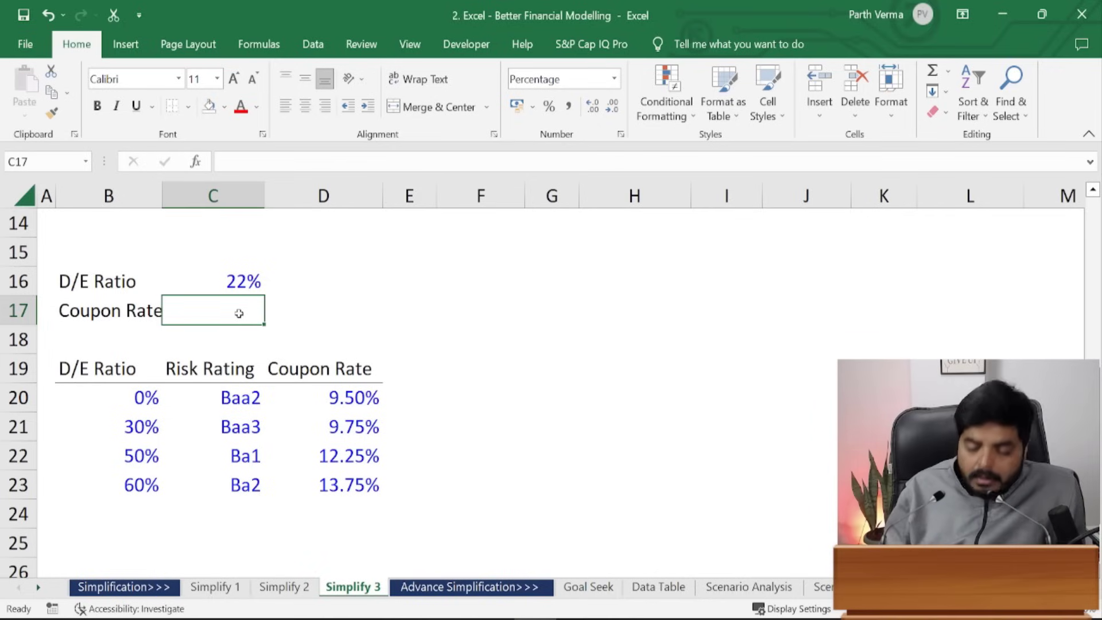
text(=)
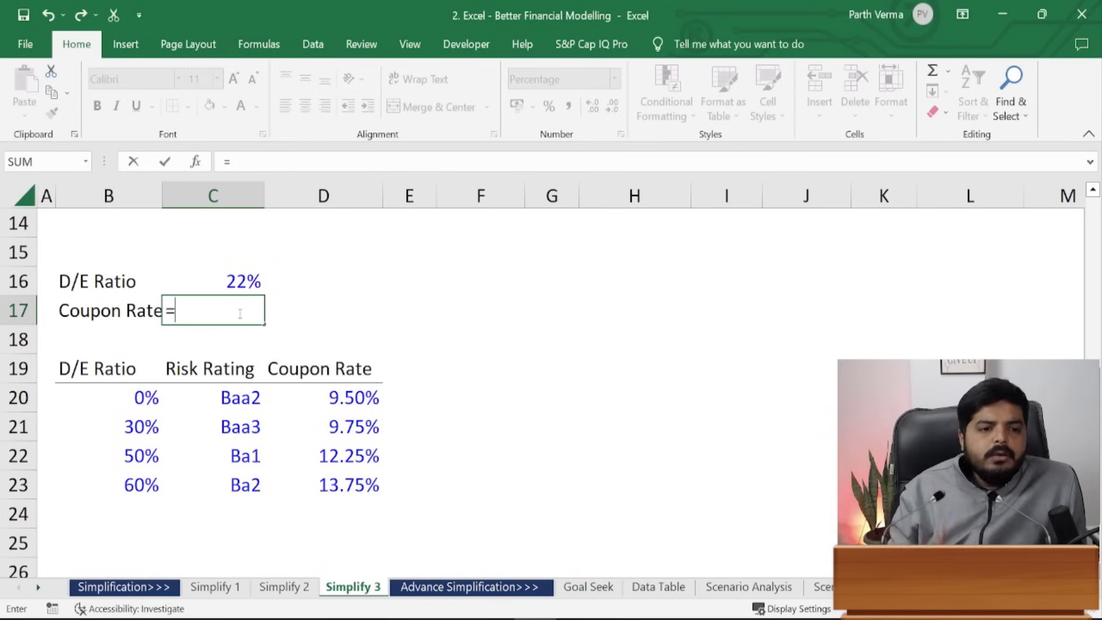
text(vl)
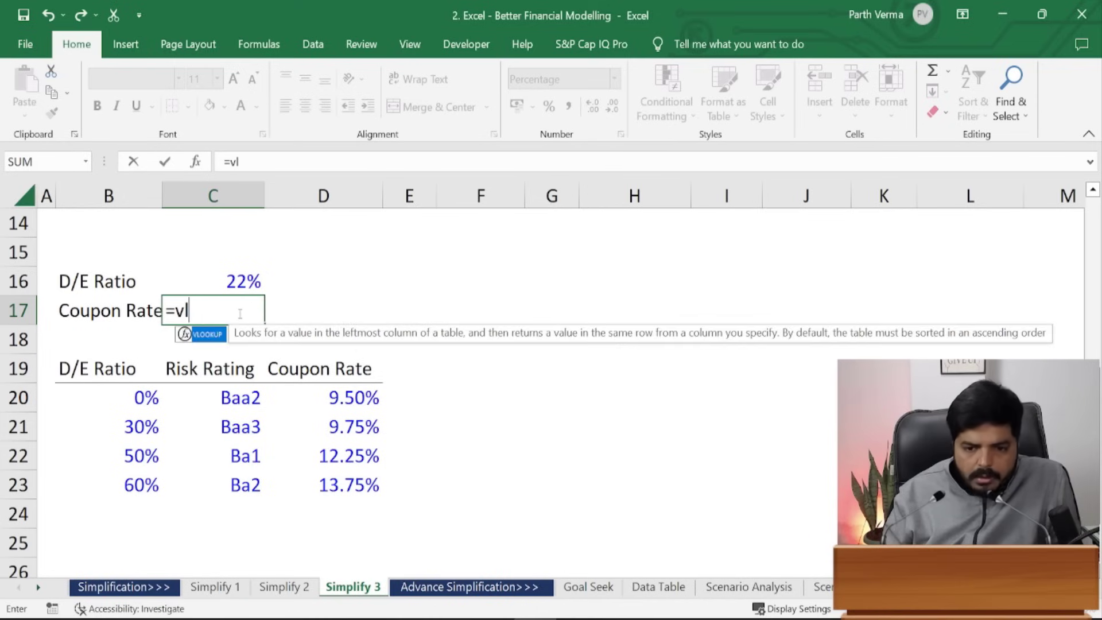
text(ookup)
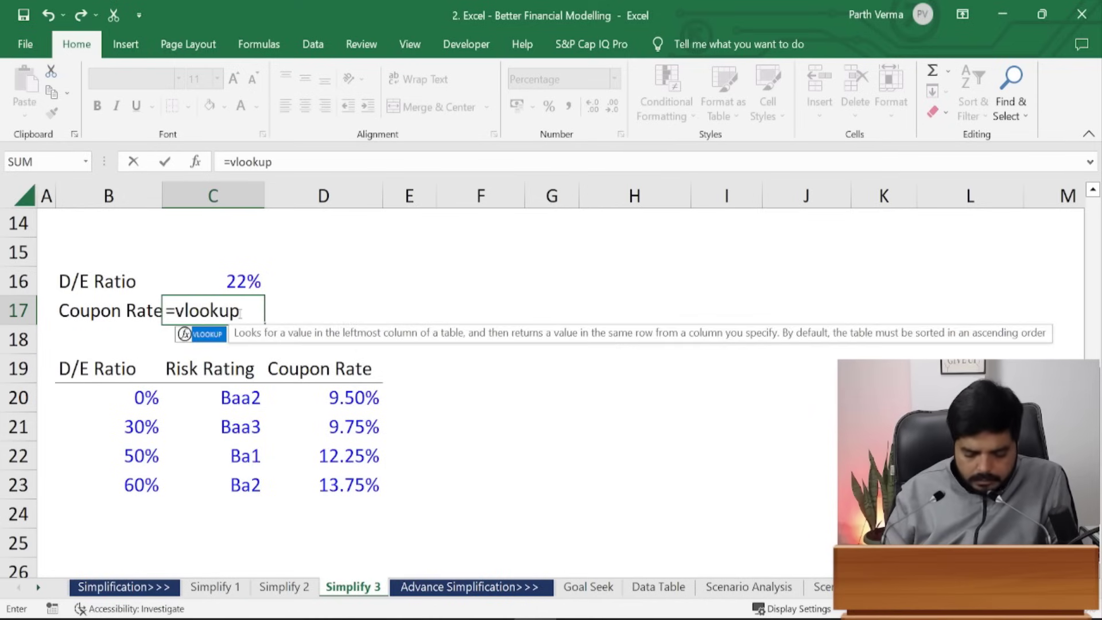
text(()
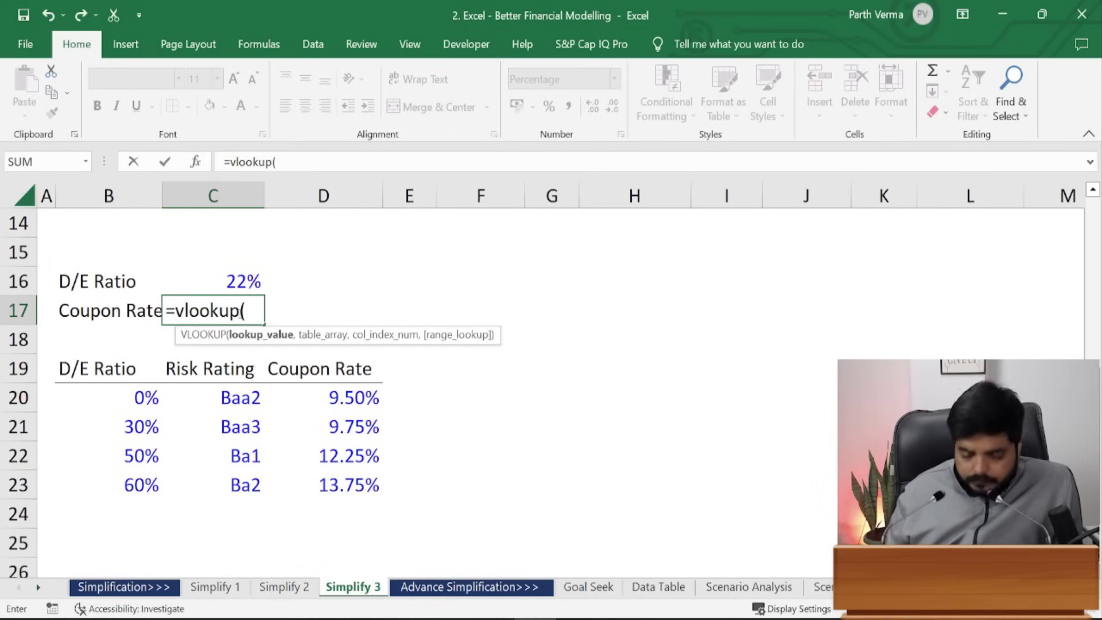
key(Up)
text(,)
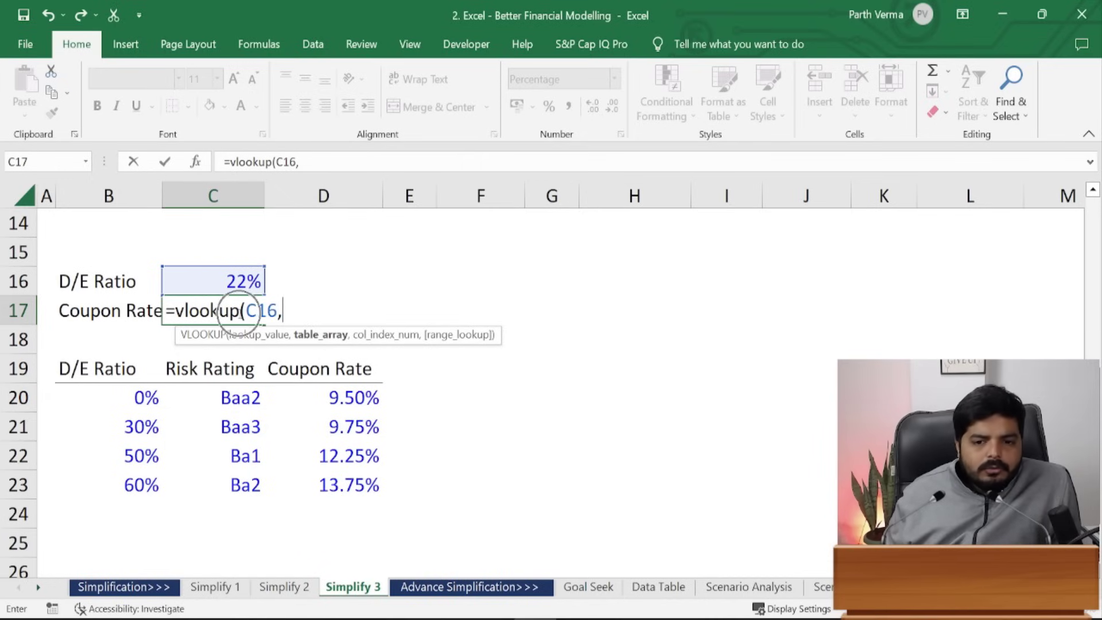
drag(133, 395, 372, 481)
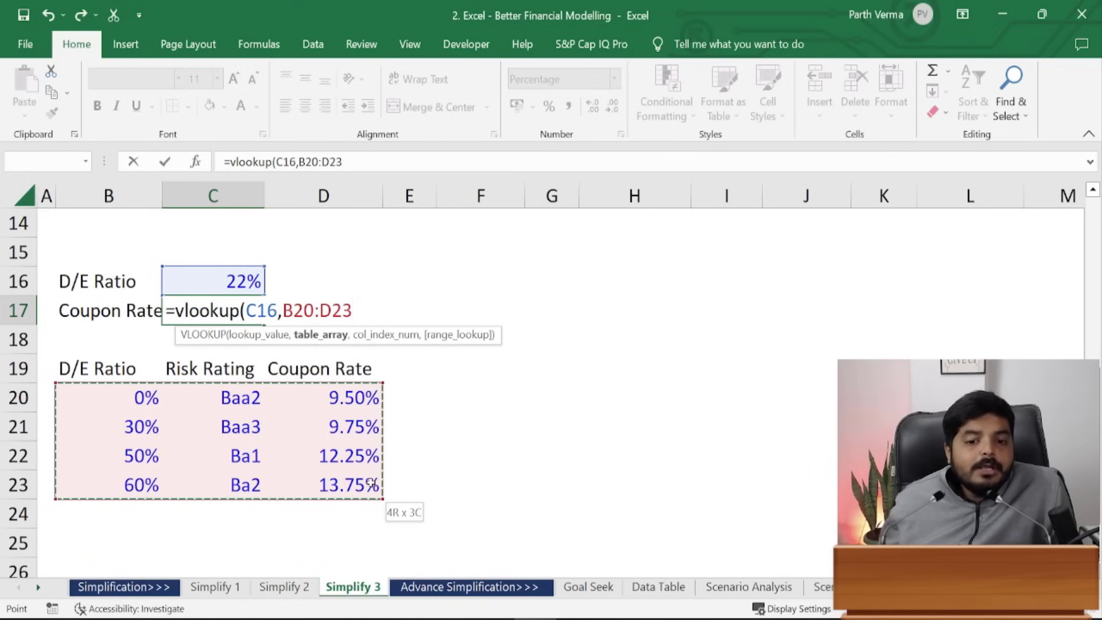
drag(372, 484, 372, 484)
text(,)
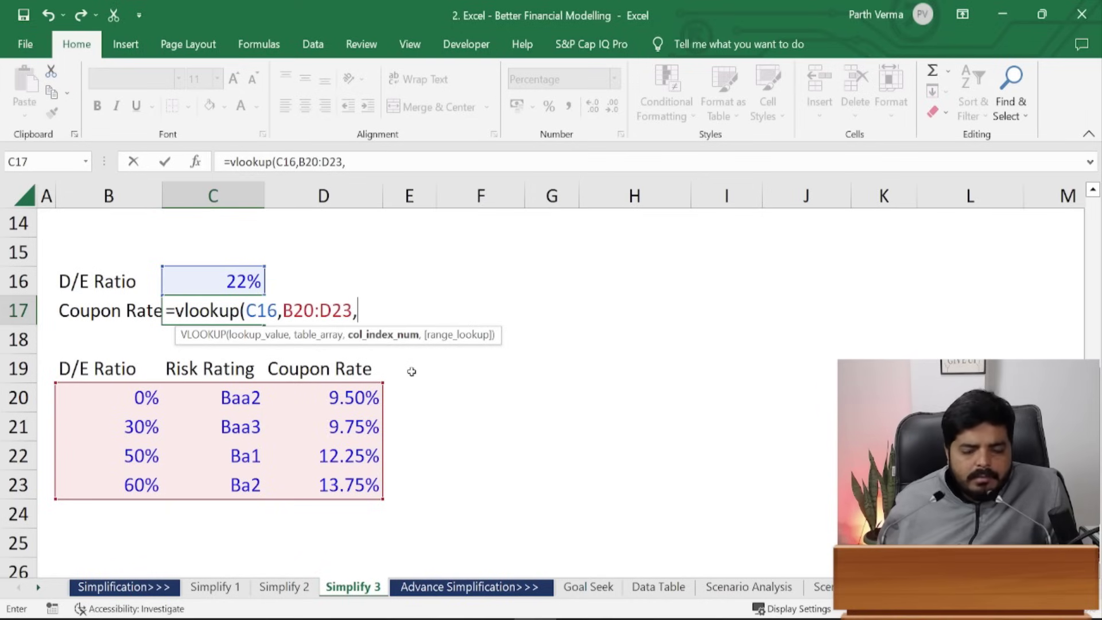
key(Escape)
click(229, 278)
text(25)
key(Return)
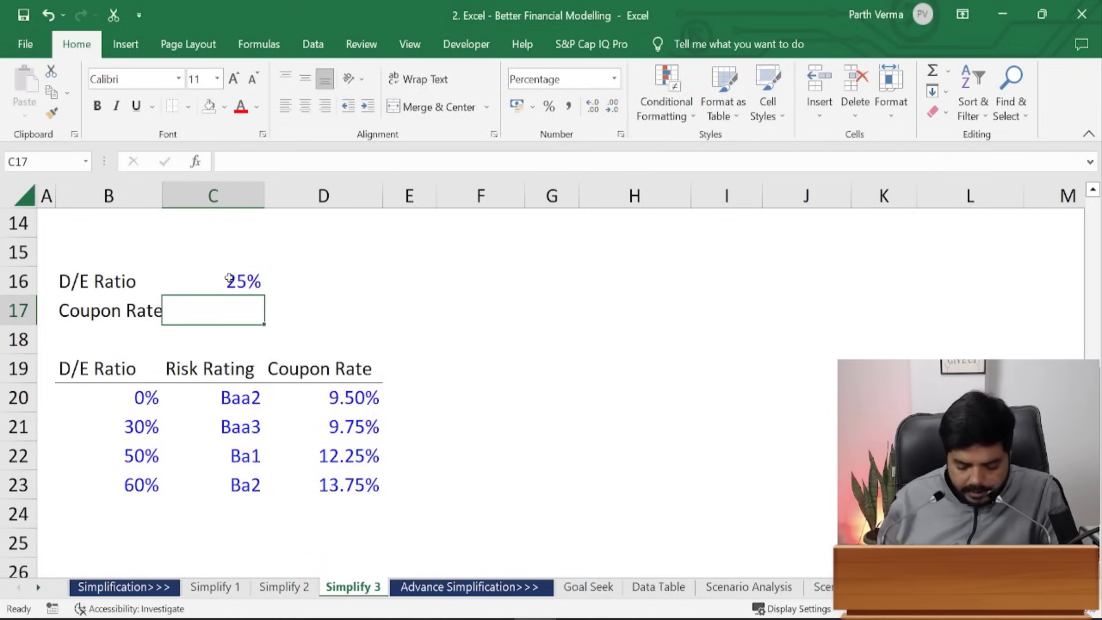
- Enter =VLOOKUP(C16,B20:D23,3,FALSE) in C17 for an exact-match coupon lookup
text(=vloo)
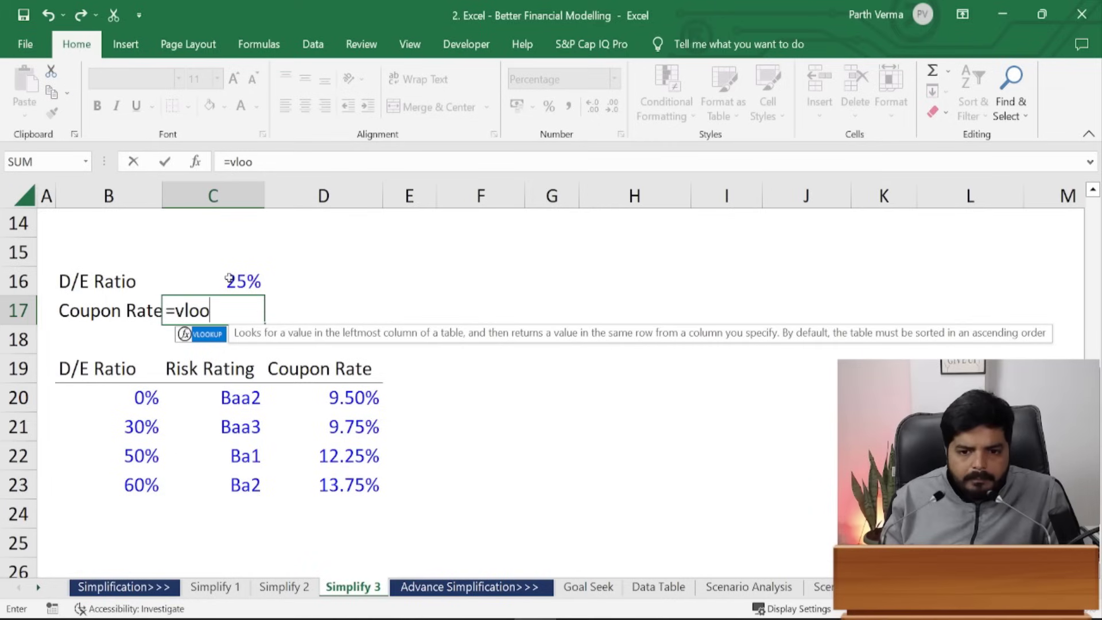
text(kup()
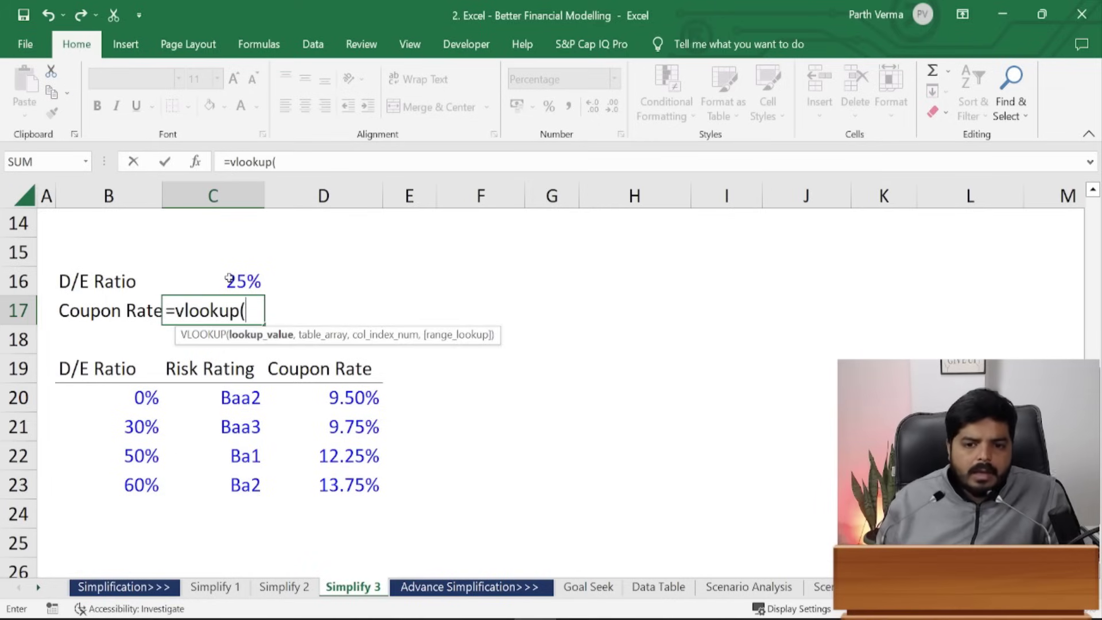
click(229, 280)
text(,)
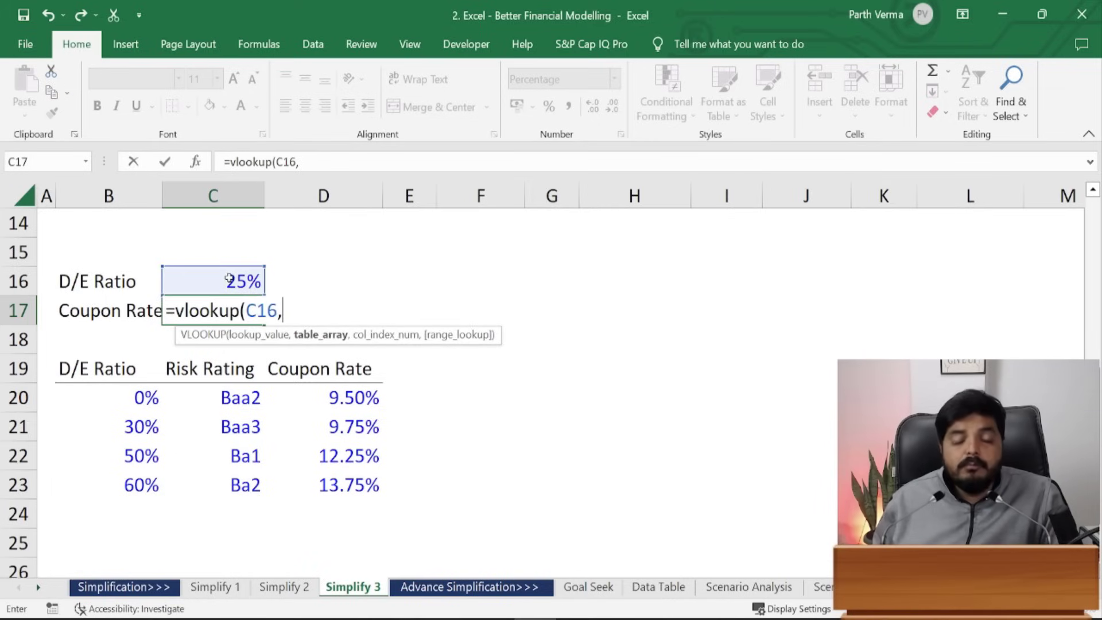
key(Down)
key(Left)
key(Down)
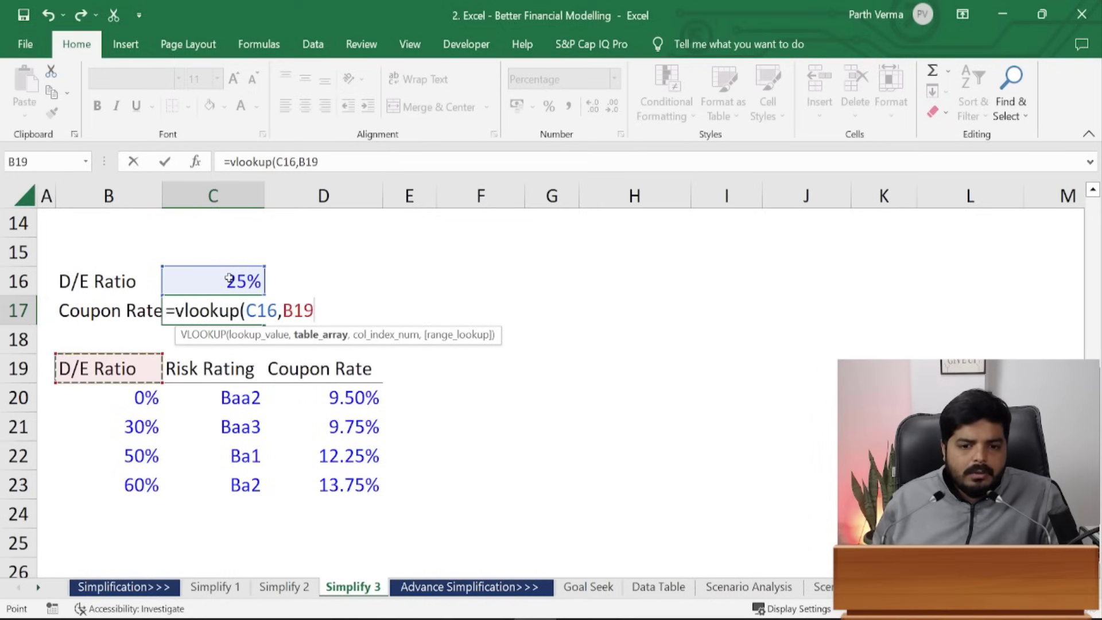
key(Down)
key(shift+Right)
key(shift+Right)
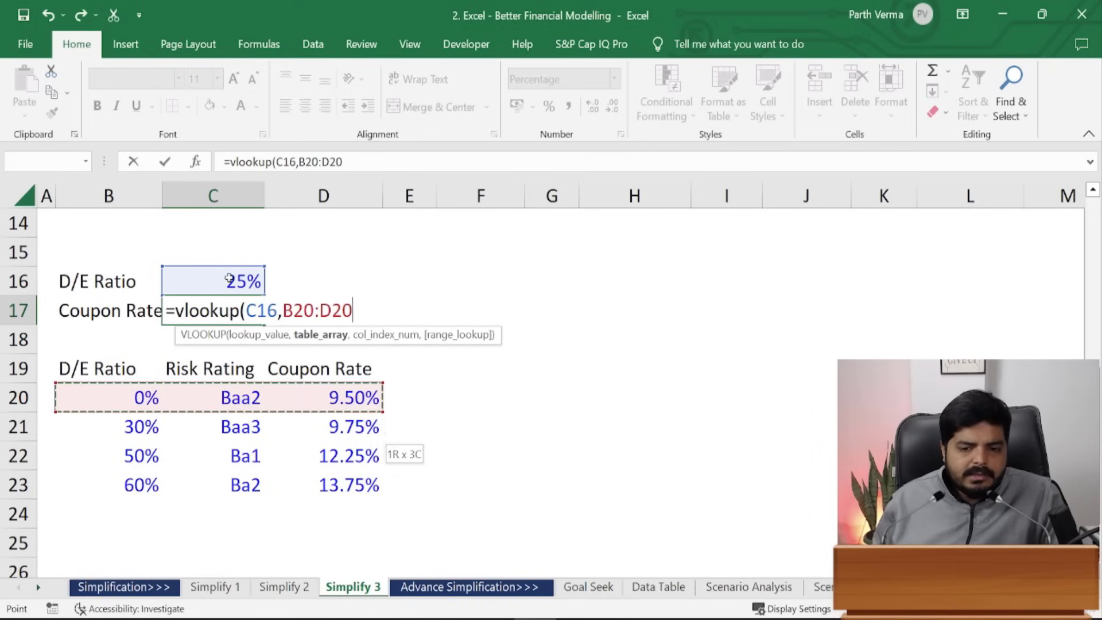
key(shift+Down)
key(shift+Down)
key(shift+Down)
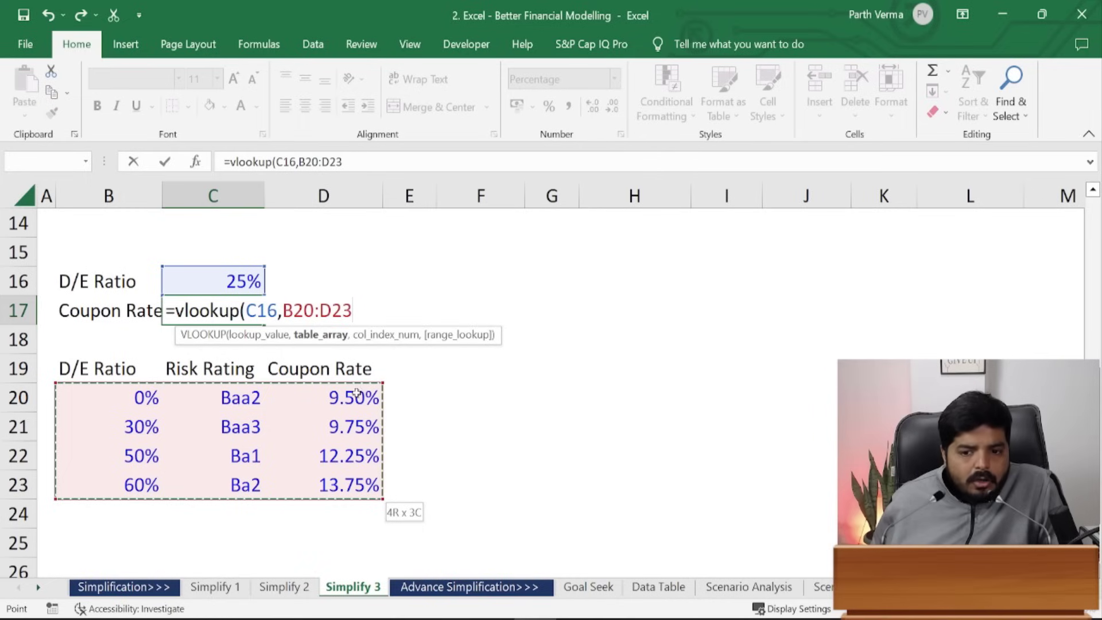
text(,3)
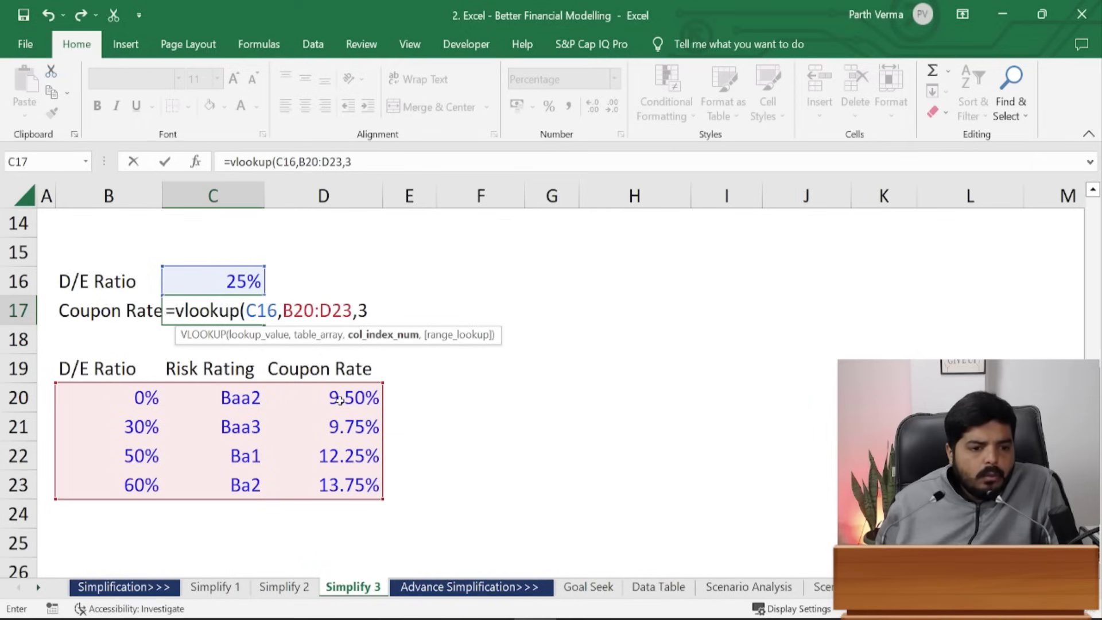
text(,)
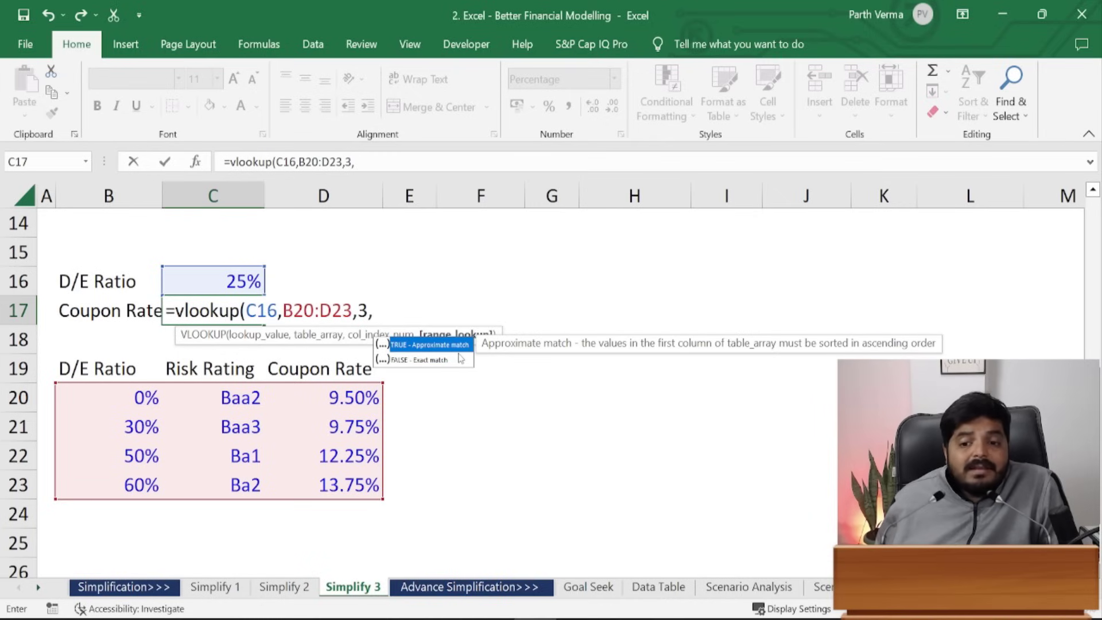
text(FALSE)
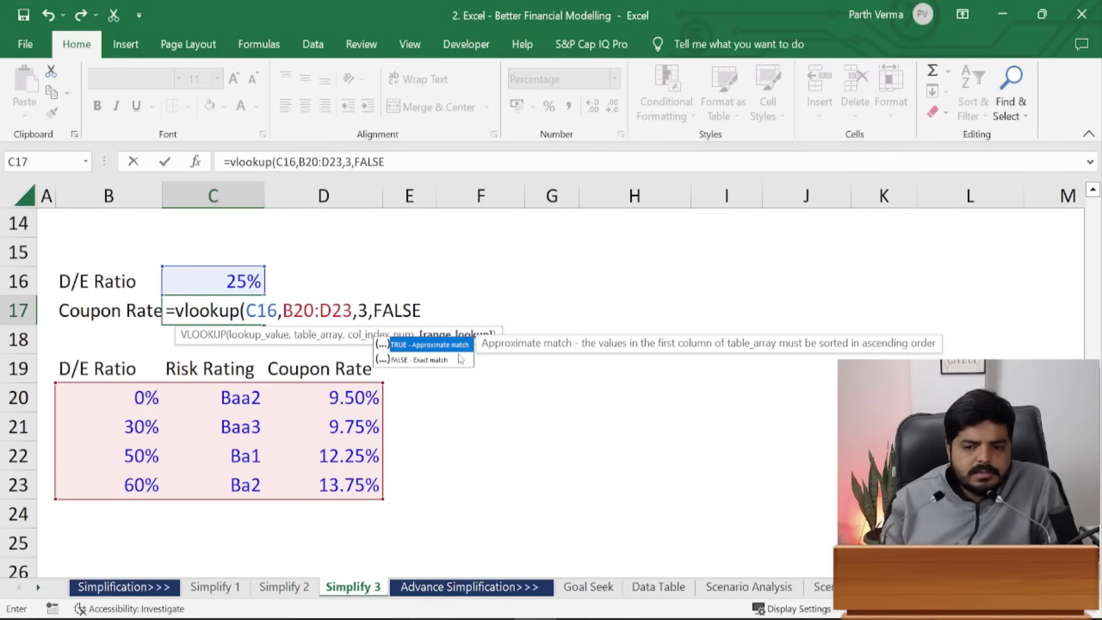
text())
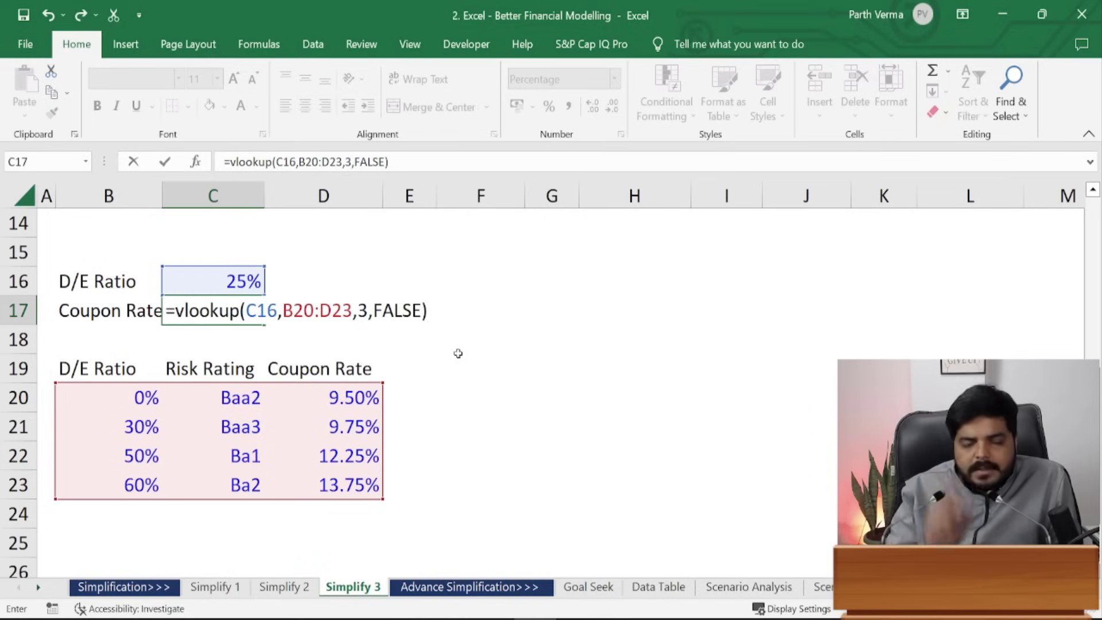
key(ctrl+Return)
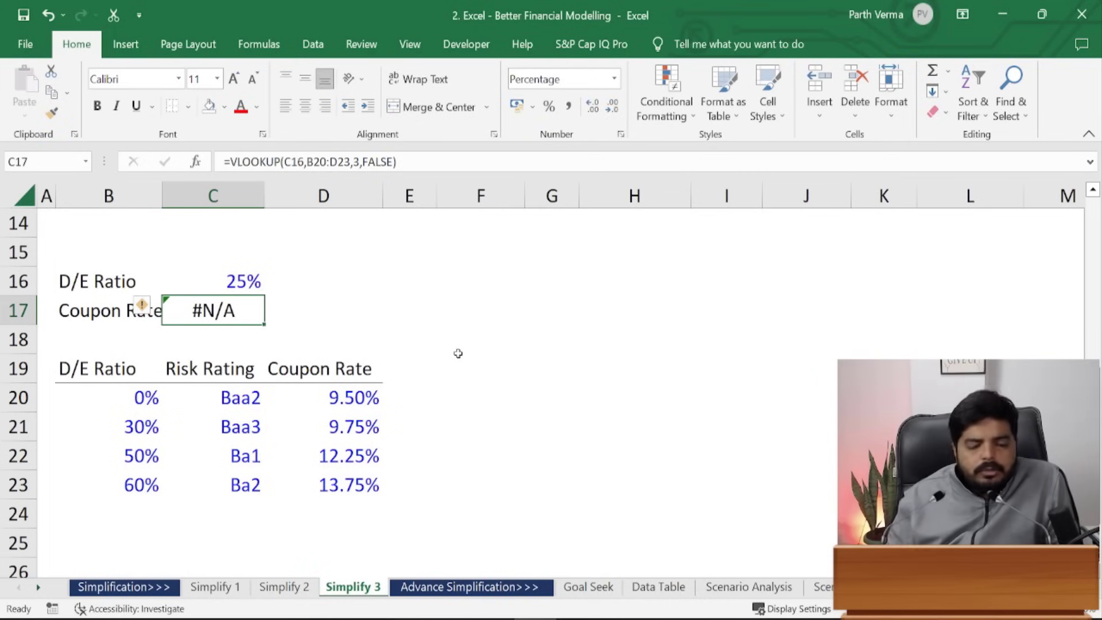
- Temporarily set table ratio B21 to 25%, then restore it to 30%
key(Down)
key(Down)
key(Down)
key(Down)
key(Left)
text(25)
key(ctrl+Return)
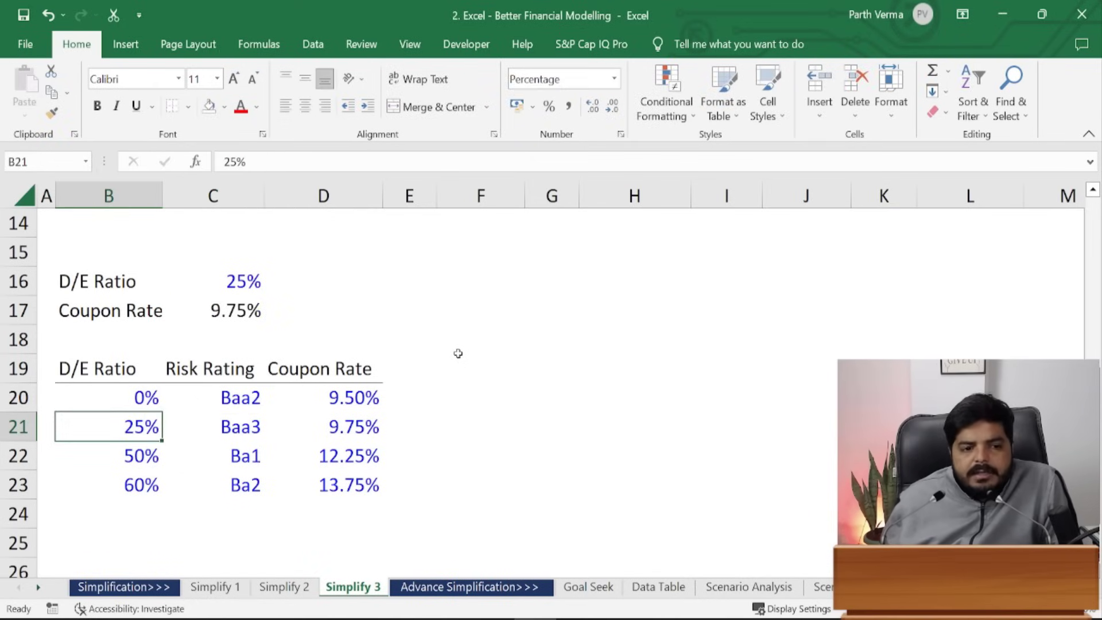
text(30)
key(ctrl+Return)
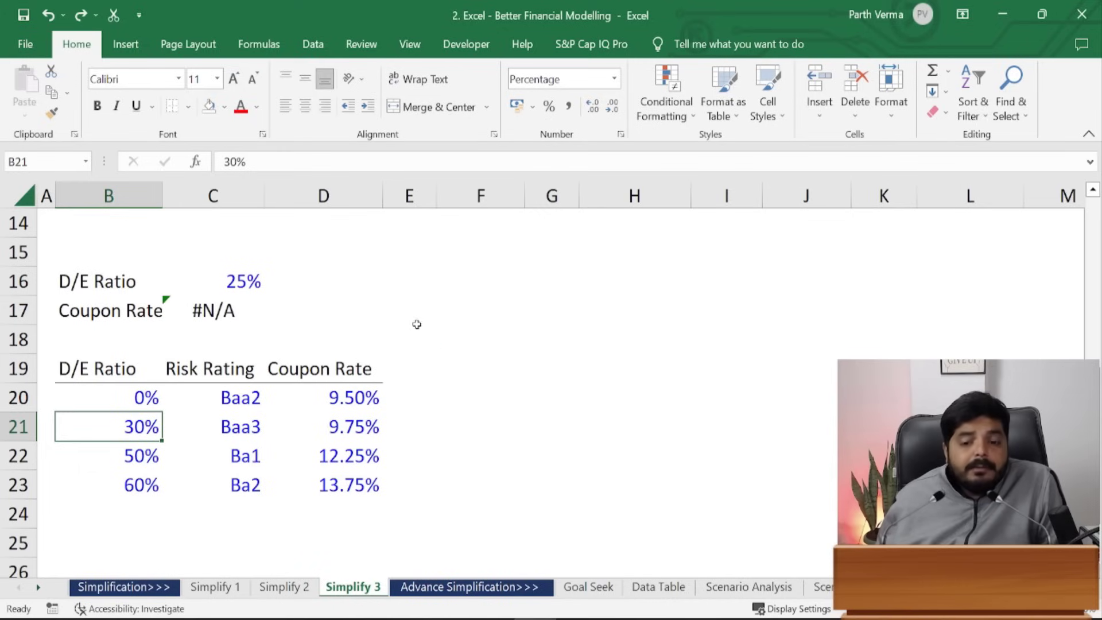
- Change C17's match argument from FALSE to 1, giving =VLOOKUP(C16,B20:D23,3,1) and 9.50%
click(229, 302)
click(395, 161)
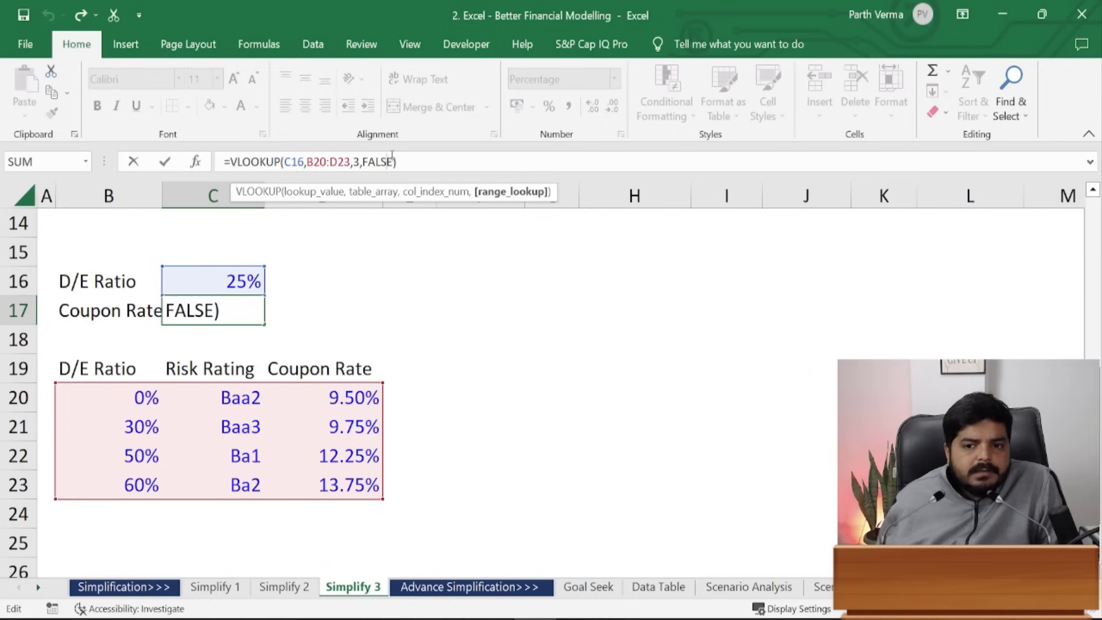
key(BackSpace)
key(BackSpace)
key(BackSpace)
key(BackSpace)
key(BackSpace)
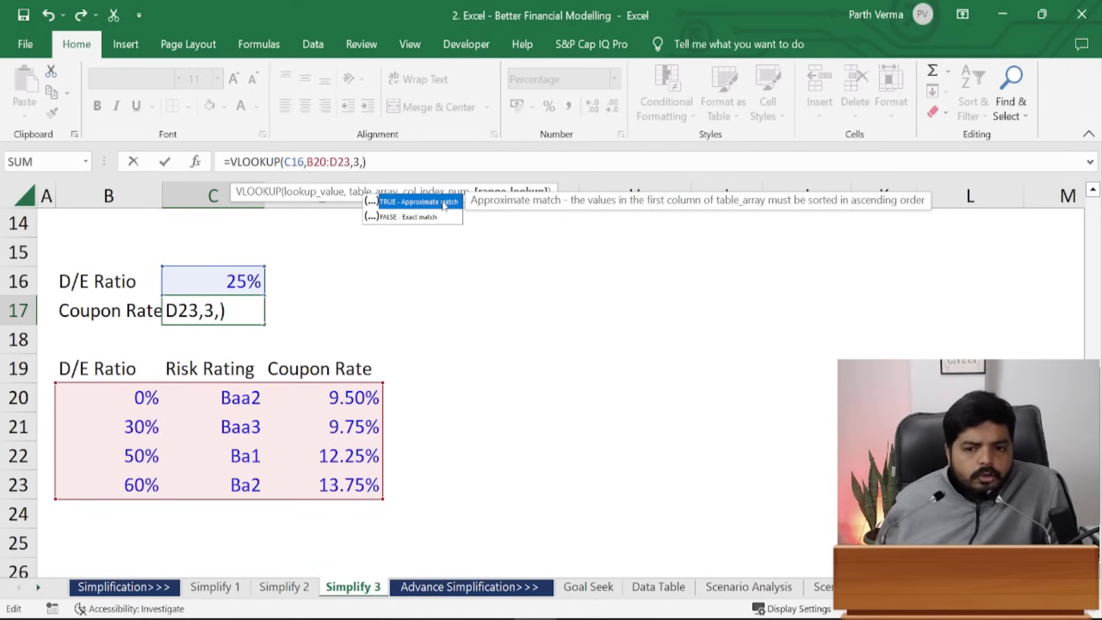
text(TRUE)
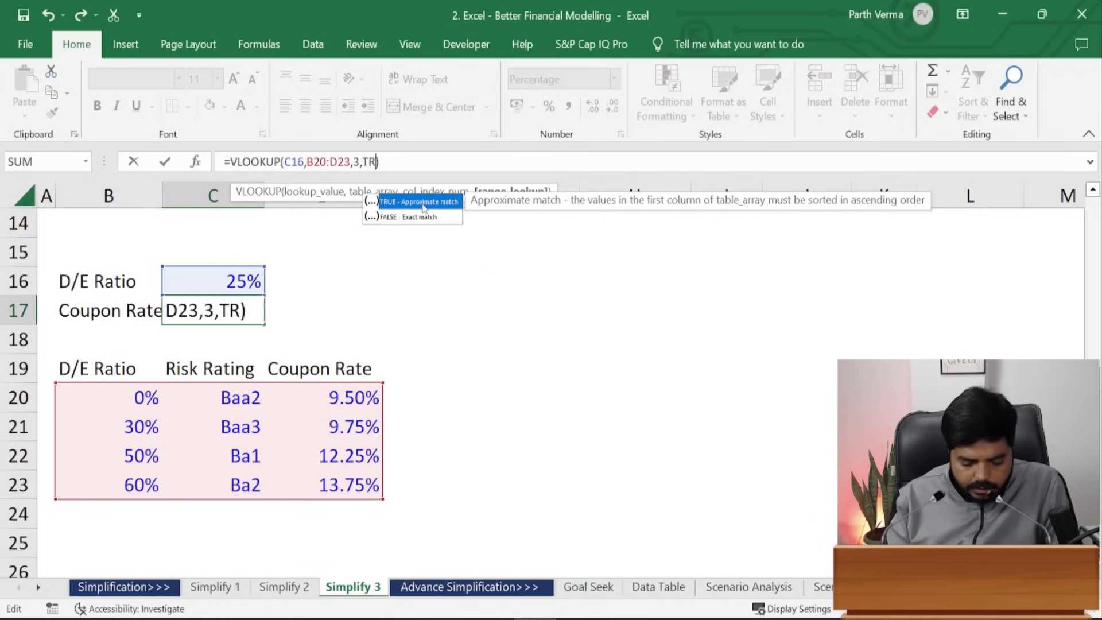
key(BackSpace)
key(BackSpace)
key(BackSpace)
key(BackSpace)
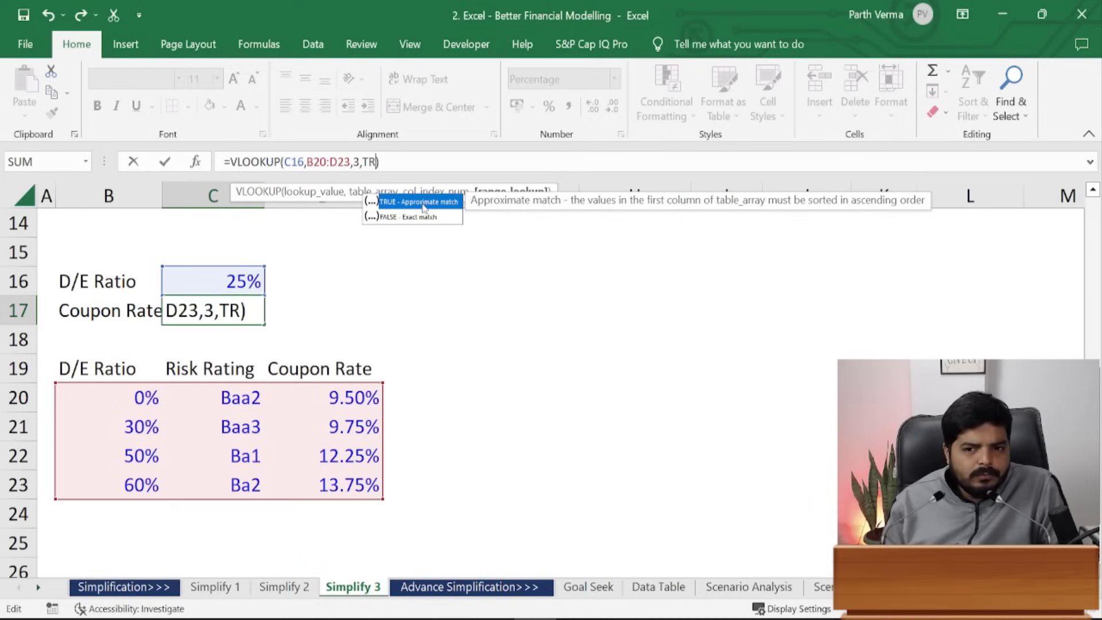
text(1)
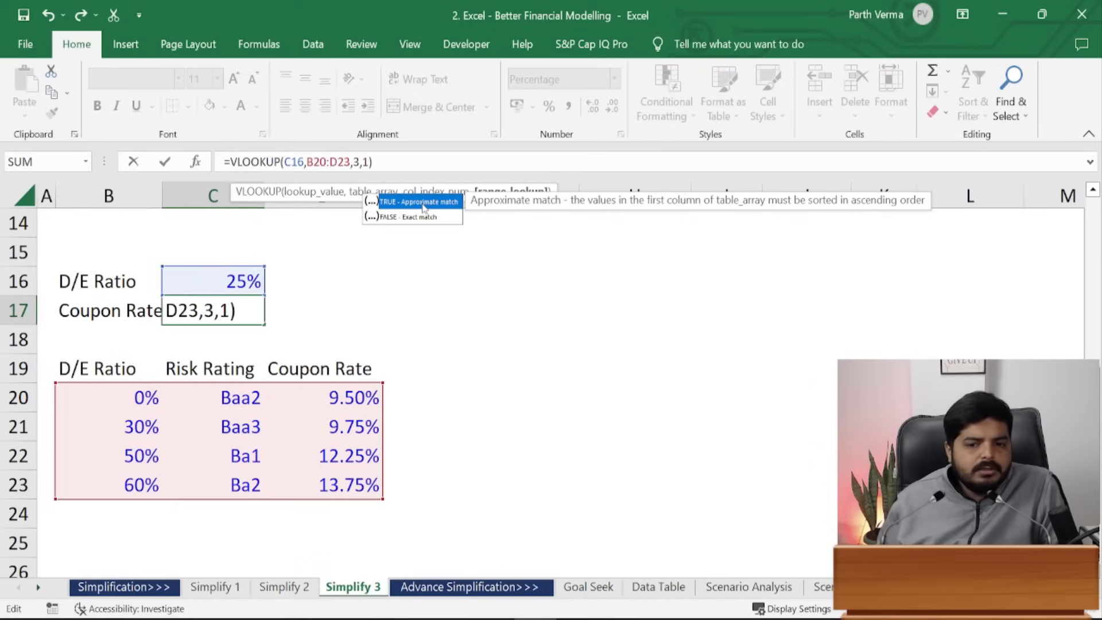
key(ctrl+Return)
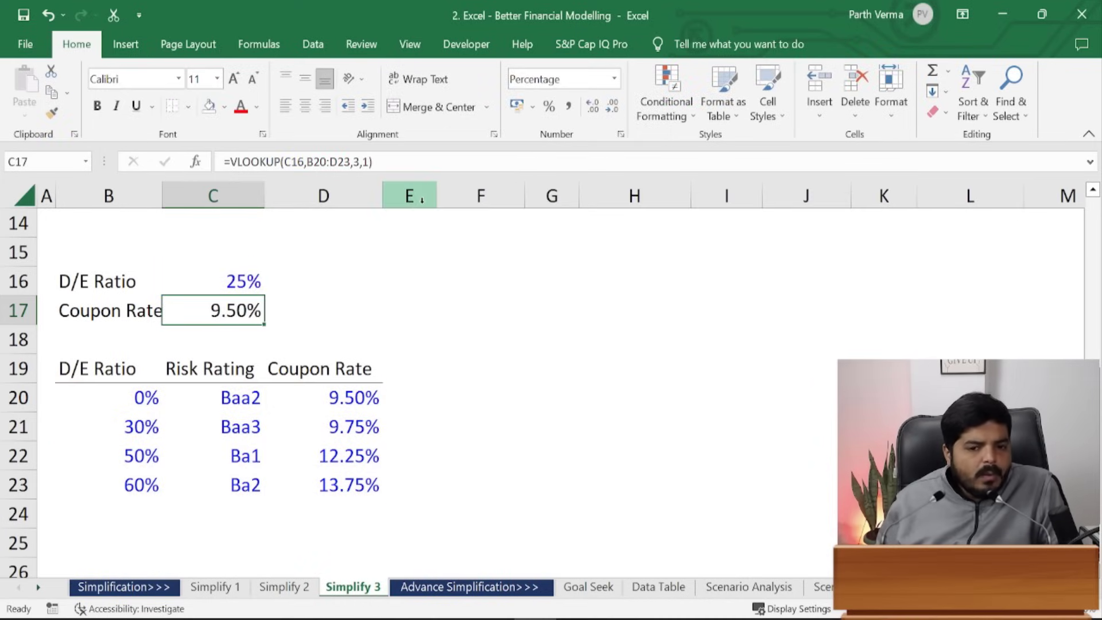
key(Up)
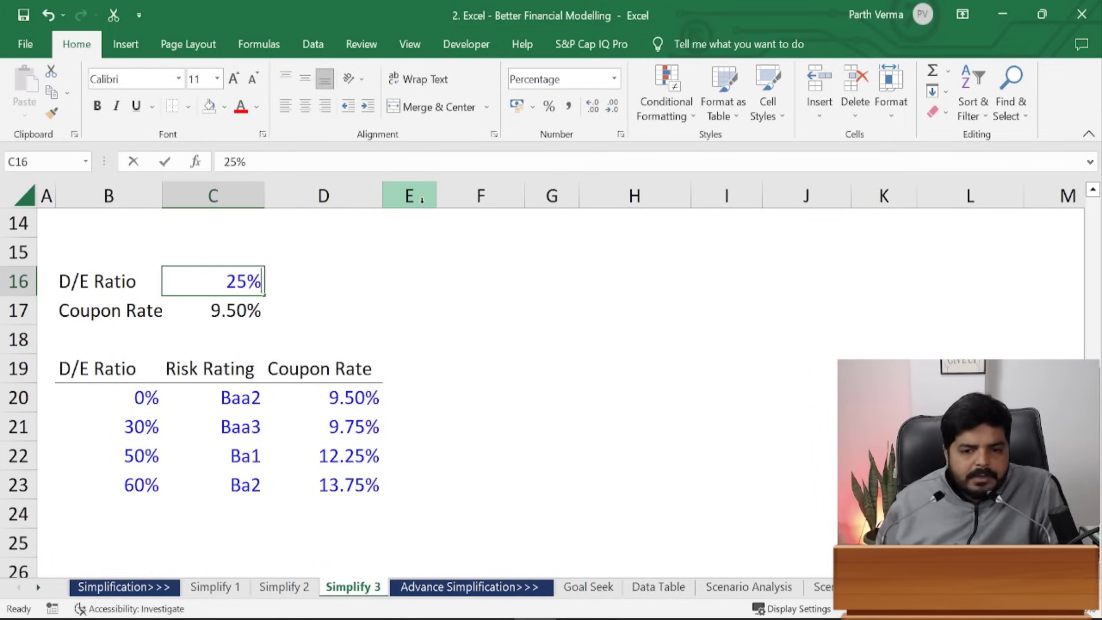
- Set C16's D/E ratio to 22.5%, then 37.5%, and begin retyping =vlookup in C17
text(22.5)
key(ctrl+Return)
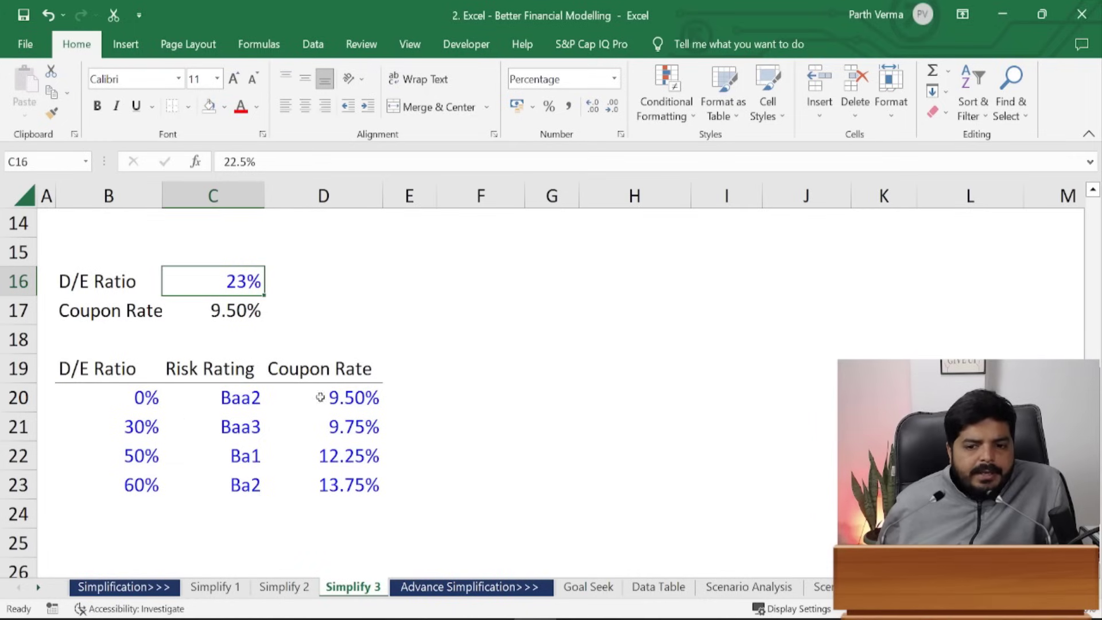
double_click(227, 282)
drag(199, 282, 109, 281)
text(37.5)
key(ctrl+Return)
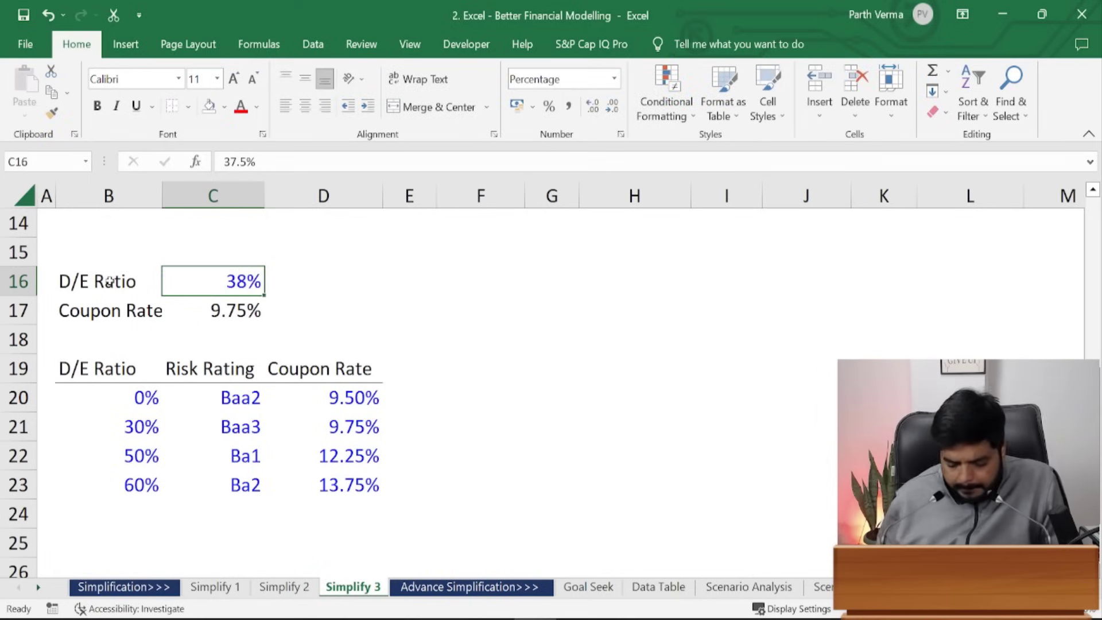
key(Down)
text(=vl)
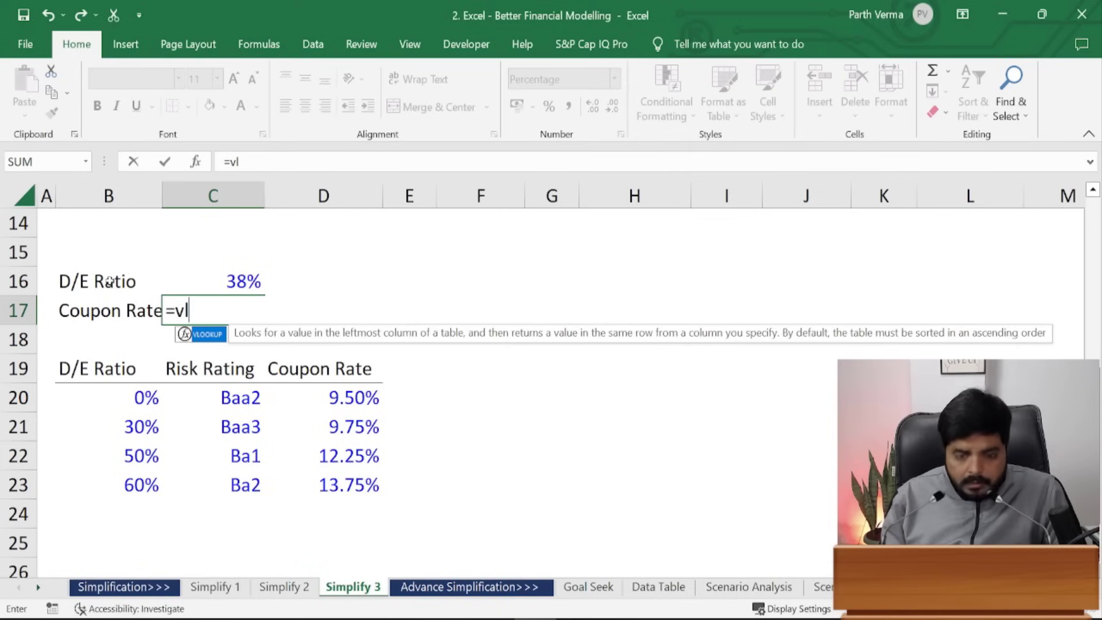
text(ookup()
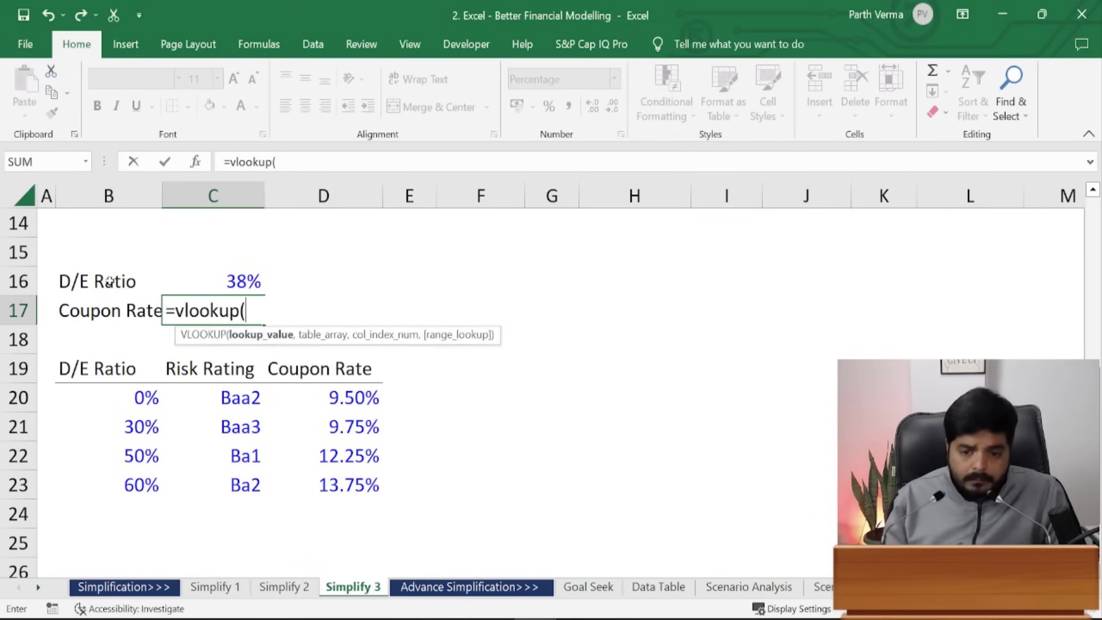
- Build the lookup on C16 against the B20:D23 table, returning its third column
key(Up)
text(,)
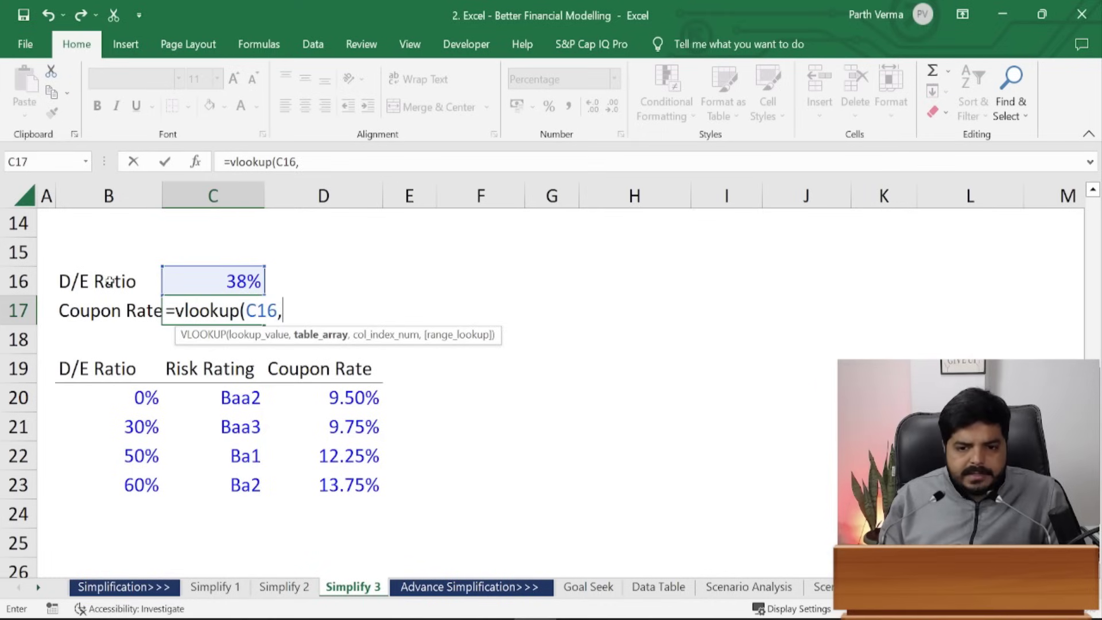
key(Down)
key(Down)
key(Down)
key(Left)
key(shift+Right)
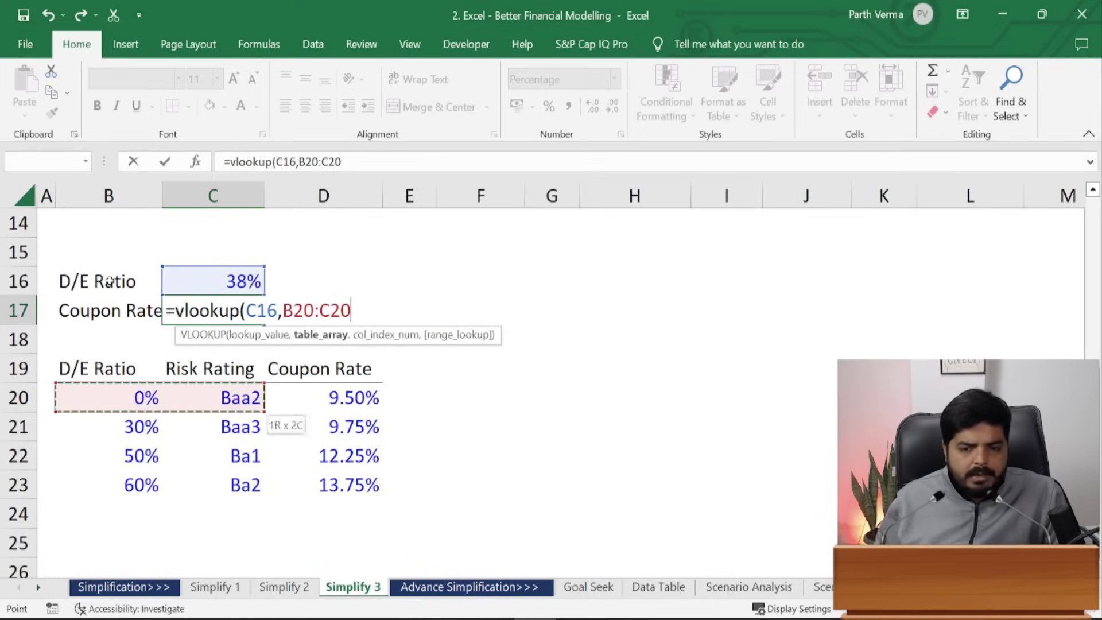
key(shift+Right)
key(shift+Down)
key(shift+Down)
key(shift+Down)
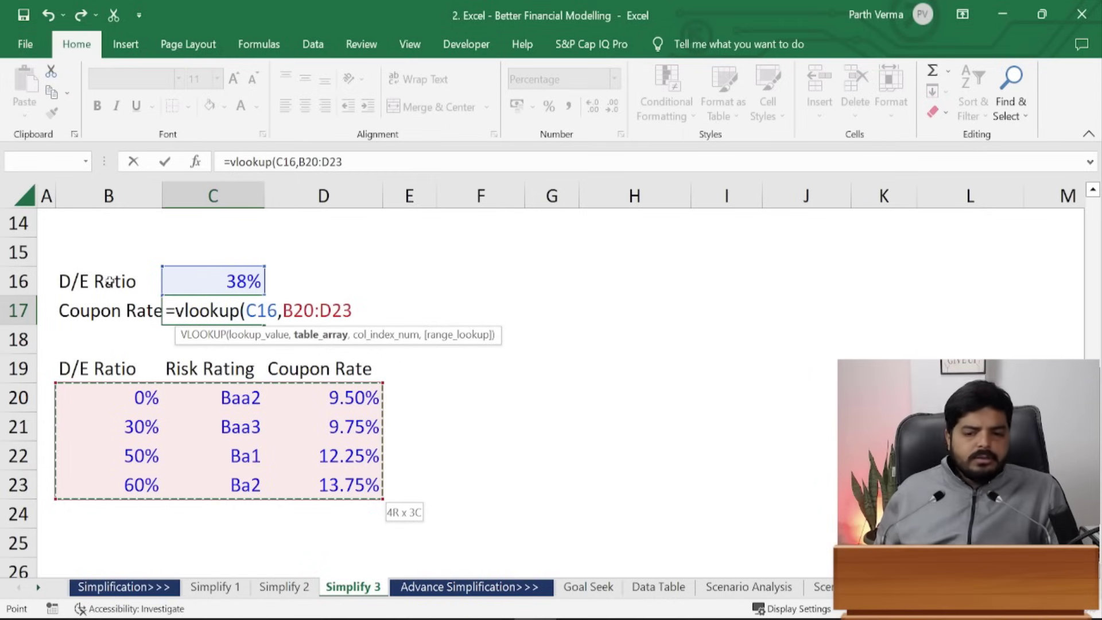
text(,)
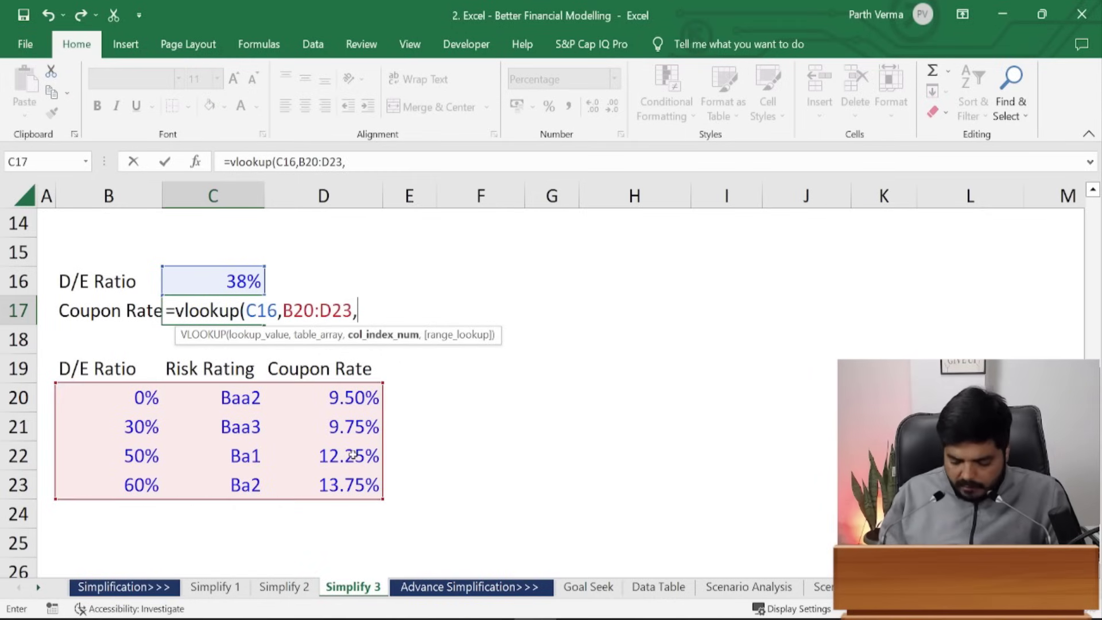
text(3,)
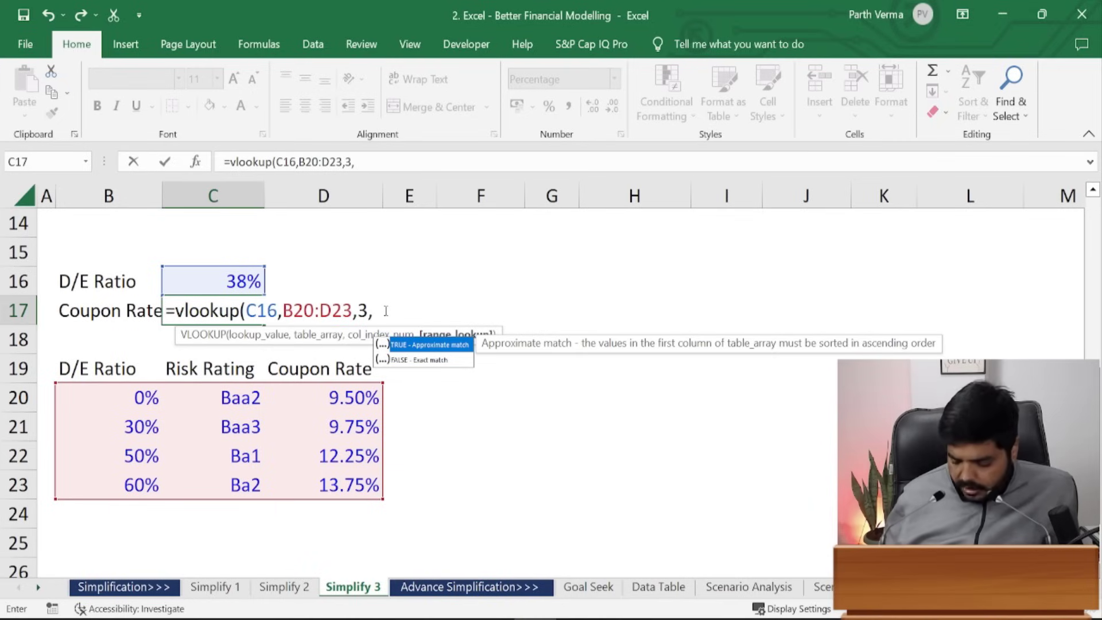
- Finish with approximate match type 1 so =VLOOKUP(C16,B20:D23,3,1) returns 9.75%
text(1)
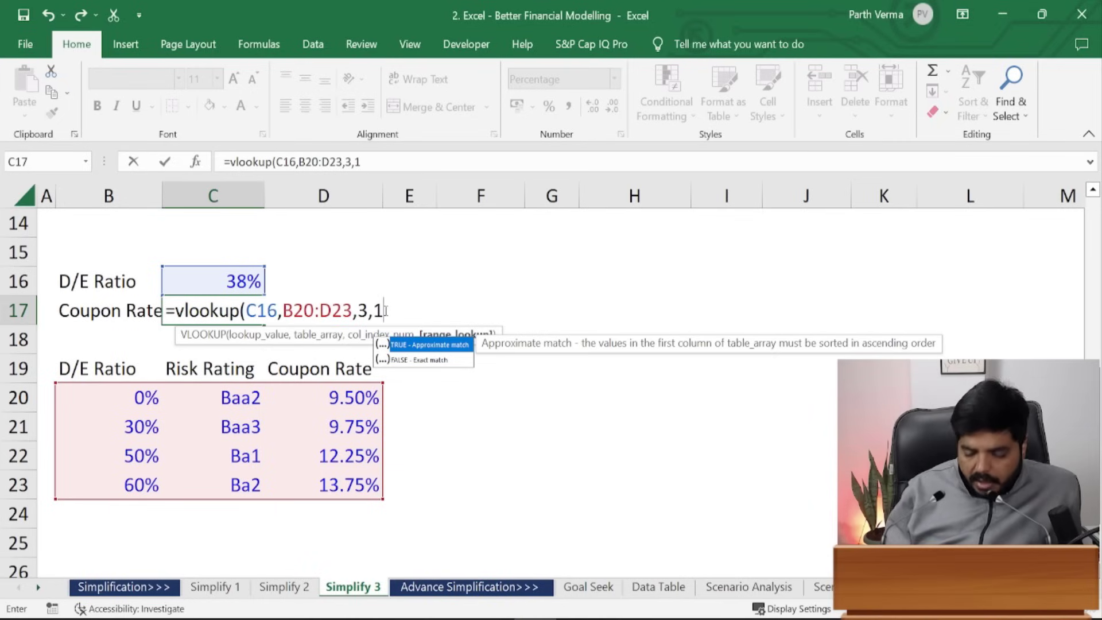
key(BackSpace)
text(0)
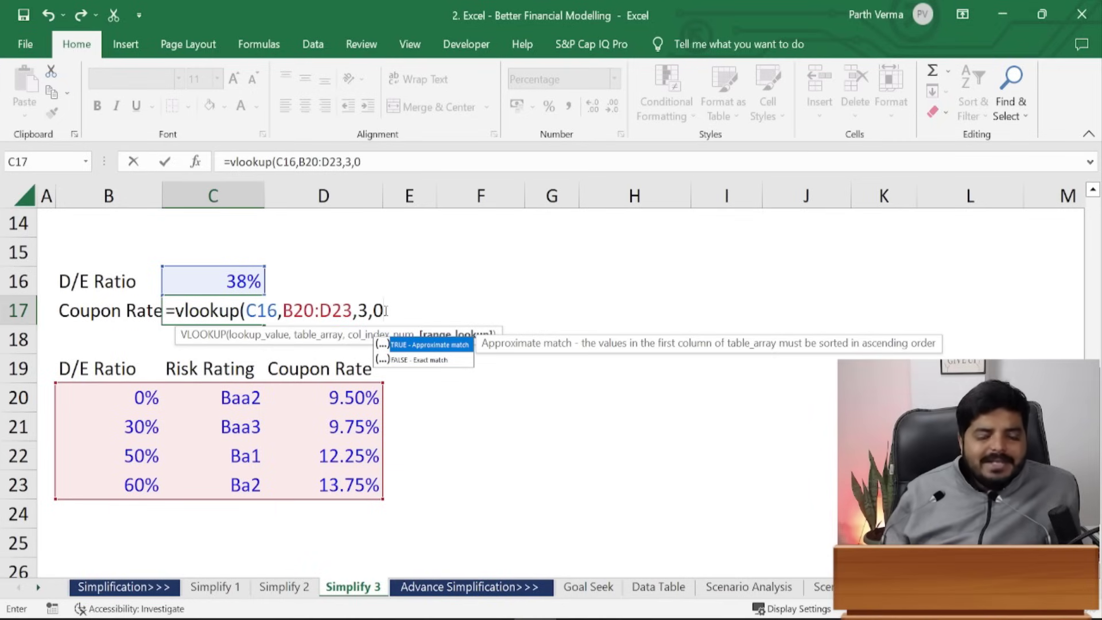
key(BackSpace)
text(FALS)
key(BackSpace)
key(BackSpace)
key(BackSpace)
key(BackSpace)
text(1)
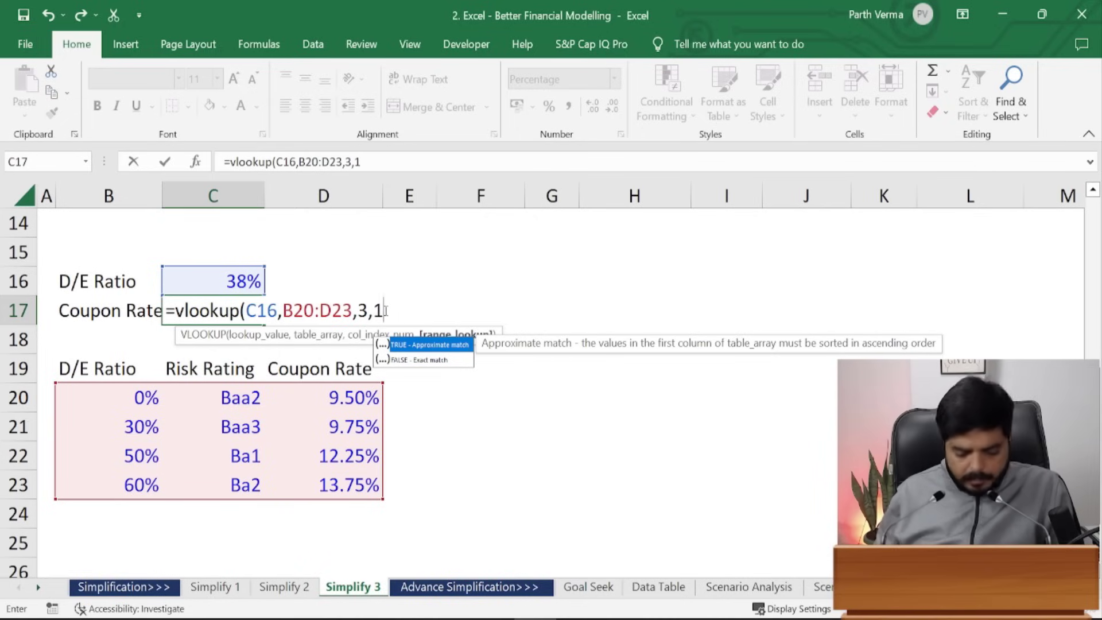
key(ctrl+Return)
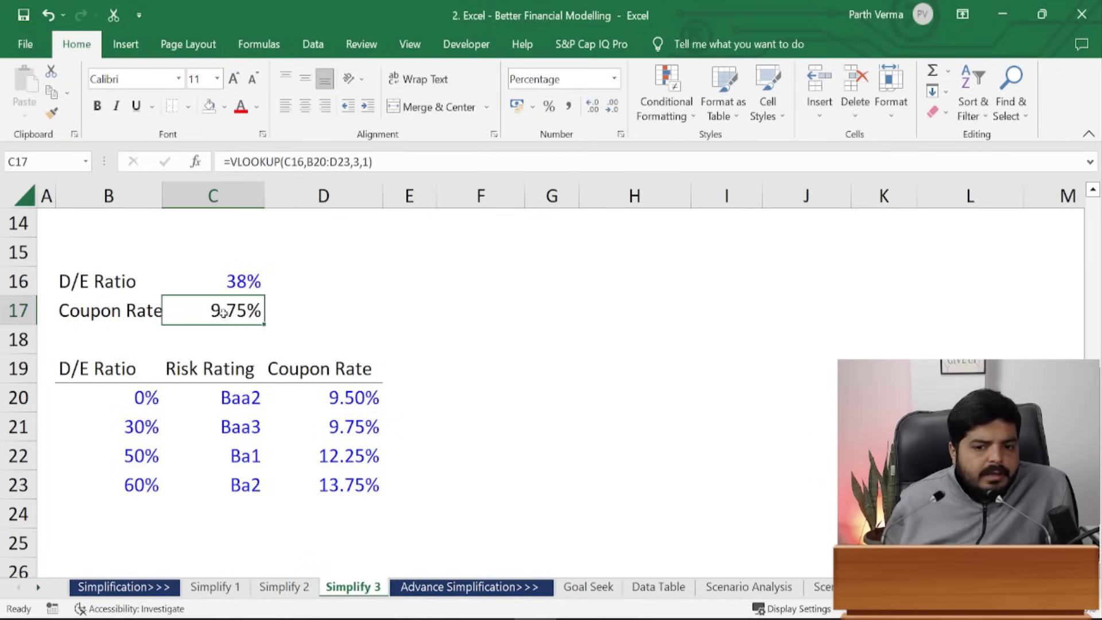
click(249, 269)
- Test D/E ratios of 70, 22, 0 and 1 in C16, then move up to the nested IF coupon rate
text(70)
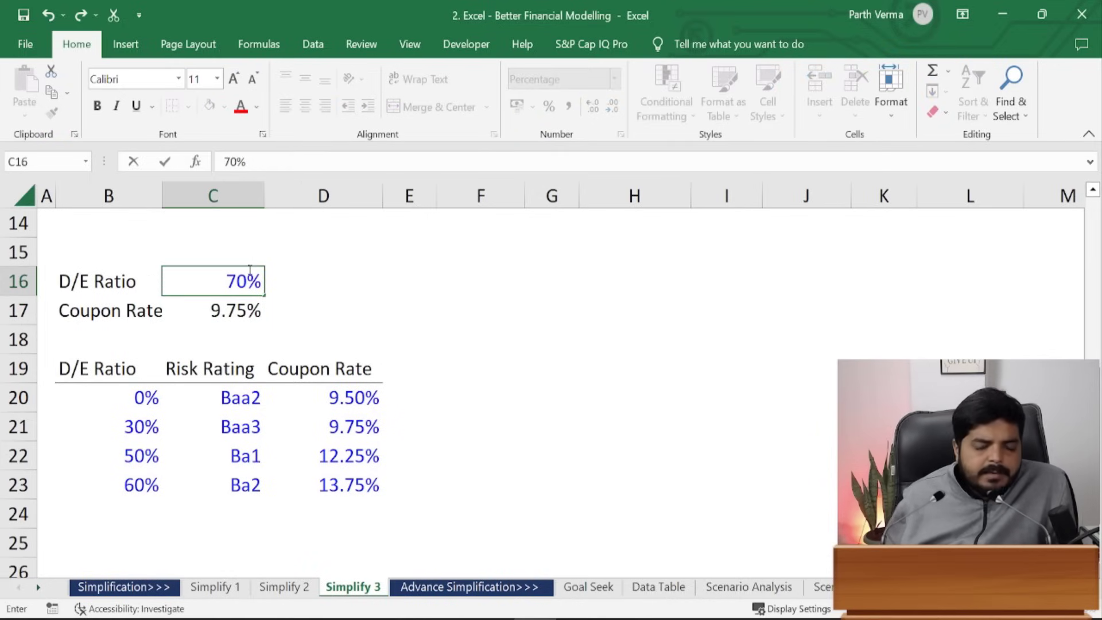
key(ctrl+Return)
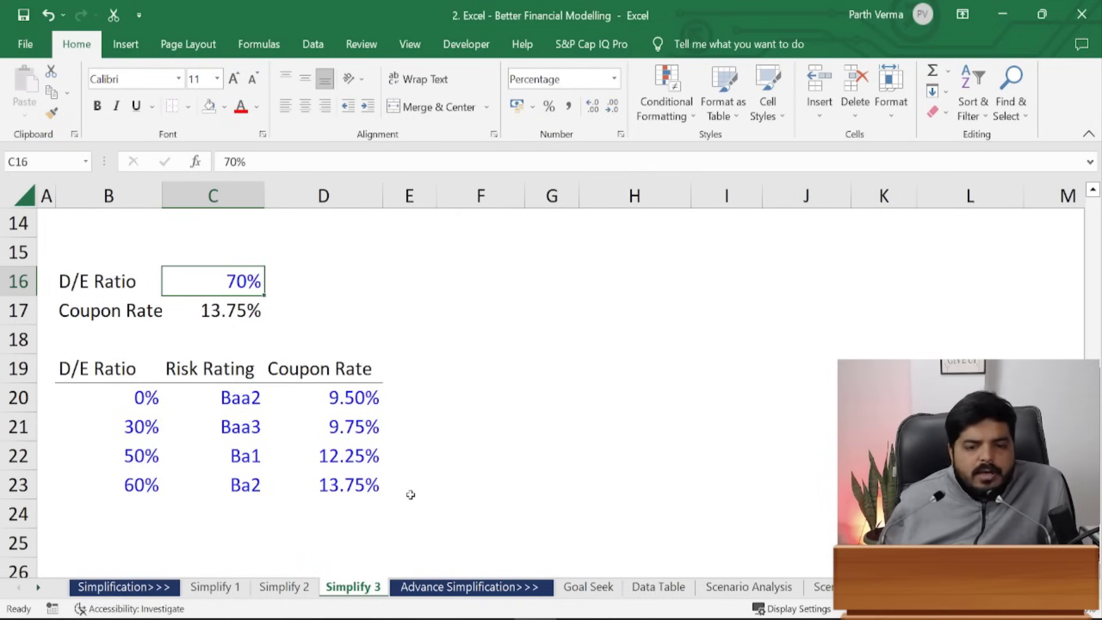
text(22)
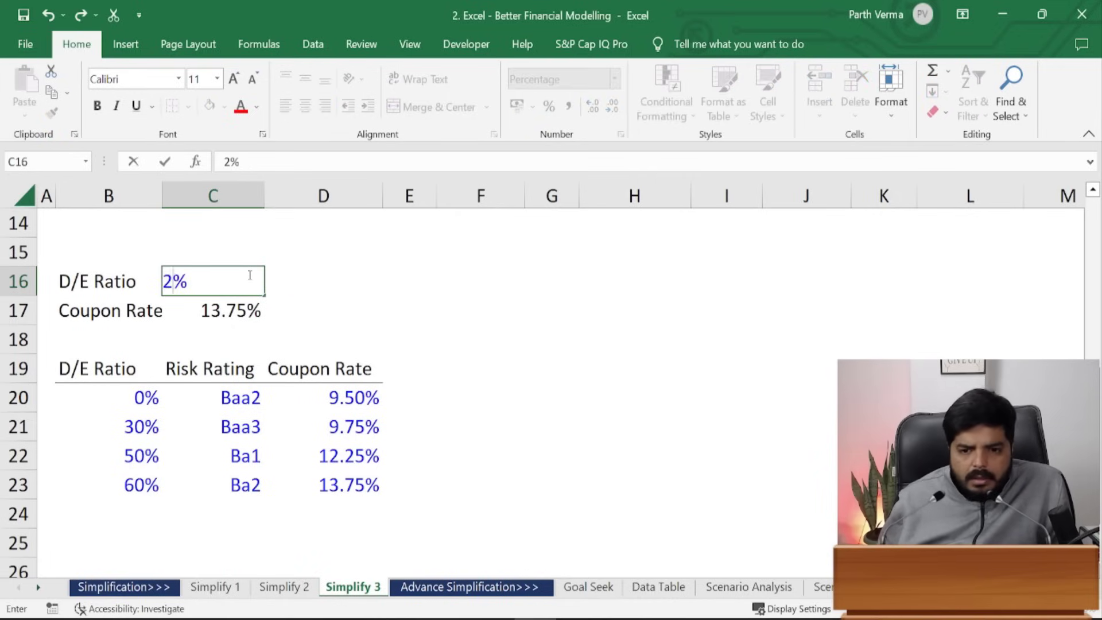
key(ctrl+Return)
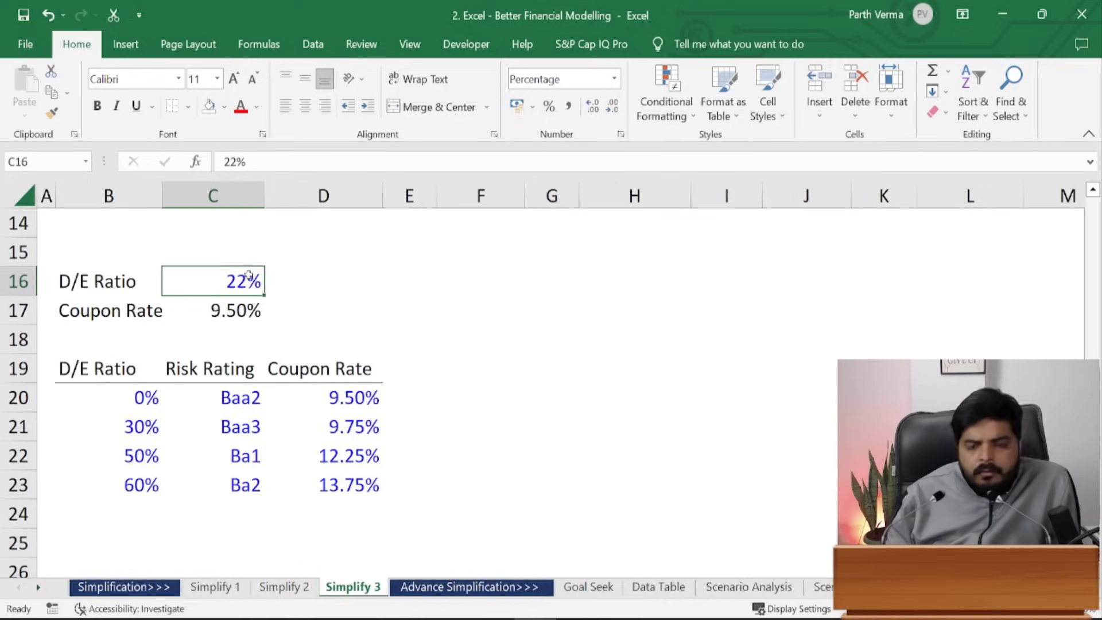
text(0)
key(ctrl+Return)
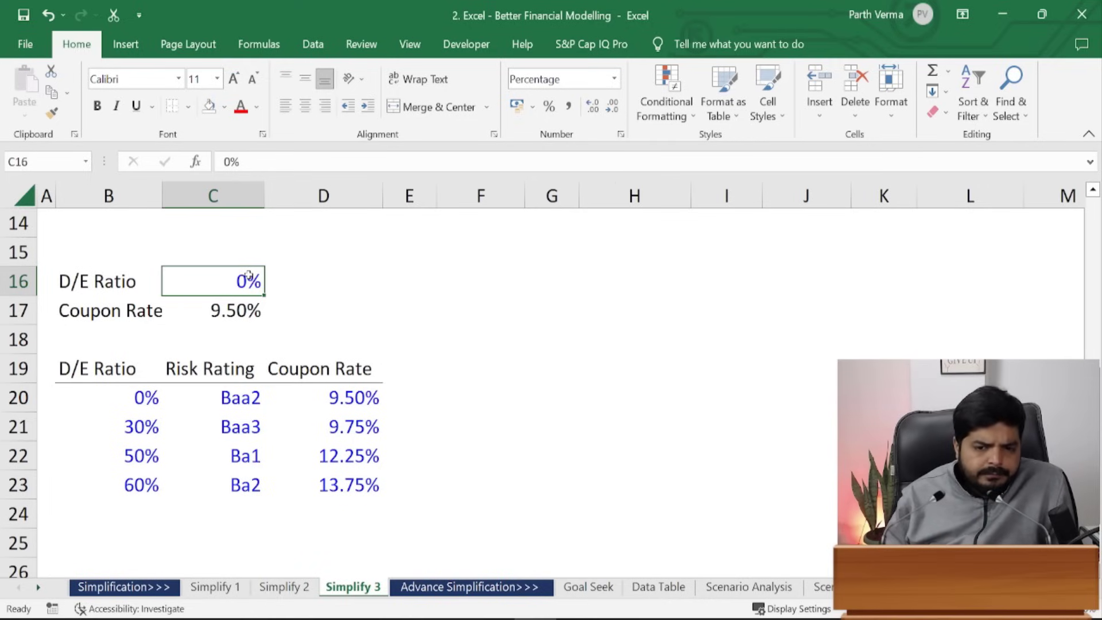
text(1)
key(ctrl+Return)
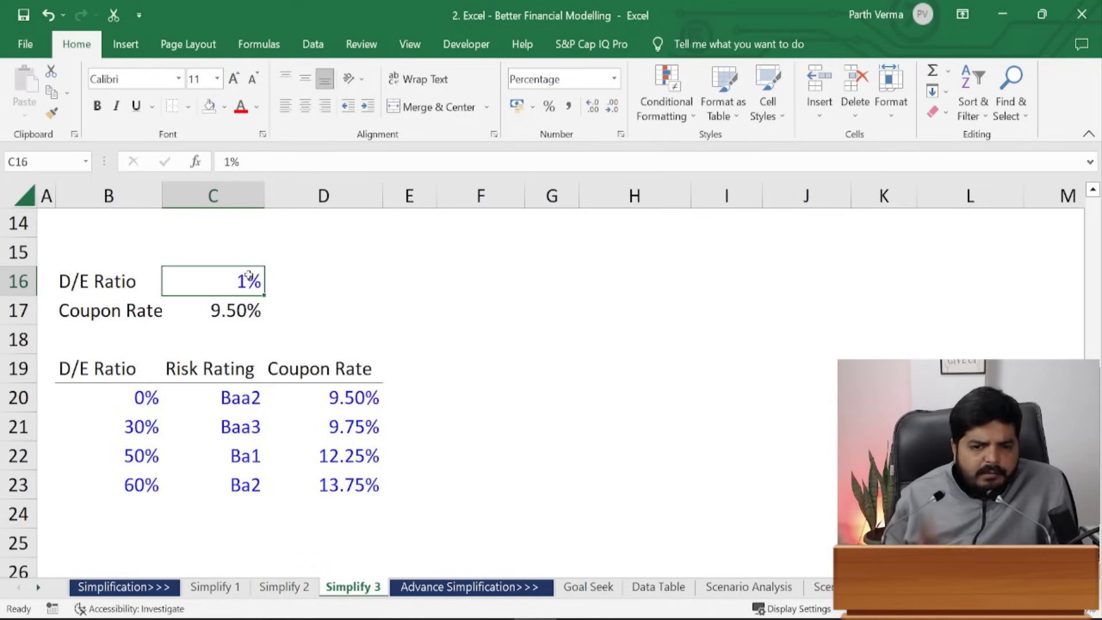
key(Up)
key(Up)
key(Up)
key(Up)
key(Up)
key(Up)
key(Up)
key(Up)
key(Up)
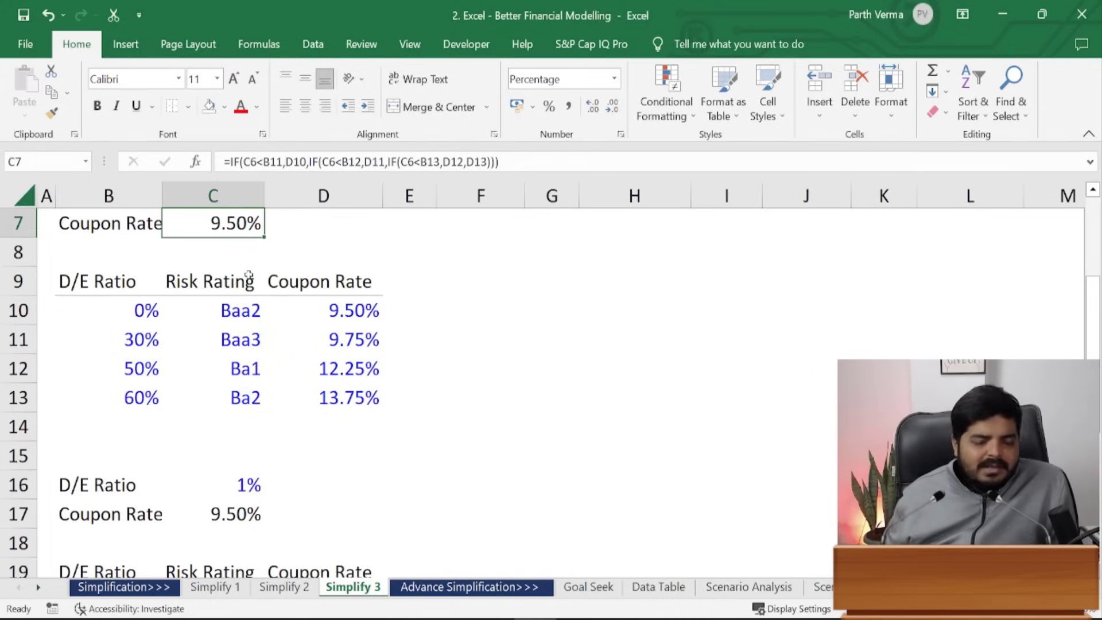
- Return C16's D/E ratio to 25%, giving a 9.50% coupon rate, and review the sheet
key(Down)
key(Down)
key(Down)
key(Down)
key(Up)
key(Down)
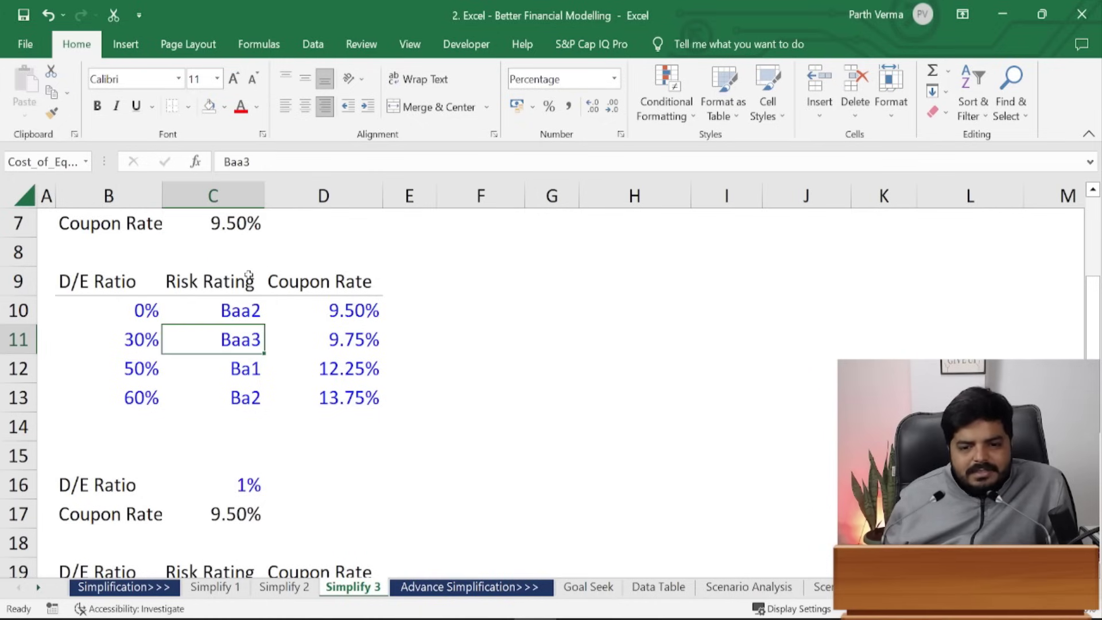
key(Down)
key(Down)
key(Down)
key(Down)
key(Down)
text(25)
key(ctrl+Return)
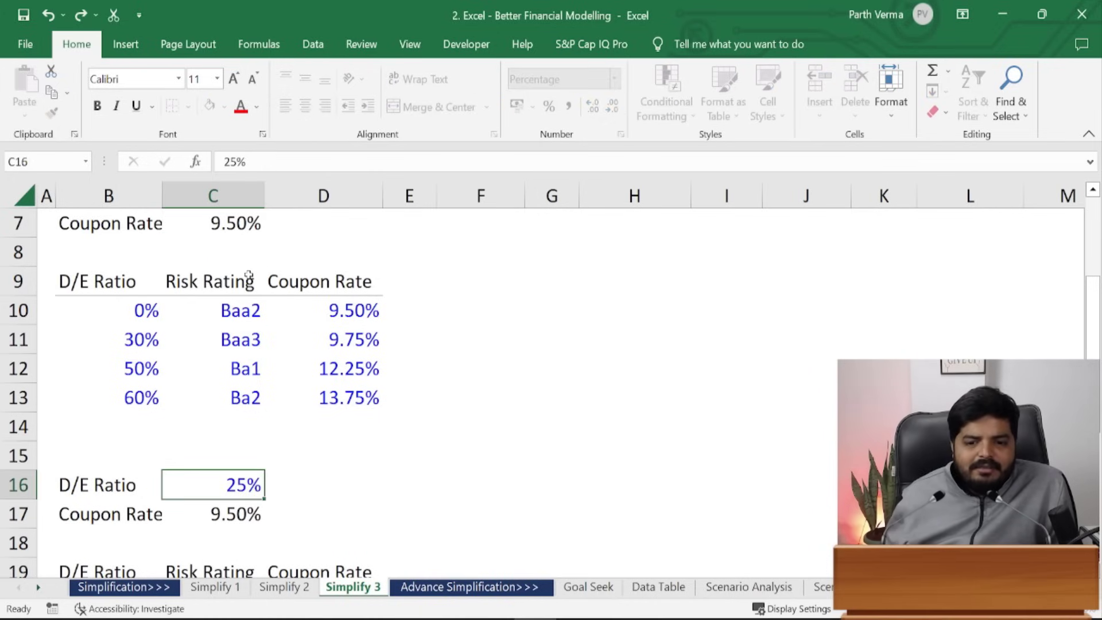
drag(1093, 338, 1054, 246)
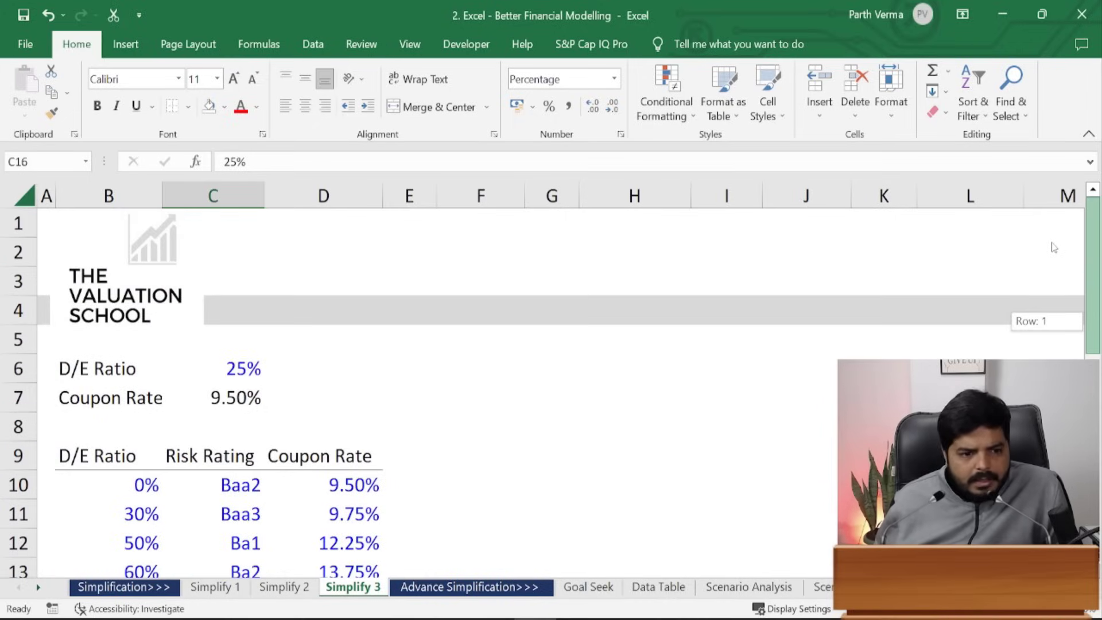
drag(1054, 247, 1052, 242)
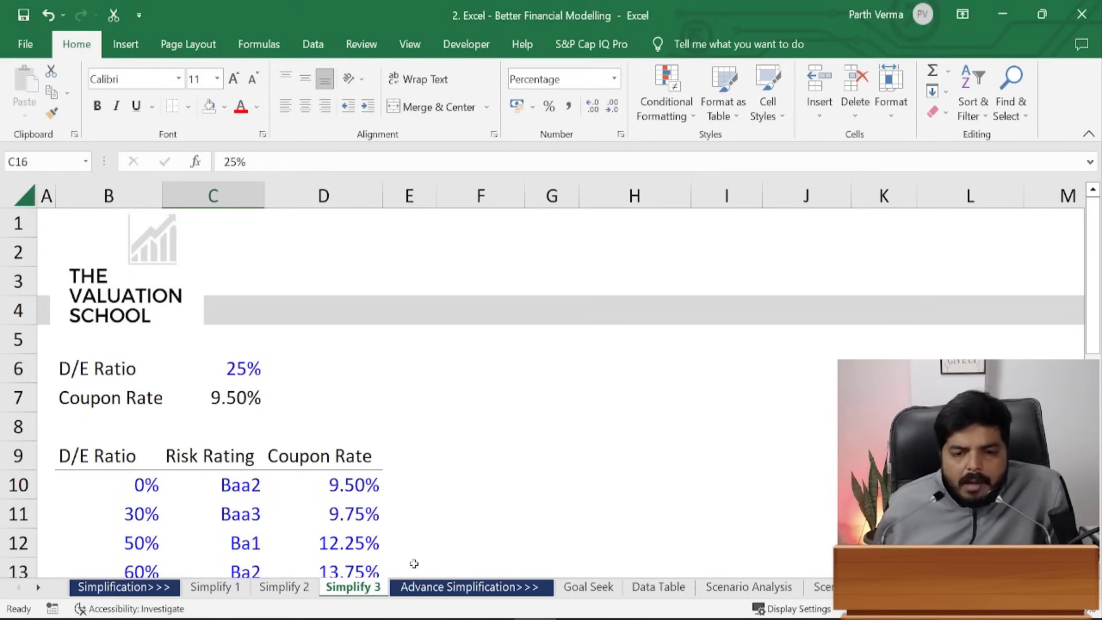
drag(1093, 304, 1093, 412)
drag(1093, 330, 1093, 409)
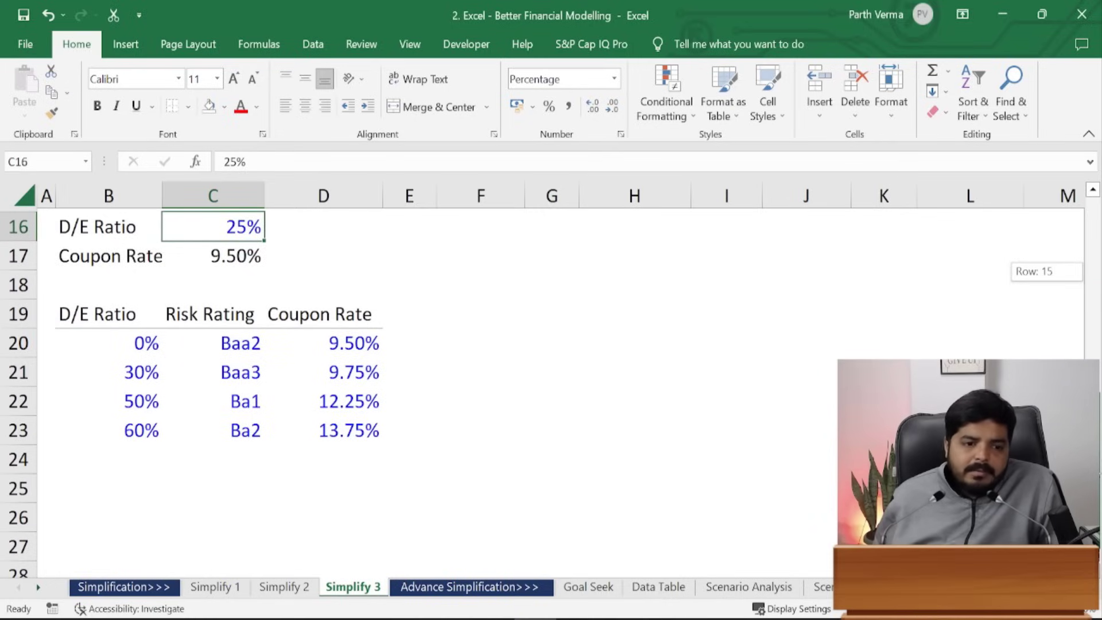
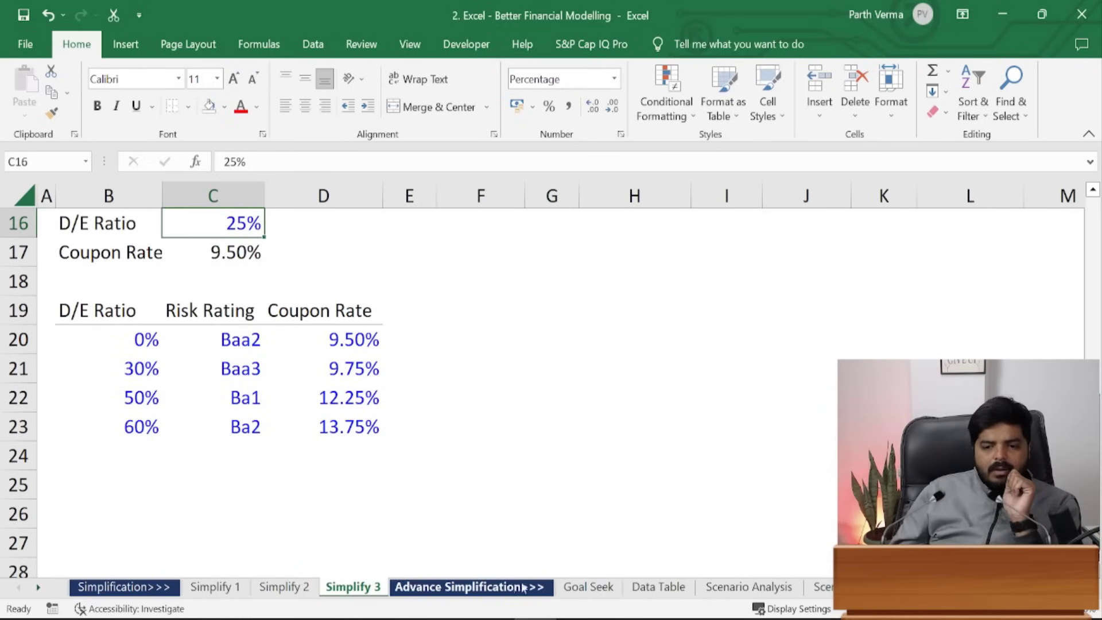
- Switch to the 'Advance Simplification>>>' section title sheet
click(550, 586)
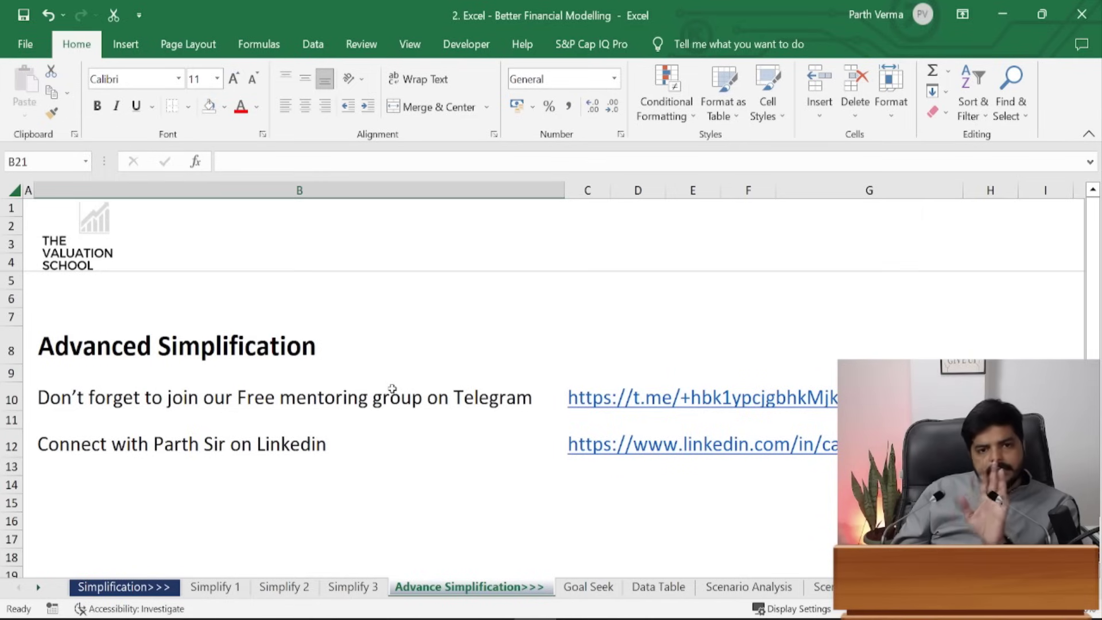
- Open the Goal Seek sheet and review the model, ending on Gross Profit 9,570 and cell D13
click(454, 400)
click(289, 431)
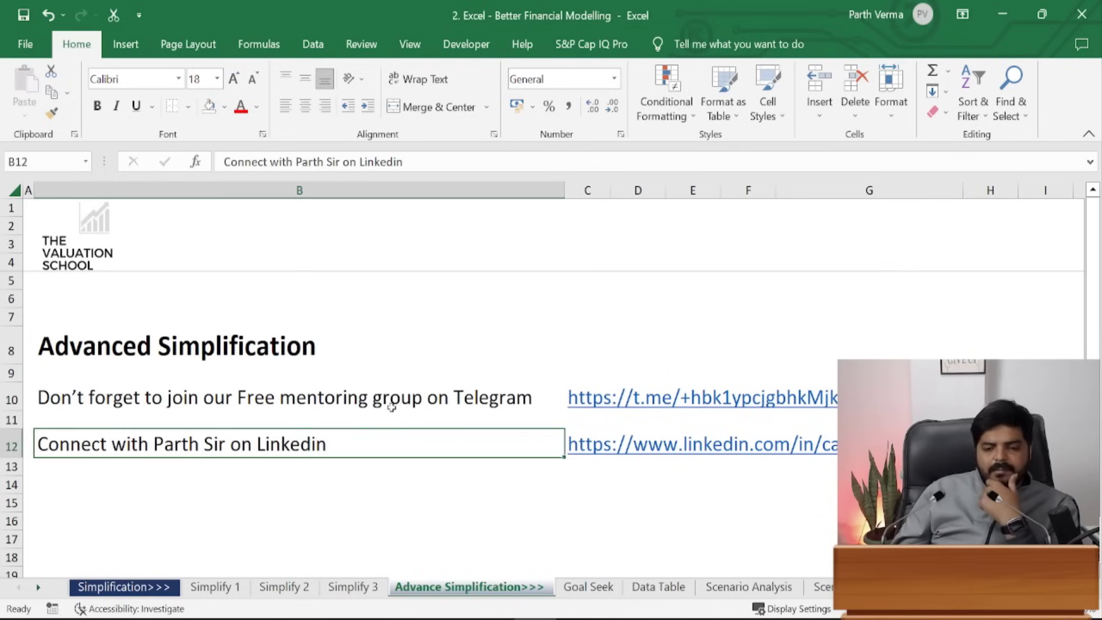
click(592, 585)
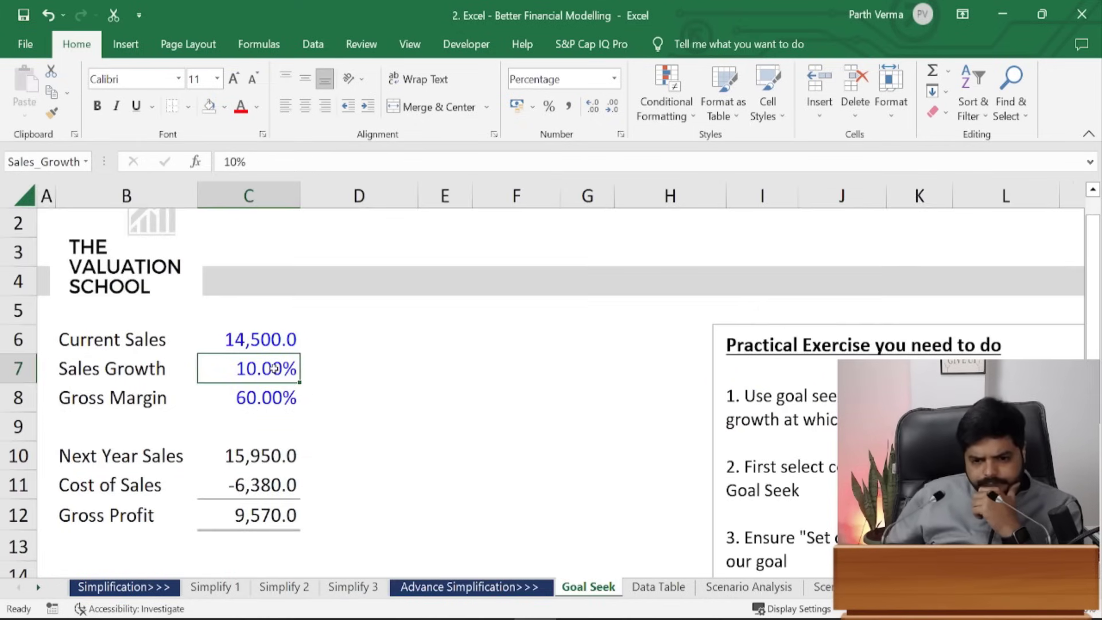
click(340, 416)
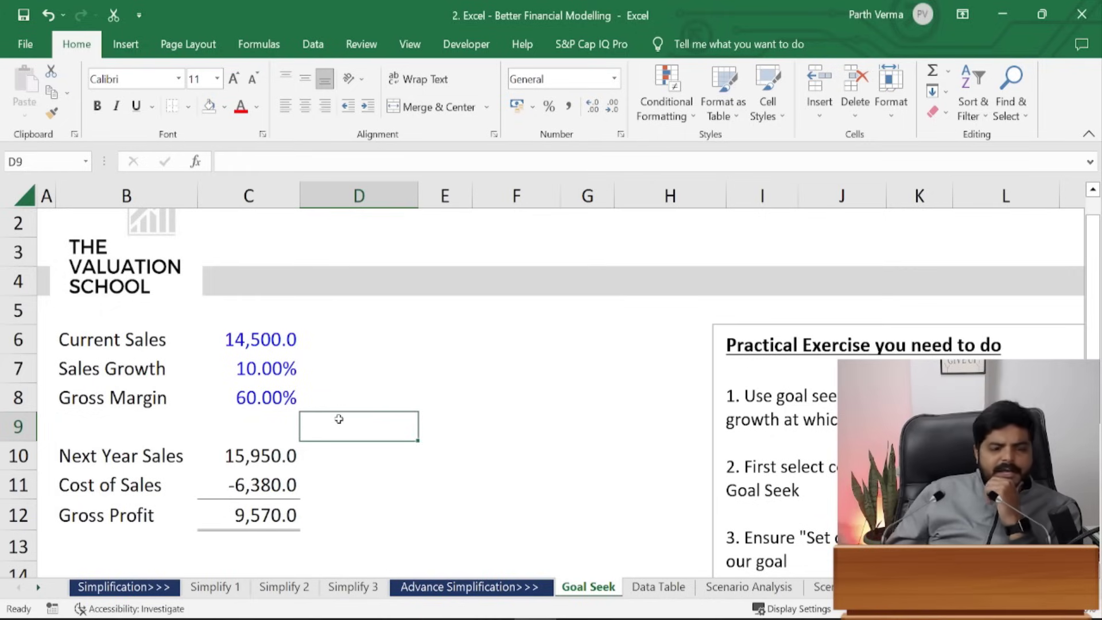
key(Up)
key(Up)
key(Up)
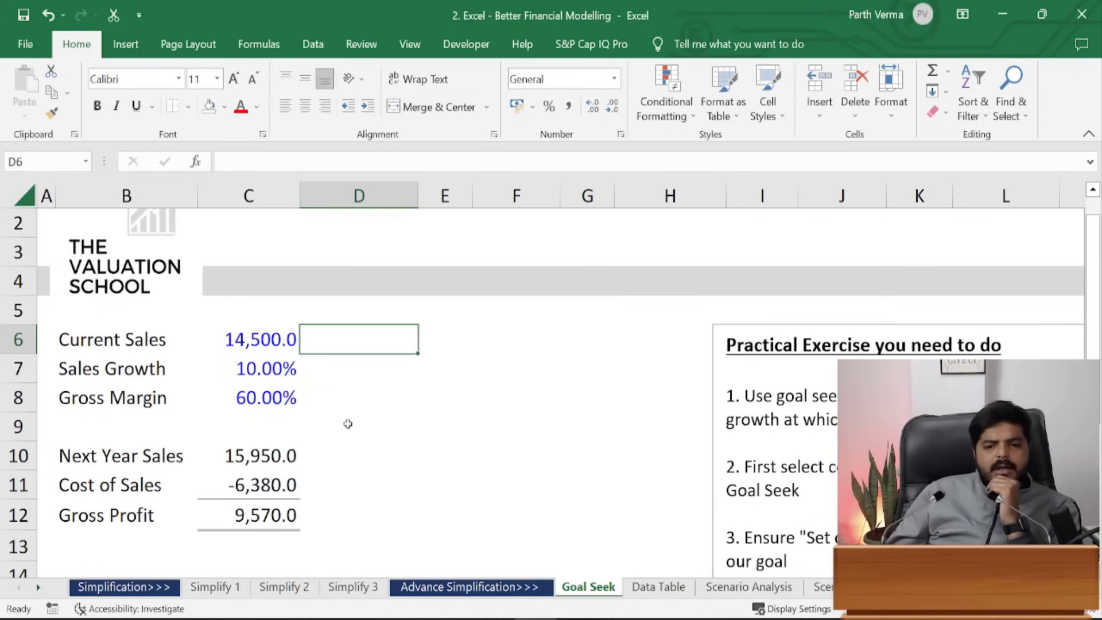
click(292, 520)
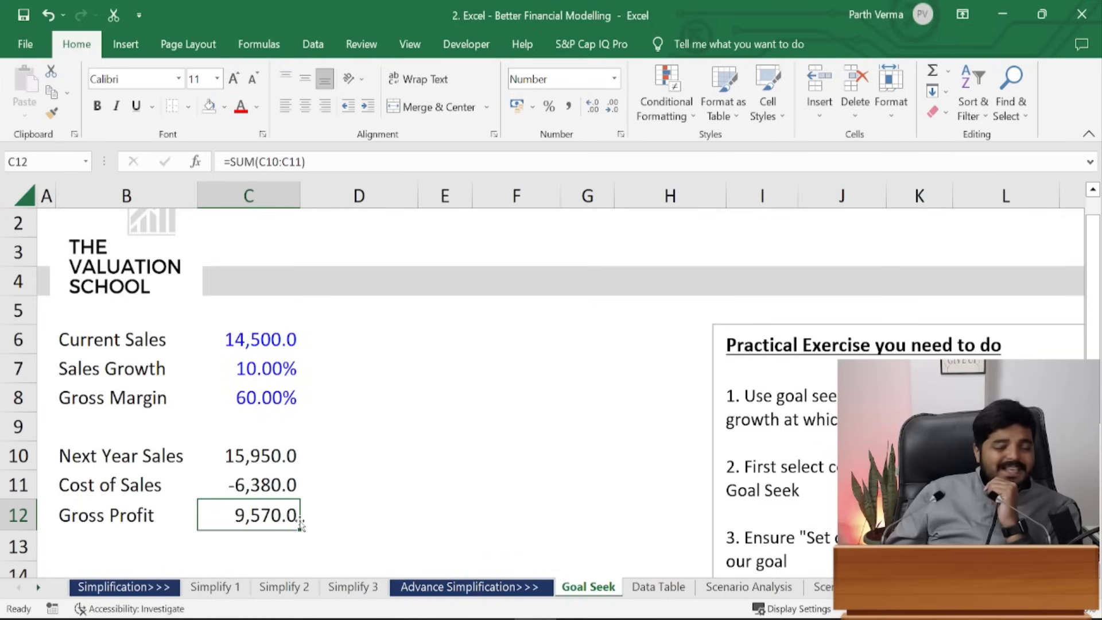
click(364, 535)
text(197)
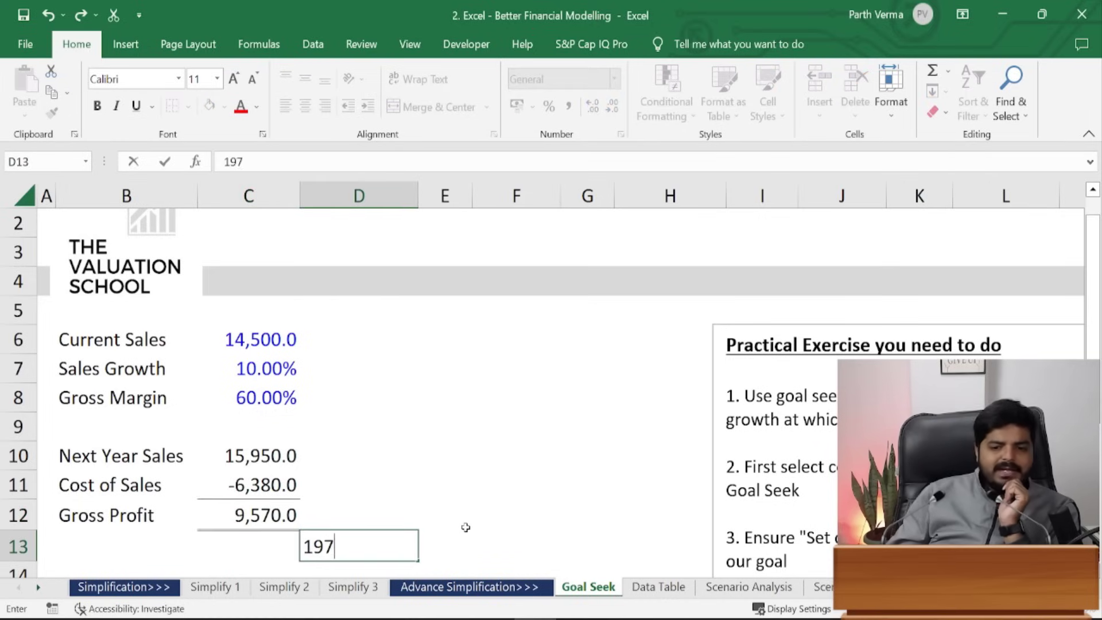
key(BackSpace)
text(570)
key(ctrl+Return)
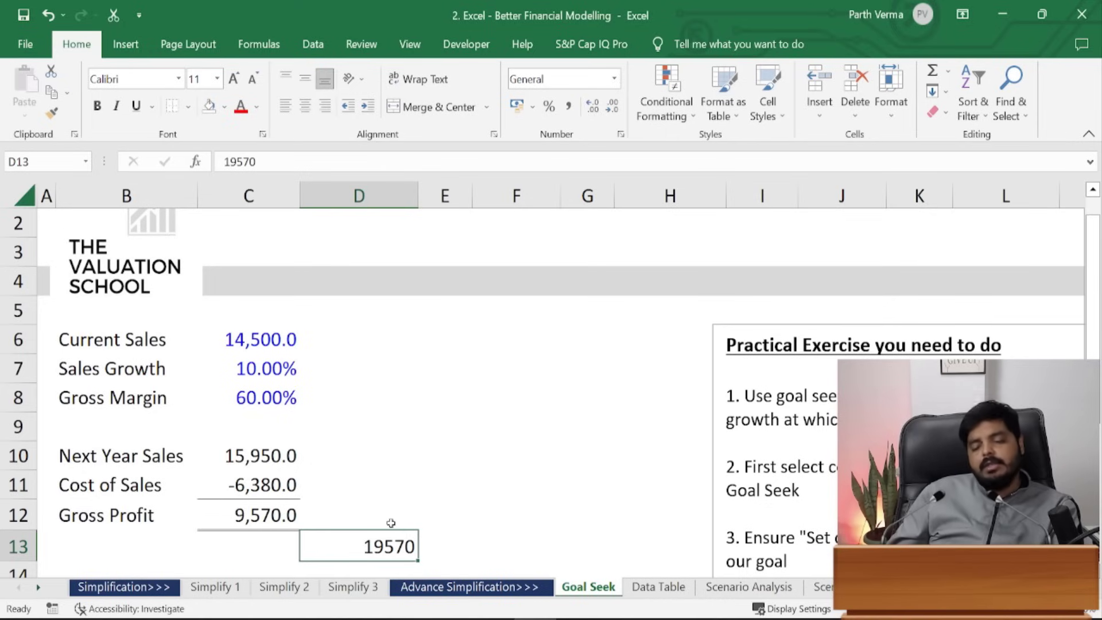
click(424, 516)
click(409, 547)
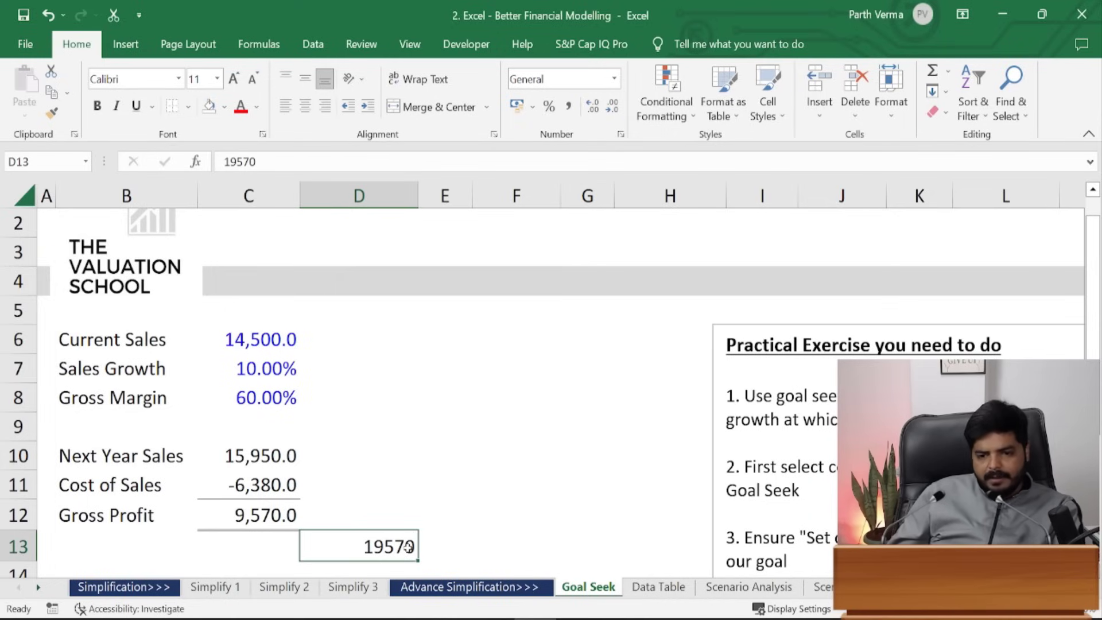
right_click(408, 546)
click(375, 531)
double_click(375, 533)
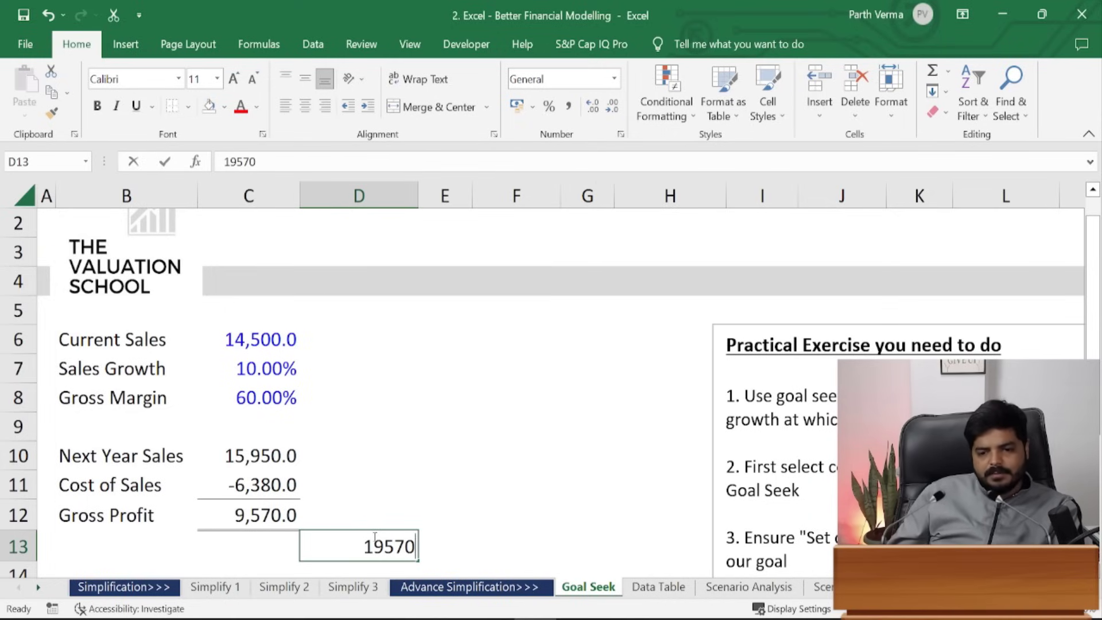
double_click(375, 537)
key(BackSpace)
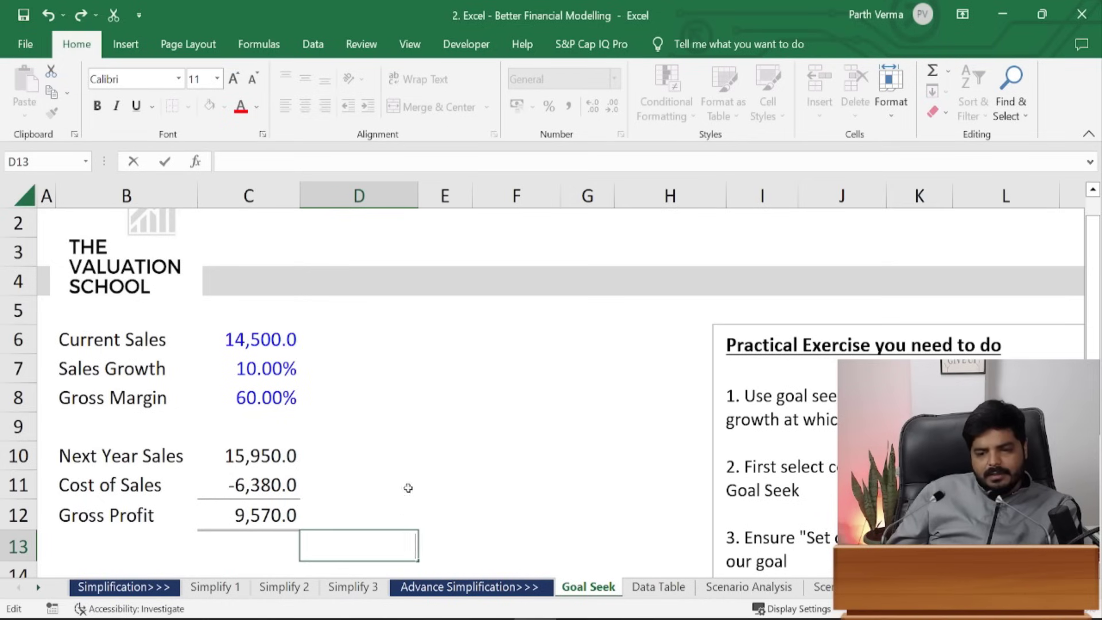
click(415, 461)
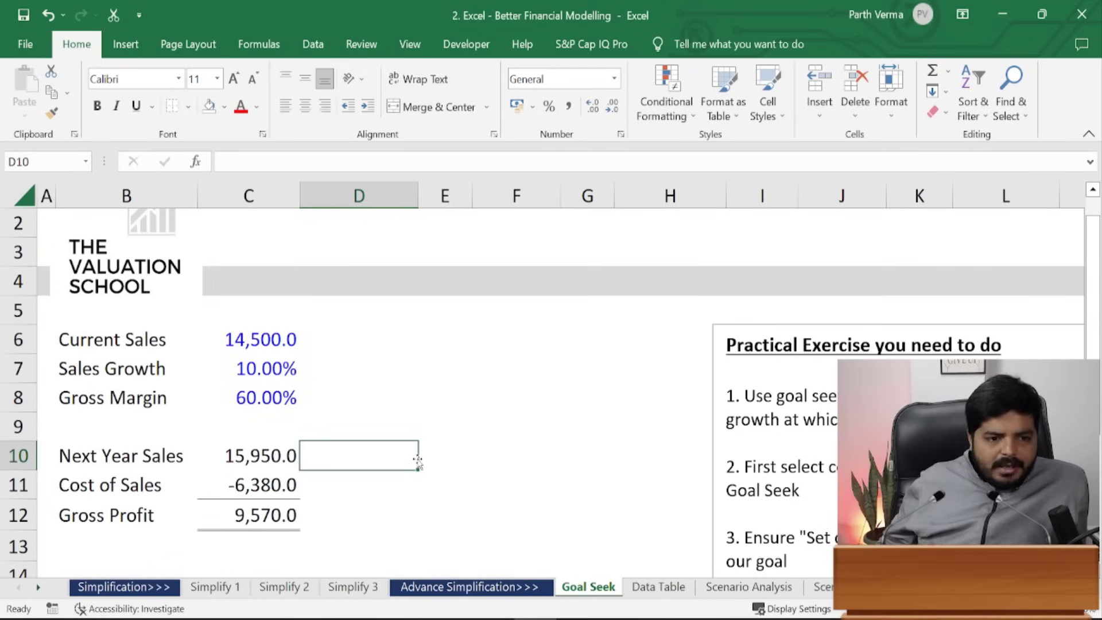
click(253, 515)
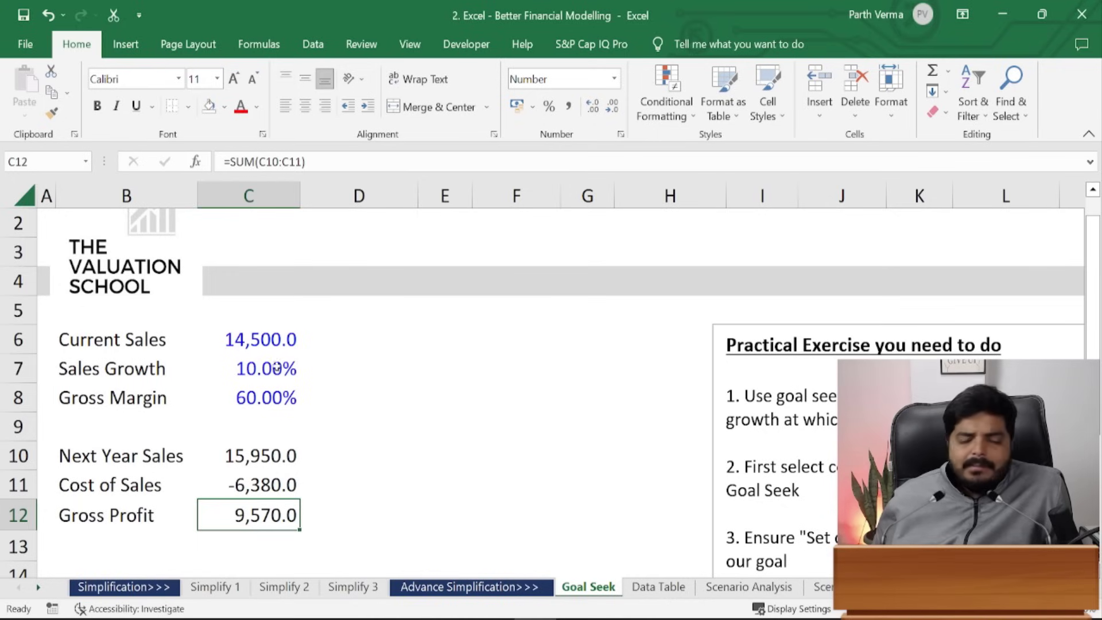
click(398, 366)
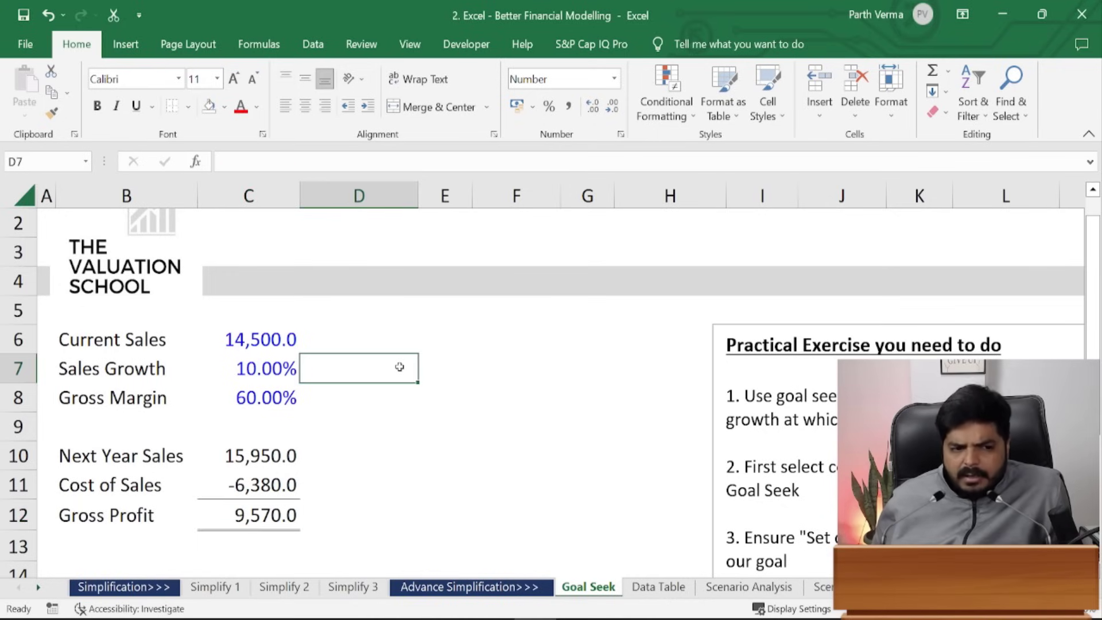
click(490, 417)
click(407, 390)
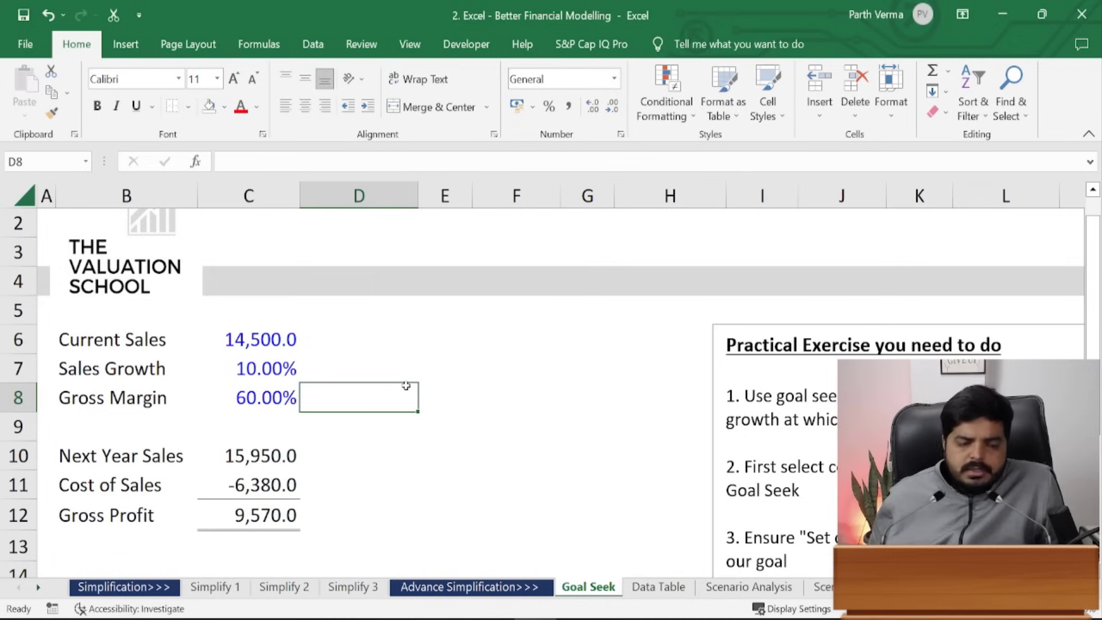
- Goal Seek Gross Profit C12 to 19570 by changing Sales Growth C7, accepting 124.94%
key(alt)
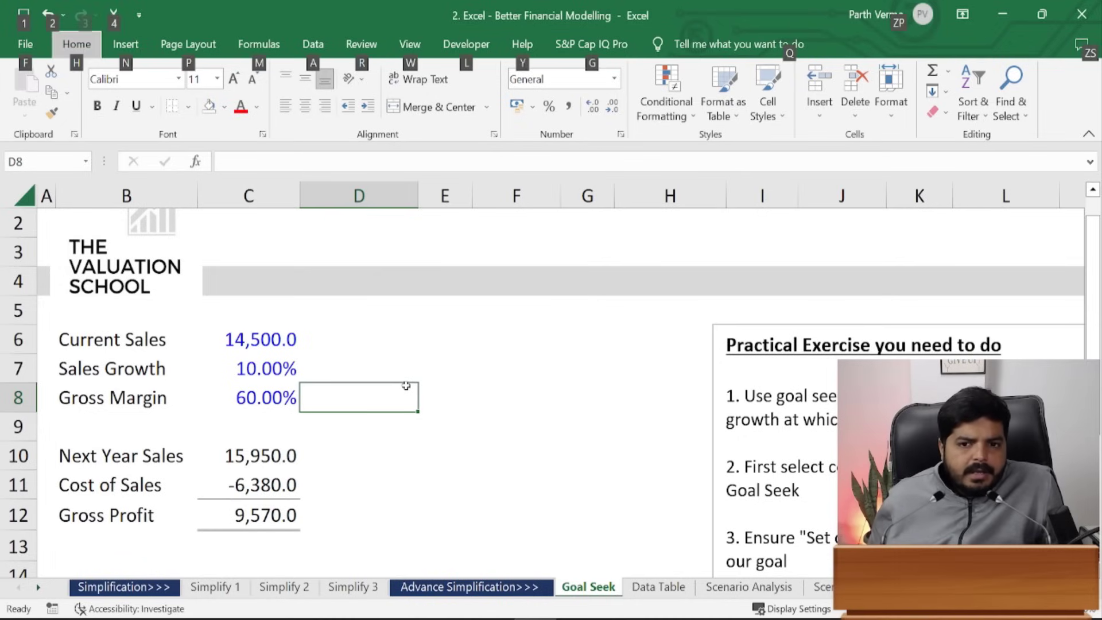
key(a)
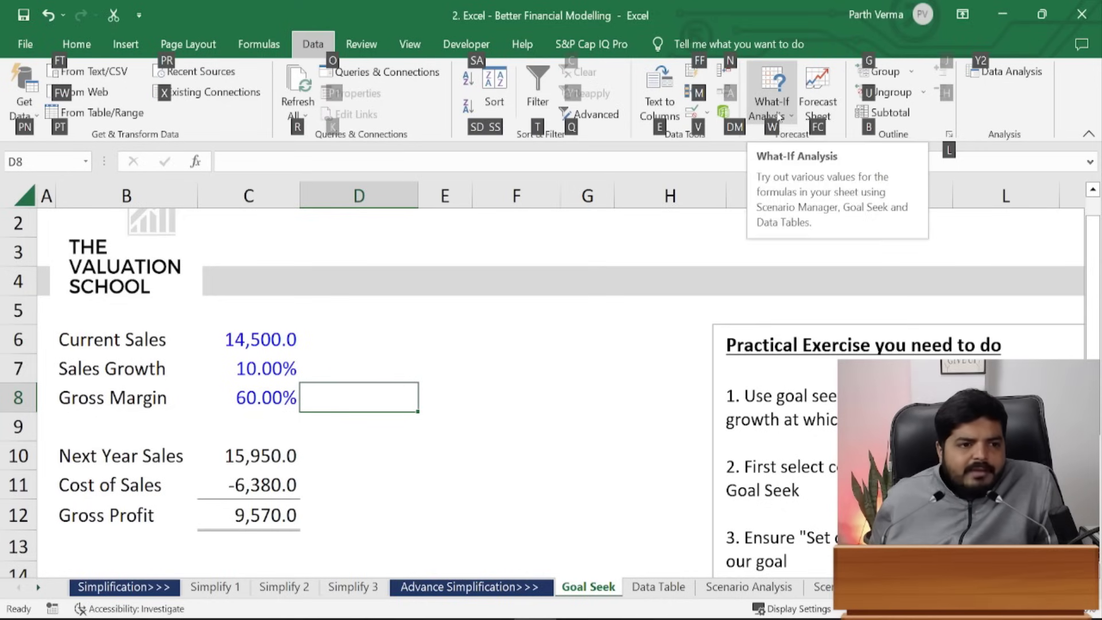
key(w)
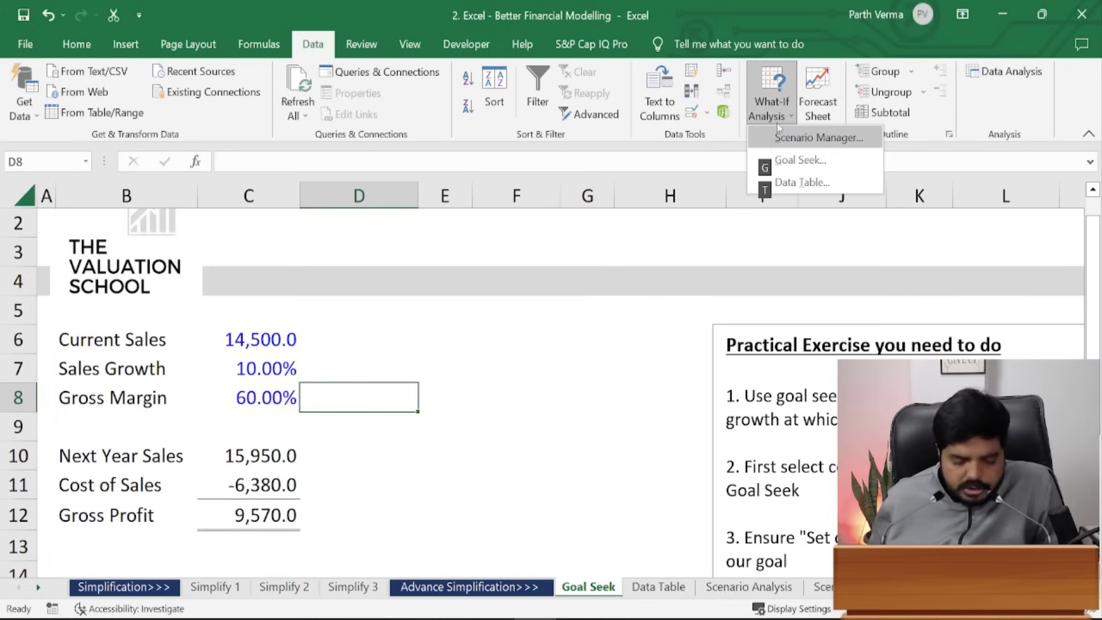
key(g)
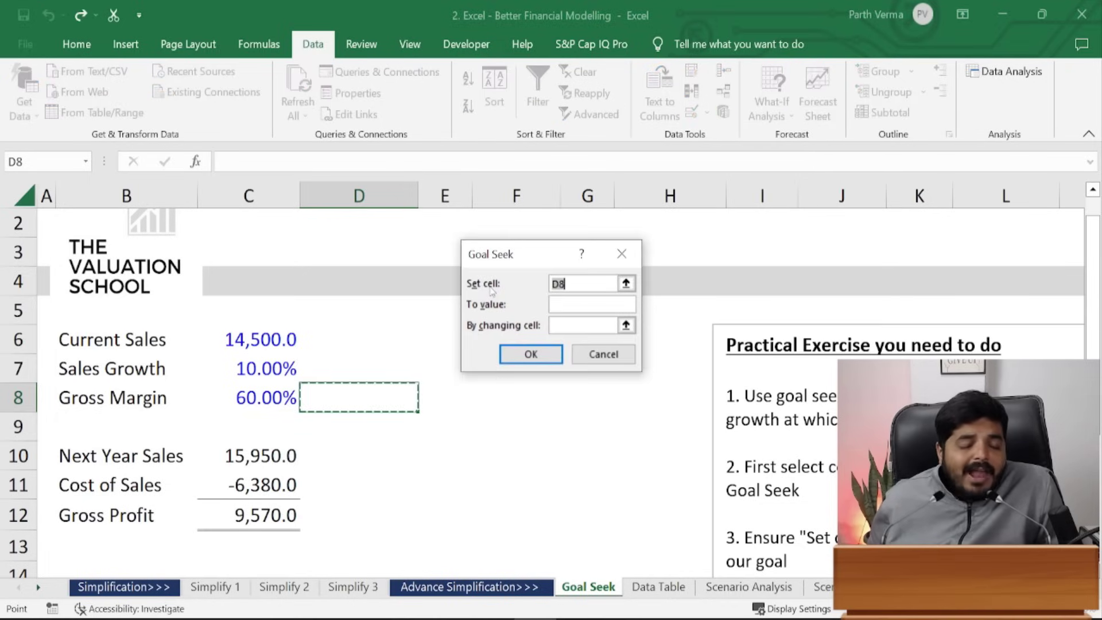
click(250, 519)
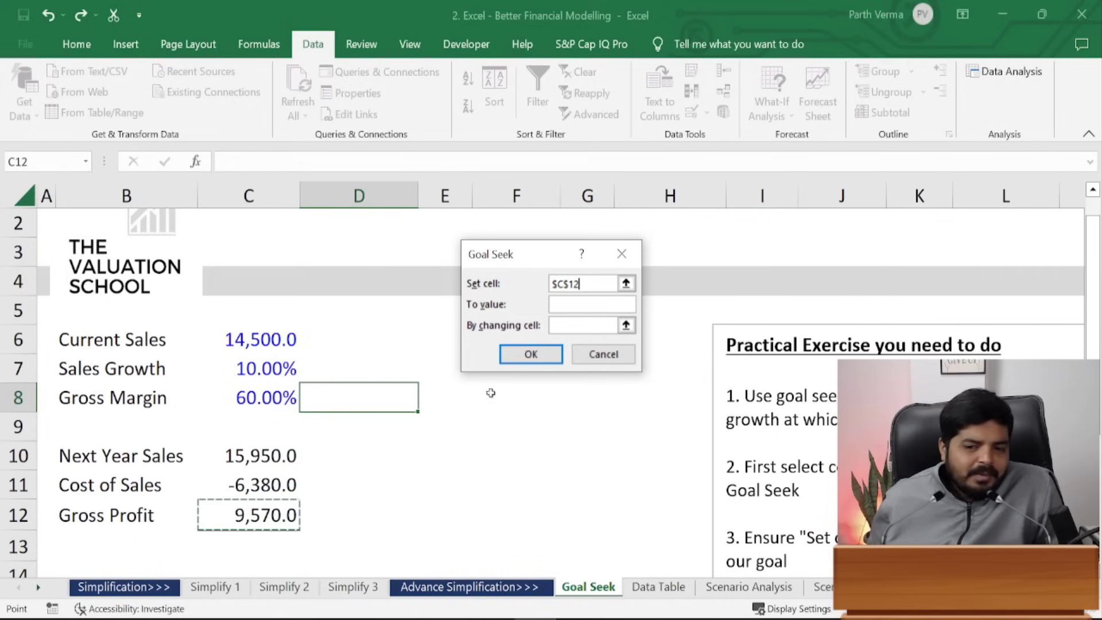
click(571, 305)
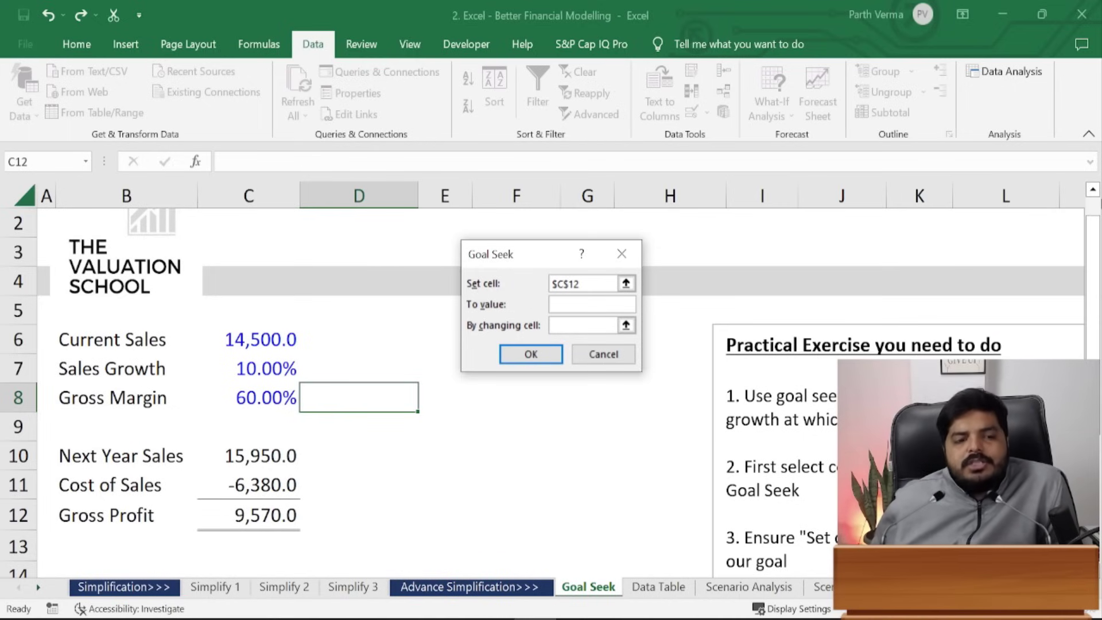
text(19570)
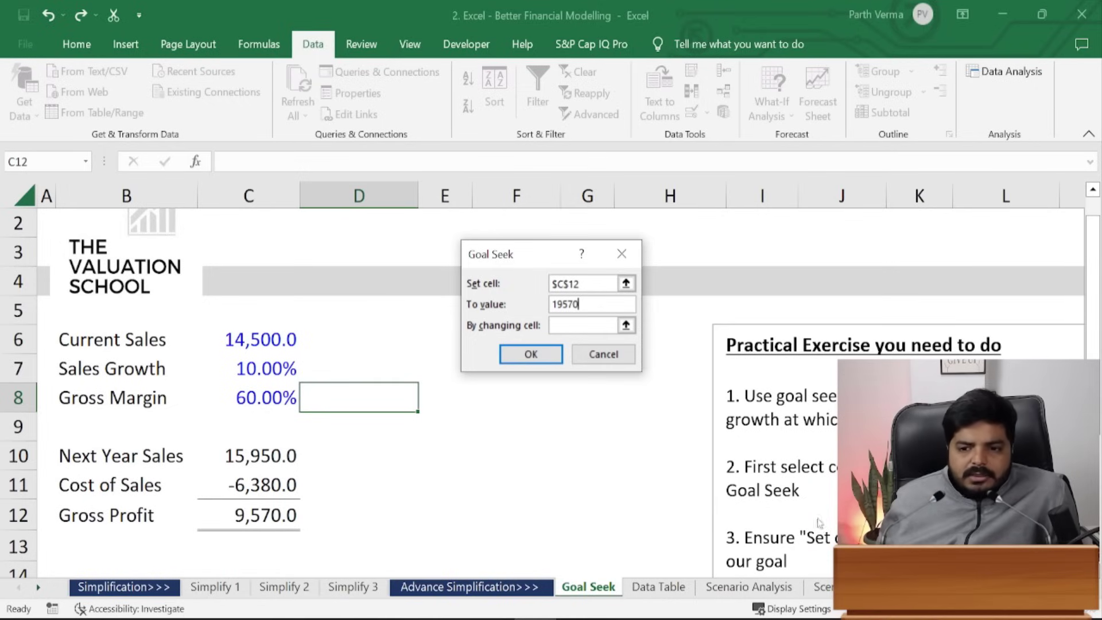
click(580, 325)
click(260, 373)
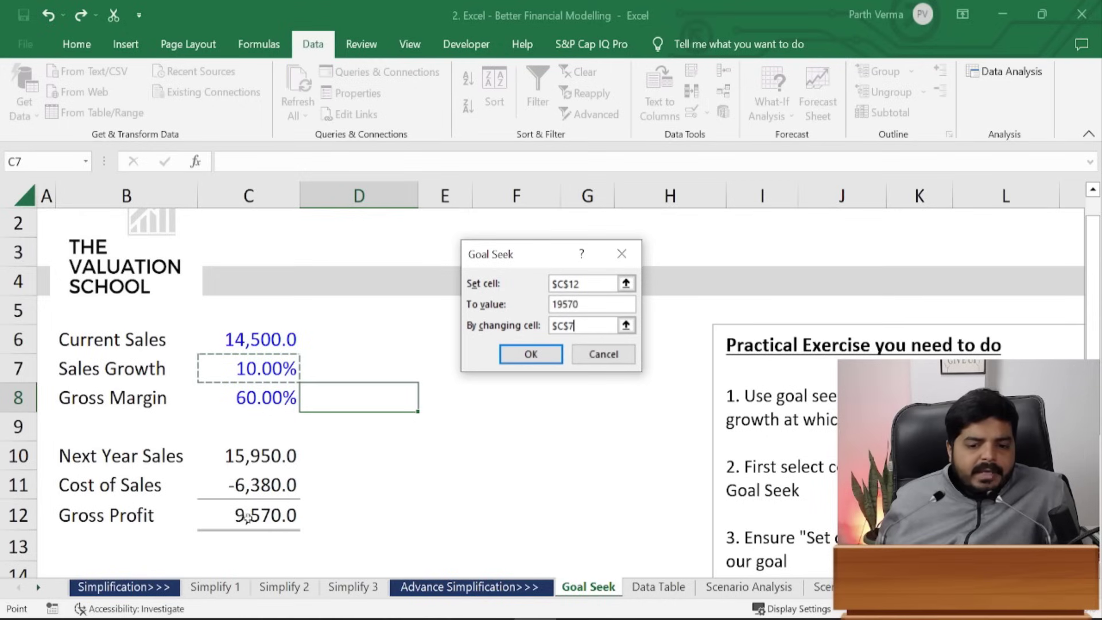
click(558, 354)
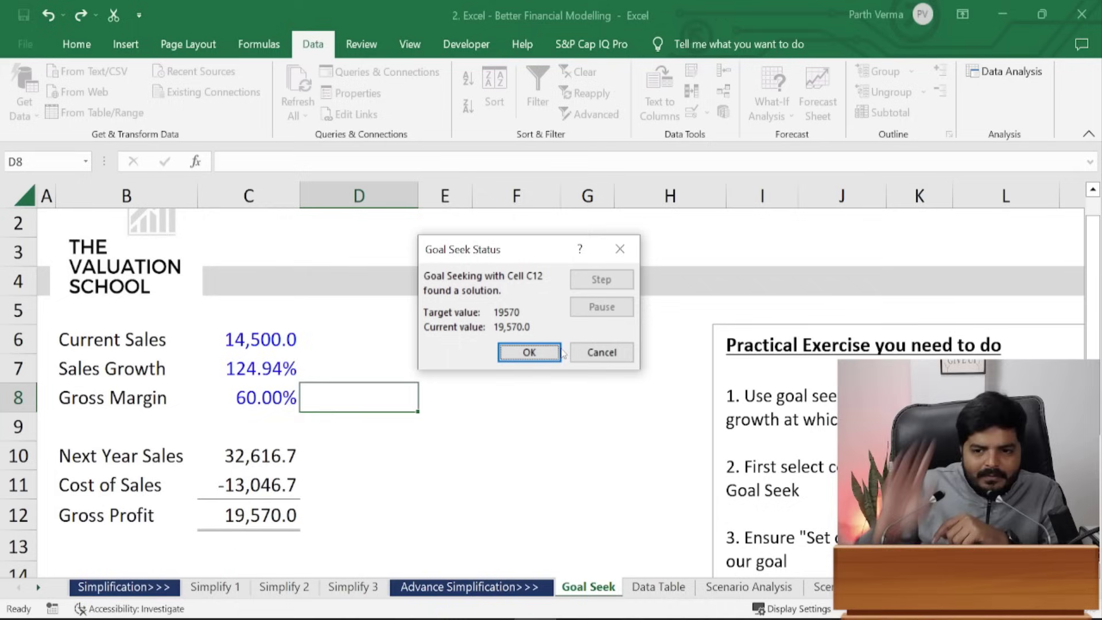
click(531, 352)
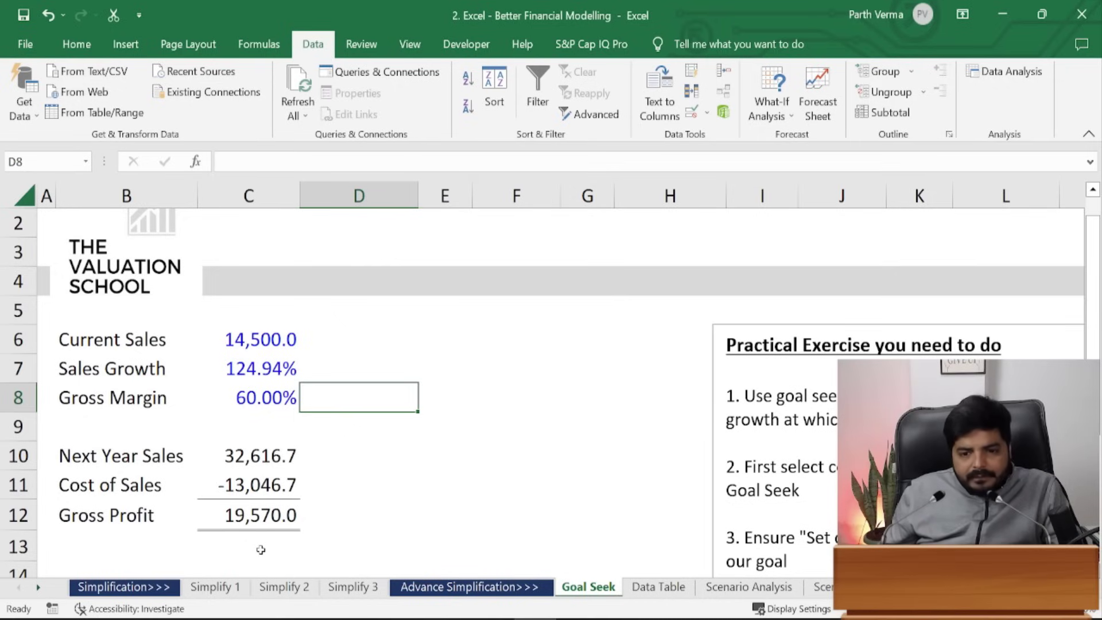
- Undo the 124.94% Sales Growth result, restoring the original inputs
key(ctrl+z)
key(alt)
key(a)
key(w)
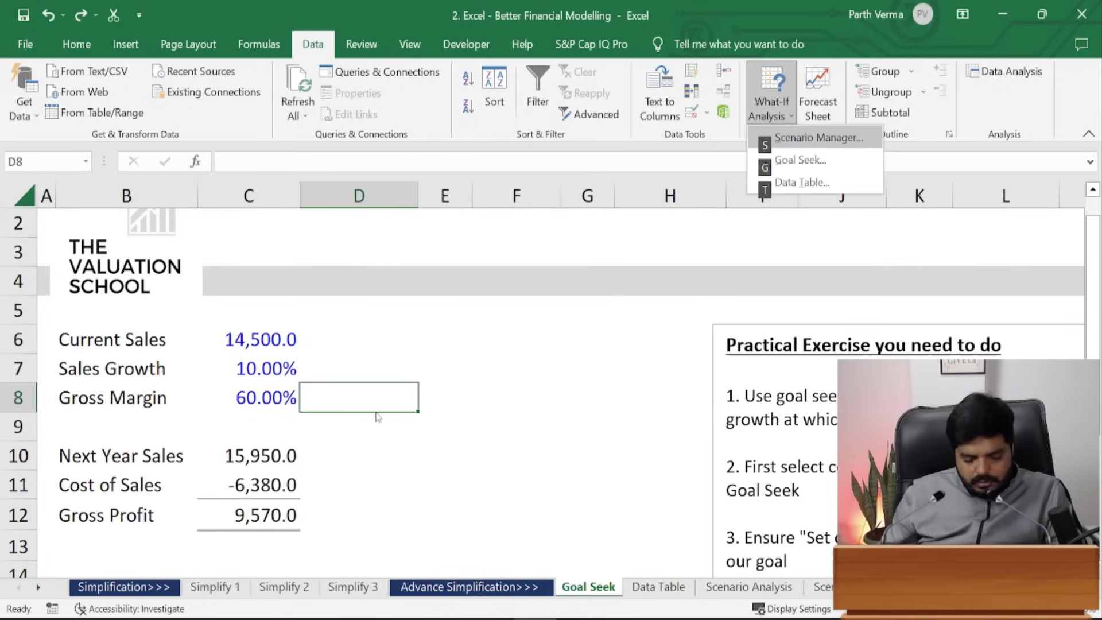
key(g)
key(Escape)
- Goal Seek C12 to 12000 via Gross Margin C8 (75.24%), then cancel the result
key(alt)
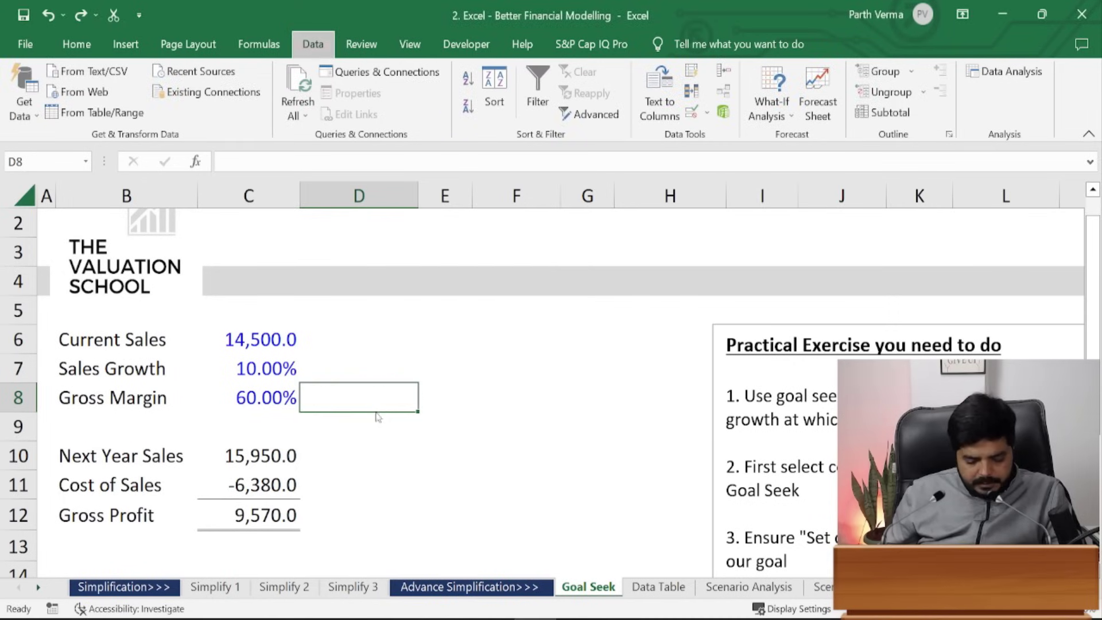
key(a)
key(w)
key(g)
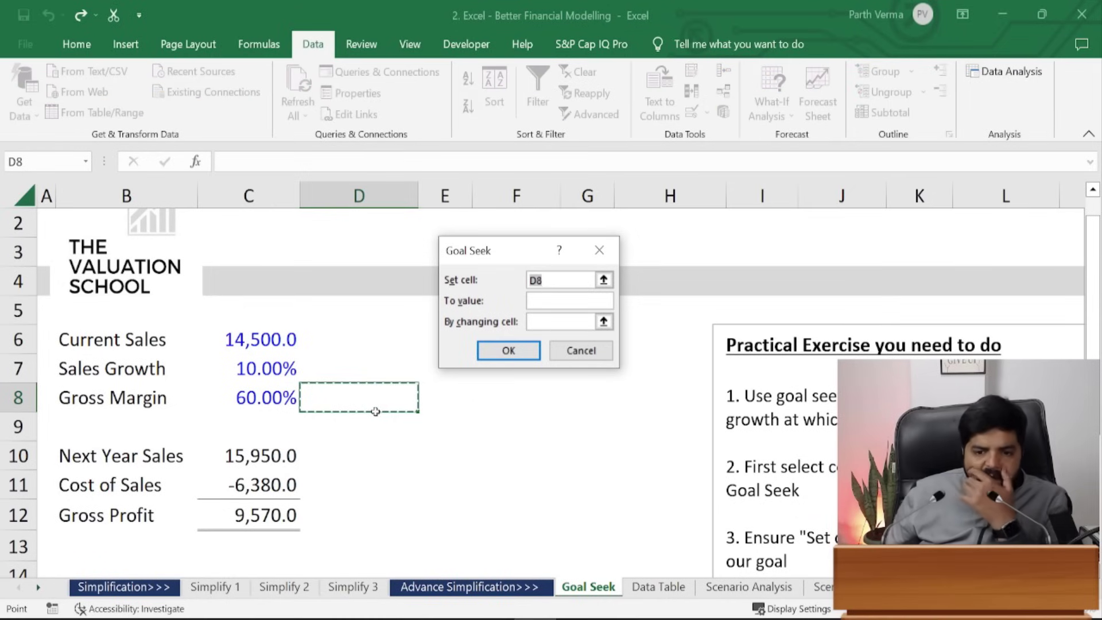
click(254, 515)
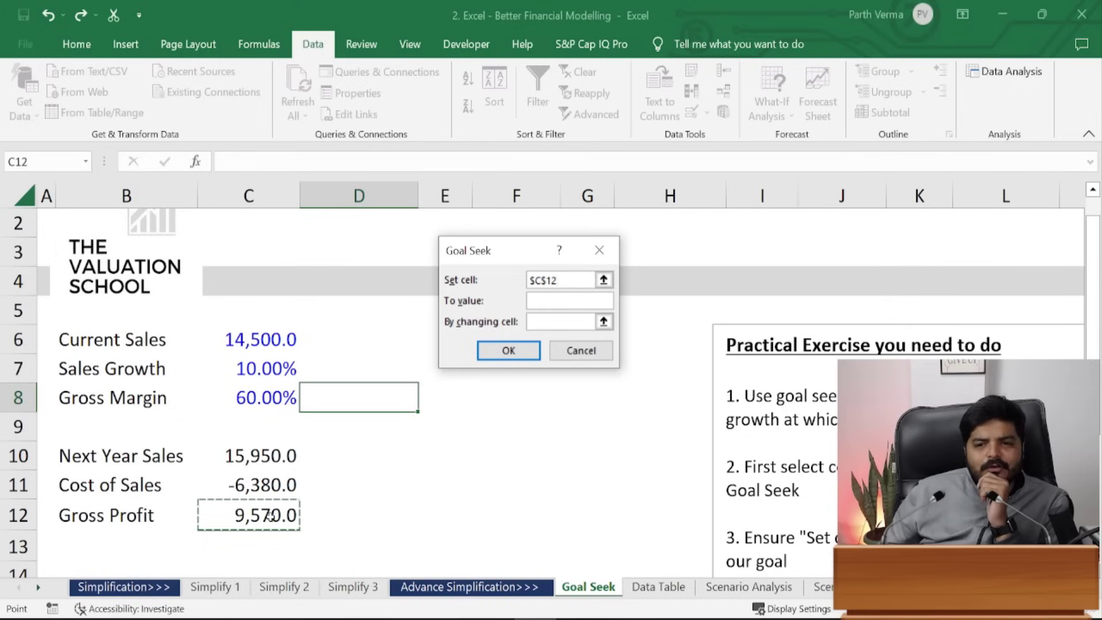
click(565, 304)
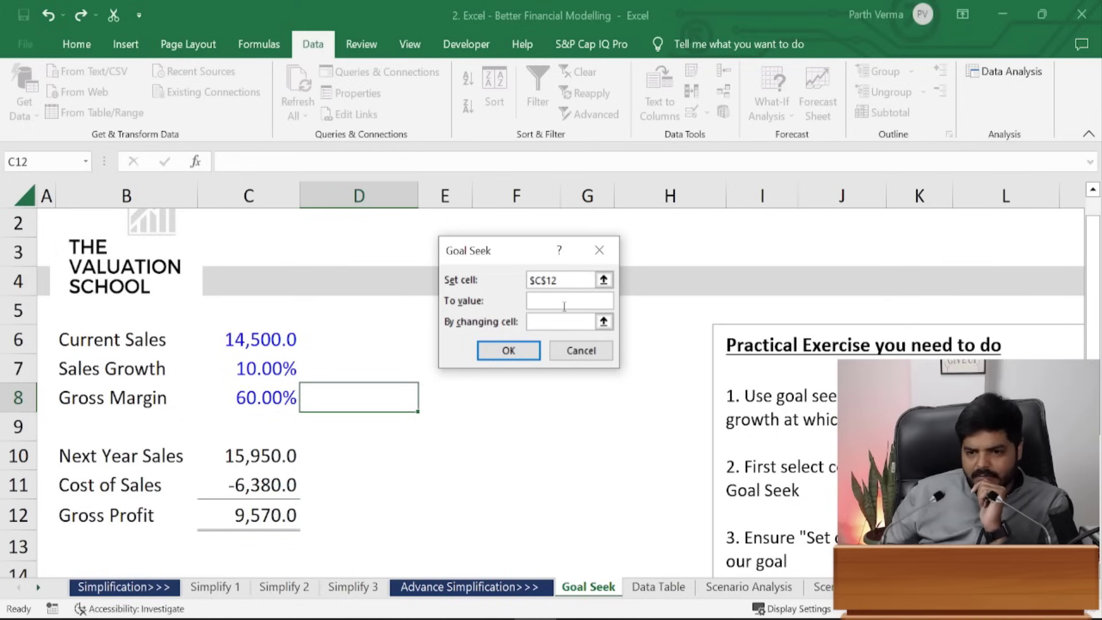
text(12000)
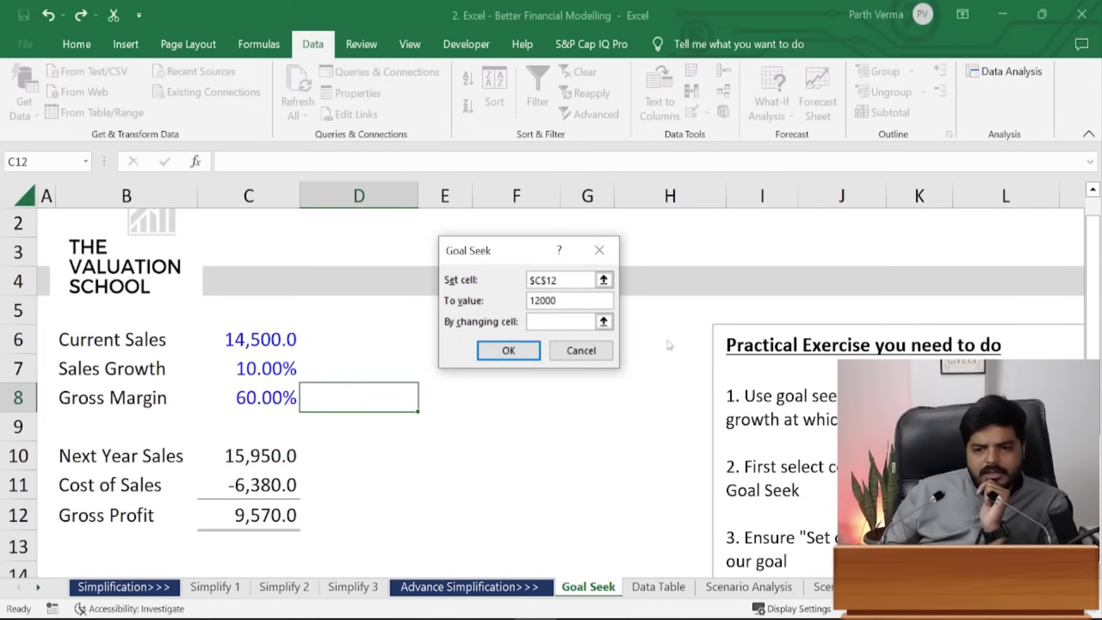
click(557, 322)
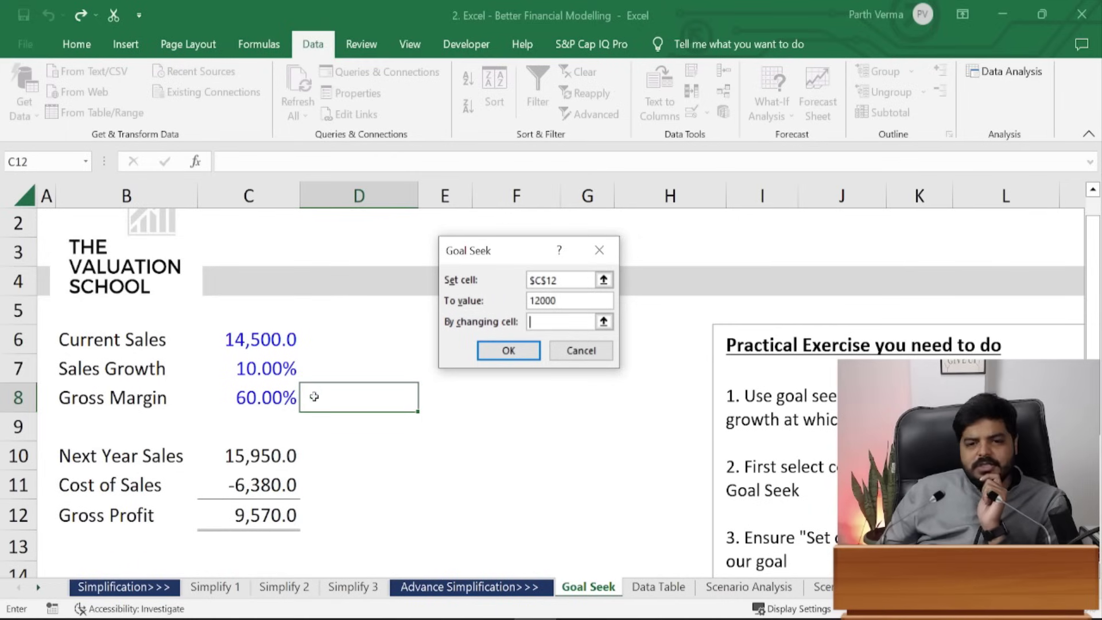
click(270, 403)
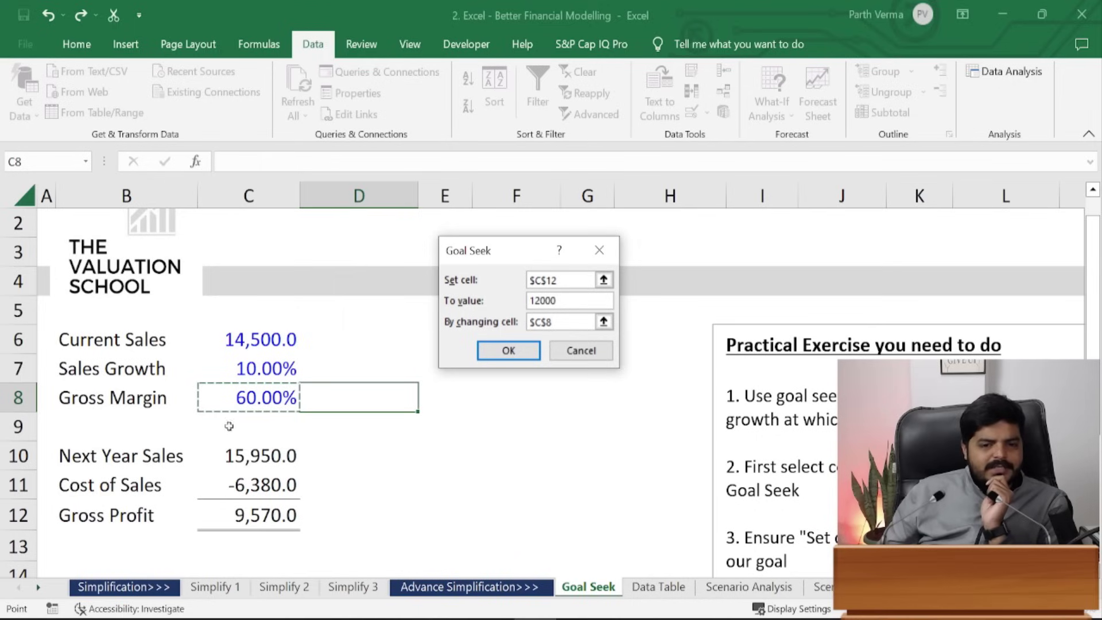
click(528, 351)
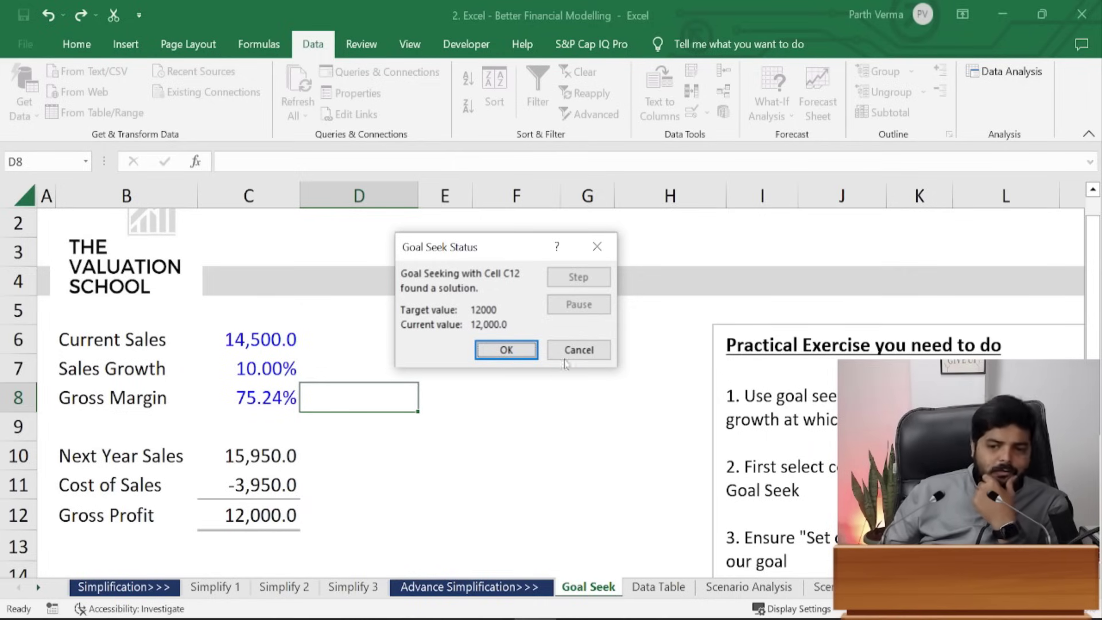
click(579, 349)
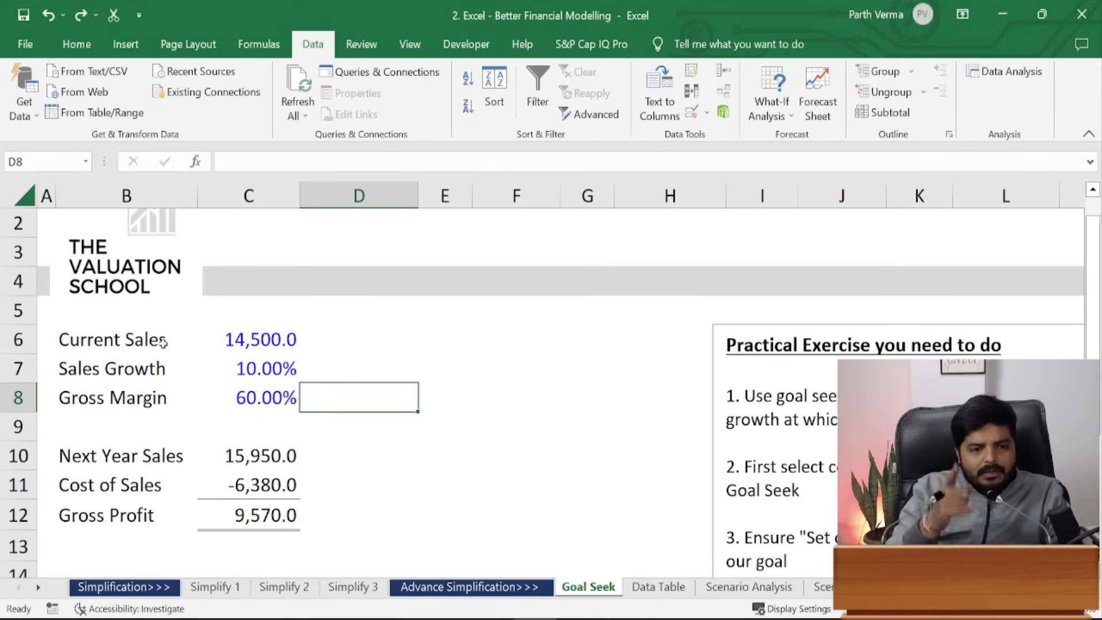
key(alt)
key(a)
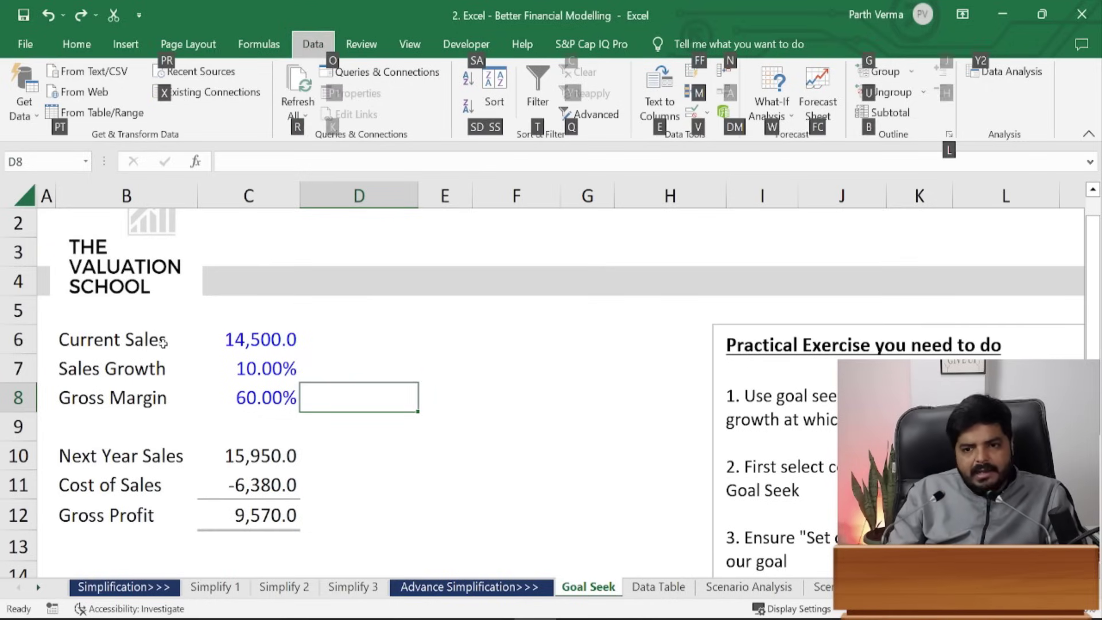
key(w)
key(g)
click(256, 519)
key(Tab)
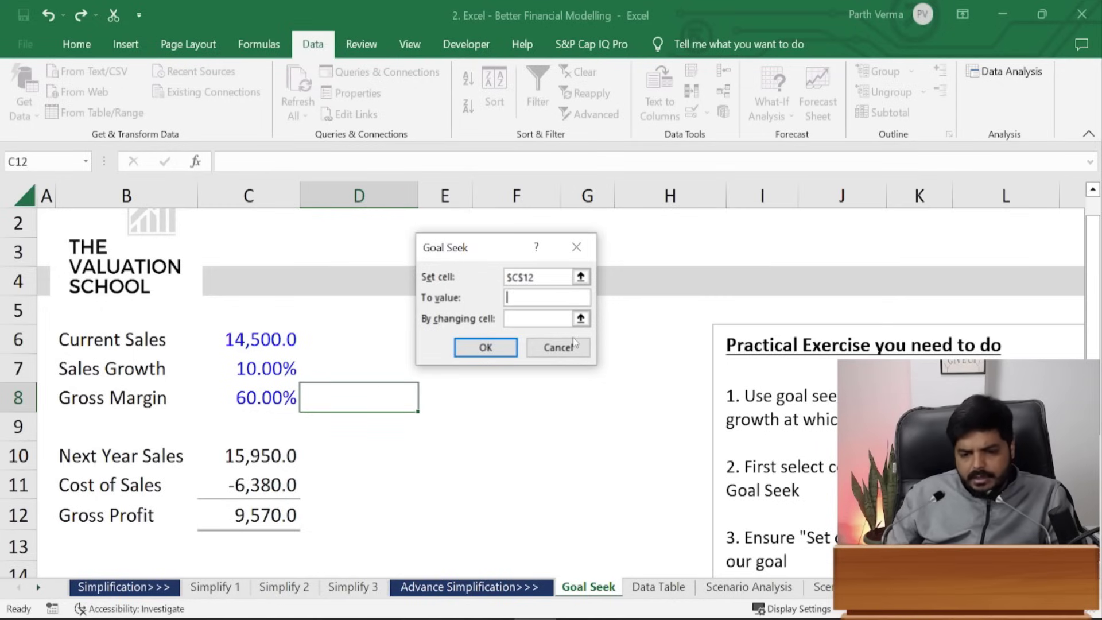
text(14)
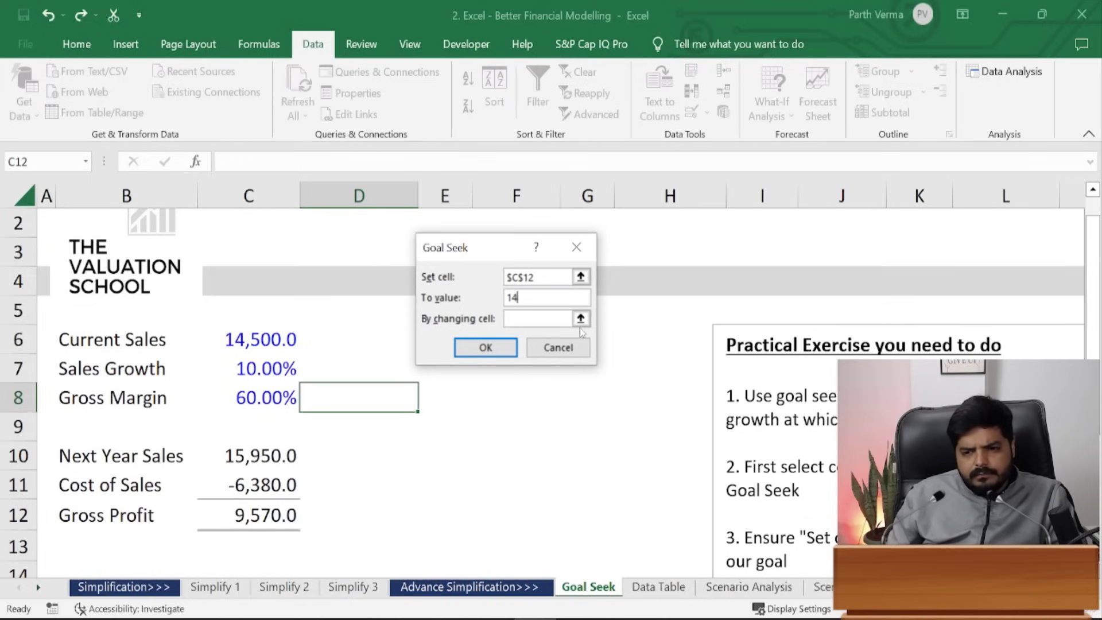
text(222)
key(Tab)
text(C7)
key(Return)
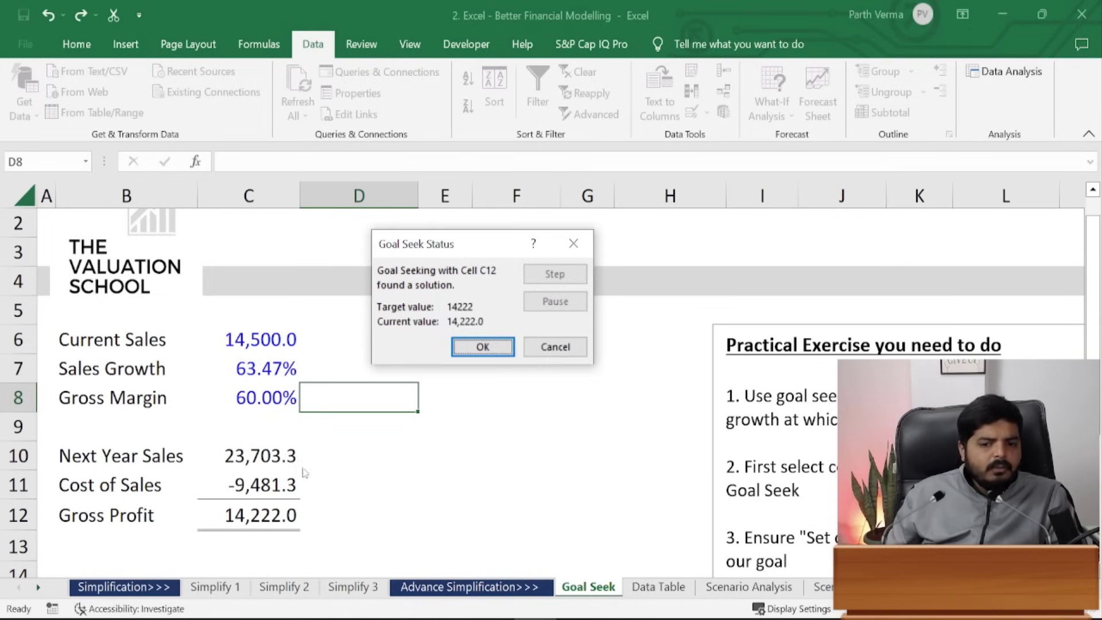
key(Escape)
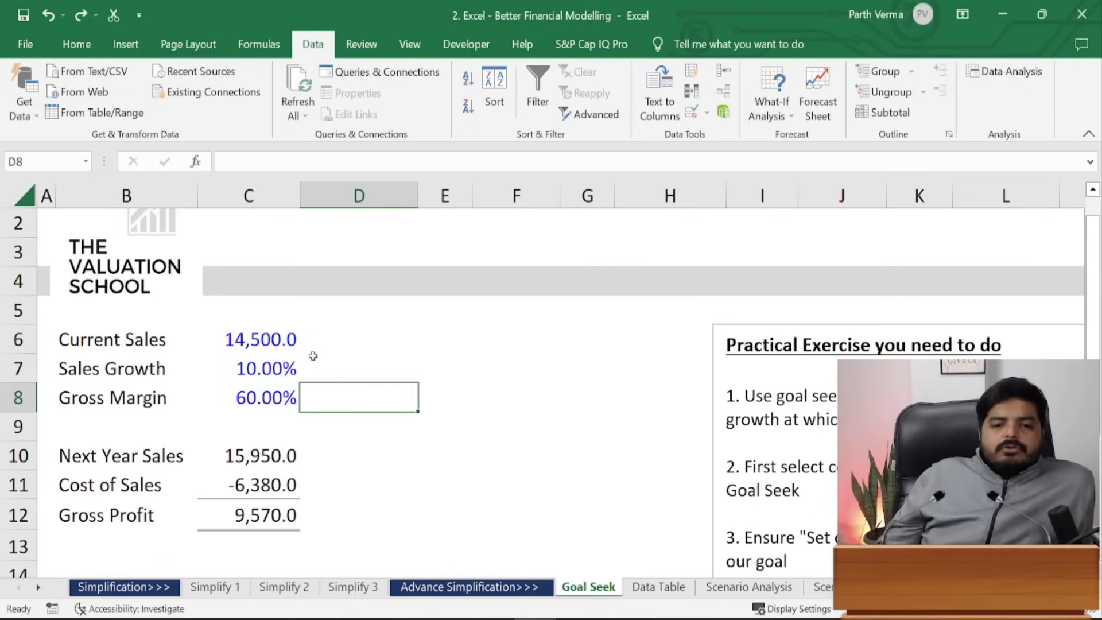
click(681, 591)
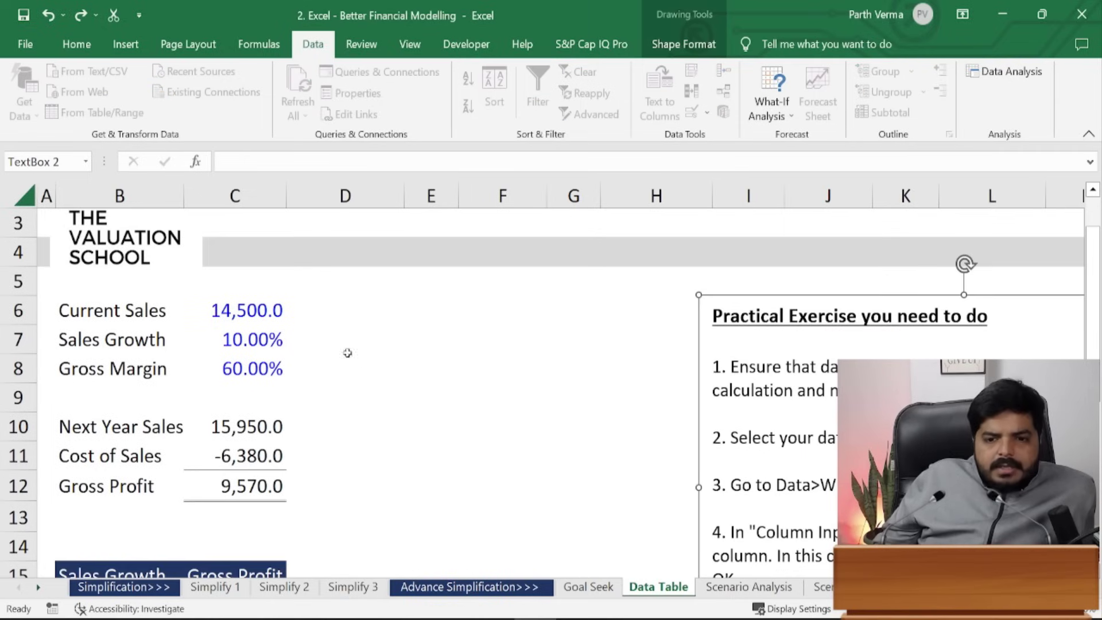
drag(1096, 287, 1098, 300)
click(603, 585)
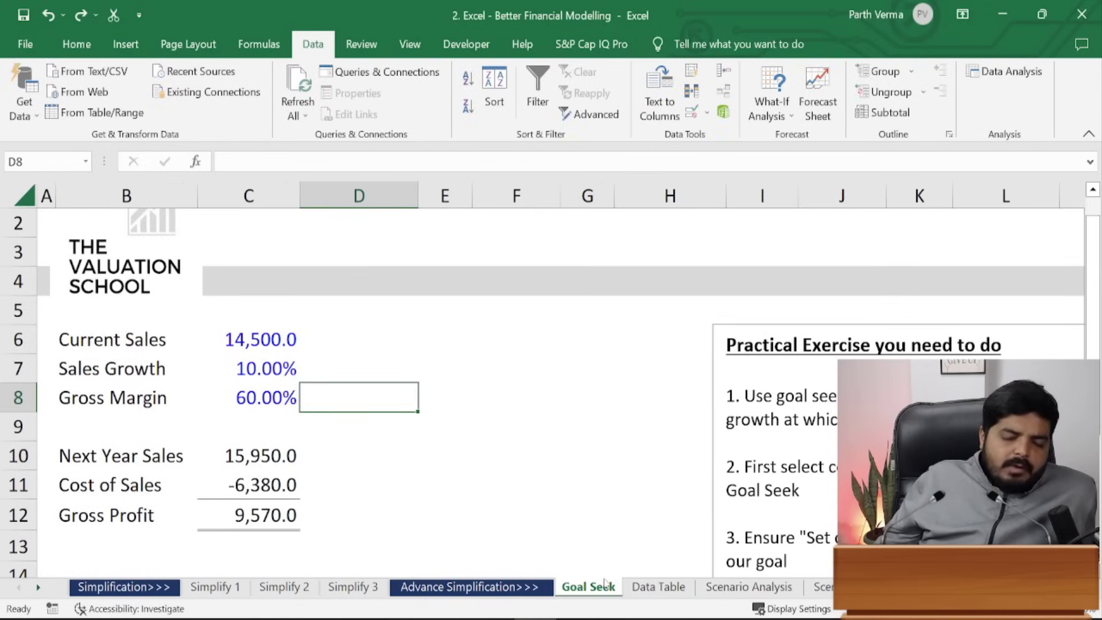
click(319, 367)
drag(123, 393, 260, 394)
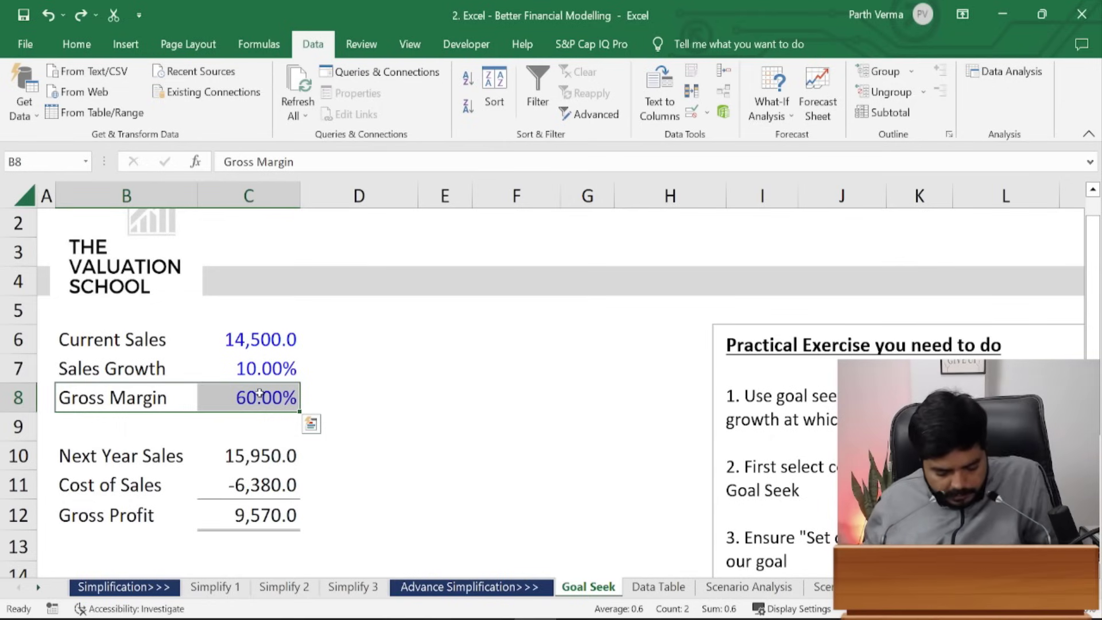
key(alt)
key(a)
key(w)
key(g)
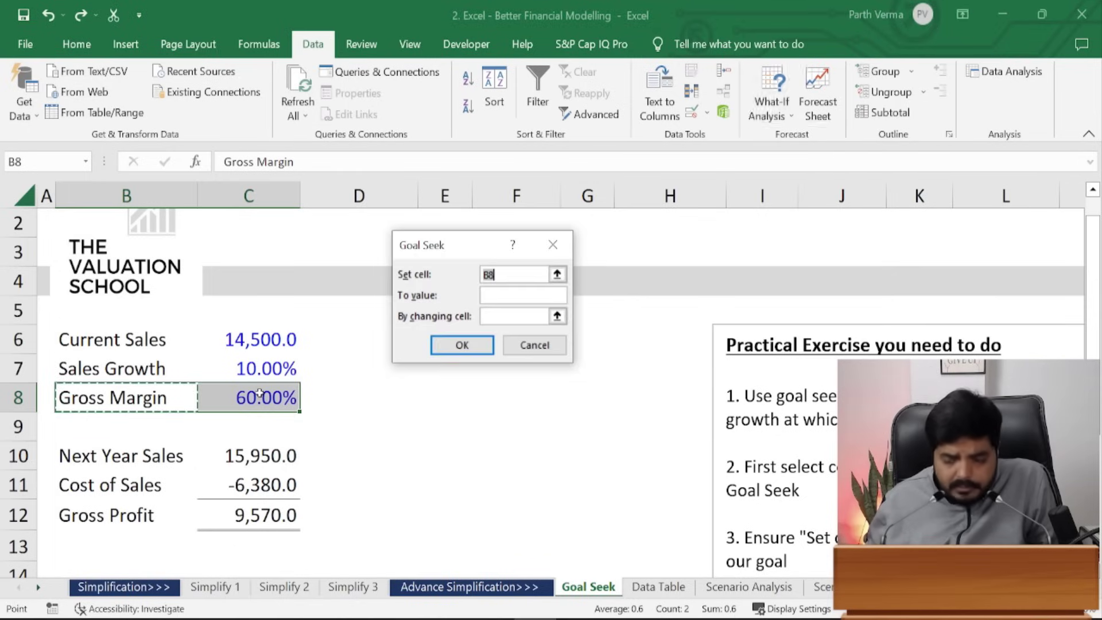
click(275, 514)
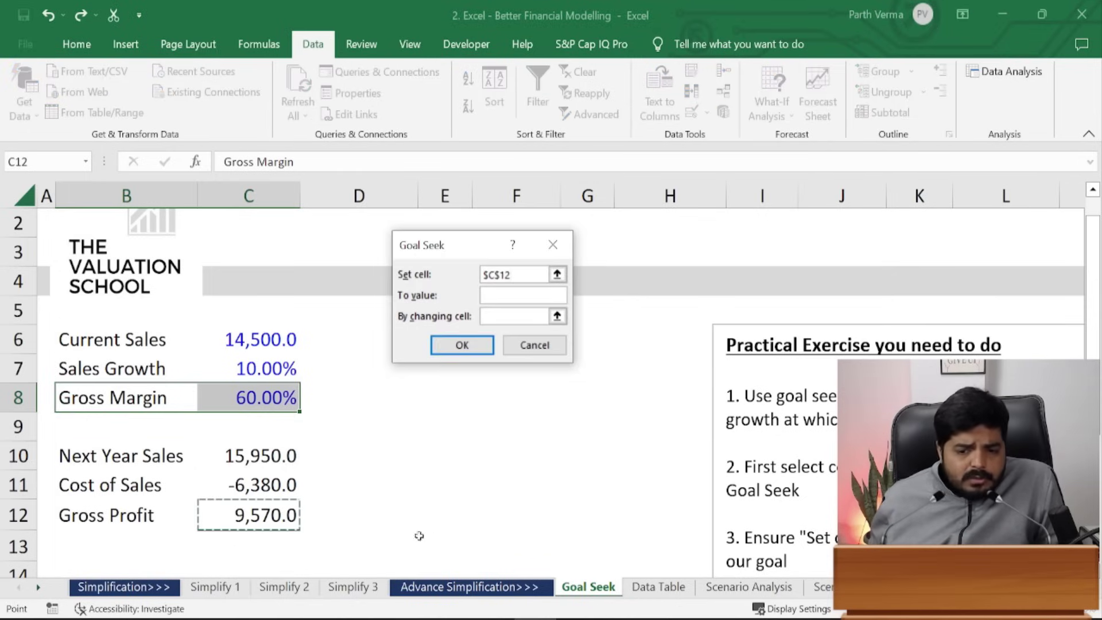
click(522, 296)
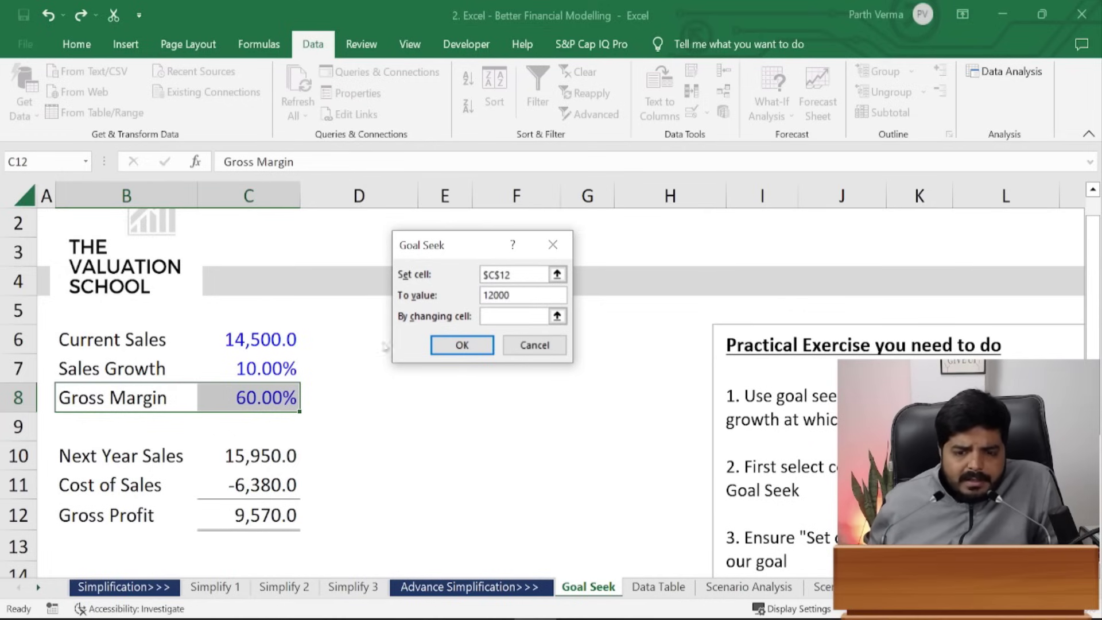
click(500, 315)
click(274, 367)
click(462, 345)
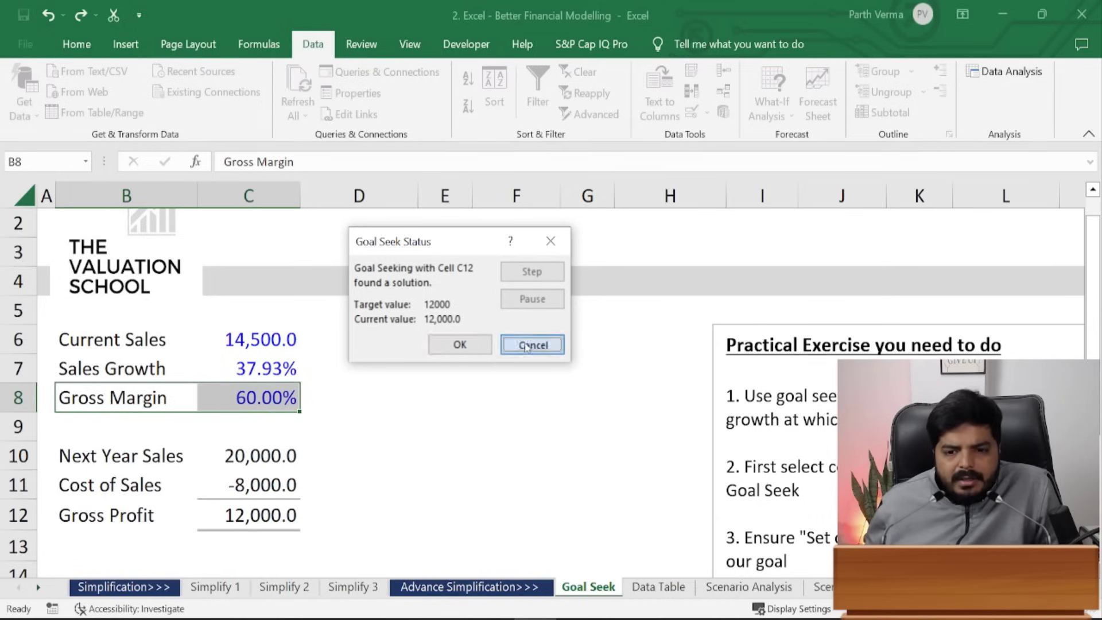
click(525, 343)
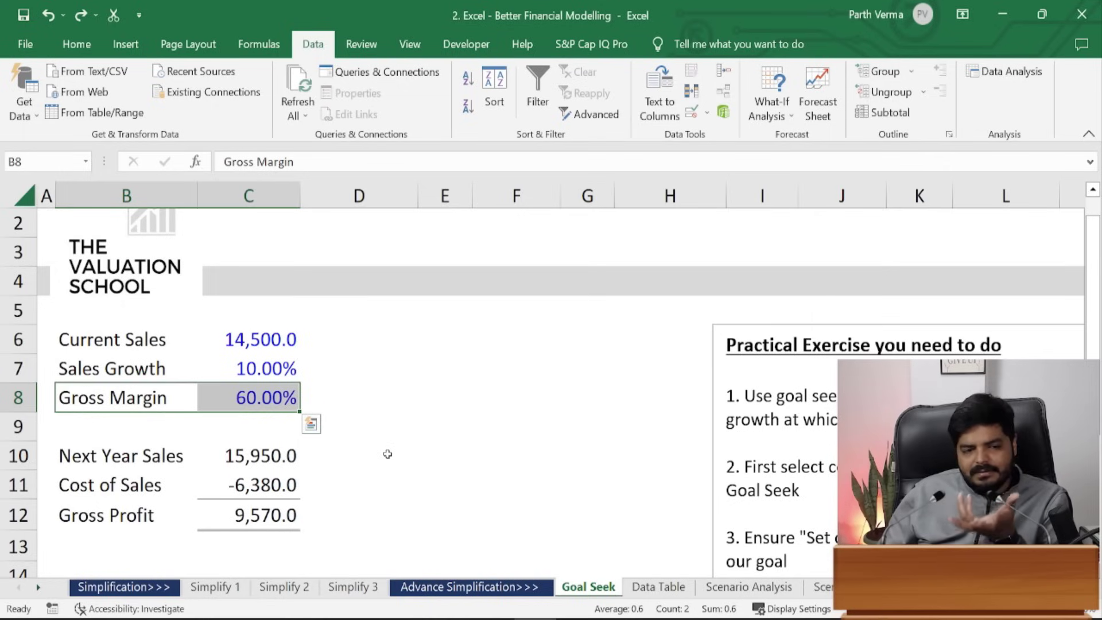
- On the Data Table sheet, delete the Sales Growth and Gross Profit table contents
click(652, 589)
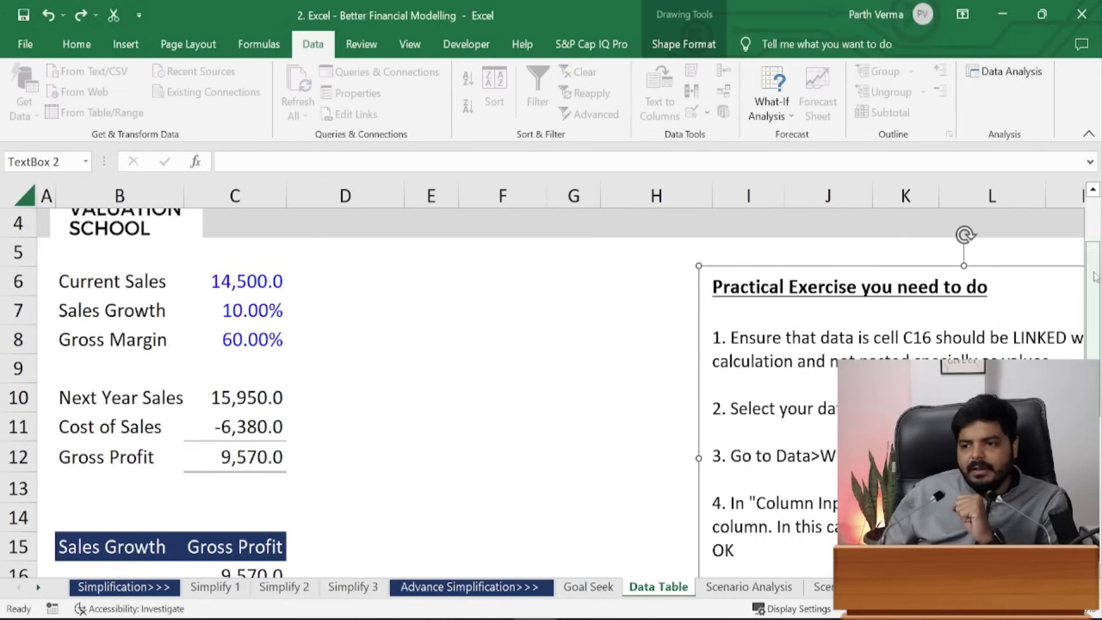
scroll(1097, 276, down, 3)
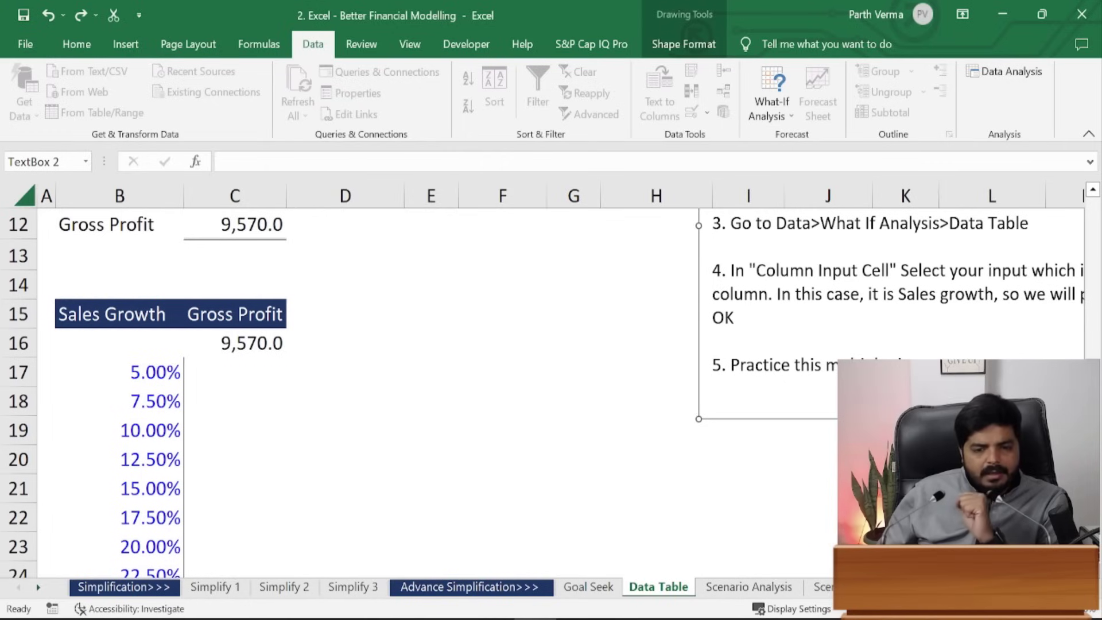
drag(111, 316, 283, 534)
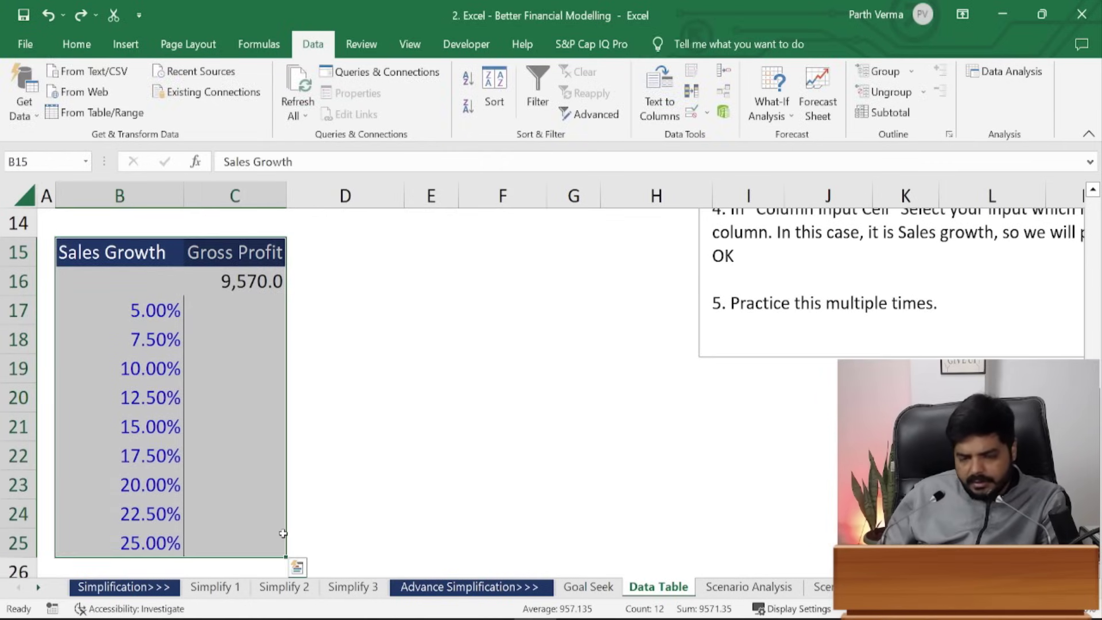
key(Delete)
click(360, 427)
- Apply All Borders to B17:D27, then remove them again
drag(144, 298, 345, 519)
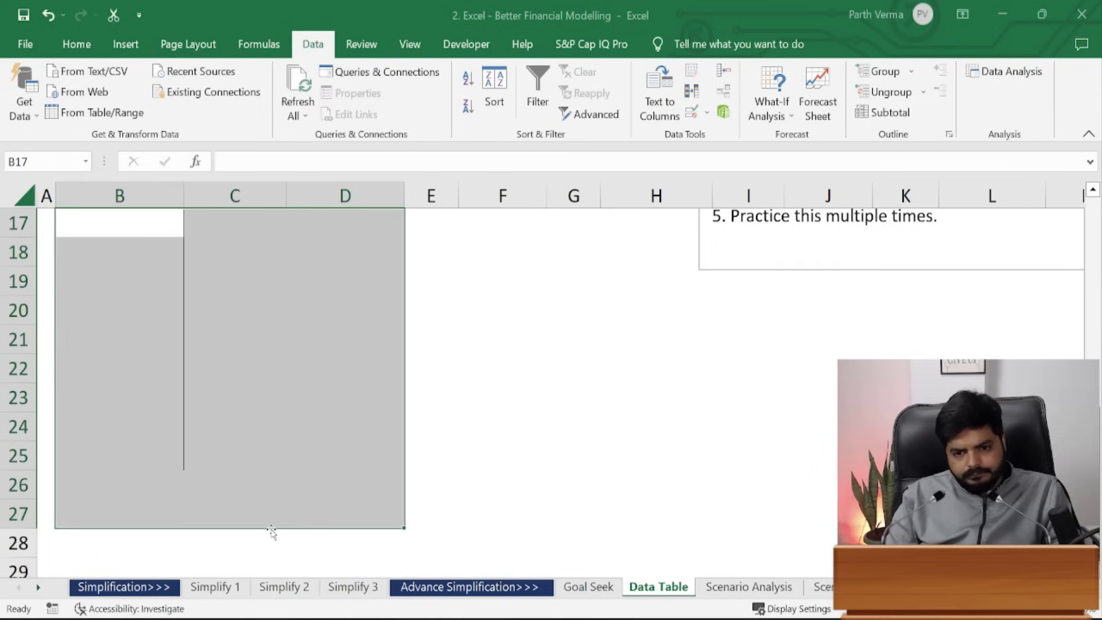
key(alt+h)
key(b)
key(a)
key(alt+h)
key(b)
key(n)
key(Up)
key(Up)
key(Up)
key(Up)
key(Up)
key(Up)
key(Up)
key(Up)
key(Up)
key(Up)
key(Up)
key(Up)
key(Up)
key(Up)
- Enter the headers 'Sales Growth' in B15 and 'Gross Profit' in C15
key(Down)
key(Down)
key(Down)
key(Down)
key(Down)
key(Down)
key(Down)
key(Down)
key(Down)
key(Down)
key(Down)
key(Down)
text(S)
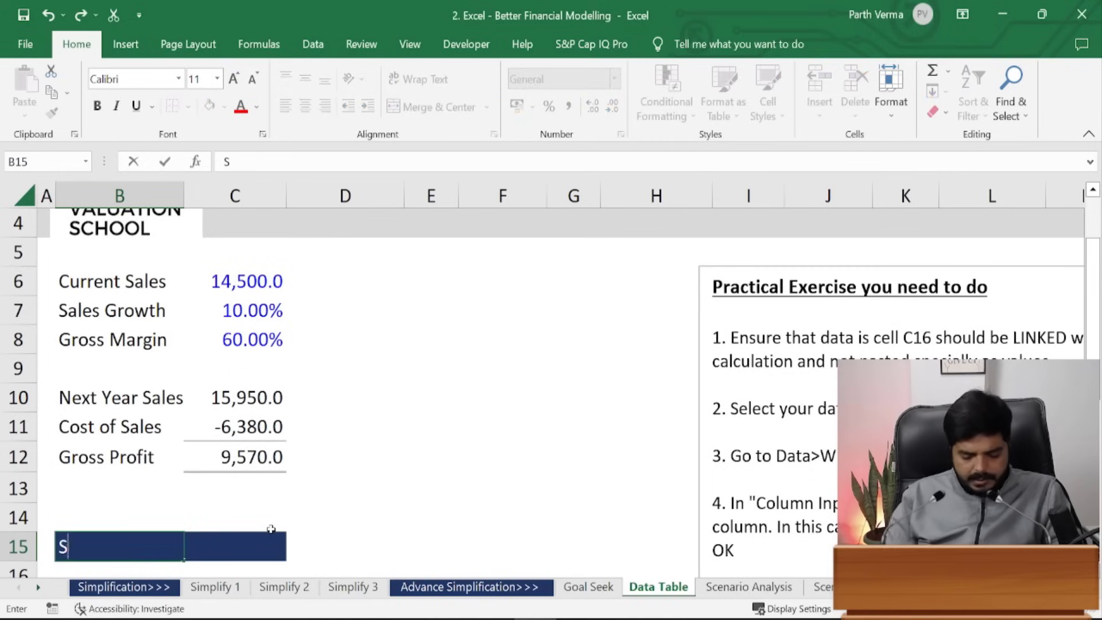
text(ales Griwt)
key(BackSpace)
key(BackSpace)
key(BackSpace)
text(owth)
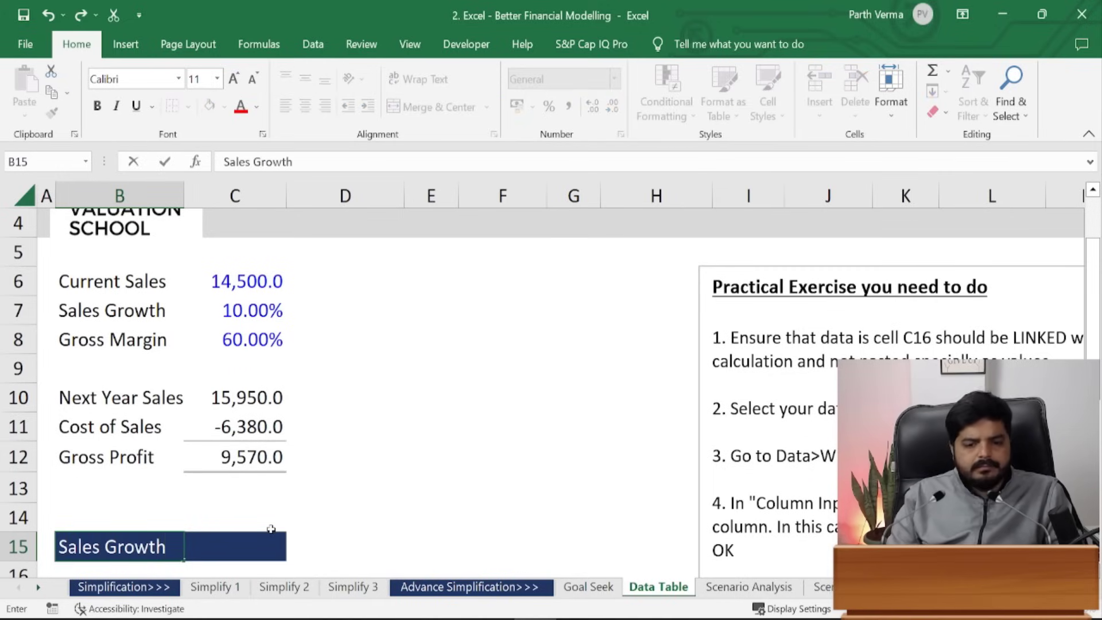
key(Tab)
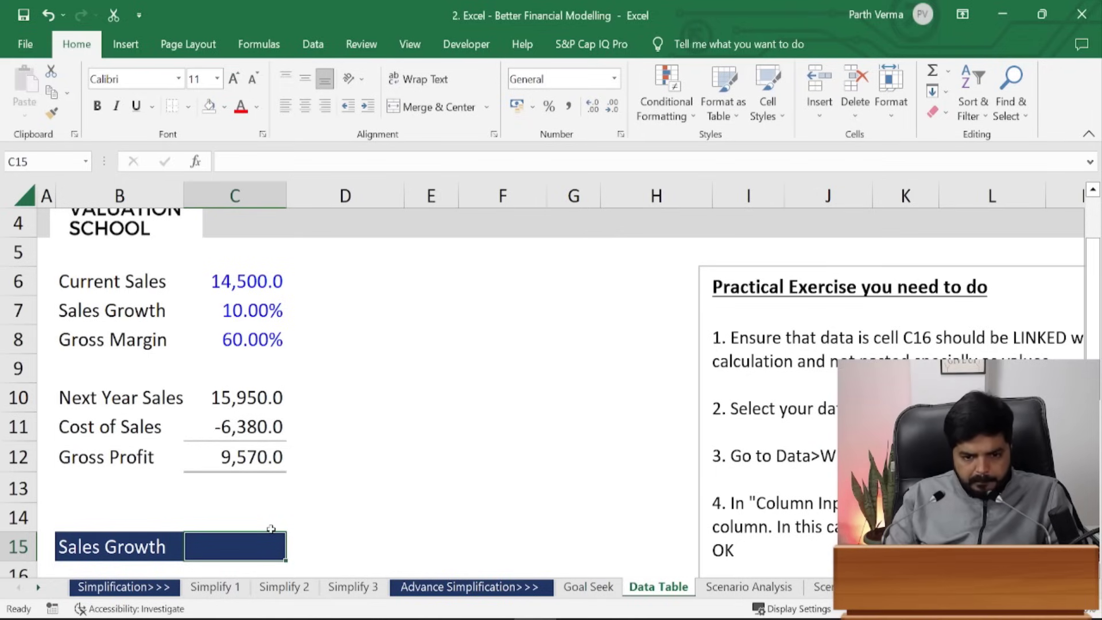
text(Gross )
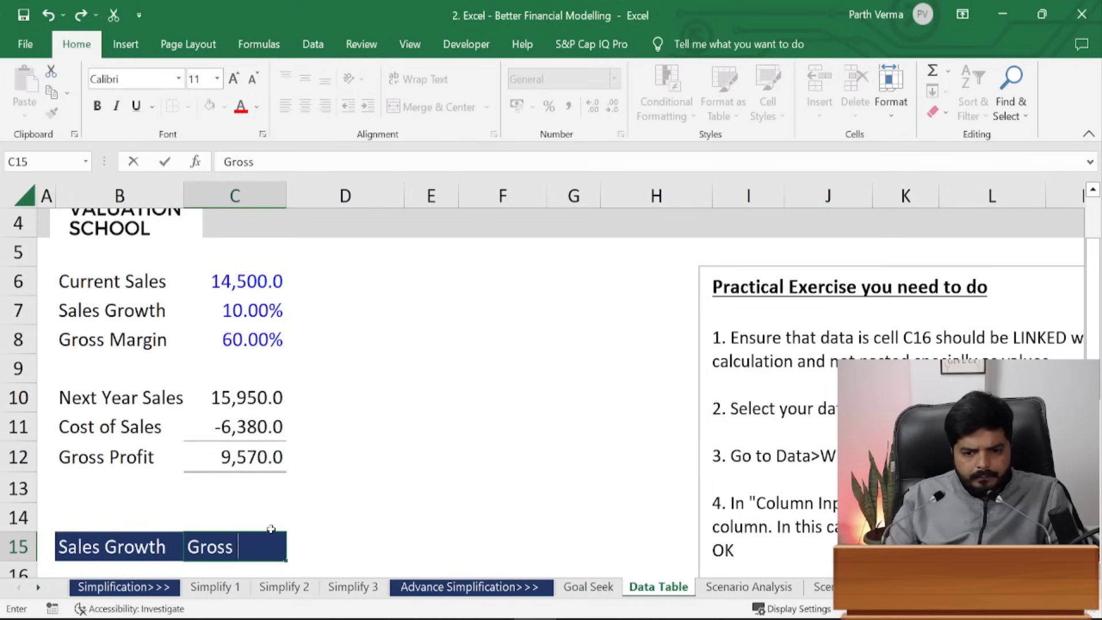
text(Profit)
key(ctrl+Return)
- Make both headers bold and move to cell B17
key(shift+Left)
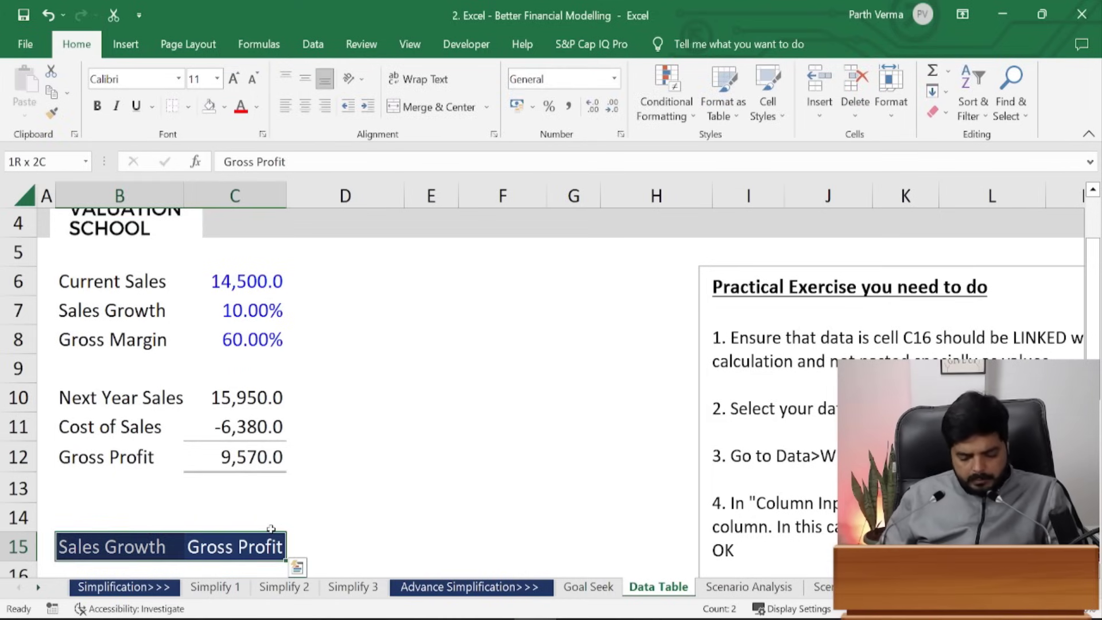
key(ctrl+b)
key(Down)
key(Down)
key(Down)
key(Left)
key(Left)
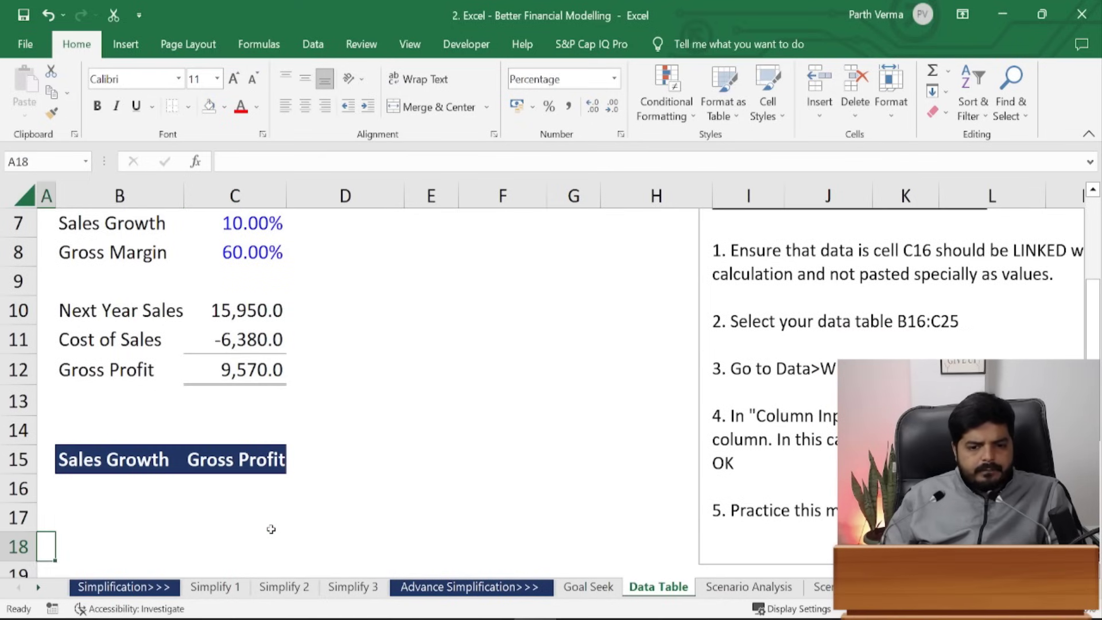
key(Up)
key(Right)
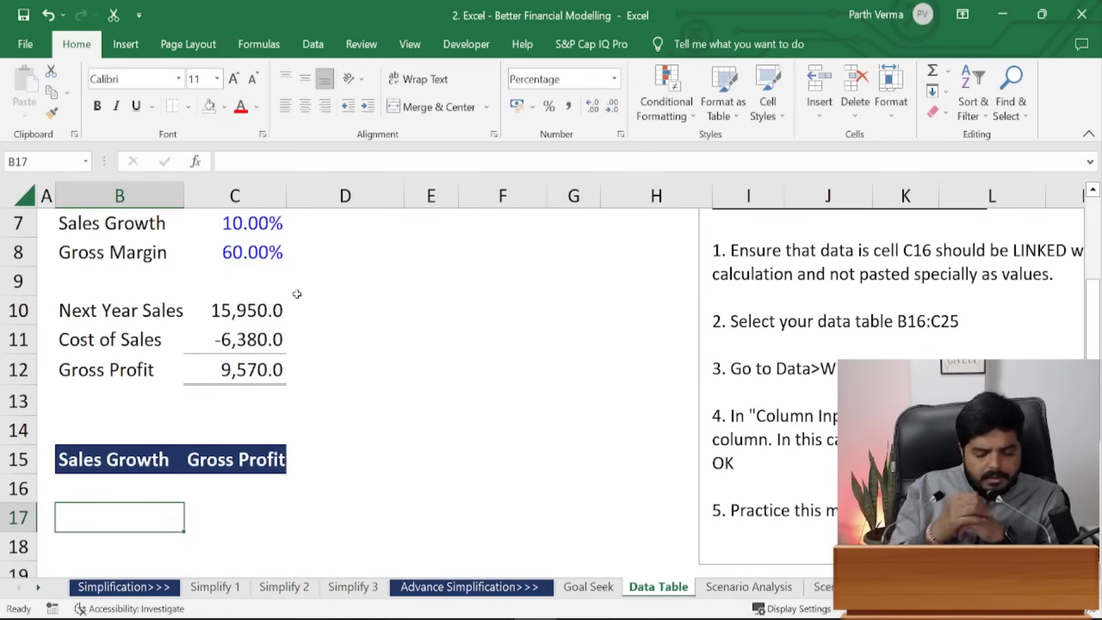
- Enter growth rates 8%, 10%, 12% and 14% in B17:B20
text(8)
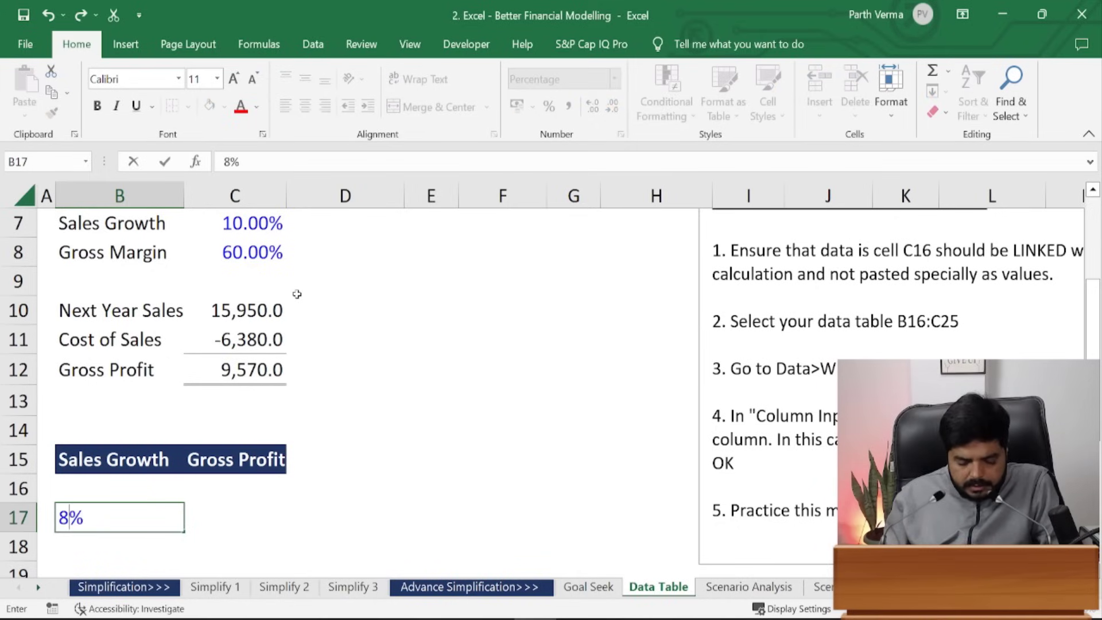
key(ctrl+Return)
key(Down)
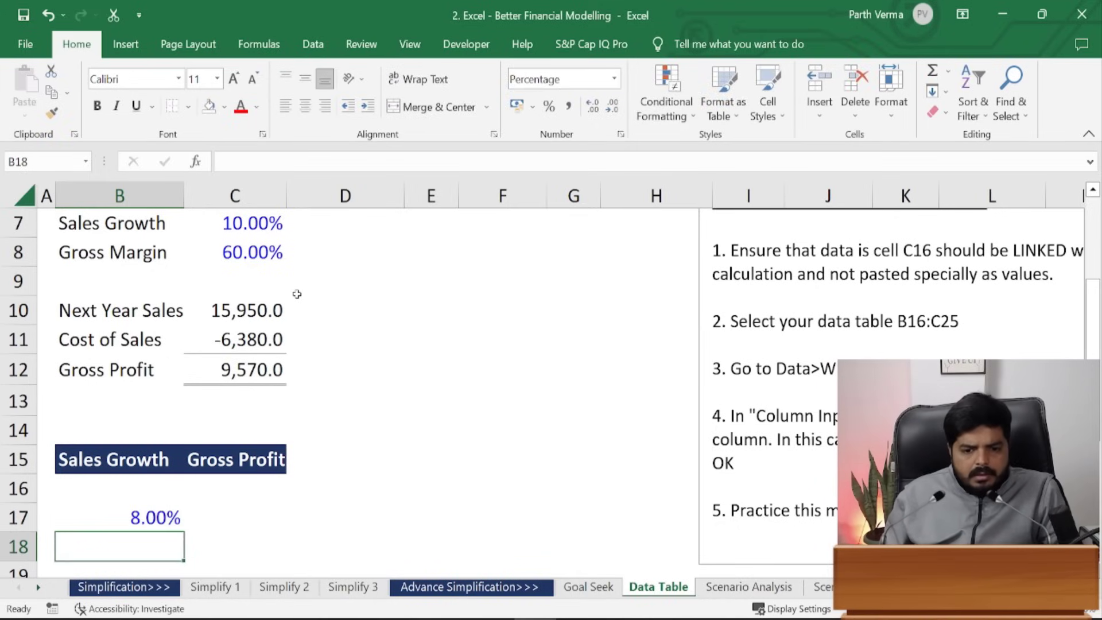
text(10)
key(Return)
text(12)
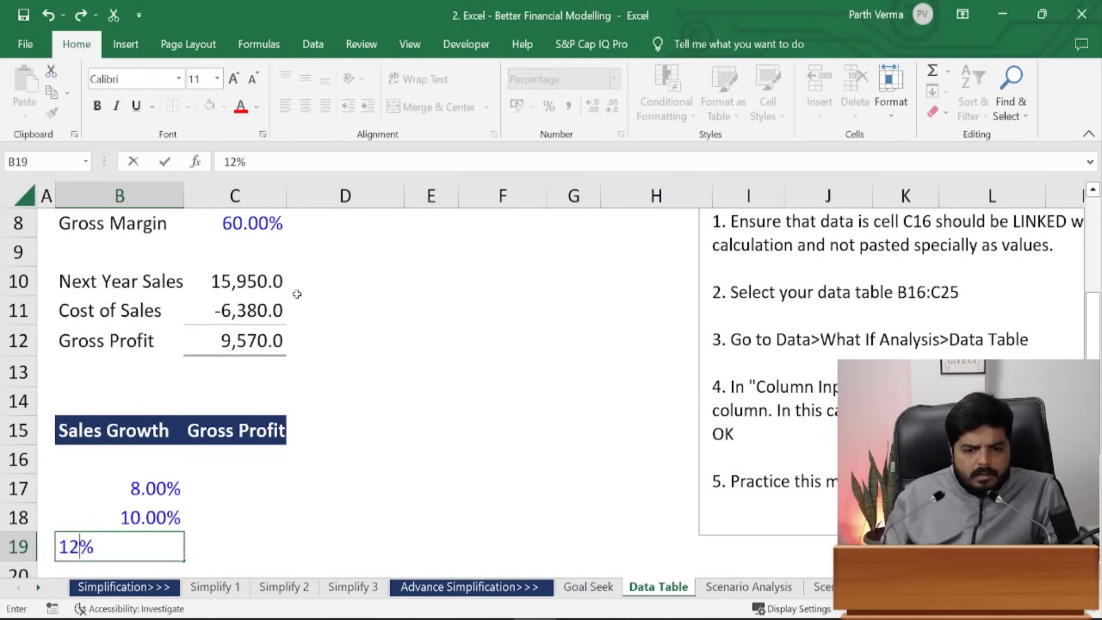
key(Return)
text(14)
key(Return)
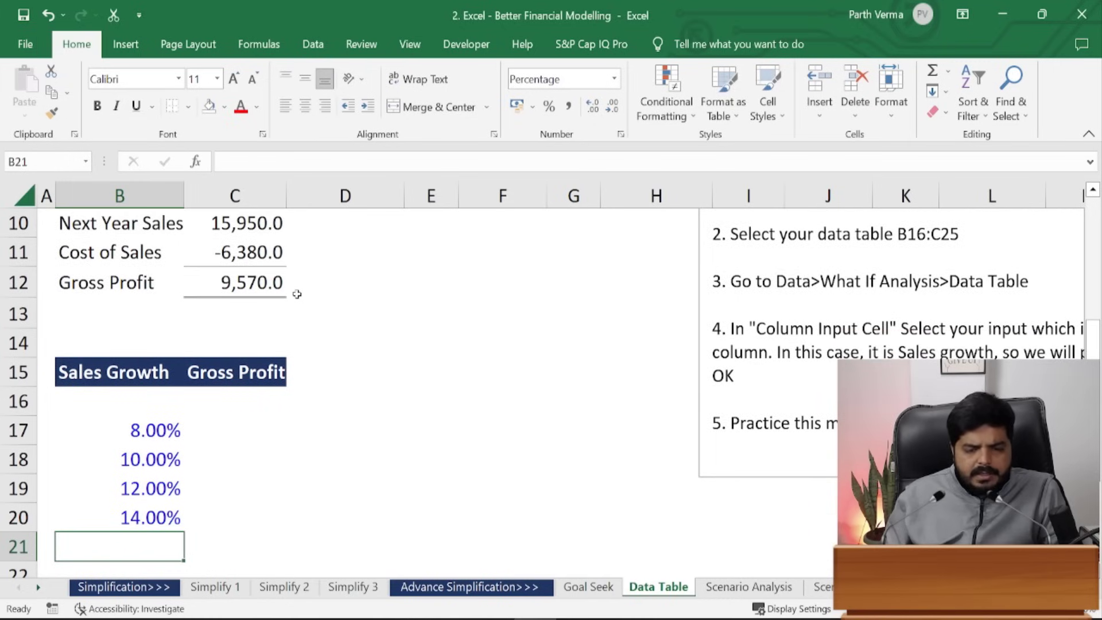
- Extend the 2% step series down to 24% in B25, undoing an overshoot
key(Up)
key(Up)
key(Up)
key(Up)
key(shift+Down)
key(shift+Down)
key(shift+Down)
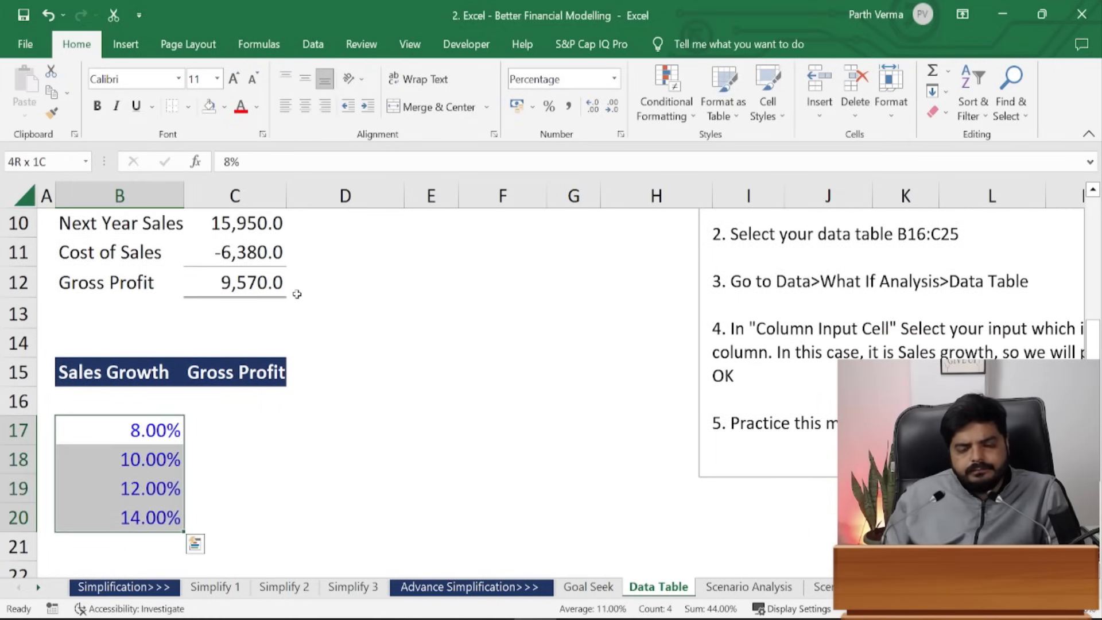
mouse_move(184, 532)
mouse_down()
mouse_move(190, 568)
mouse_move(189, 471)
mouse_move(185, 571)
mouse_move(181, 527)
mouse_move(184, 553)
mouse_up()
click(362, 472)
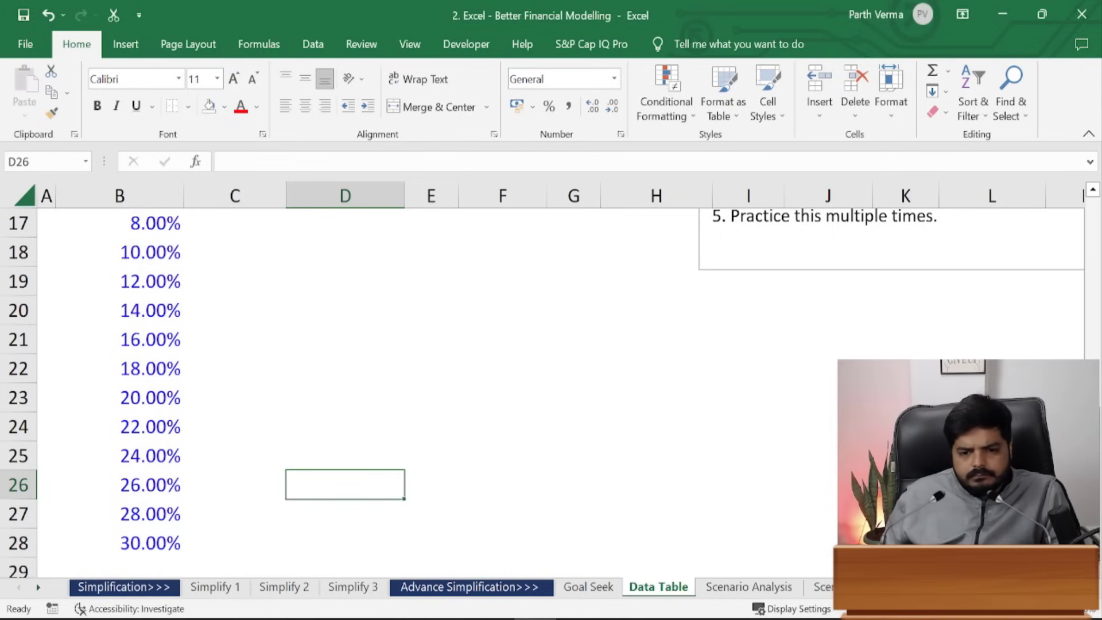
key(ctrl+z)
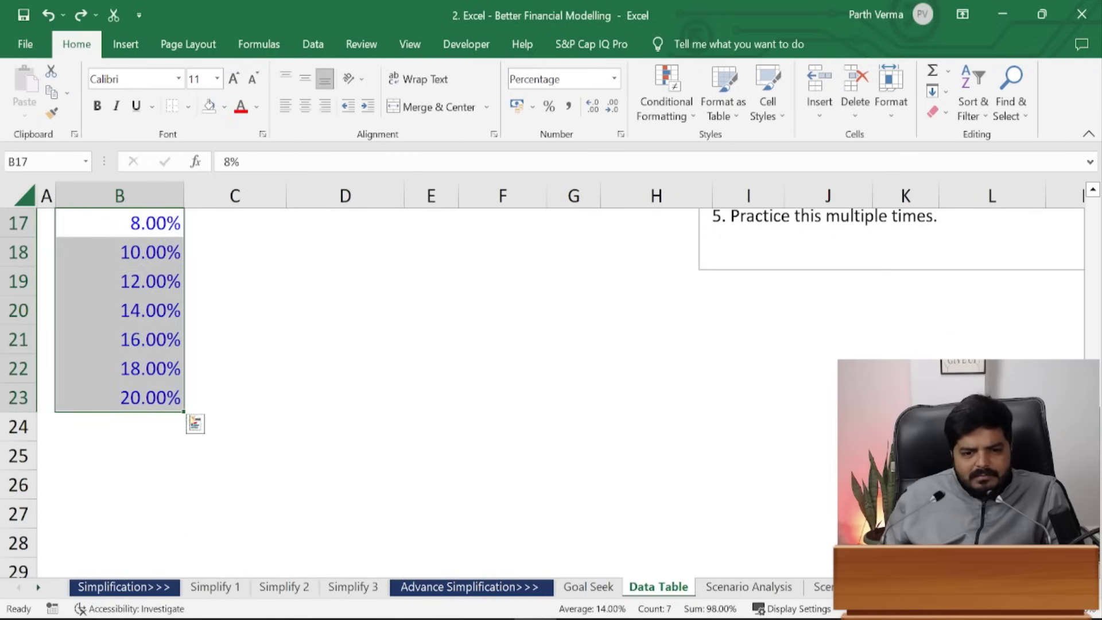
drag(179, 405, 184, 462)
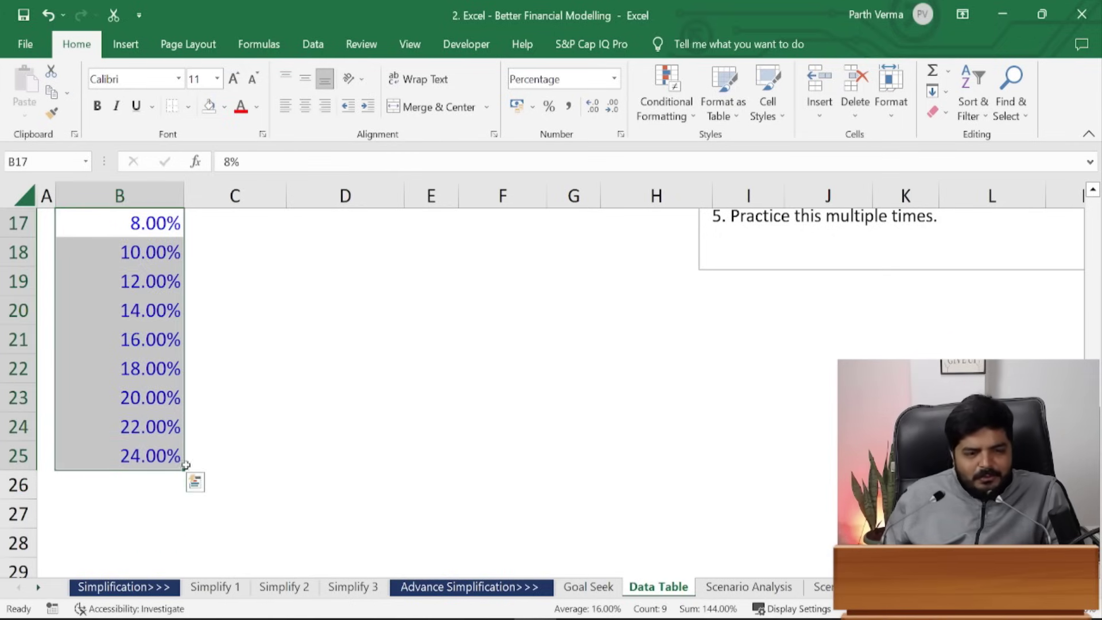
click(345, 398)
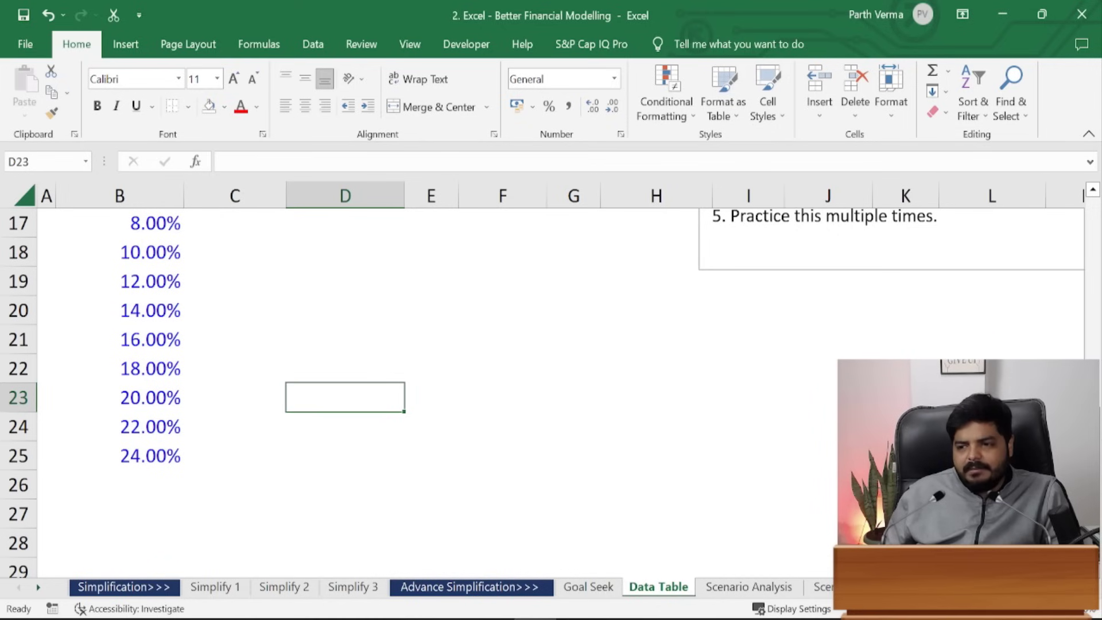
drag(1096, 381, 1095, 356)
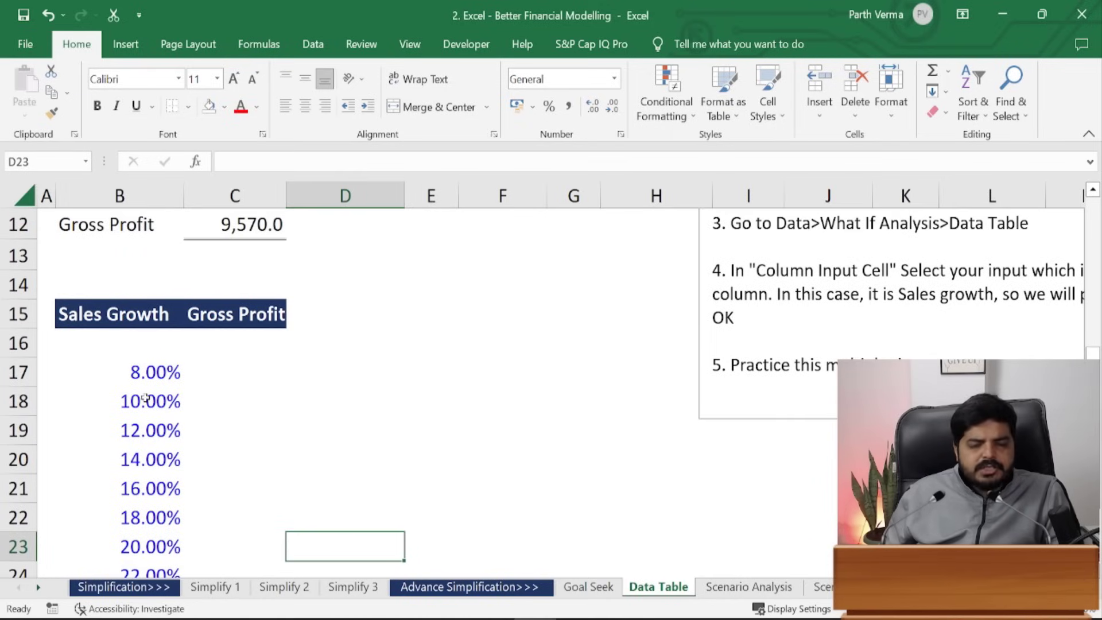
- Add a right border to the growth rates B17:B25
click(241, 347)
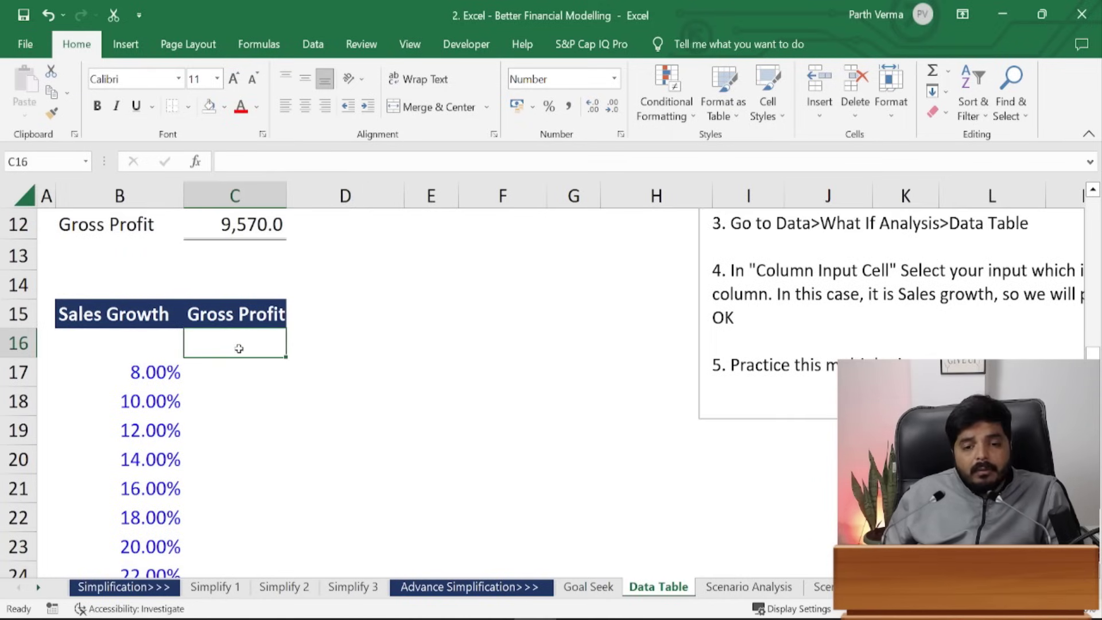
click(152, 343)
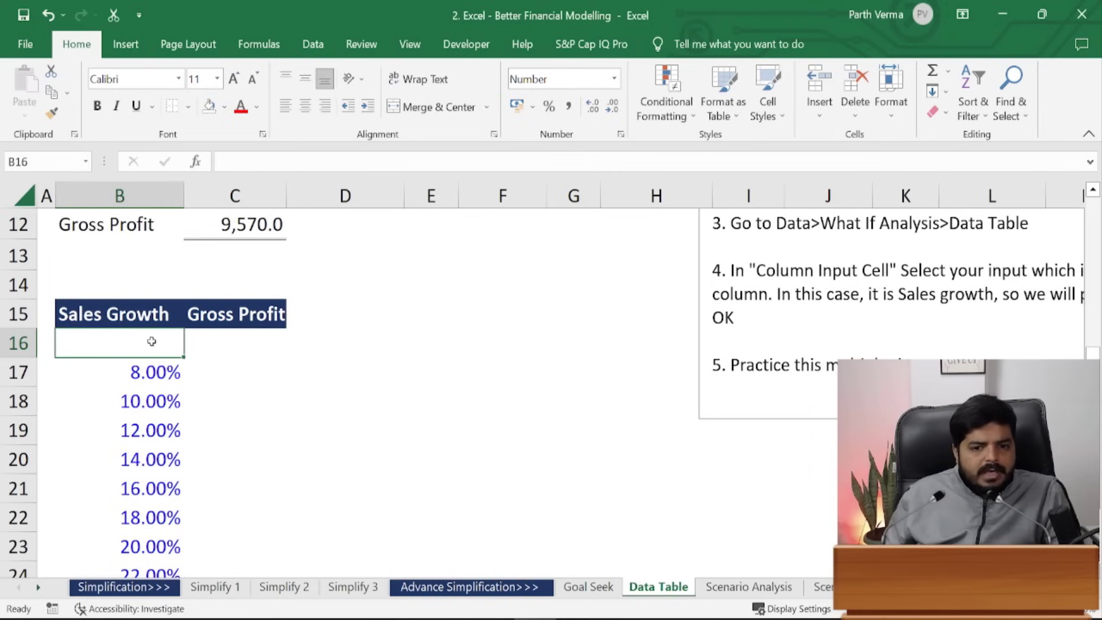
click(237, 351)
click(171, 378)
drag(171, 378, 165, 515)
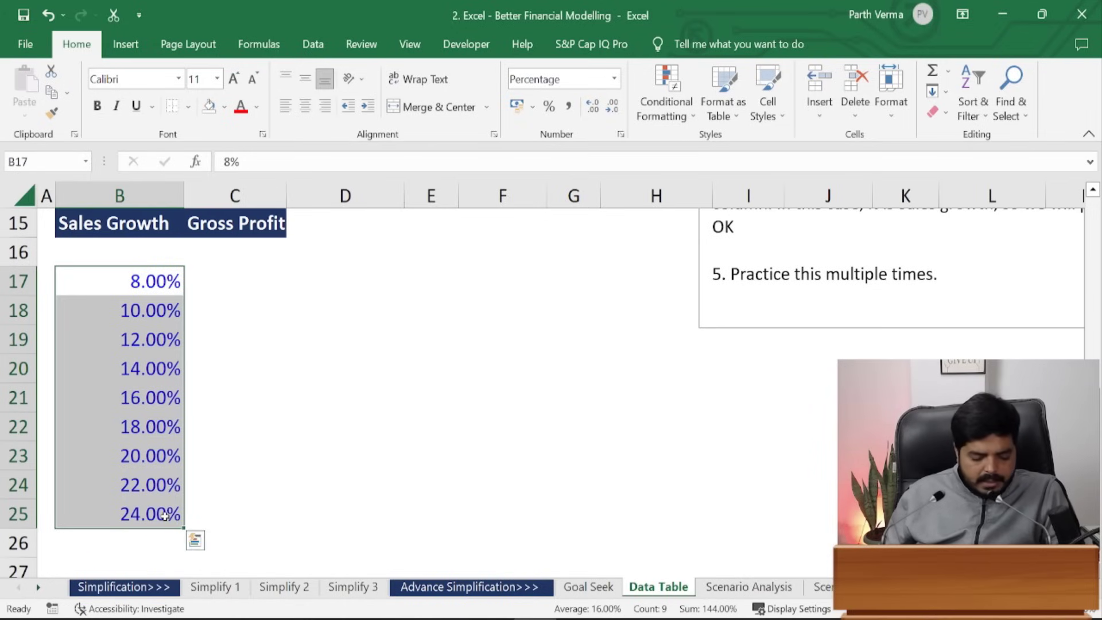
key(ctrl+1)
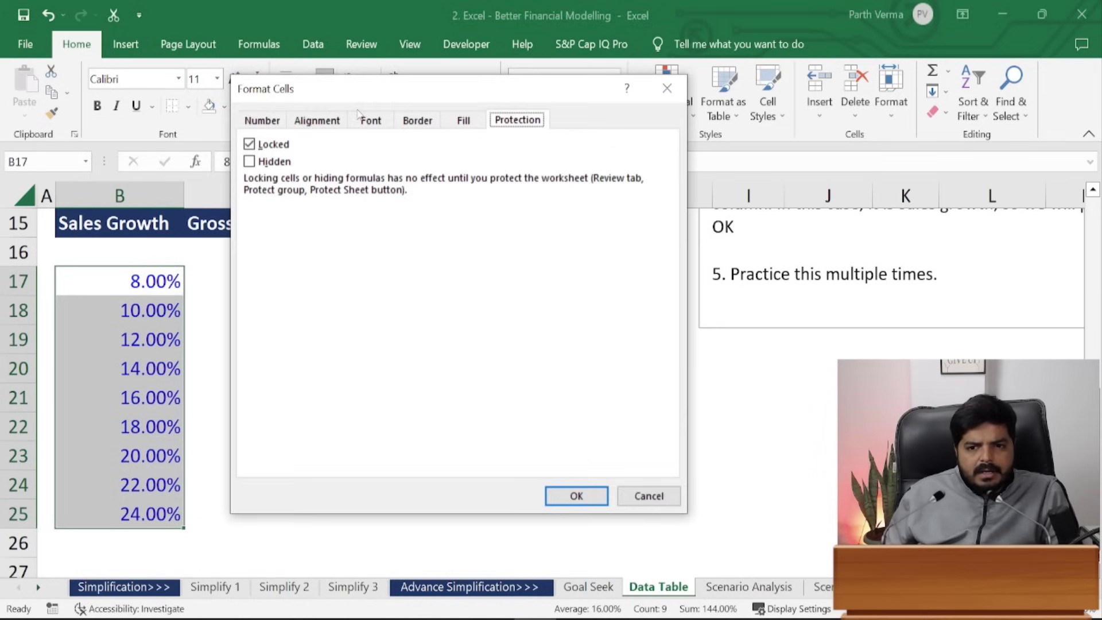
click(407, 122)
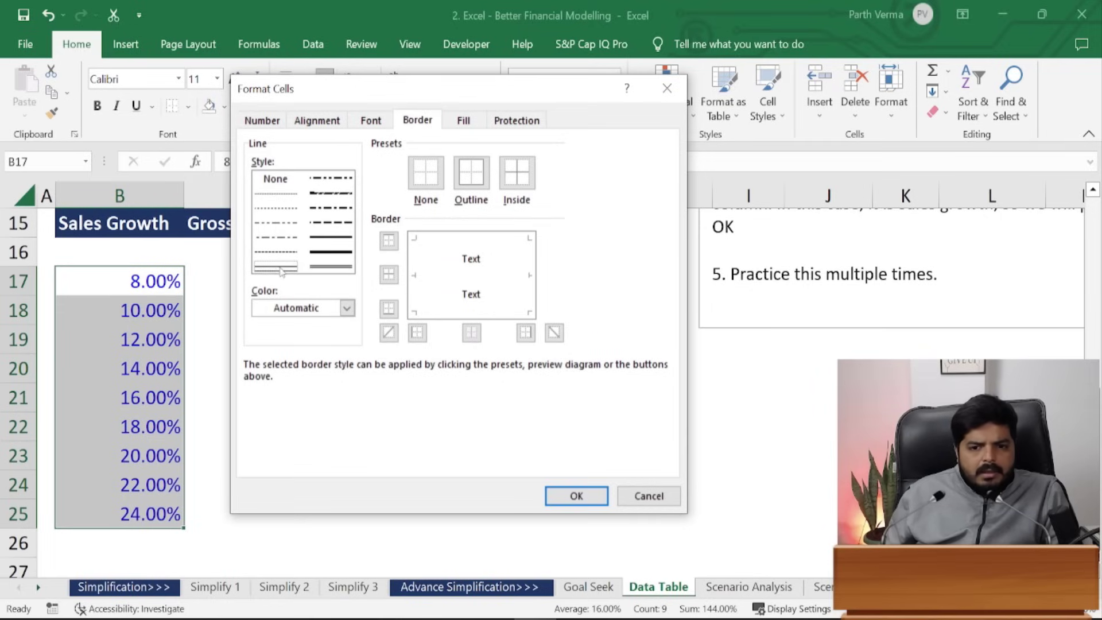
click(526, 333)
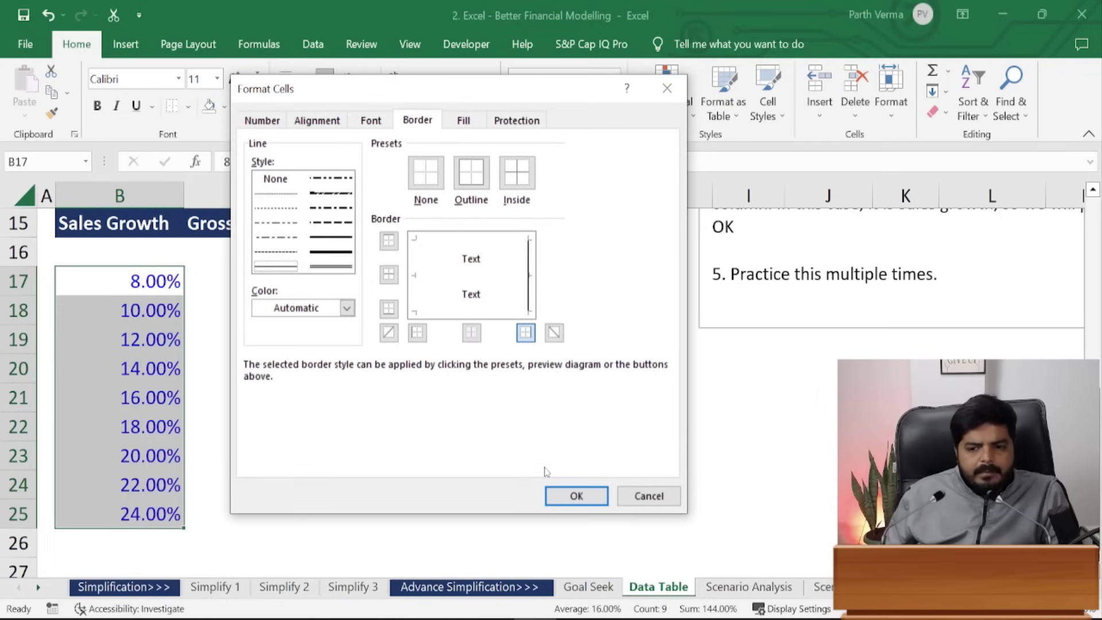
click(574, 497)
click(351, 392)
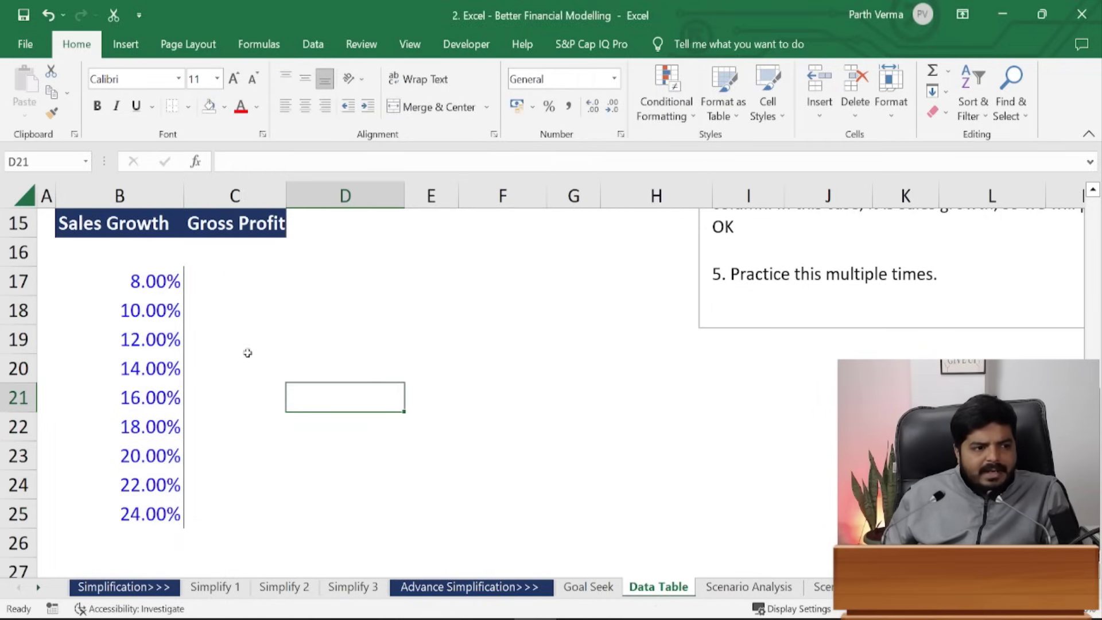
- Add a top border to C17 and select the Gross Profit cells C17:C25
click(232, 278)
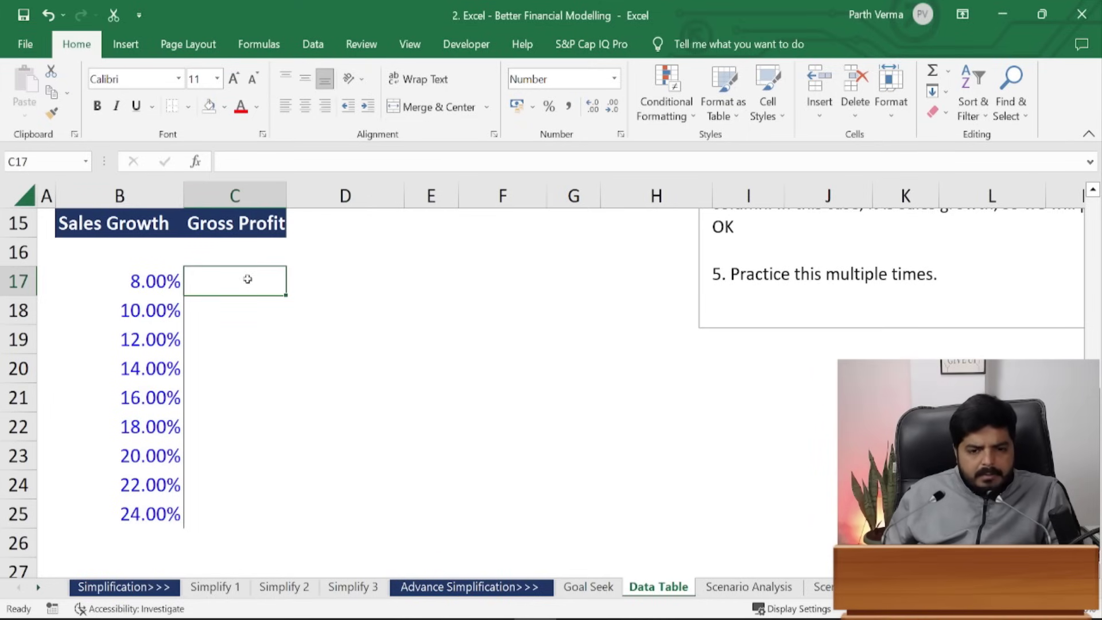
key(ctrl+1)
click(472, 246)
click(599, 499)
click(395, 495)
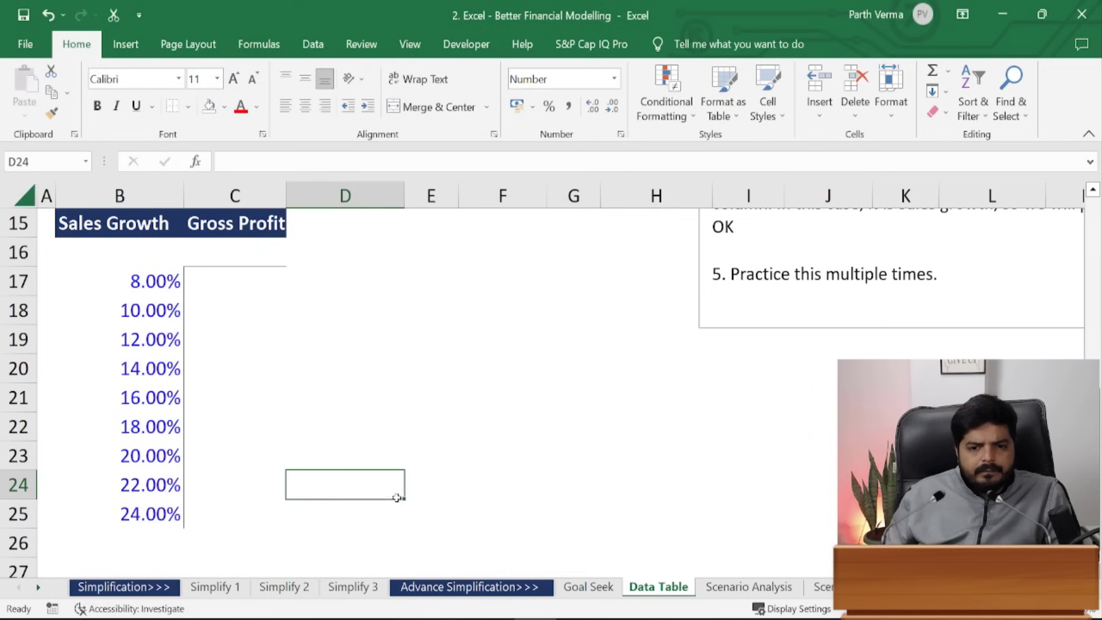
drag(204, 283, 233, 509)
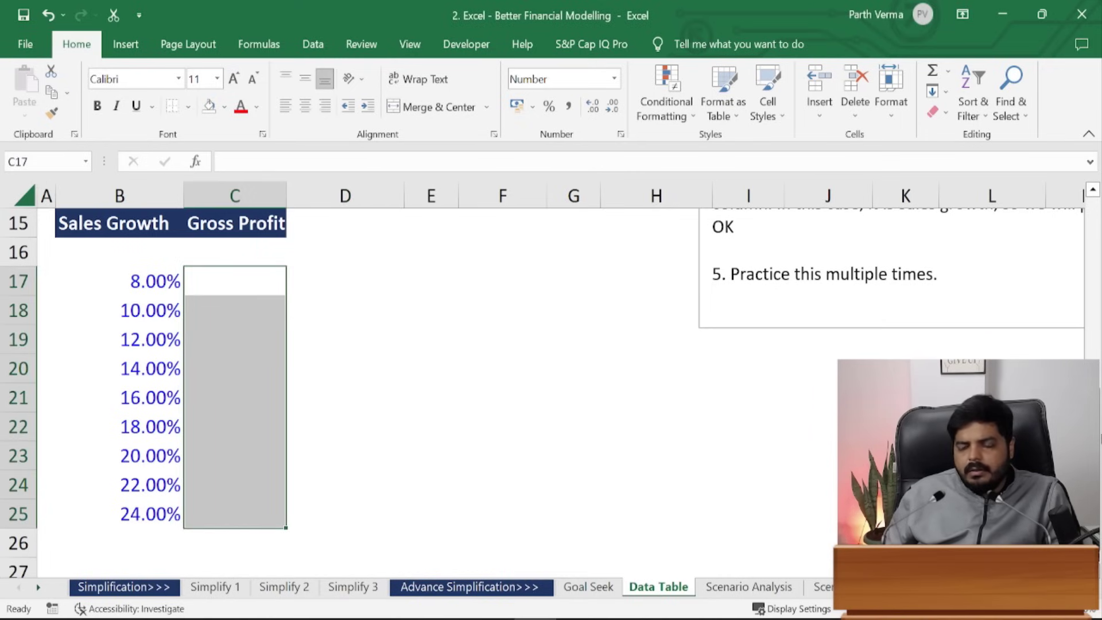
scroll(164, 392, up, 3)
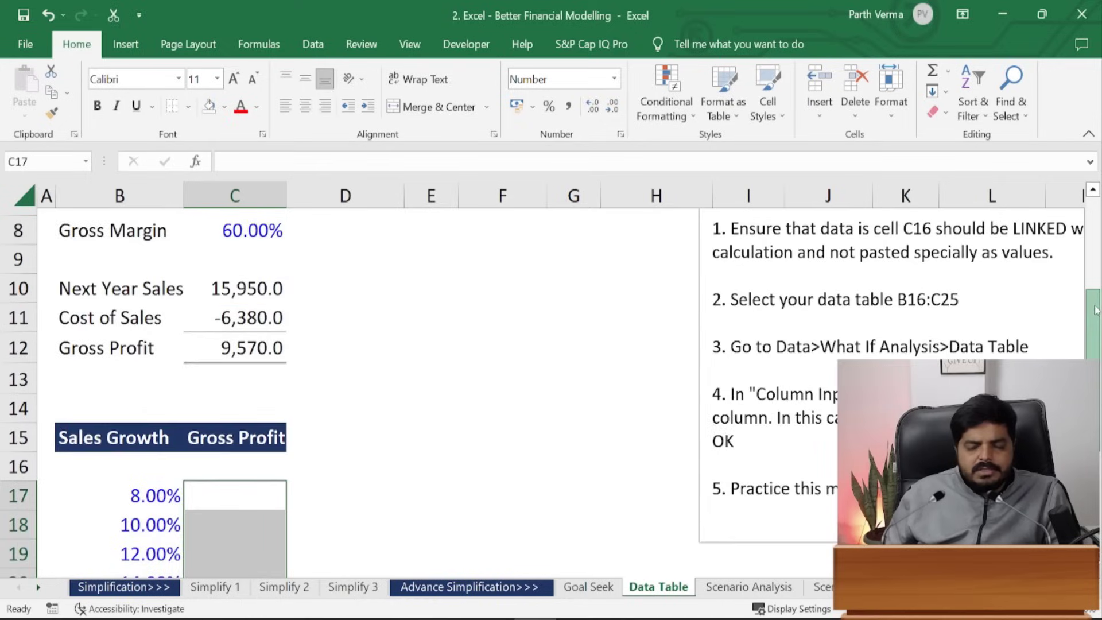
- Try pasting C12's Gross Profit value into C16, then clear it
click(237, 469)
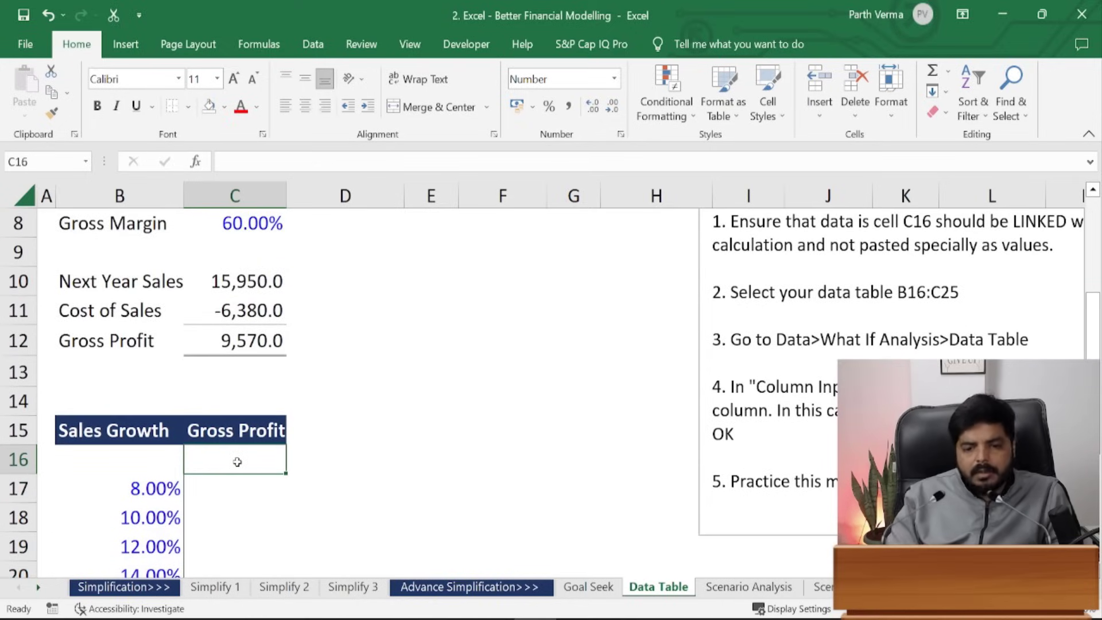
text(=)
key(Up)
key(Up)
key(Up)
key(Up)
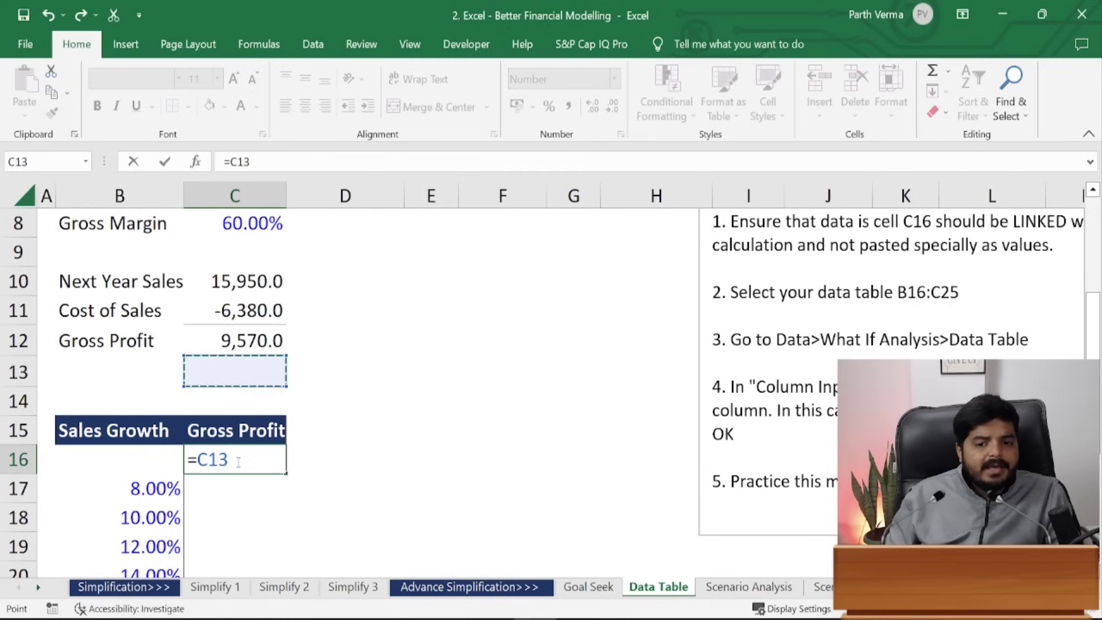
key(Escape)
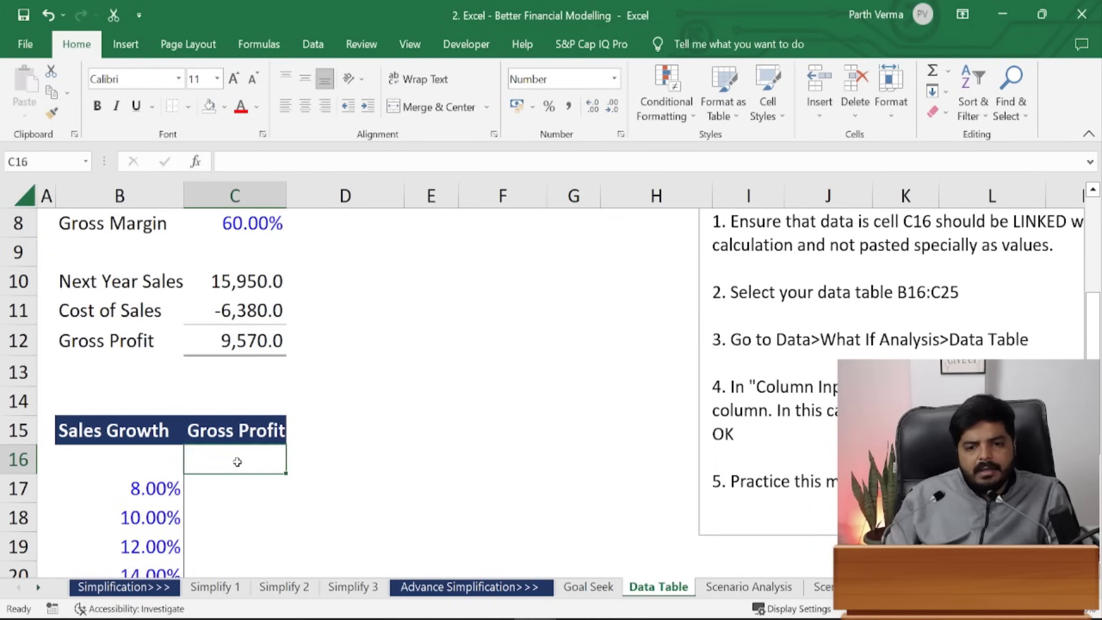
key(Up)
key(Up)
key(Up)
key(Up)
key(ctrl+c)
key(Down)
key(Down)
key(Down)
key(Down)
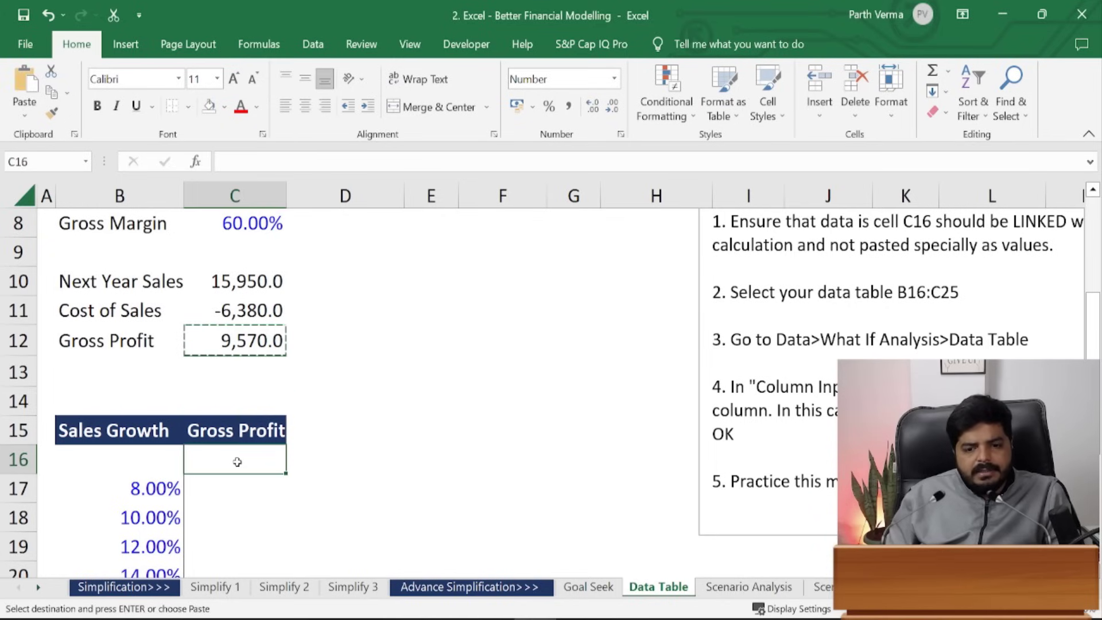
key(ctrl+alt+v)
key(v)
key(Return)
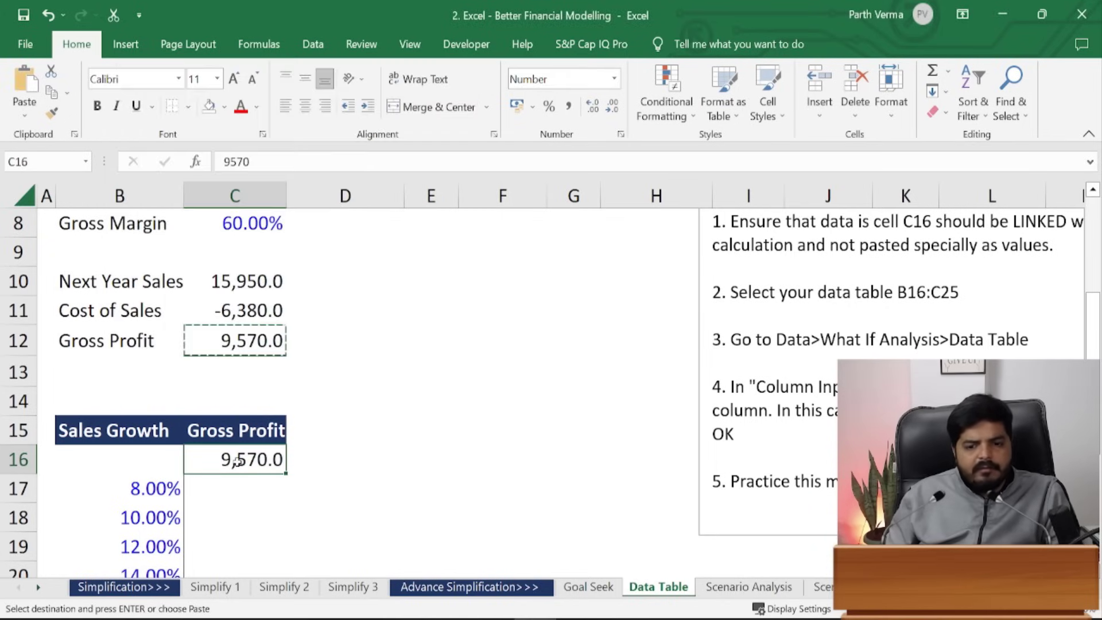
key(Delete)
- Enter =C12 in C16 so it shows Gross Profit 9,570.0
key(Up)
key(Up)
key(Up)
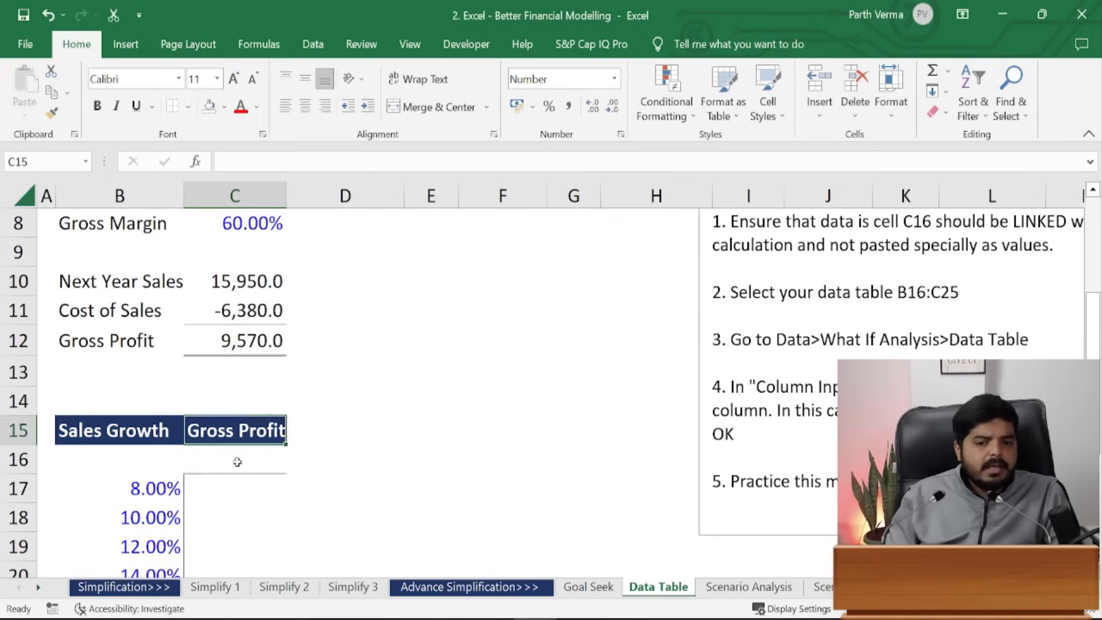
key(Up)
key(ctrl+c)
key(Down)
key(Down)
key(Down)
key(Down)
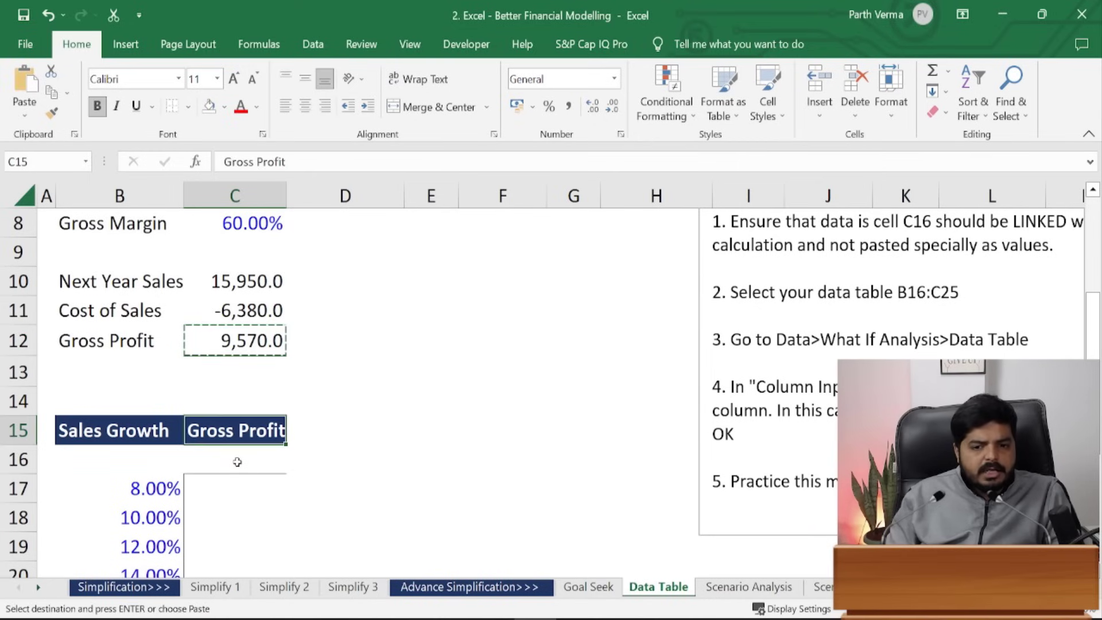
key(ctrl+v)
key(ctrl+z)
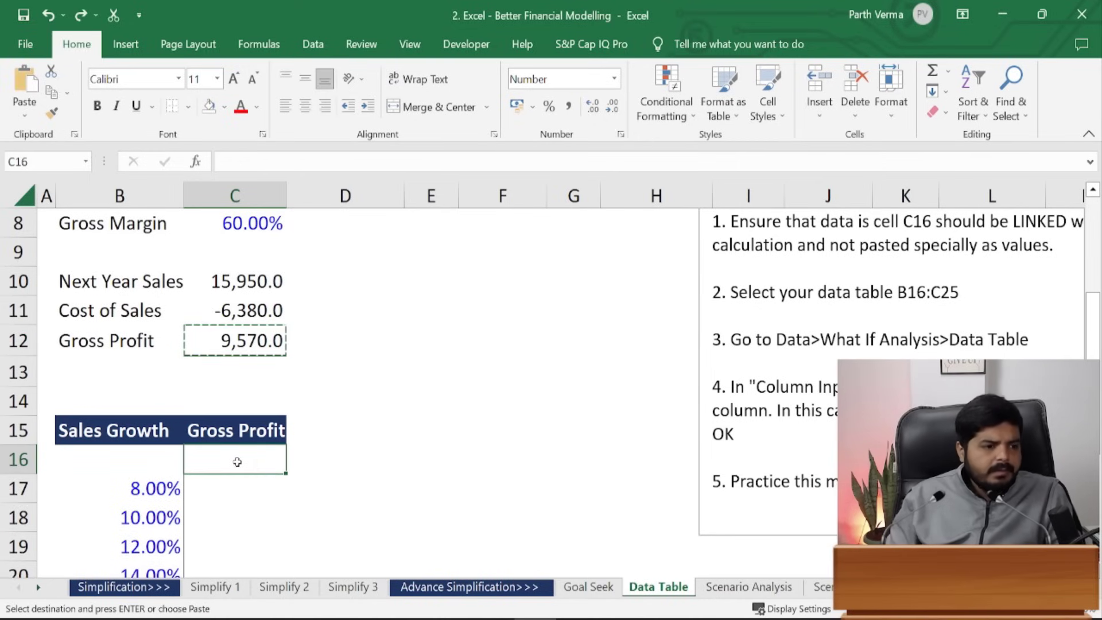
key(Up)
key(Down)
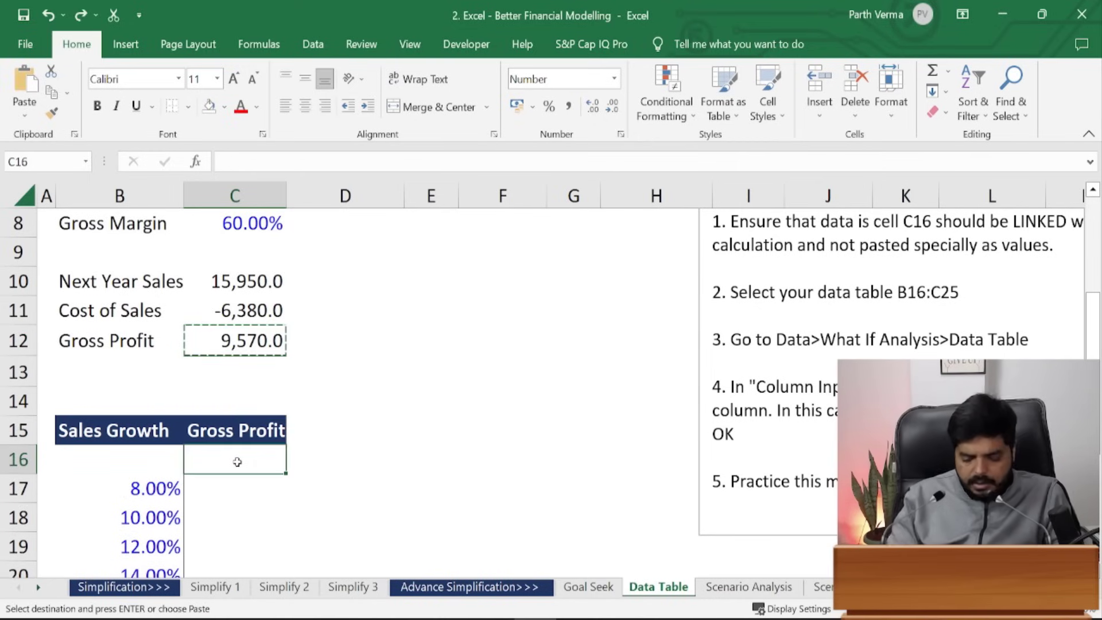
text(=)
key(Up)
key(Up)
key(Up)
key(Up)
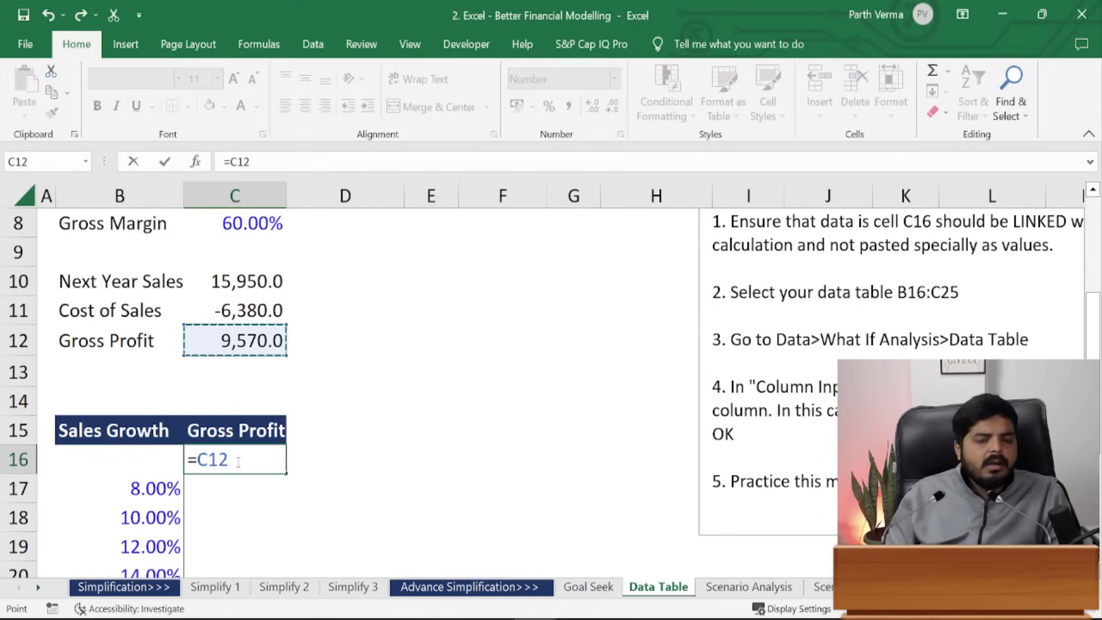
key(ctrl+Return)
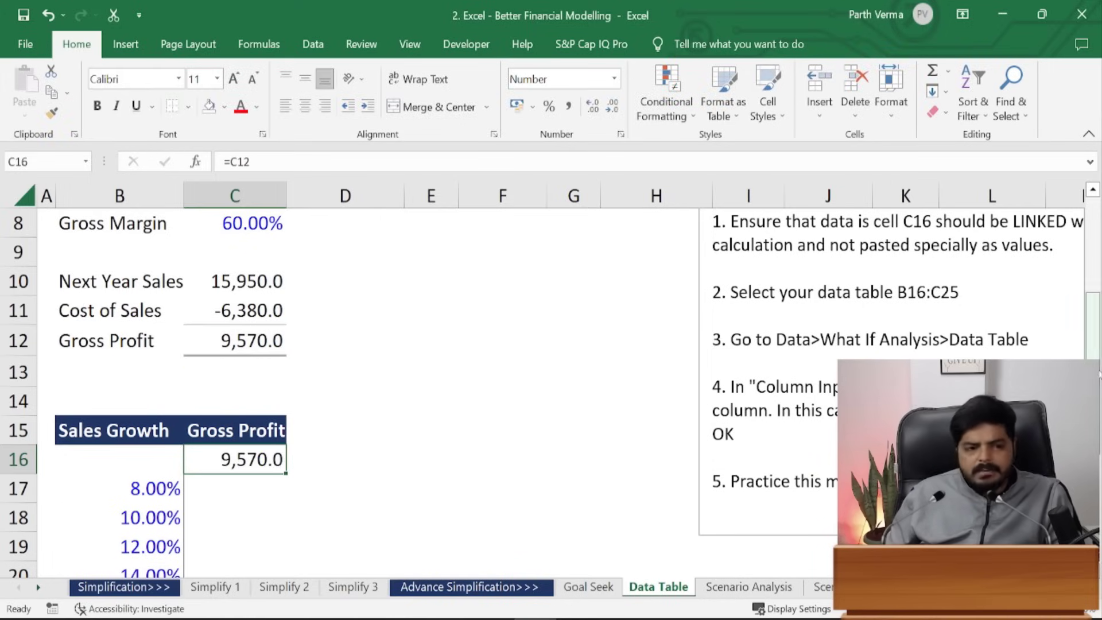
scroll(413, 413, down, 1)
scroll(84, 380, down, 1)
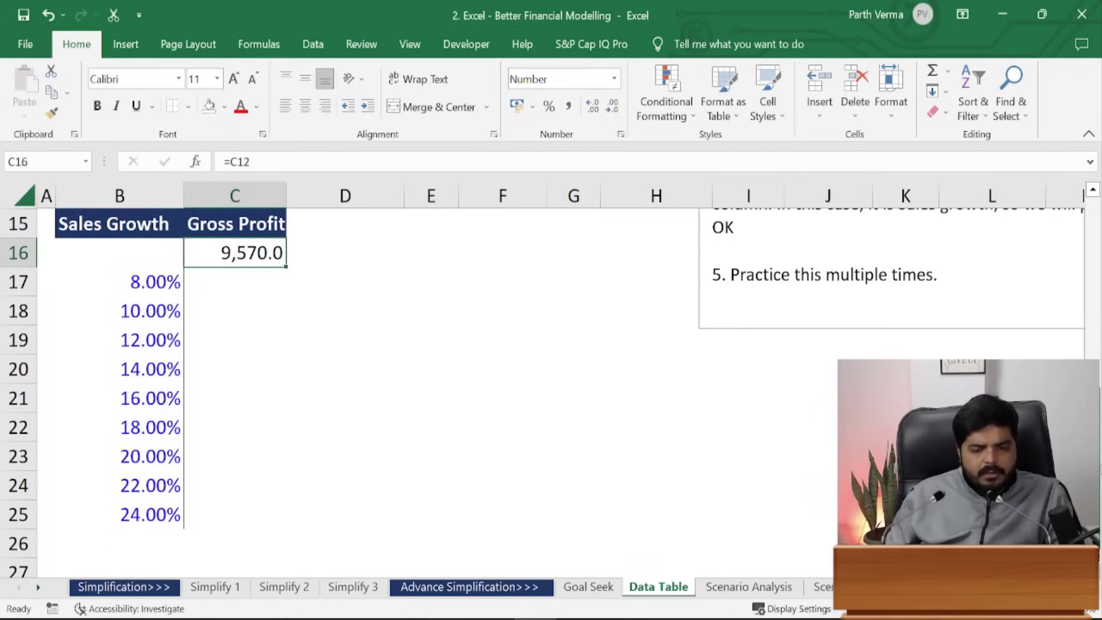
- Select the sensitivity table B16:C25 and open the What-If Analysis menu
click(84, 379)
drag(140, 248, 271, 506)
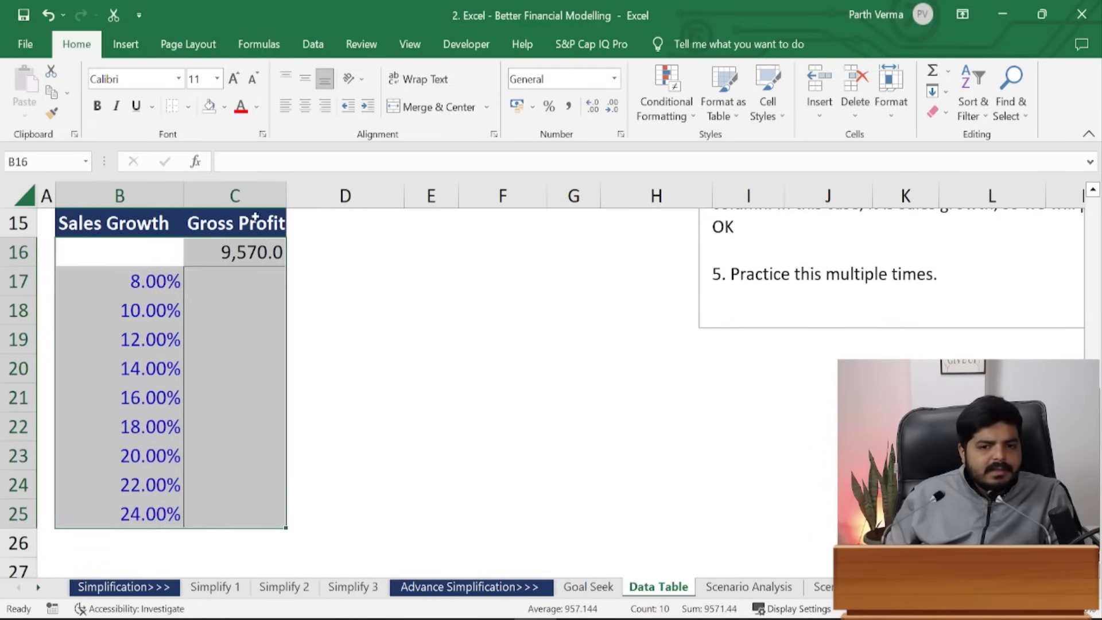
drag(98, 262, 266, 515)
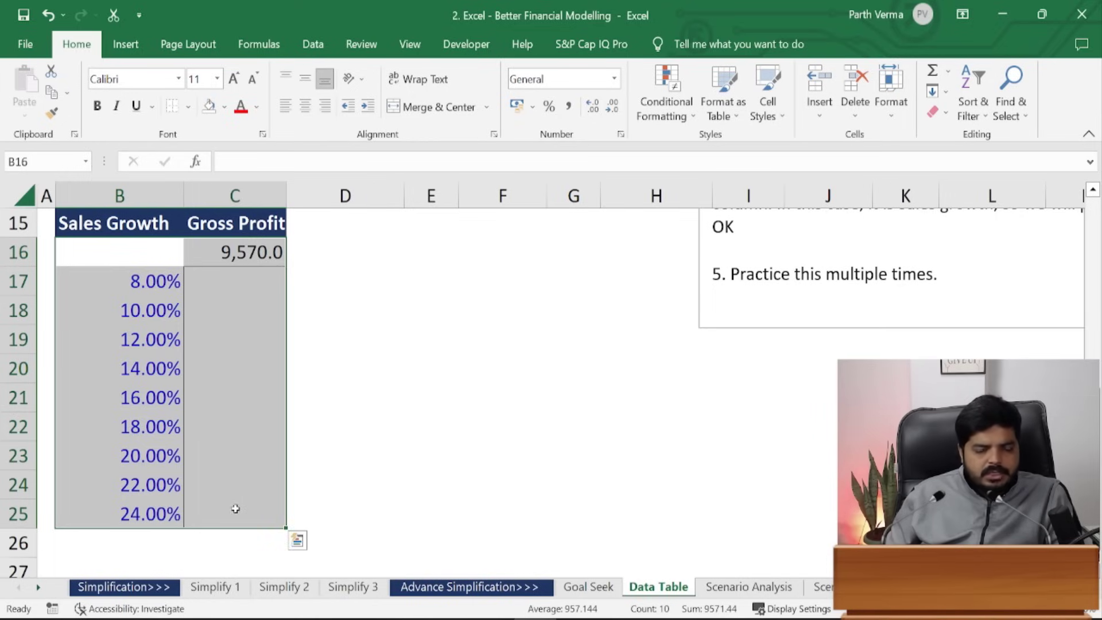
scroll(549, 368, up, 2)
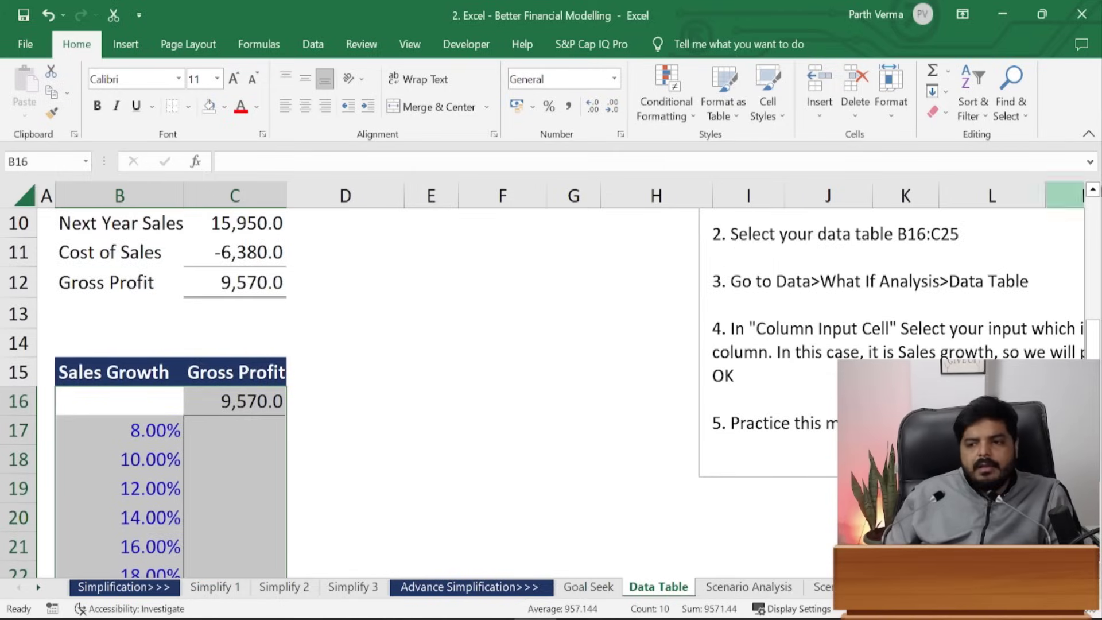
drag(1093, 338, 1094, 346)
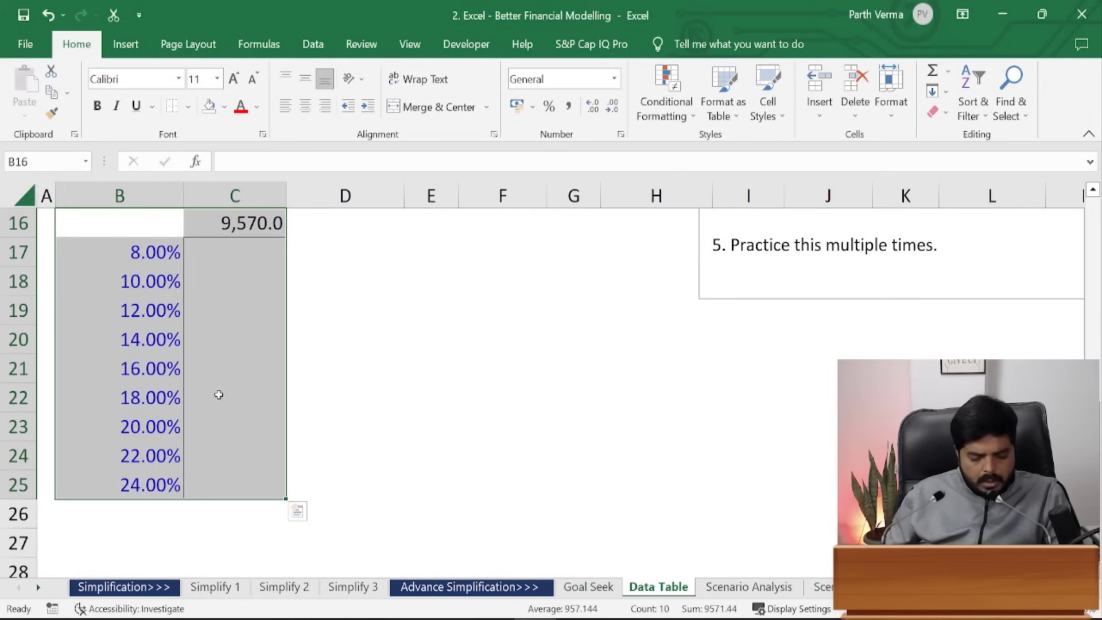
key(alt)
key(a)
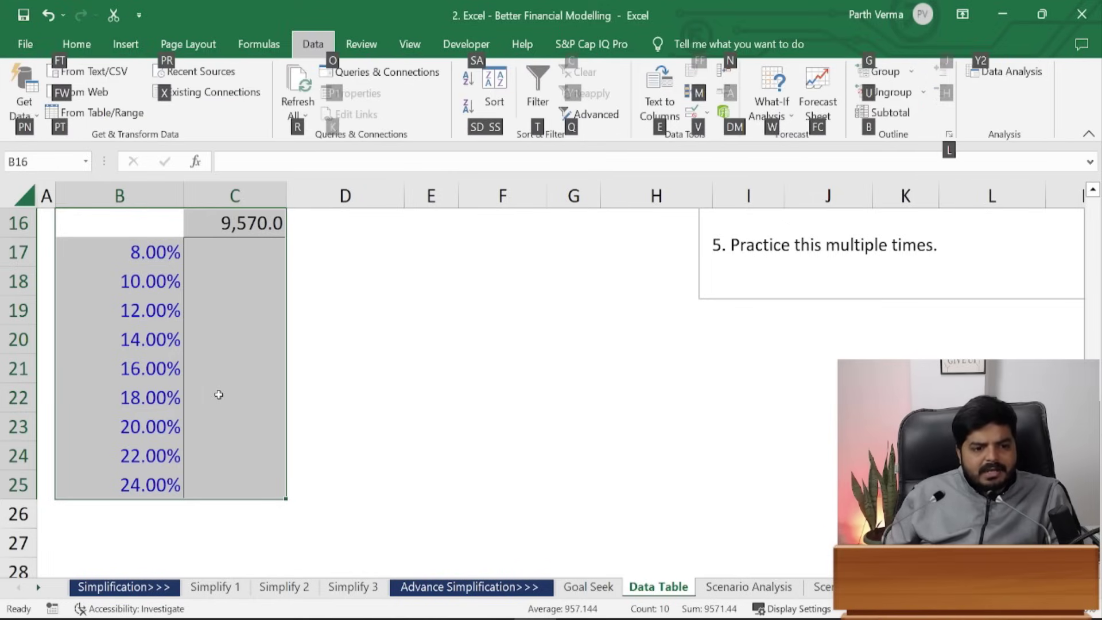
key(w)
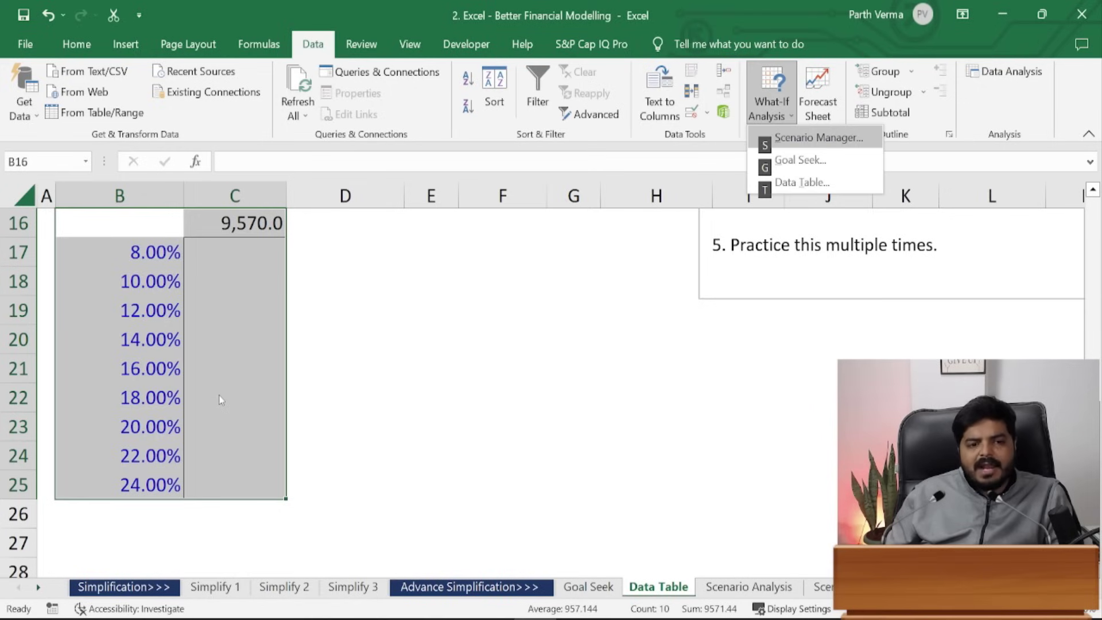
- Run the data table with C7 as column input, filling Gross Profit from 9,396.0 to 10,788.0
key(t)
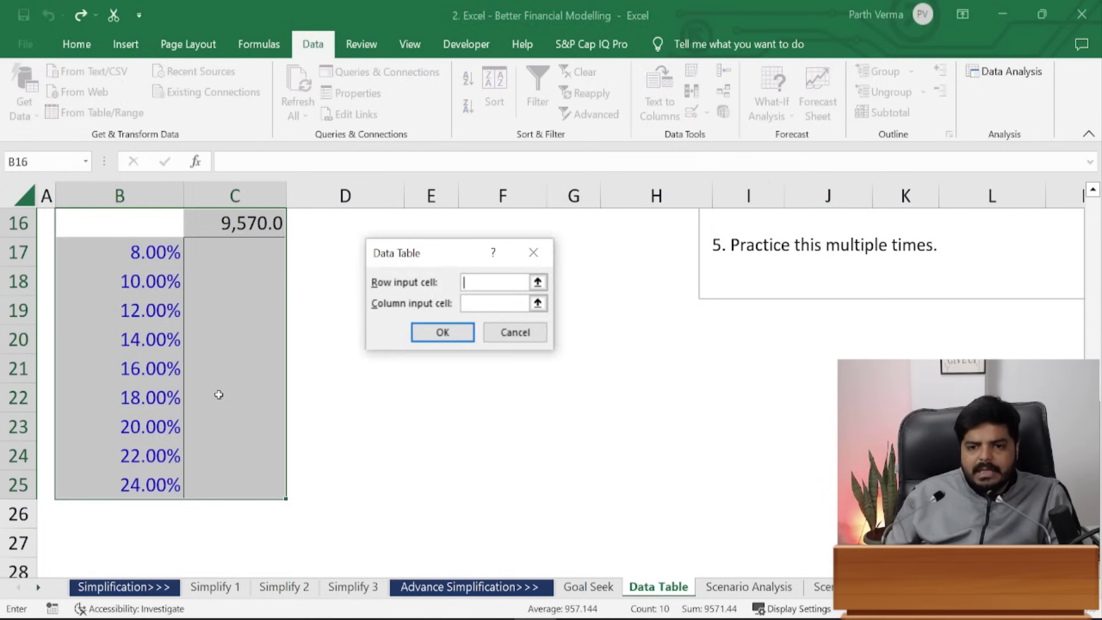
scroll(1096, 341, up, 3)
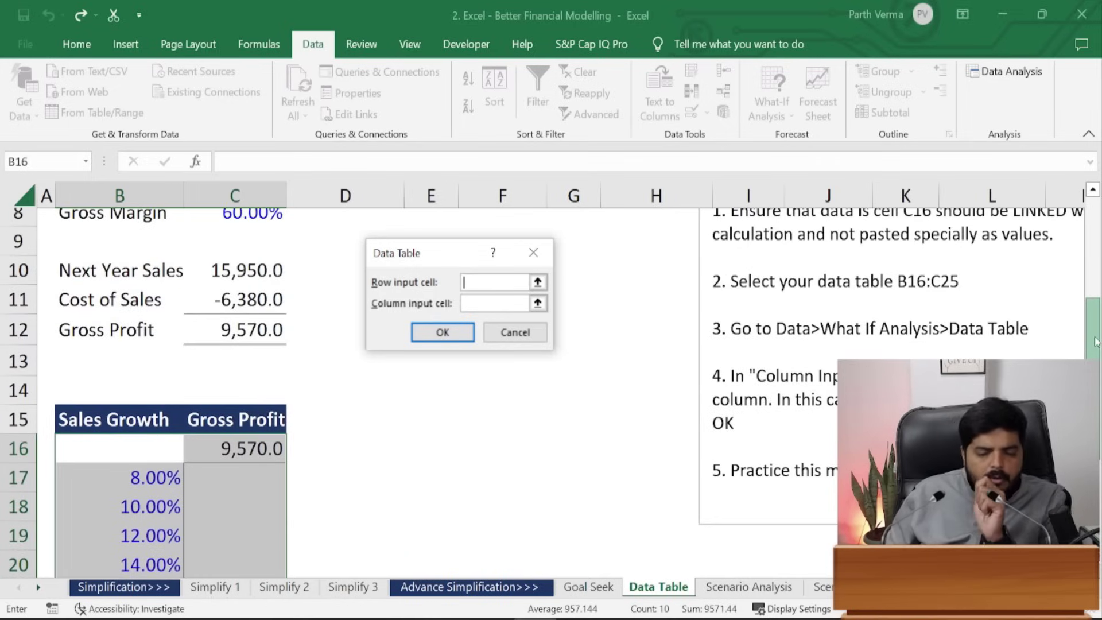
scroll(1096, 342, up, 1)
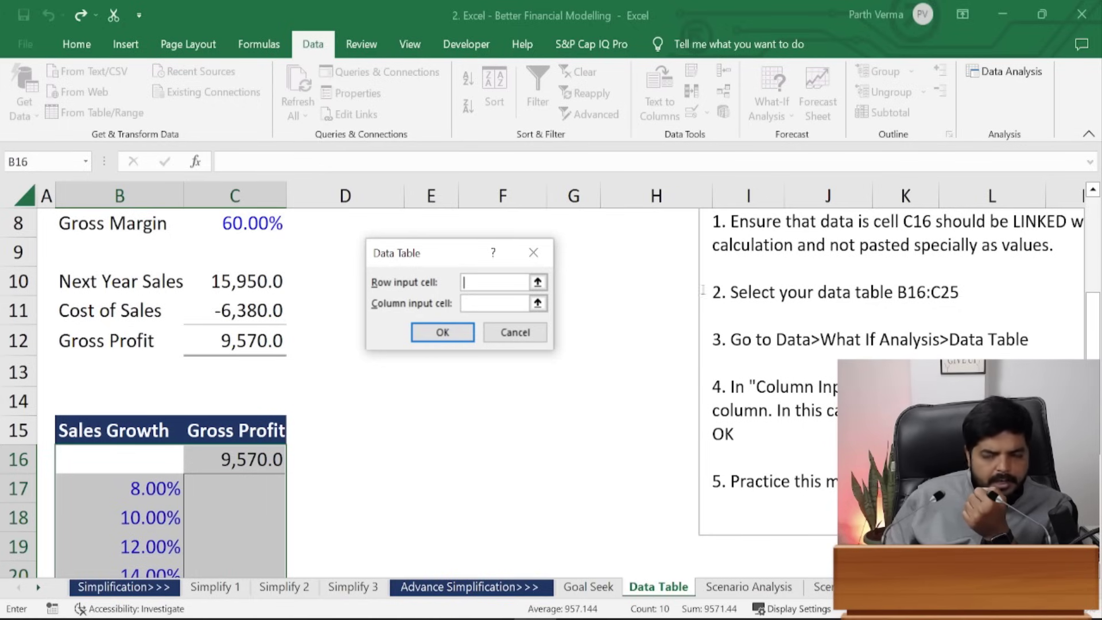
drag(1089, 290, 1089, 321)
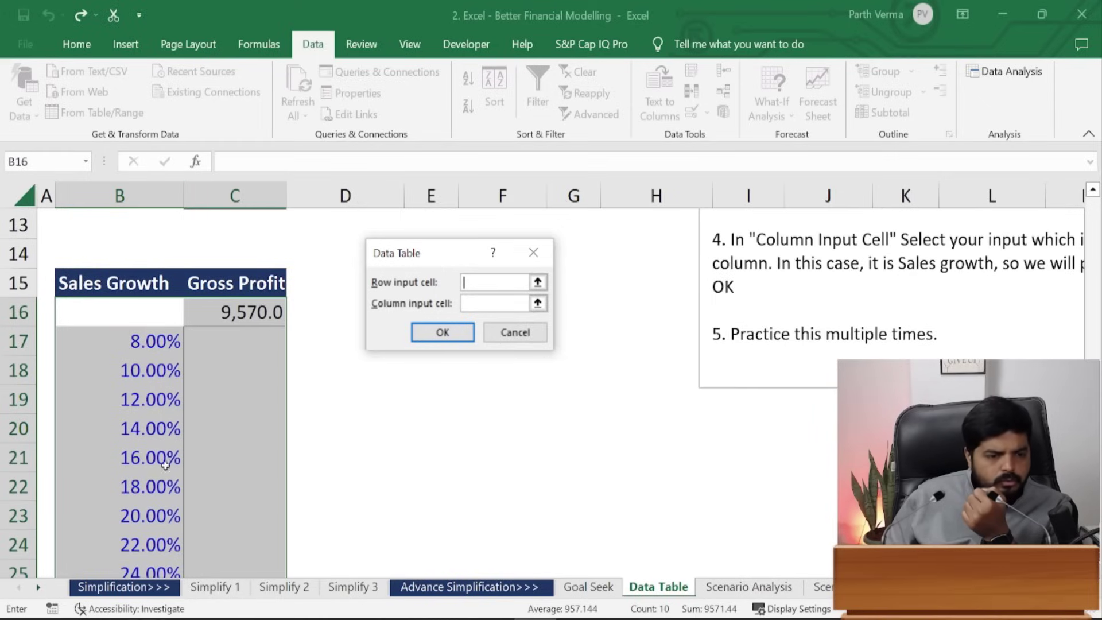
click(497, 306)
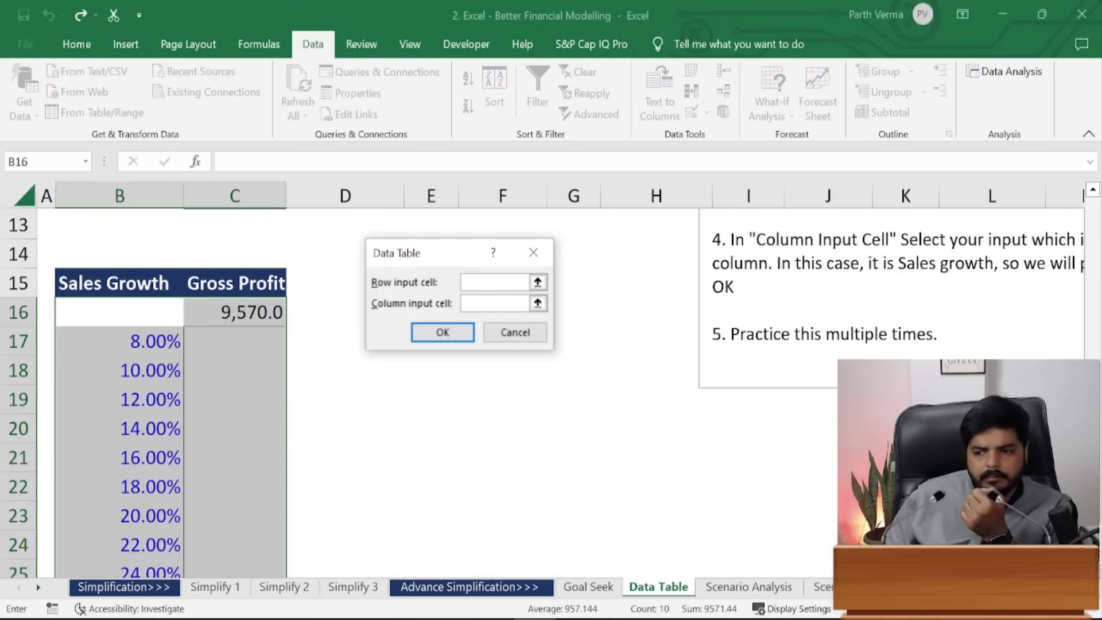
scroll(268, 331, up, 4)
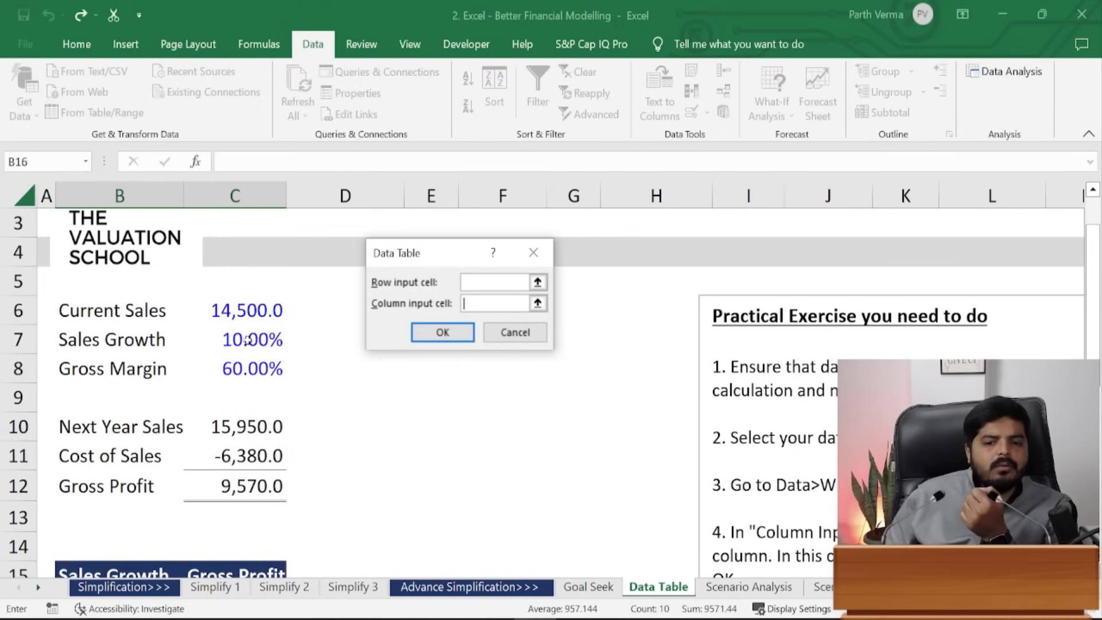
click(247, 341)
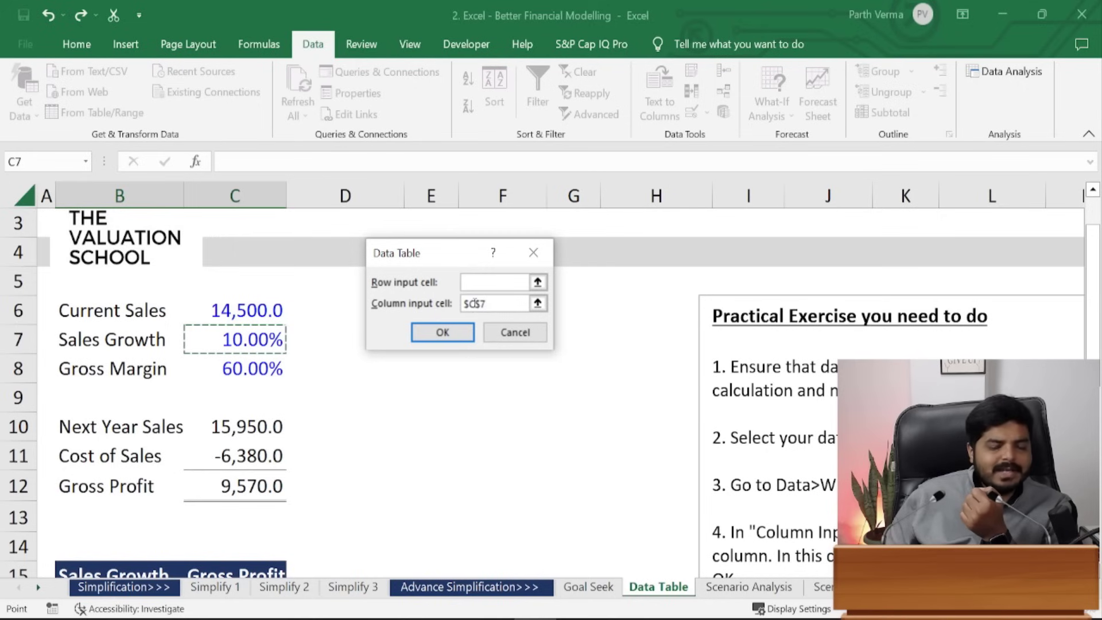
click(449, 333)
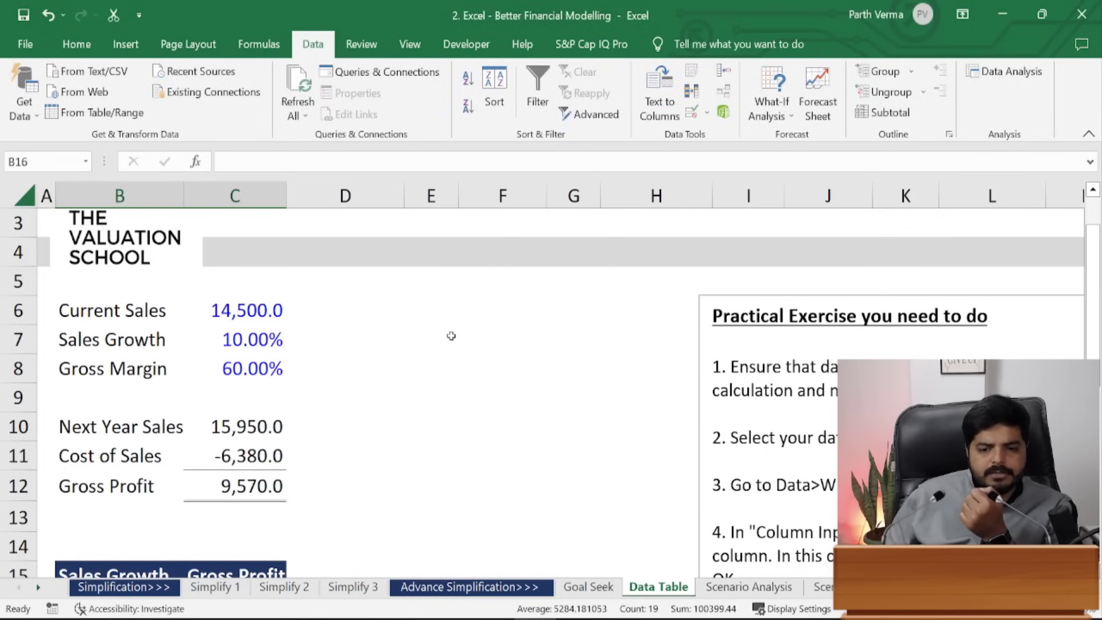
drag(1092, 259, 1092, 374)
drag(1093, 298, 1092, 436)
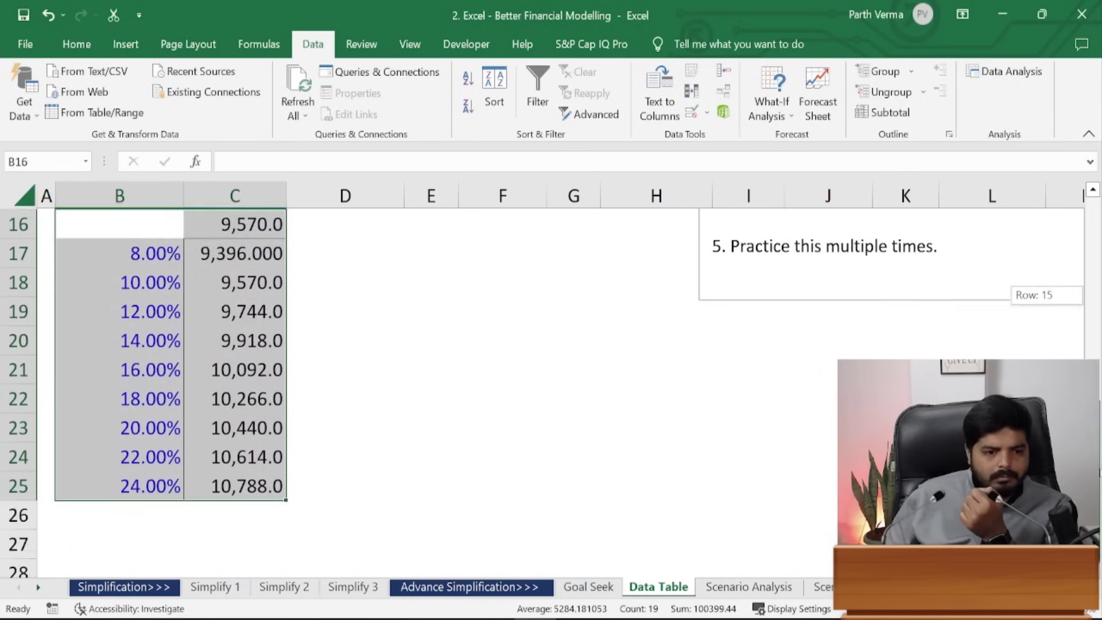
- Reduce the 8% result in C17 to one decimal place like the others
click(220, 251)
key(alt+h)
key(9)
key(alt+h)
key(9)
- Check the table cells, then fade the linked C16 value's text to near-white
key(Up)
key(Up)
key(Up)
key(Up)
key(Up)
key(Up)
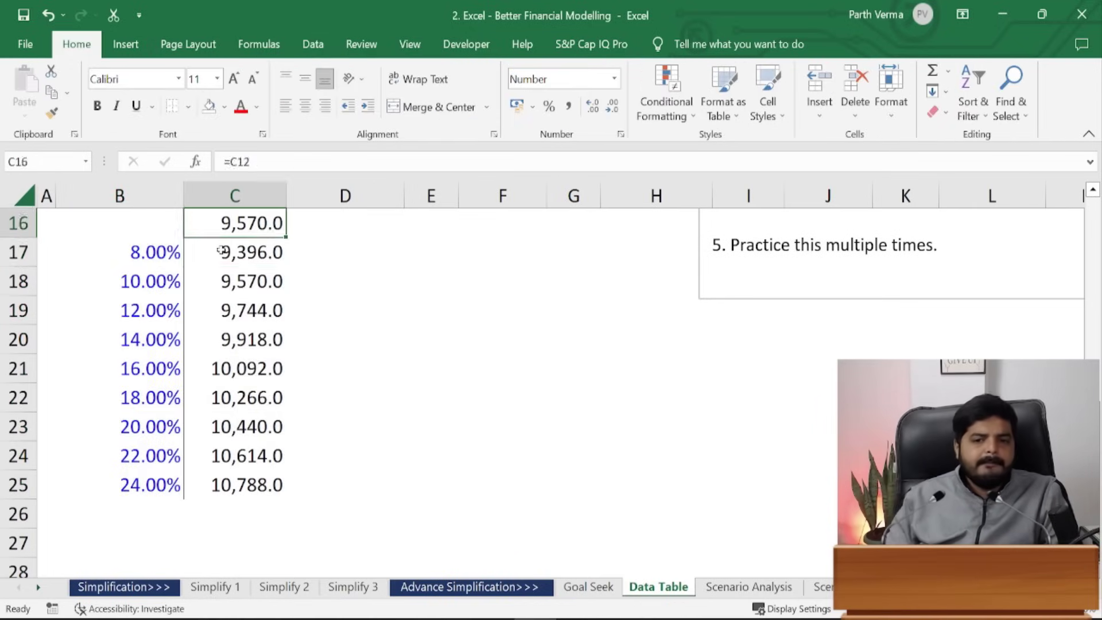
key(Down)
key(Down)
key(Down)
key(Down)
key(Down)
key(Down)
key(Down)
key(Down)
key(Down)
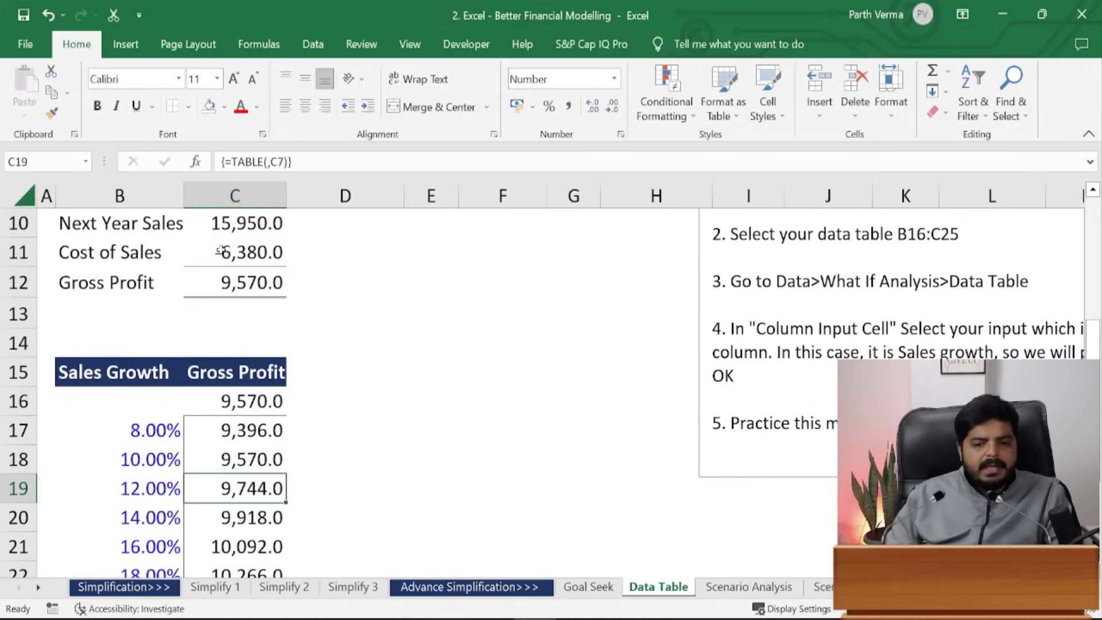
key(Up)
key(Up)
key(Left)
key(Right)
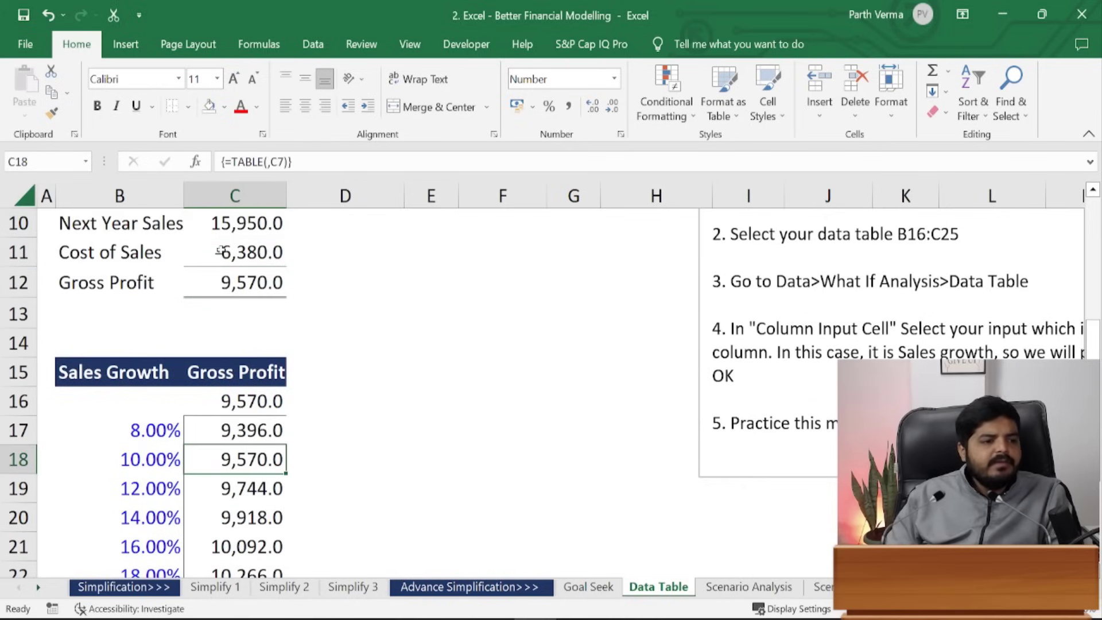
key(Up)
key(Up)
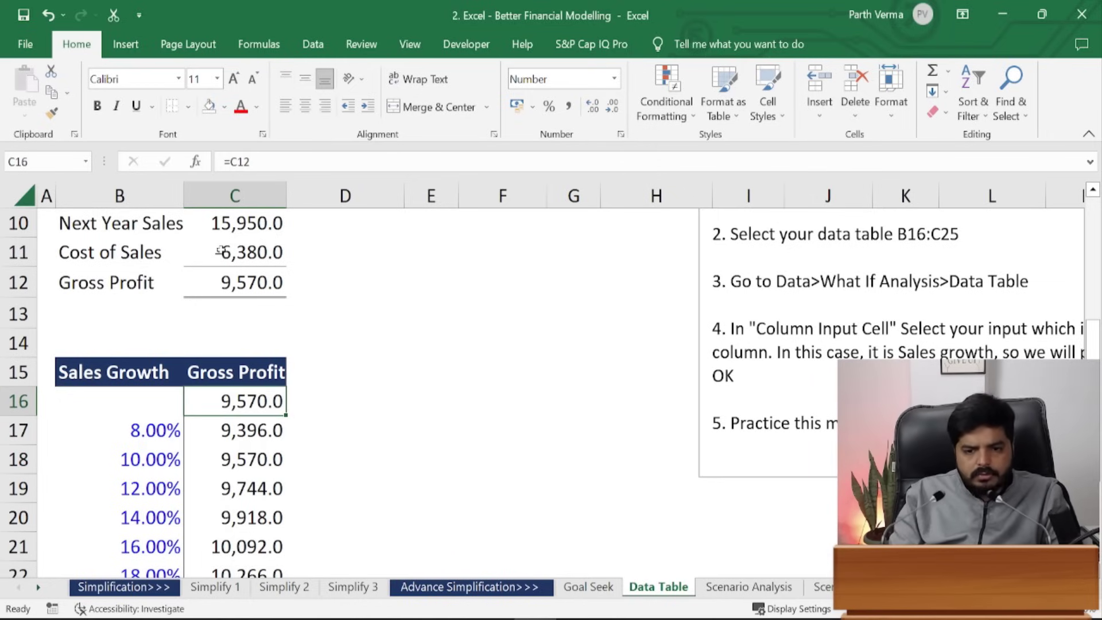
click(262, 107)
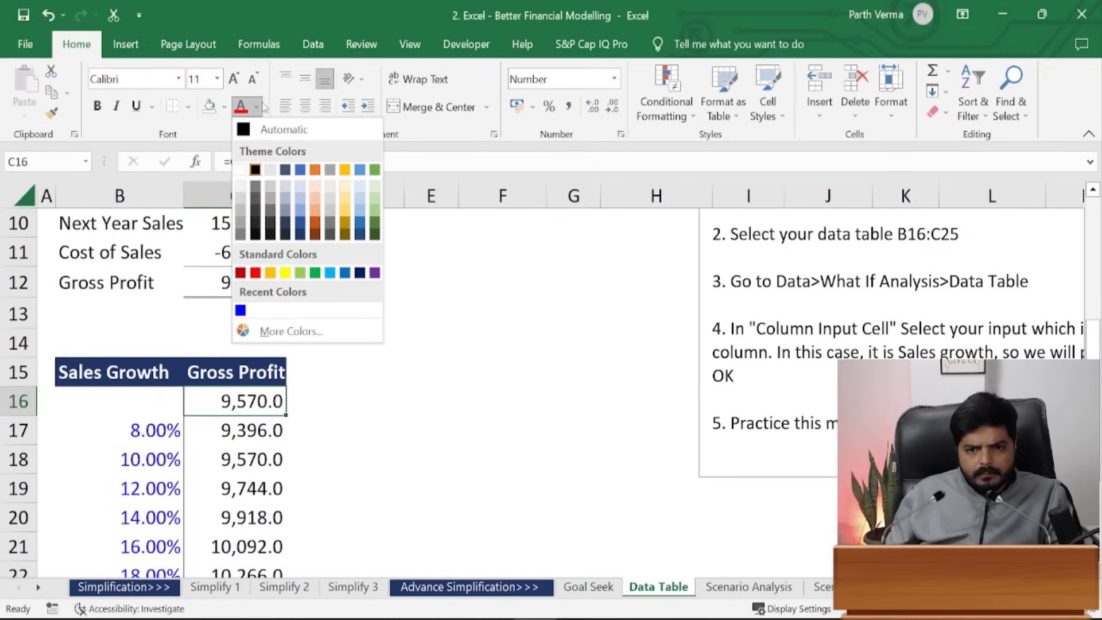
click(241, 185)
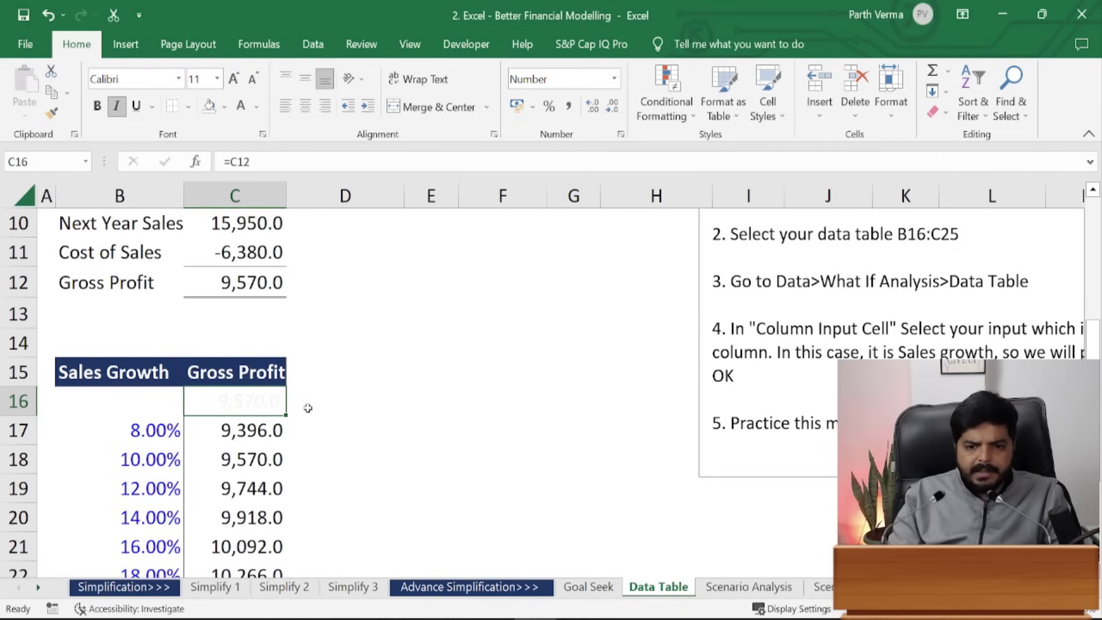
click(480, 396)
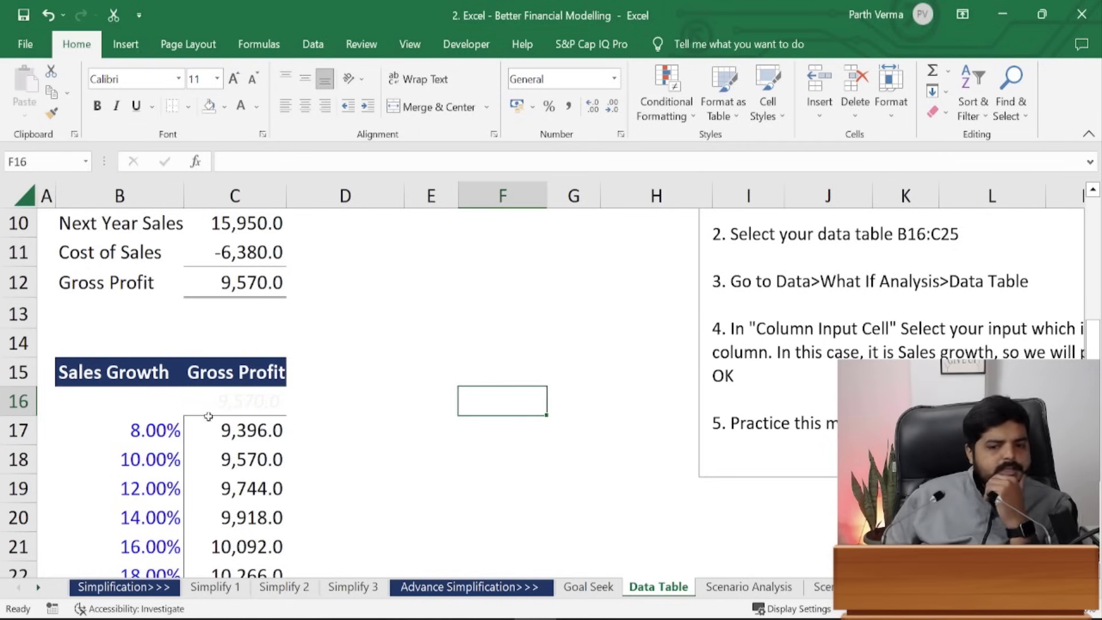
- Change C16's 9,570.0 text colour to a visible grey
click(264, 398)
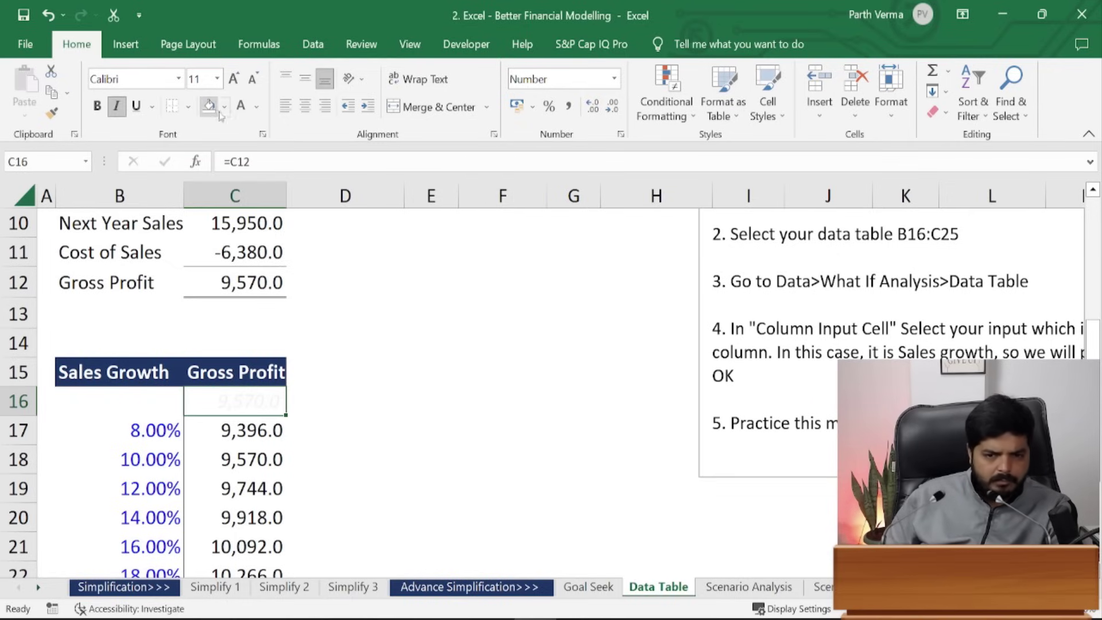
click(254, 106)
click(239, 197)
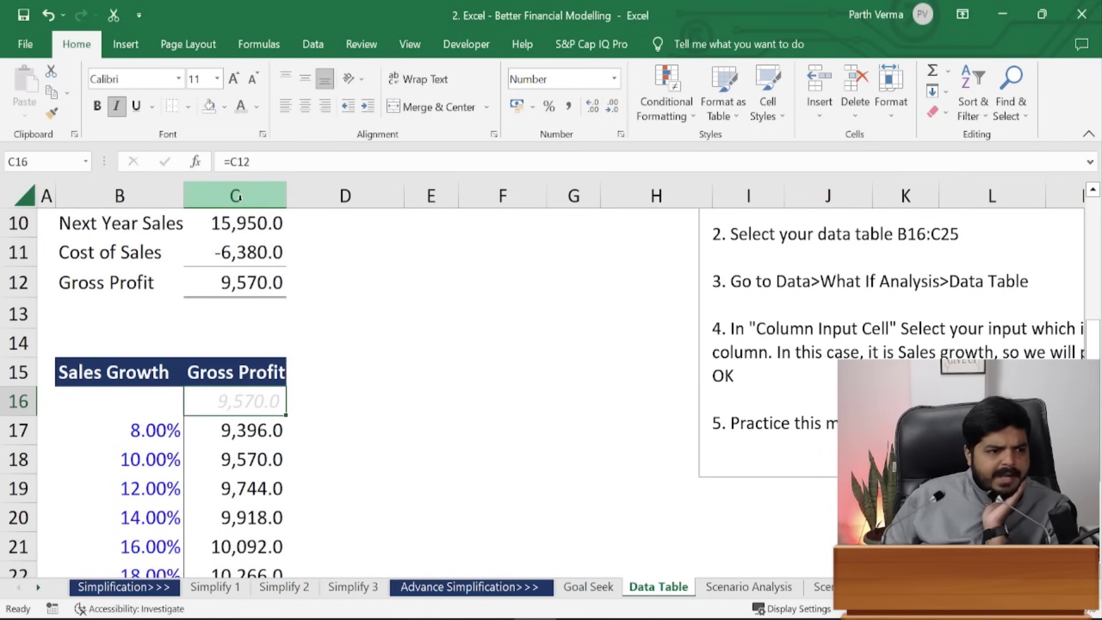
click(256, 106)
click(239, 214)
click(448, 376)
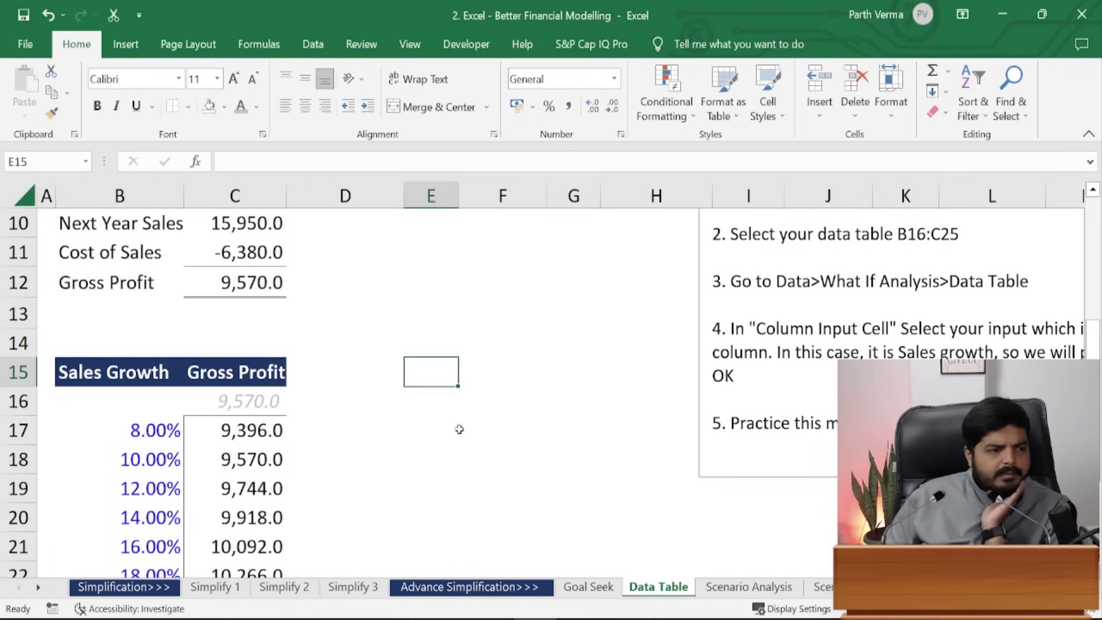
click(448, 459)
- Review the data table results and highlight the Gross Margin label and value
scroll(448, 459, down, 2)
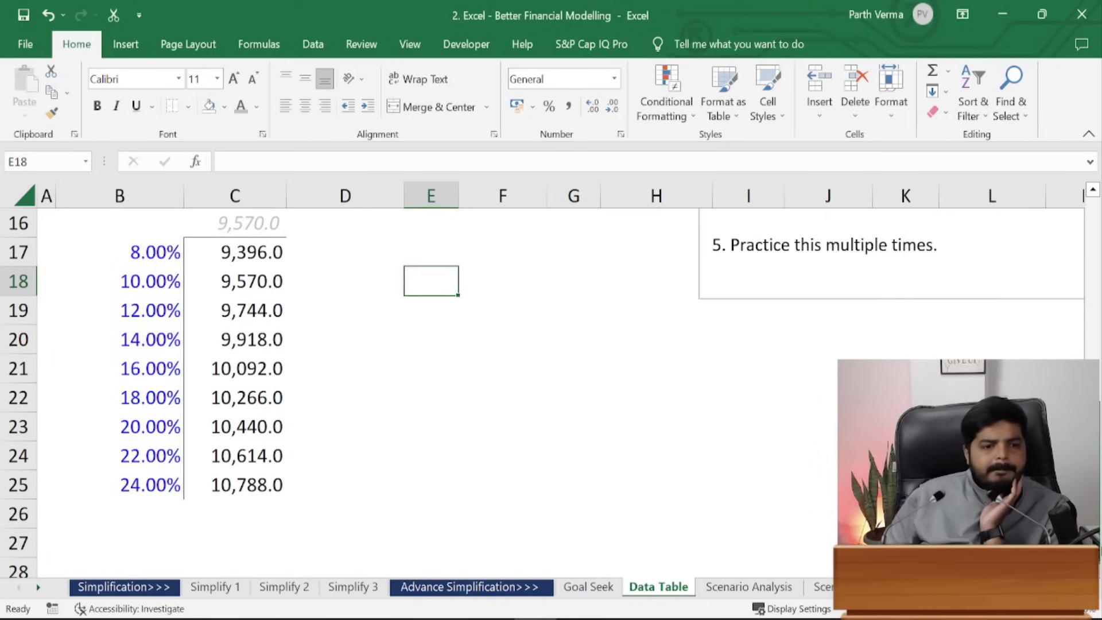
scroll(448, 459, up, 2)
scroll(448, 459, down, 2)
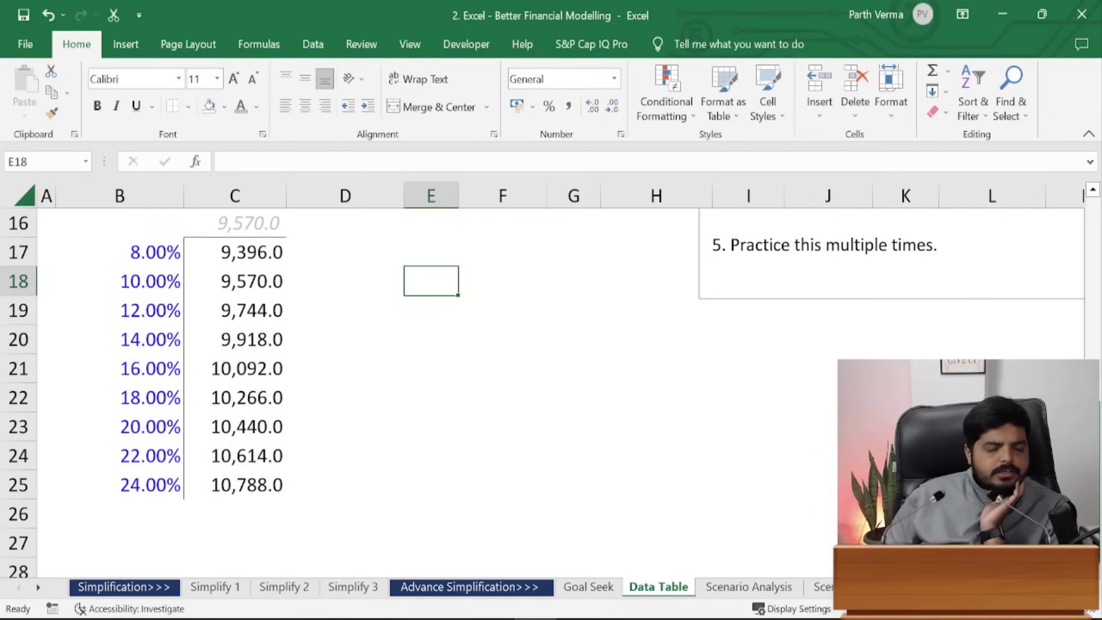
scroll(448, 459, up, 4)
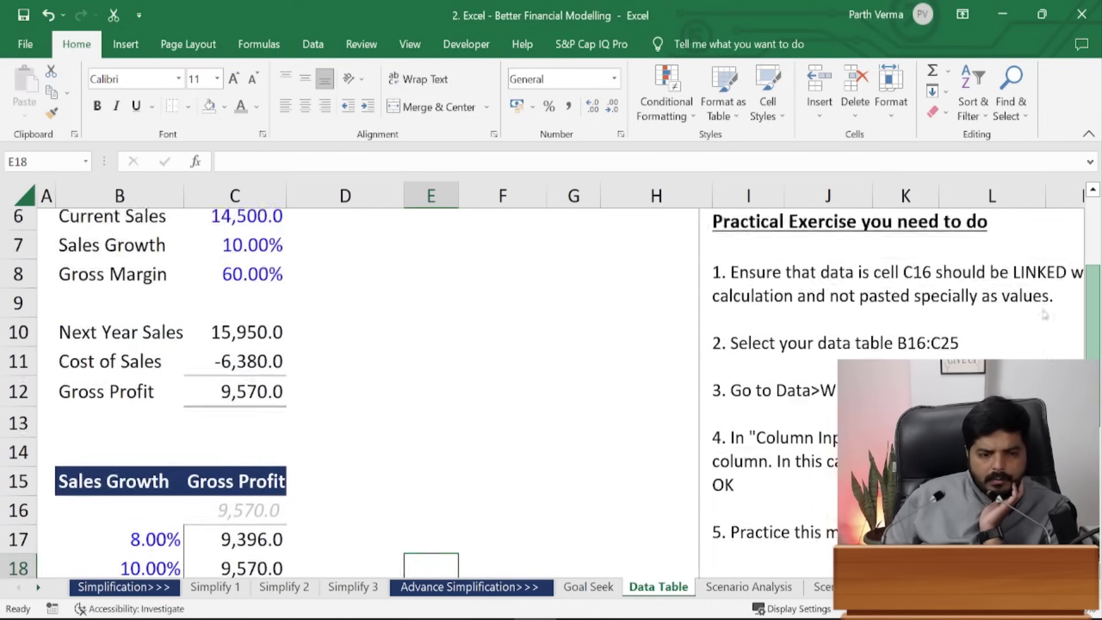
scroll(448, 459, down, 3)
scroll(448, 460, down, 2)
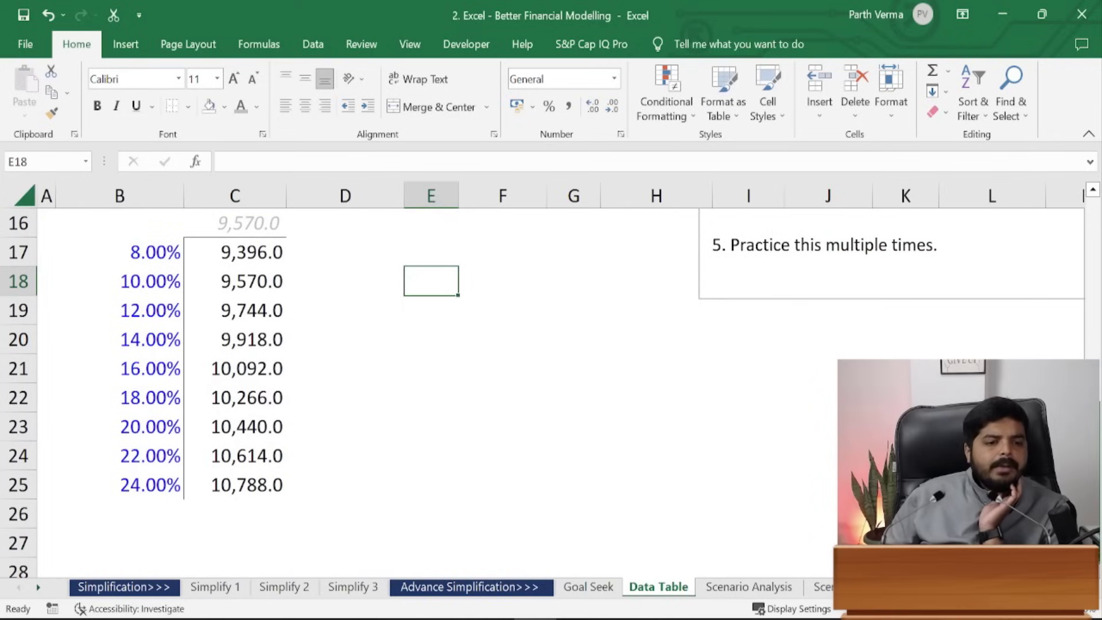
scroll(448, 459, up, 1)
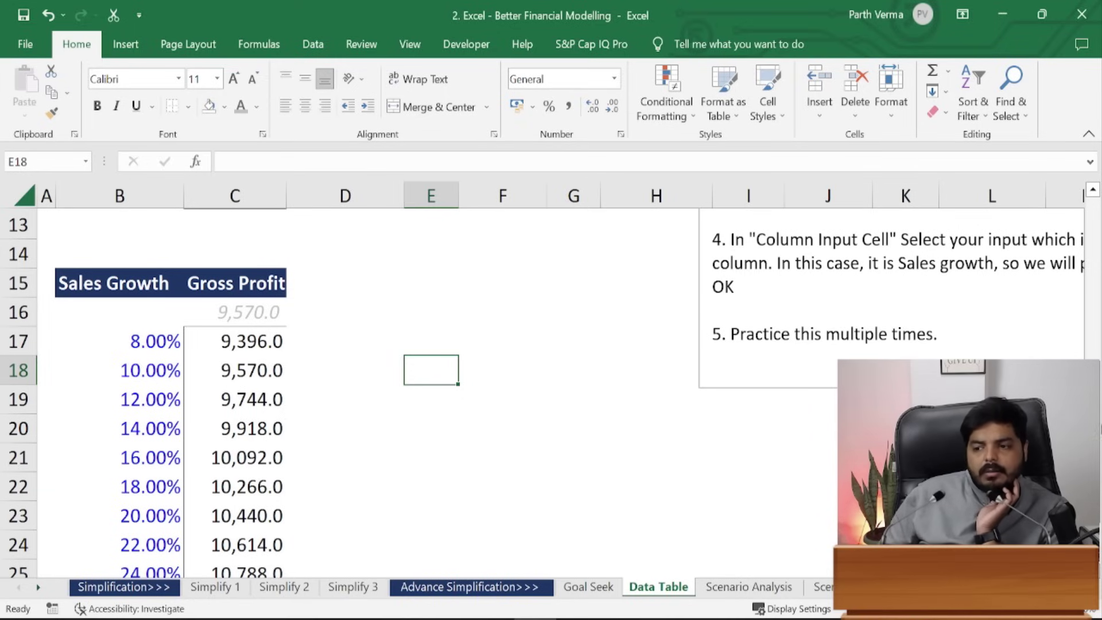
scroll(1092, 301, up, 4)
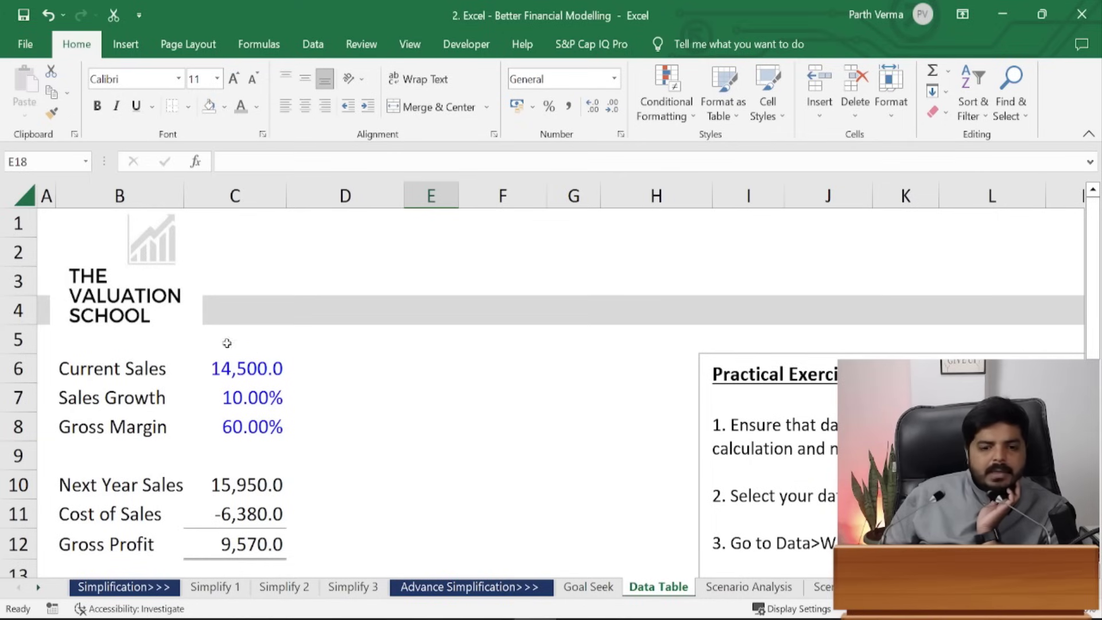
drag(140, 428, 263, 424)
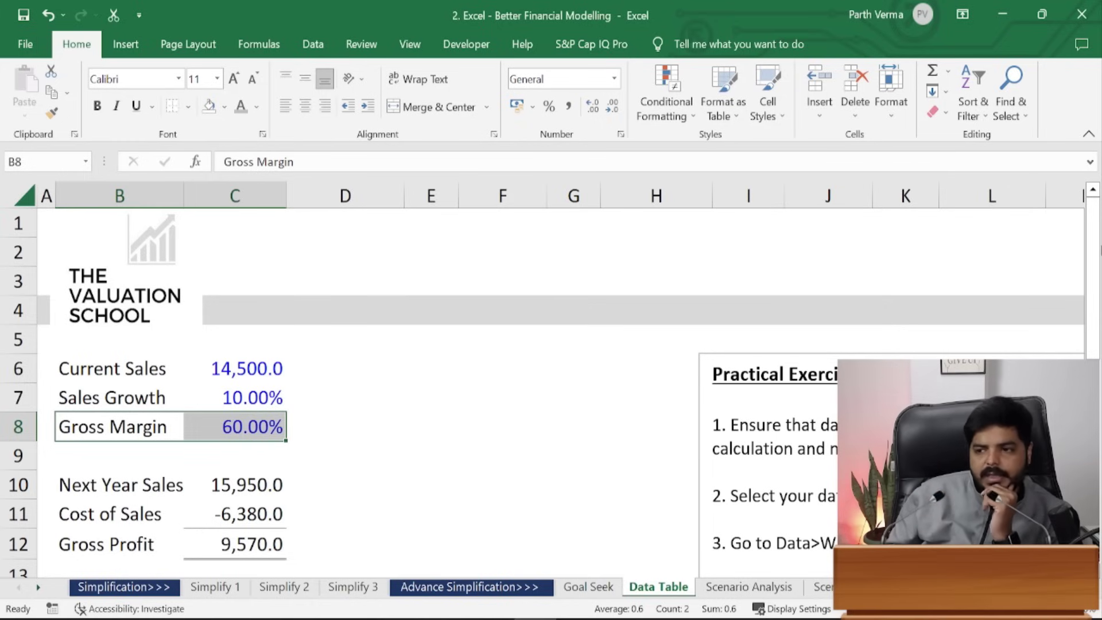
drag(1094, 242, 1099, 313)
- Inspect the {=TABLE(,C7)} formula behind the 10% growth Gross Profit result
click(153, 570)
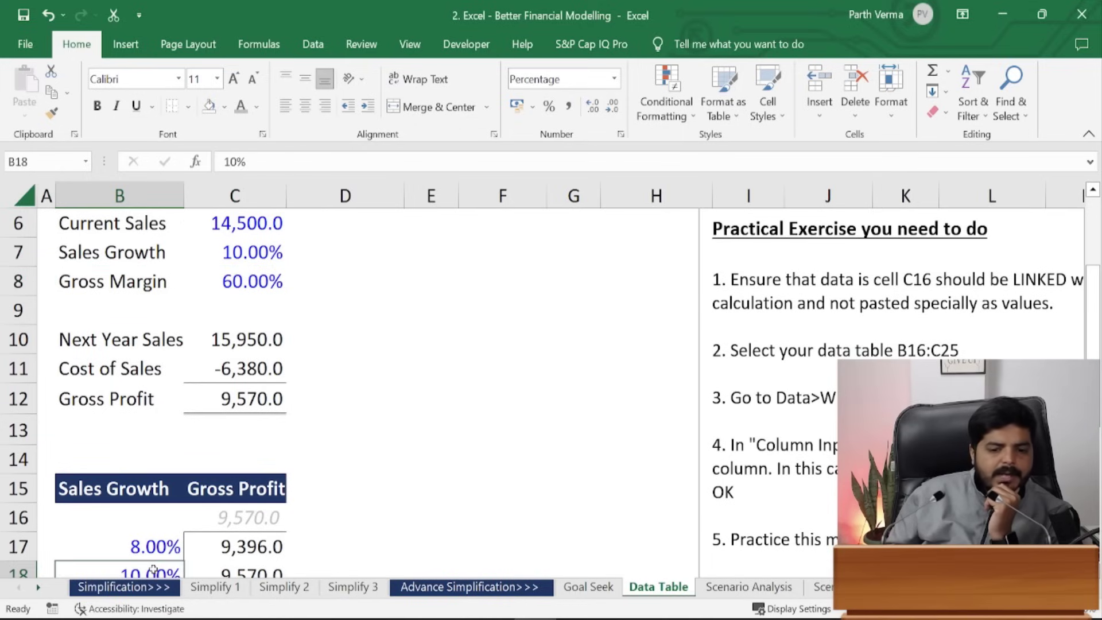
click(259, 570)
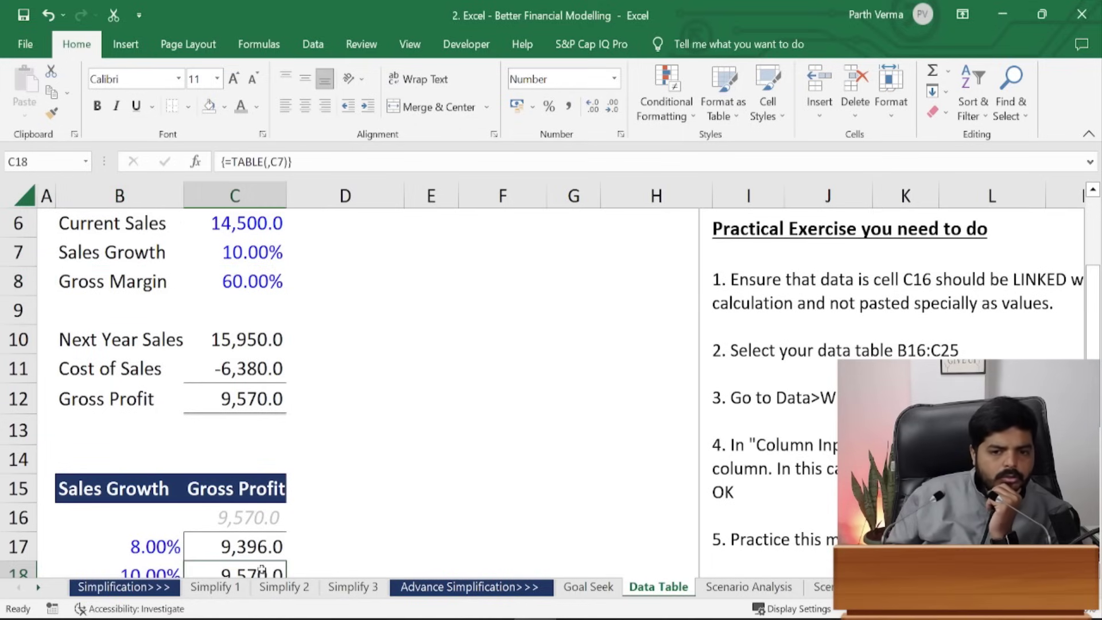
click(315, 522)
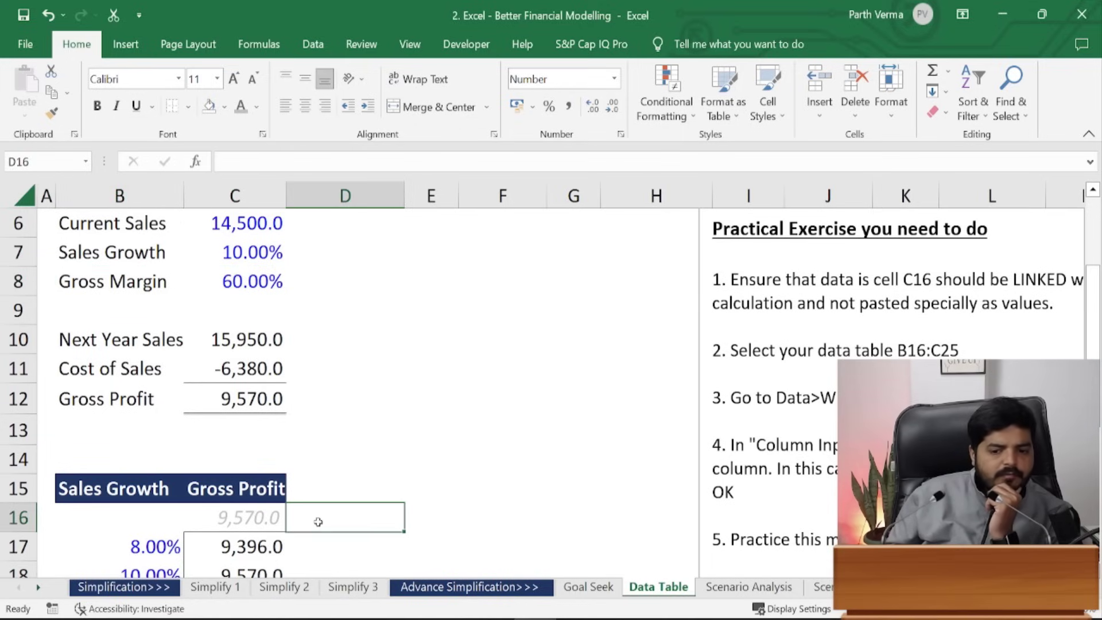
click(327, 566)
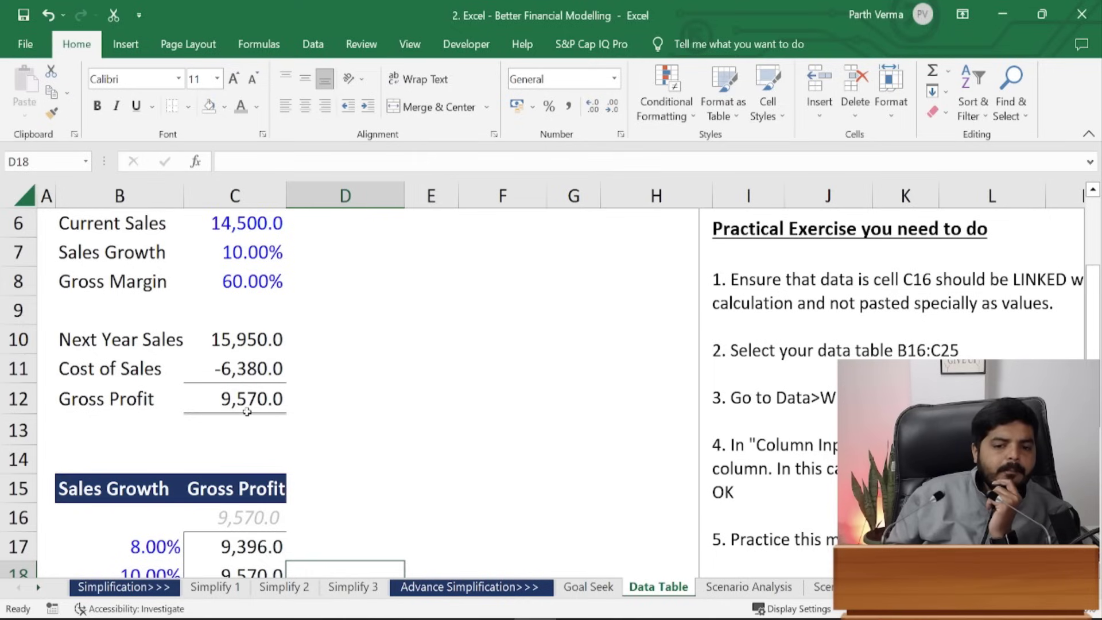
- On the Scenario Analysis sheet, start a label in C14, then discard it
click(730, 588)
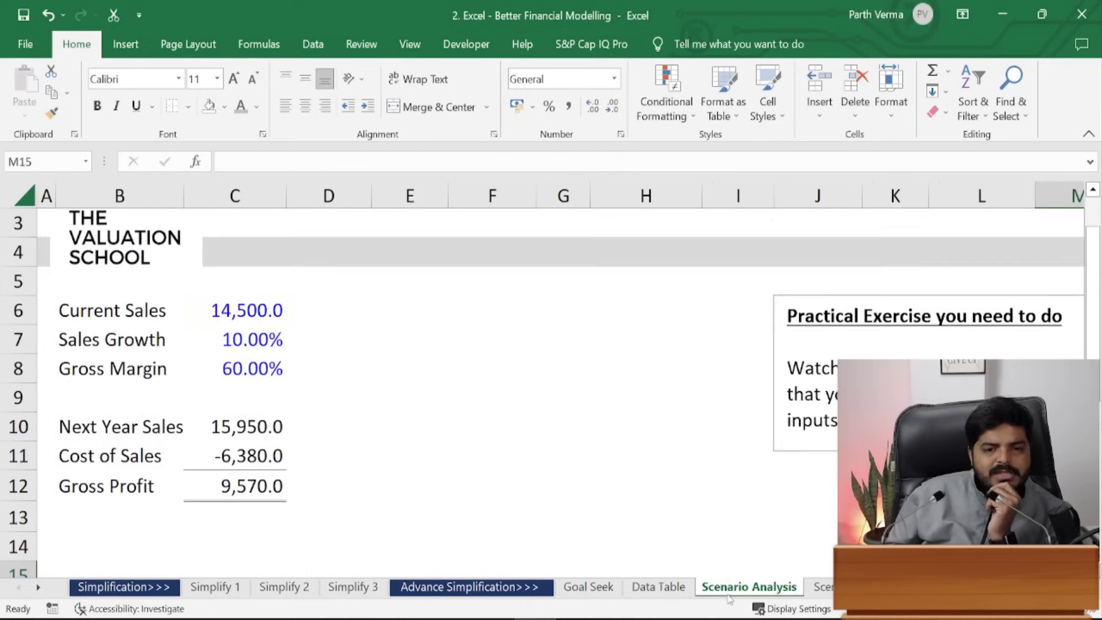
click(388, 429)
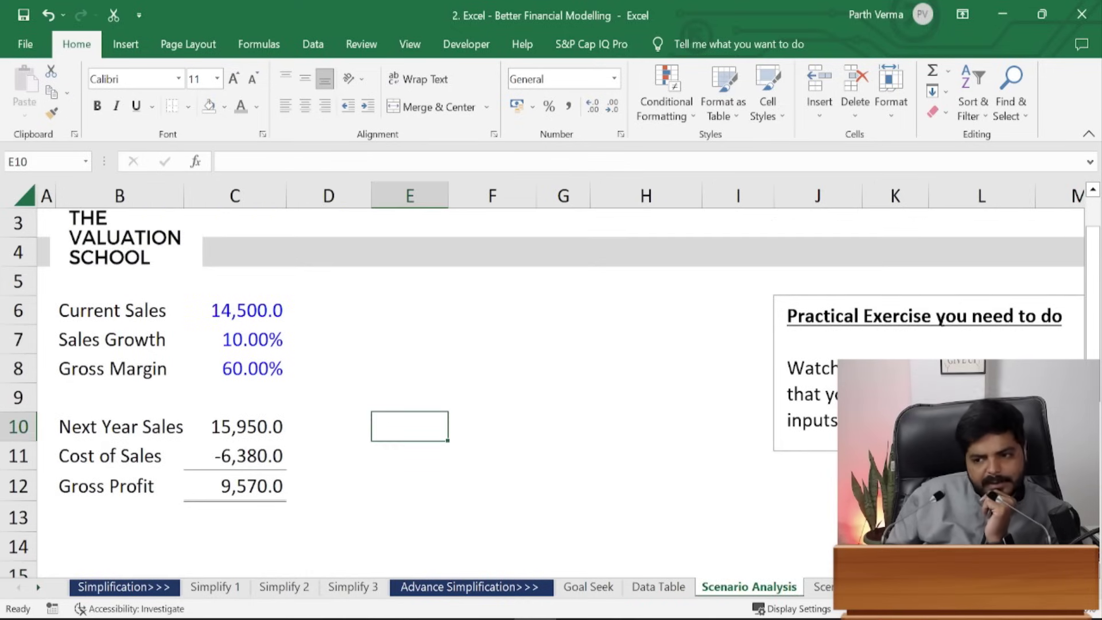
drag(1093, 317, 1093, 370)
click(246, 429)
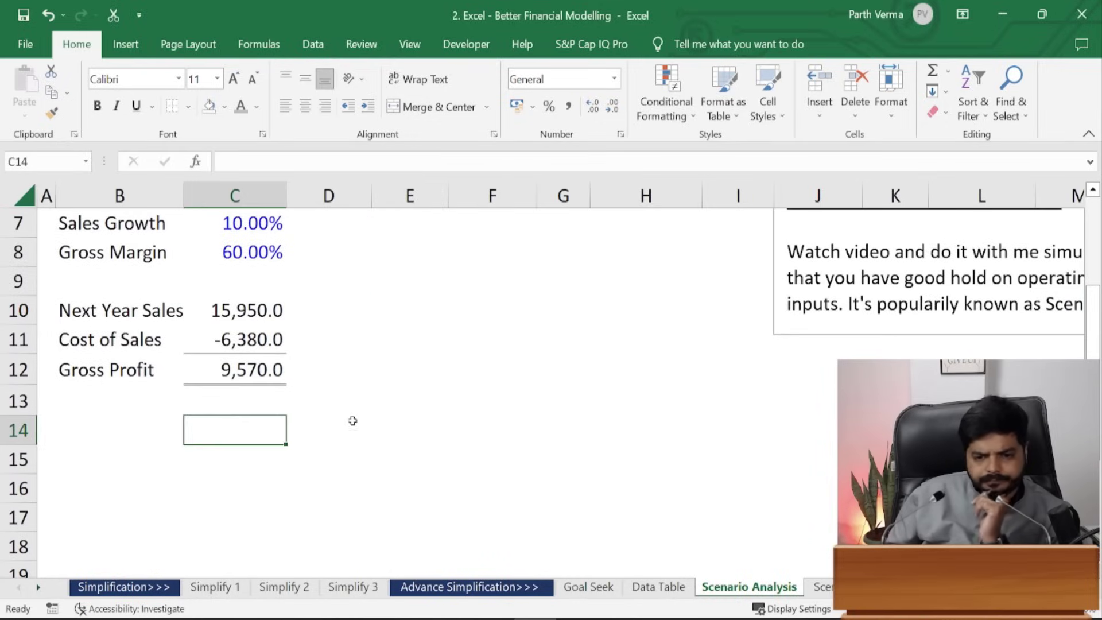
text(Gr)
key(BackSpace)
key(BackSpace)
key(Escape)
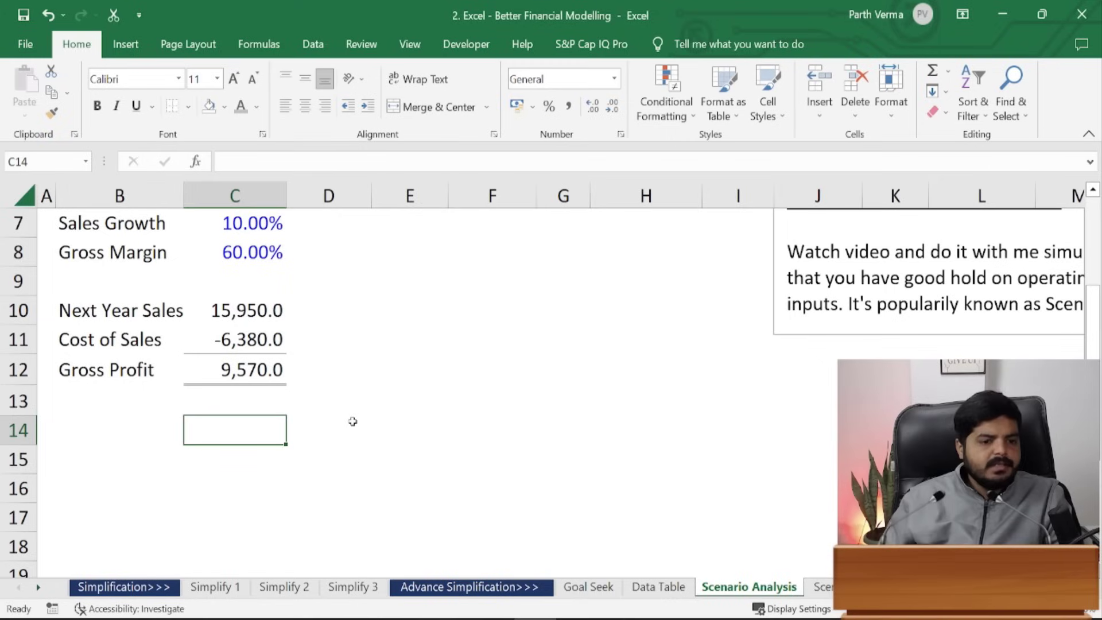
mouse_move(1093, 360)
mouse_down()
mouse_move(1093, 396)
mouse_move(1099, 357)
mouse_move(1100, 369)
mouse_up()
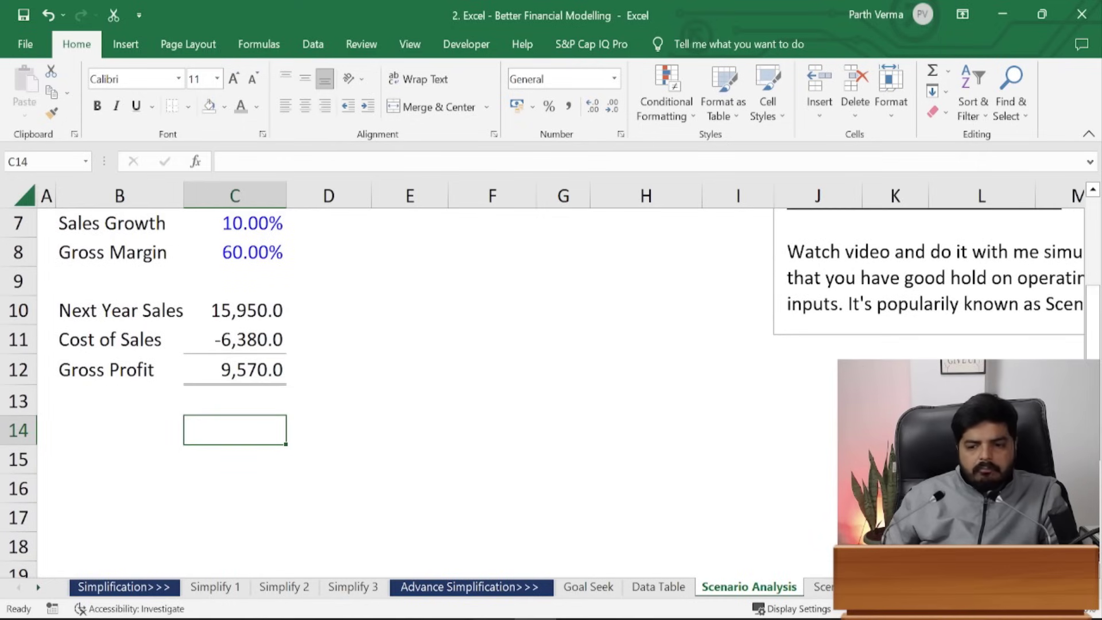
drag(684, 568, 684, 551)
- Copy the growth-rate and gross-profit block from Data Table into C16 on Scenario Analysis
click(683, 587)
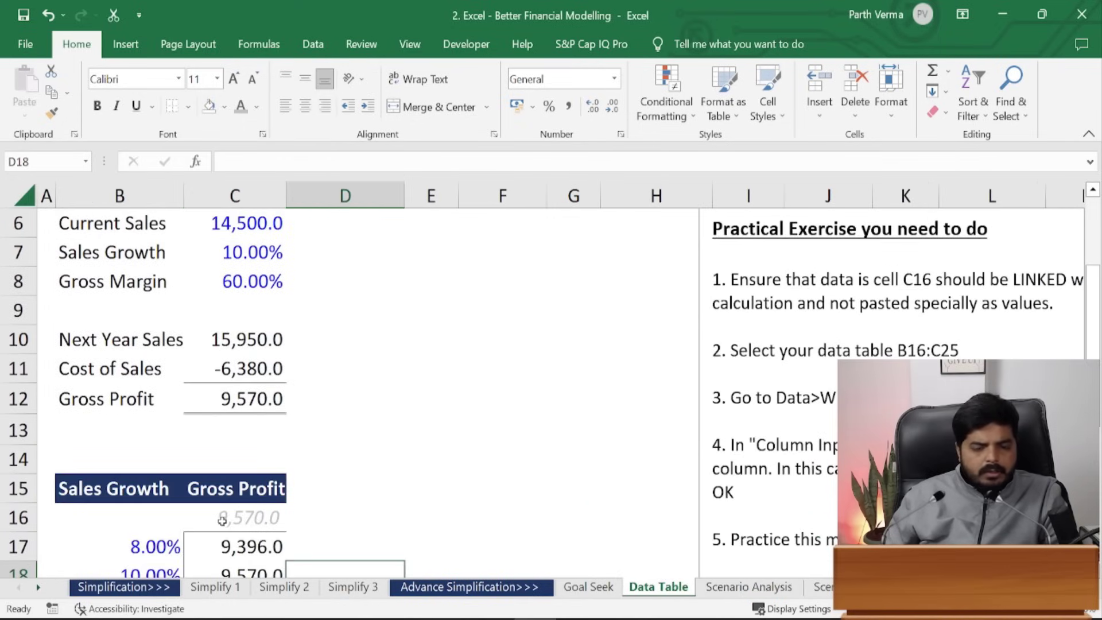
drag(1097, 343, 1098, 426)
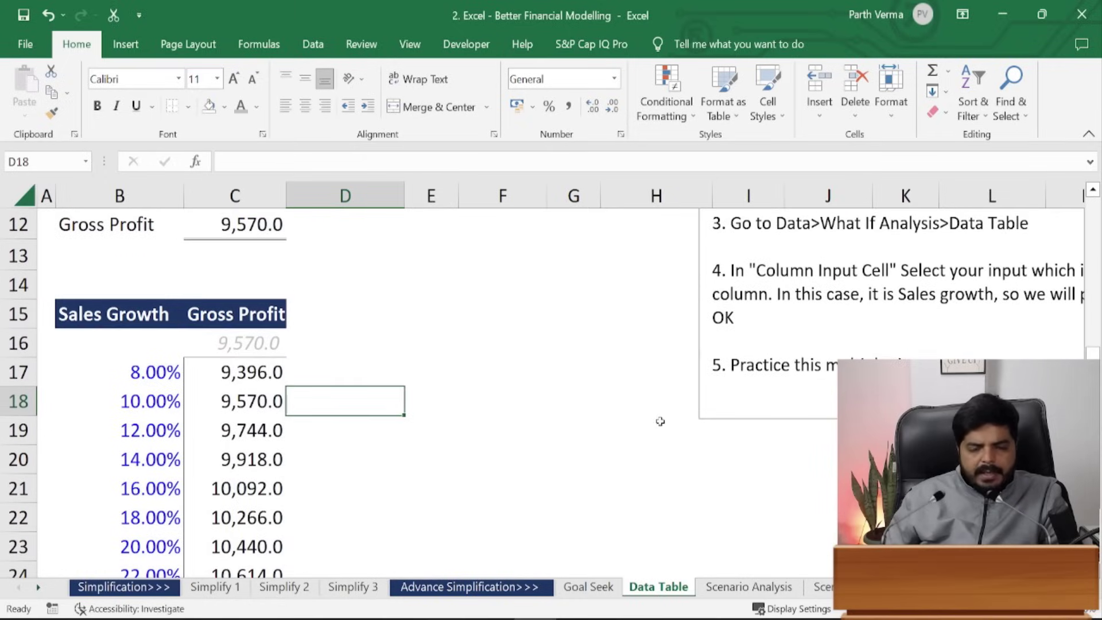
drag(154, 372, 266, 546)
key(ctrl+c)
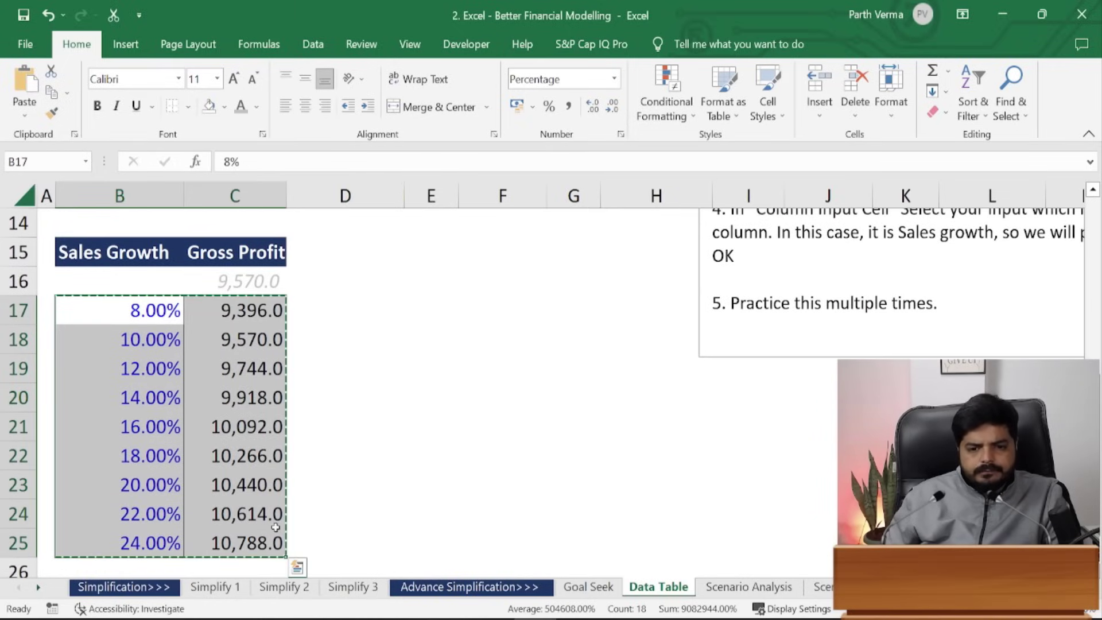
click(754, 586)
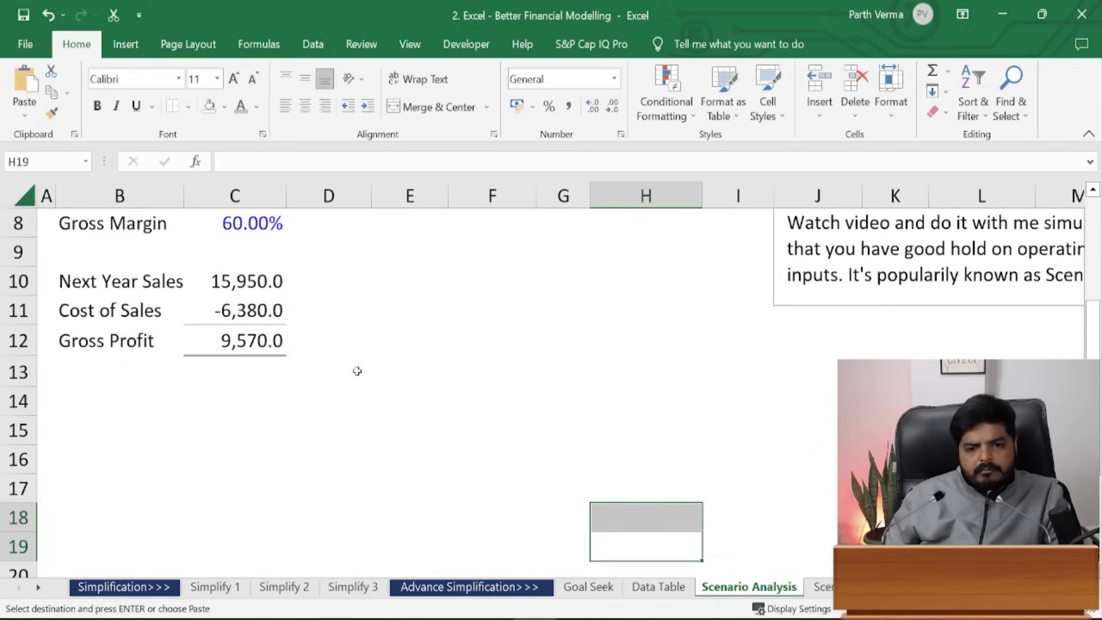
click(229, 465)
key(ctrl+v)
- Clear the pasted profit values in D16:D24, keeping the 8.00%–24.00% growth rates
drag(353, 462, 365, 513)
key(Delete)
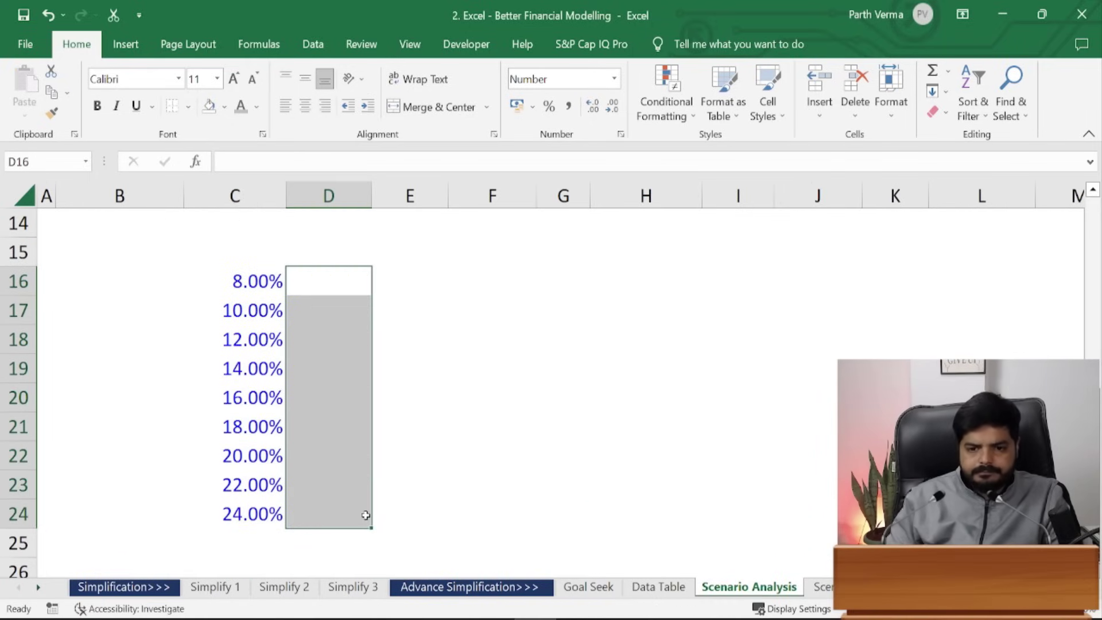
click(449, 418)
scroll(488, 414, up, 2)
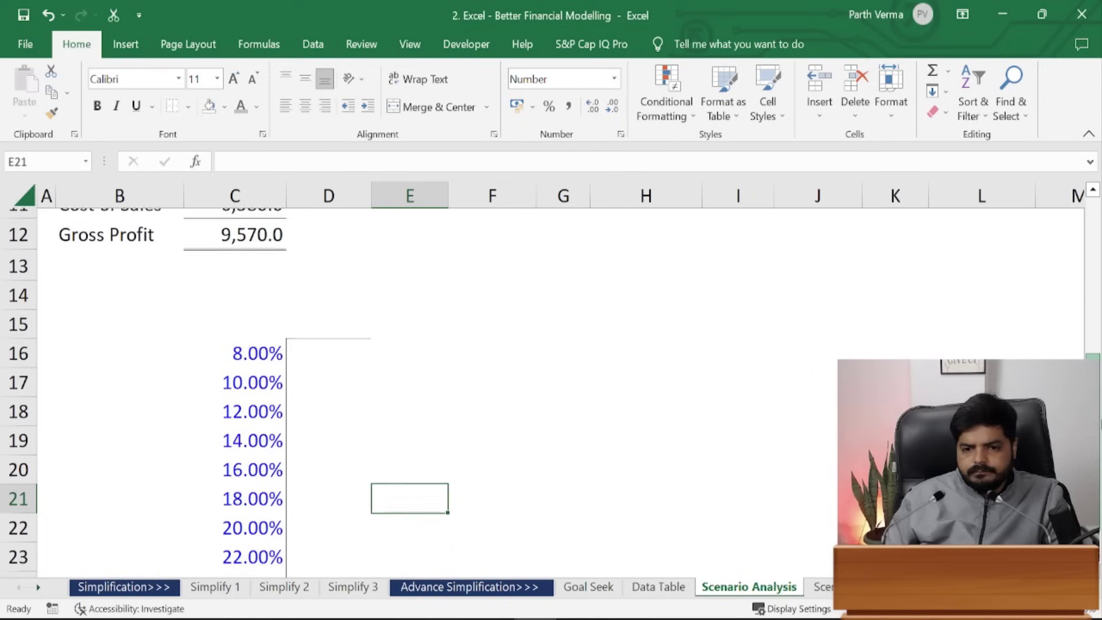
drag(239, 401, 248, 571)
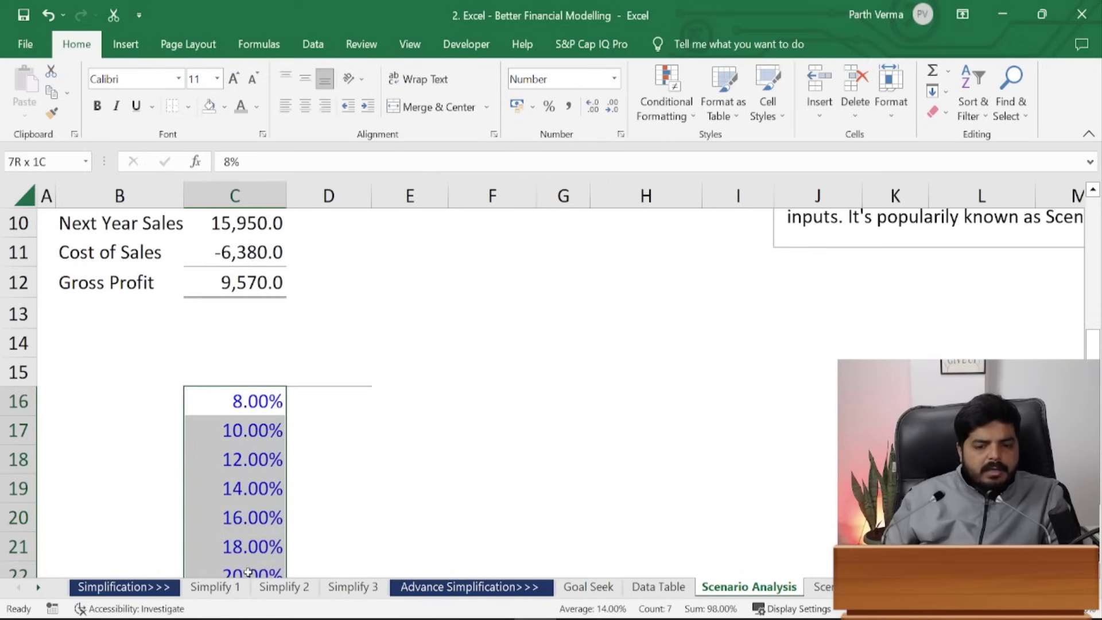
click(167, 487)
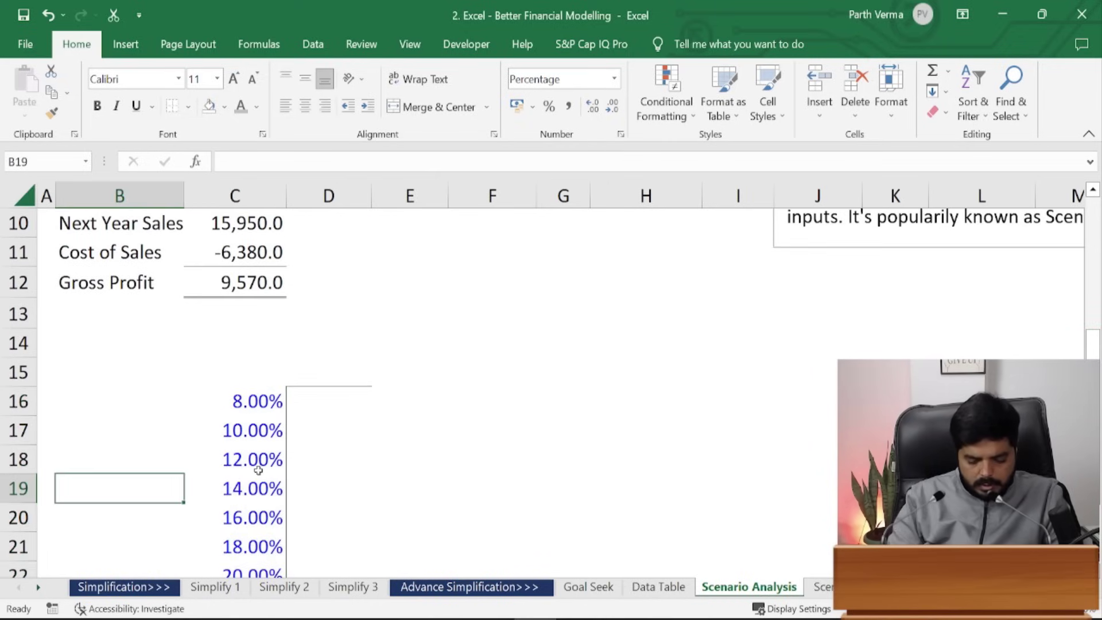
- Enter the label 'Sales Growth' in B19
text(Sales Growth)
key(ctrl+Return)
key(Up)
key(Down)
- Format B19 with dark blue fill, white font and bold text
key(alt)
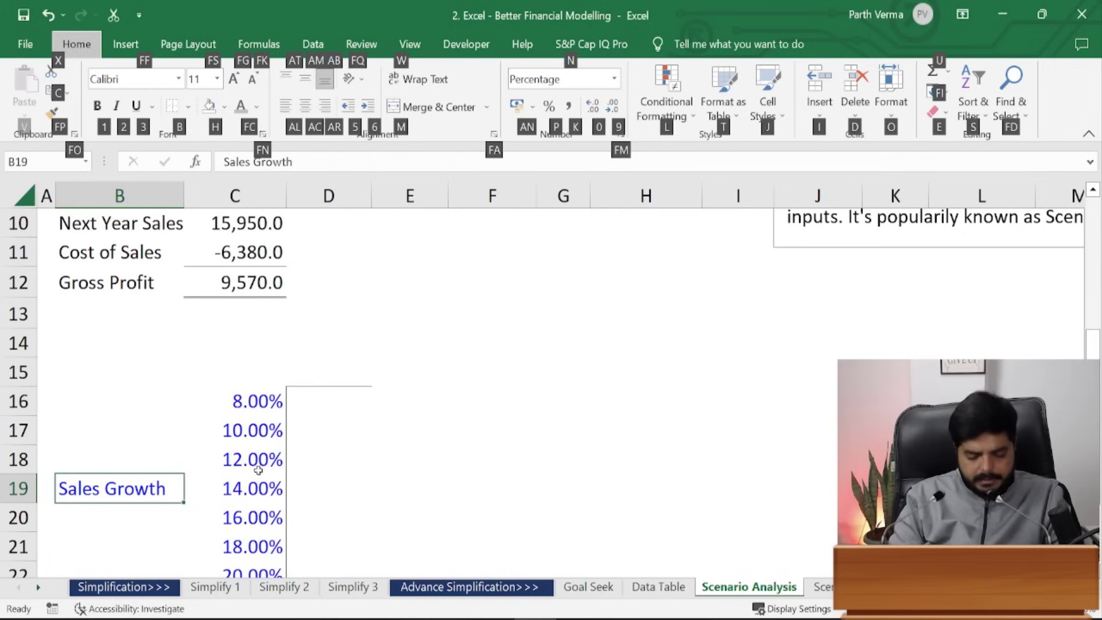
key(h)
key(Down)
key(Down)
key(Down)
key(Down)
key(Down)
key(Right)
key(Right)
key(Right)
key(Right)
key(Right)
key(Right)
key(Right)
key(Right)
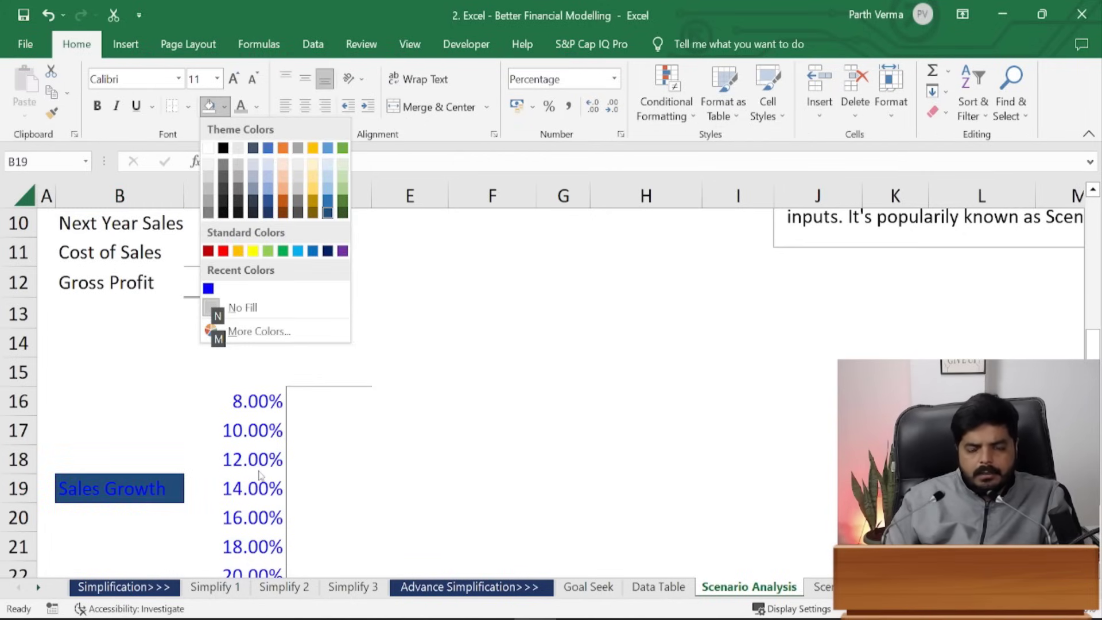
key(Return)
key(alt)
key(h)
key(f)
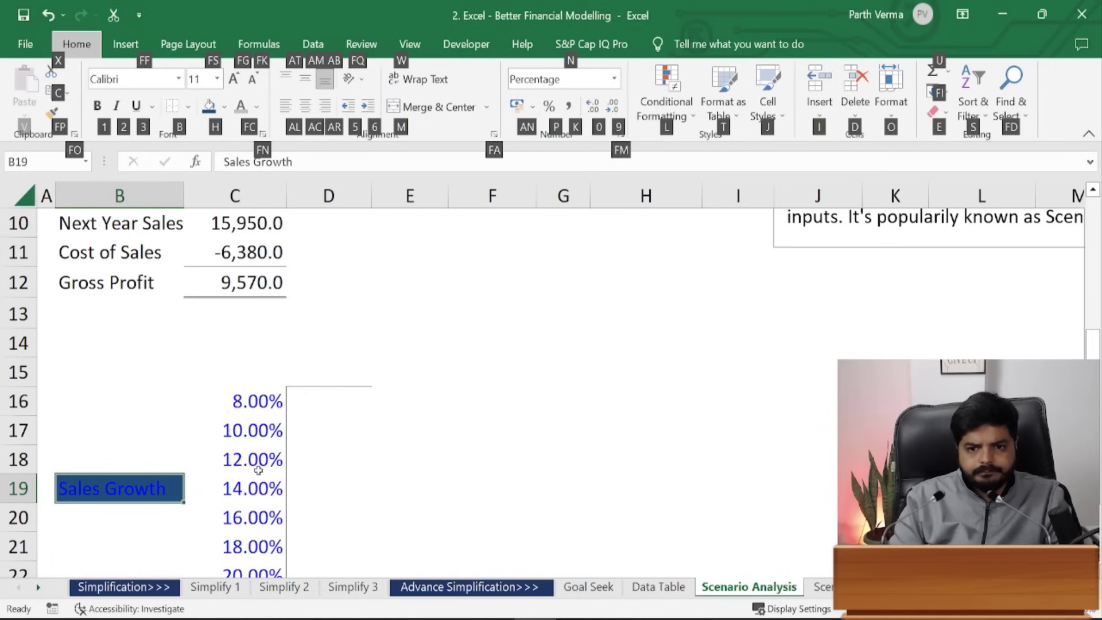
key(c)
key(Down)
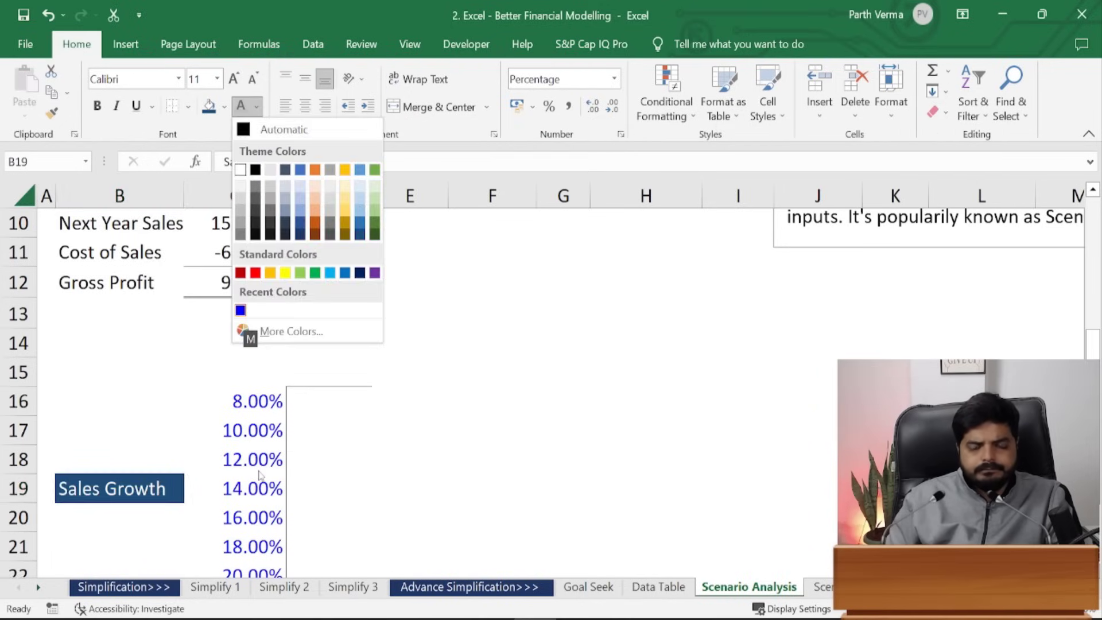
key(Return)
key(ctrl+b)
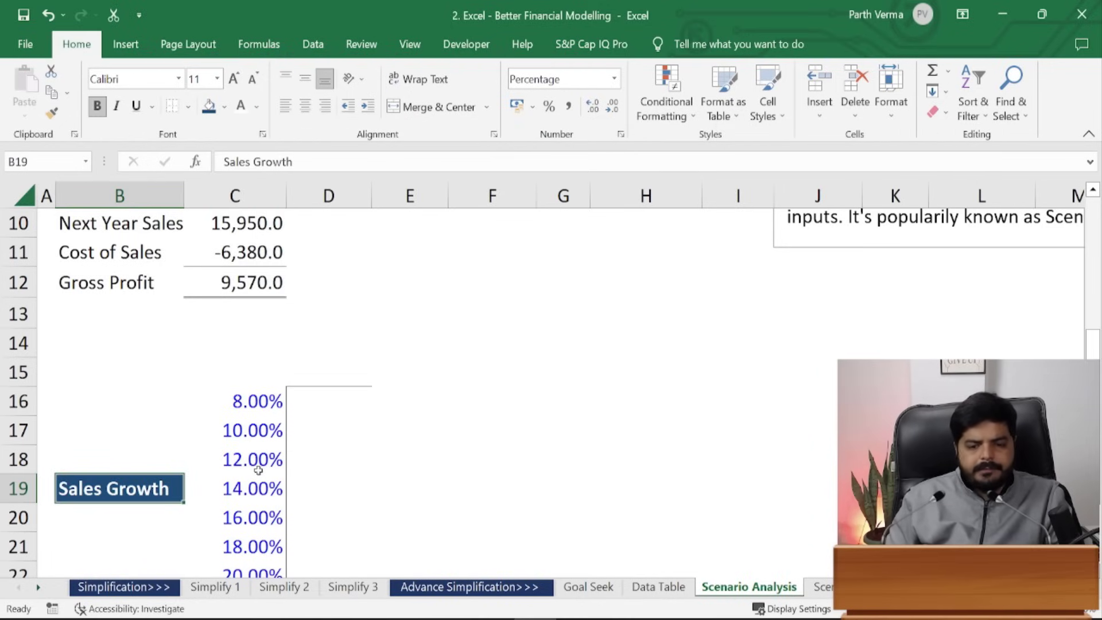
key(Up)
key(Up)
key(Up)
key(Up)
- Unmerge the C15:F15 block
key(Right)
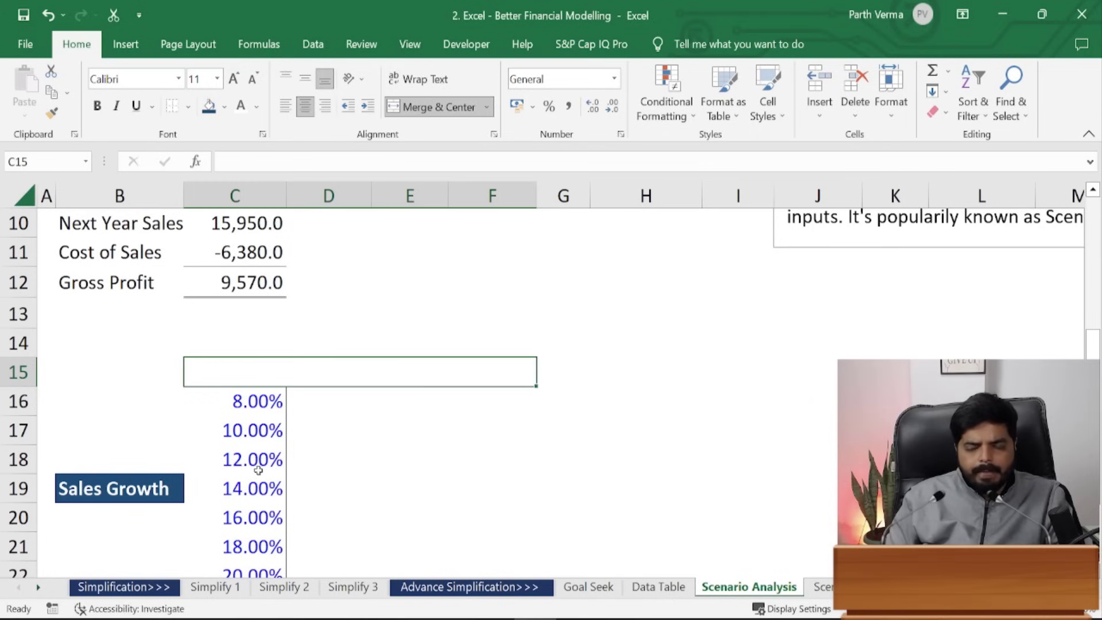
key(Up)
key(Right)
key(Down)
key(alt+h)
key(m)
key(u)
- Enter the heading 'Gross Margin' in C14
key(Up)
key(Right)
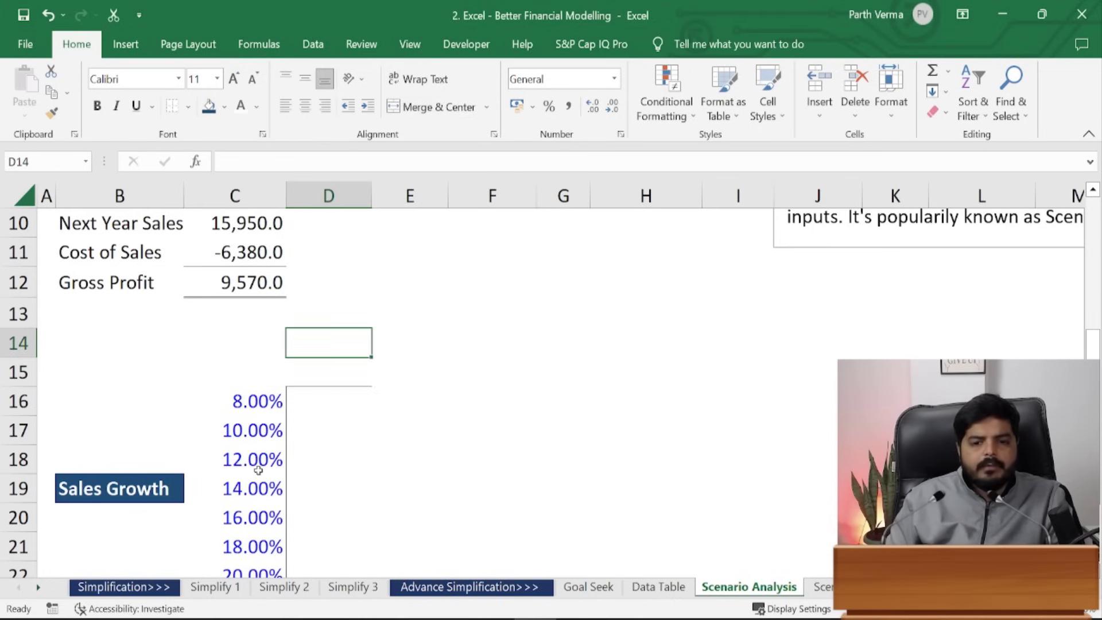
key(Left)
key(shift+Right)
key(shift+Right)
key(shift+Right)
key(shift+Right)
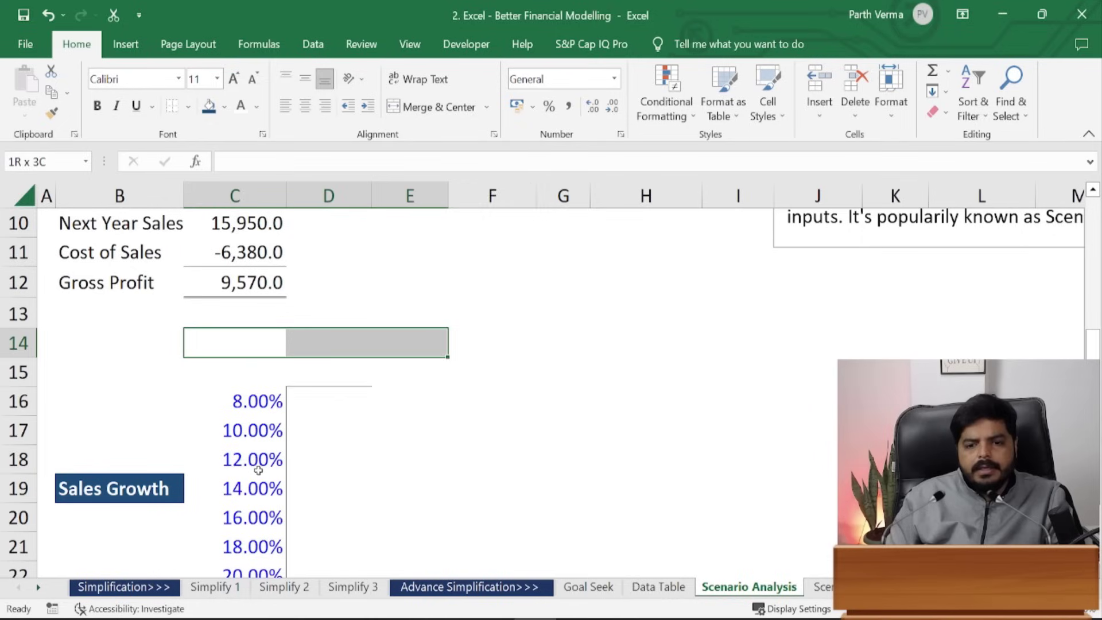
key(shift+Left)
key(shift+Left)
key(shift+Left)
key(shift+Left)
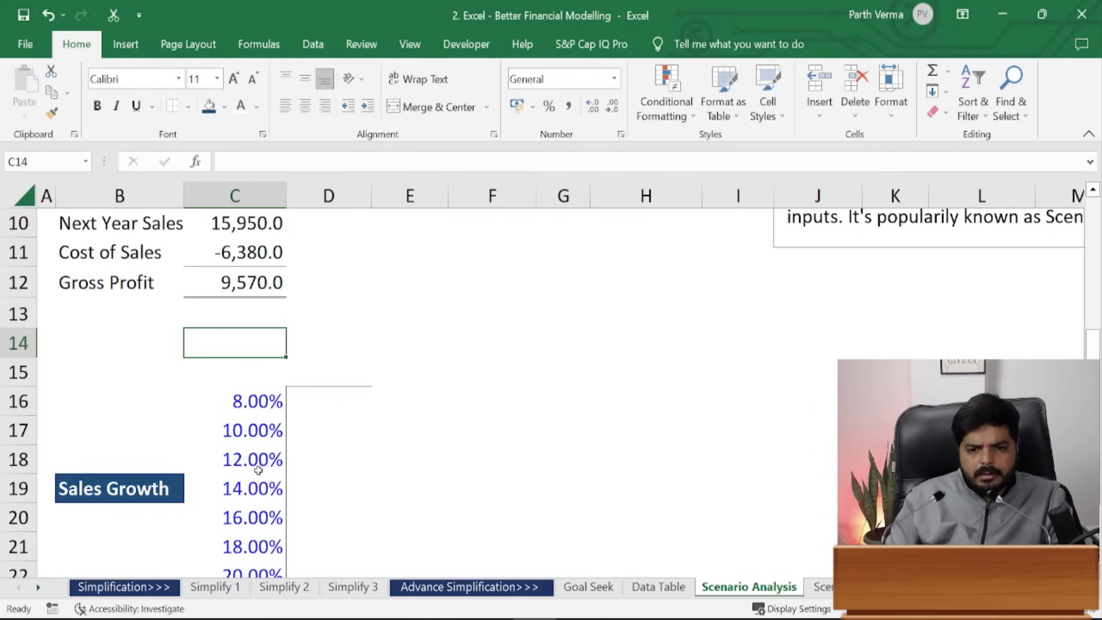
text(Gross Margin)
key(ctrl+Return)
- Paste B19's bold white-on-dark-blue formatting onto C14:I14
key(Down)
key(Down)
key(Down)
key(Down)
key(Left)
key(Down)
key(ctrl+c)
key(Up)
key(Up)
key(Up)
key(Up)
key(Up)
key(Right)
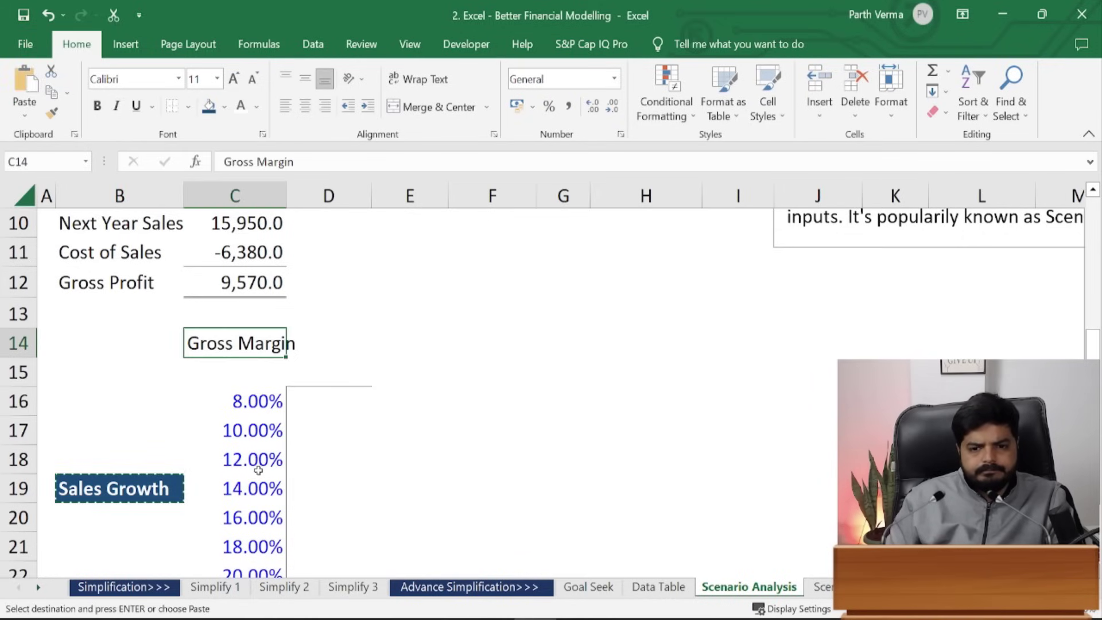
key(shift+Right)
key(shift+Right)
key(shift+Right)
key(shift+Right)
key(shift+Right)
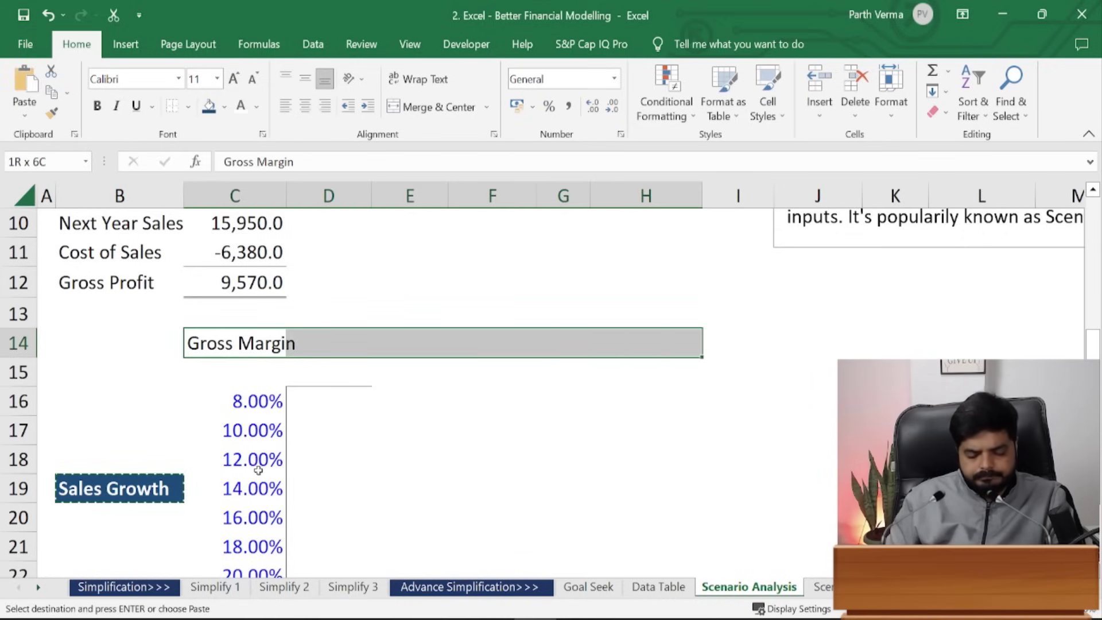
key(shift+Right)
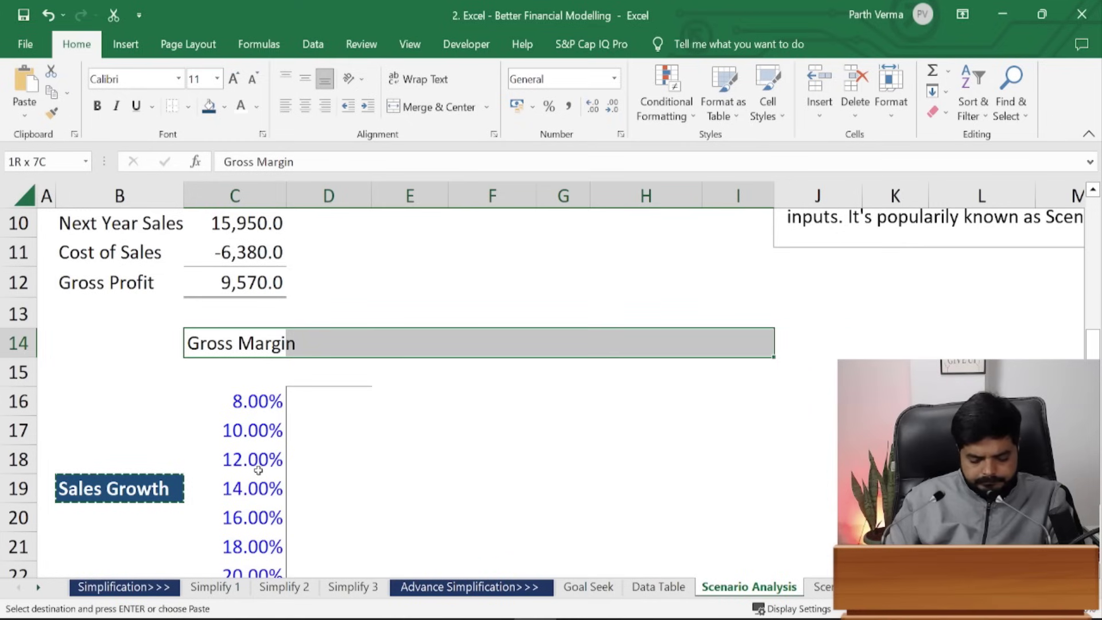
key(ctrl+alt+v)
key(t)
key(Return)
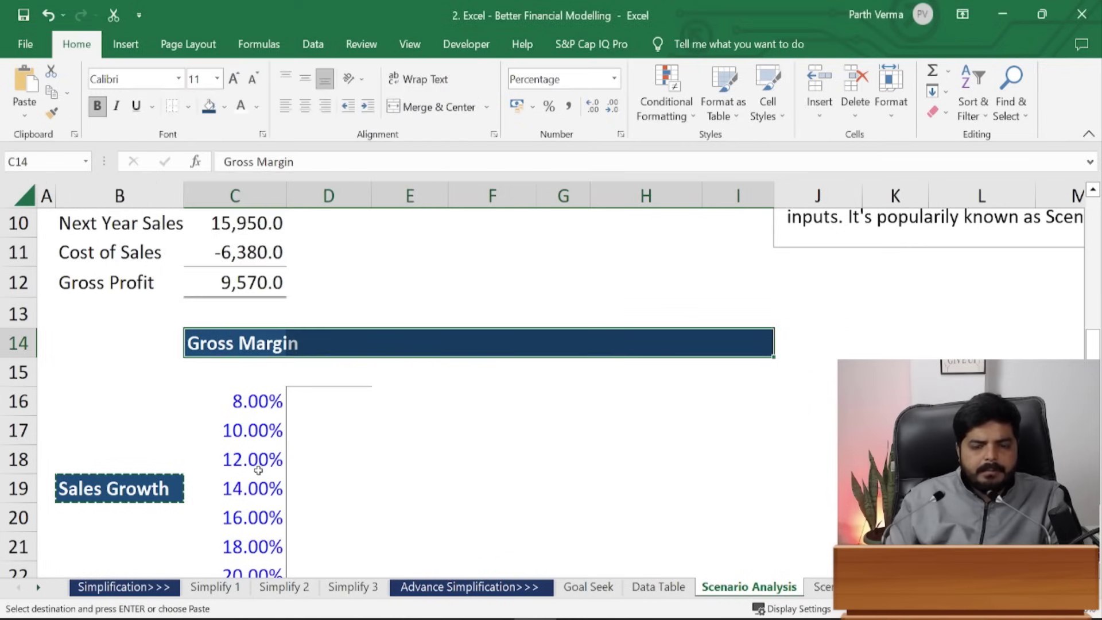
key(alt)
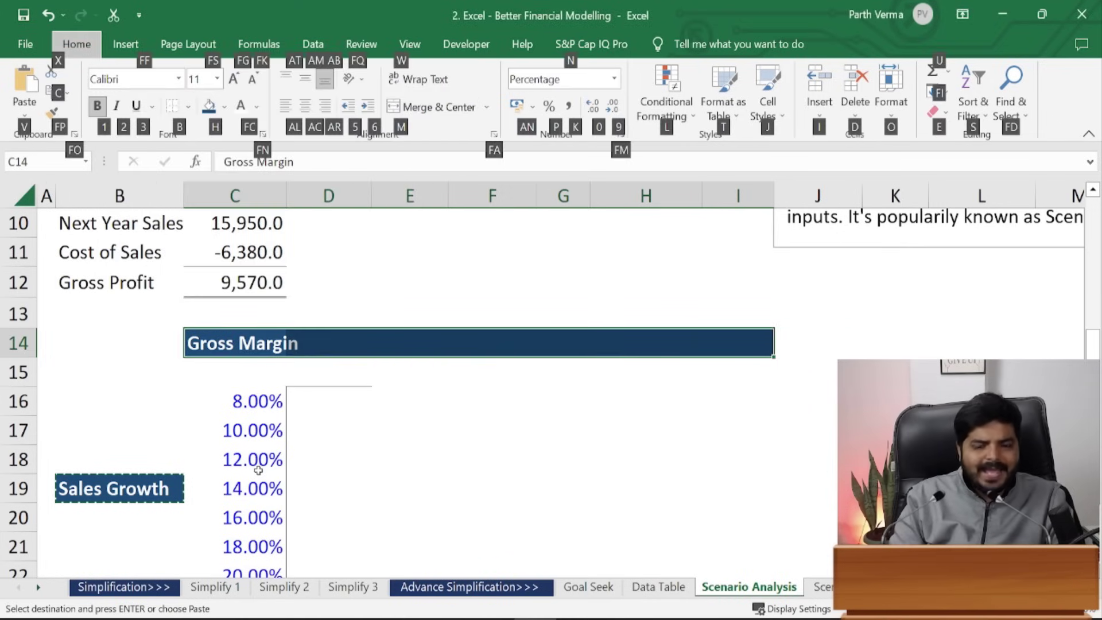
- Center the Gross Margin heading across C14:I14 and enter 40% in D15
key(m)
key(c)
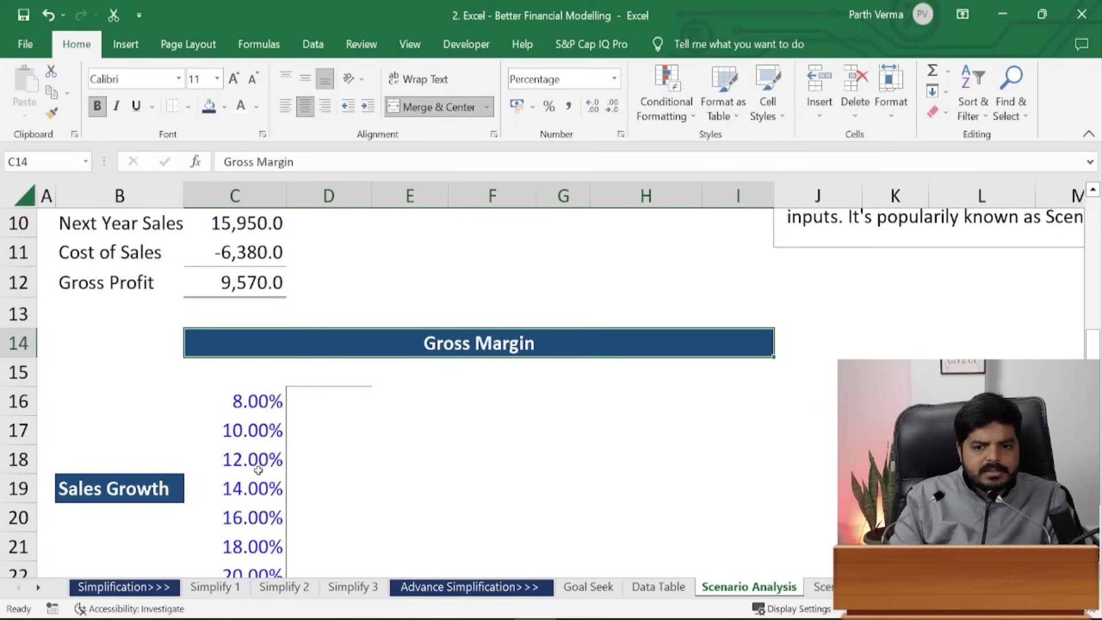
click(221, 401)
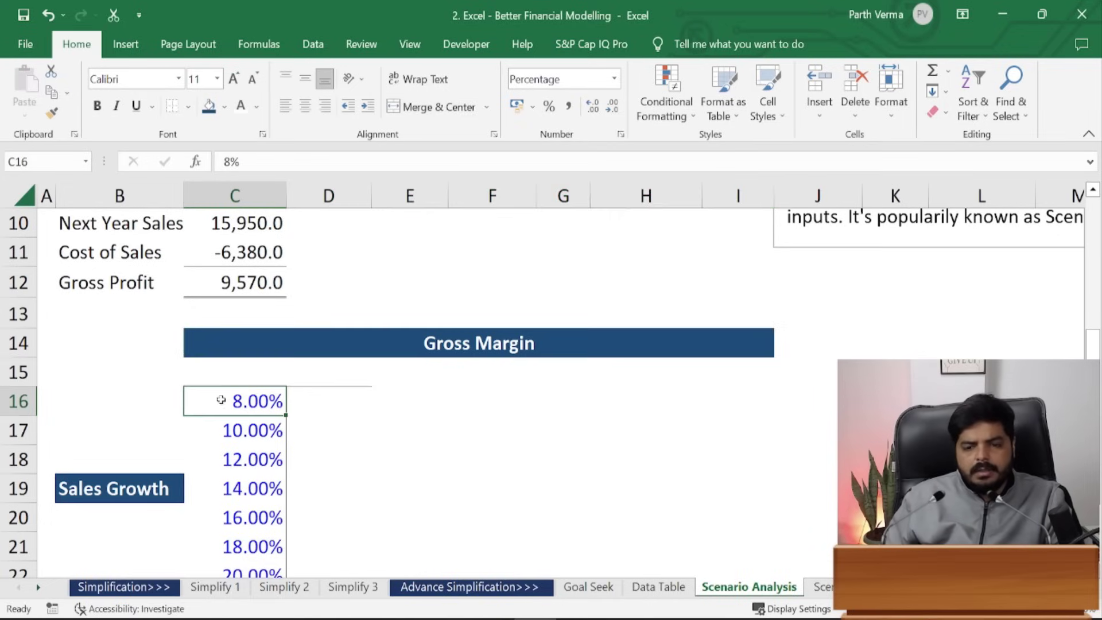
drag(312, 398, 716, 401)
click(321, 407)
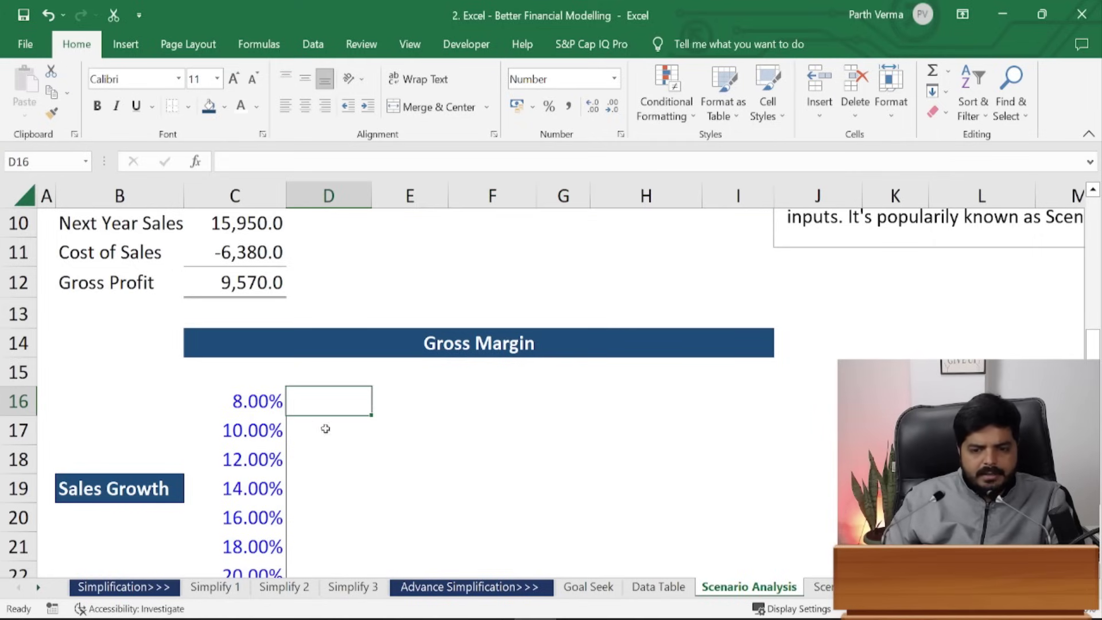
click(328, 367)
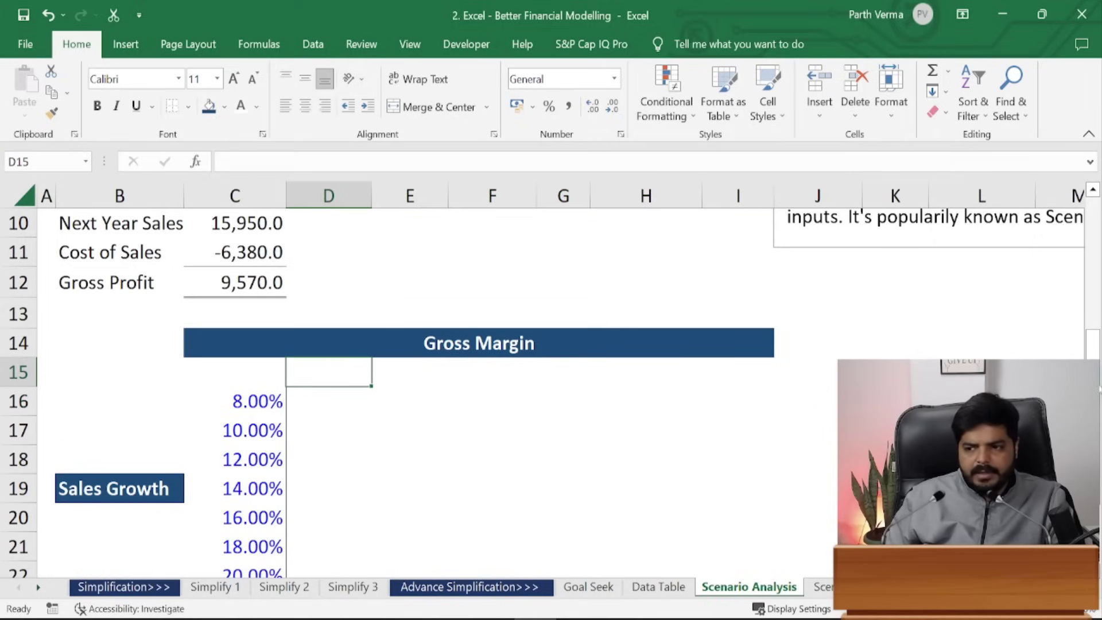
scroll(925, 330, up, 2)
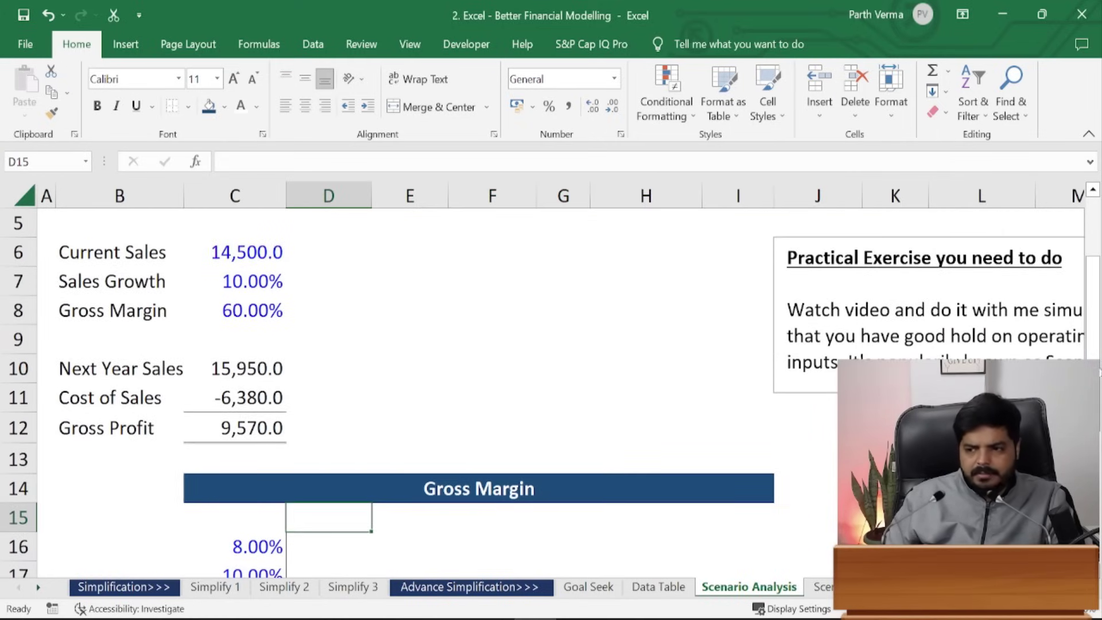
scroll(550, 393, down, 2)
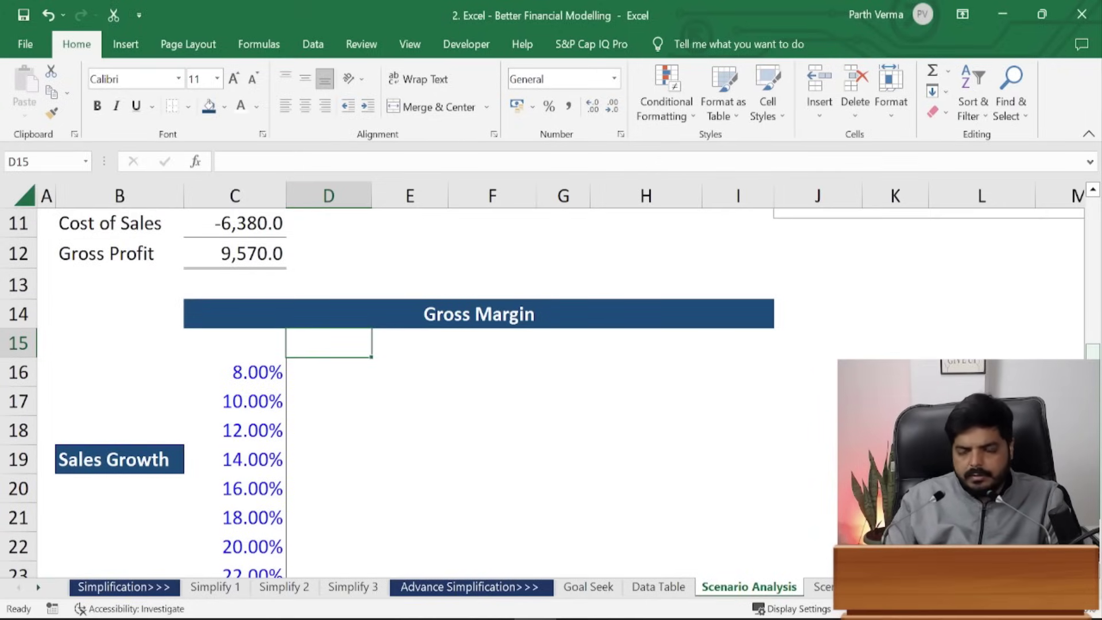
text(40)
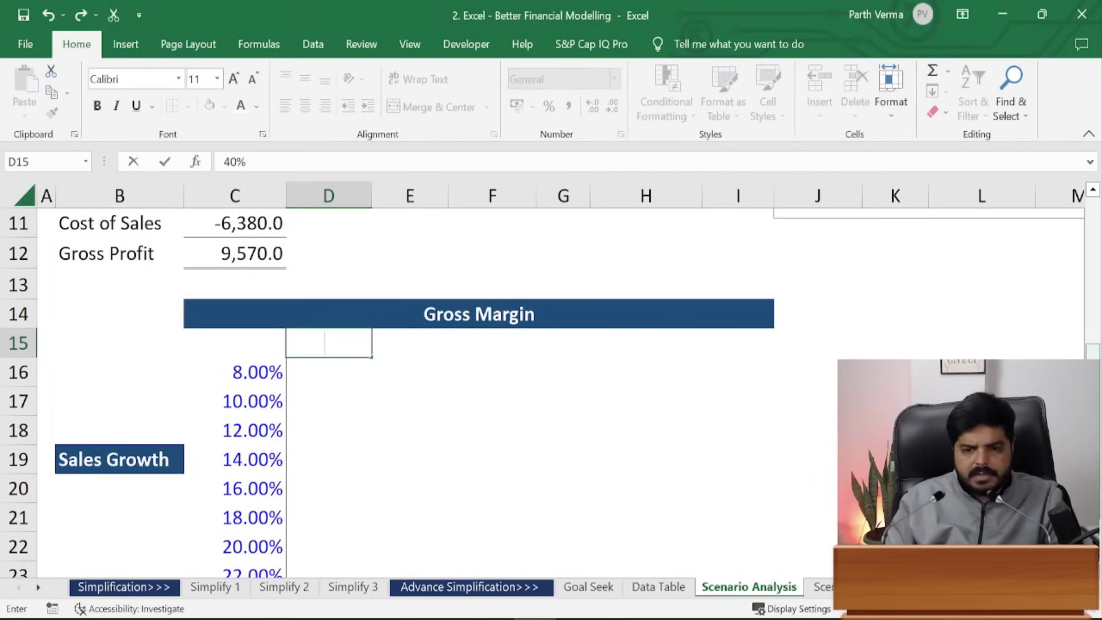
key(ctrl+Return)
- Look over D15's font colour options and C16's format, leaving both unchanged
key(alt)
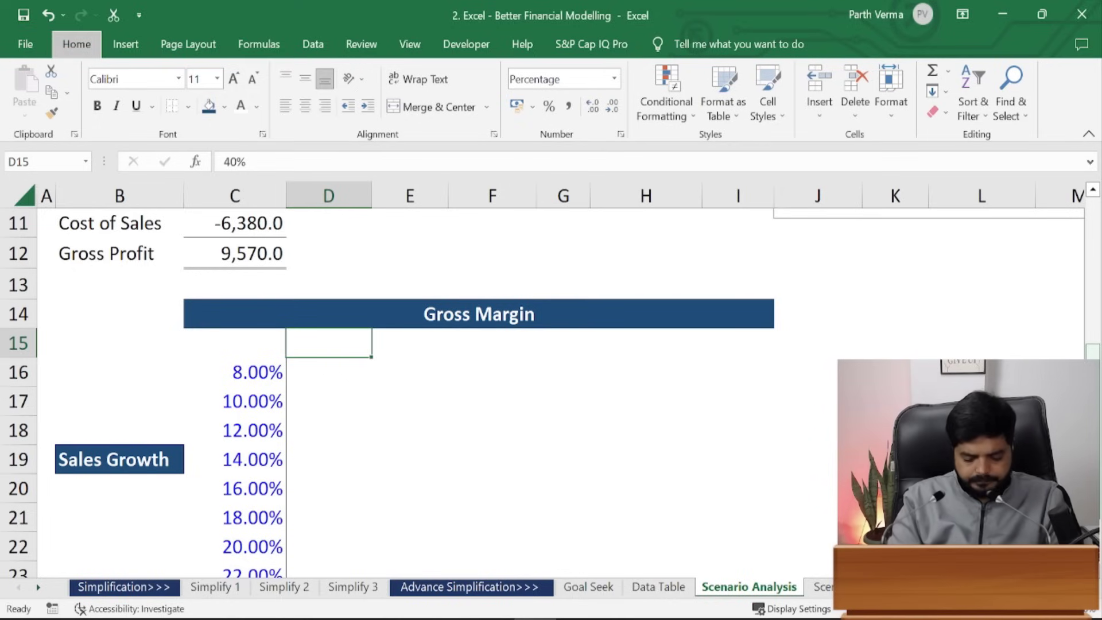
key(h)
key(f)
key(c)
key(Escape)
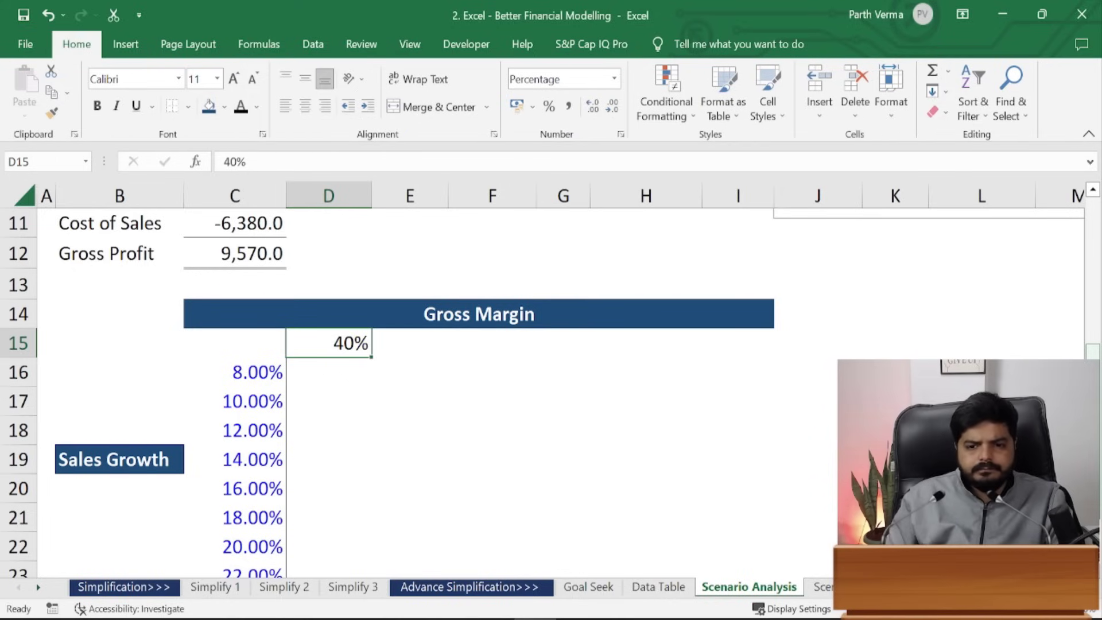
key(Down)
key(Up)
key(Down)
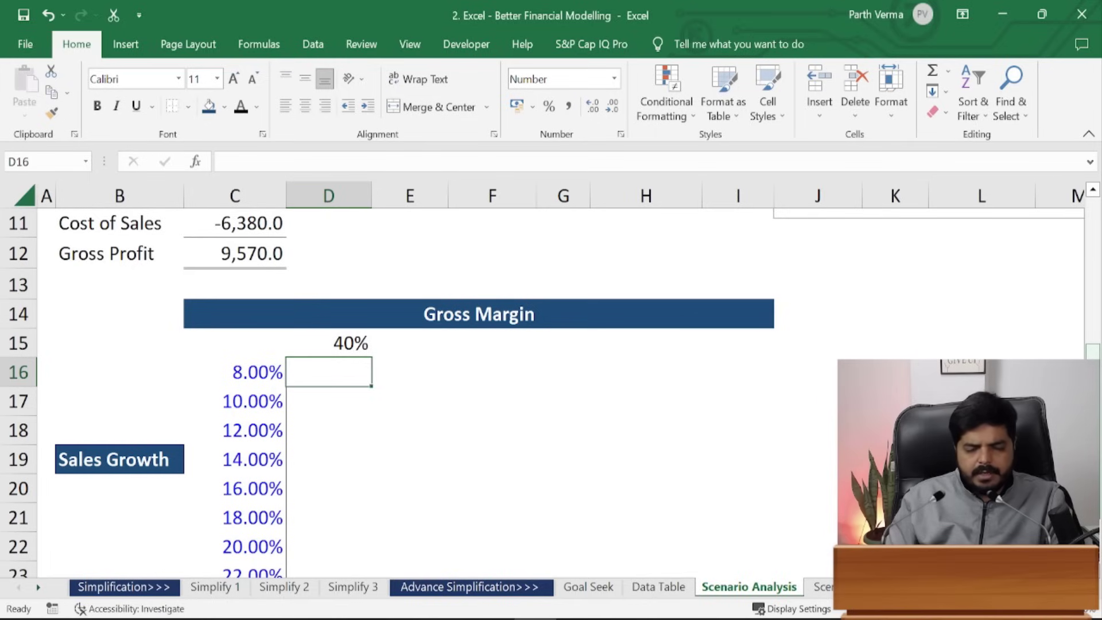
key(Left)
key(ctrl+c)
key(Up)
key(Right)
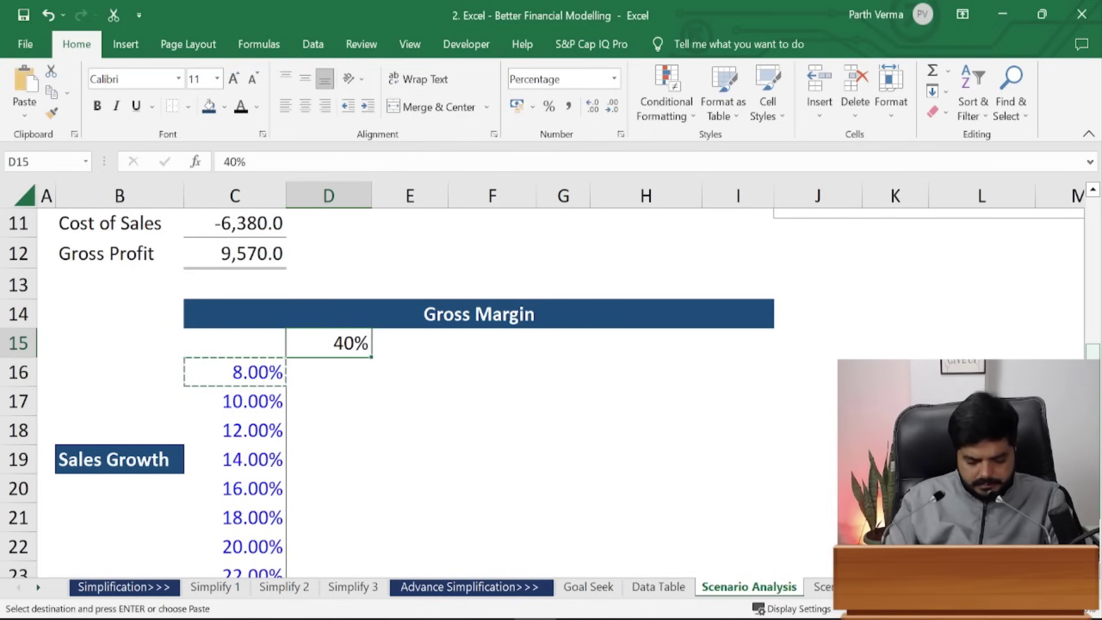
key(Escape)
- Enter the margin values 70, 80 and 90 further along row 15
key(Right)
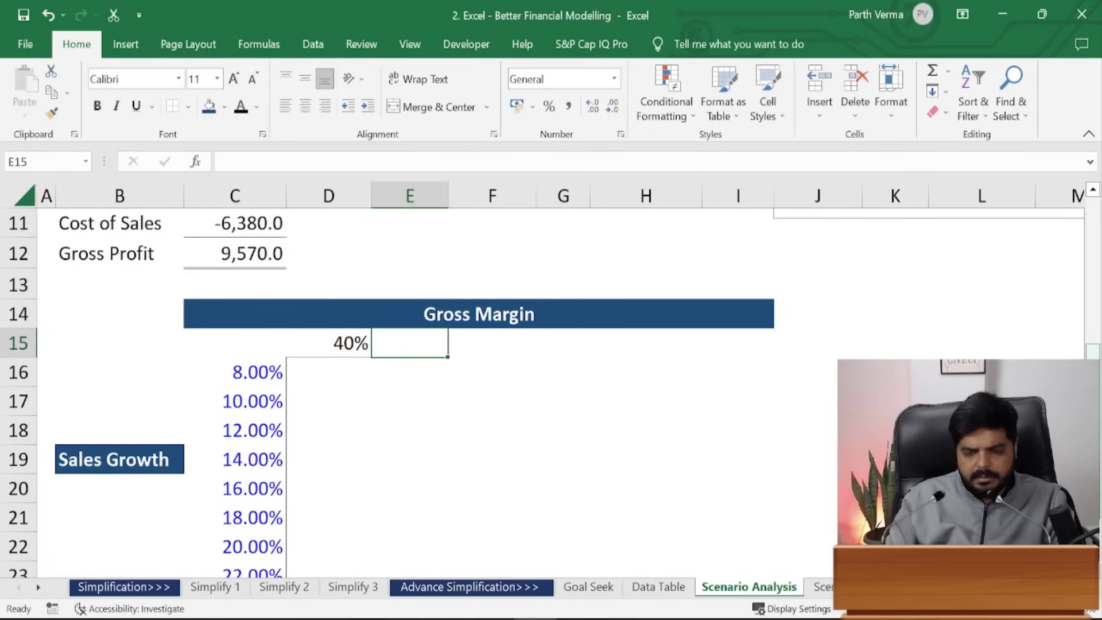
key(Right)
key(Right)
text(70)
key(Right)
text(80)
key(Right)
text(90)
key(ctrl+Return)
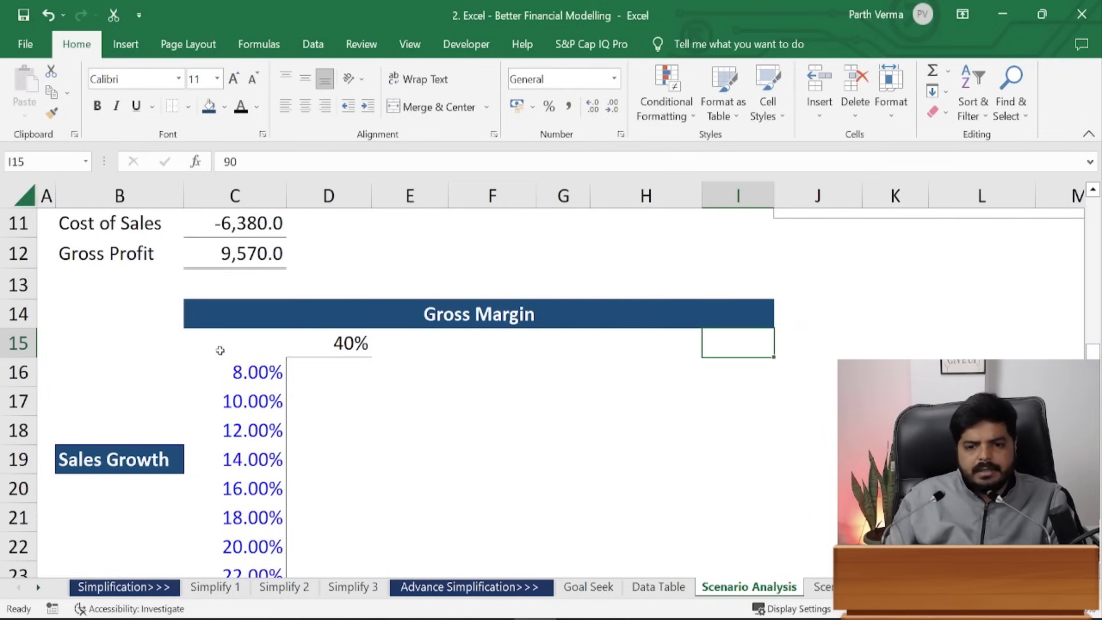
- Paste C16's blue percentage formatting onto the margin cells D15:I15
click(261, 372)
key(ctrl+c)
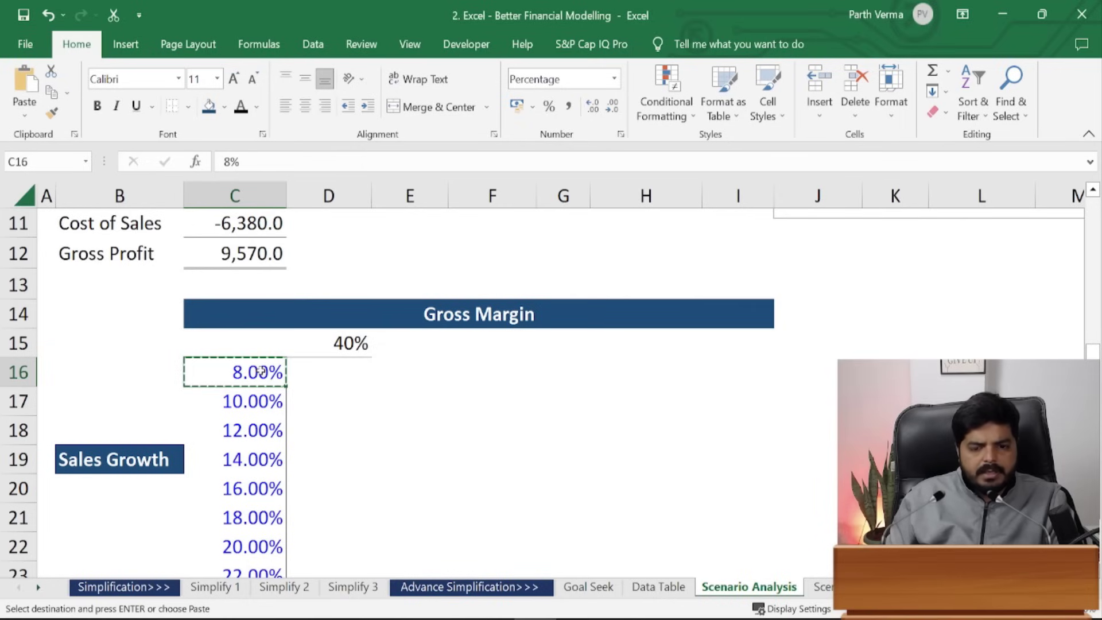
drag(327, 339, 729, 332)
key(ctrl+b)
key(ctrl+z)
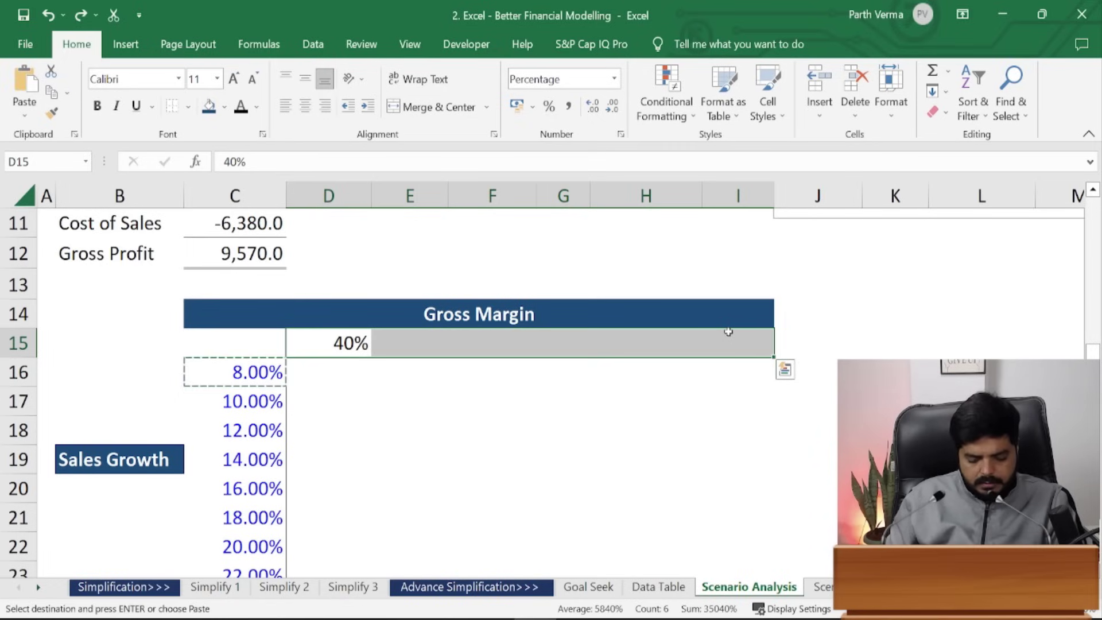
key(ctrl+alt+v)
key(t)
key(Return)
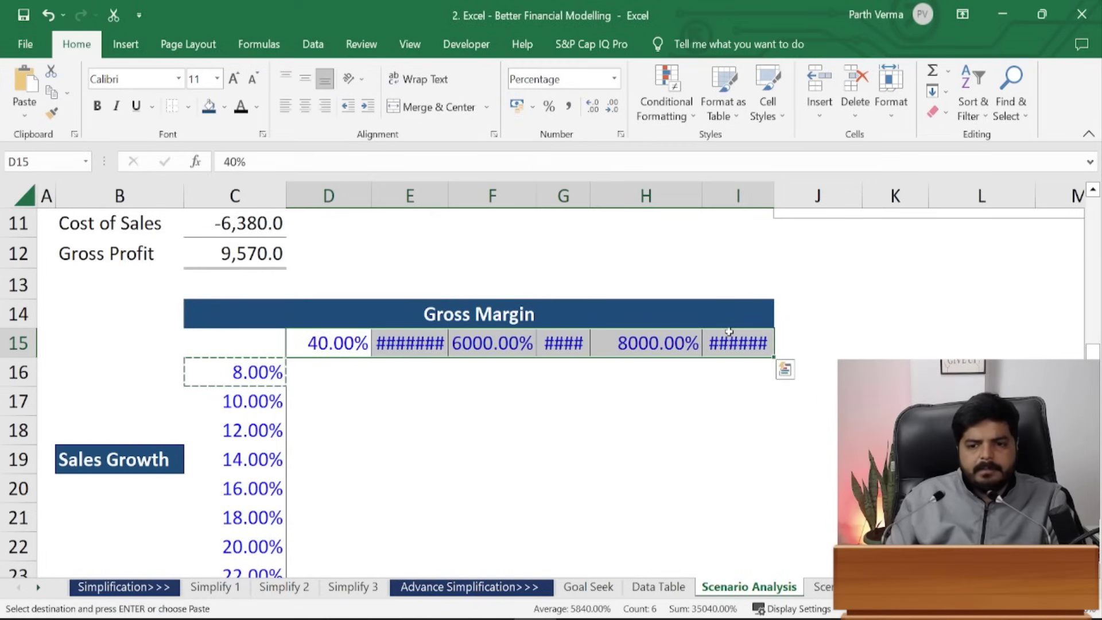
- Autofit columns D–I and enter 50%, 60%, 70%, 80% and 90% in E15:I15
key(alt+h)
key(o)
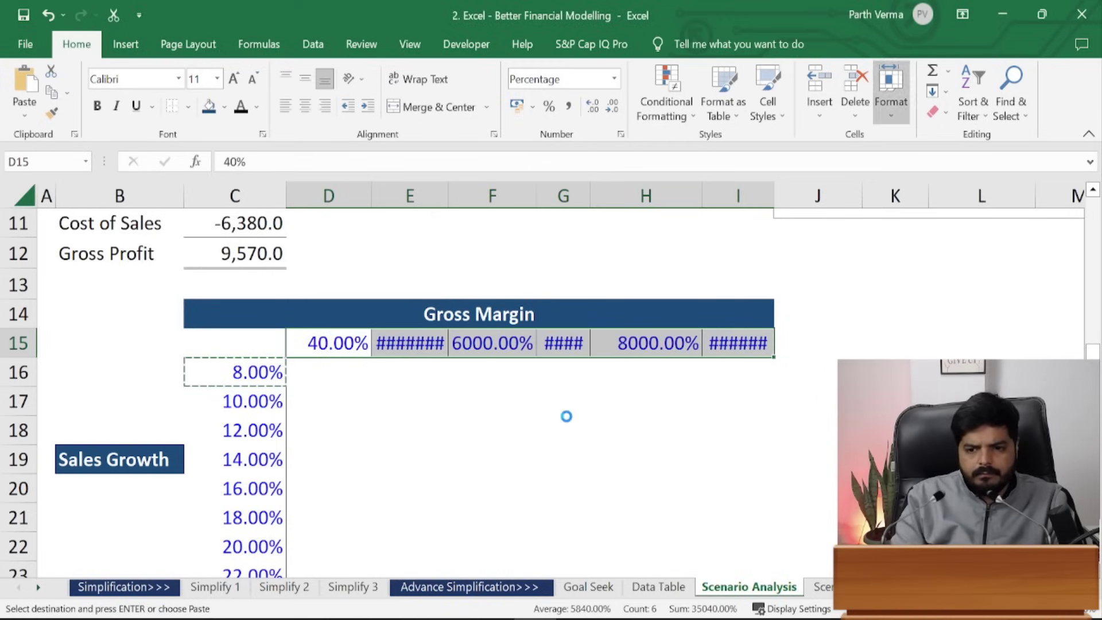
key(i)
key(Left)
key(Right)
key(Right)
text(50)
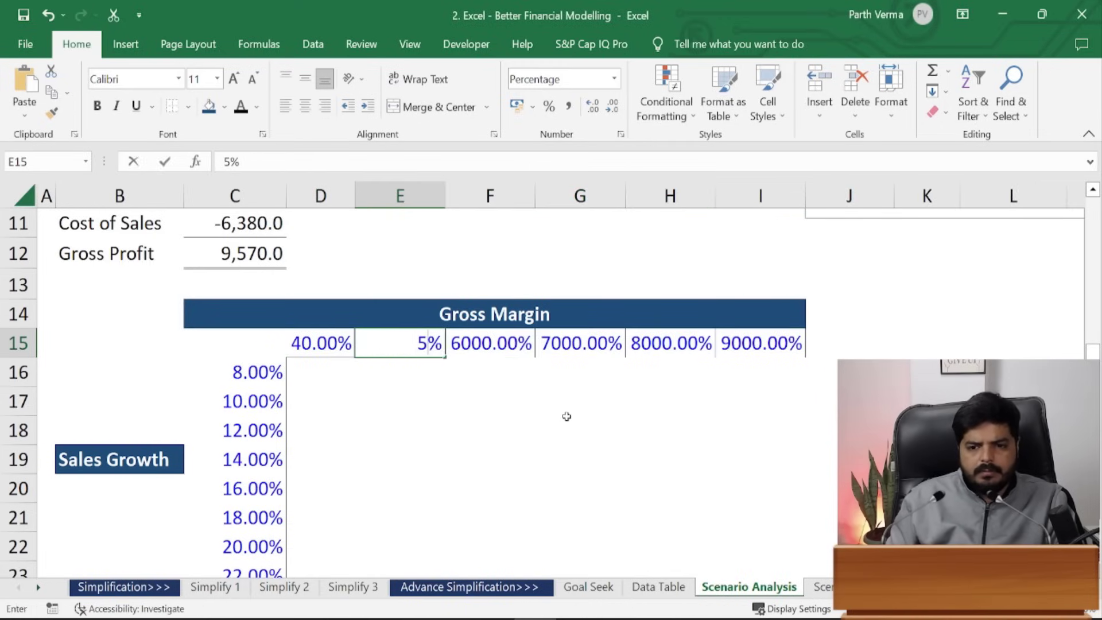
key(Right)
text(60)
key(Right)
text(70)
key(Right)
text(80)
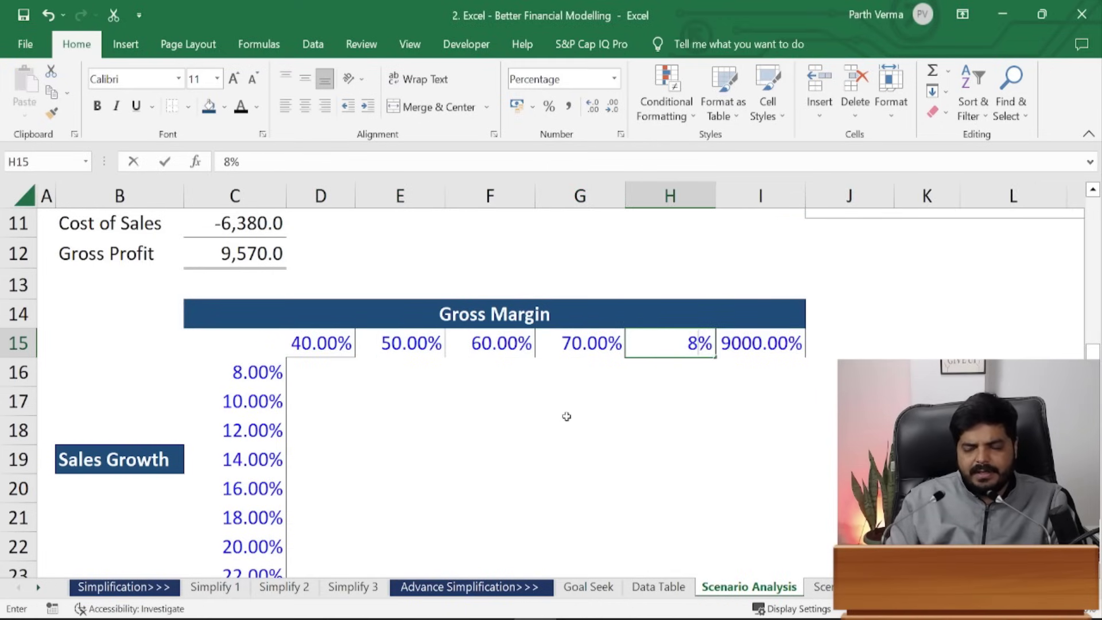
key(Right)
text(90)
key(ctrl+Return)
- Remove the borders from the margin values D15:I15
key(shift+Left)
key(shift+Left)
key(shift+Left)
key(shift+Left)
key(shift+Left)
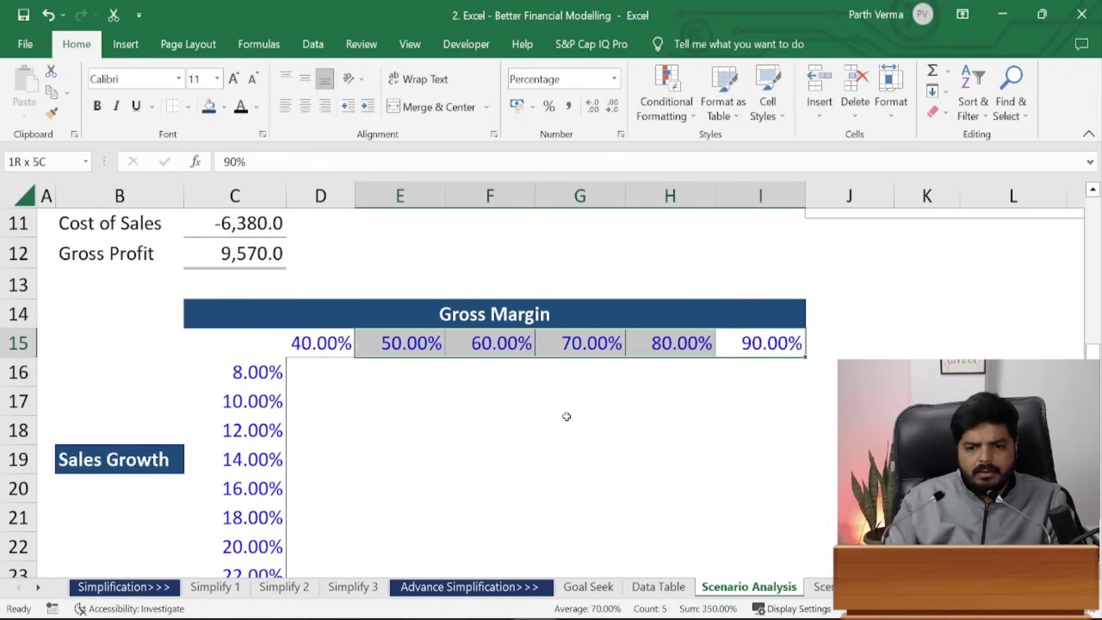
key(alt)
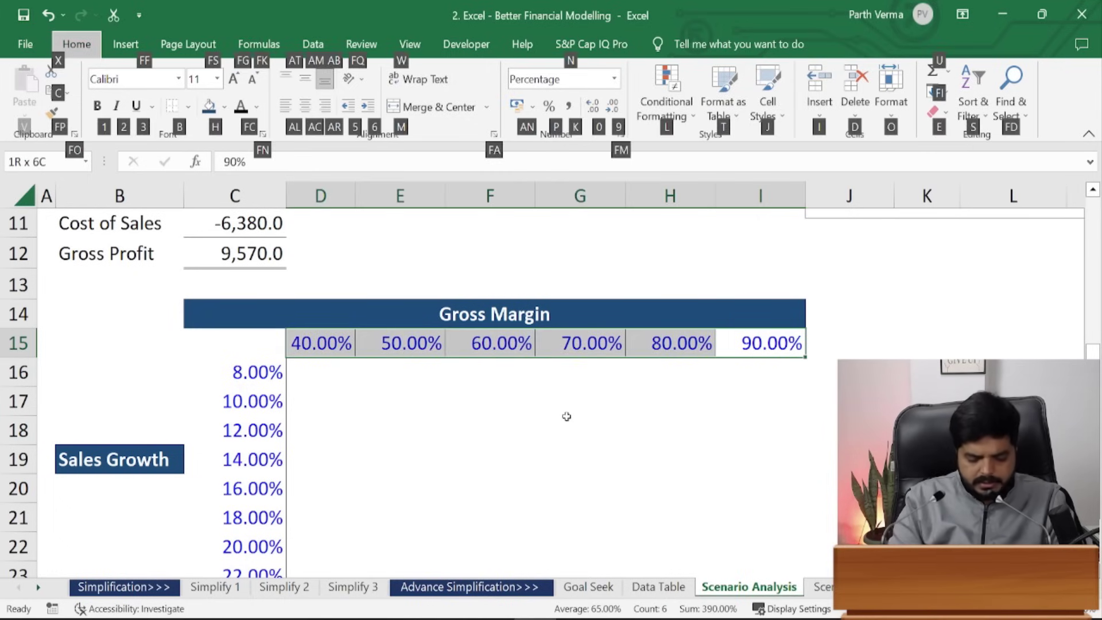
key(b)
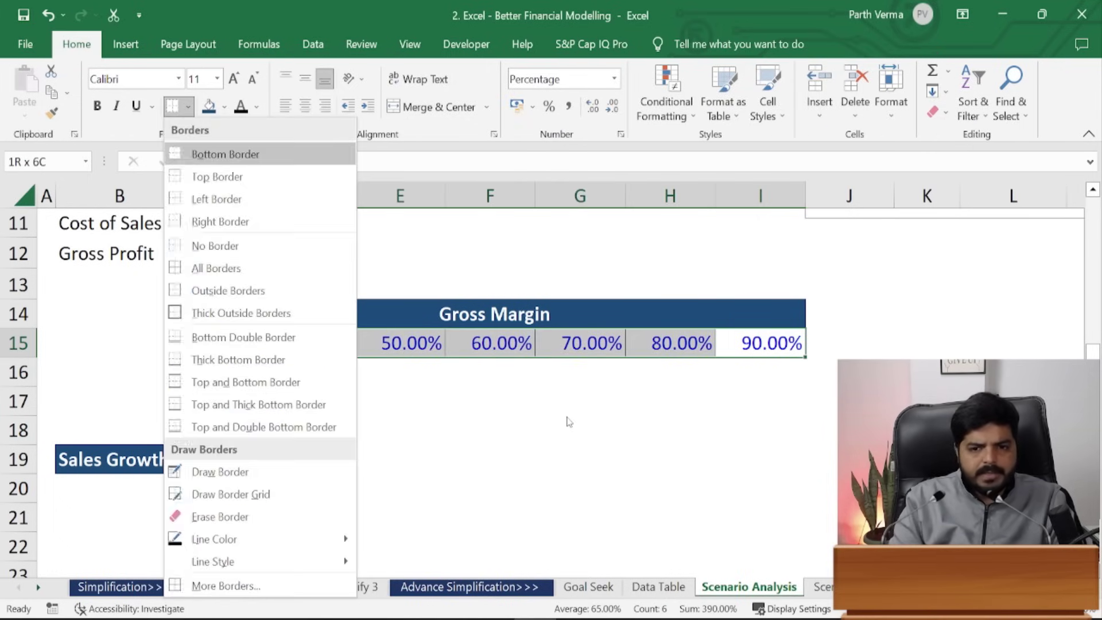
key(m)
key(Escape)
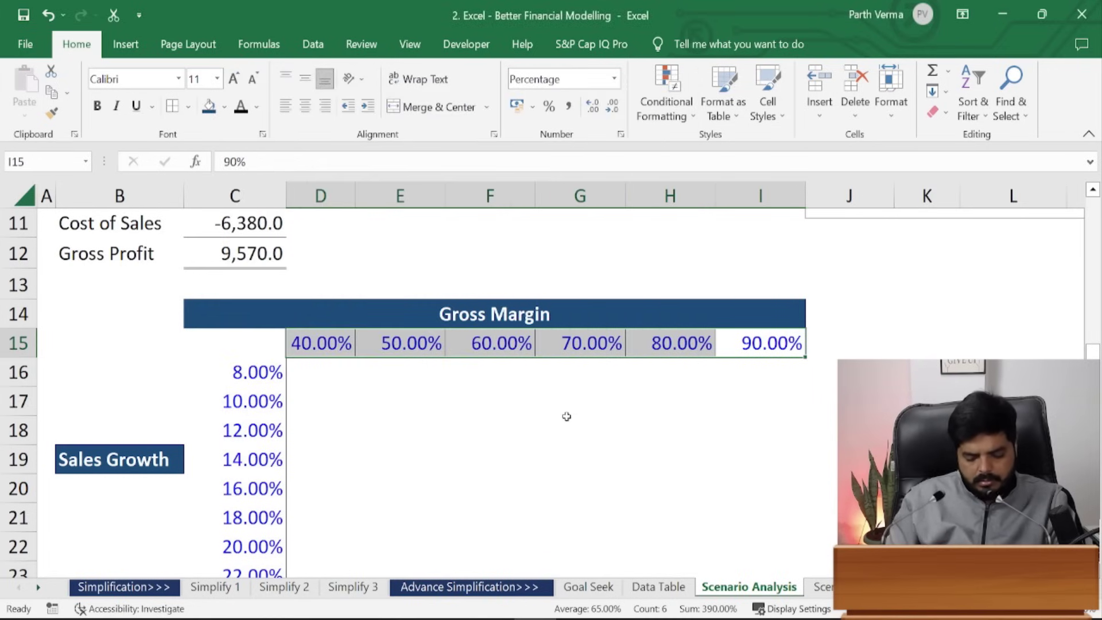
key(alt+h)
key(b)
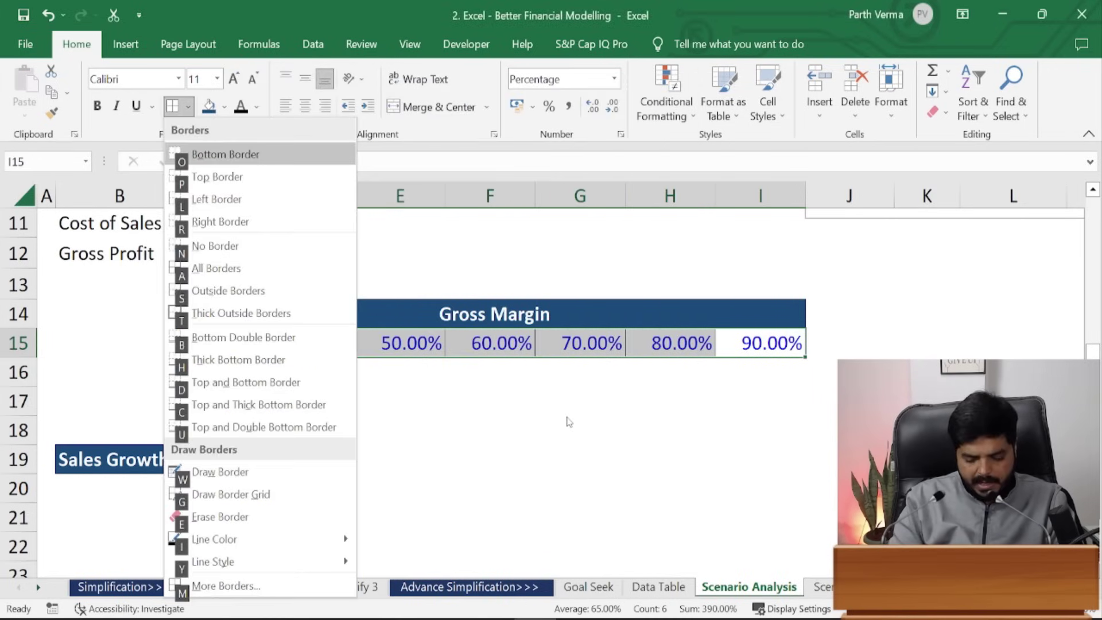
key(n)
key(Down)
key(Down)
key(Down)
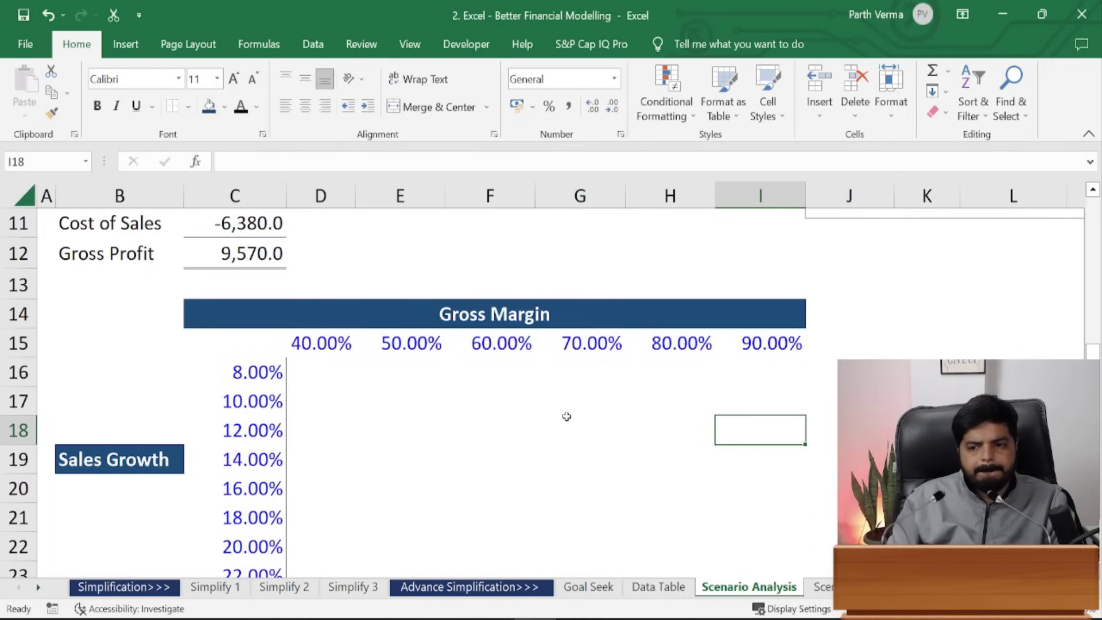
key(Left)
key(Left)
key(Left)
key(Left)
key(Left)
key(Up)
key(Up)
- Add a top border to the first result row via Format Cells
key(shift+Right)
key(shift+Right)
key(shift+Right)
key(shift+Right)
key(shift+Right)
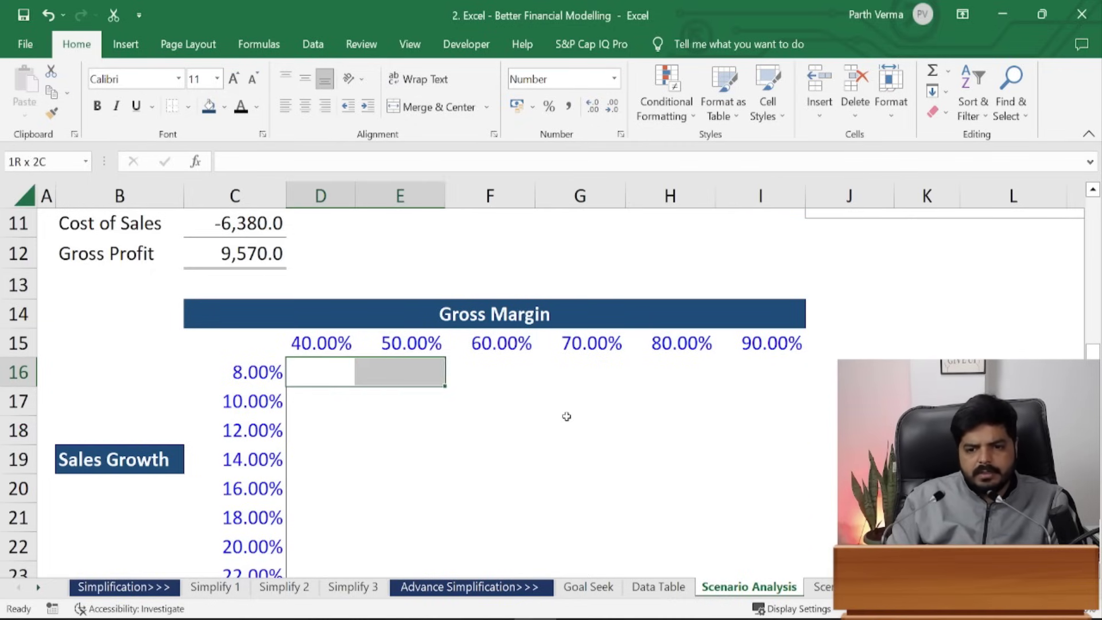
key(ctrl+1)
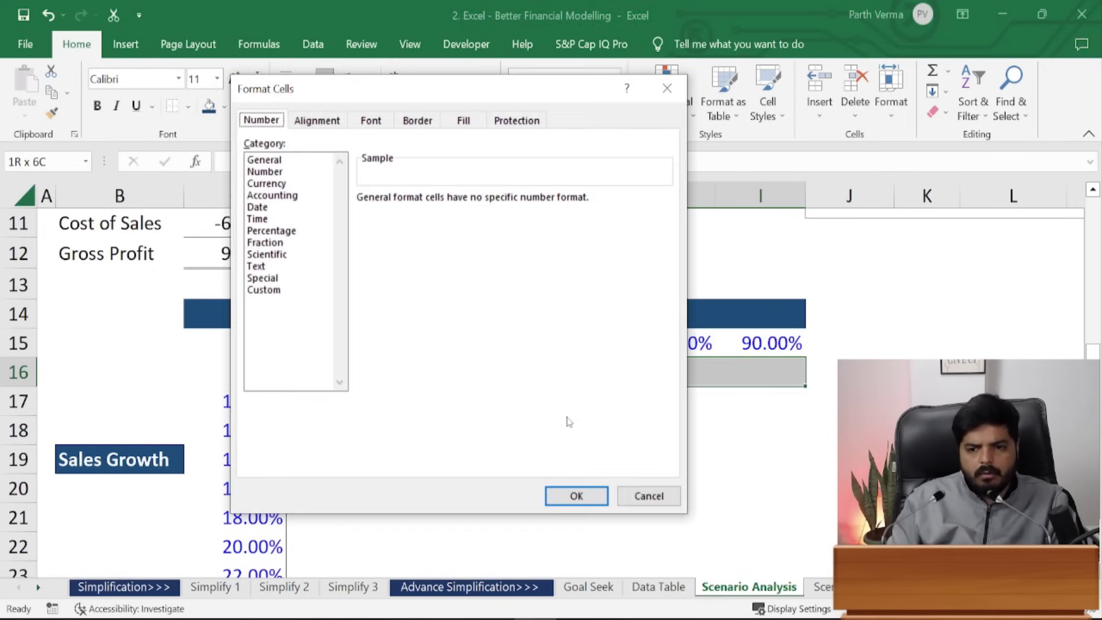
click(426, 119)
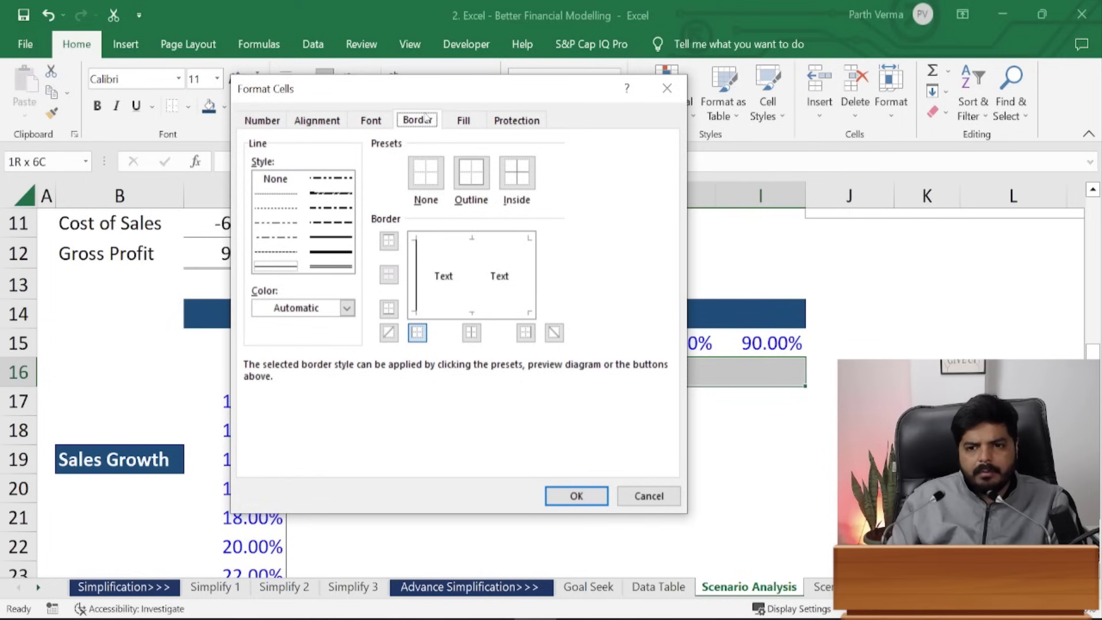
click(446, 243)
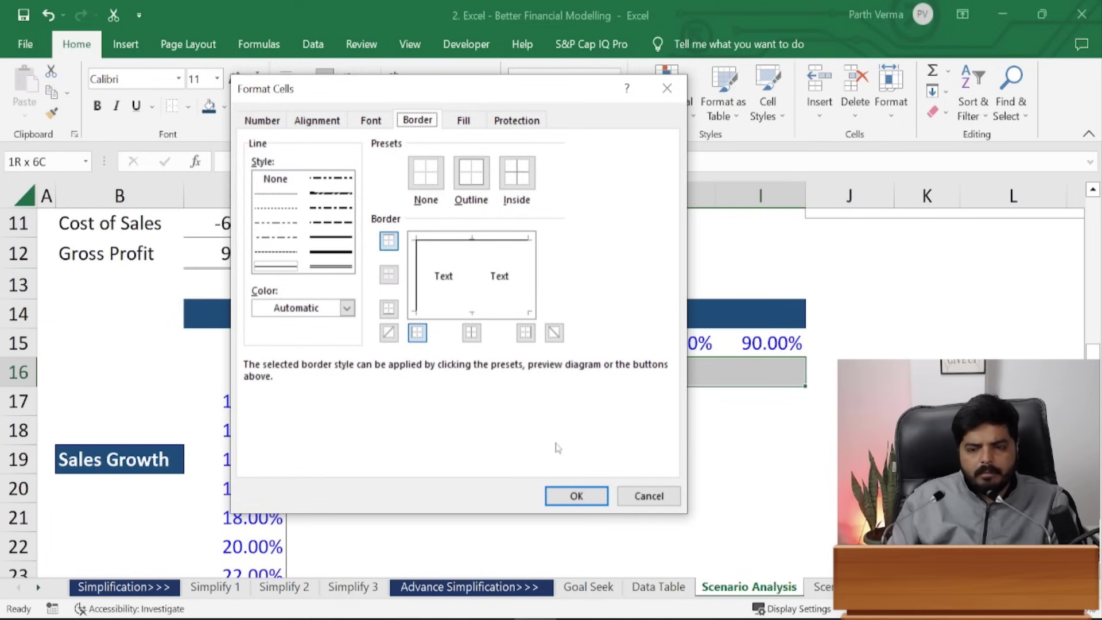
click(576, 496)
click(490, 516)
- Select the table B14:I24, try all-cell borders, then undo them
drag(199, 319, 203, 374)
drag(117, 316, 561, 568)
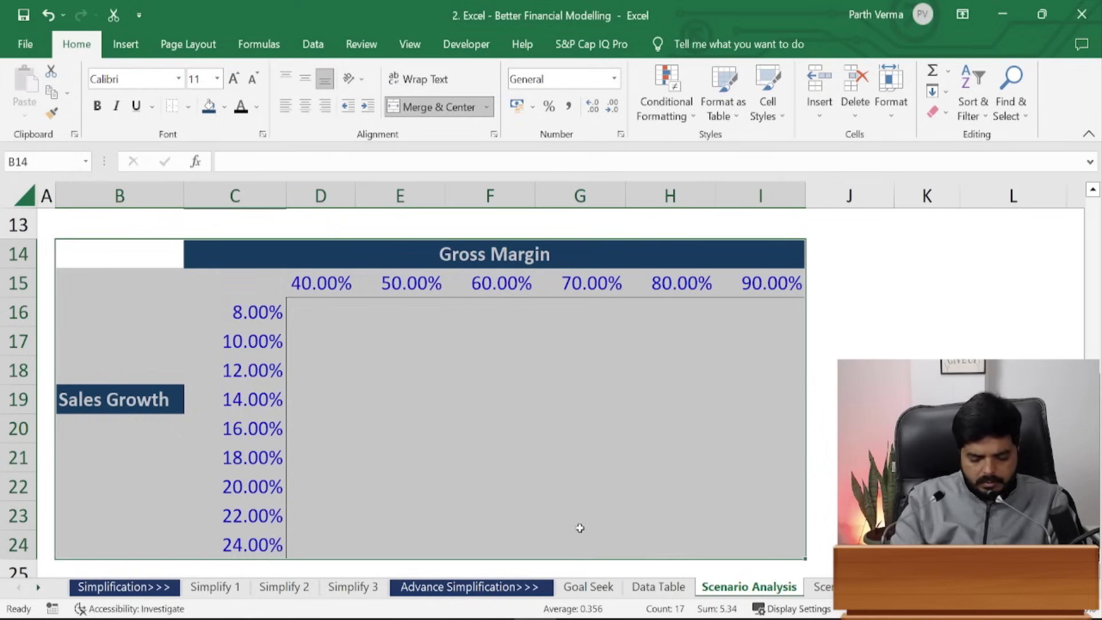
key(alt+h)
key(b)
key(a)
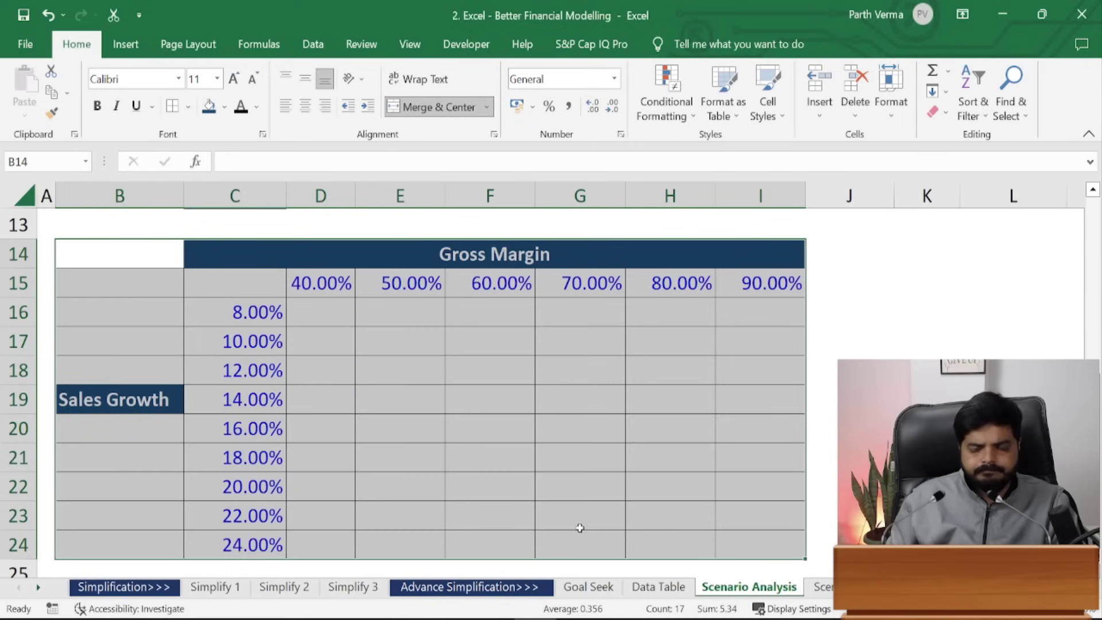
key(ctrl+z)
key(alt)
key(alt)
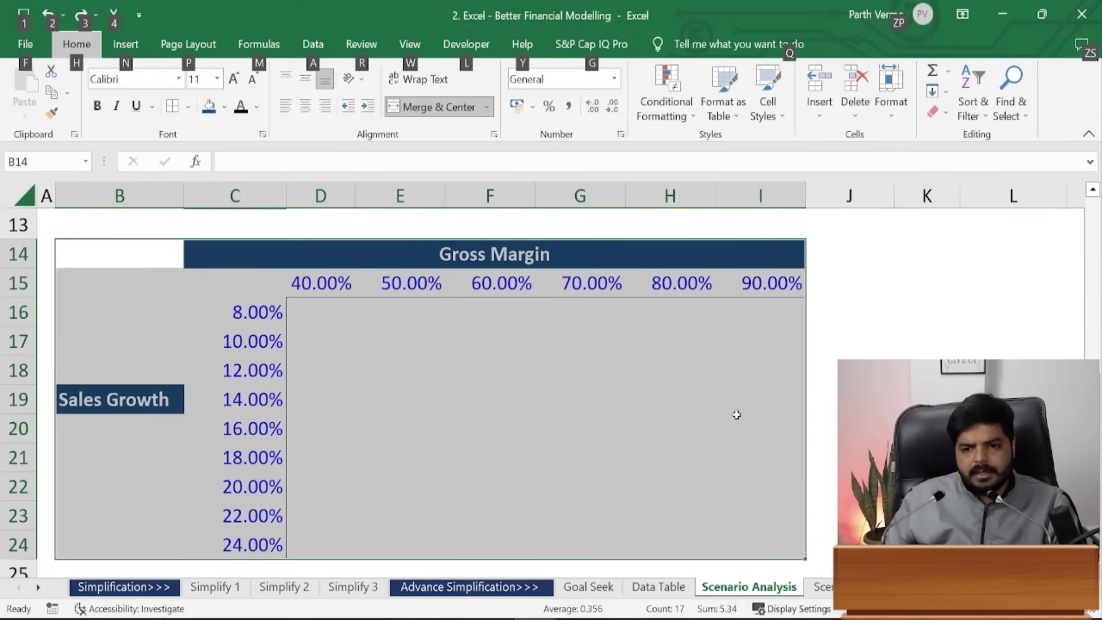
key(Escape)
- Give the table top, left, bottom and right outline borders in Format Cells
key(ctrl+1)
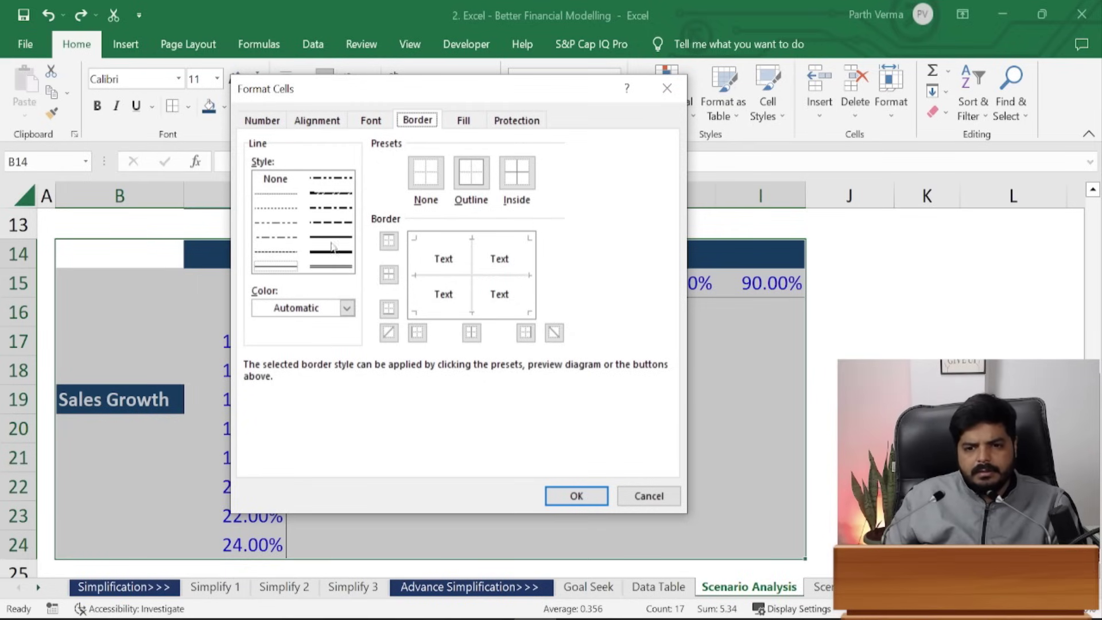
click(448, 241)
click(413, 270)
click(440, 315)
click(530, 300)
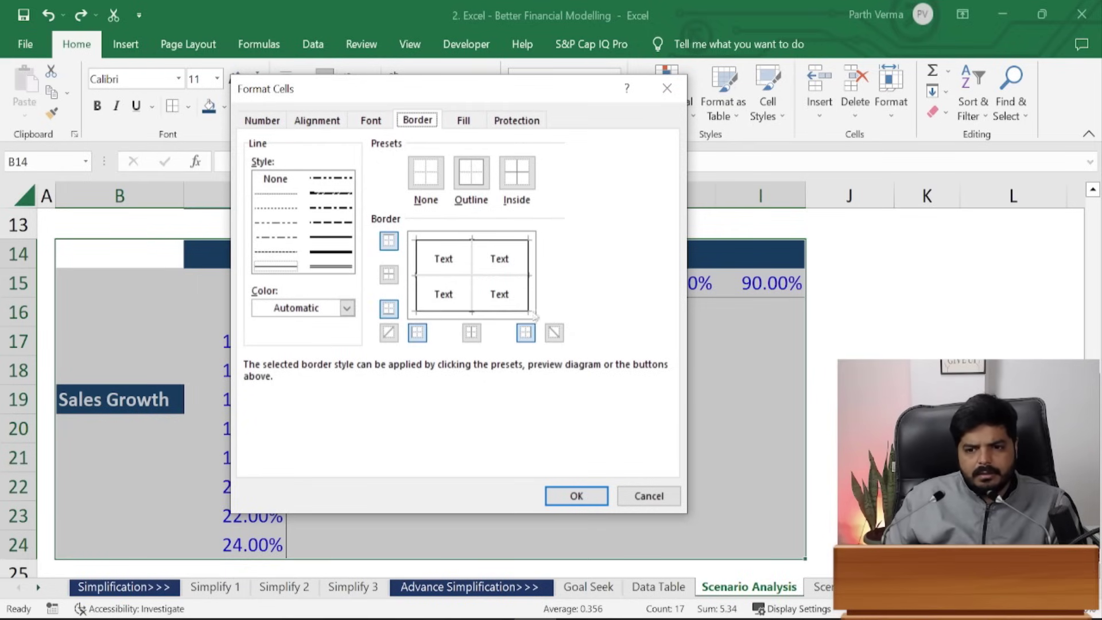
click(573, 490)
click(832, 452)
click(868, 349)
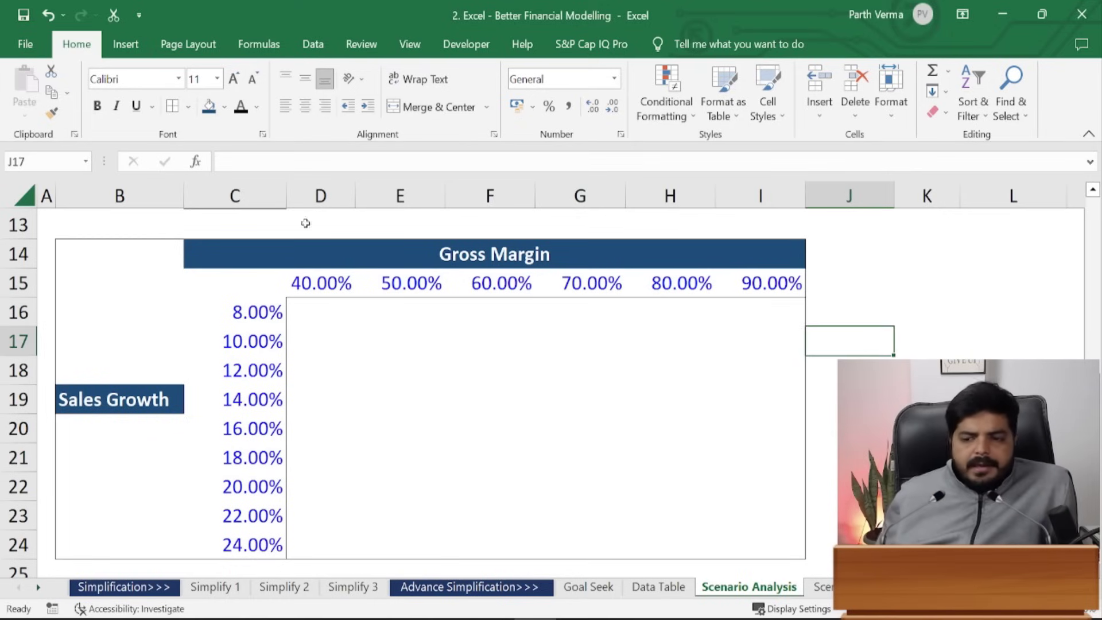
- Link corner cell C15 to Gross Profit with =C12
scroll(1094, 356, up, 2)
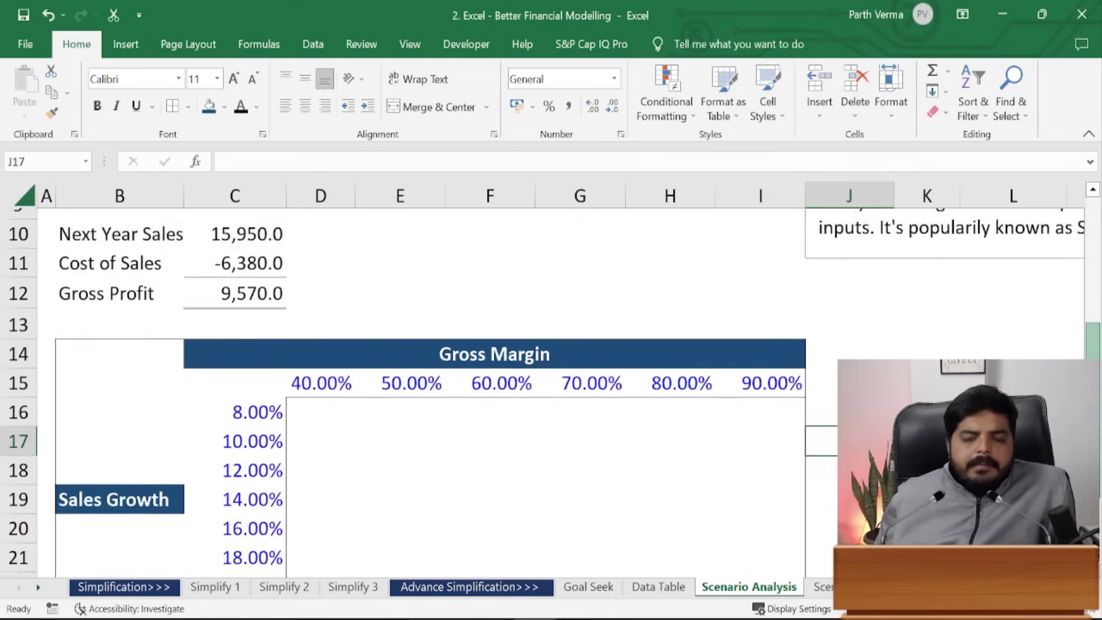
drag(1093, 356, 1094, 365)
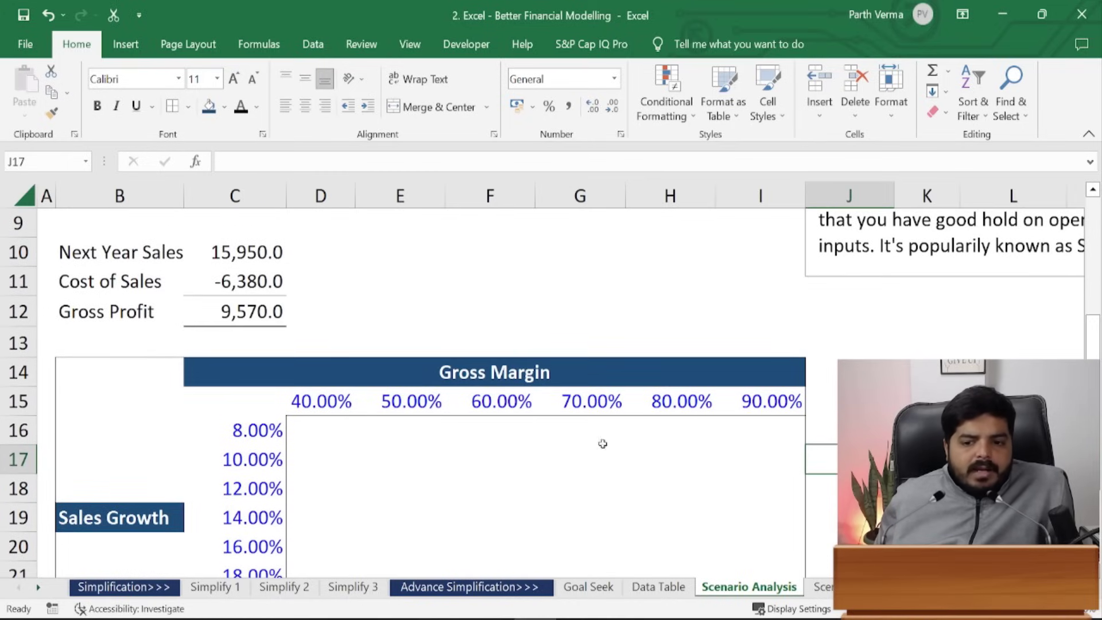
click(255, 403)
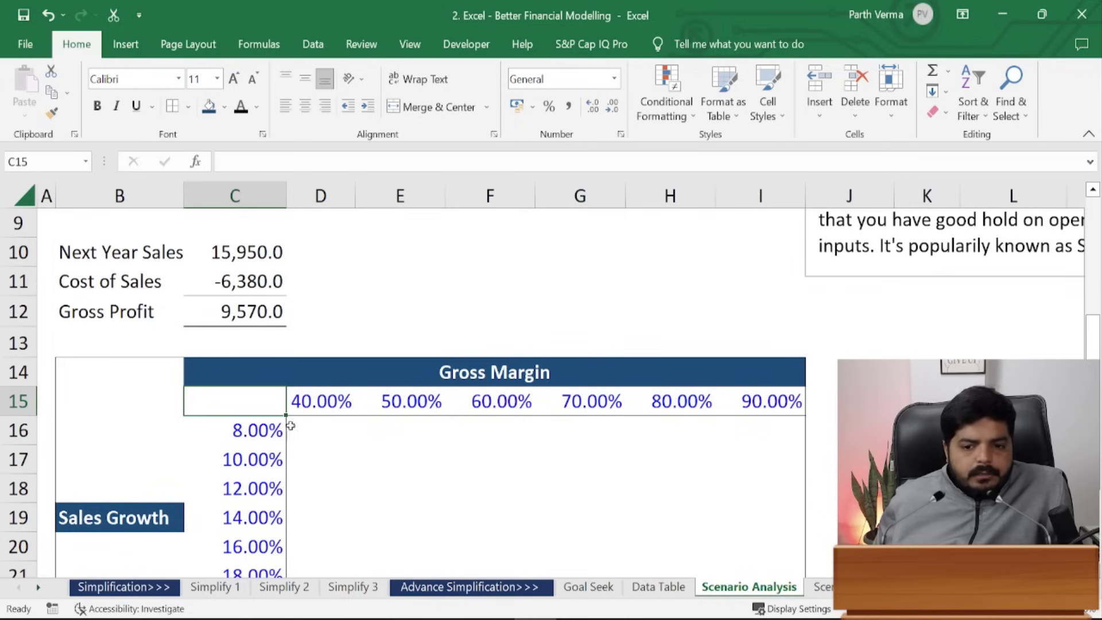
text(=)
key(Up)
key(Up)
key(Up)
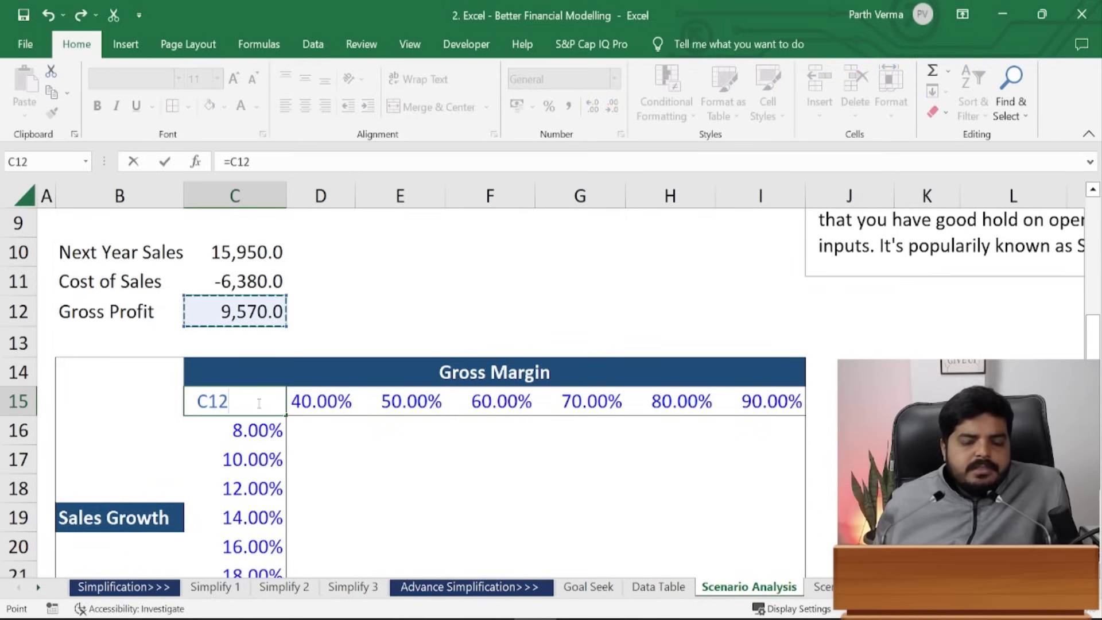
key(ctrl+Return)
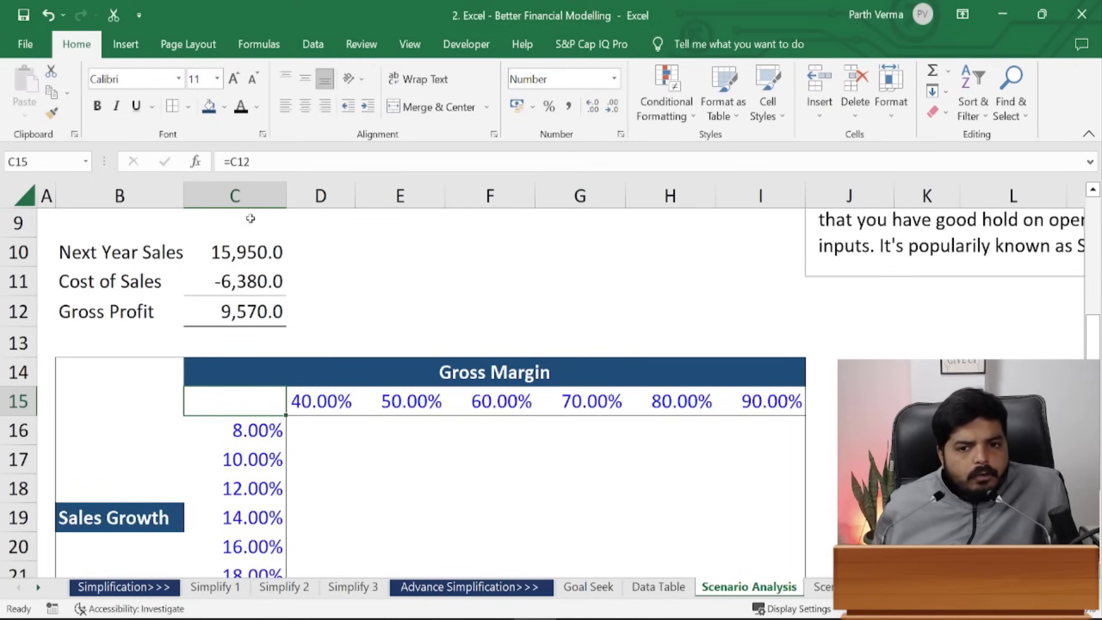
- Make C15 grey (White Darker 25%) and italic, then select C15:I24
click(257, 107)
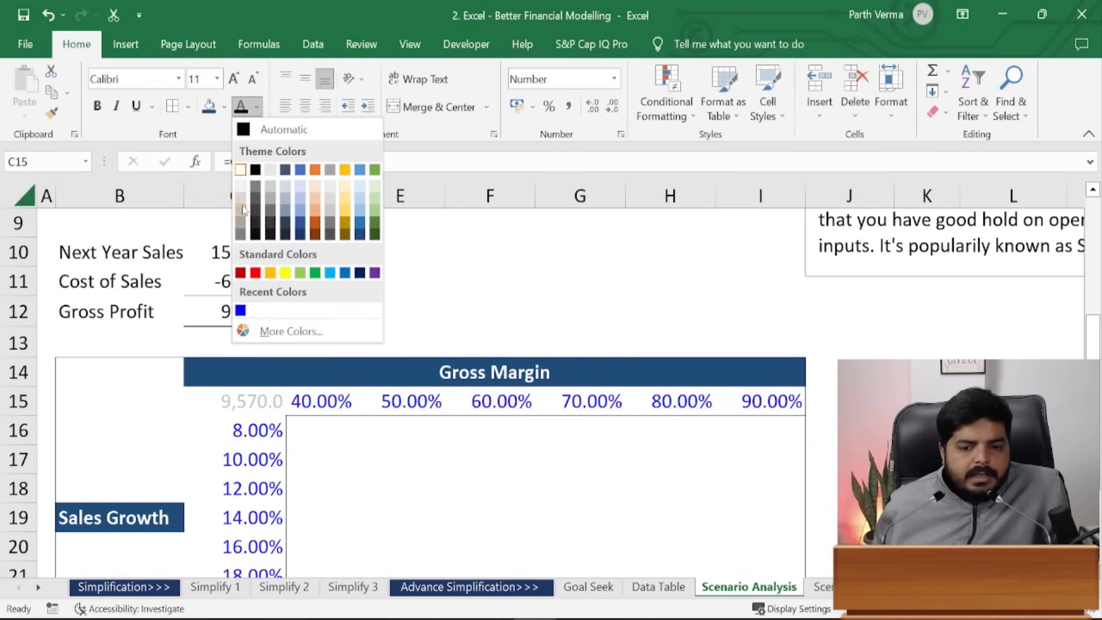
click(243, 210)
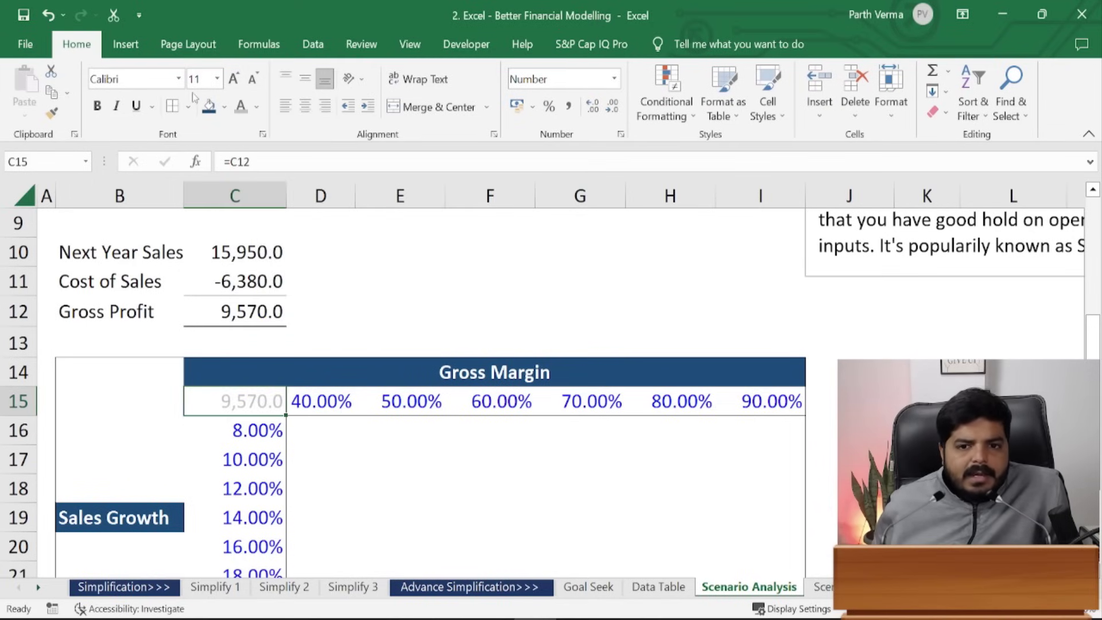
click(116, 106)
click(574, 507)
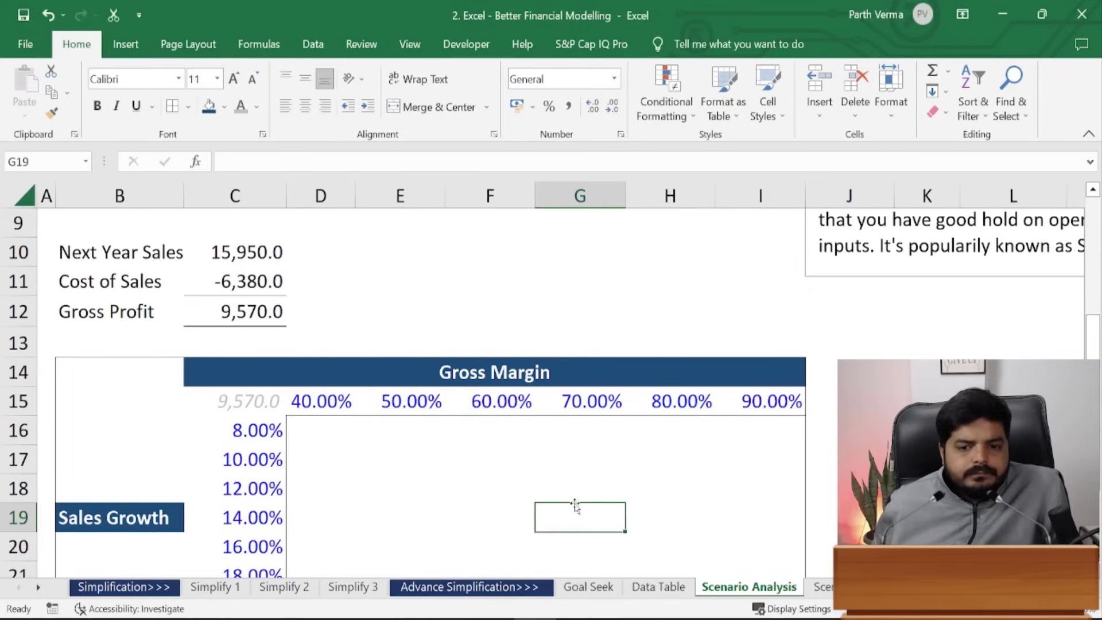
click(400, 490)
click(229, 395)
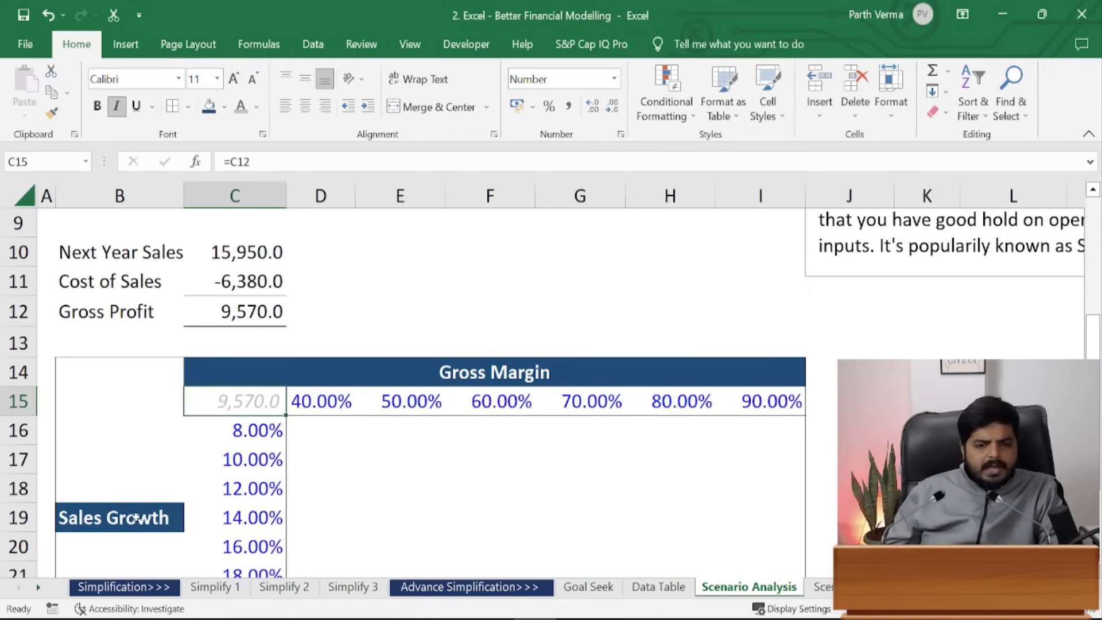
scroll(430, 391, down, 2)
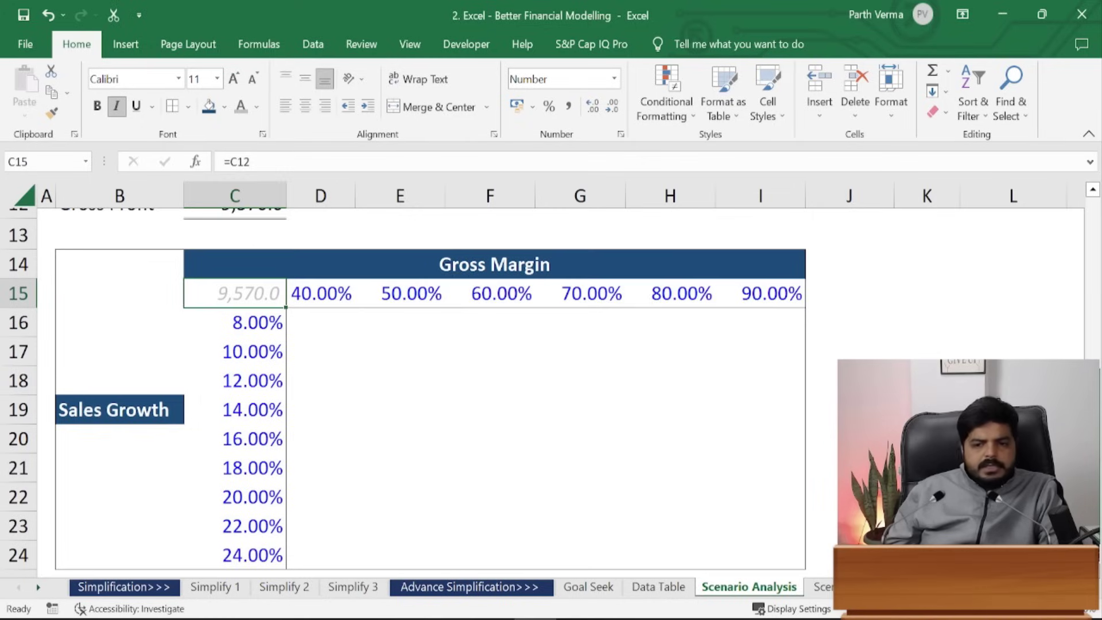
scroll(430, 390, up, 1)
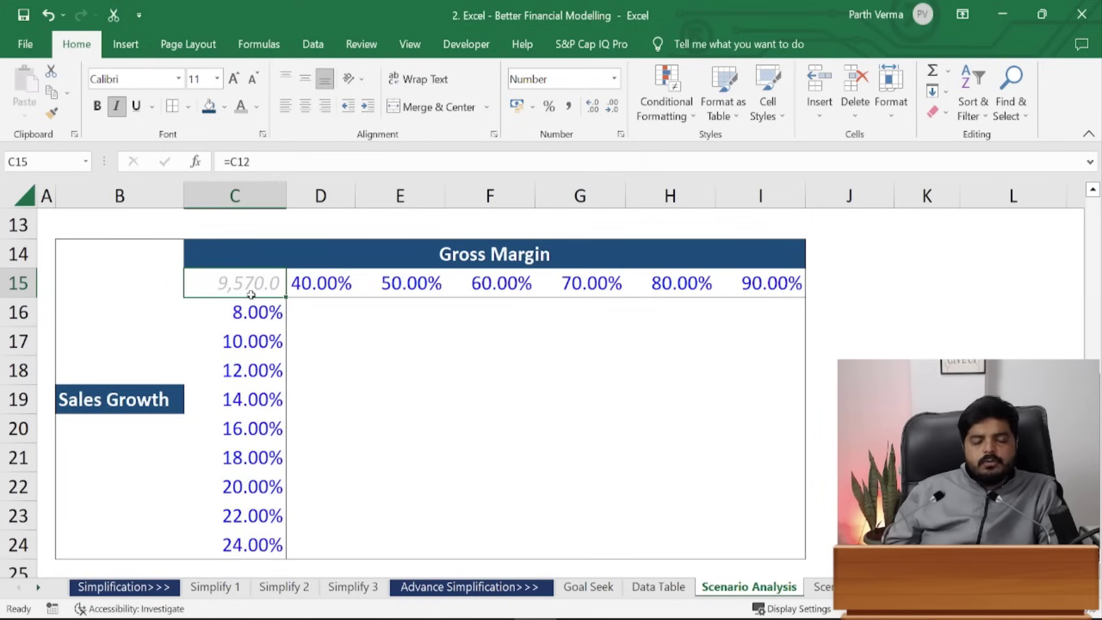
drag(237, 292, 774, 549)
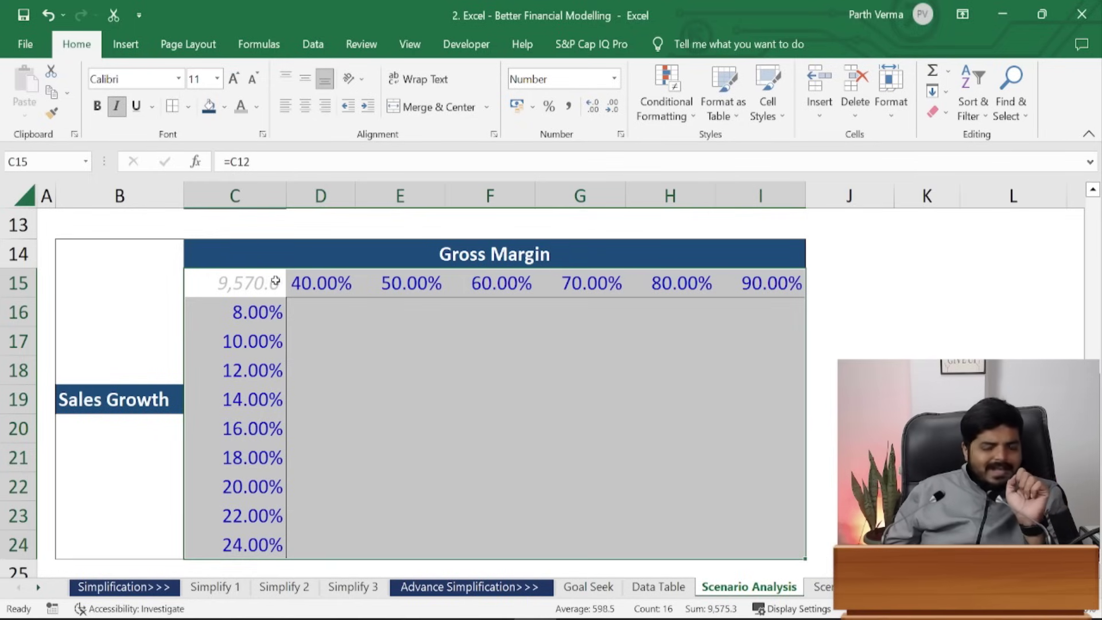
key(alt)
key(a)
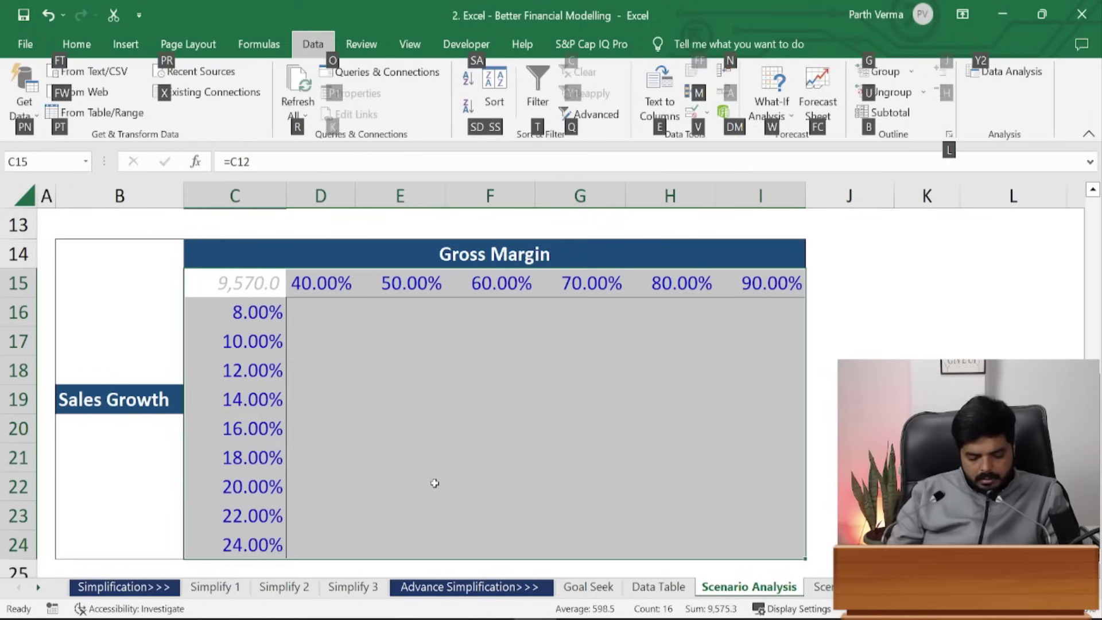
key(w)
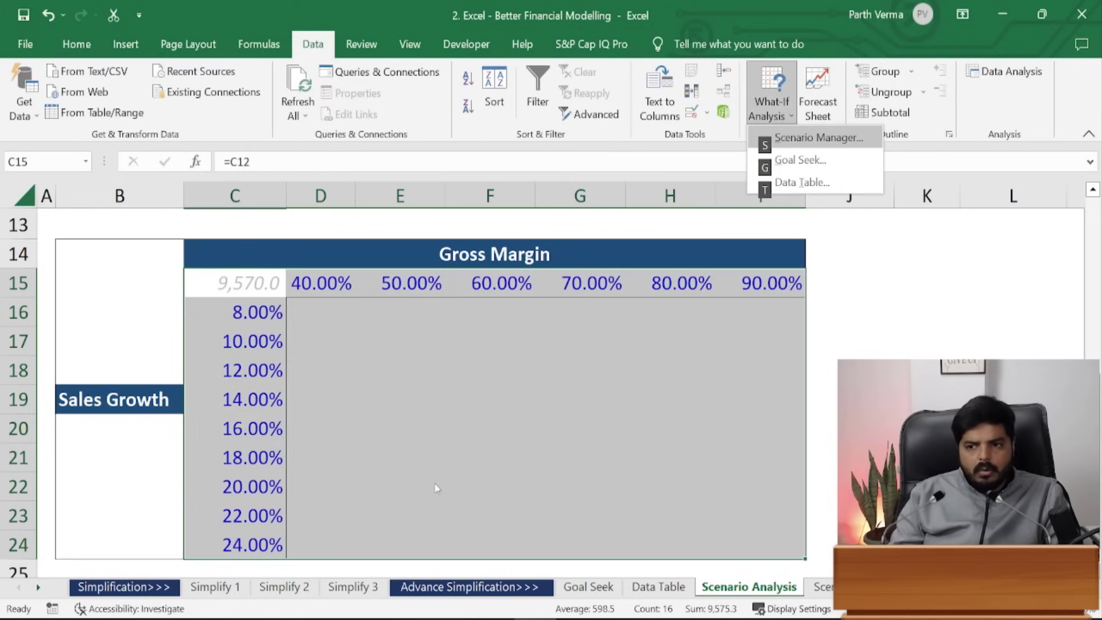
key(t)
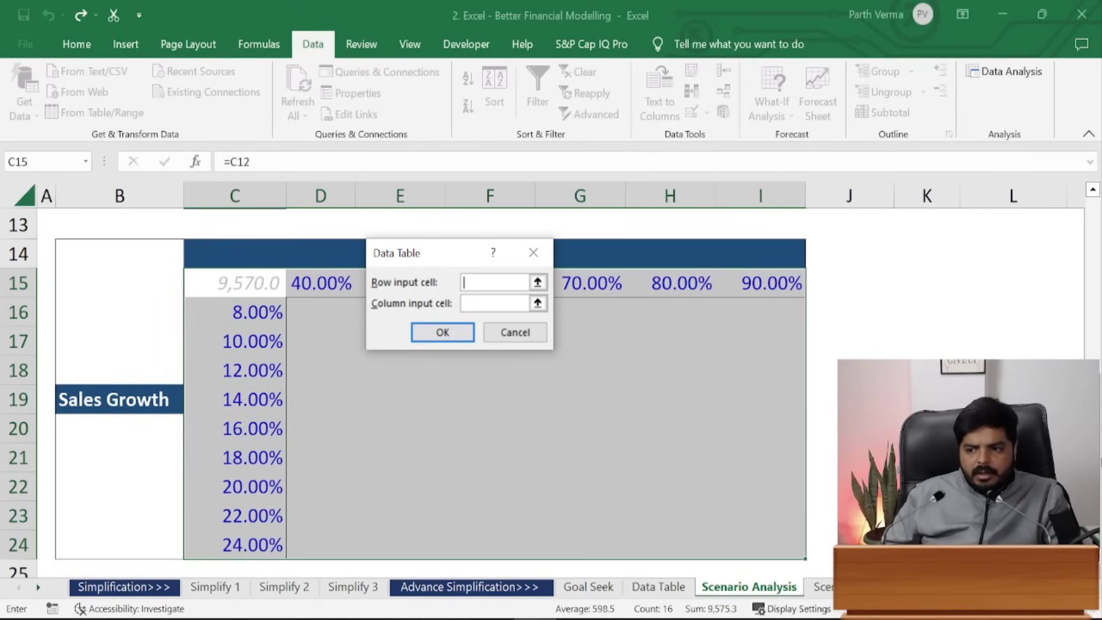
scroll(310, 317, up, 3)
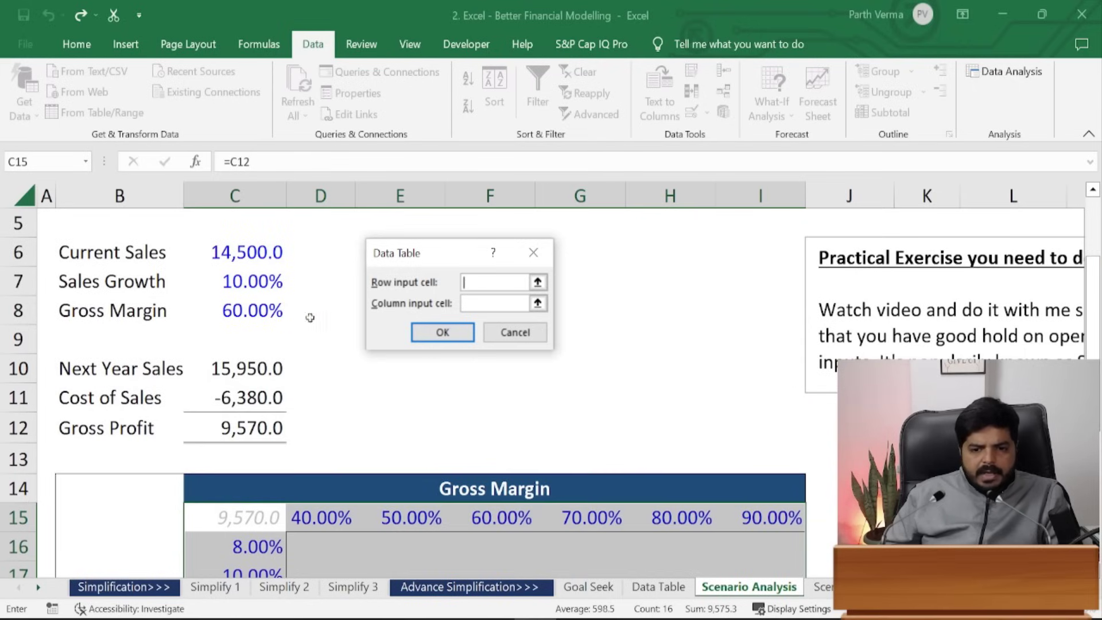
click(270, 314)
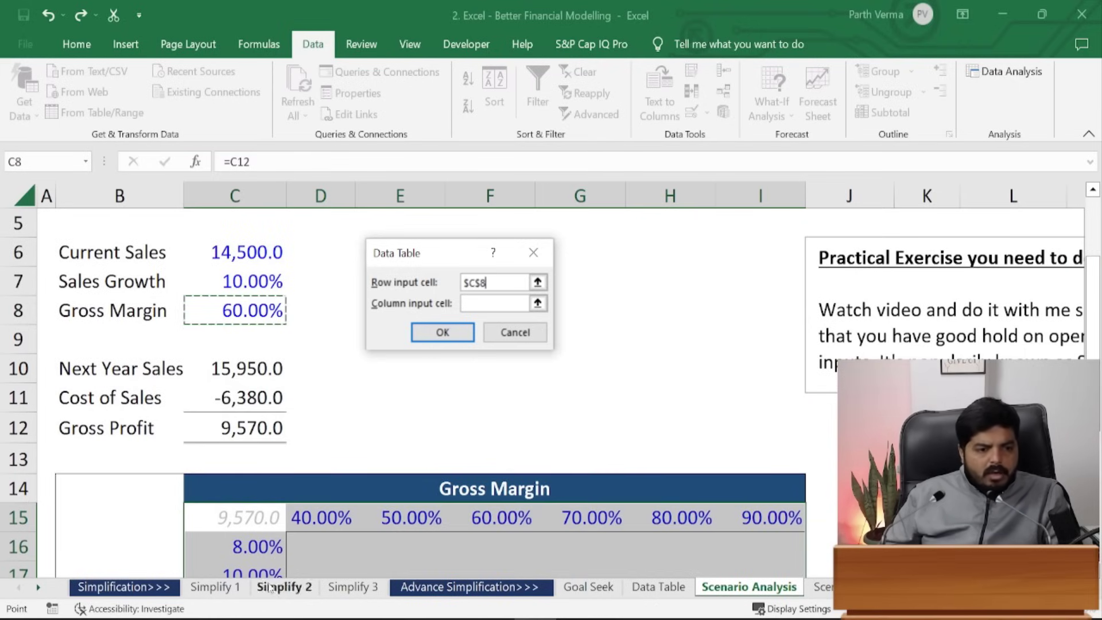
click(469, 302)
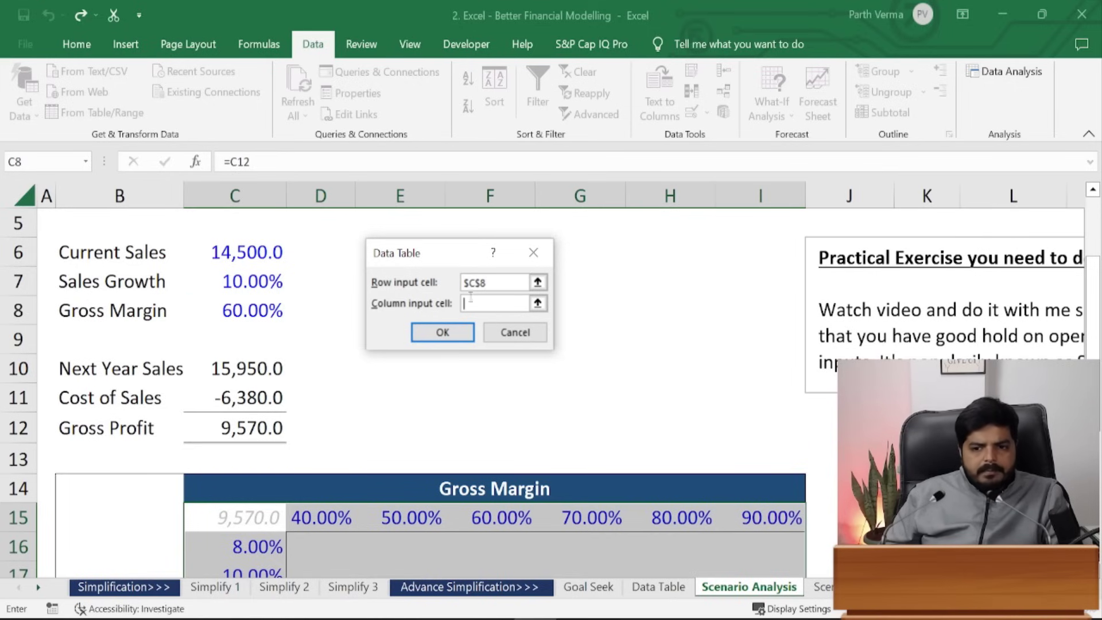
click(241, 281)
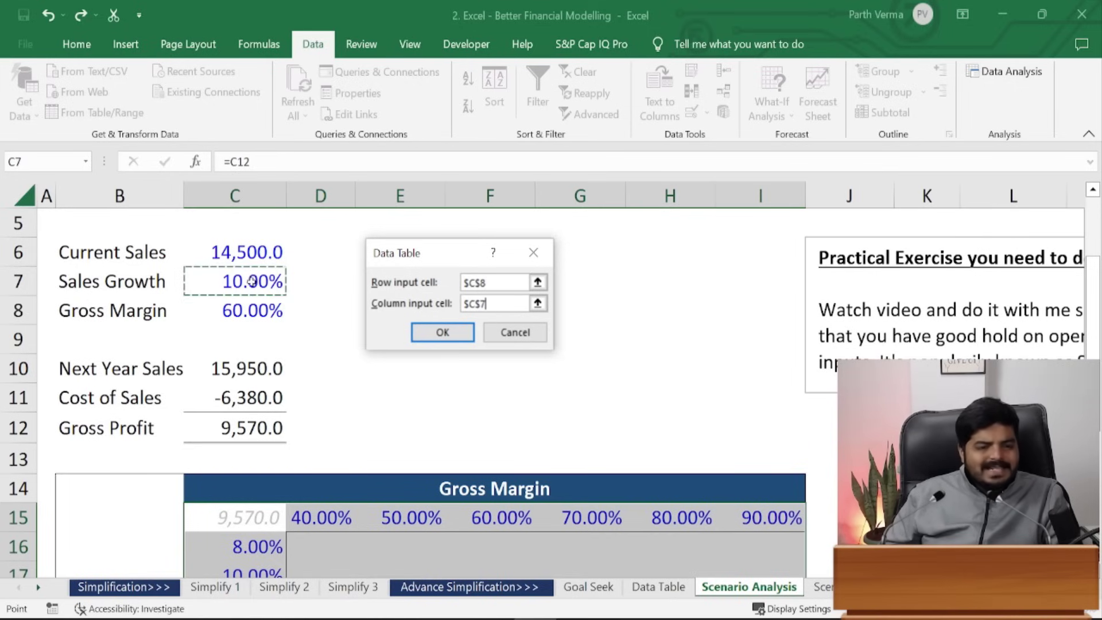
click(441, 333)
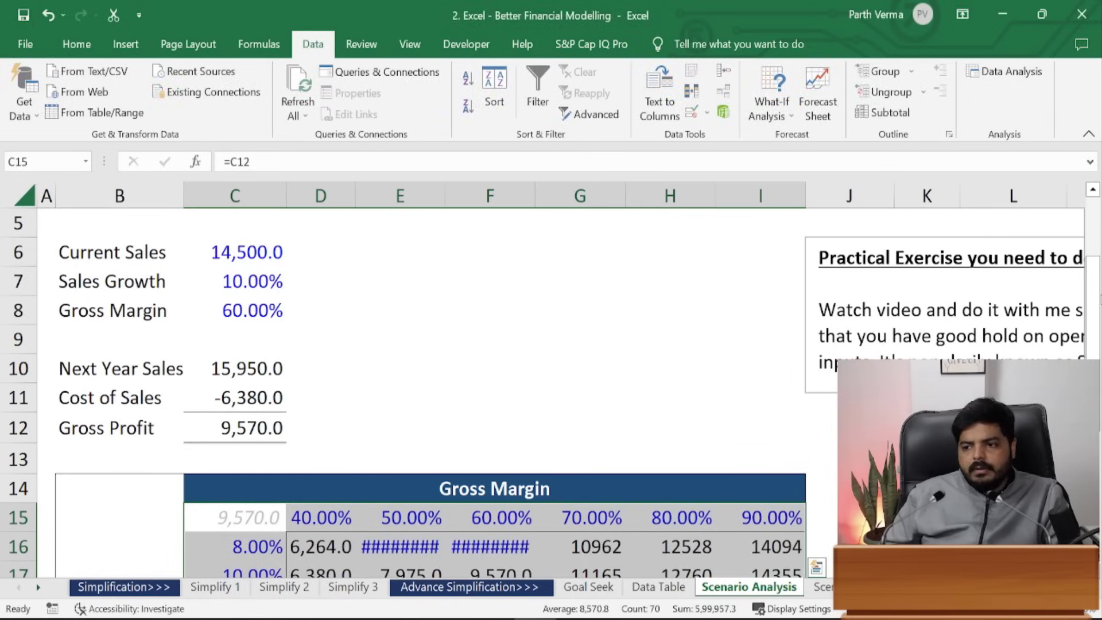
- Autofit columns E and F so the hash-marked results in E16:F16 become readable
drag(1093, 364, 1093, 378)
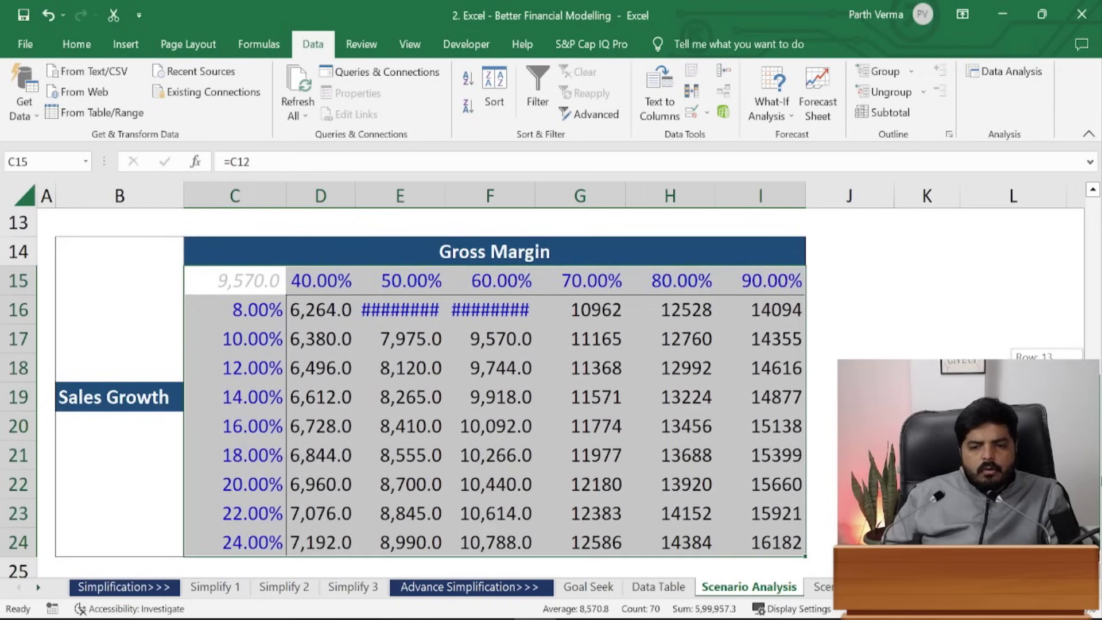
click(430, 323)
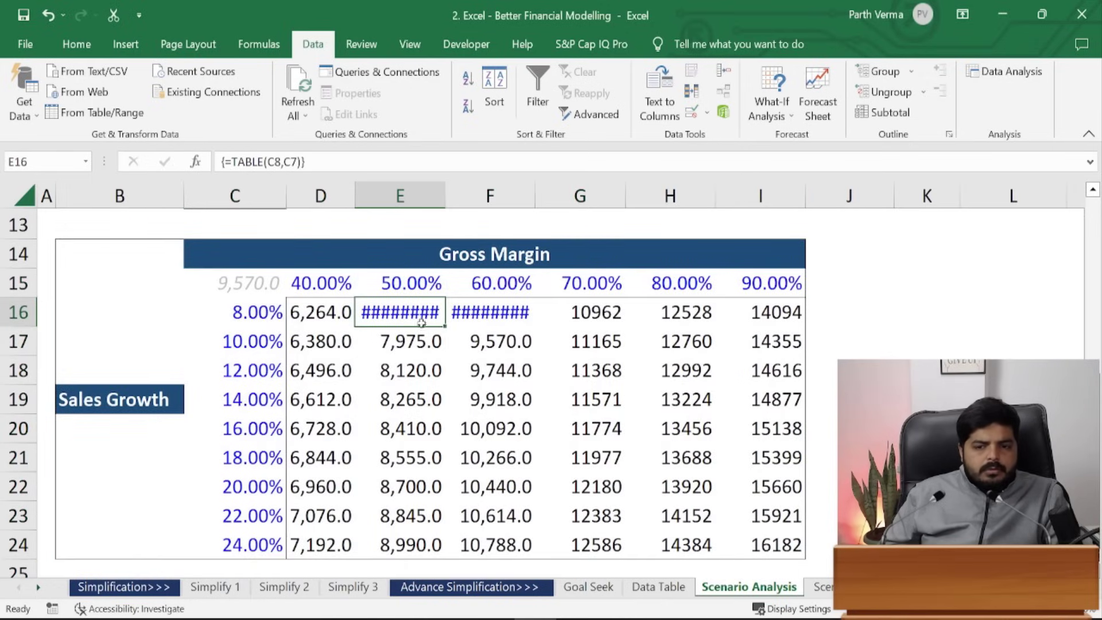
drag(418, 326, 471, 319)
key(alt+h)
key(o)
key(i)
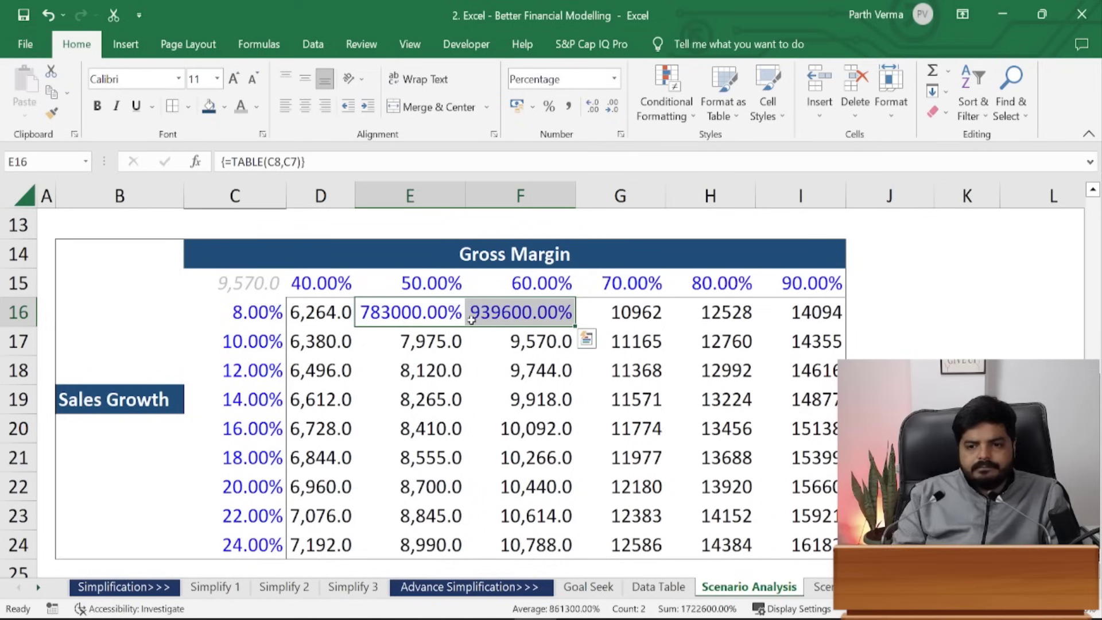
- Copy D16's formatting and paste formats only over the results table through row 24
key(Left)
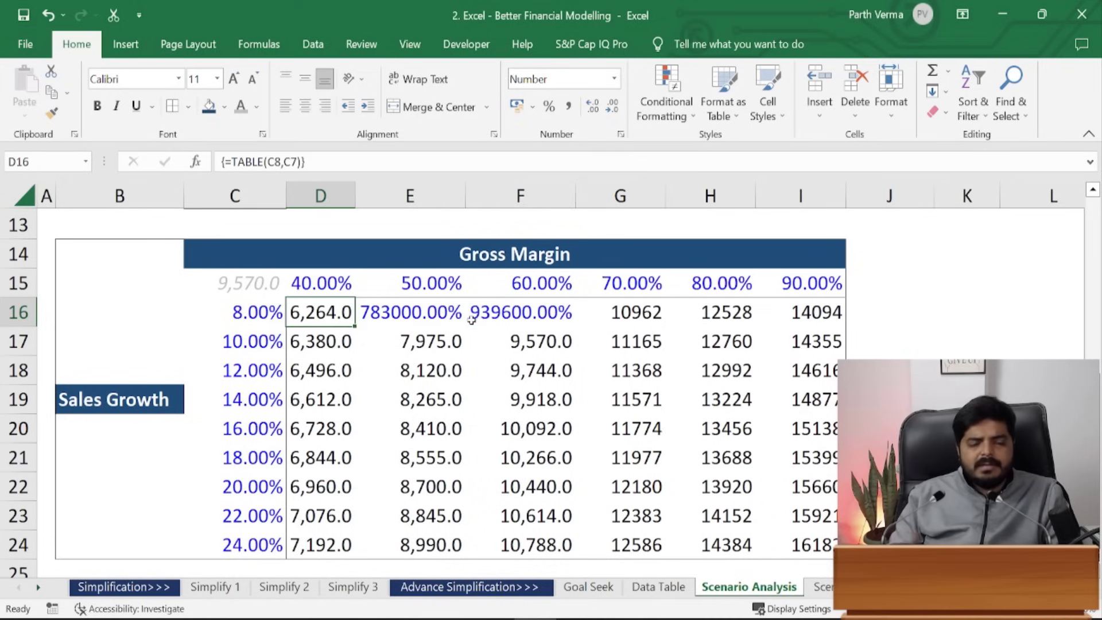
key(ctrl+c)
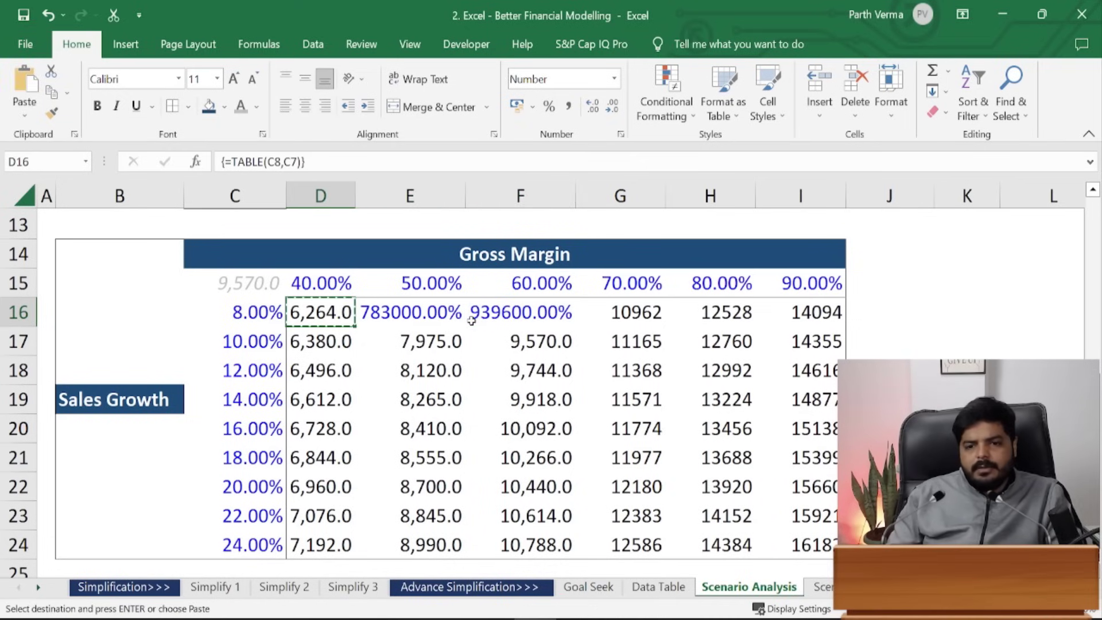
key(ctrl+shift+Right)
key(ctrl+shift+Down)
key(ctrl+alt+v)
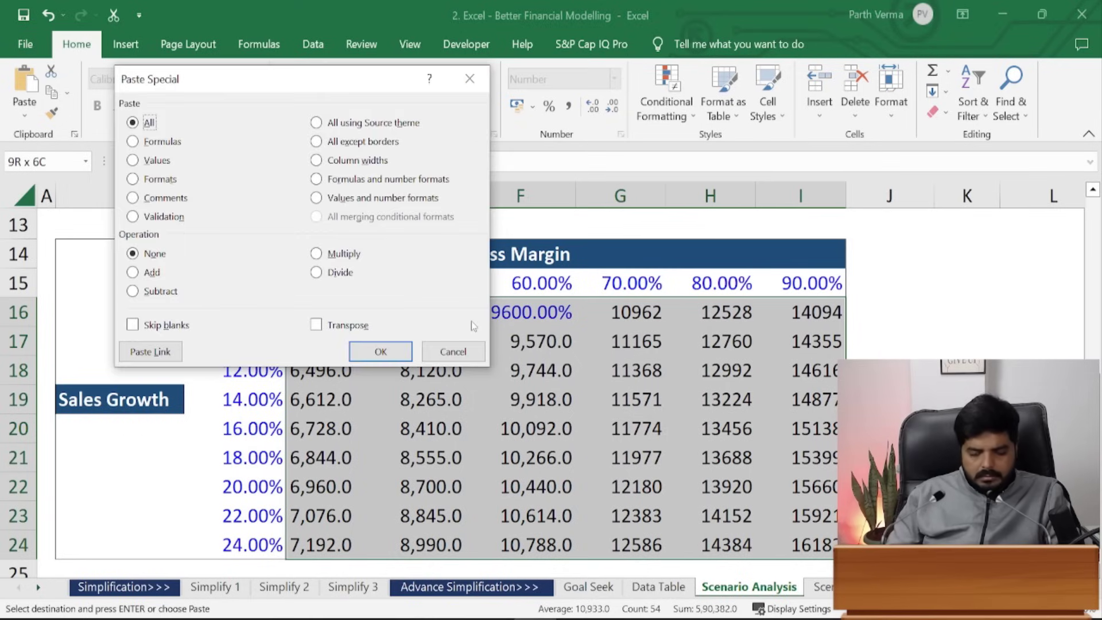
key(t)
key(Return)
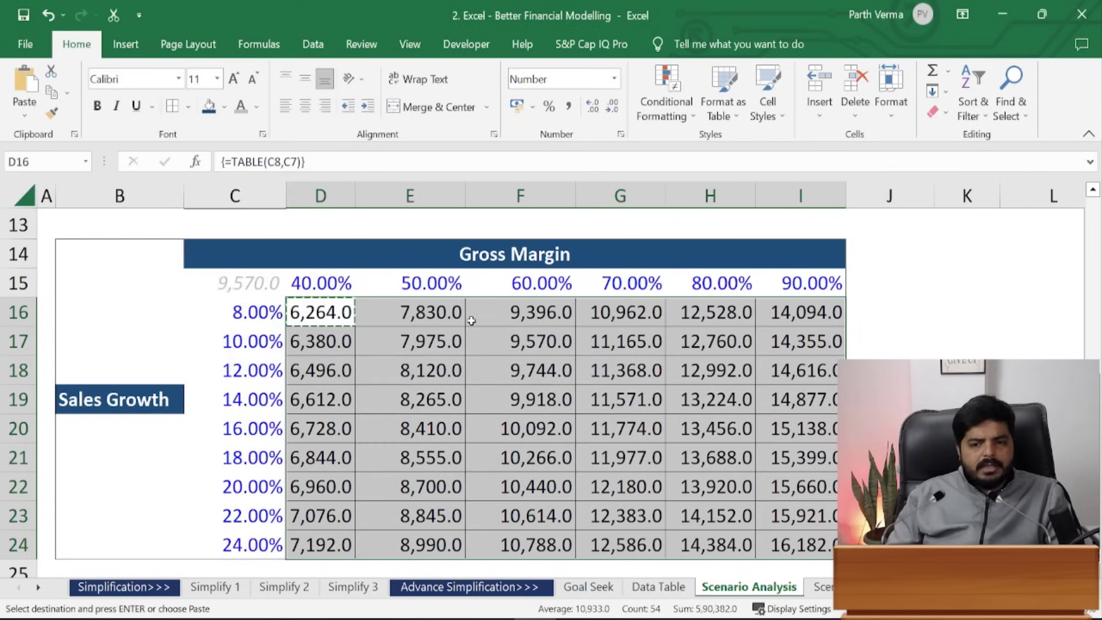
- Copy E17's formatting for comparison, then recopy D16's formatting
key(Right)
key(Down)
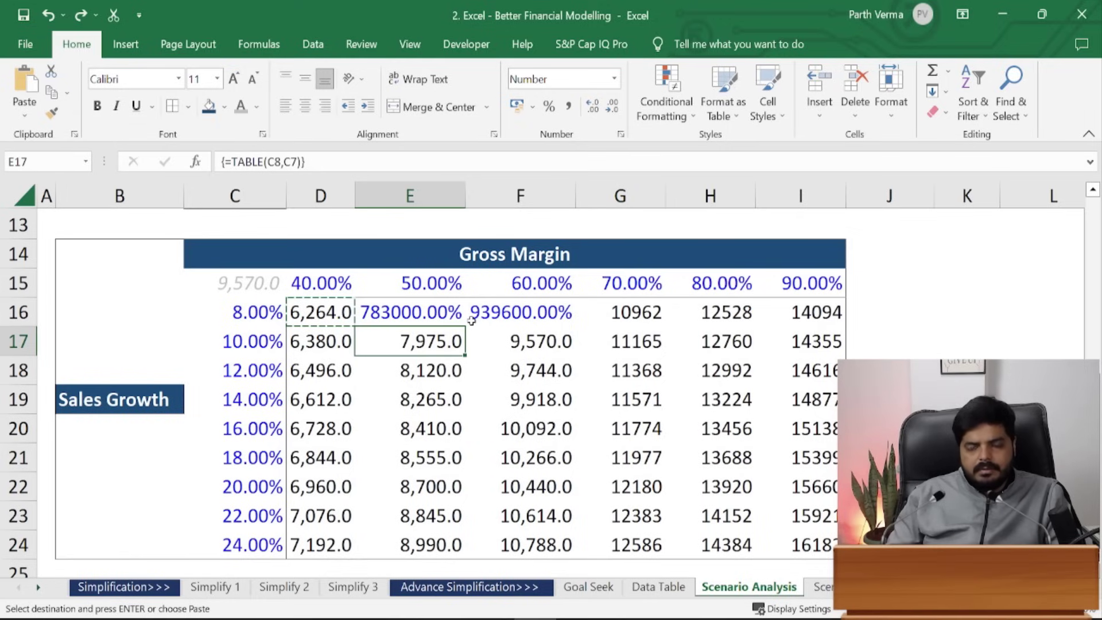
key(ctrl+c)
key(Up)
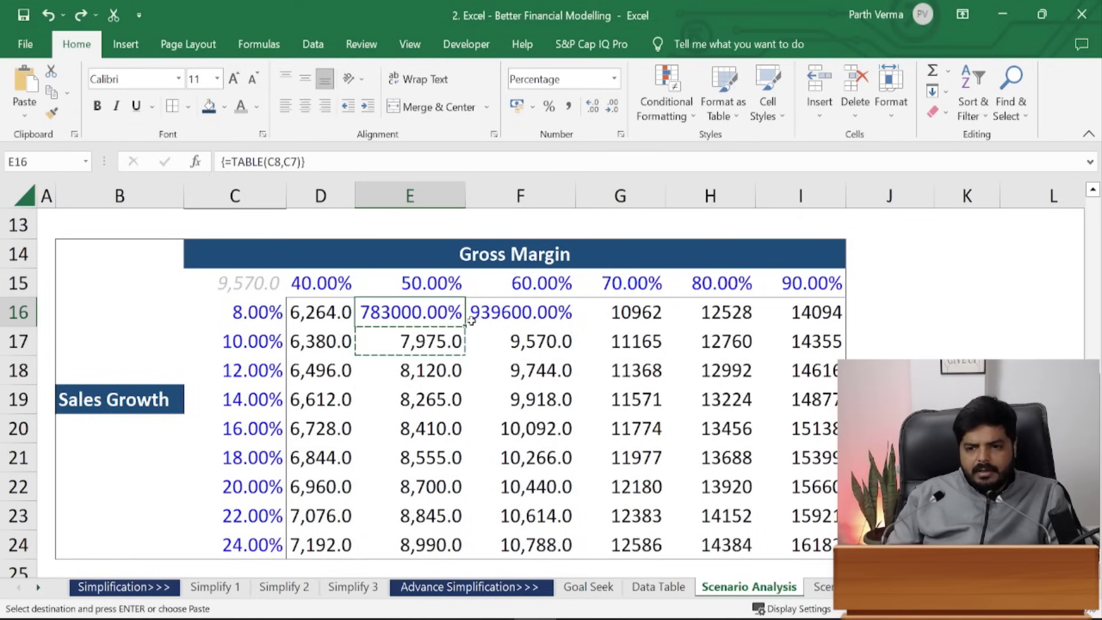
key(Left)
key(ctrl+c)
- Paste D16's number format across row 16, then undo that paste
key(ctrl+shift+Right)
key(ctrl+alt+v)
key(t)
key(Return)
key(Down)
key(ctrl+c)
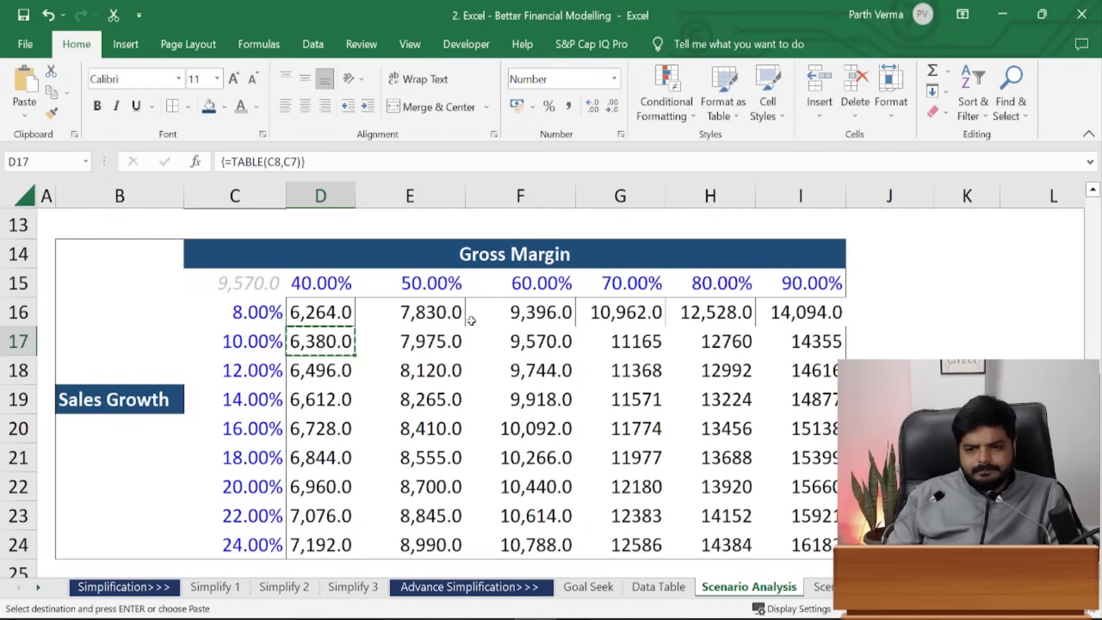
key(ctrl+z)
- Check the cells around E16 and E17, then copy E17's formatting
key(Right)
key(Down)
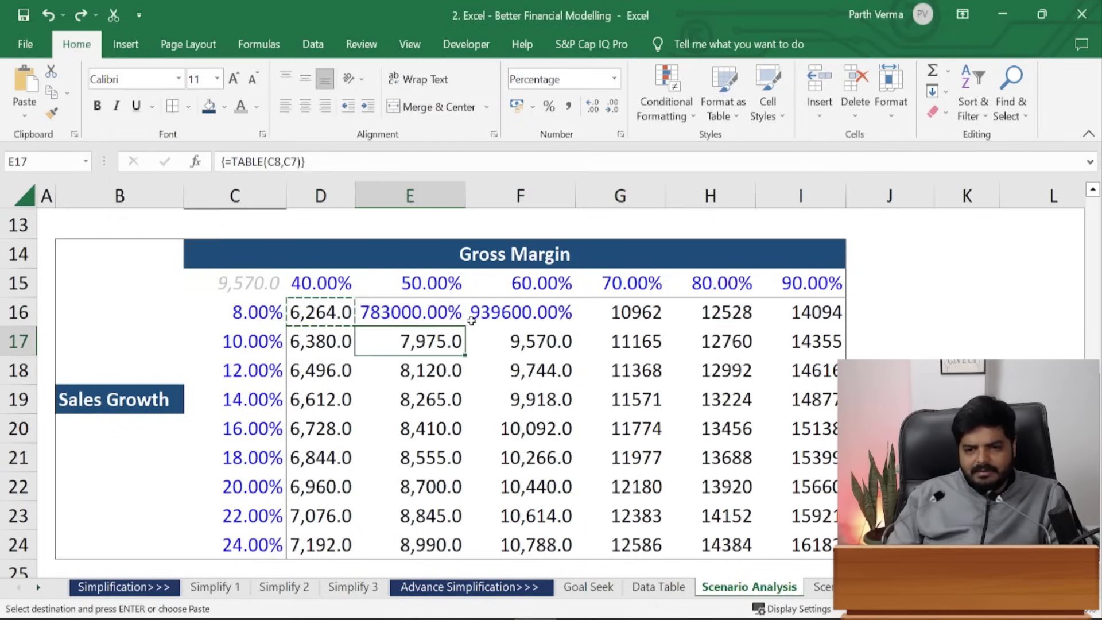
key(Up)
key(Left)
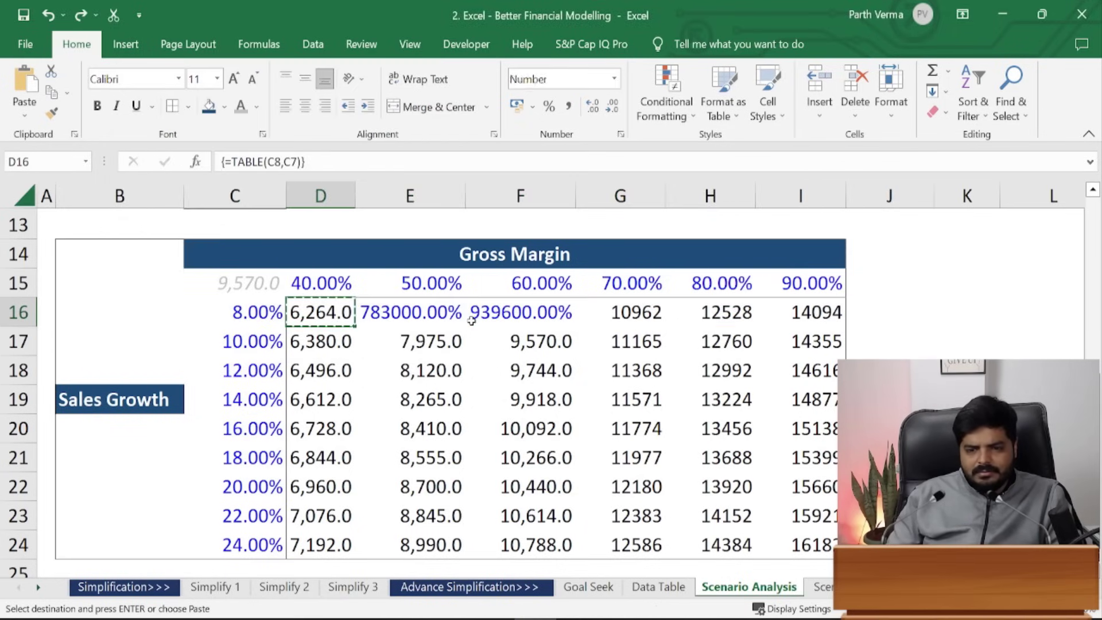
key(Right)
key(shift+Right)
- Select the results block from E16 down to row 24, then cancel Paste Special
key(shift+Right)
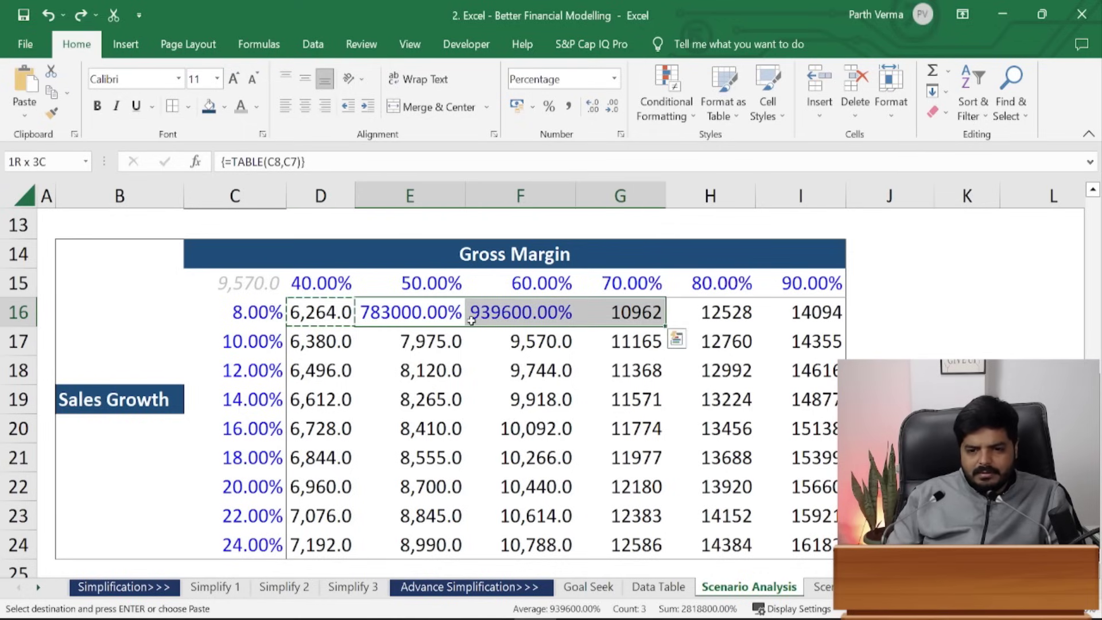
key(shift+Left)
key(shift+Left)
key(Down)
key(Down)
key(ctrl+c)
key(Up)
key(Up)
key(shift+Right)
key(shift+Right)
key(shift+Right)
key(shift+Right)
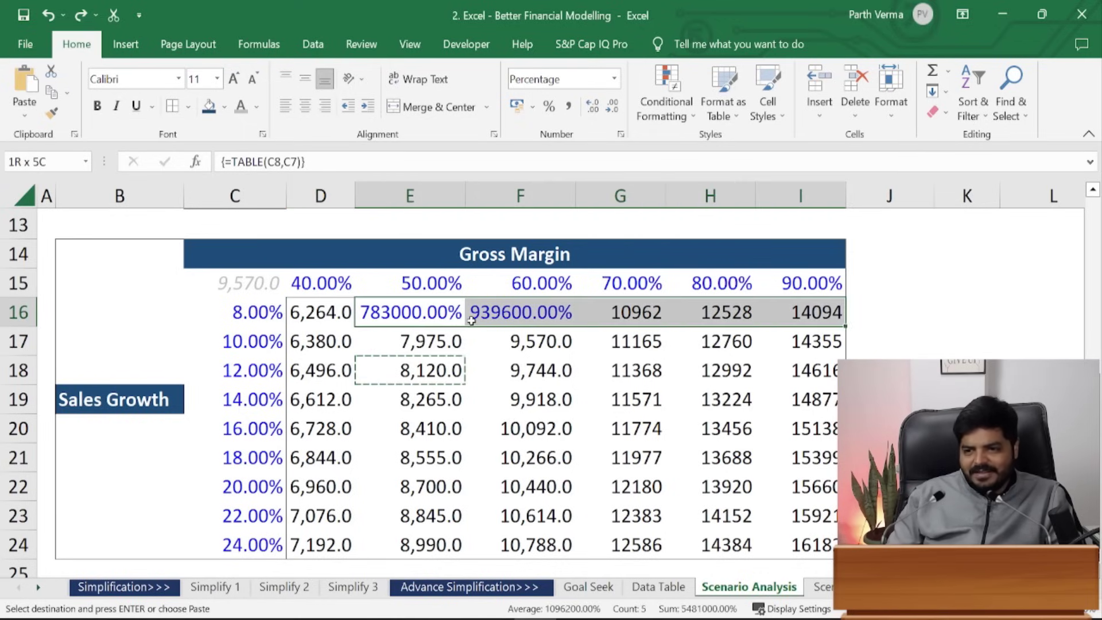
key(shift+Down)
key(shift+Down)
key(shift+Down)
key(shift+Down)
key(shift+Down)
key(shift+Down)
key(shift+Down)
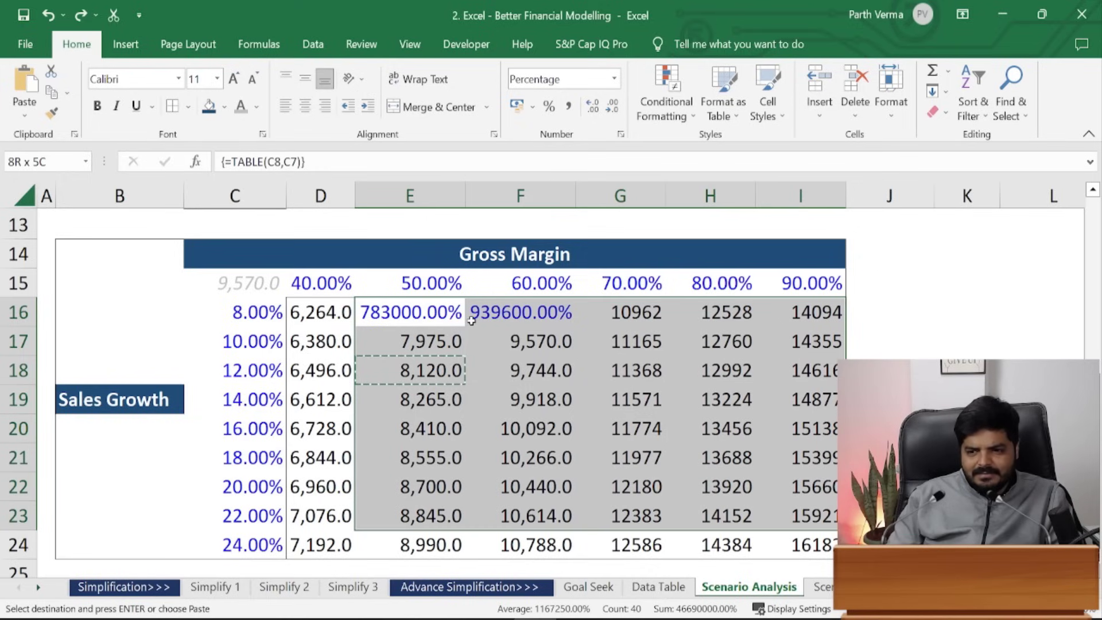
key(shift+Left)
key(shift+Down)
key(ctrl+alt+v)
key(Escape)
key(Escape)
- Apply Number format to E16:I24 and bring the results to one decimal place
key(shift+Right)
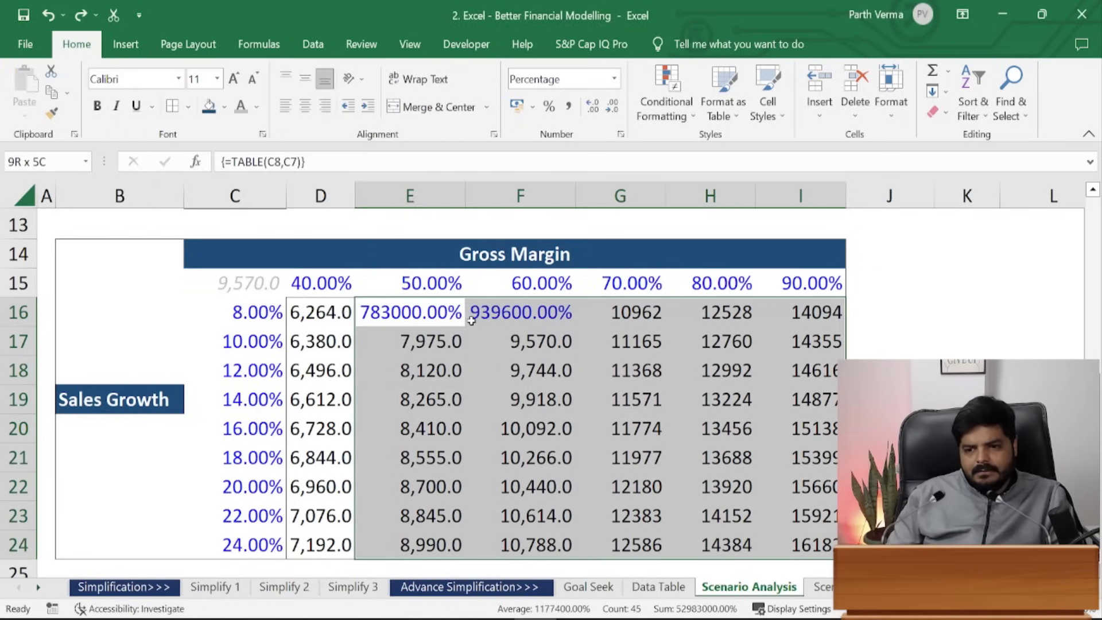
key(alt+h)
text(nn)
key(Return)
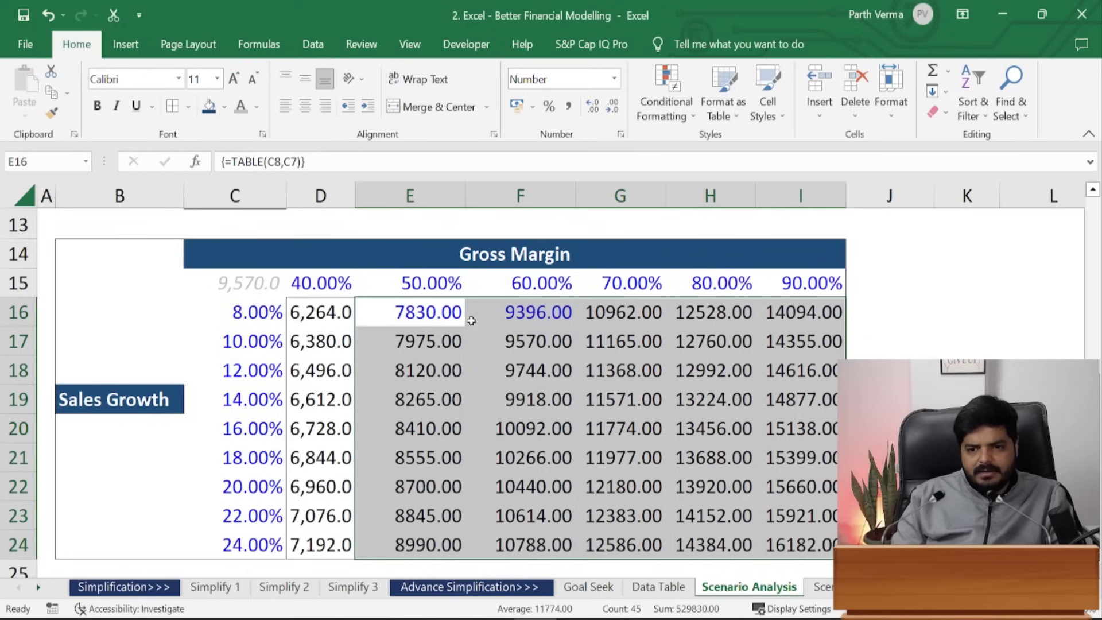
key(alt+h)
key(0)
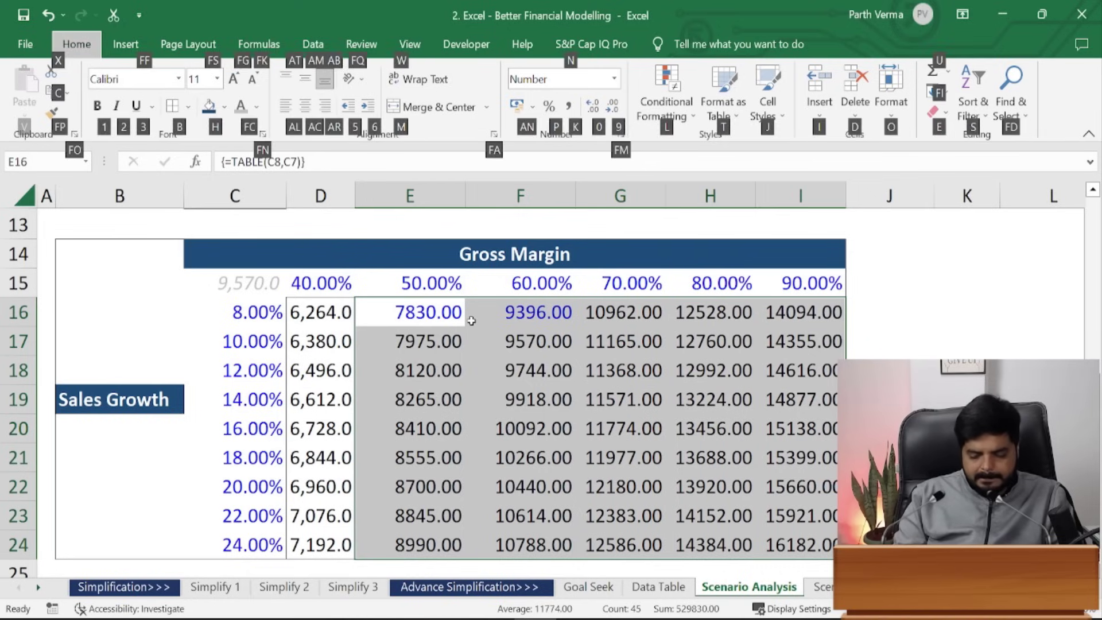
key(alt+h)
key(9)
key(alt+h)
key(9)
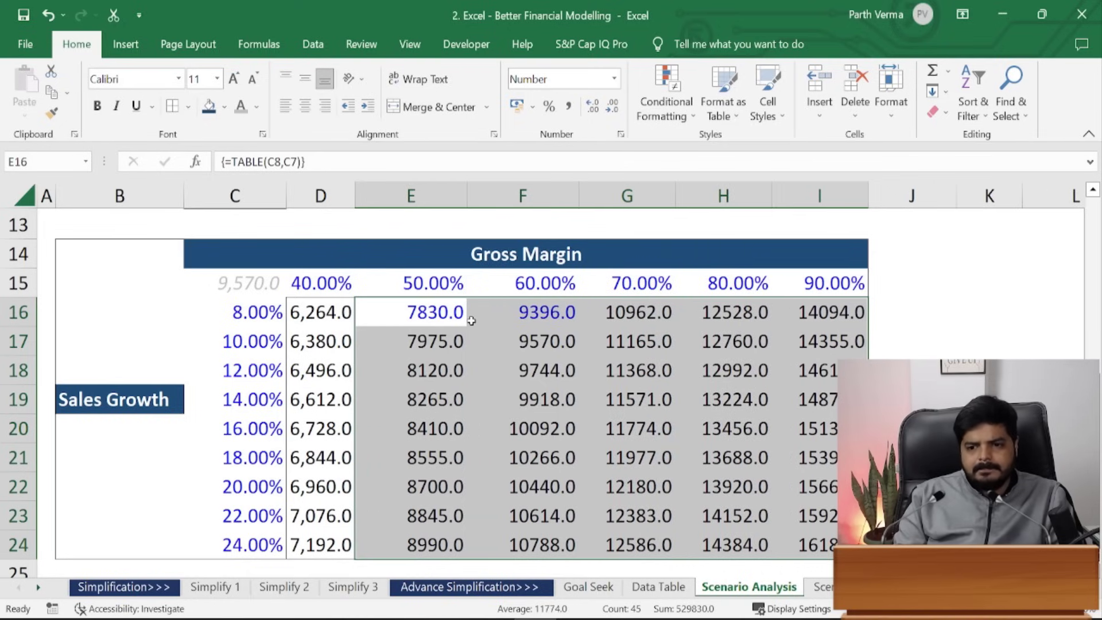
- Set the results' font colour to Automatic black and reselect the whole results block
key(alt+h)
key(f)
key(c)
key(Return)
key(Left)
key(Down)
key(Down)
key(Down)
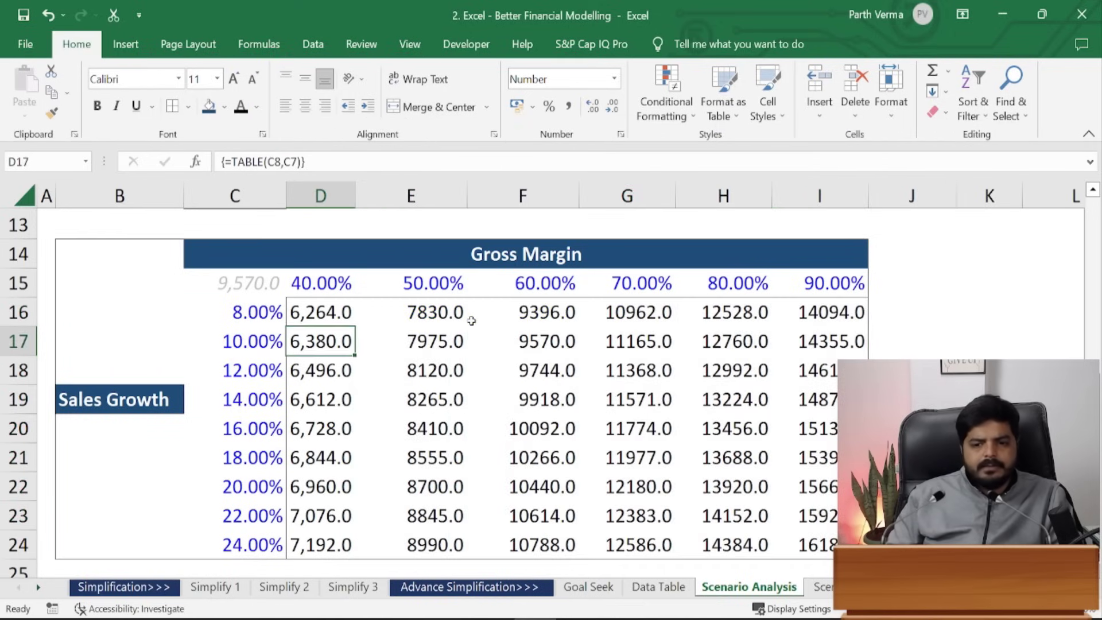
key(Right)
key(Up)
key(Up)
key(Up)
key(shift+Right)
key(shift+Right)
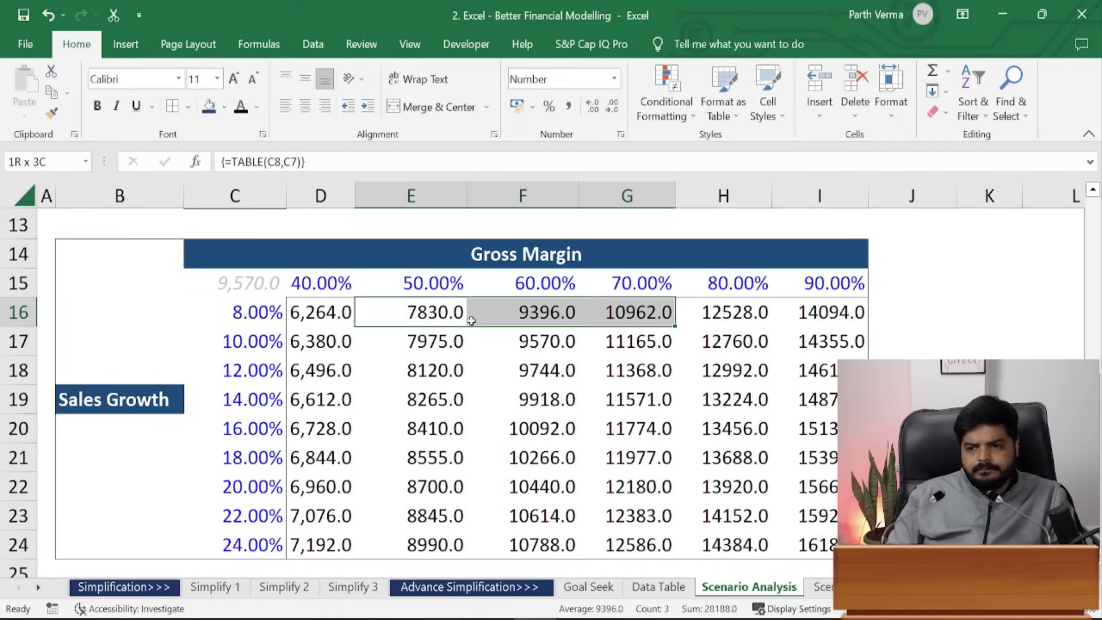
key(shift+Right)
key(shift+Right)
key(ctrl+shift+Down)
- Apply the custom #,##0.0 format to the data table results, giving values like 7,830.0
key(ctrl+1)
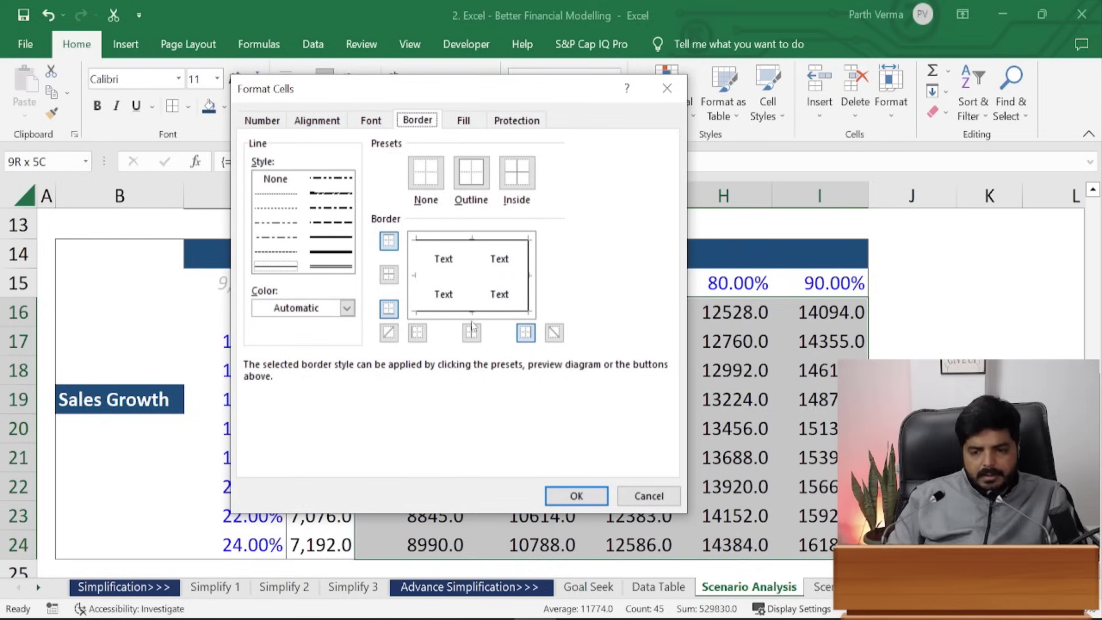
click(263, 121)
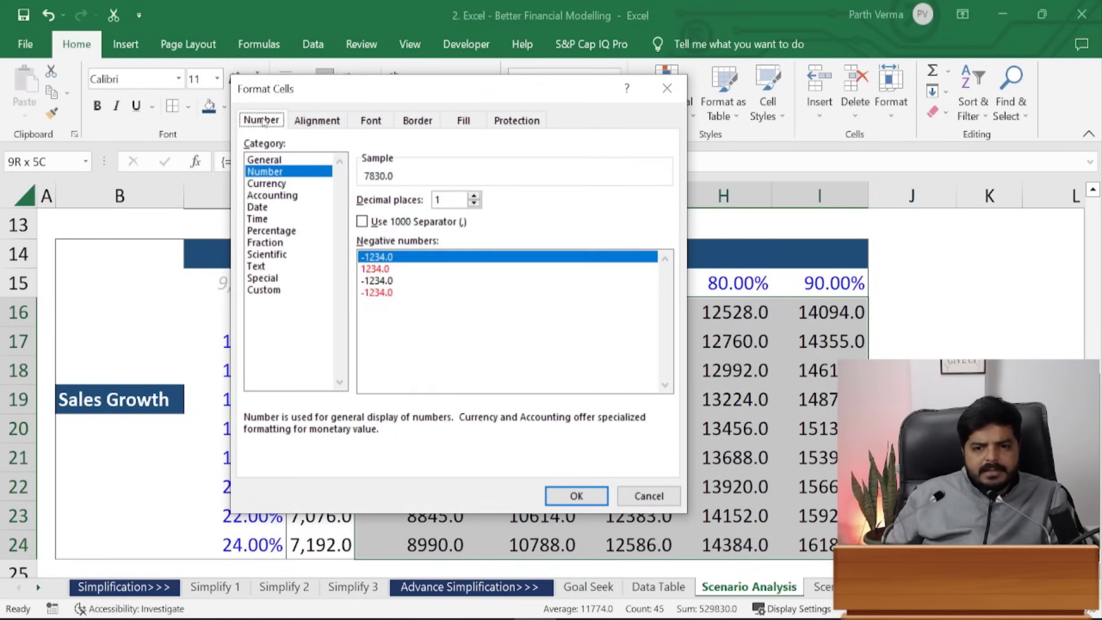
click(277, 290)
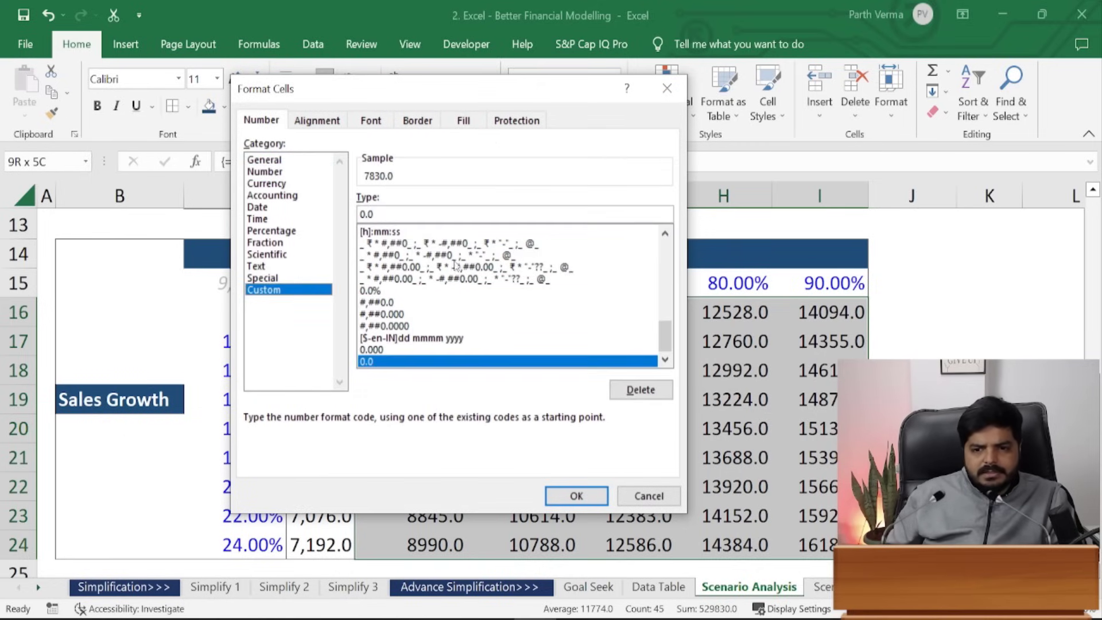
click(384, 302)
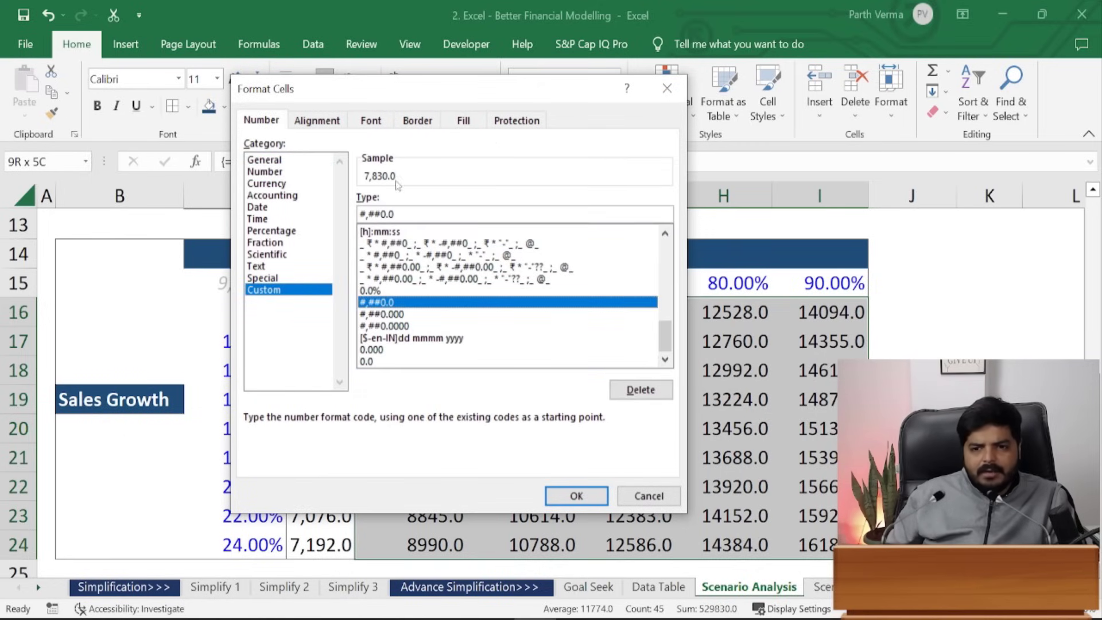
click(576, 496)
click(678, 405)
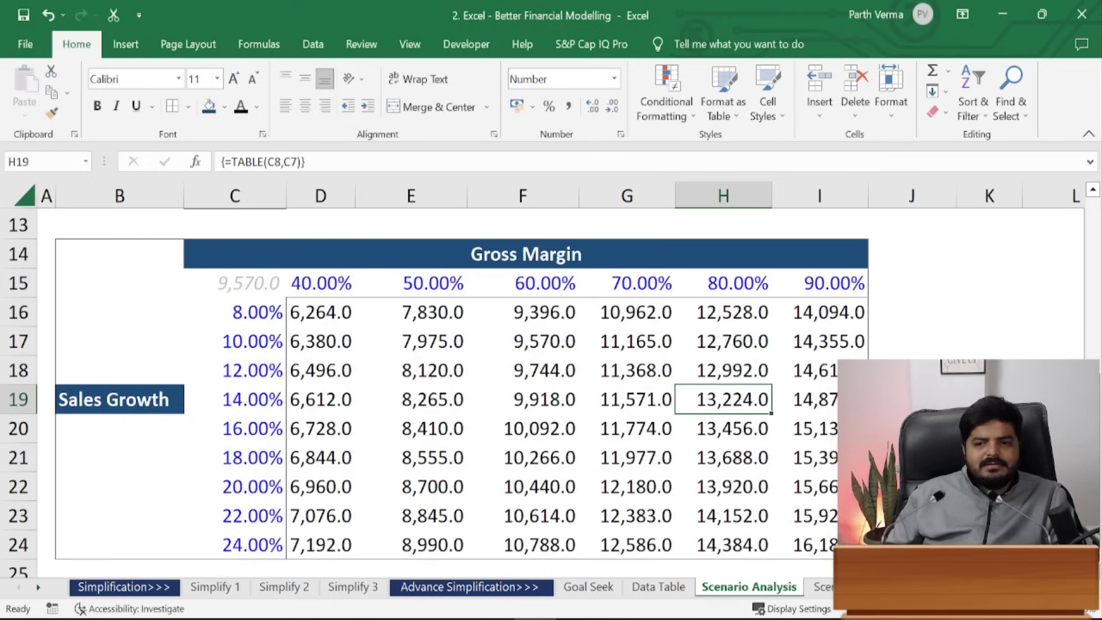
click(990, 515)
click(913, 487)
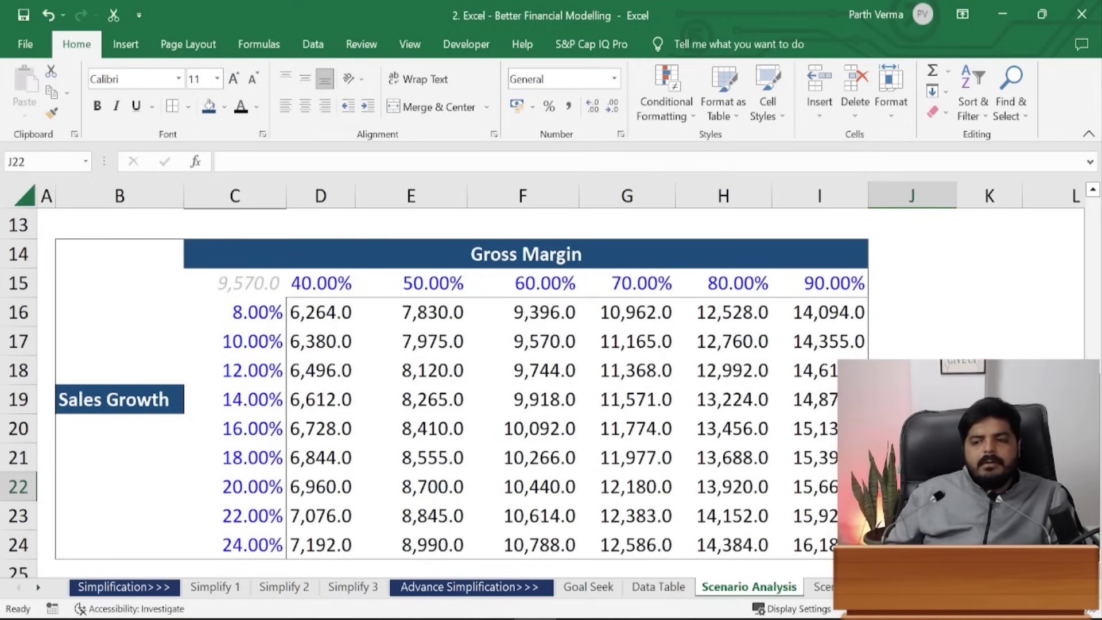
scroll(640, 362, up, 1)
scroll(517, 391, up, 2)
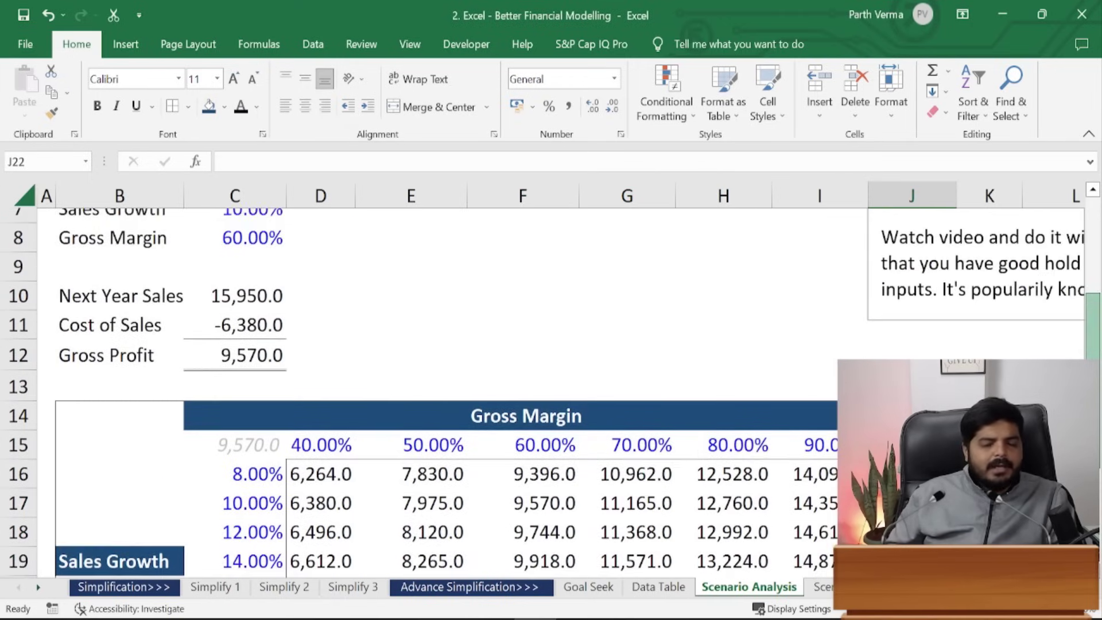
scroll(517, 390, down, 3)
scroll(571, 413, up, 4)
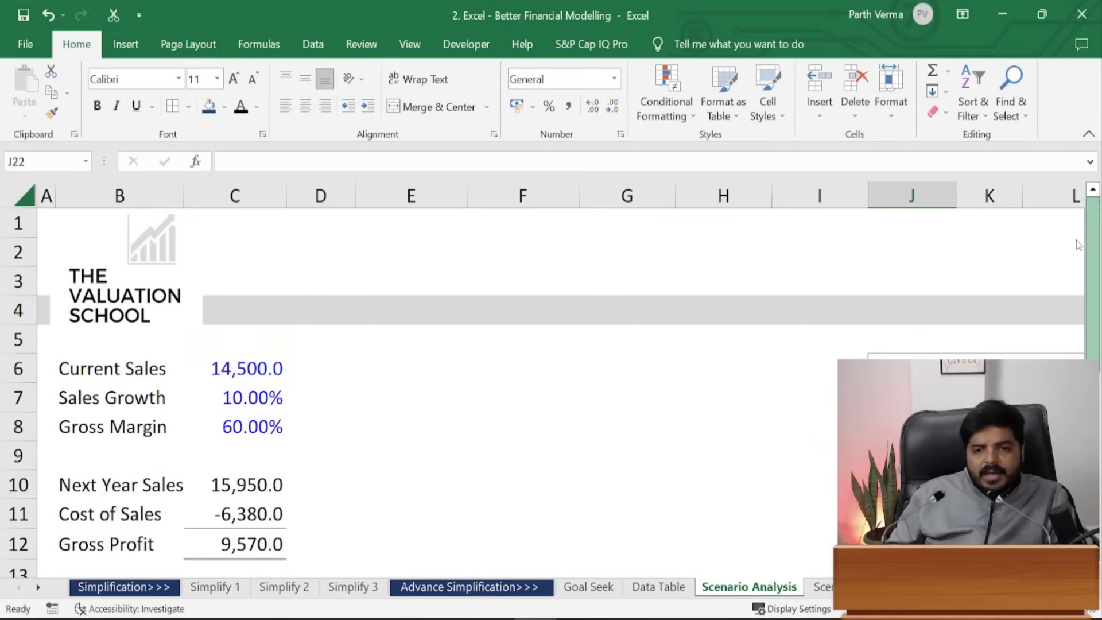
click(271, 550)
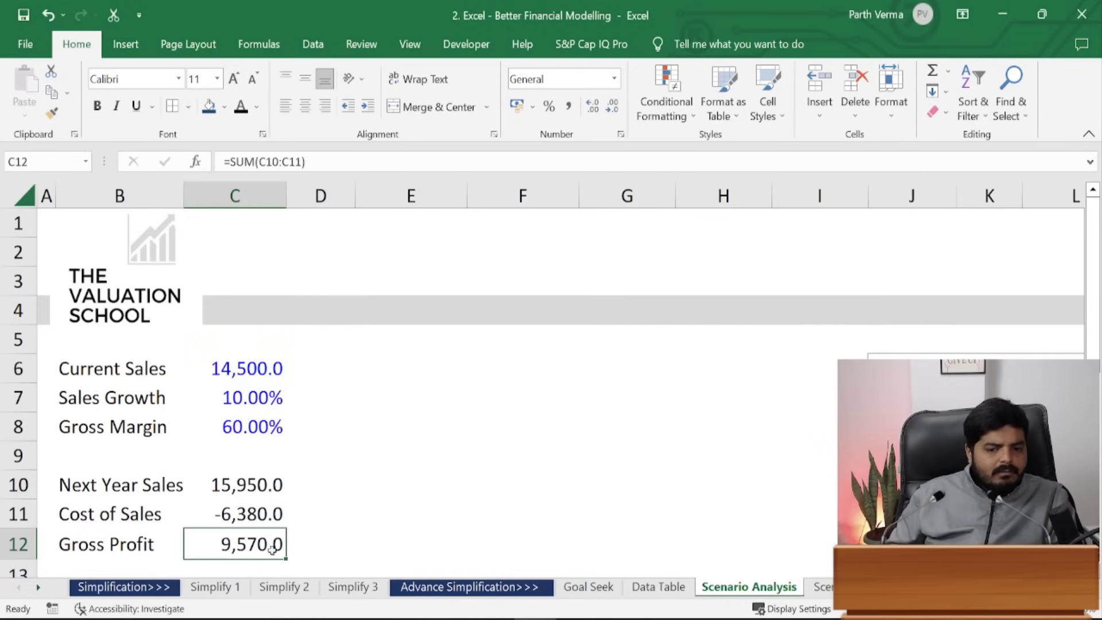
click(130, 403)
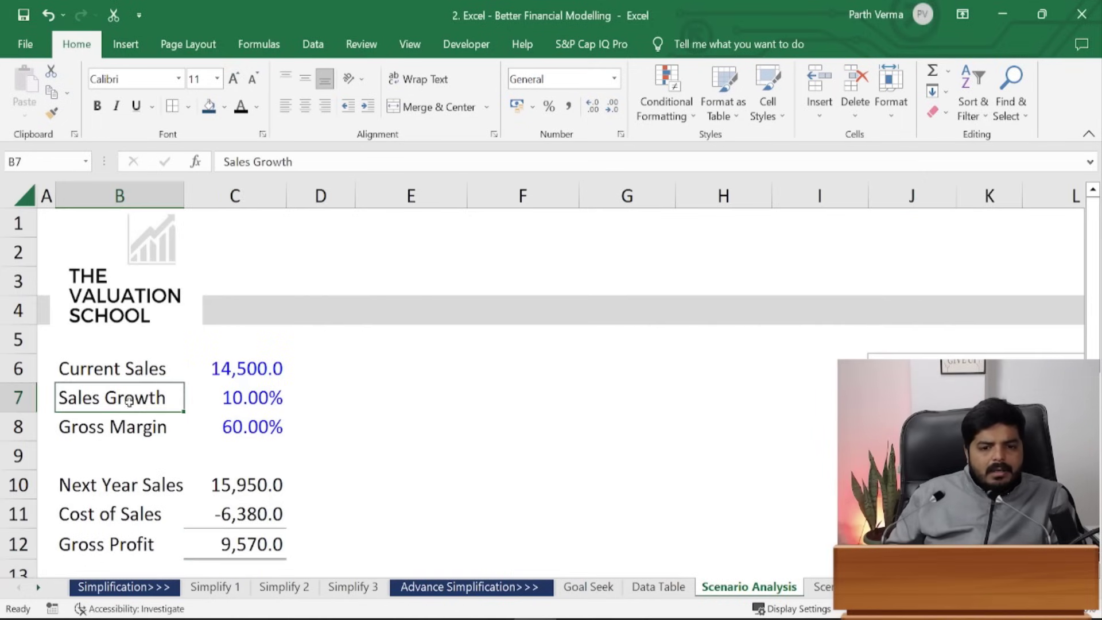
click(211, 400)
click(230, 435)
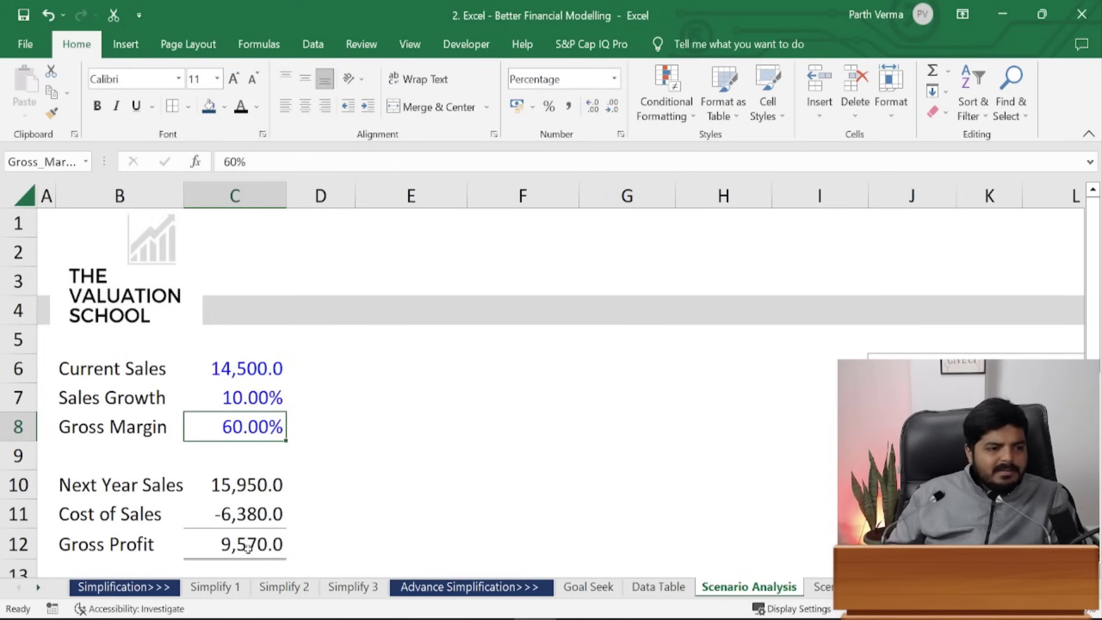
drag(1087, 336, 1088, 345)
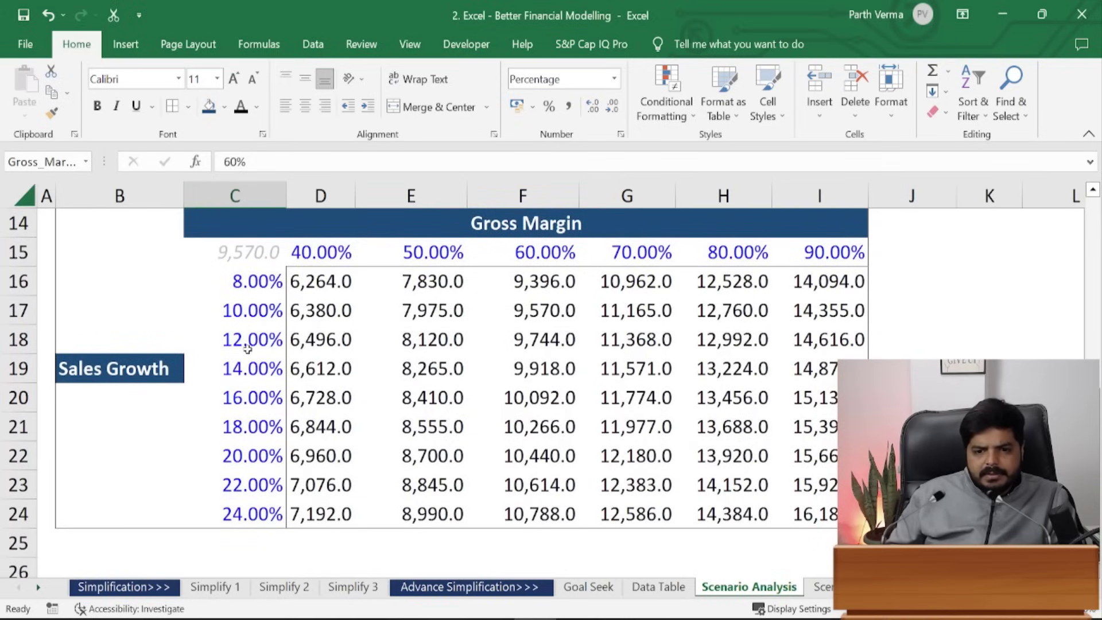
click(246, 313)
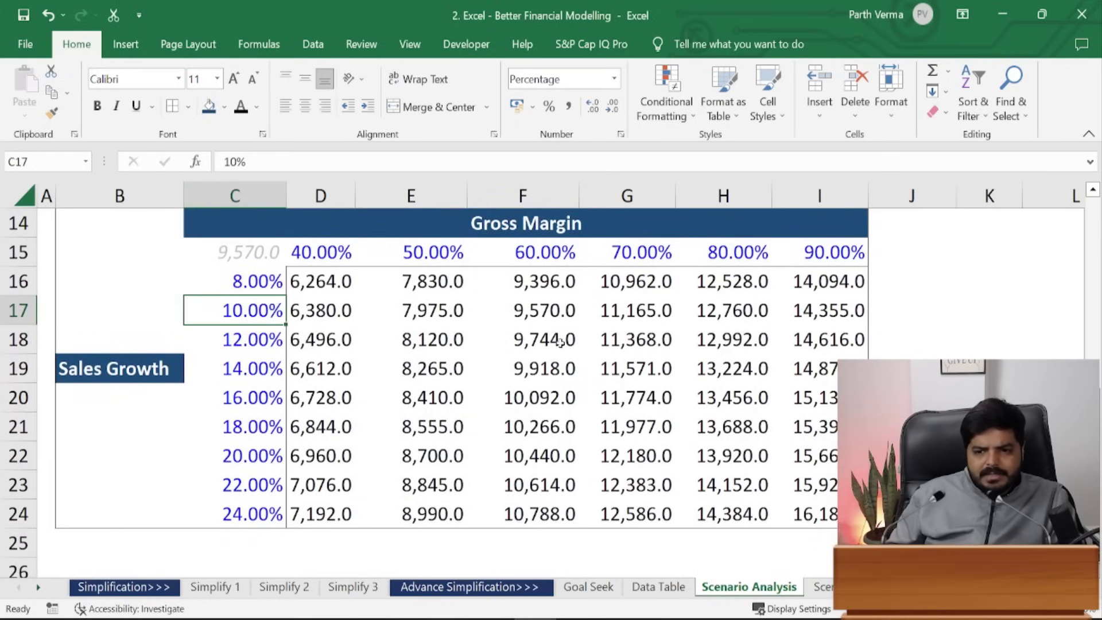
click(552, 314)
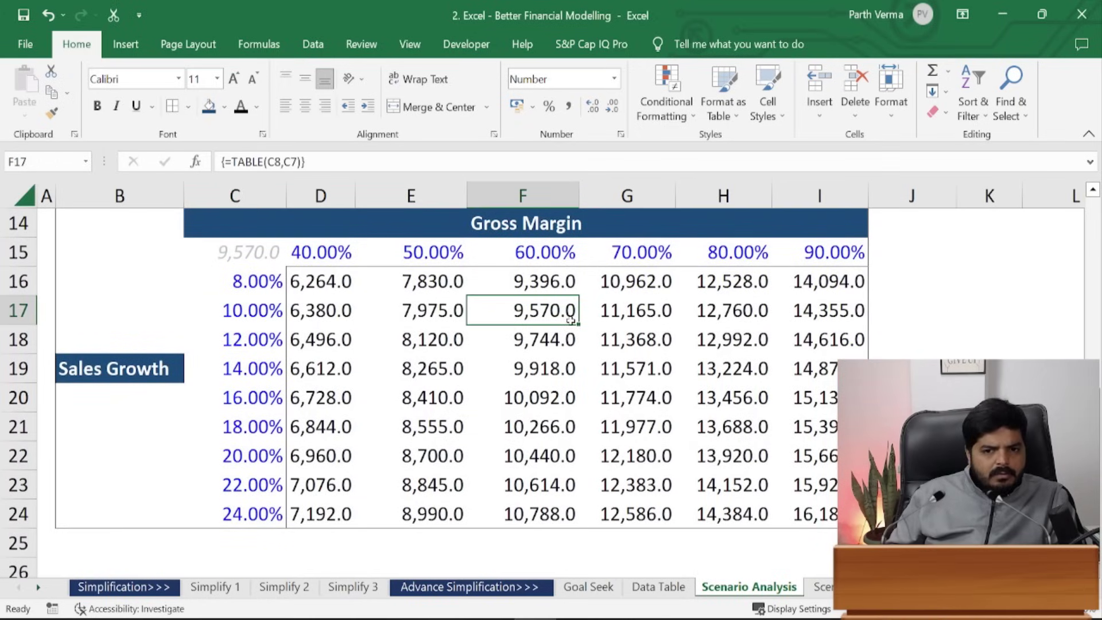
- Give the 9,570.0 result in F17 a light green fill with bold italic text
key(alt)
key(h)
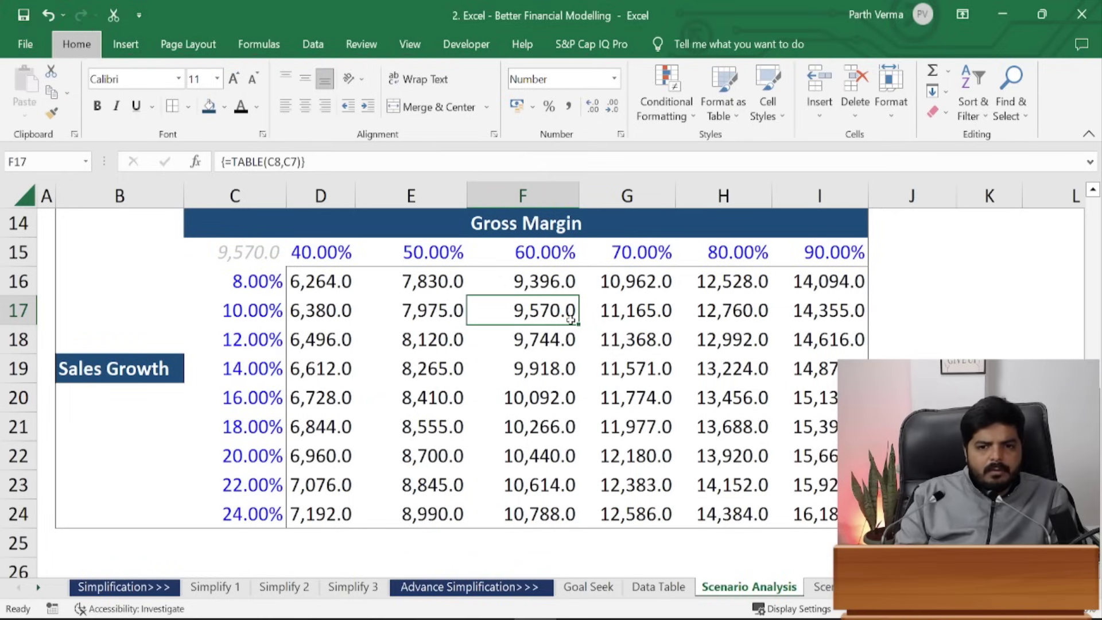
key(h)
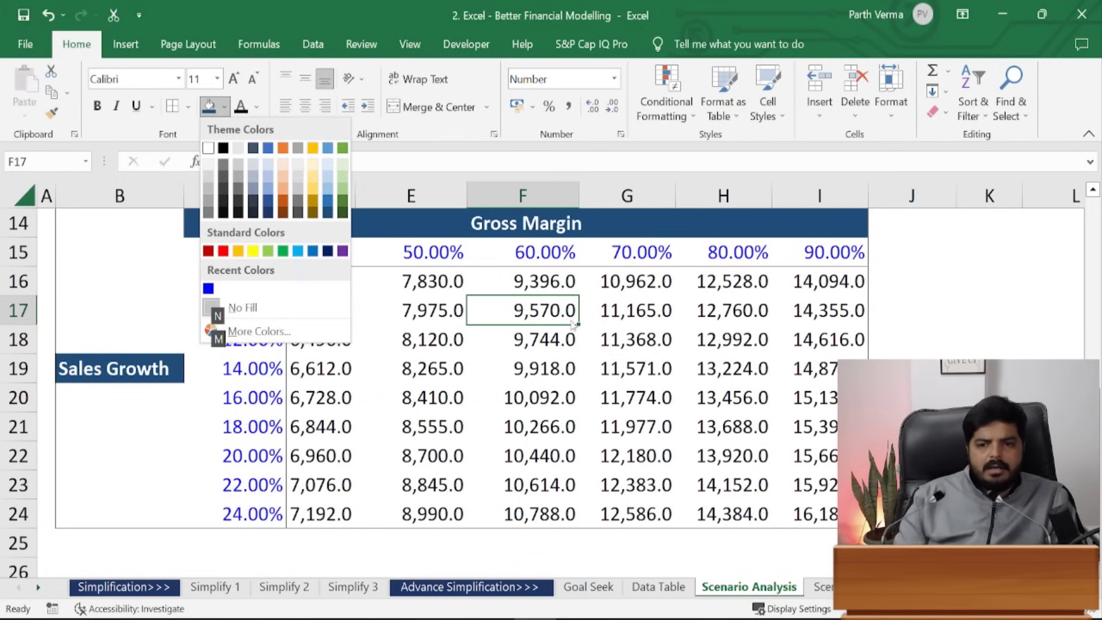
click(343, 180)
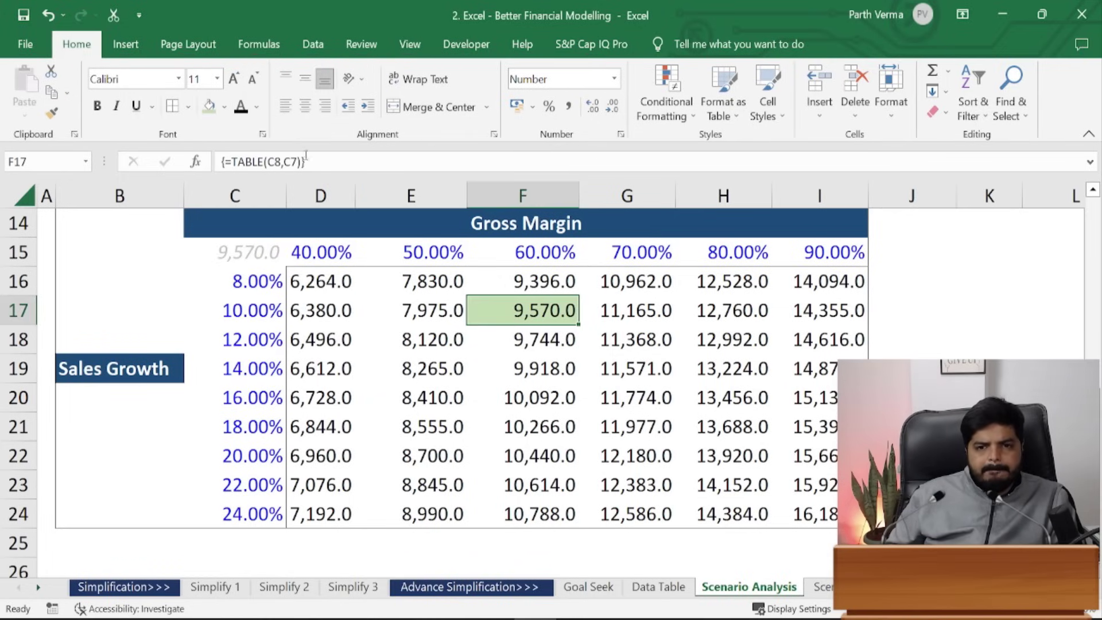
click(97, 106)
click(116, 107)
click(532, 463)
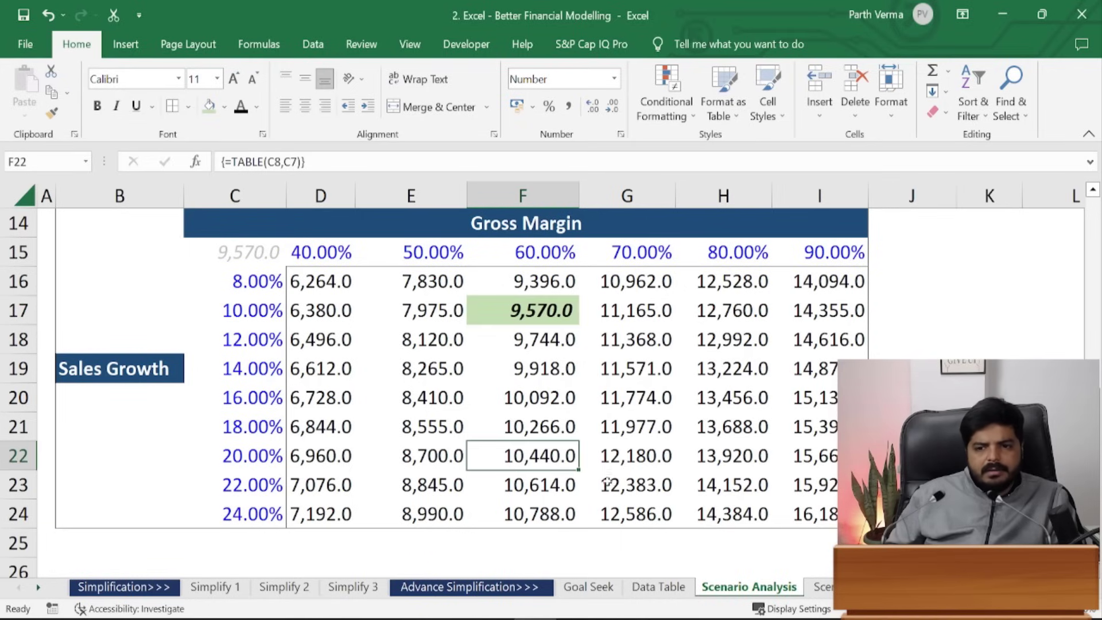
click(913, 426)
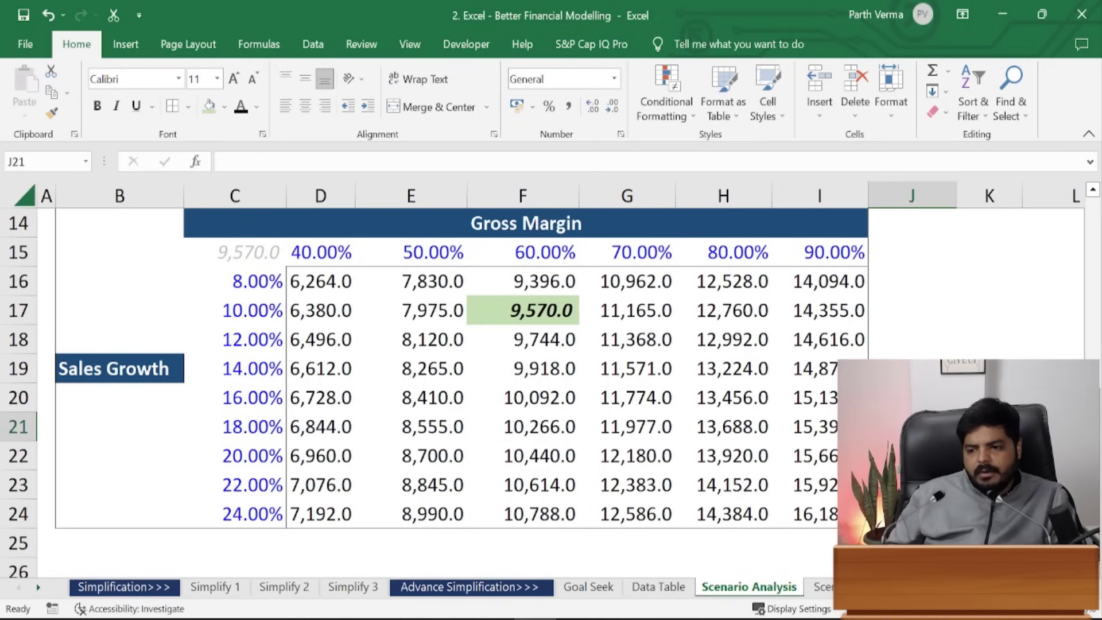
scroll(568, 359, down, 3)
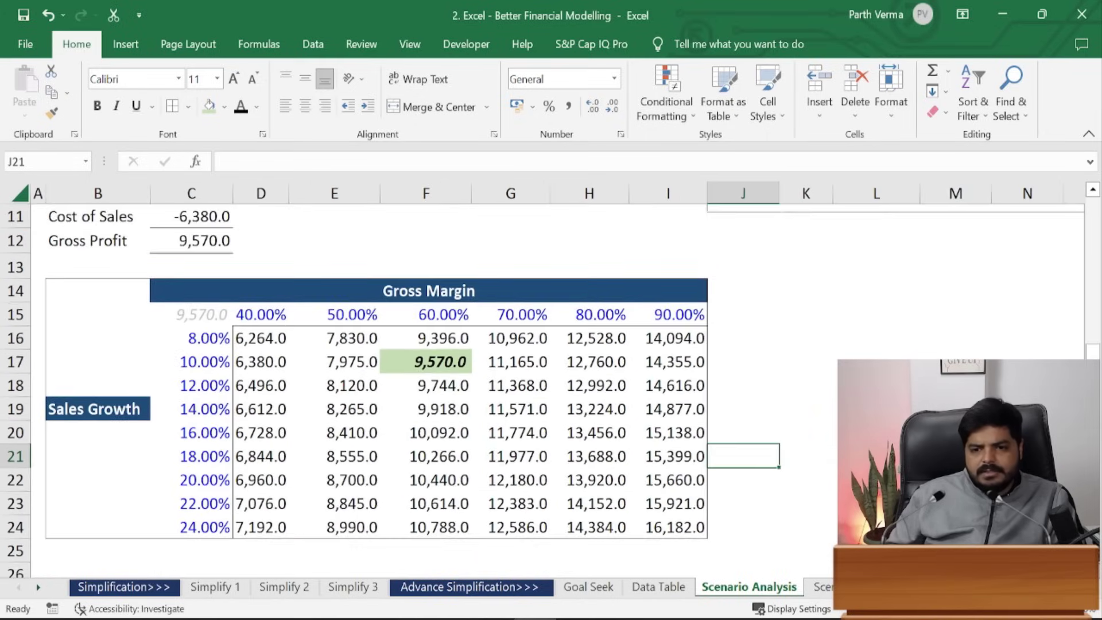
scroll(1097, 326, down, 1)
drag(1093, 324, 1091, 286)
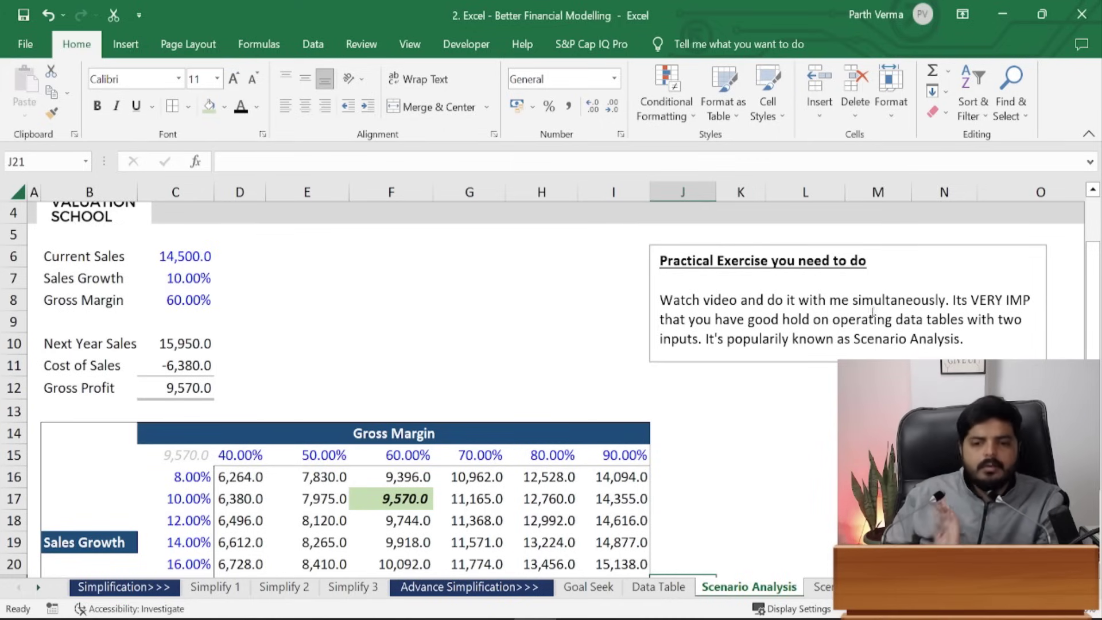
drag(1093, 277, 1093, 291)
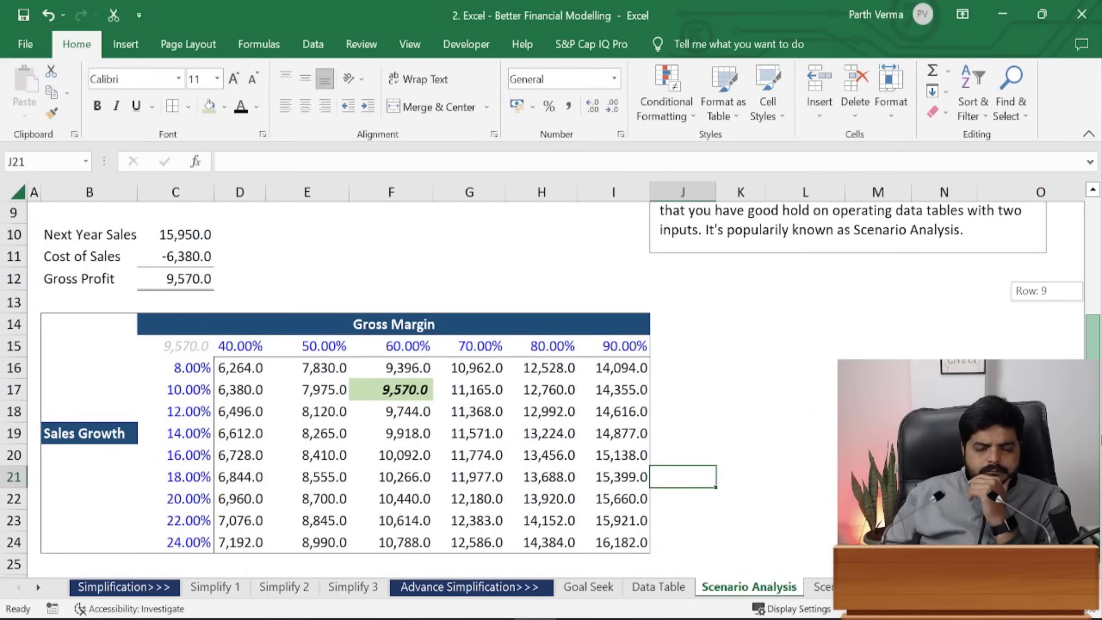
mouse_move(1093, 352)
mouse_down()
mouse_move(1093, 290)
mouse_move(1092, 351)
mouse_up()
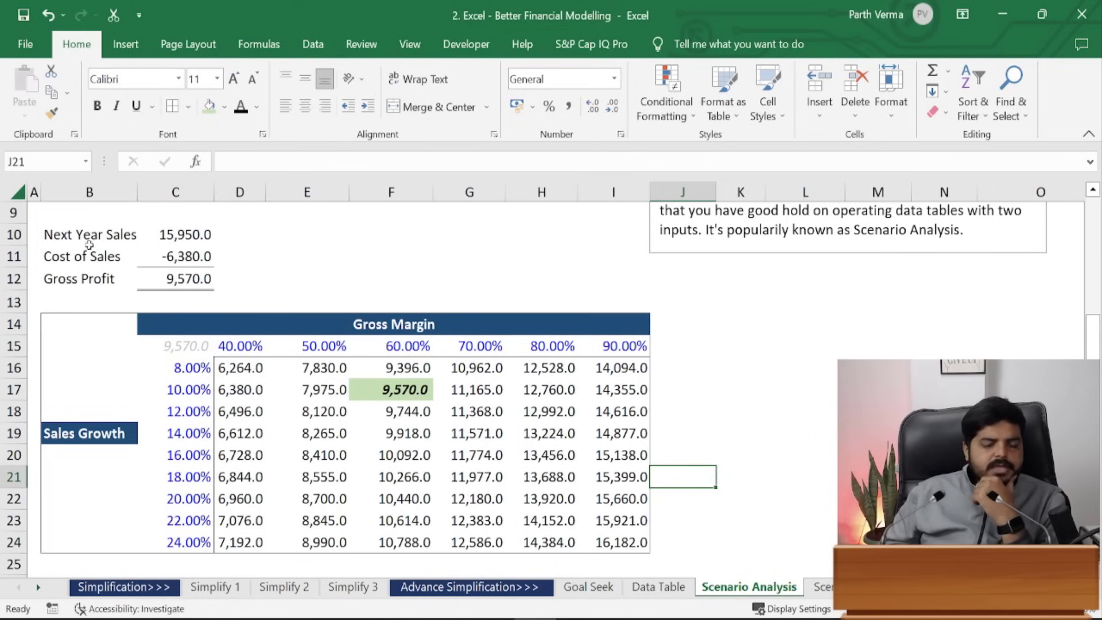
click(246, 346)
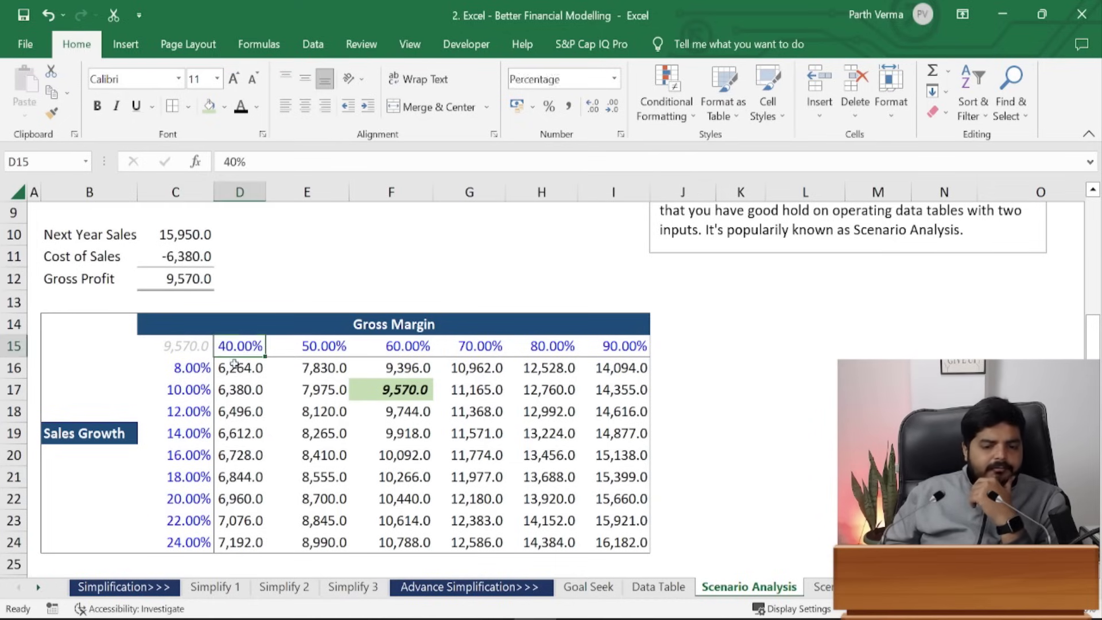
click(203, 369)
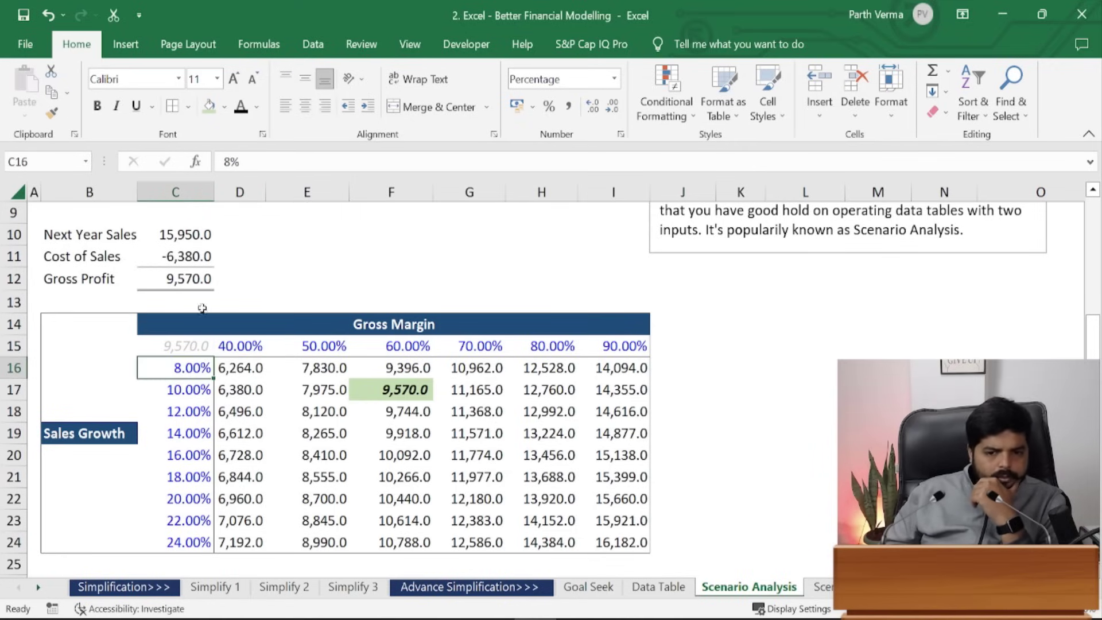
click(200, 263)
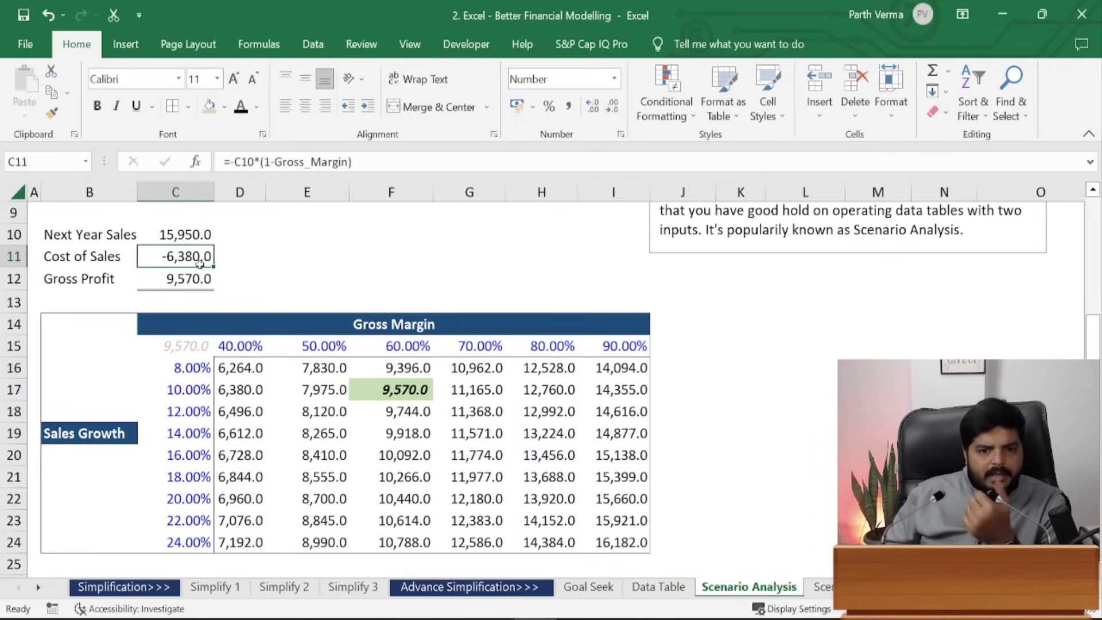
click(180, 239)
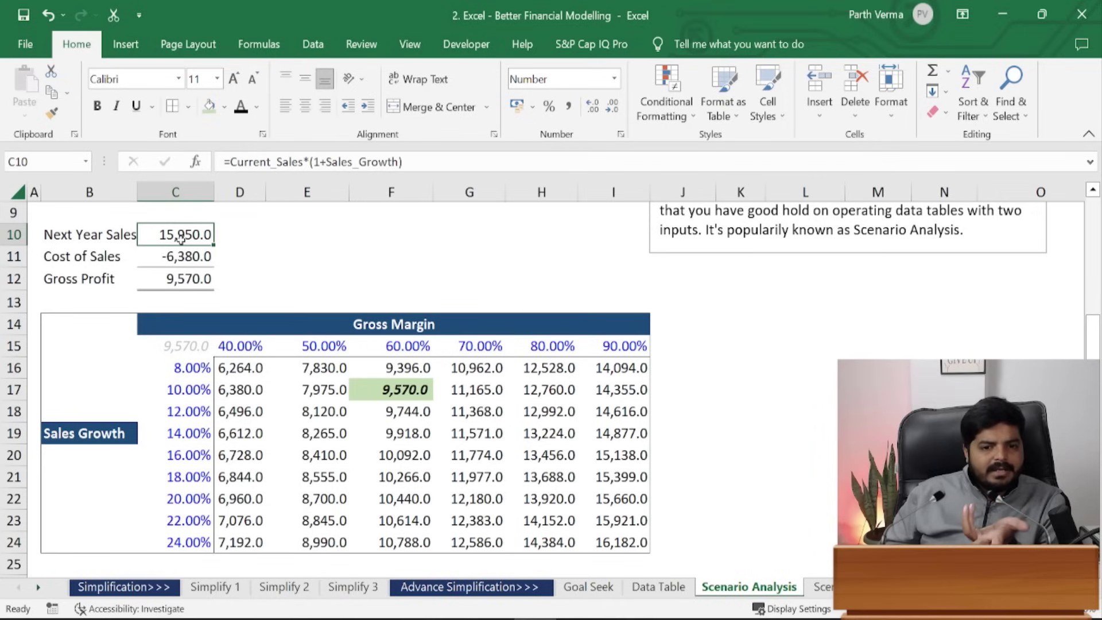
click(194, 279)
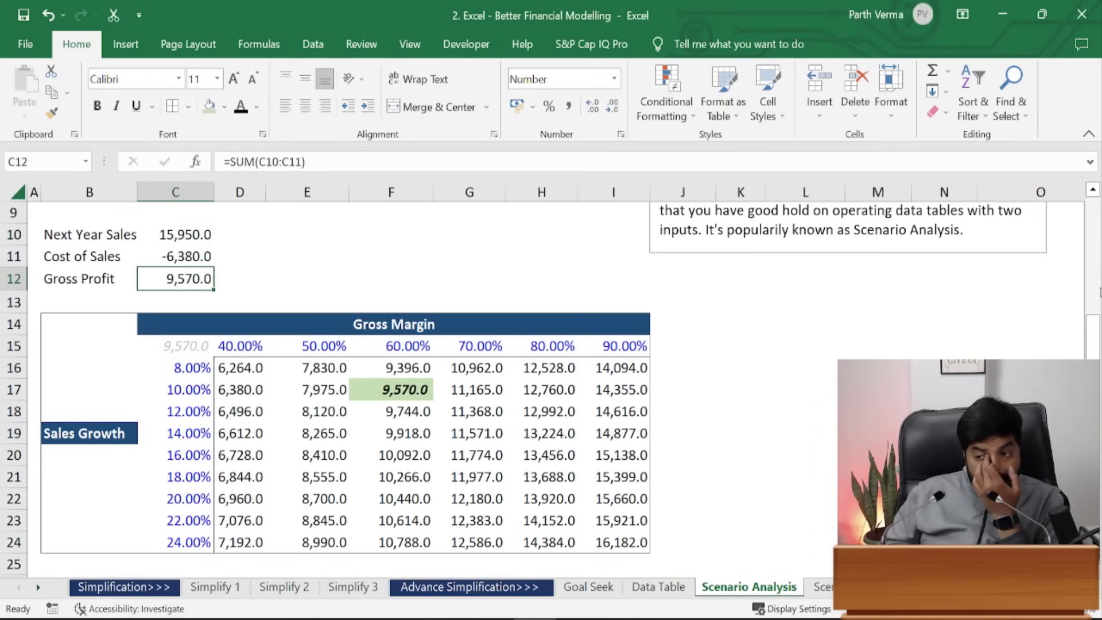
scroll(1095, 248, up, 3)
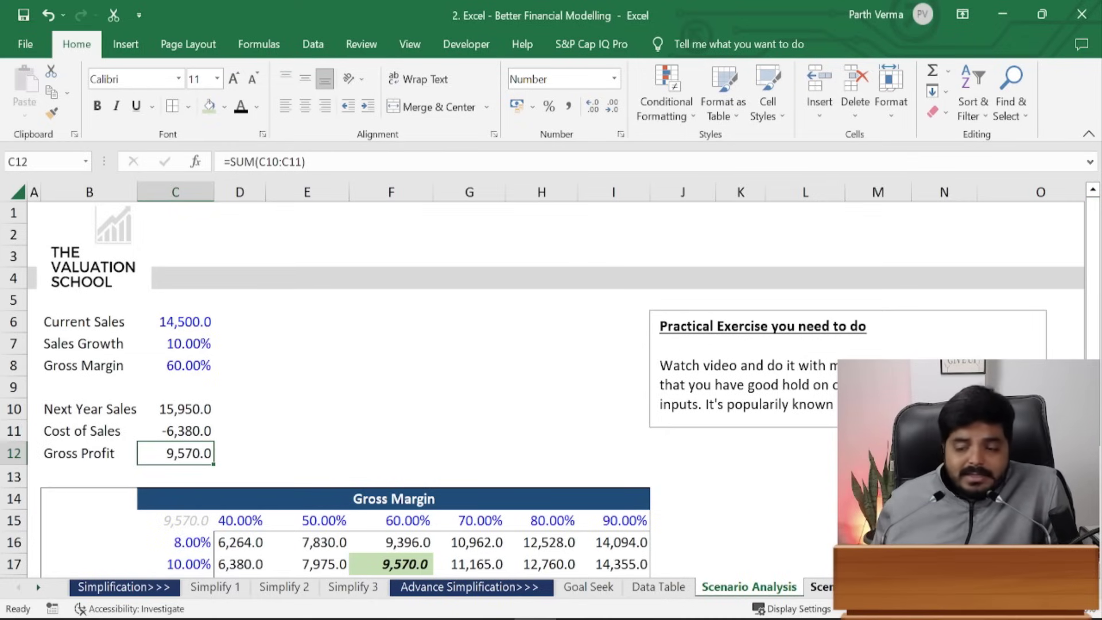
- Go to the Scenario Manager exercise sheet, move the Practical Exercise box right, and select E9
click(821, 587)
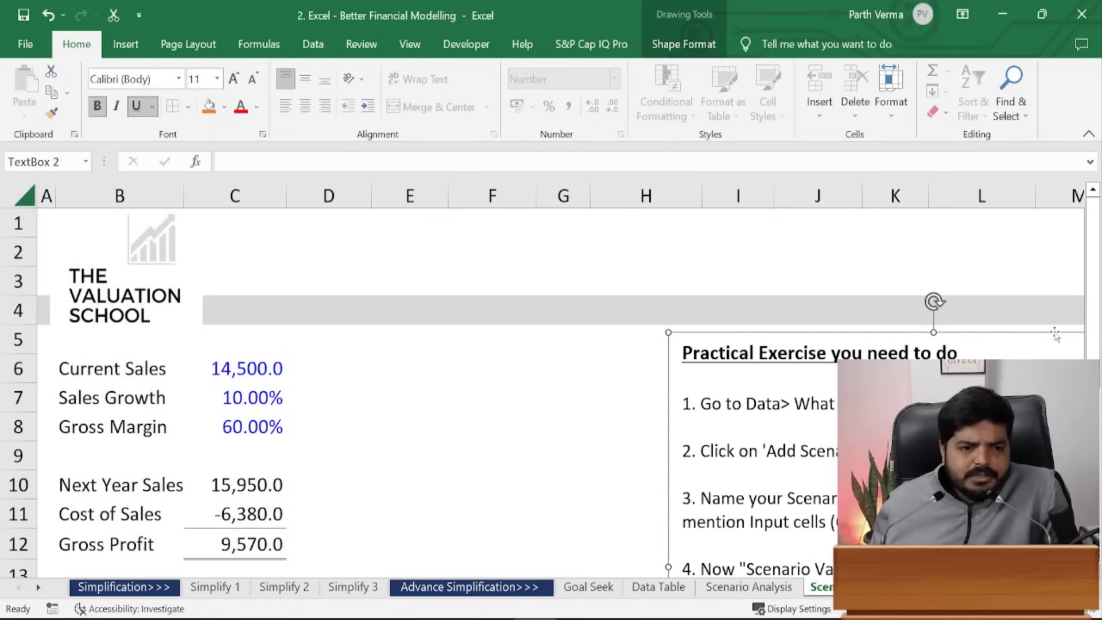
mouse_move(1092, 322)
mouse_down()
mouse_move(1092, 338)
mouse_move(1092, 322)
mouse_up()
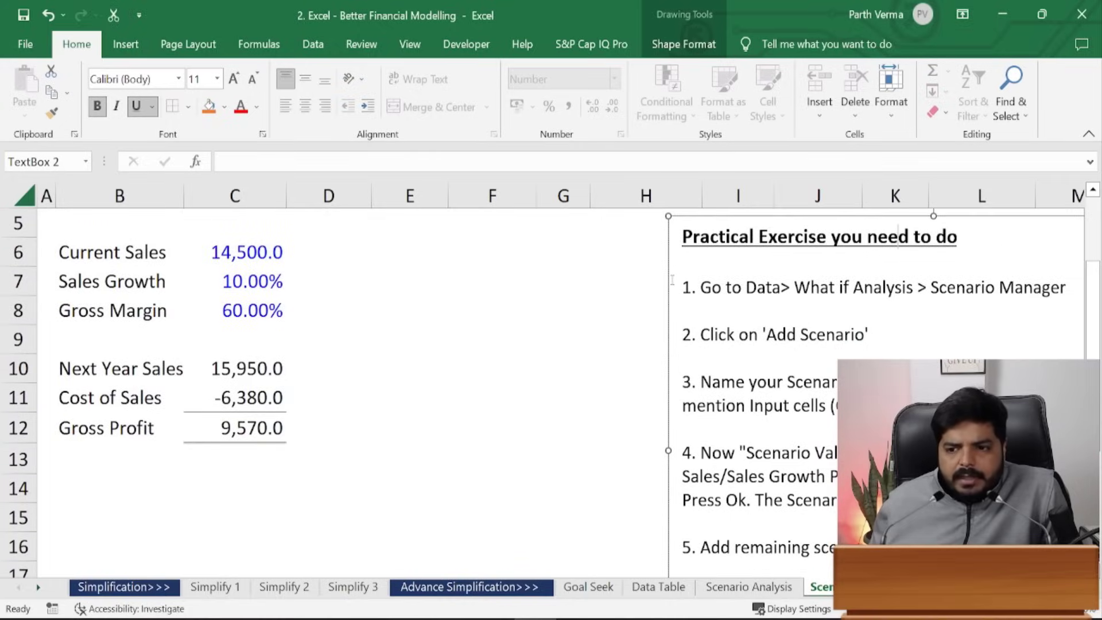
drag(670, 280, 963, 283)
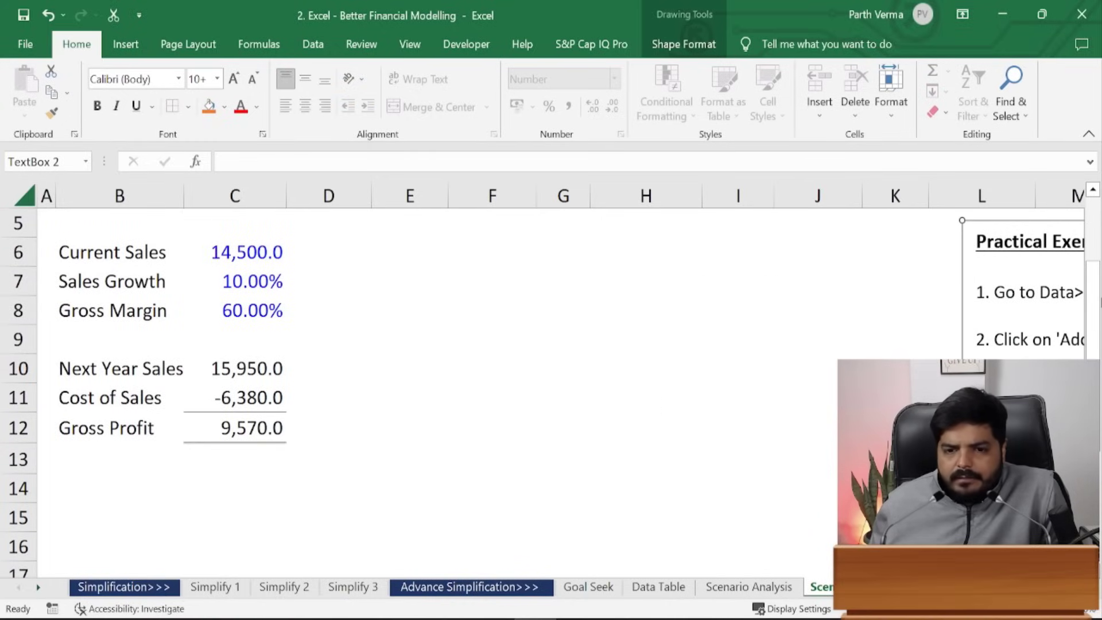
drag(1094, 299, 1093, 249)
click(626, 417)
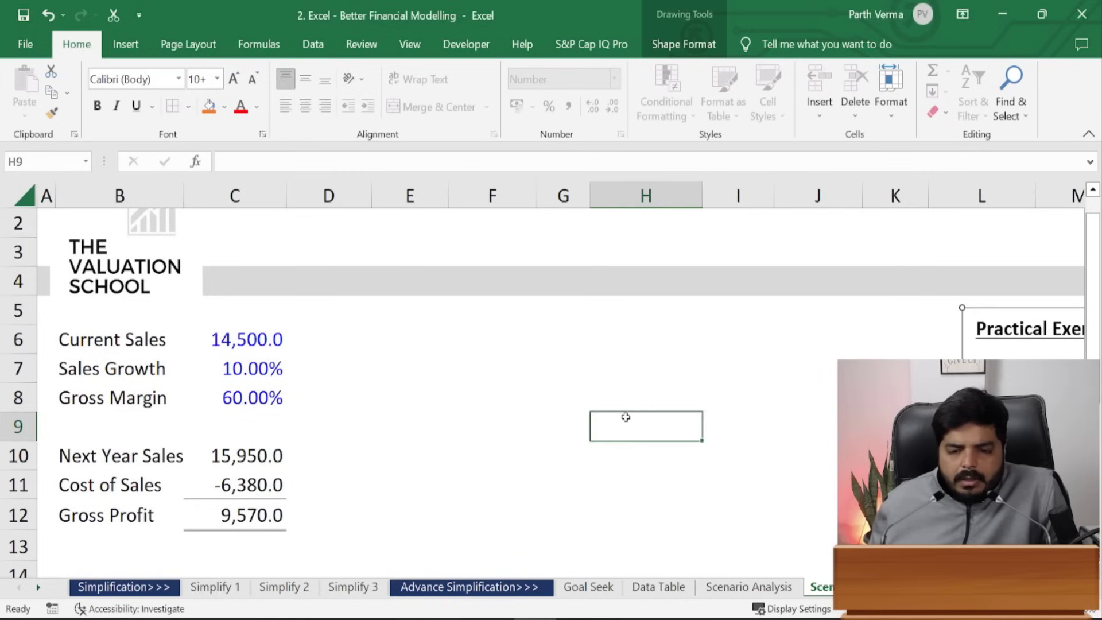
click(397, 415)
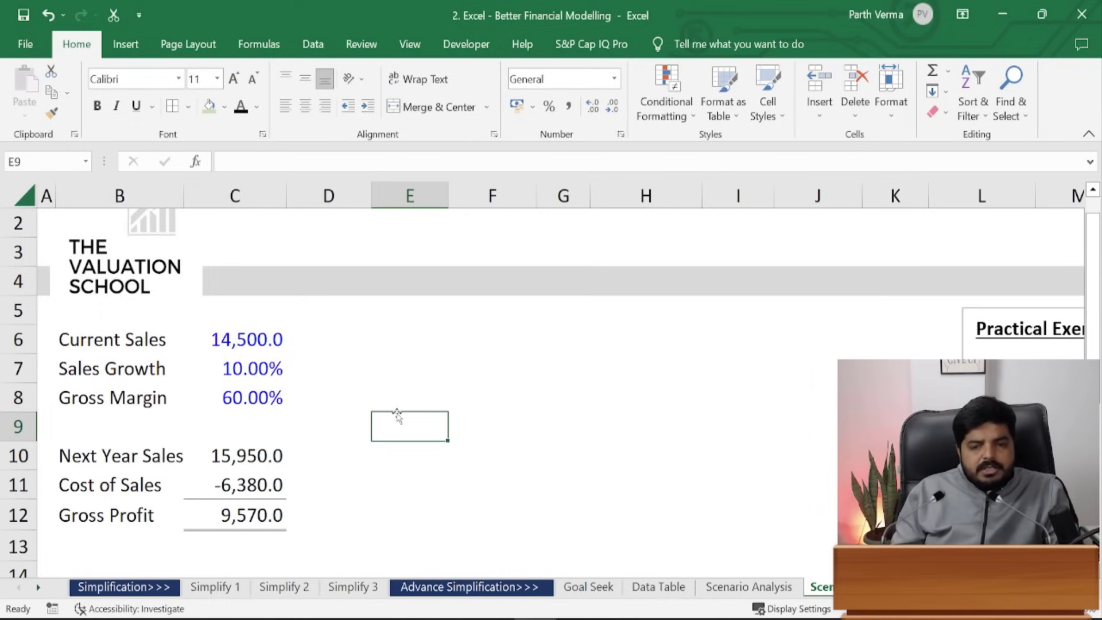
- Open Scenario Manager and start a new scenario named 'Base Case'
key(alt)
key(a)
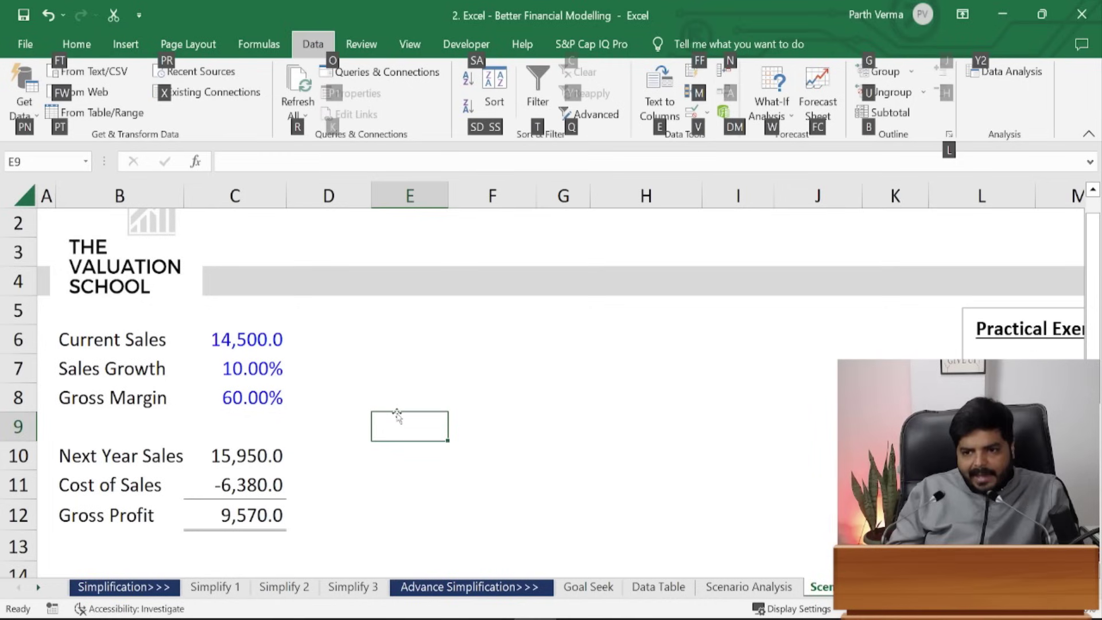
key(w)
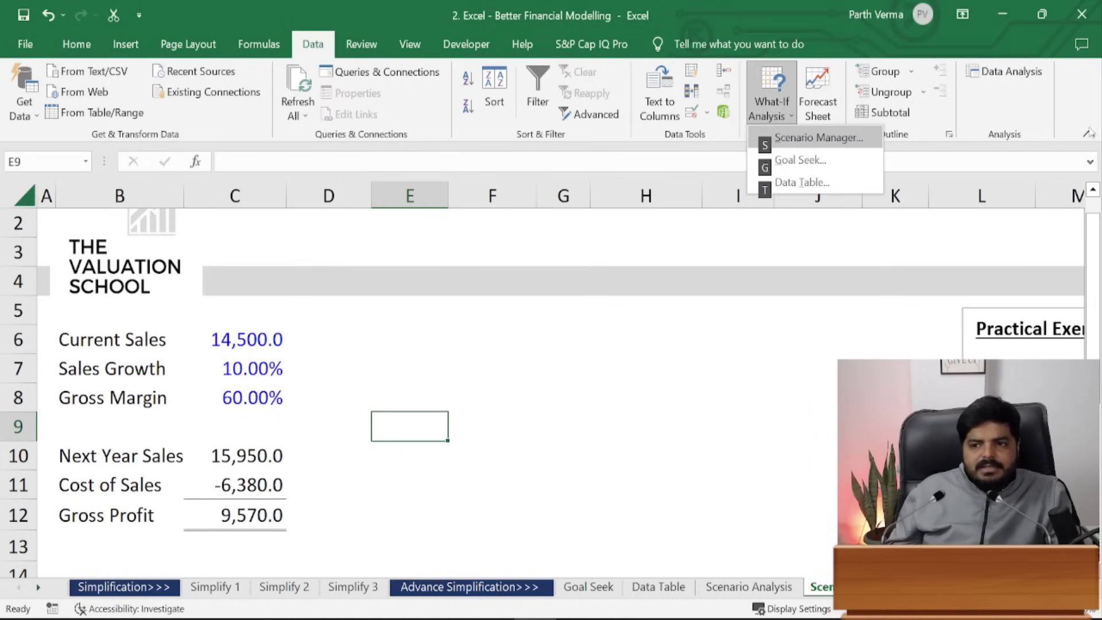
key(s)
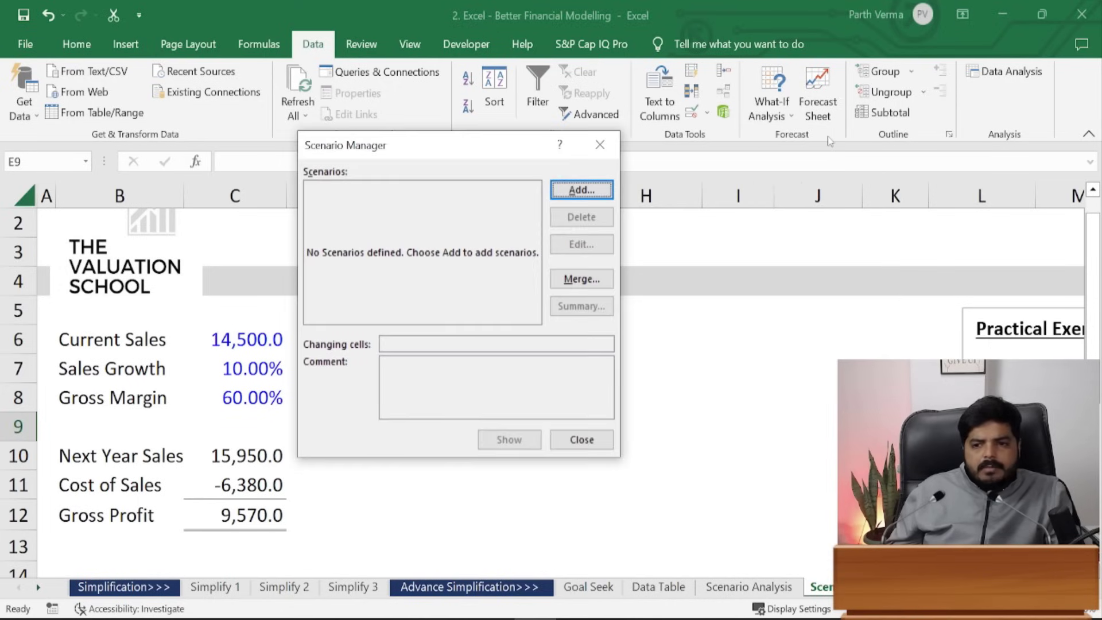
drag(458, 141, 554, 157)
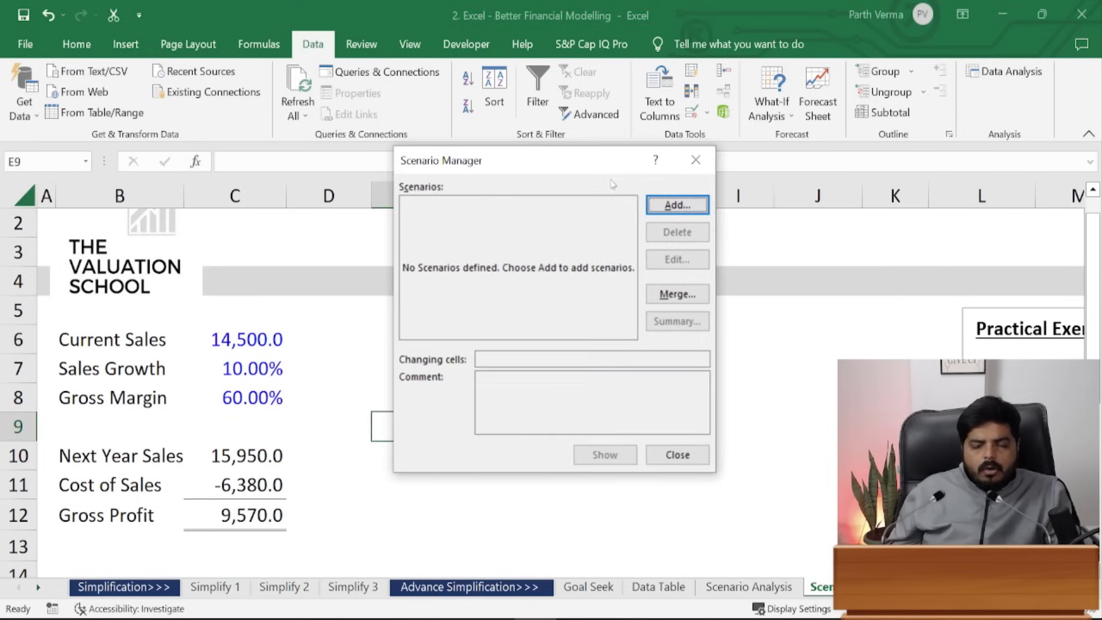
click(676, 204)
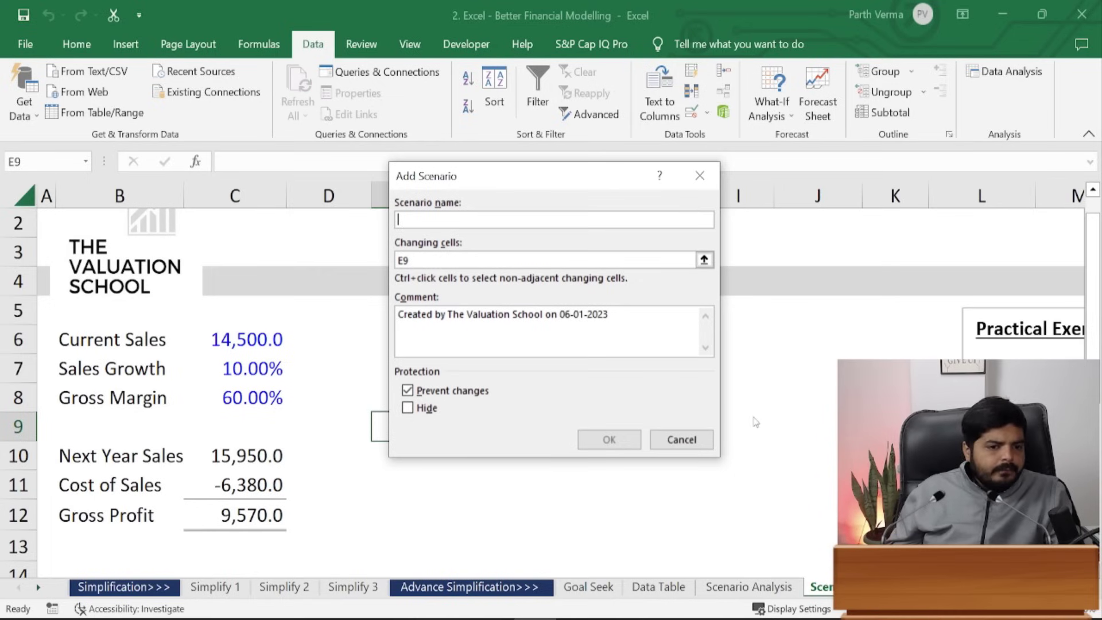
text(se Case)
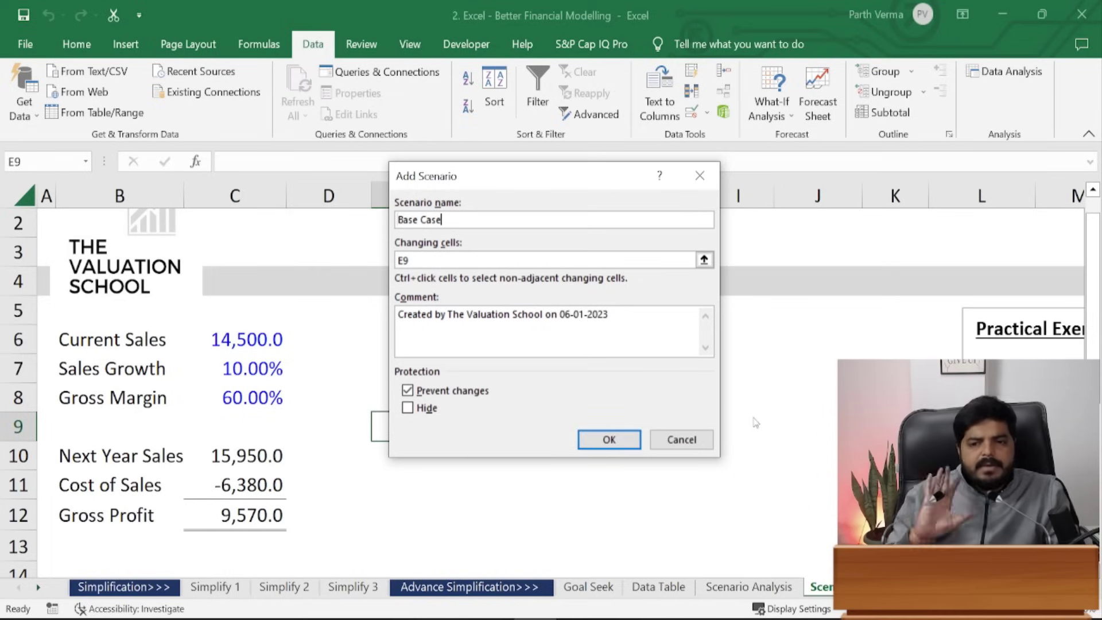
- Set Gross Profit C12 as the changing cell, then abandon that scenario and add another
click(482, 259)
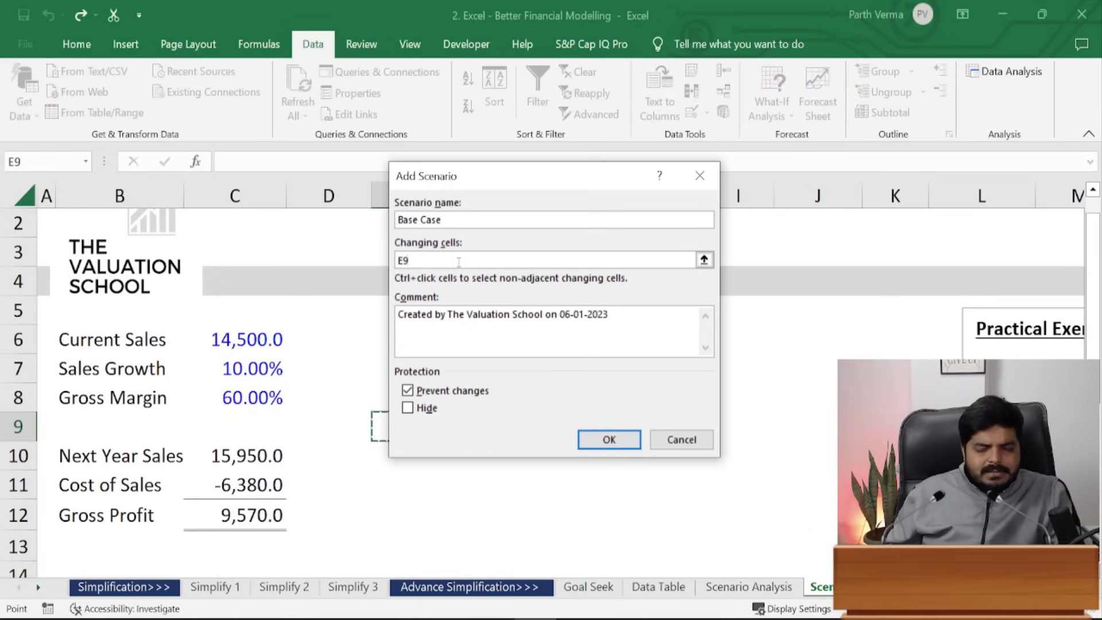
click(239, 507)
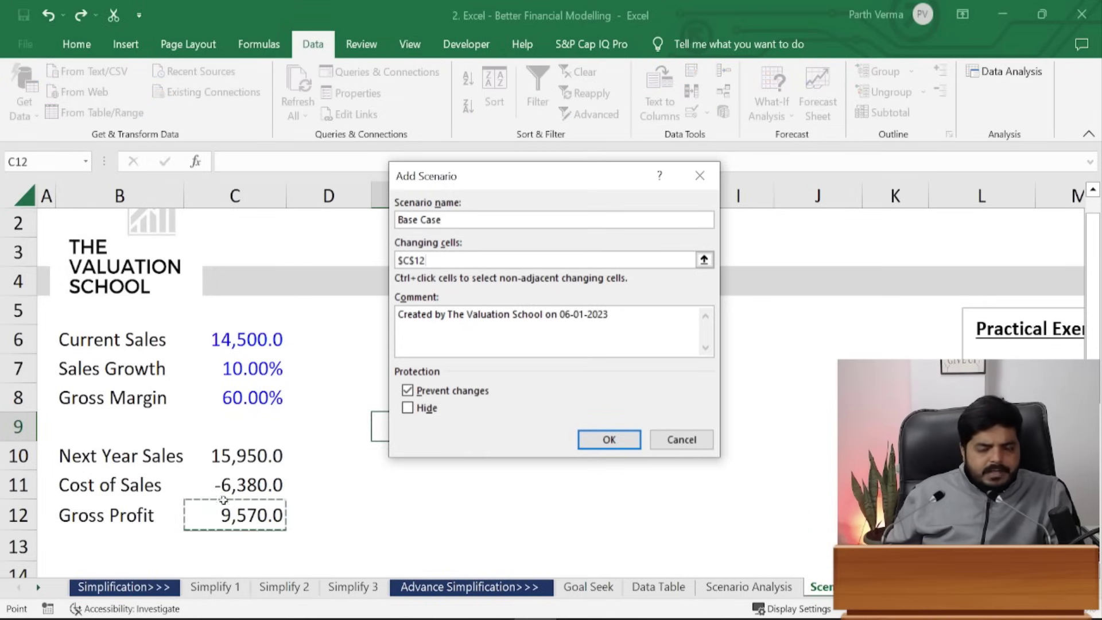
click(628, 443)
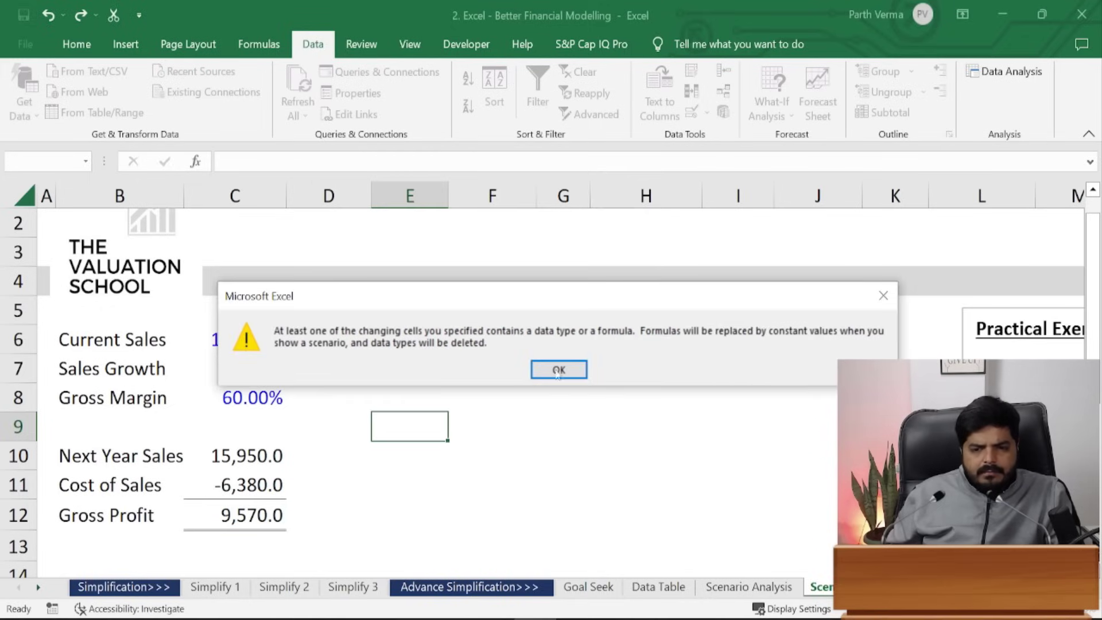
click(579, 371)
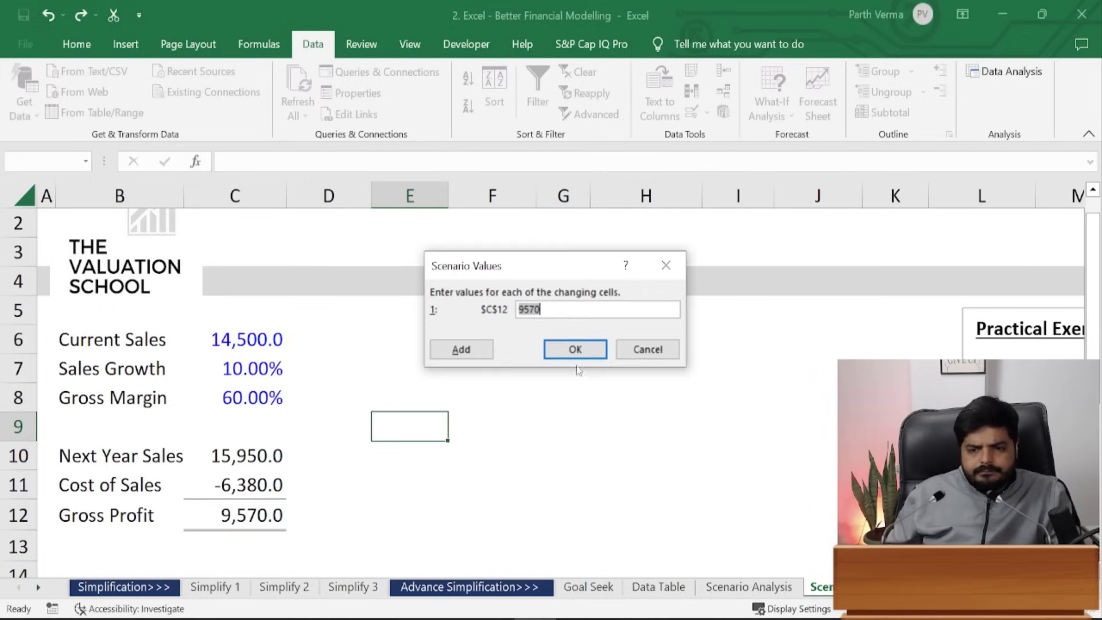
click(662, 348)
click(678, 205)
- Save 'Base Case' on changing cells C6:C8, keeping values 14500, 0.1 and 0.6
text(Ba)
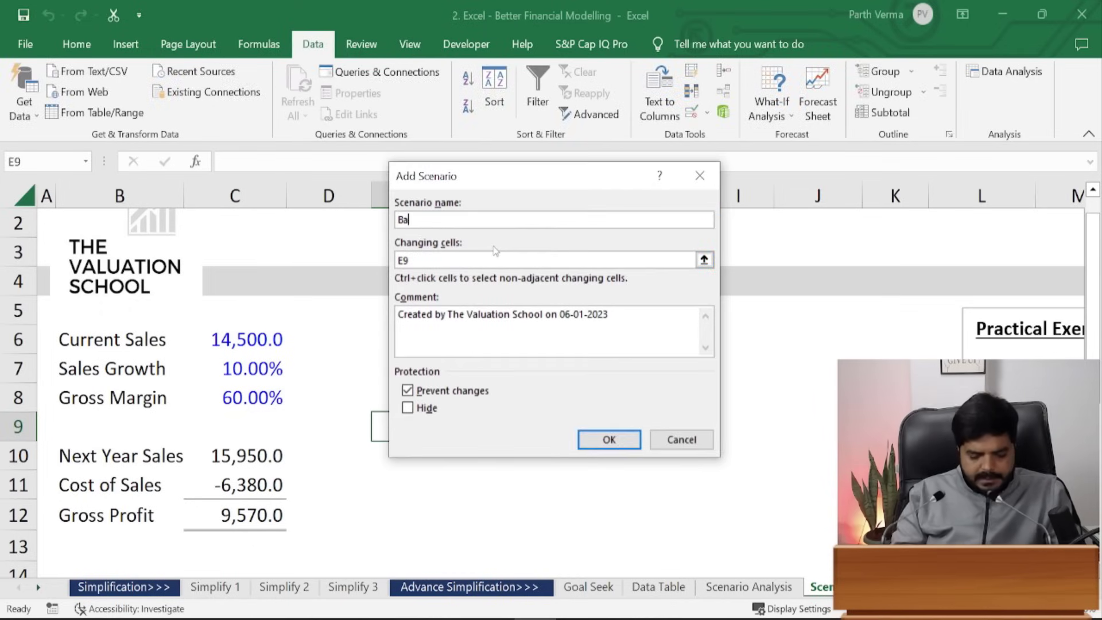
text(se Case)
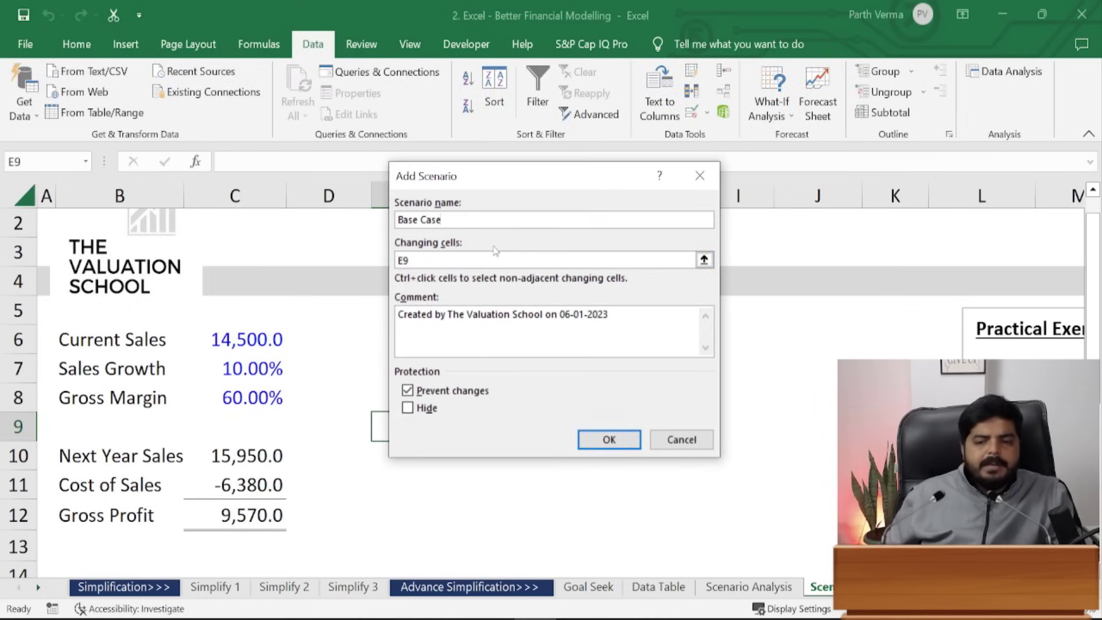
key(Tab)
key(BackSpace)
drag(235, 344, 253, 402)
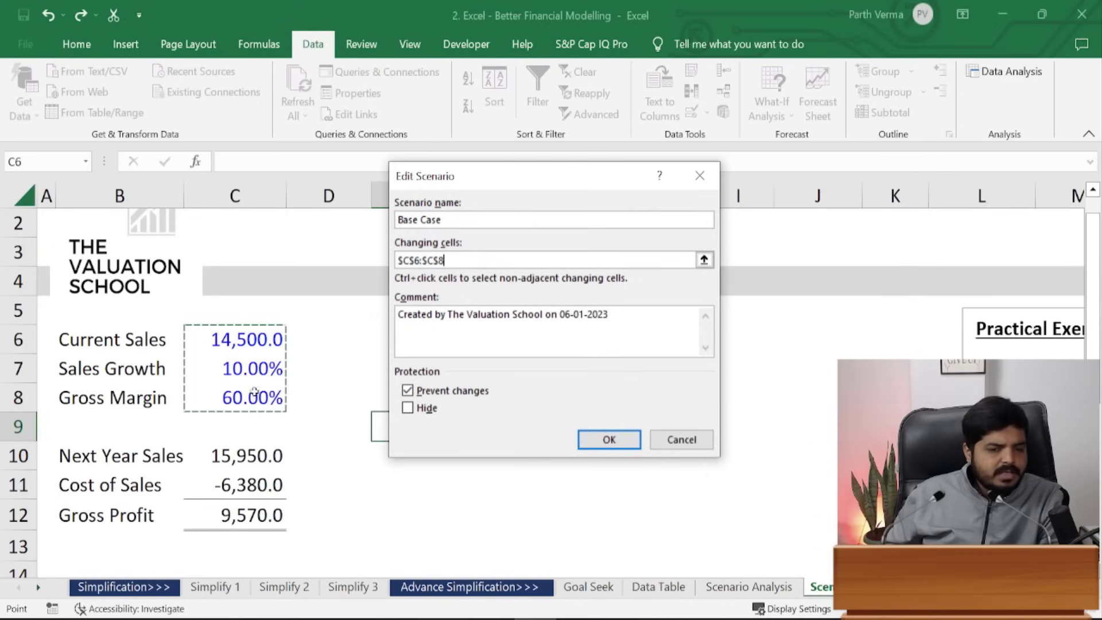
click(616, 440)
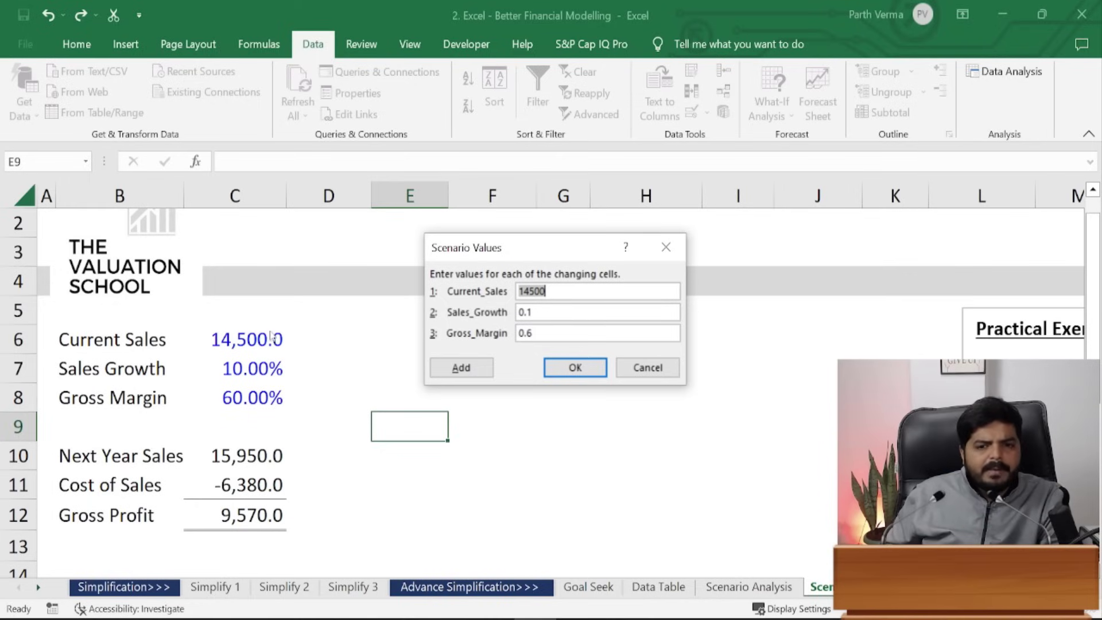
click(590, 378)
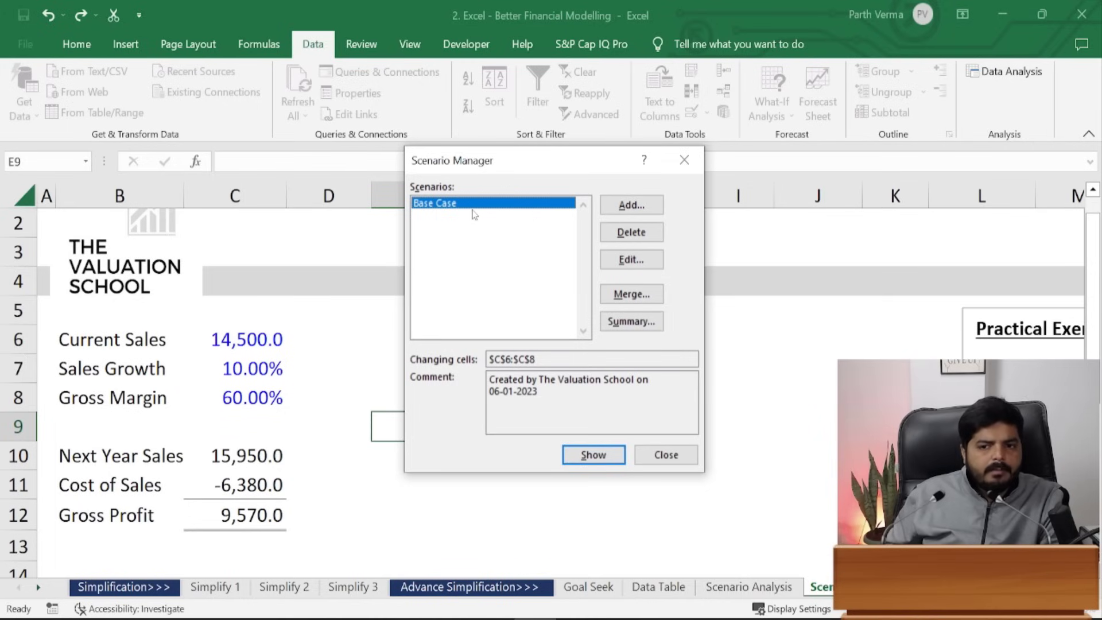
- Save 'Worst Case' on C6:C8 with sales 13500, growth 0.07 and margin 0.5
click(653, 209)
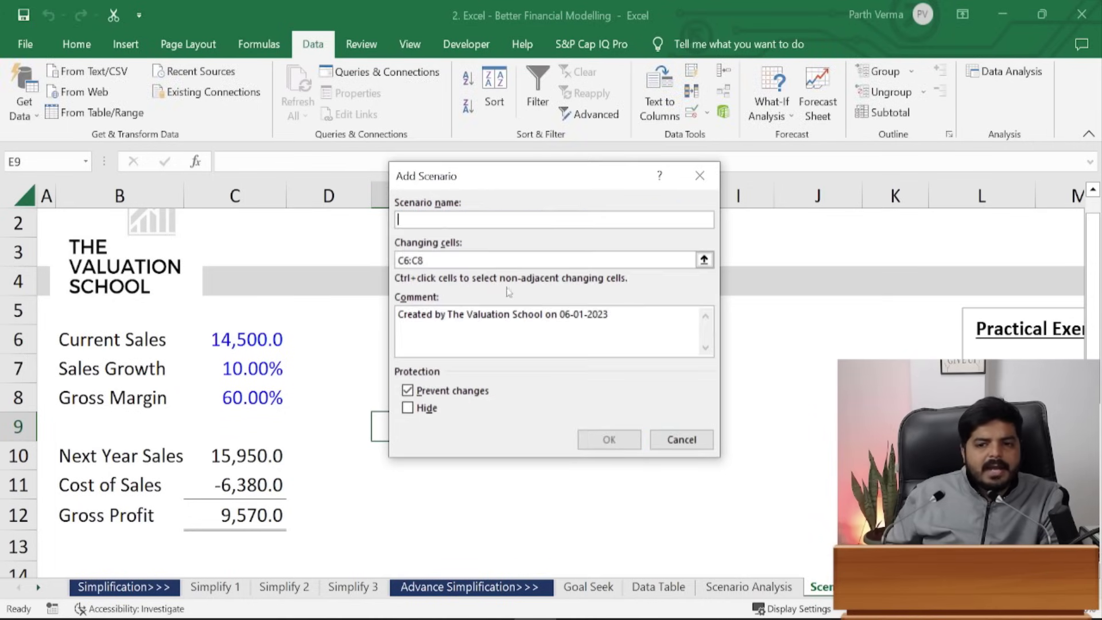
text(Worst Case)
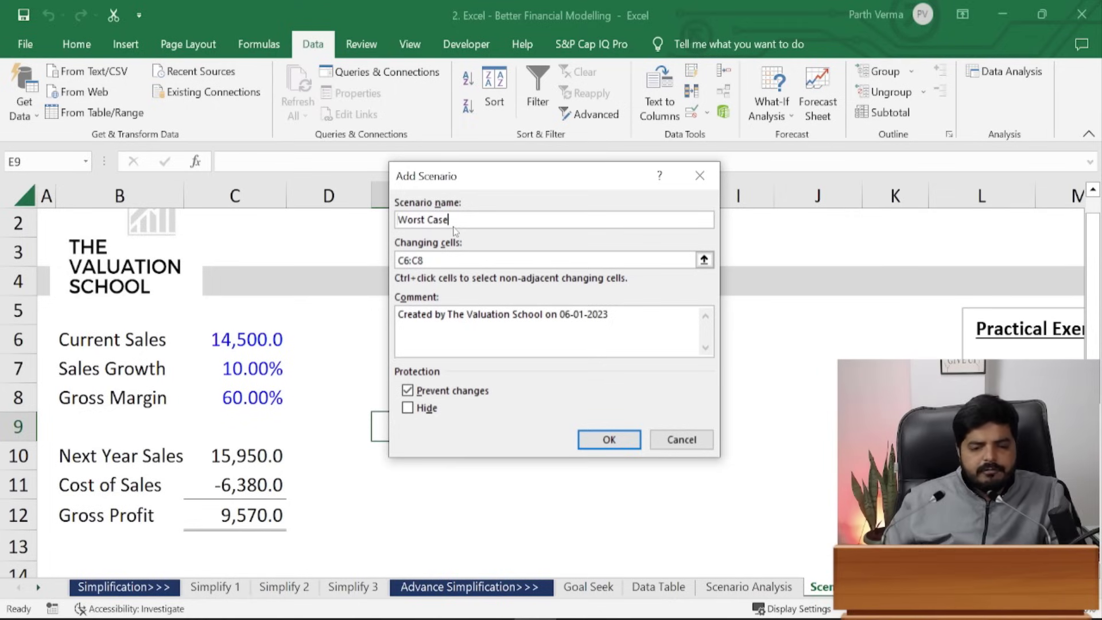
click(454, 257)
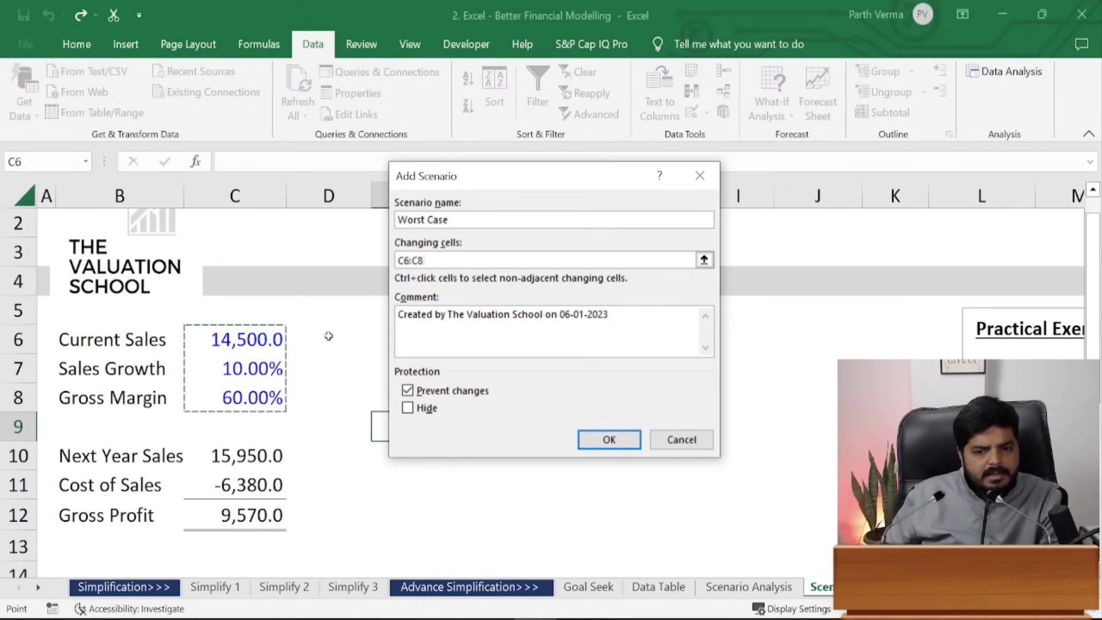
click(609, 440)
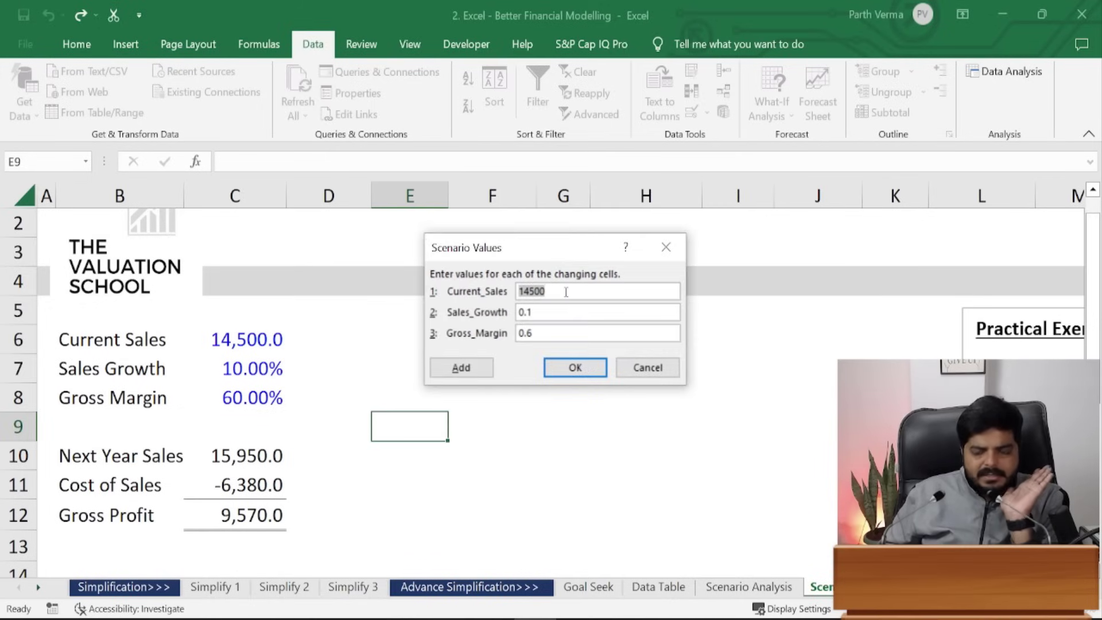
text(13500)
key(Tab)
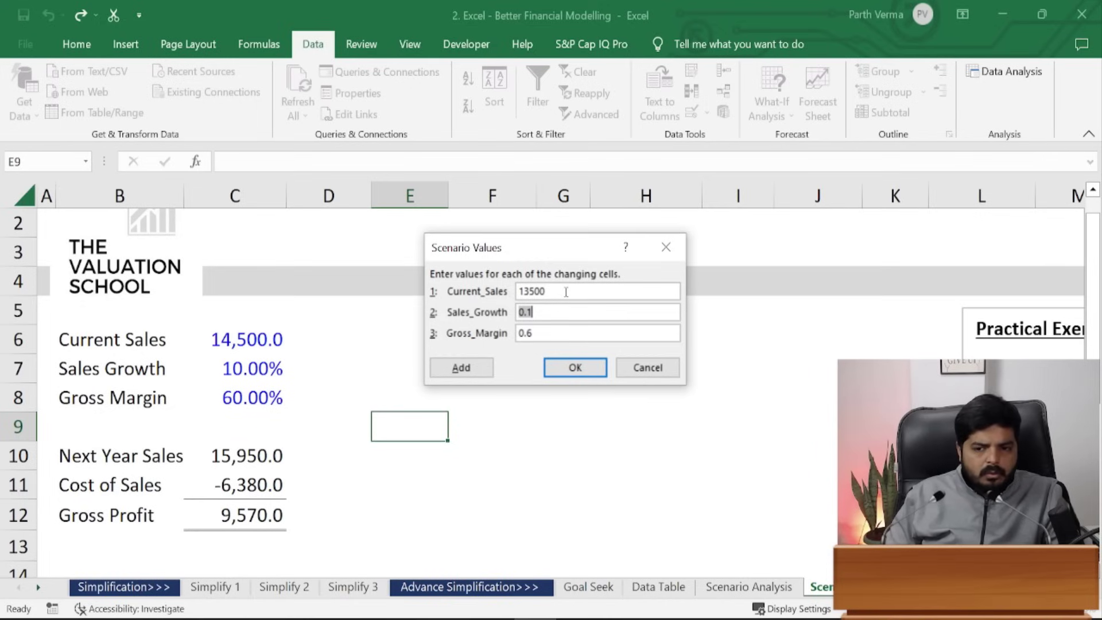
text(.07)
key(Tab)
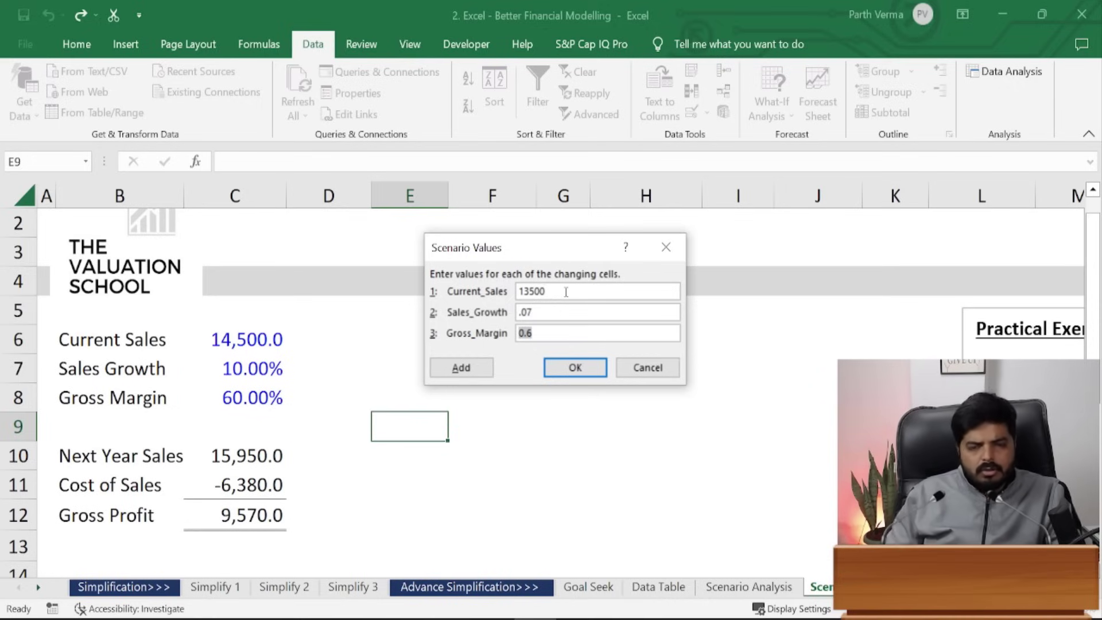
text(.5)
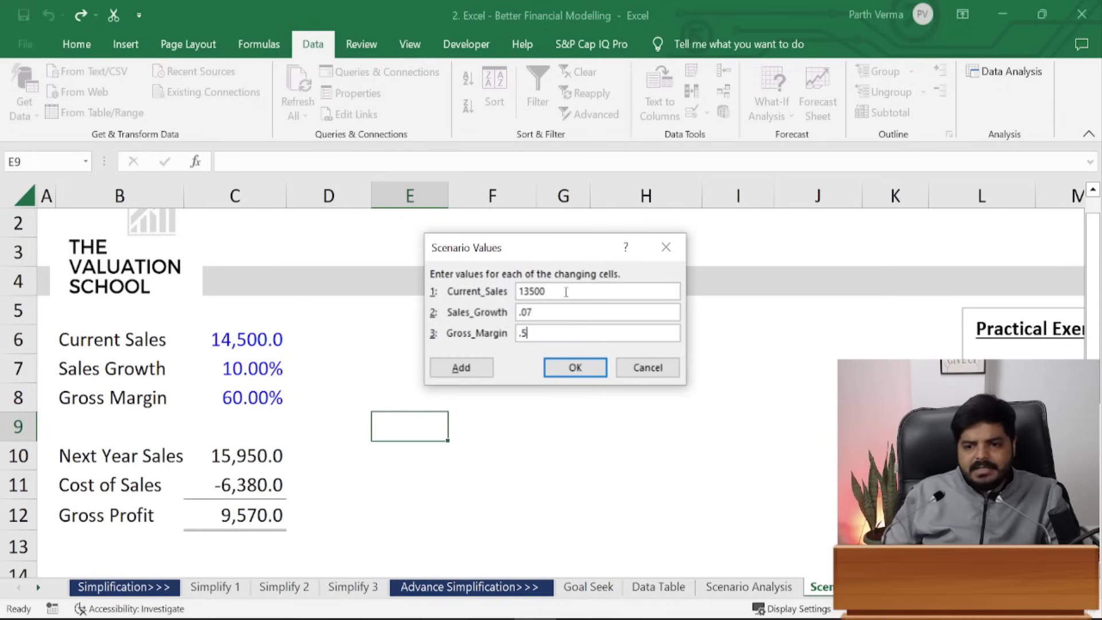
click(595, 366)
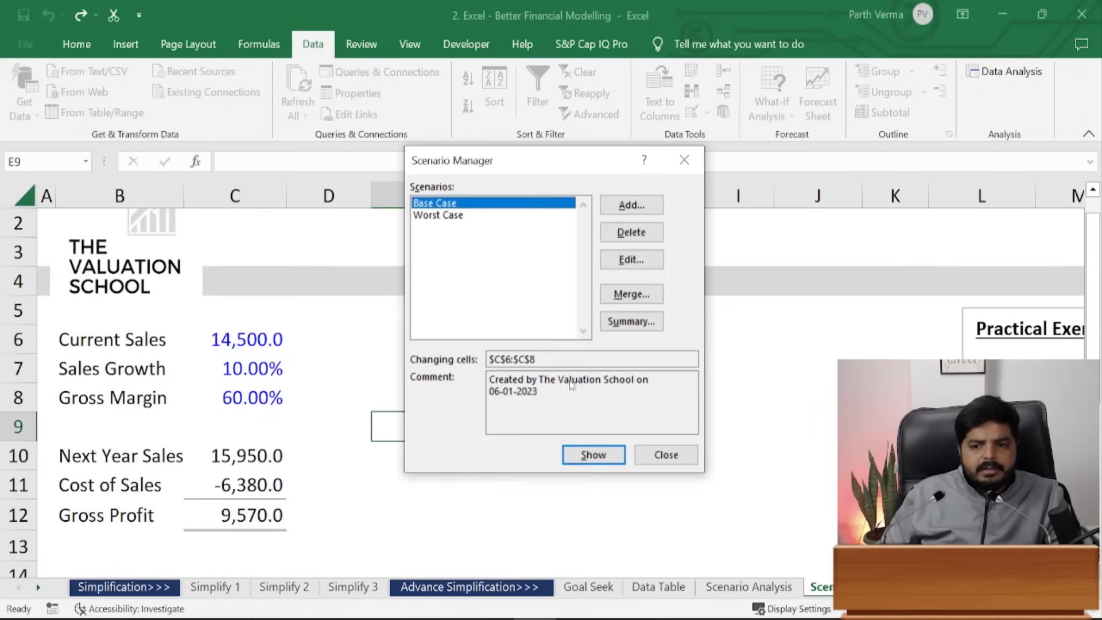
- Save 'Best Case' on C6:C8 with sales 15500, growth 0.15 and margin 0.7
click(424, 218)
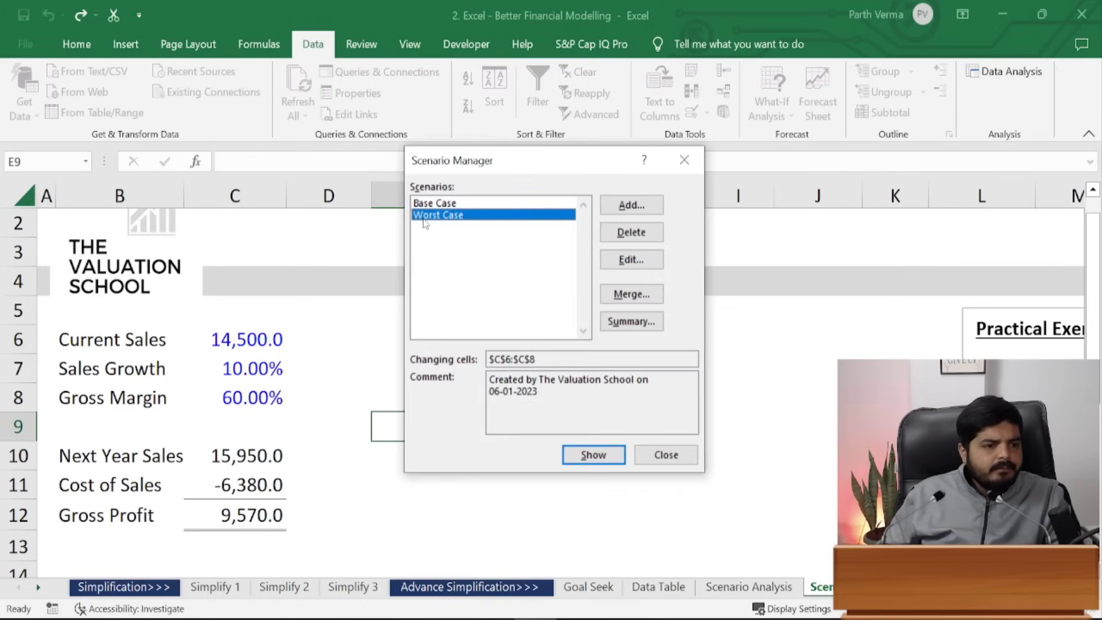
click(631, 206)
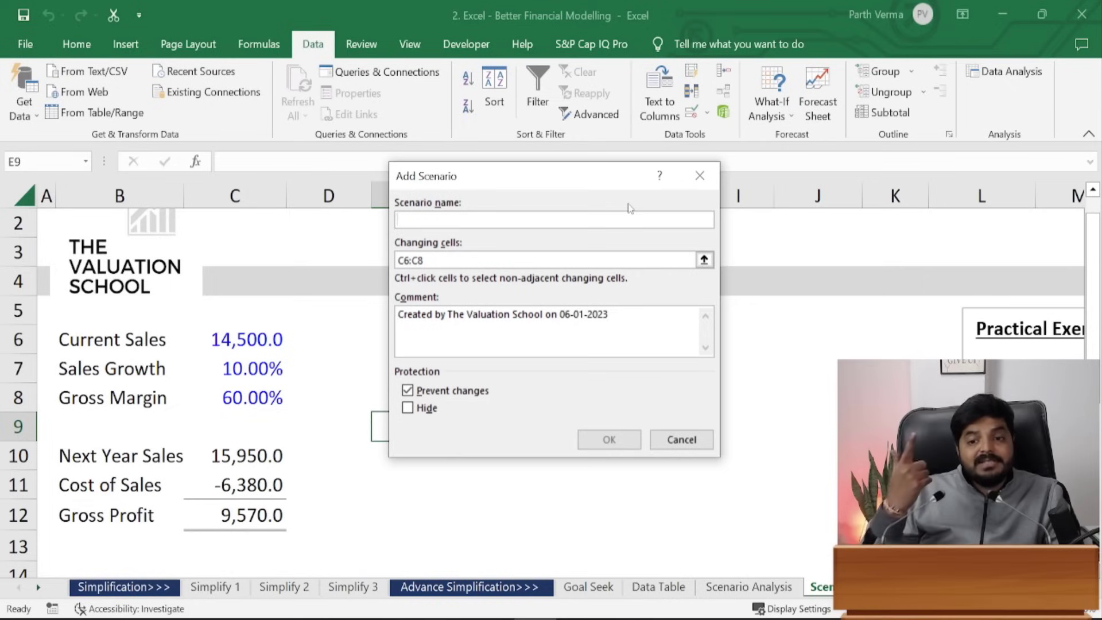
text(Best Case)
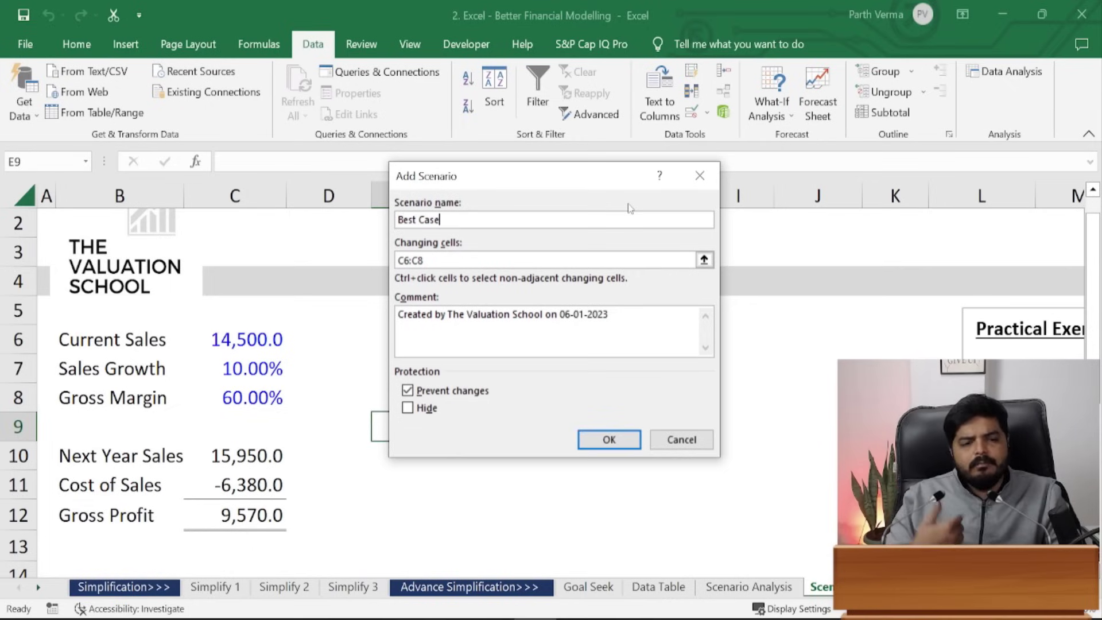
key(Tab)
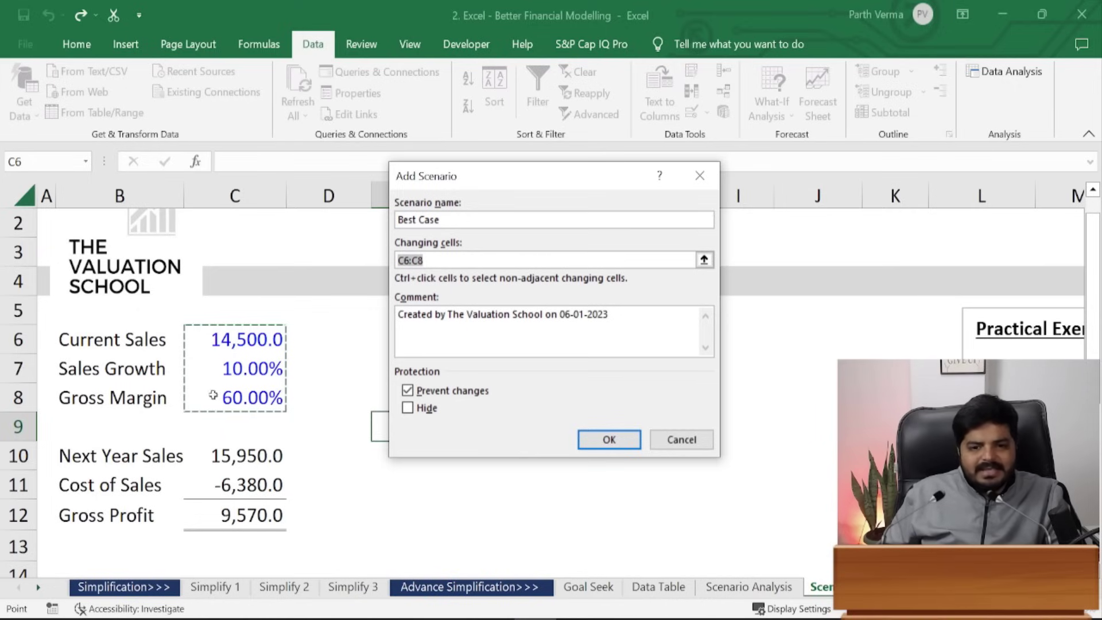
click(610, 440)
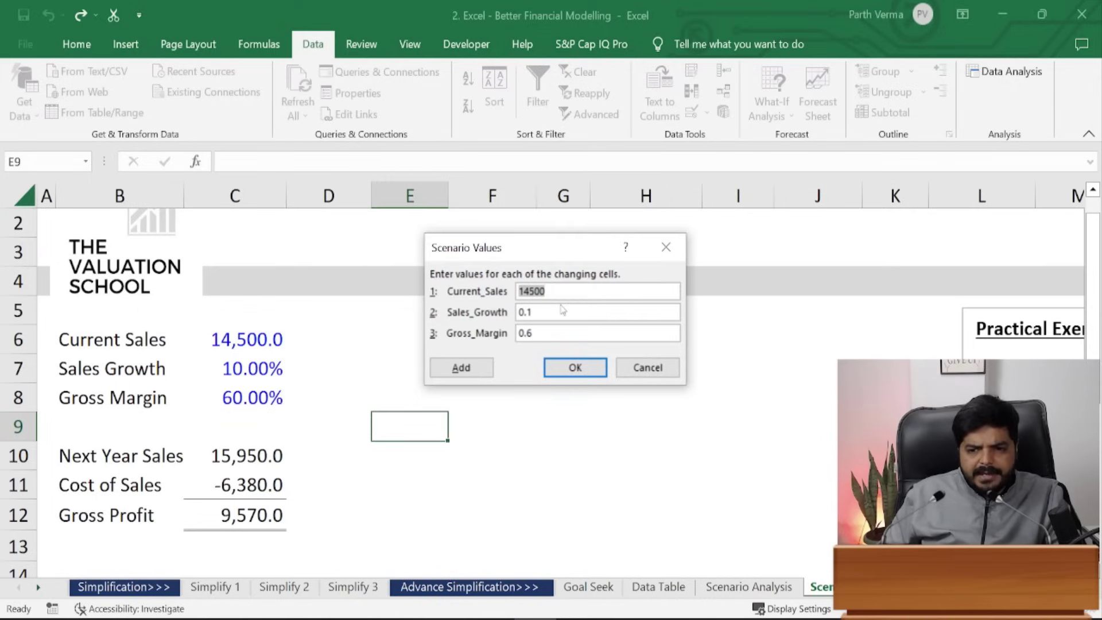
text(15500)
key(Tab)
text(.)
key(Tab)
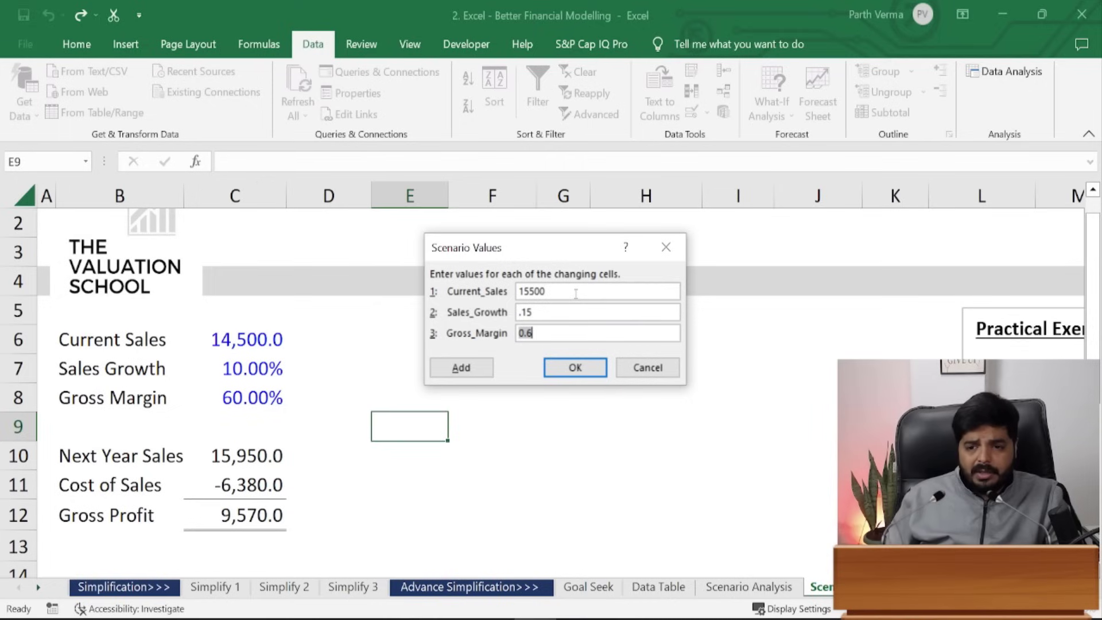
text(.7)
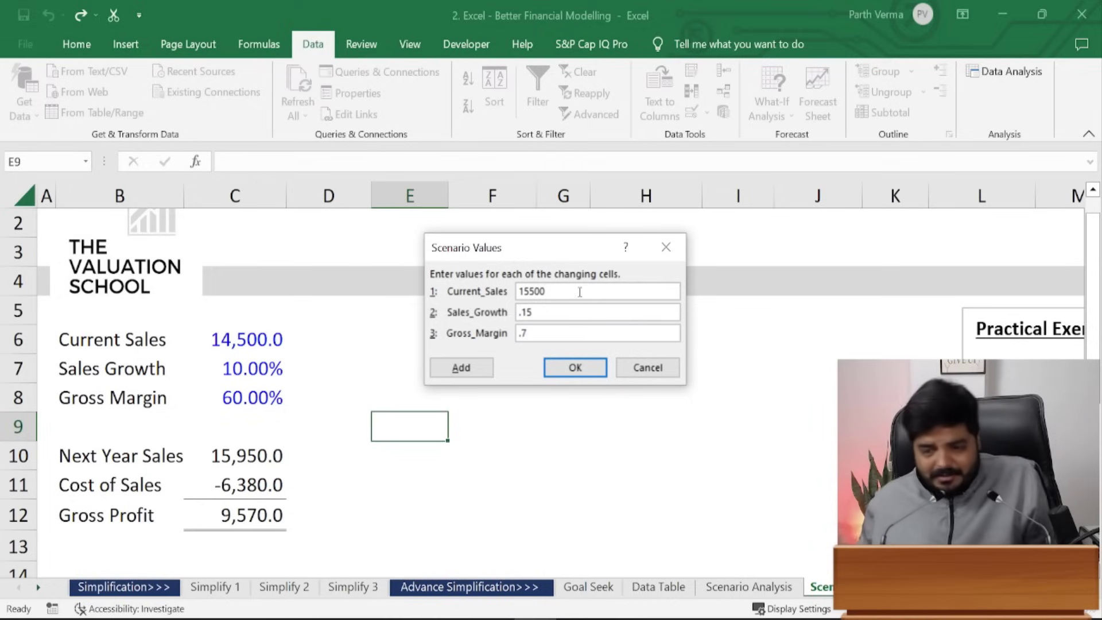
click(591, 376)
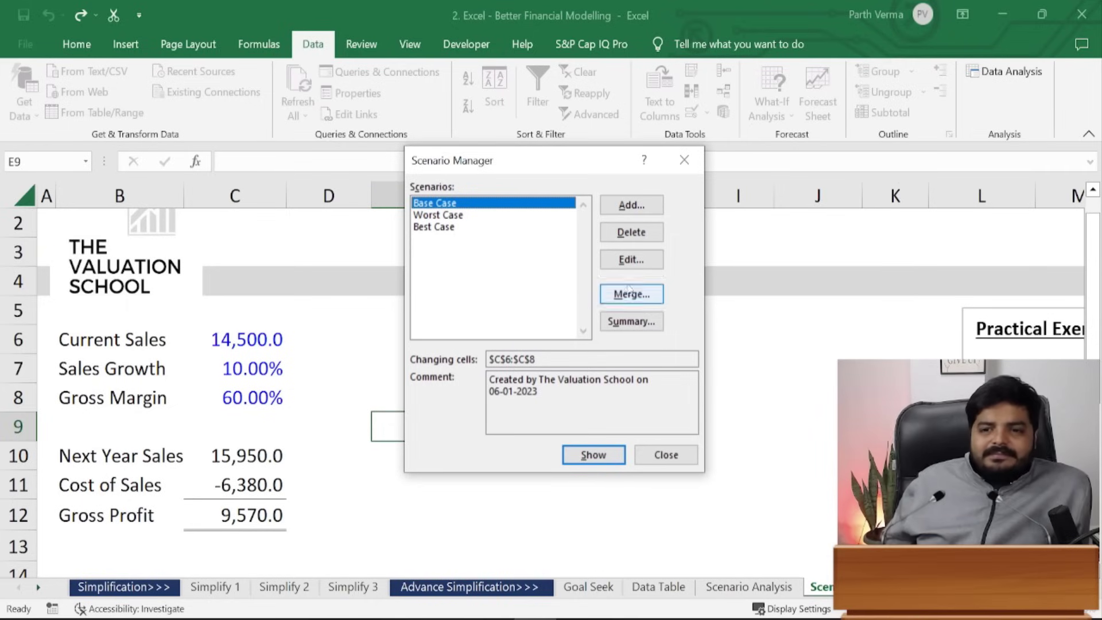
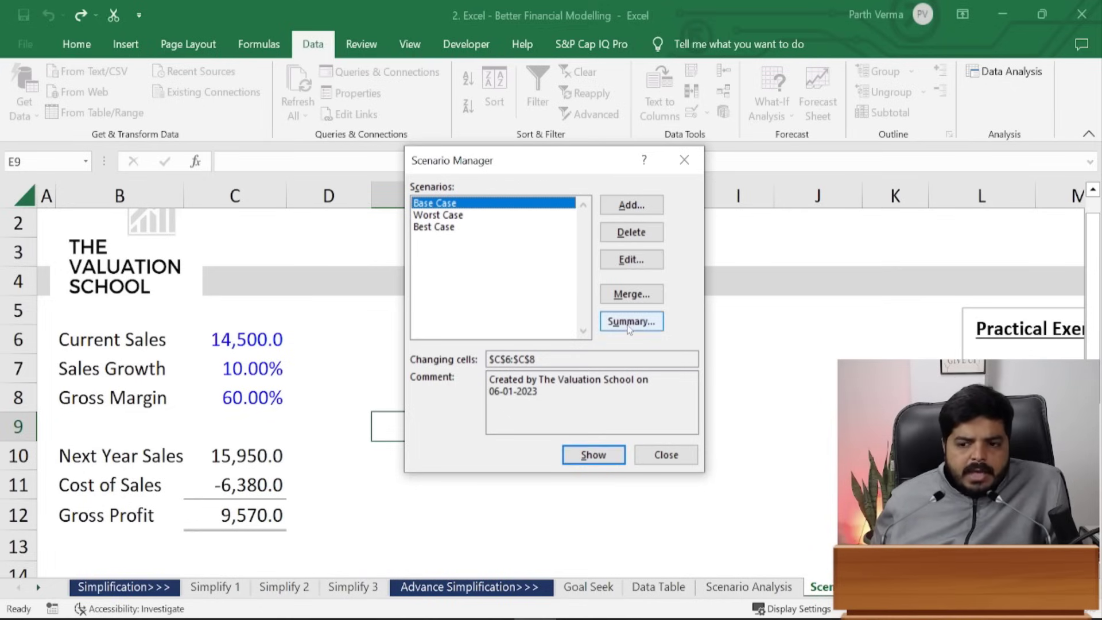
- Generate a Scenario Summary report comparing Base, Worst and Best Case with result cells C10:C12
click(684, 159)
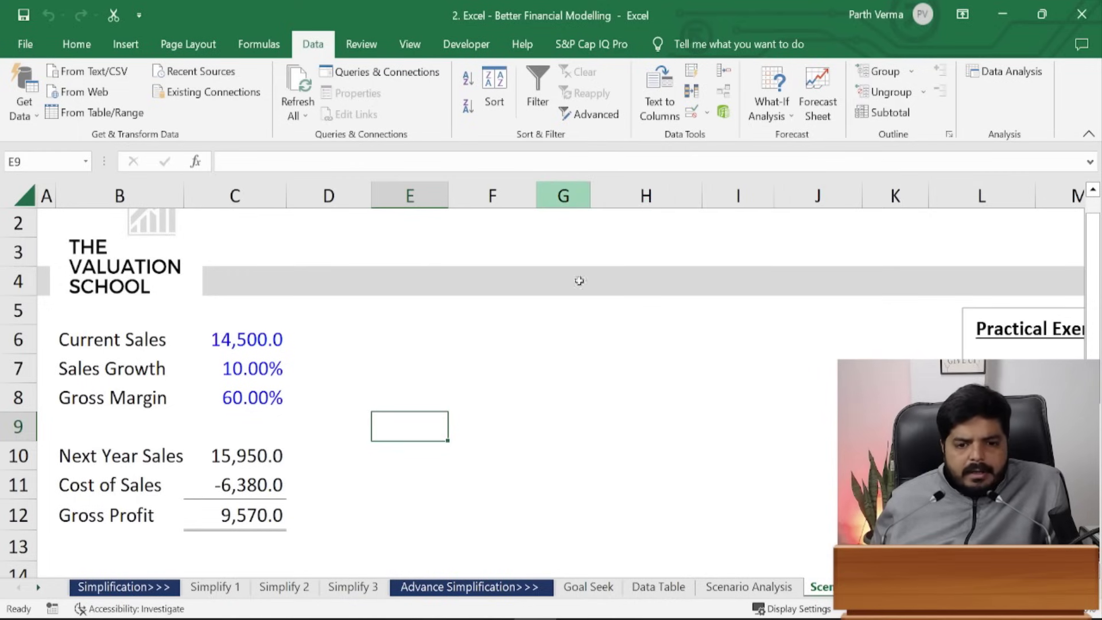
click(565, 377)
click(767, 116)
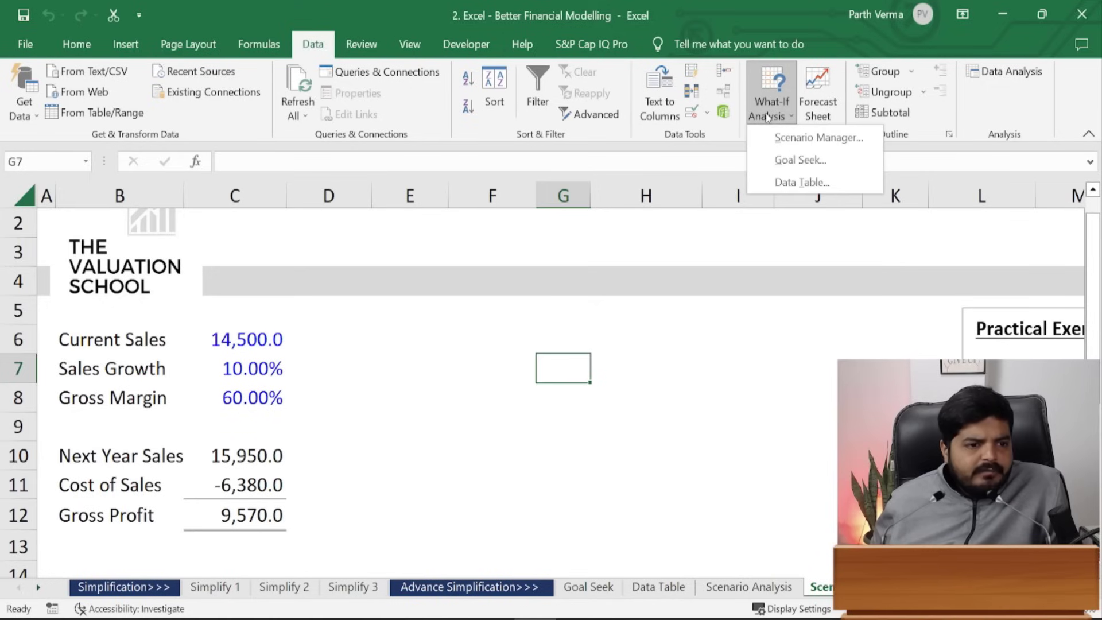
click(811, 137)
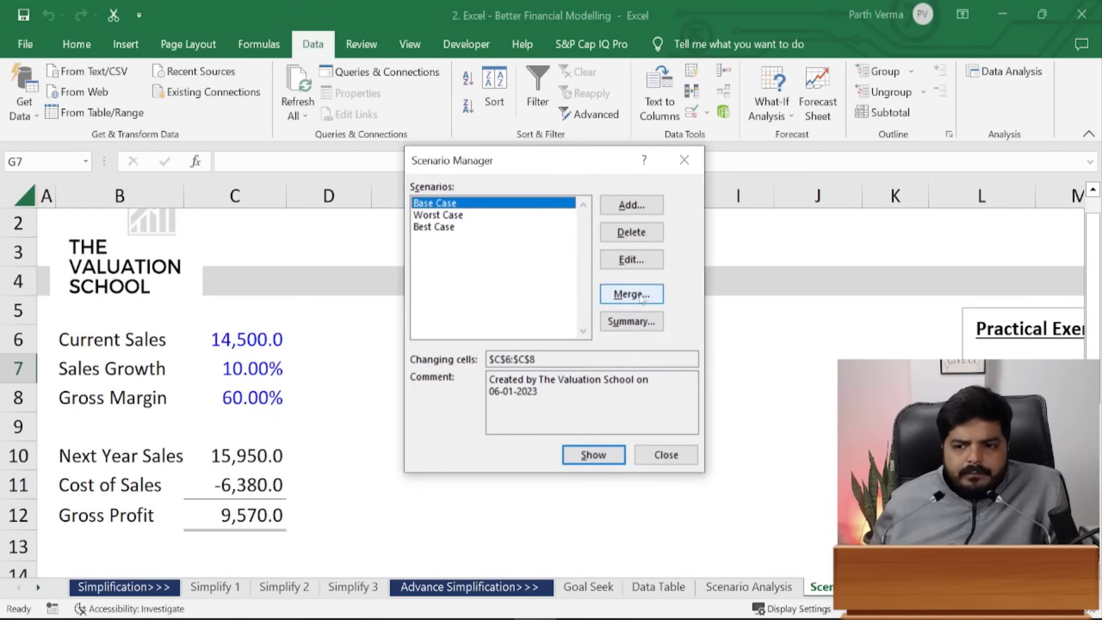
click(632, 320)
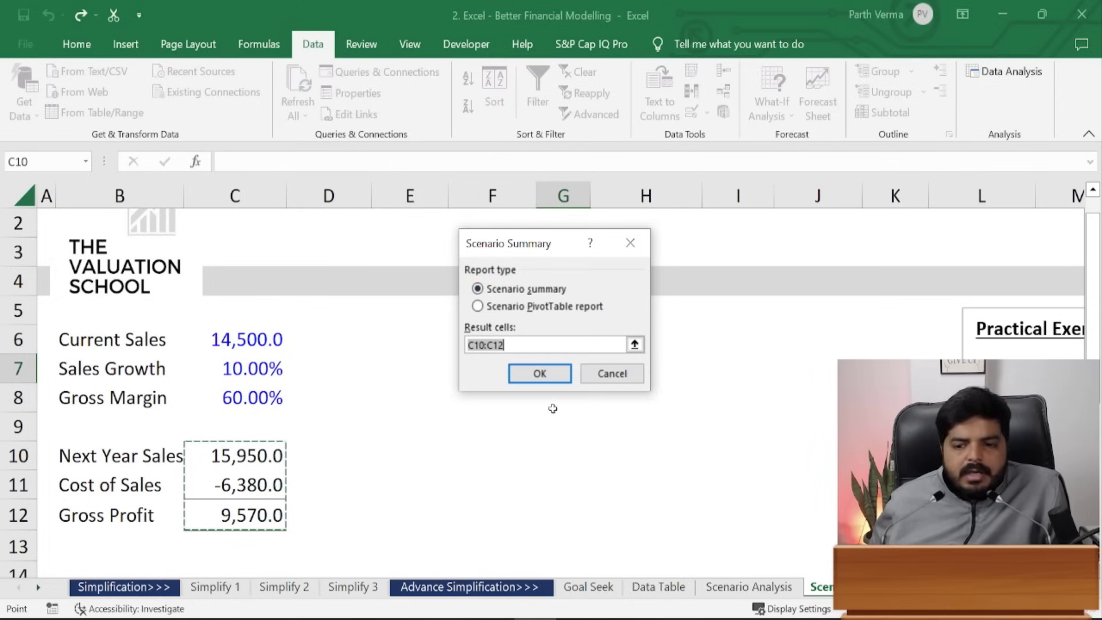
click(542, 370)
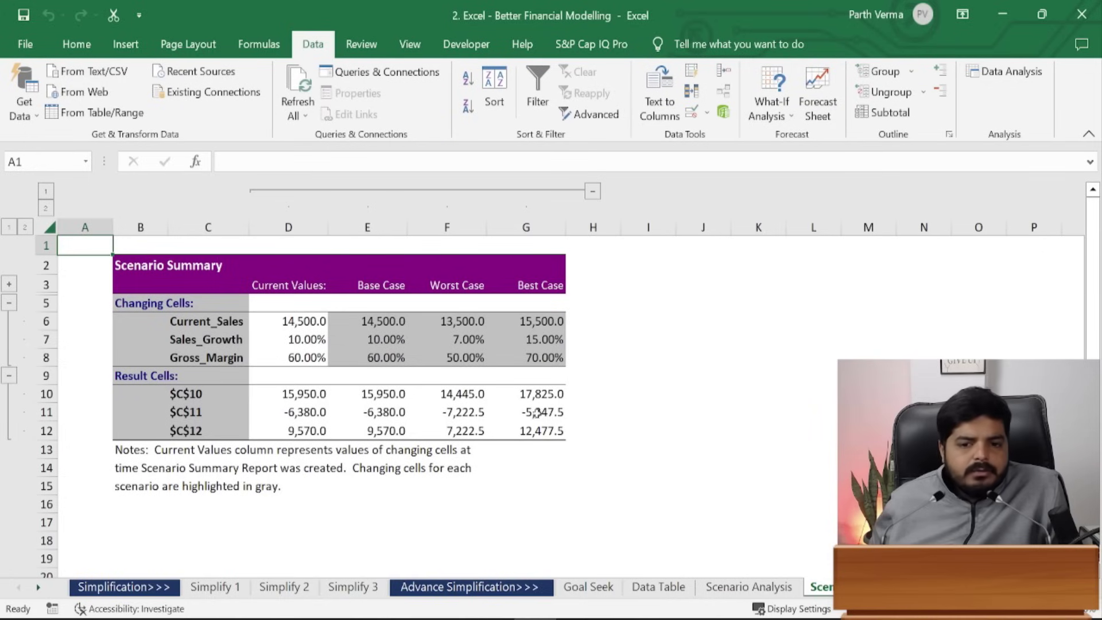
- Review the report's Current, Base, Worst and Best Case columns, then delete the Scenario Summary sheet
click(425, 542)
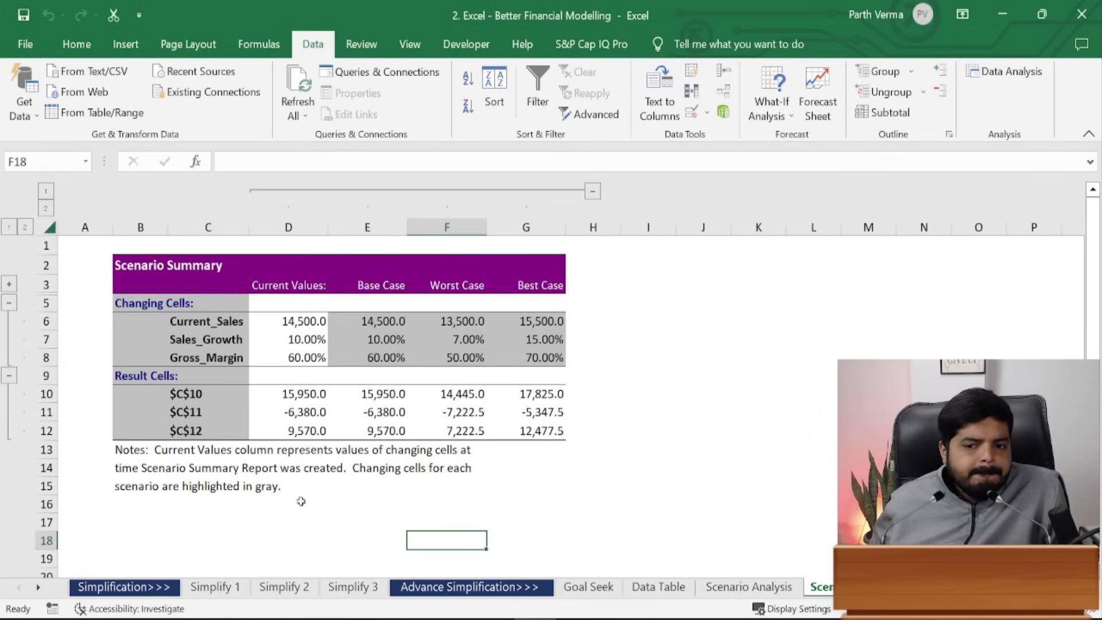
click(269, 471)
drag(295, 281, 303, 432)
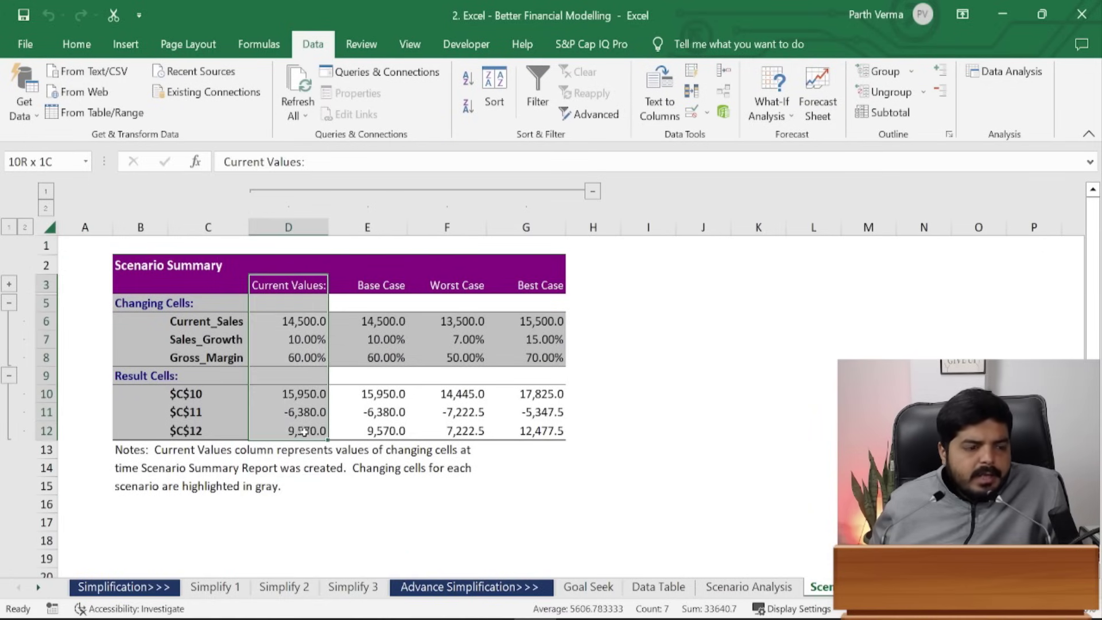
drag(386, 290, 398, 428)
drag(295, 304, 310, 426)
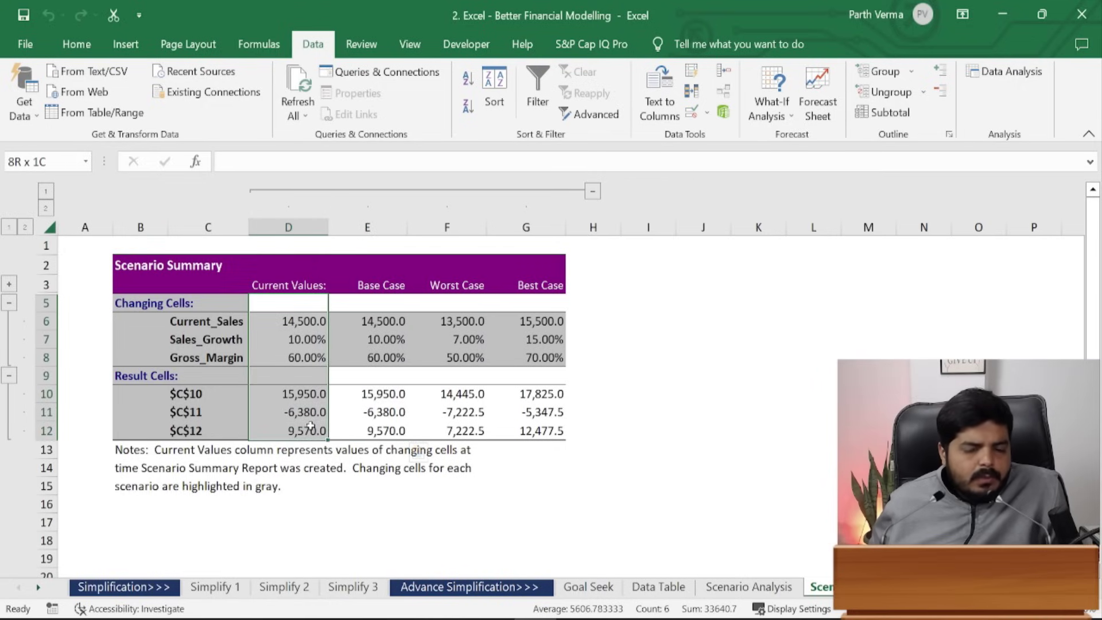
drag(466, 287, 481, 435)
drag(554, 285, 563, 425)
drag(192, 393, 201, 434)
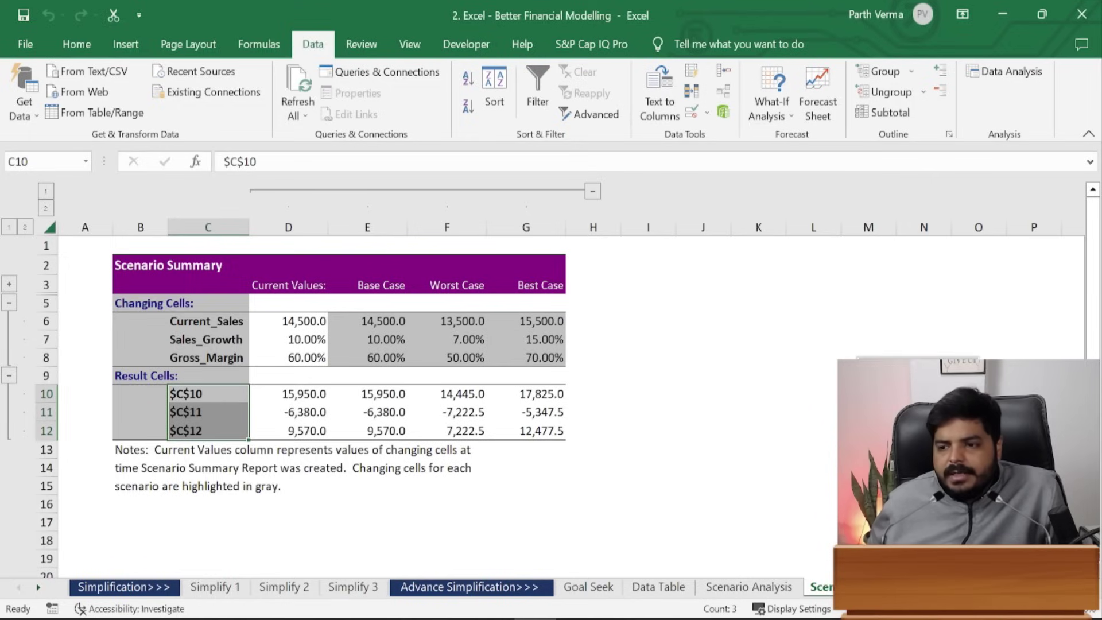
click(887, 391)
click(531, 371)
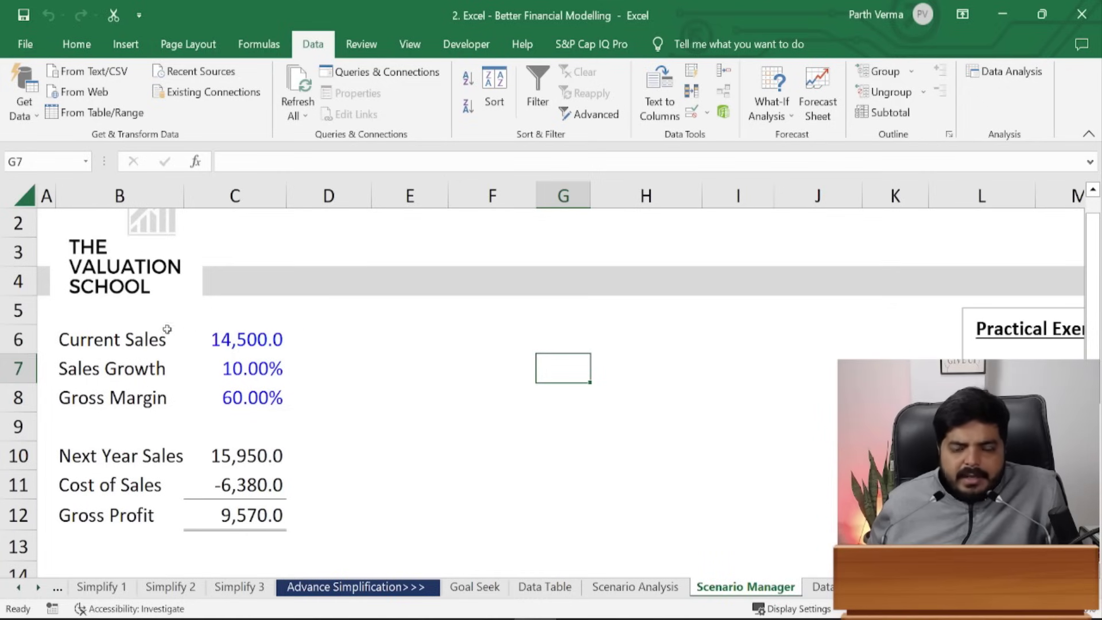
- Delete the Base Case, Worst Case and Best Case scenarios in Scenario Manager
click(775, 115)
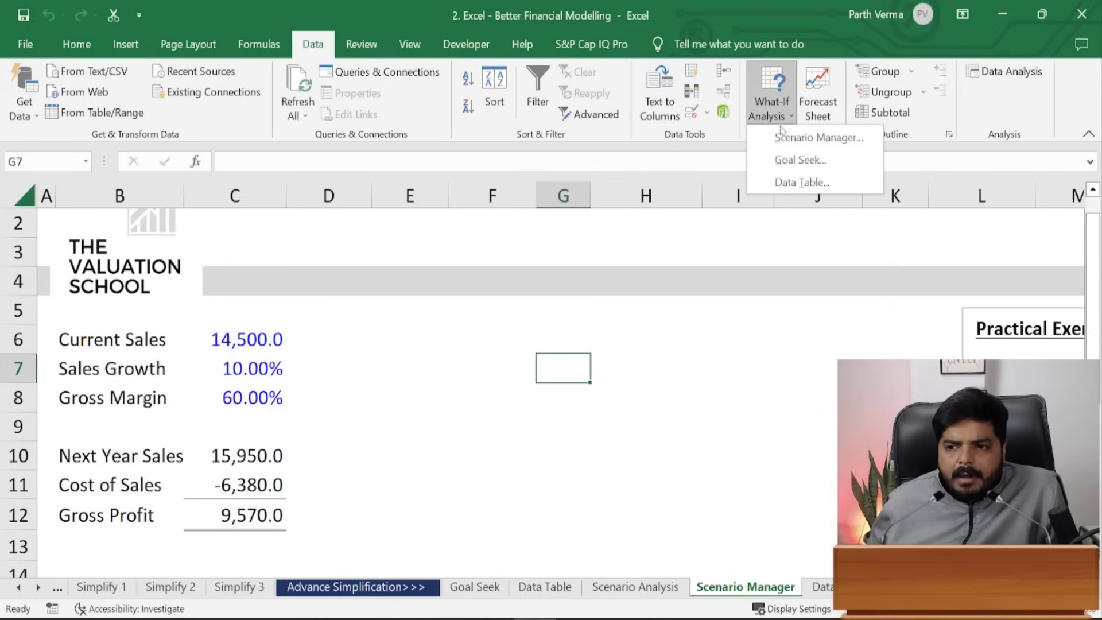
click(812, 139)
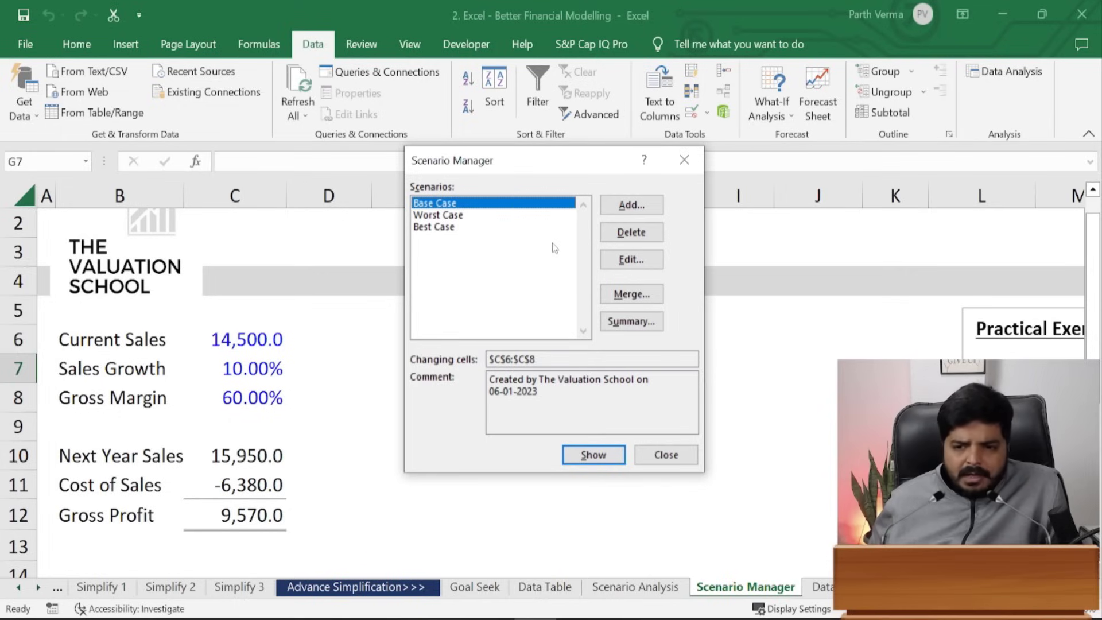
click(652, 236)
click(652, 237)
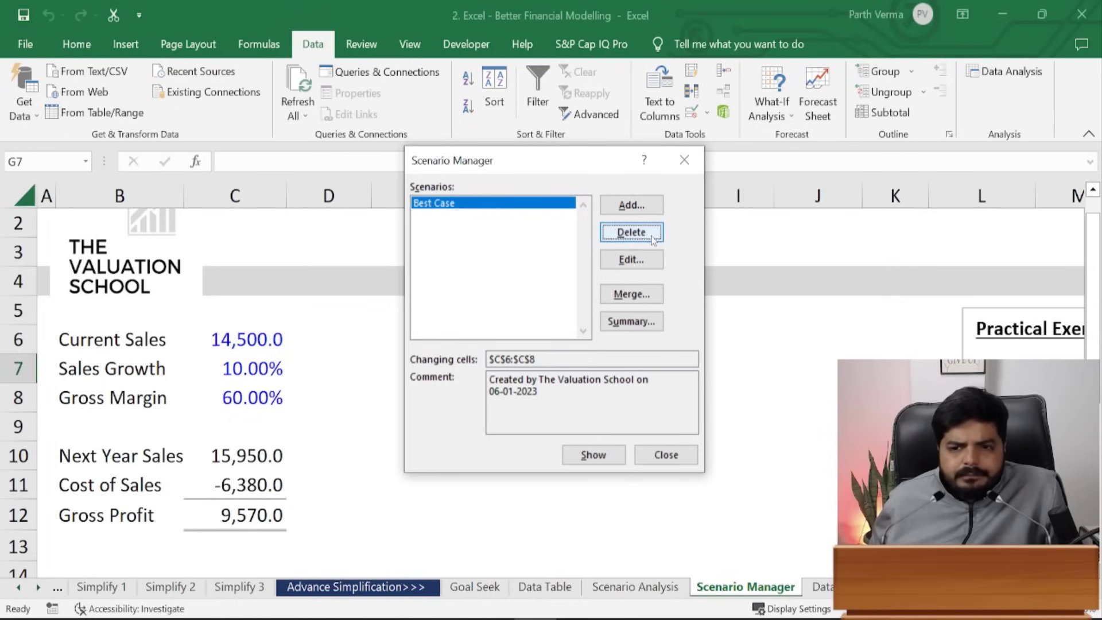
click(653, 236)
click(666, 455)
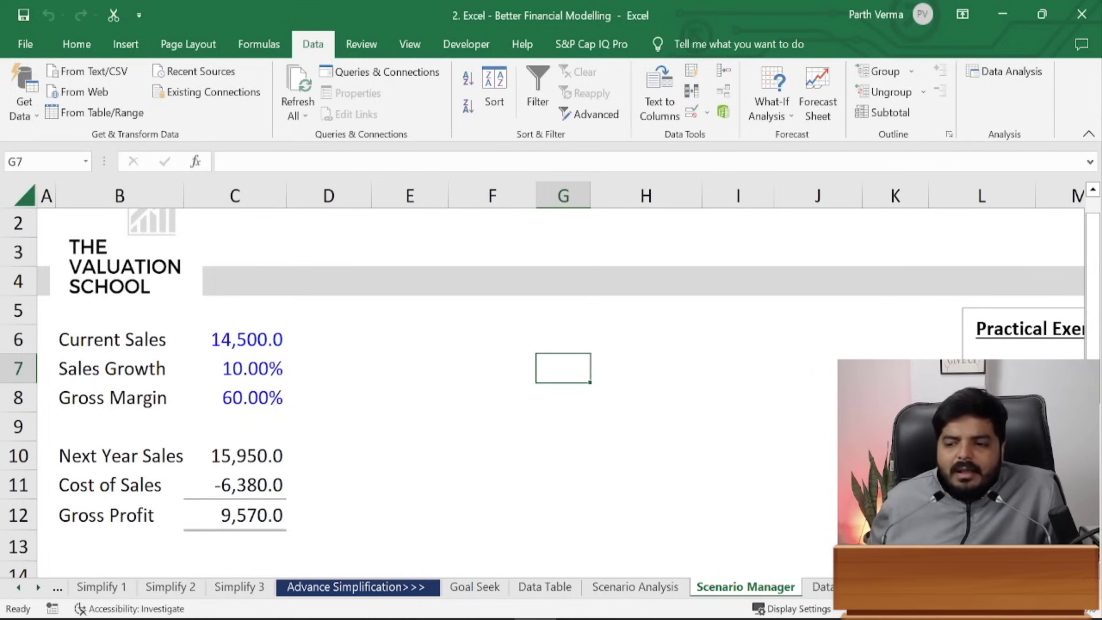
click(847, 568)
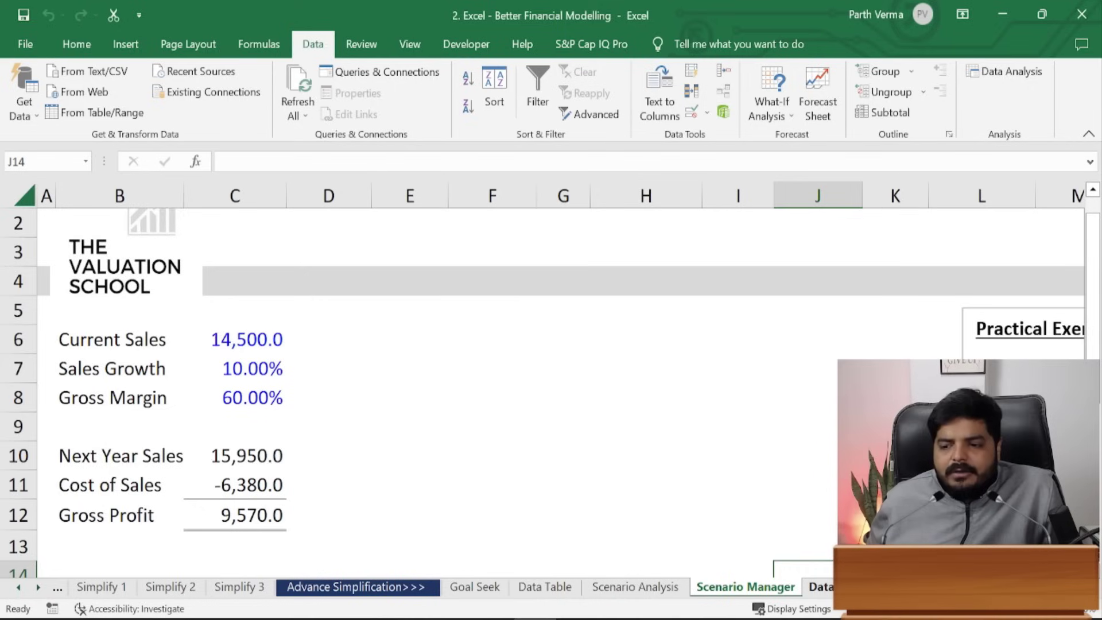
- Switch to the exercise sheet that follows Scenario Manager
click(822, 587)
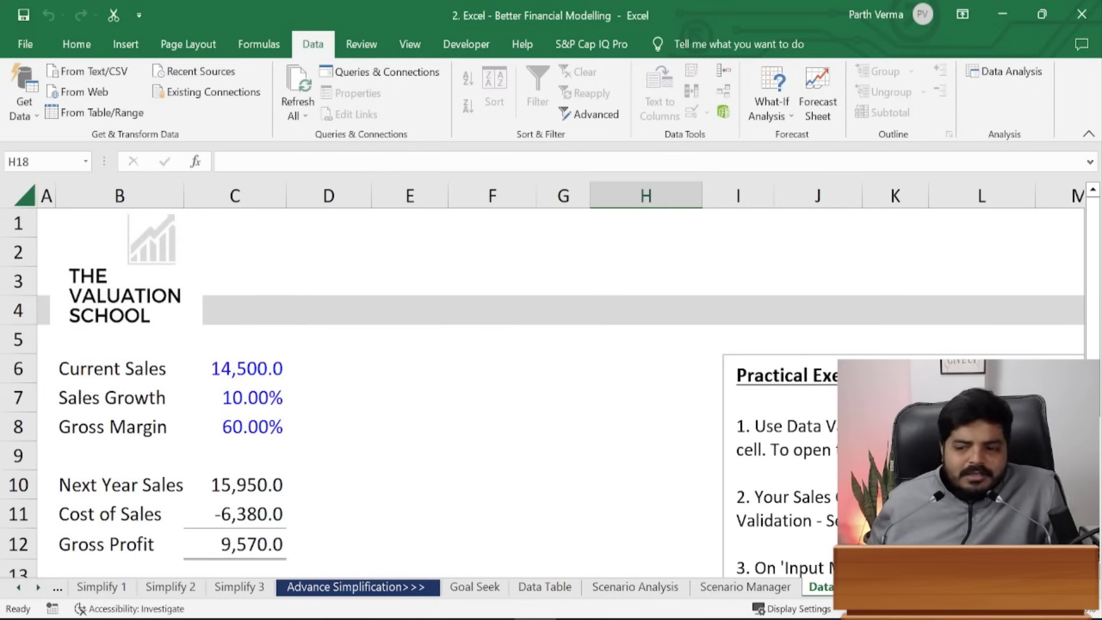
drag(1097, 330, 1100, 332)
drag(1099, 339, 1099, 351)
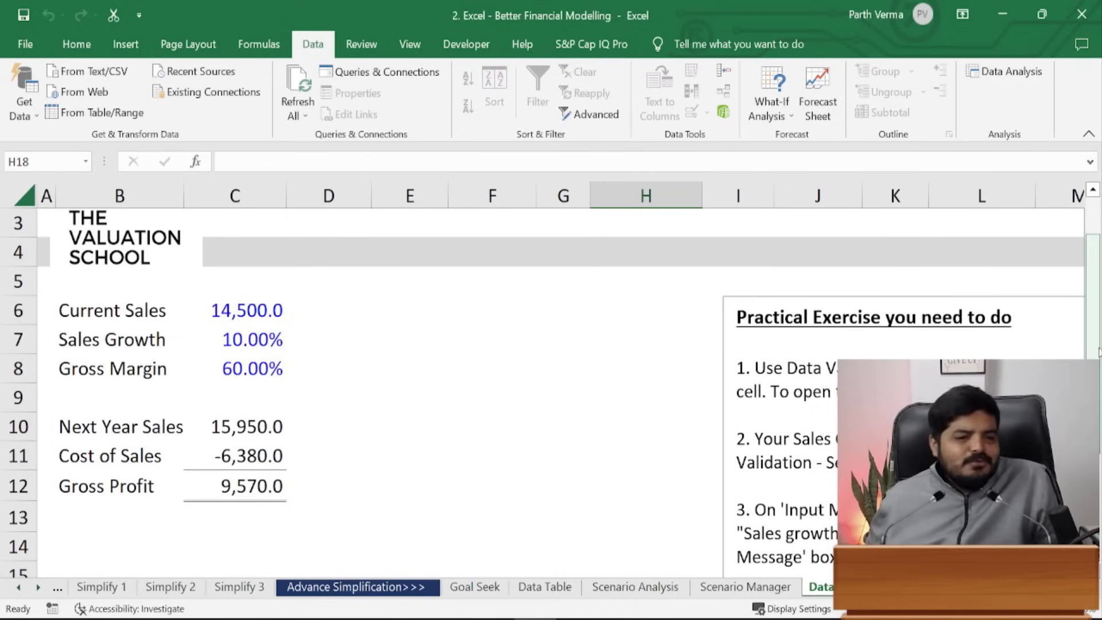
- Try 160% and then 100% as Gross Margin in C8, undoing each to keep 60.00%
click(283, 349)
key(Down)
text(160)
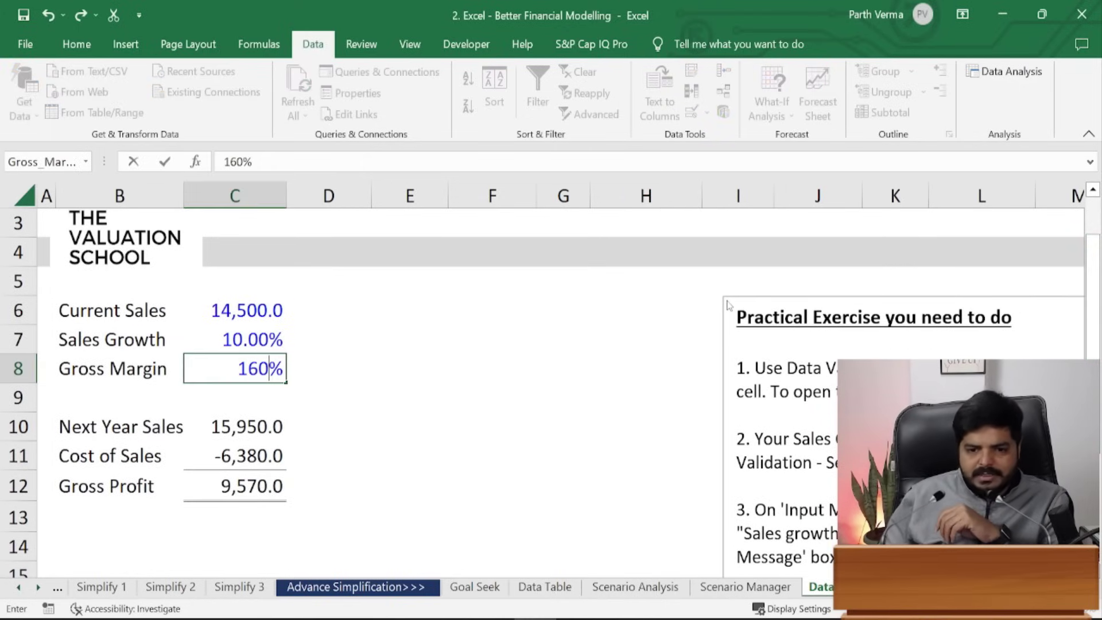
key(ctrl+Return)
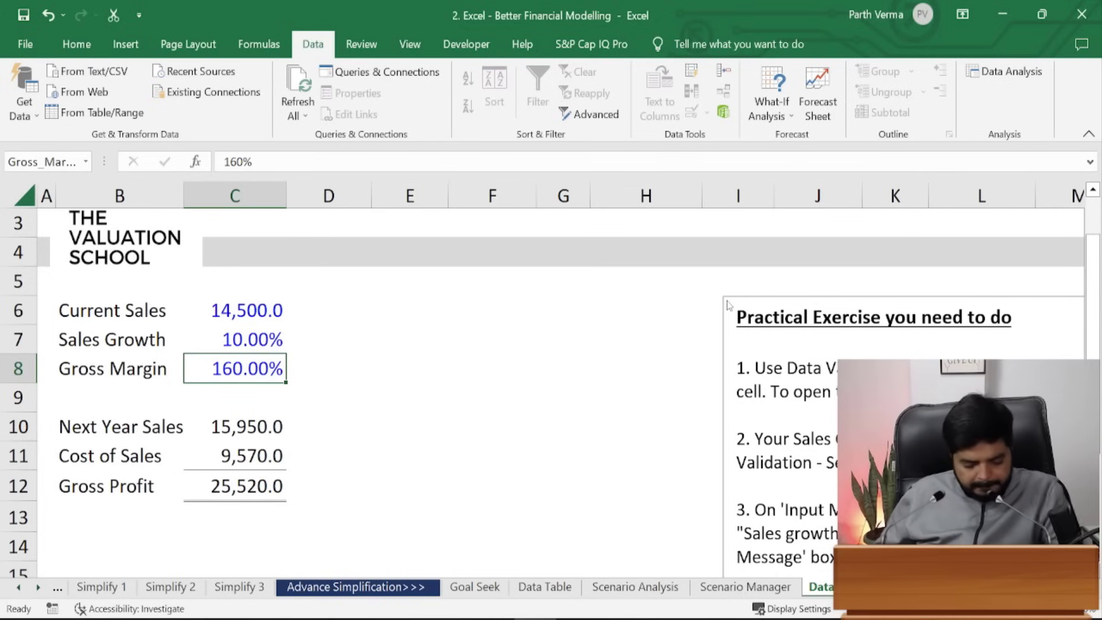
key(ctrl+z)
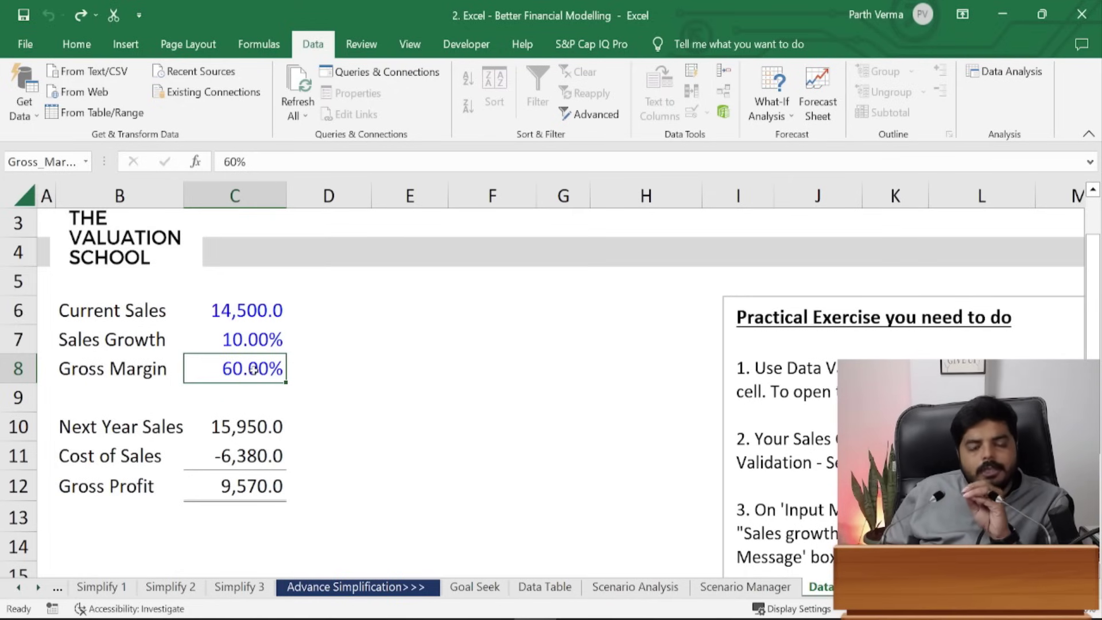
text(100)
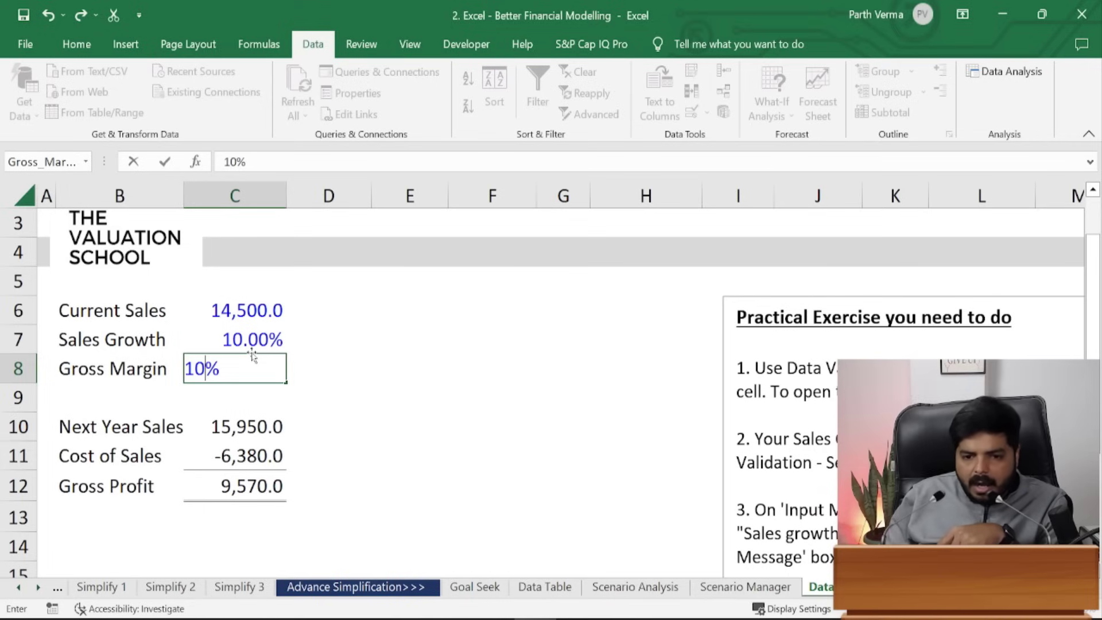
key(Return)
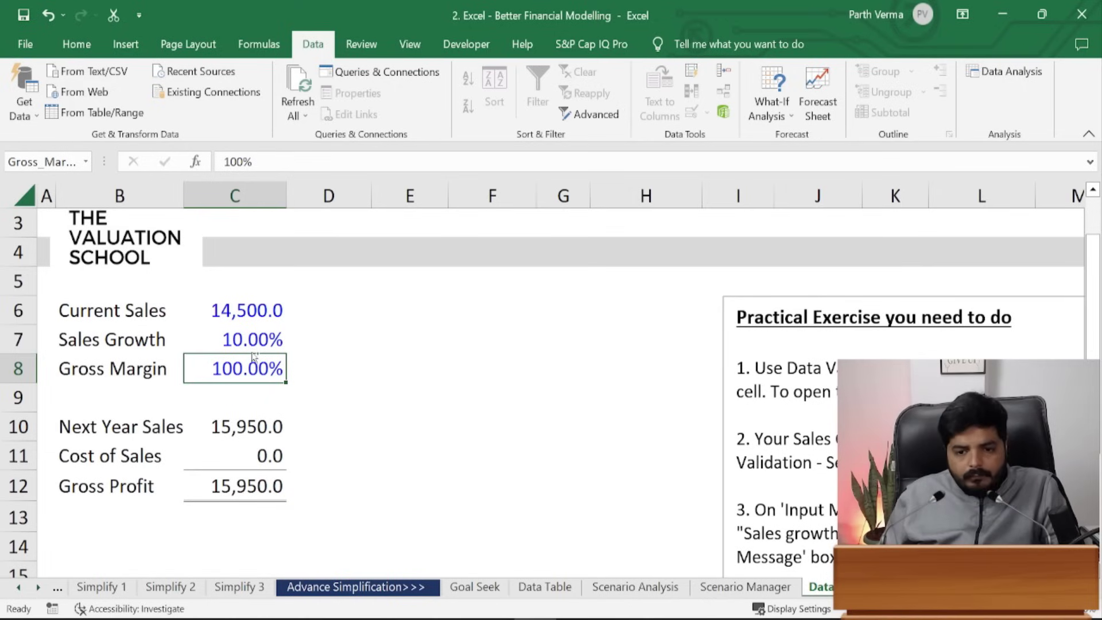
key(ctrl+z)
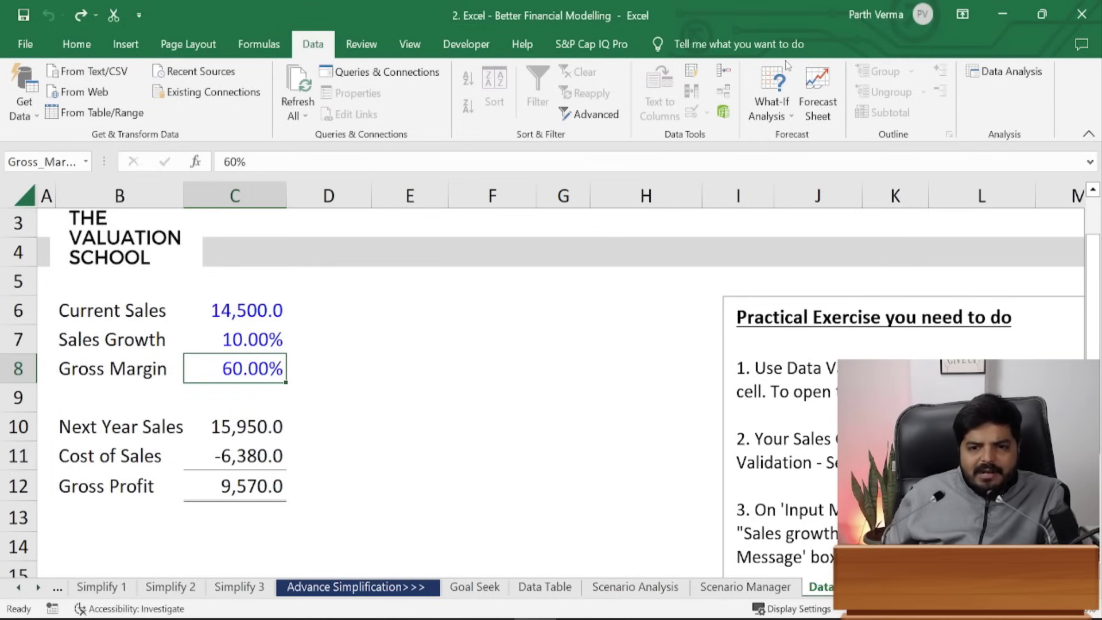
- Click through the Gross Margin, Sales Growth and Current Sales input cells
click(407, 393)
click(262, 367)
click(258, 336)
click(264, 310)
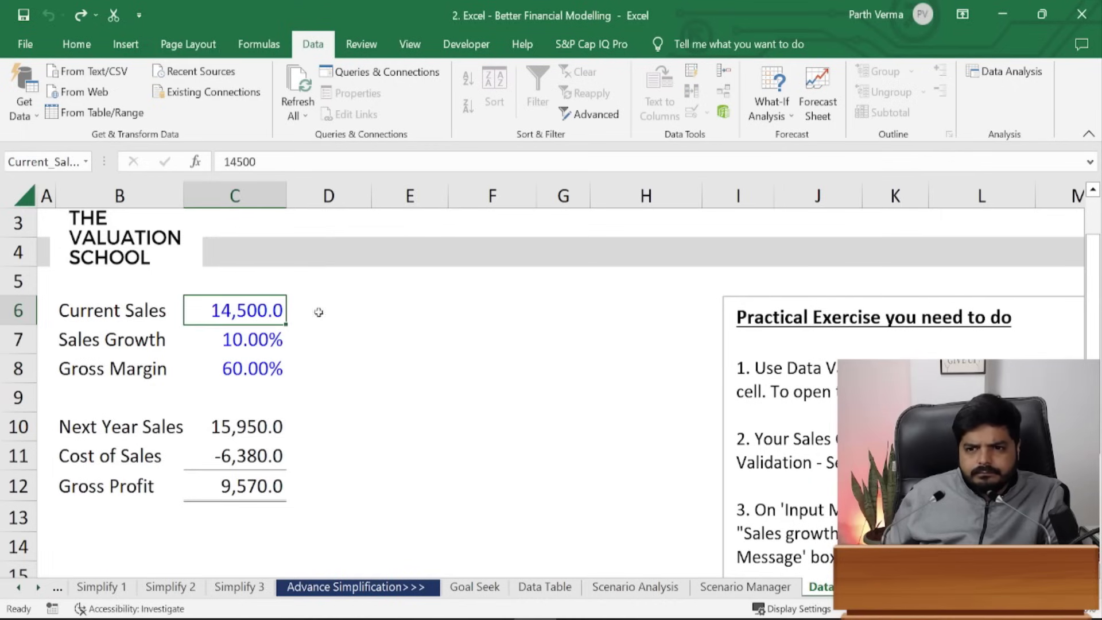
click(320, 313)
click(296, 397)
click(515, 331)
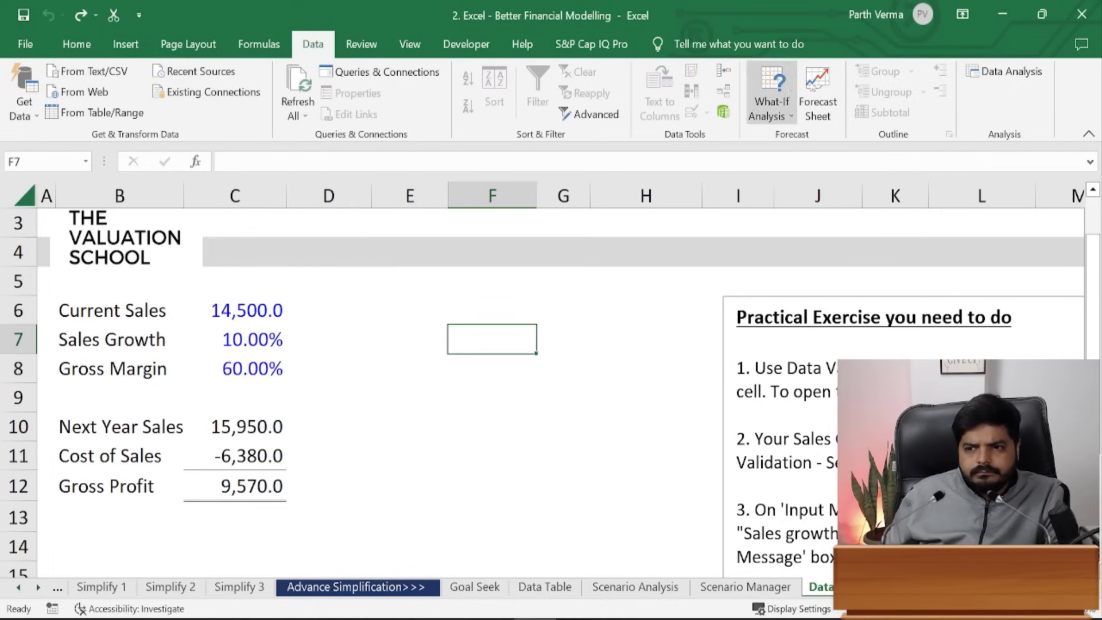
- Unprotect the worksheet and select the Gross Margin input C8
click(361, 44)
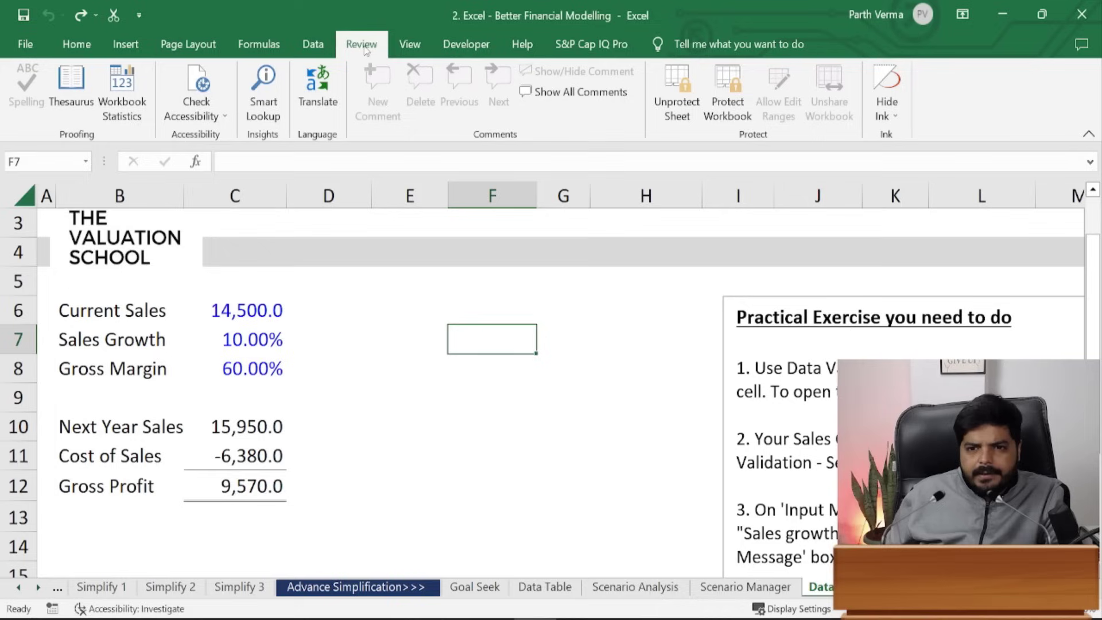
click(677, 100)
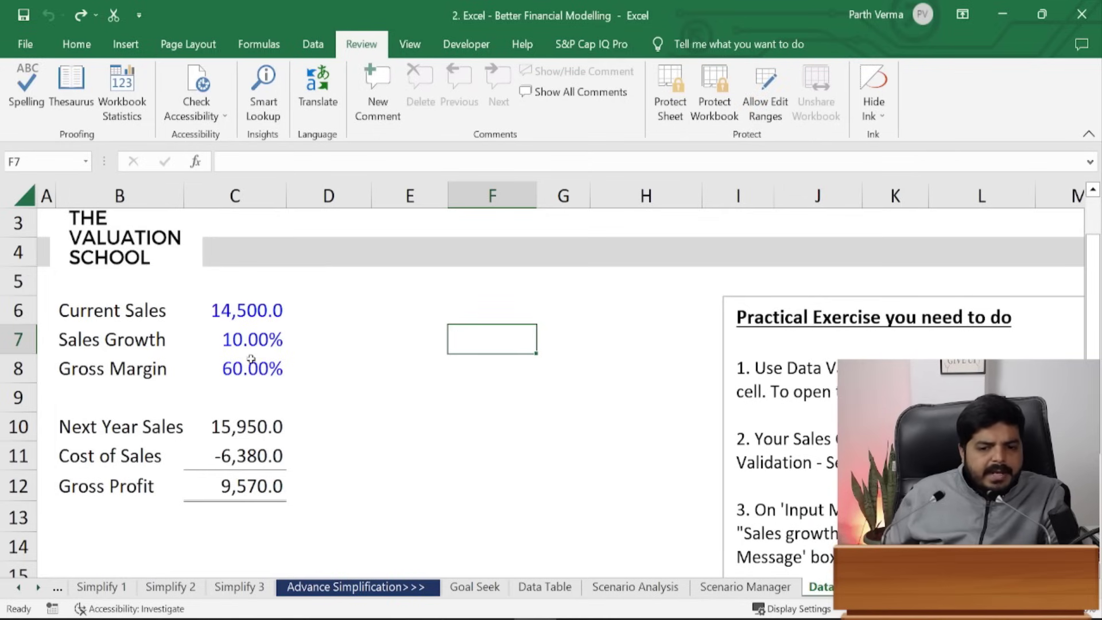
click(254, 386)
click(255, 368)
- Open Data Validation for C8 using the Alt, A, V shortcut
click(313, 44)
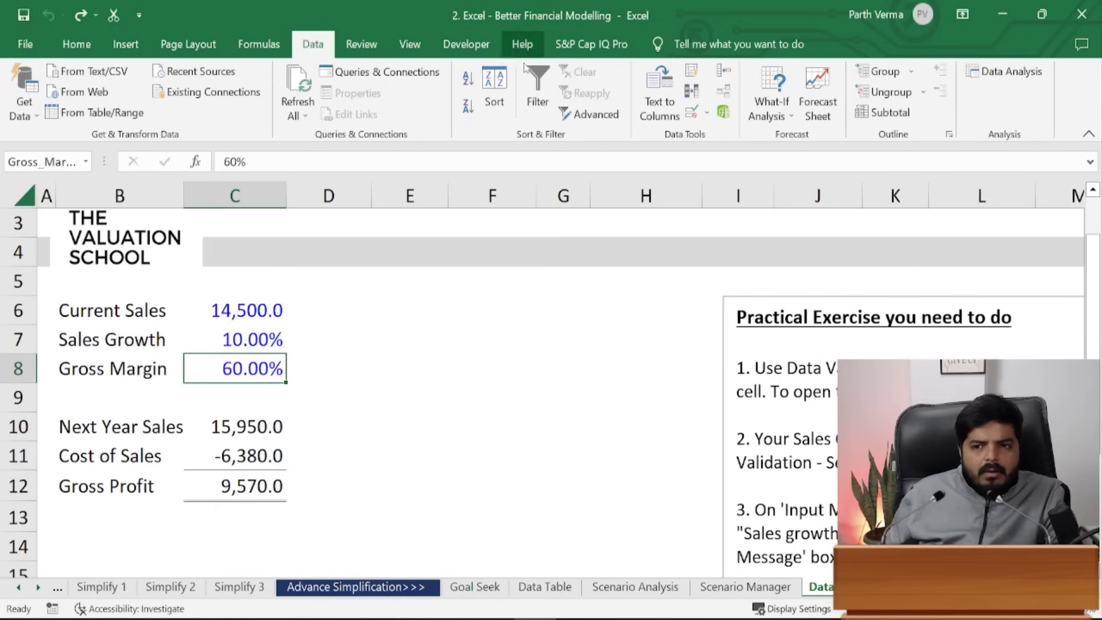
click(697, 121)
click(406, 336)
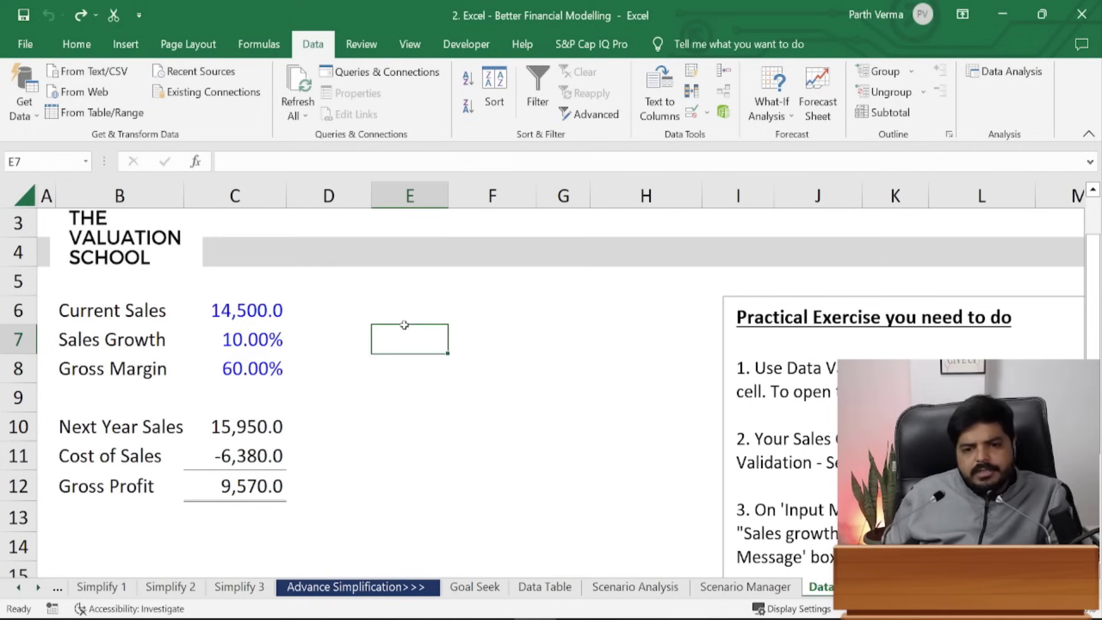
click(237, 368)
key(alt)
key(a)
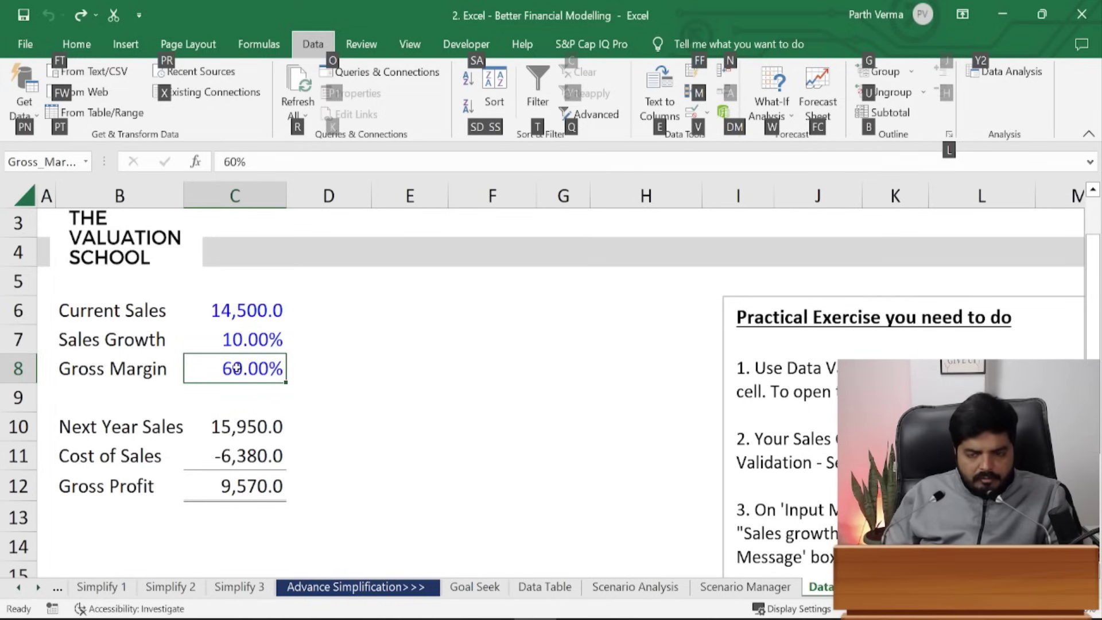
key(v)
key(v)
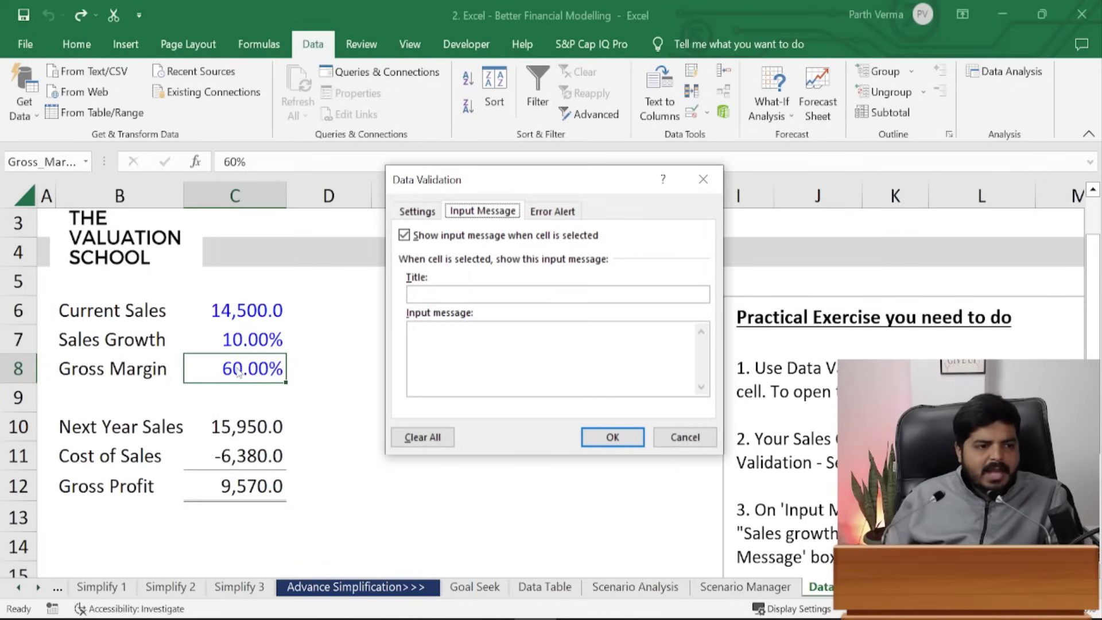
- Set the validation criteria to Decimal between minimum 0 and maximum 1
click(420, 213)
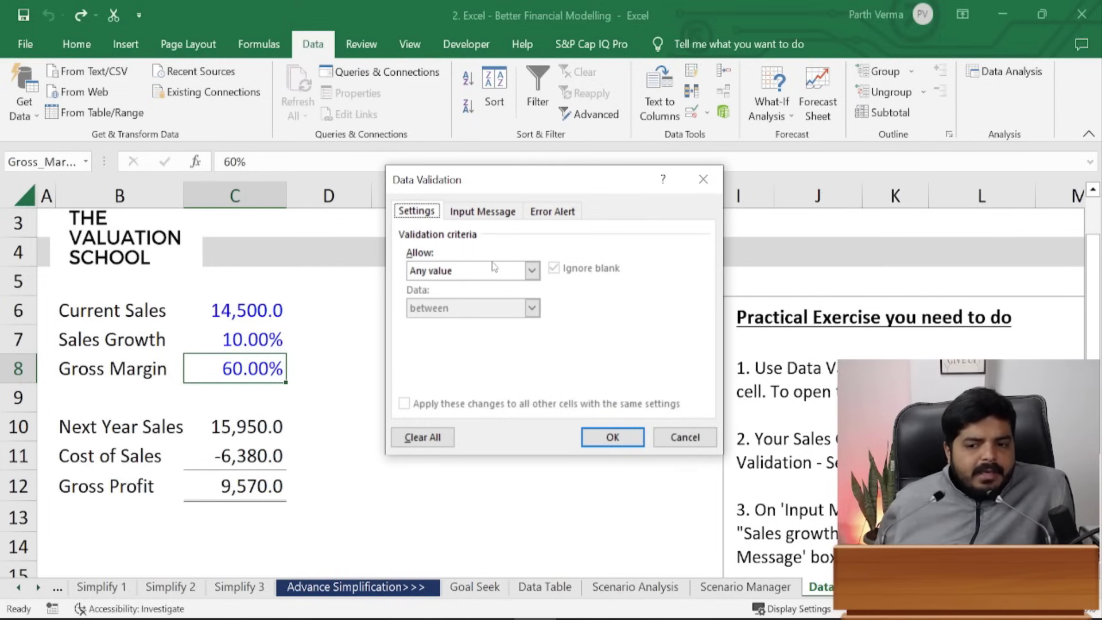
click(451, 276)
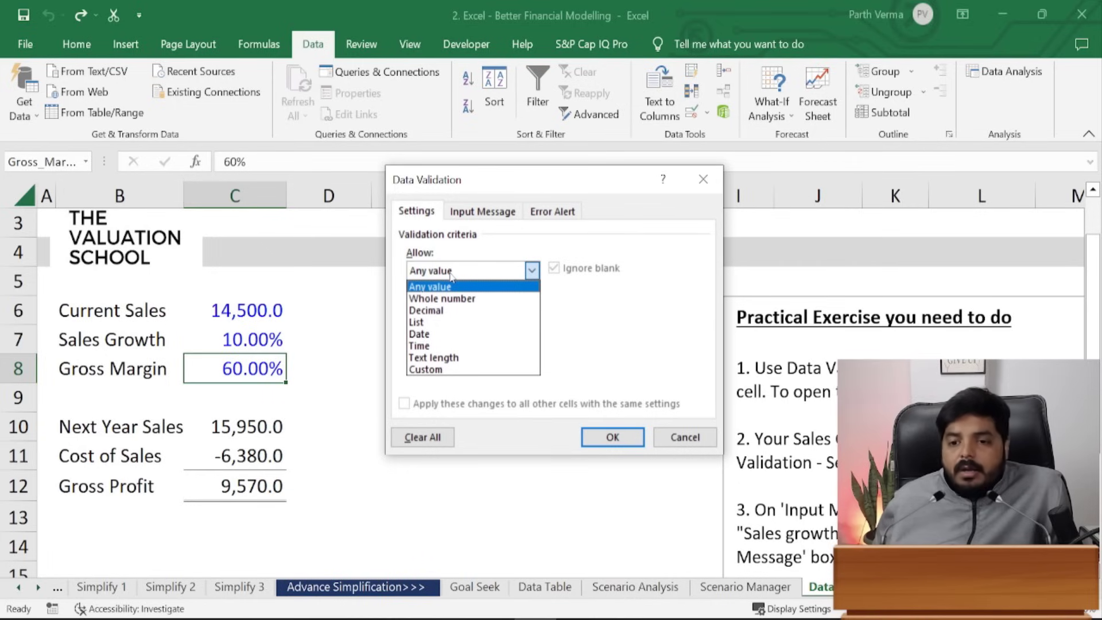
click(448, 311)
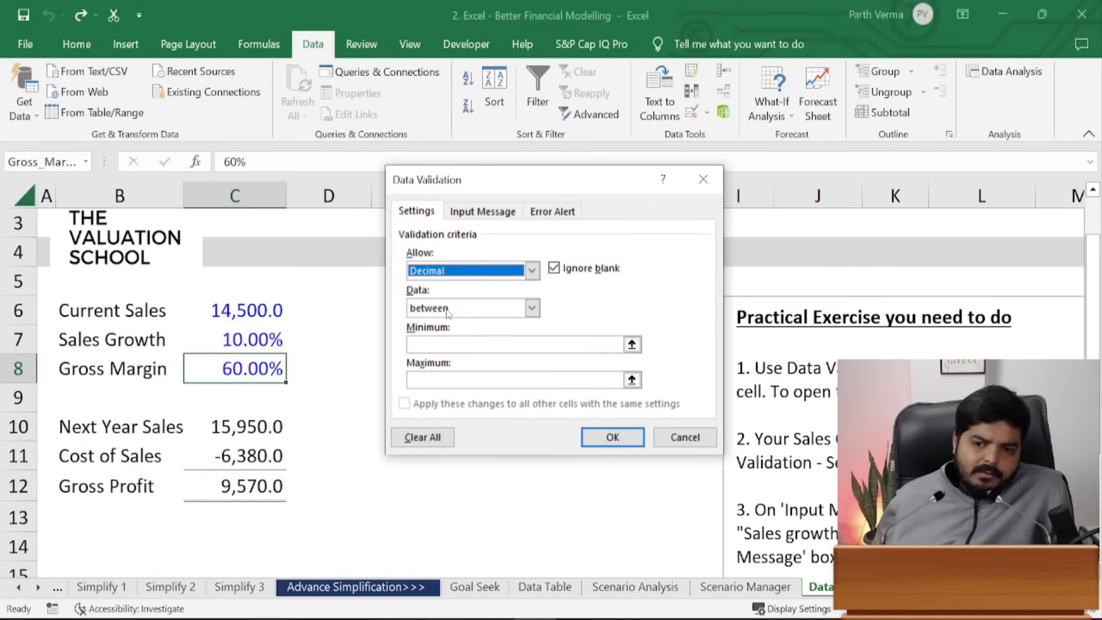
click(446, 344)
text(0)
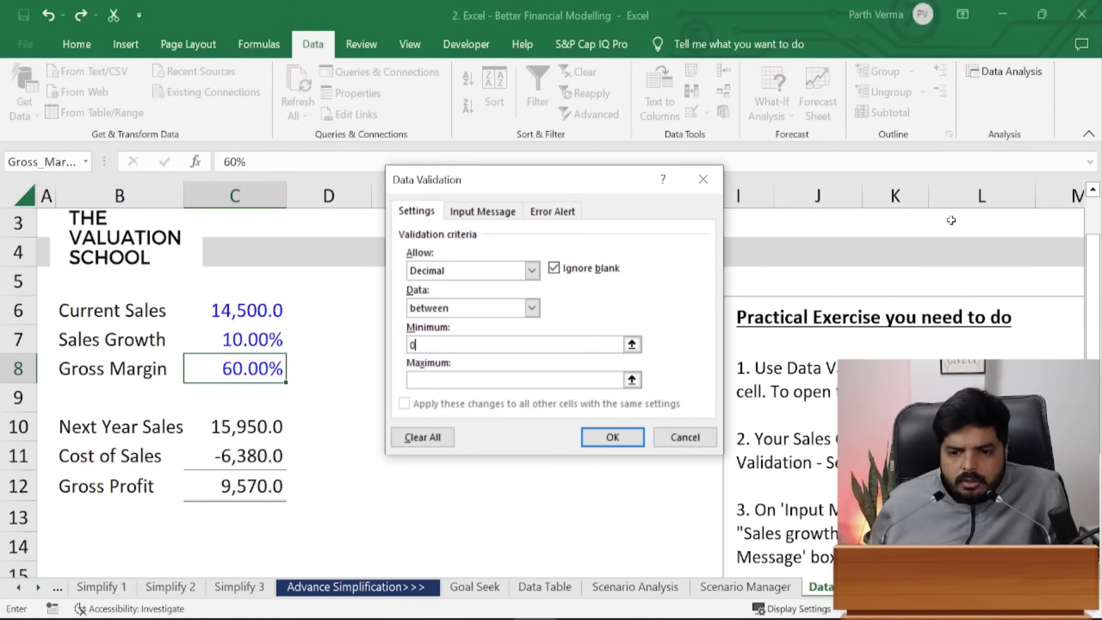
key(Tab)
text(1)
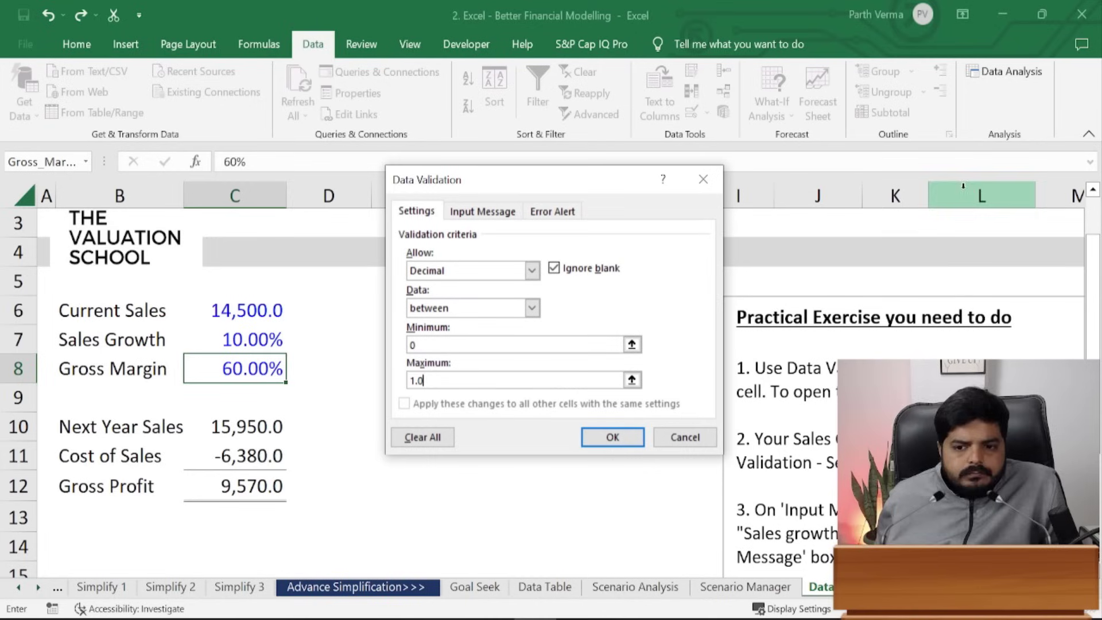
- Add input message 'Please Note:' explaining gross margin is profit after cost of sales, under 100%
click(488, 207)
click(479, 293)
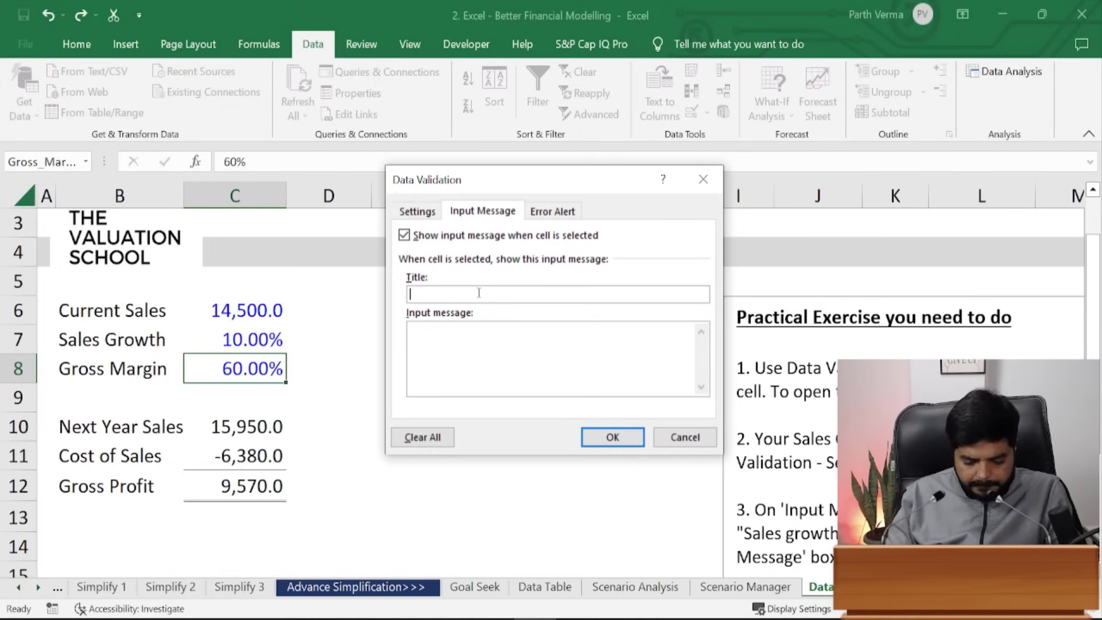
text(Please Note:)
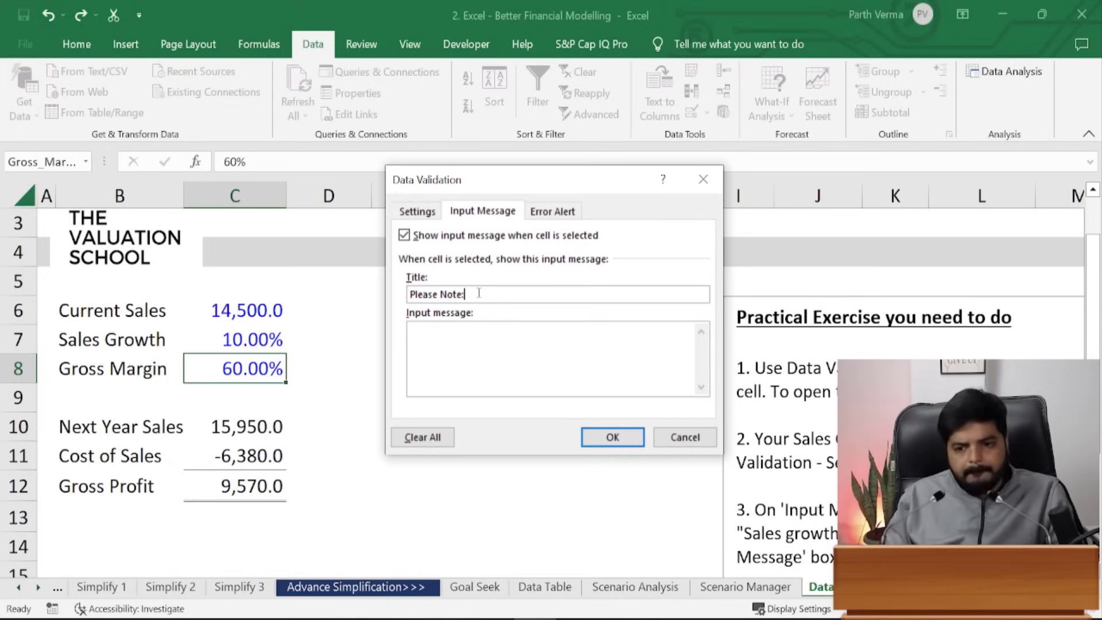
key(Tab)
text(Gross Margin)
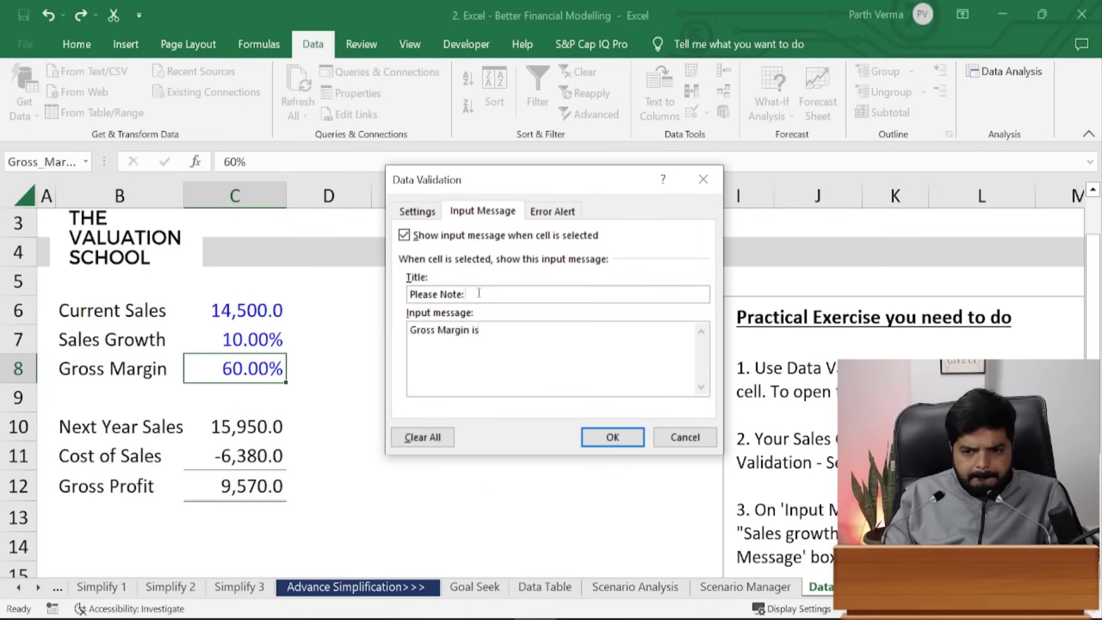
text( is )
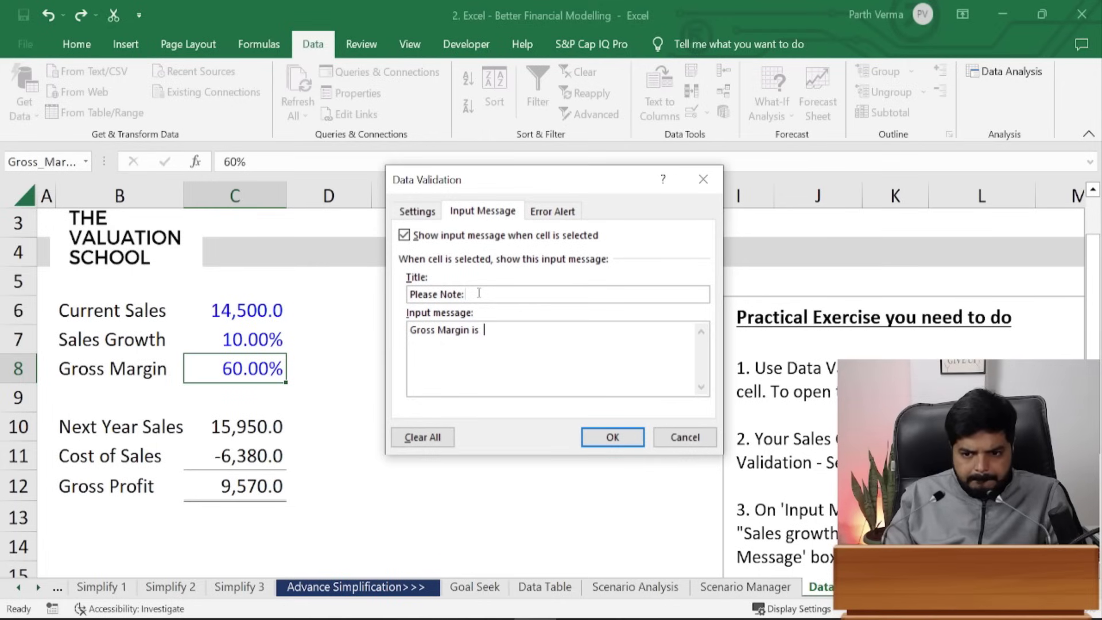
text(profit led)
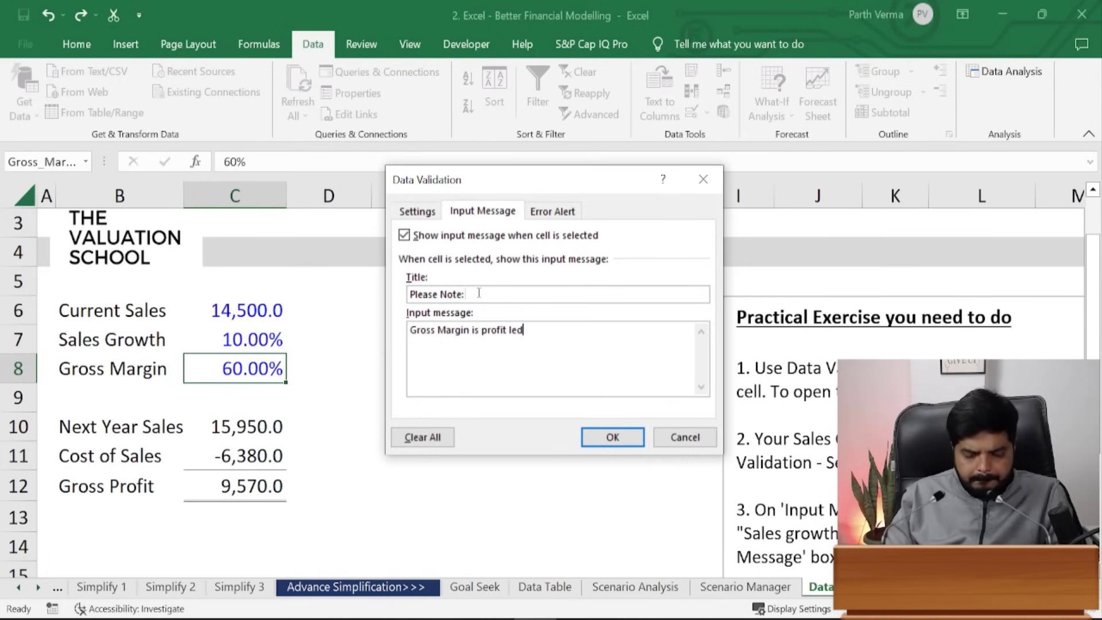
key(BackSpace)
text(ft)
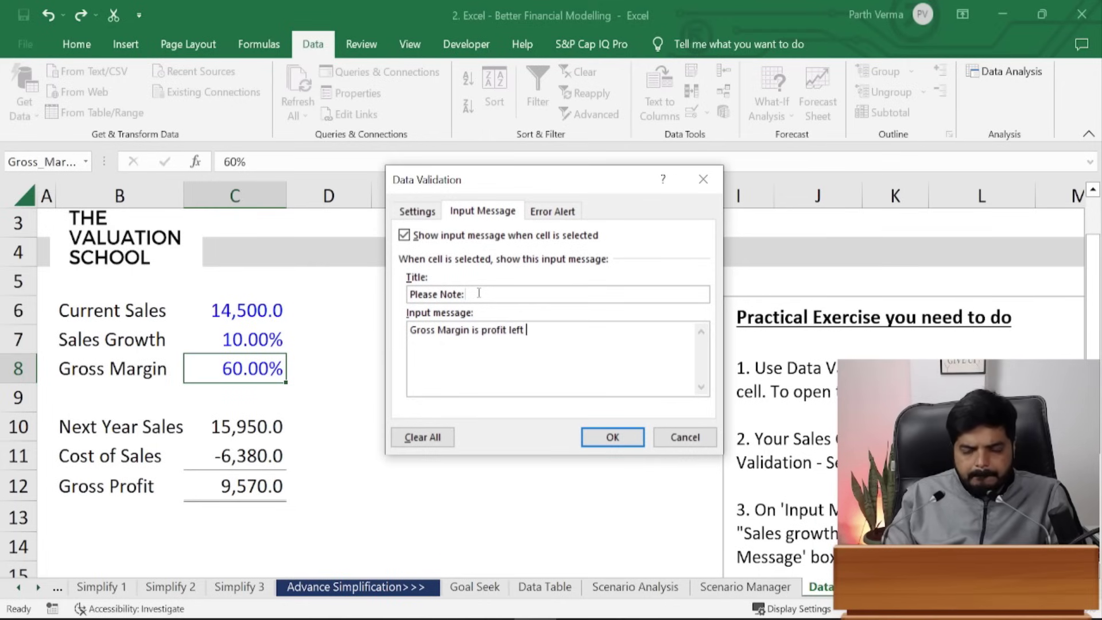
text( after cost of Sales. S)
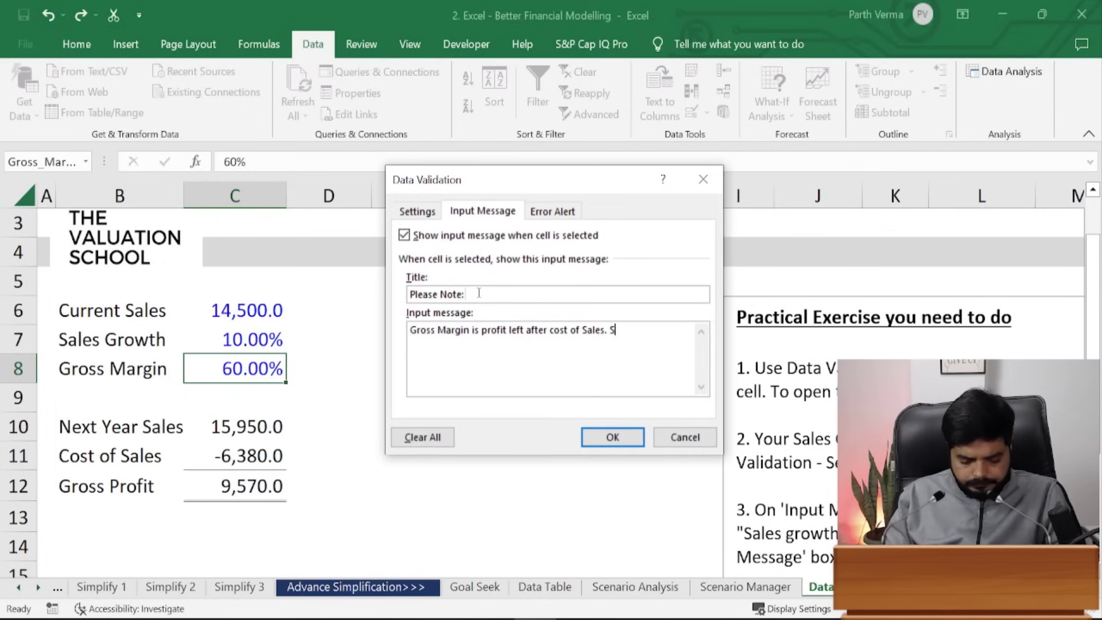
text(hould be les)
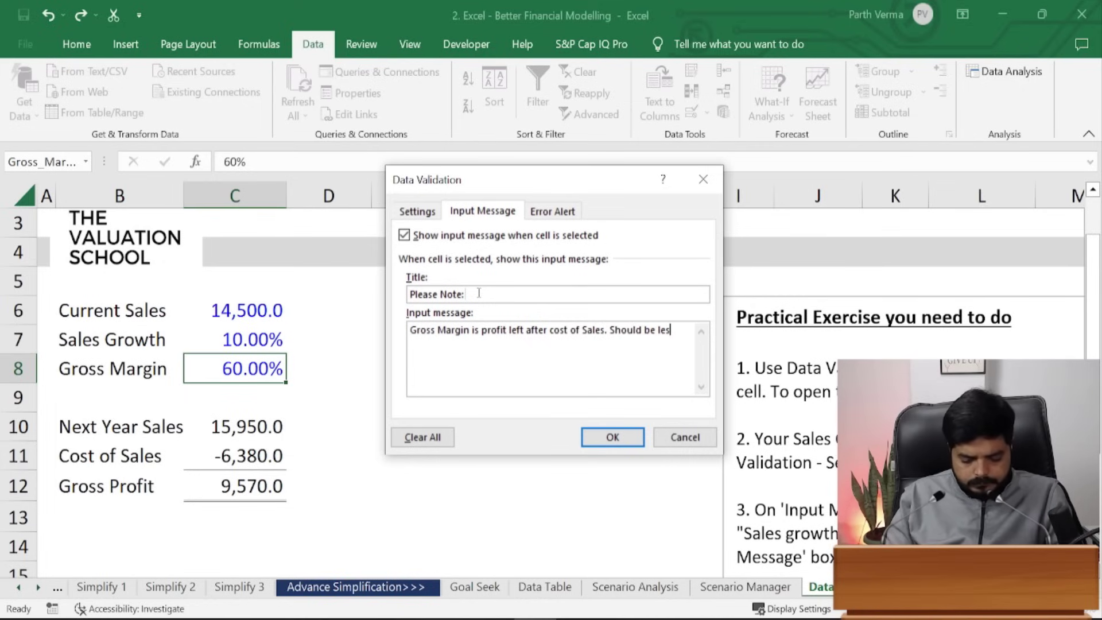
text(s than 100)
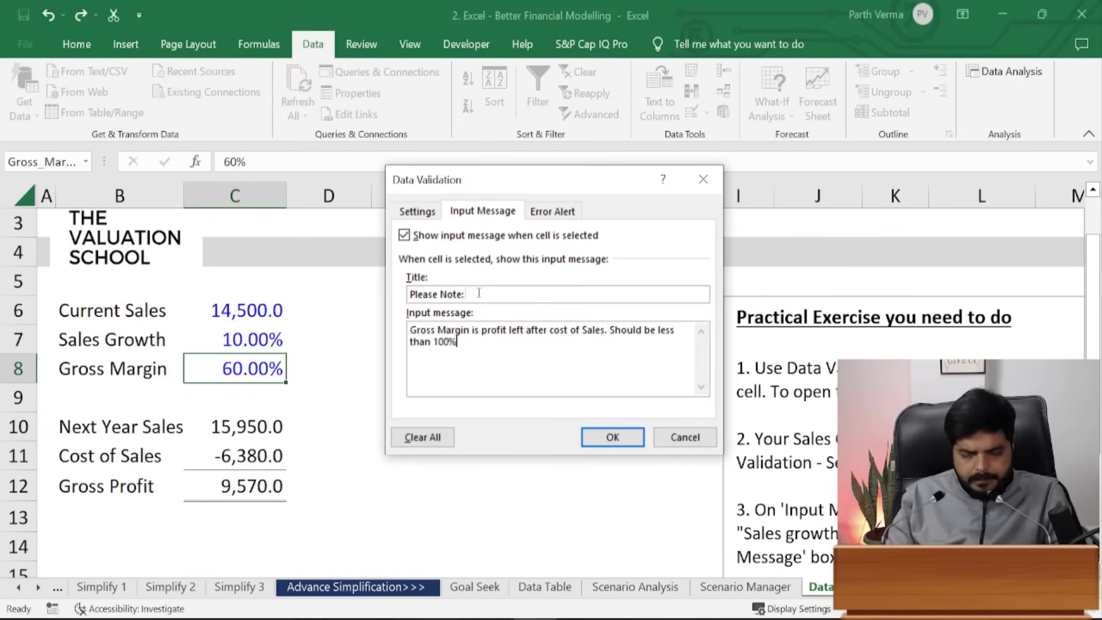
text(%)
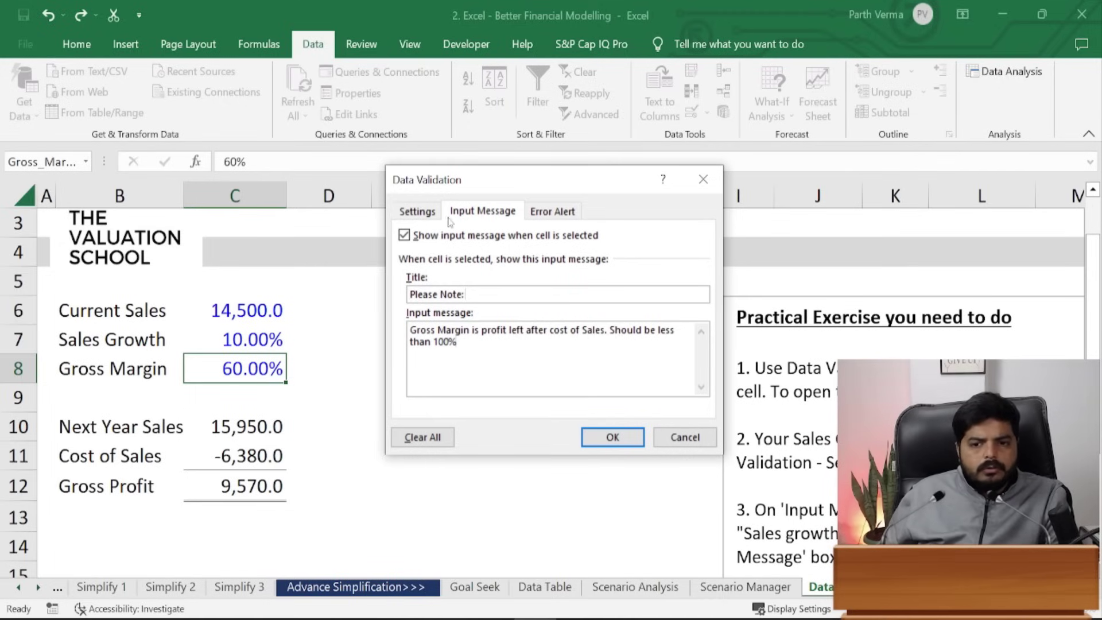
click(428, 212)
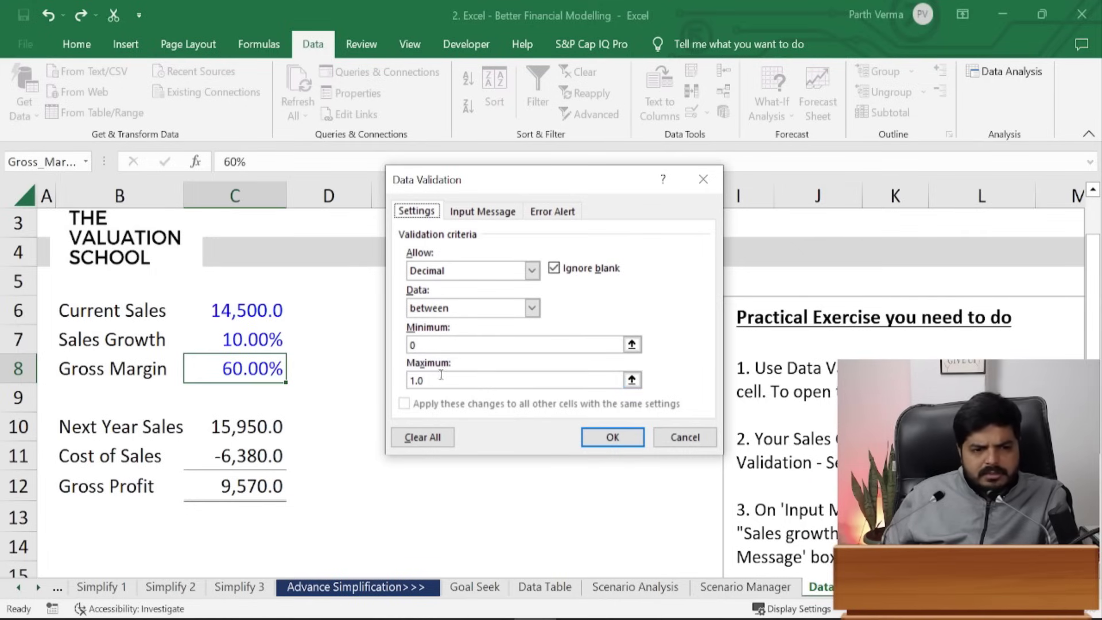
click(467, 216)
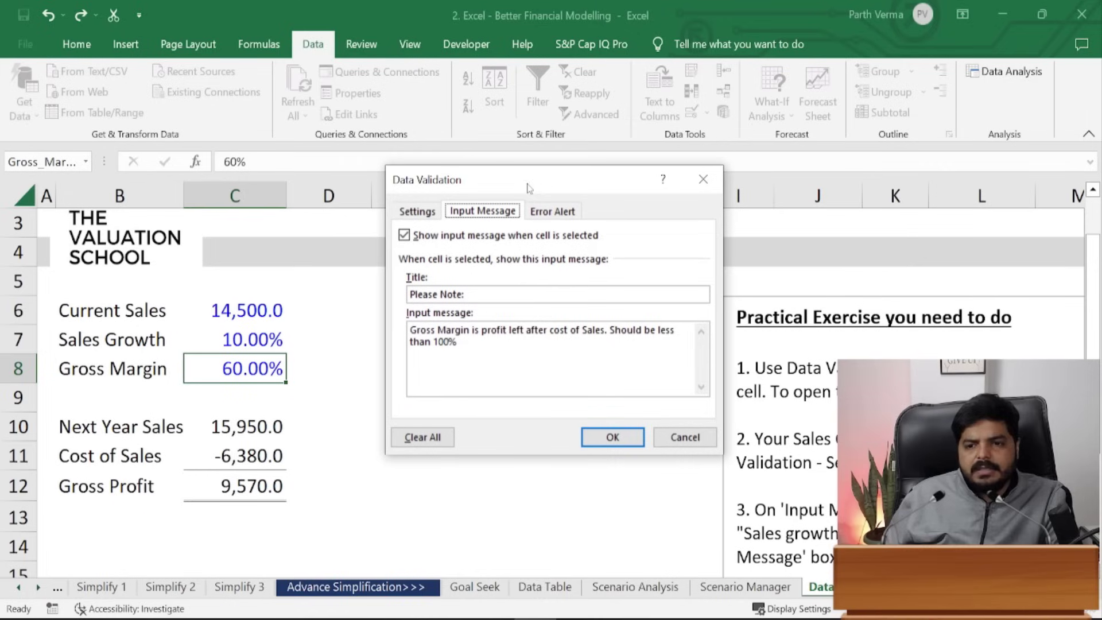
- Set the error alert style to Warning with the title 'Warning'
click(554, 214)
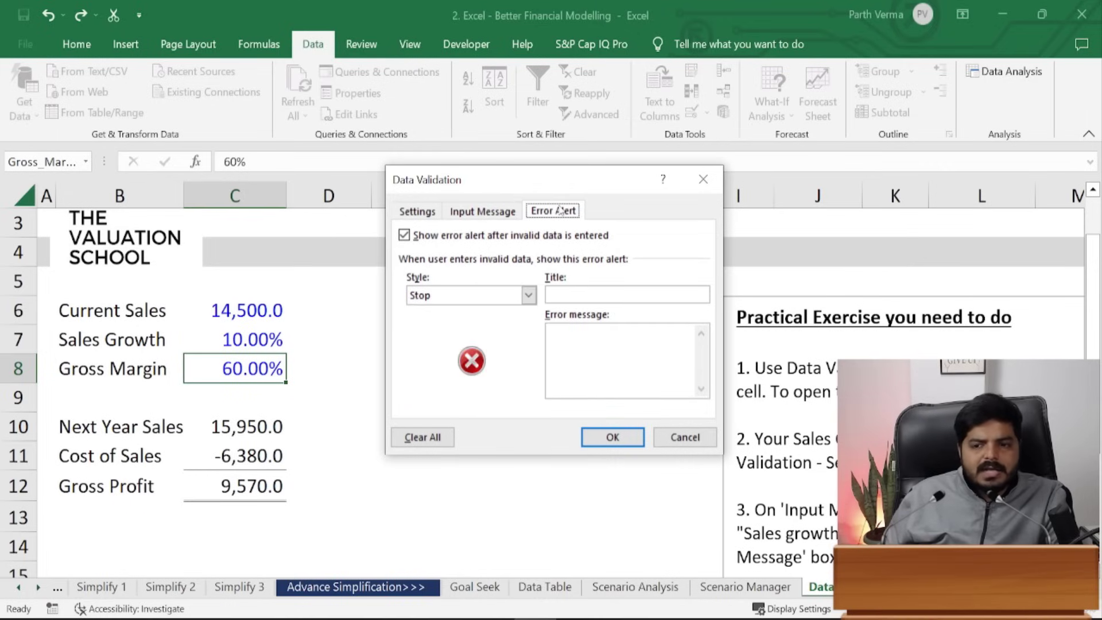
click(528, 295)
click(475, 323)
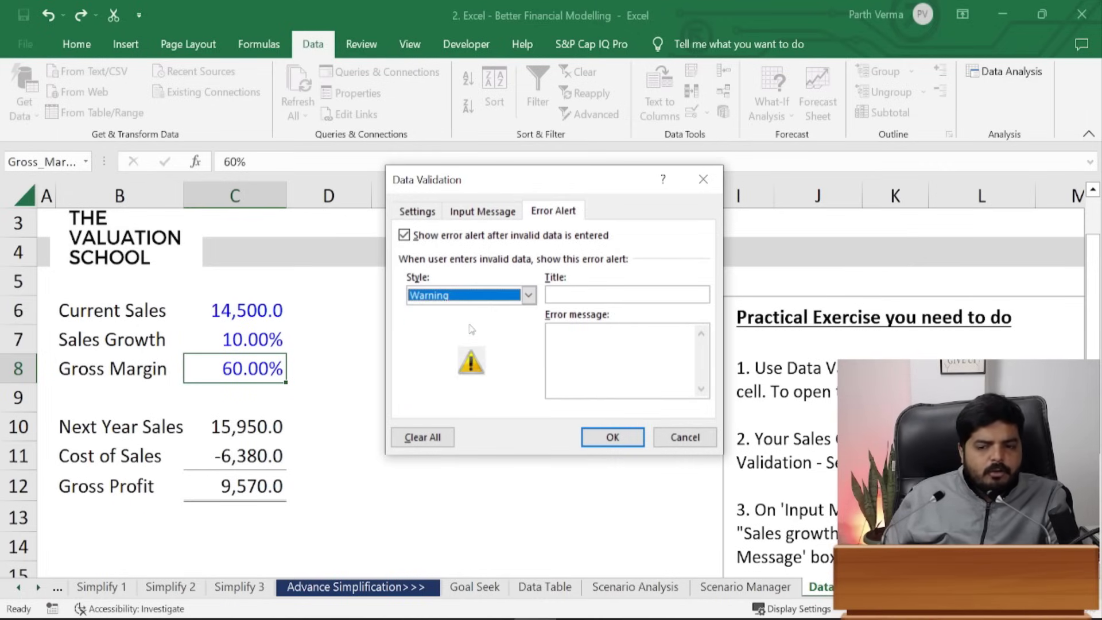
click(596, 293)
text(Warning)
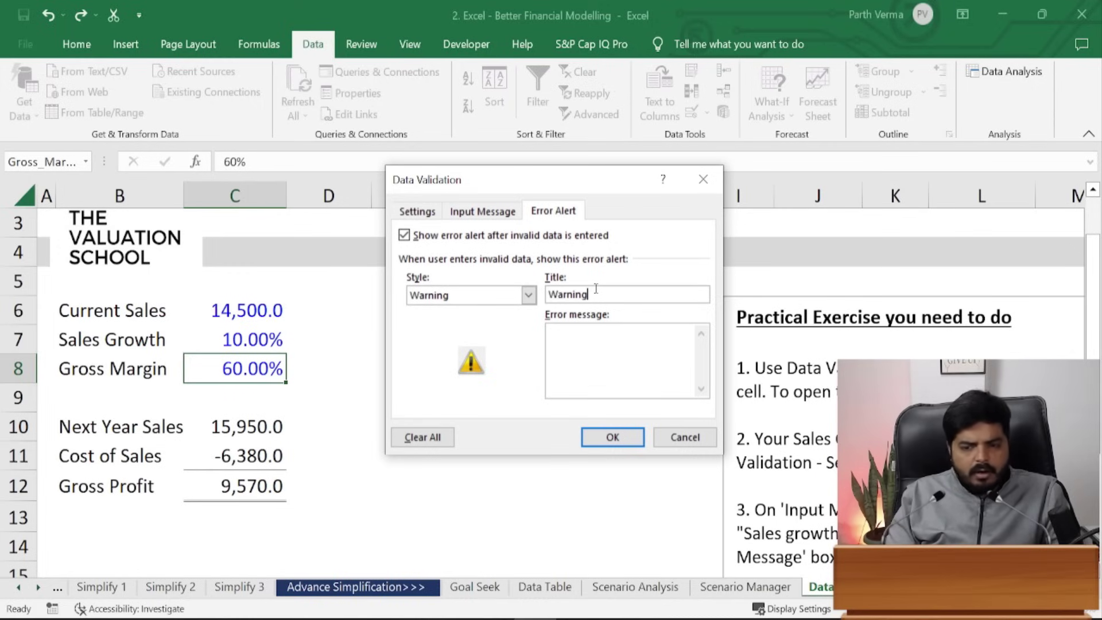
- Enter the error message about incorrect gross margin under 100%, please recheck, and apply the validation
key(Tab)
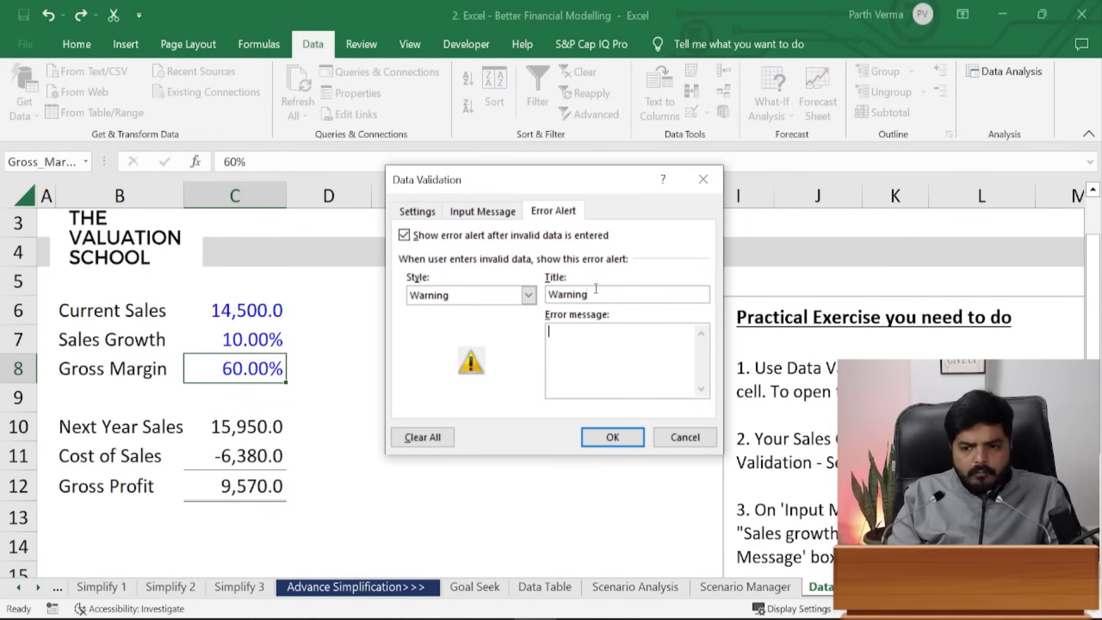
text(You hab)
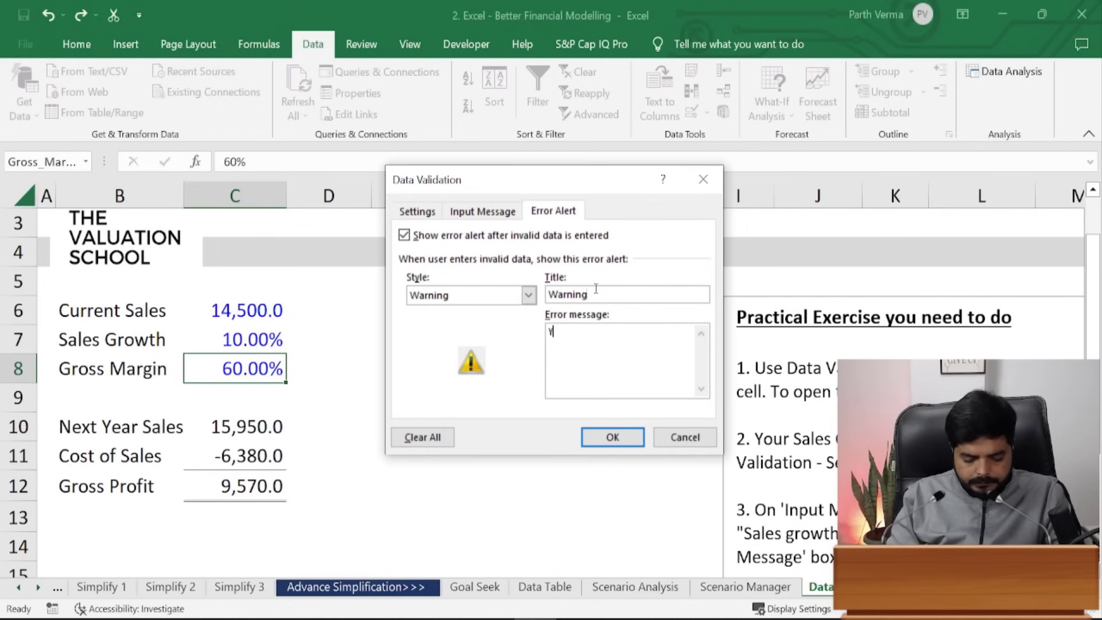
key(BackSpace)
key(BackSpace)
text(va)
key(BackSpace)
key(BackSpace)
text(ave input inc)
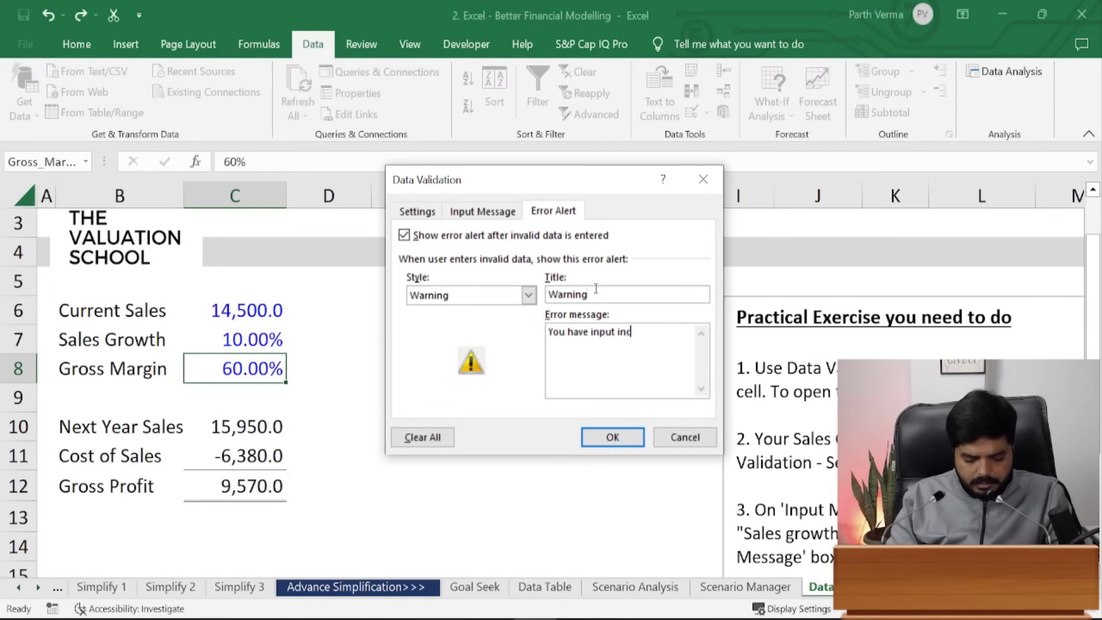
text(orrect gr)
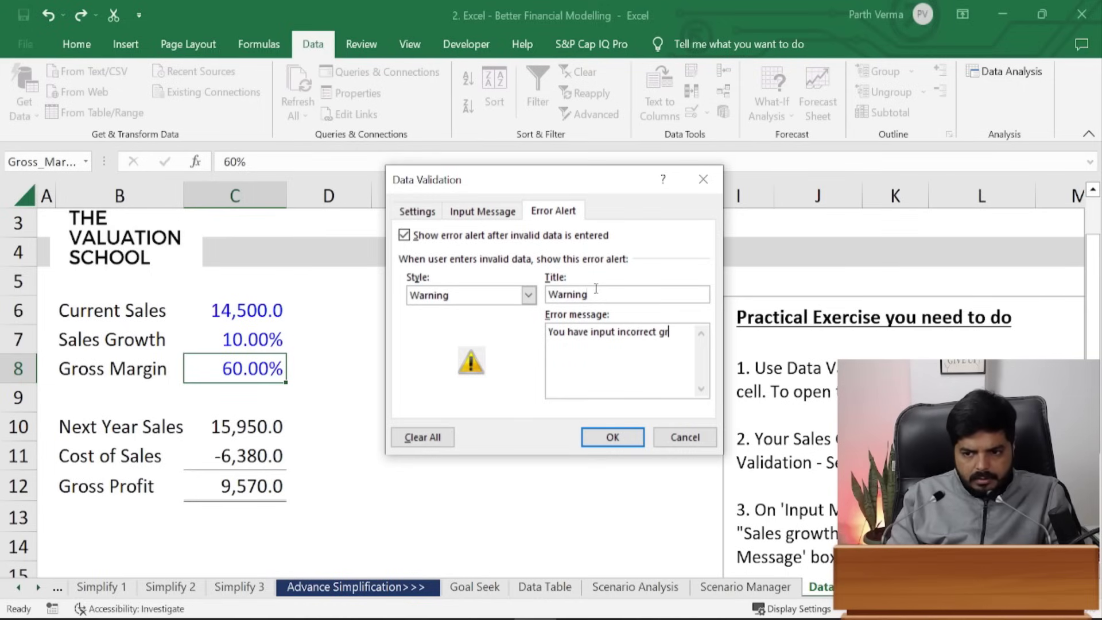
text(oss margin. It should be)
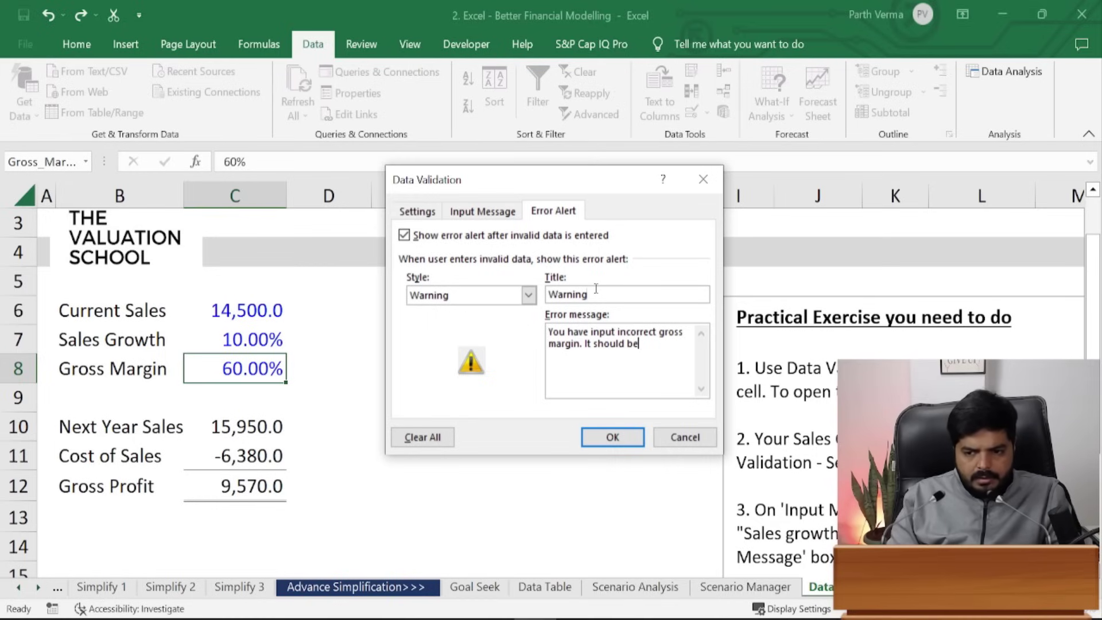
text(less than 100%)
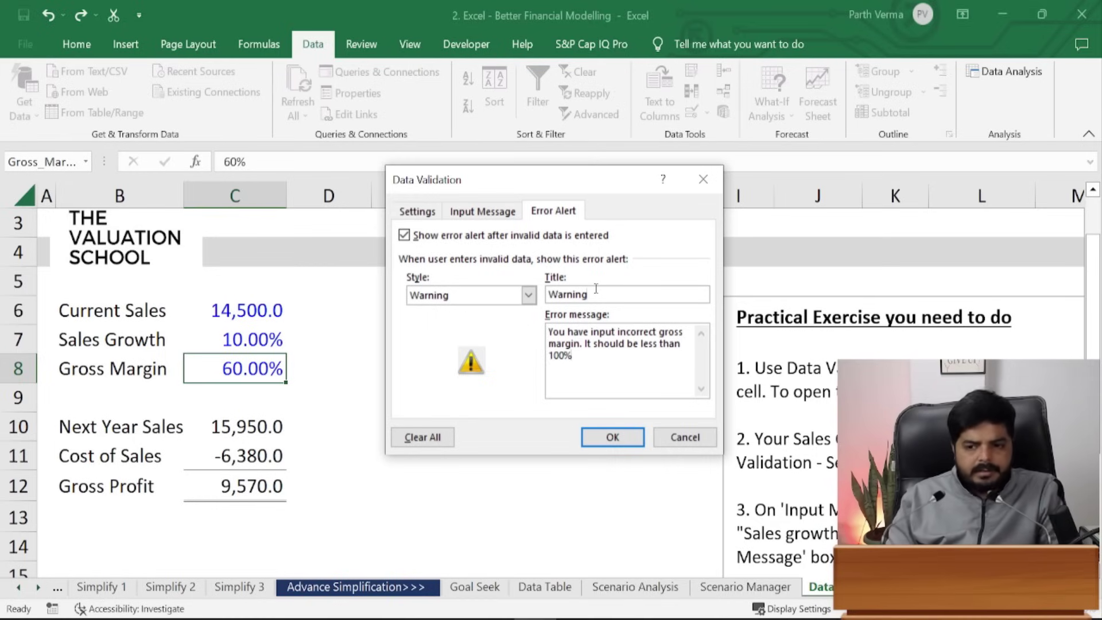
text(. Please reched)
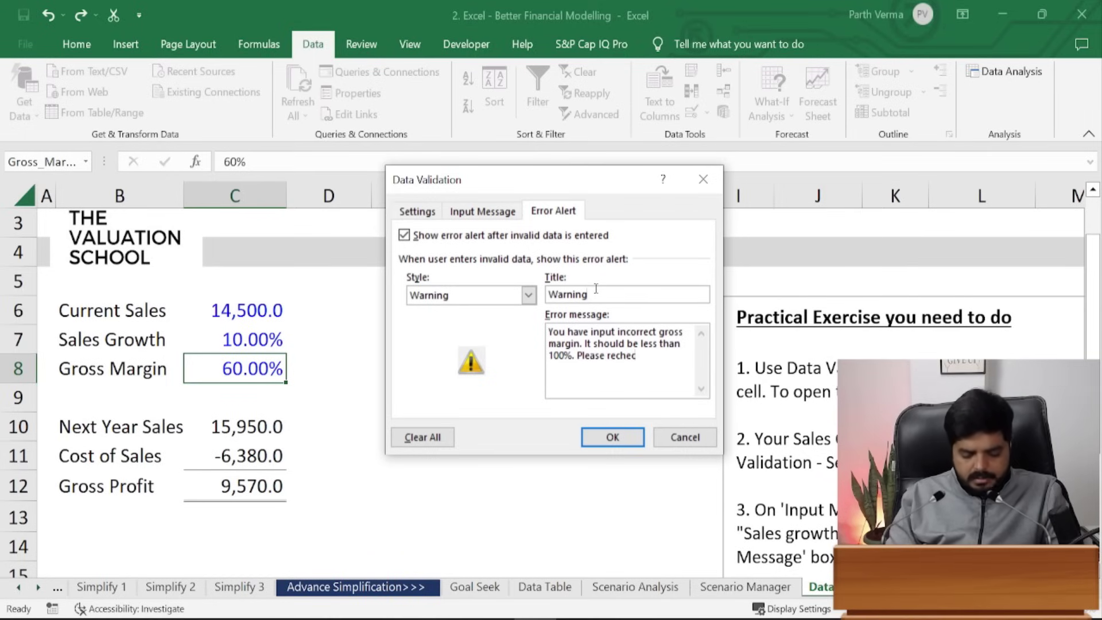
text(k/)
key(BackSpace)
text(.)
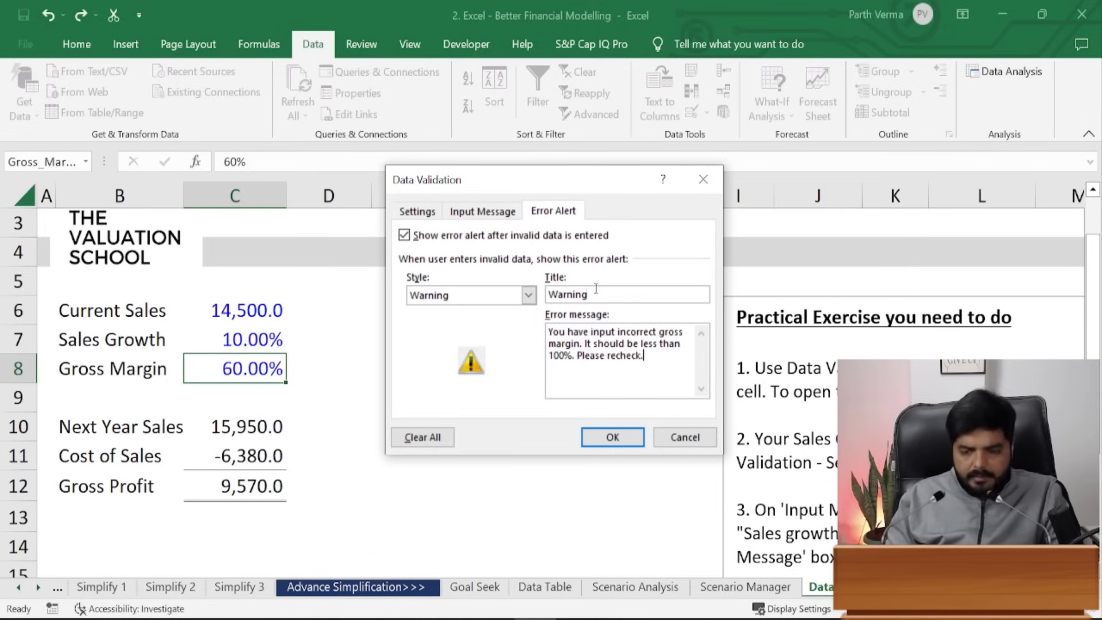
click(632, 444)
click(640, 430)
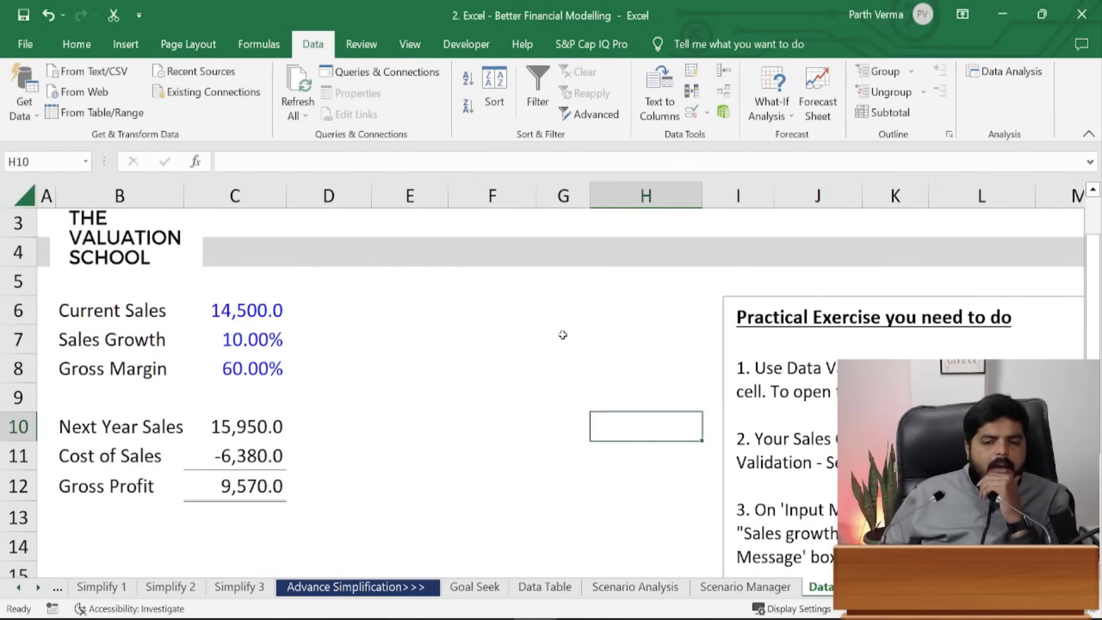
click(255, 377)
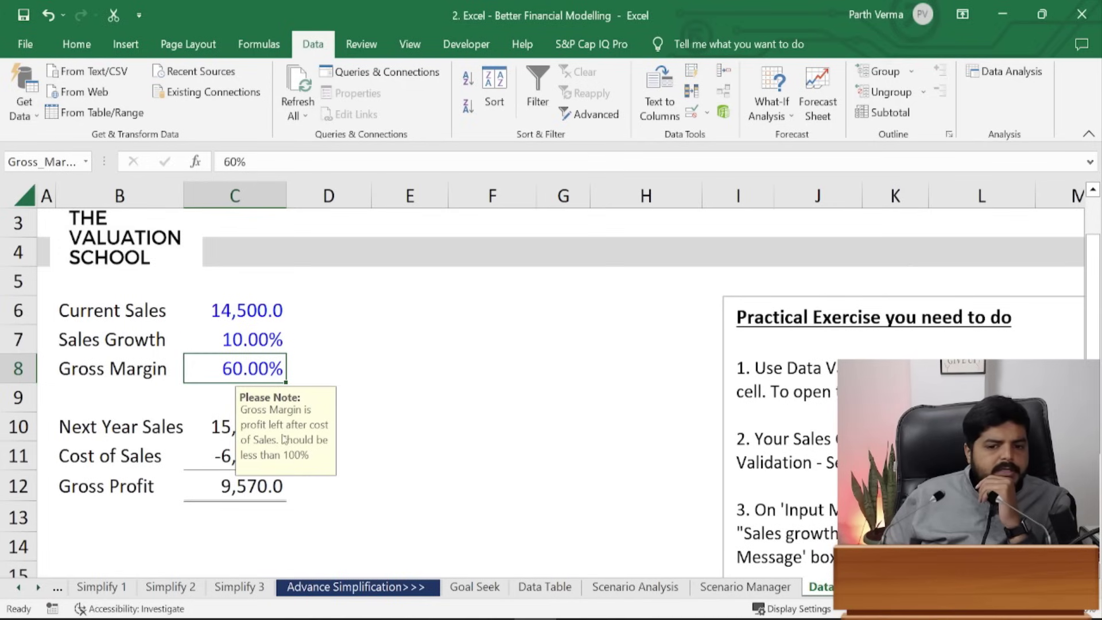
click(344, 338)
click(236, 376)
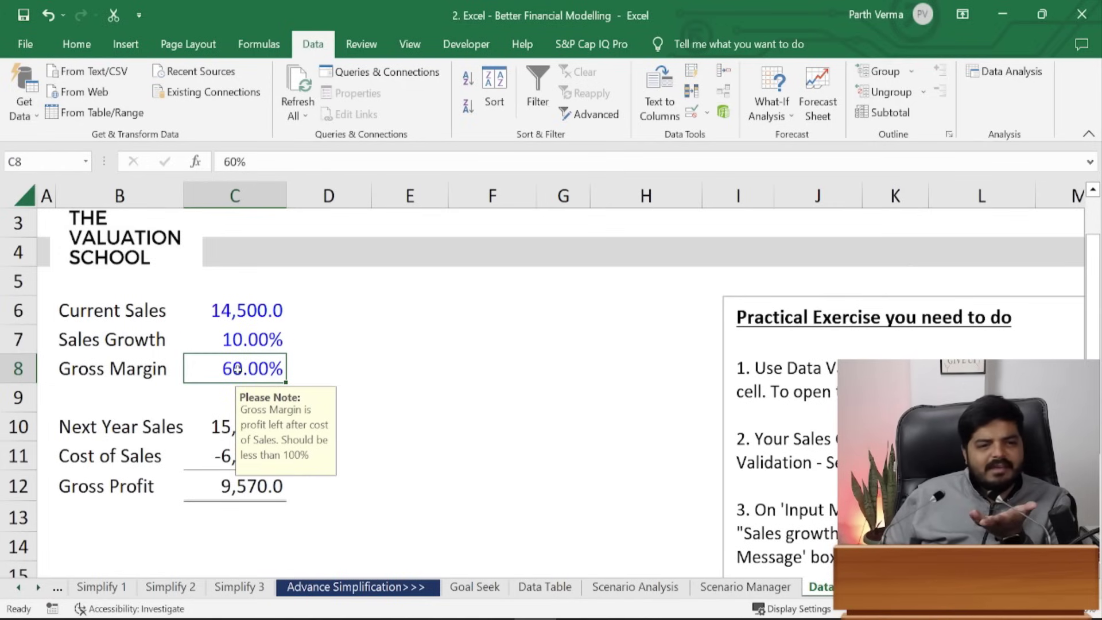
right_click(254, 313)
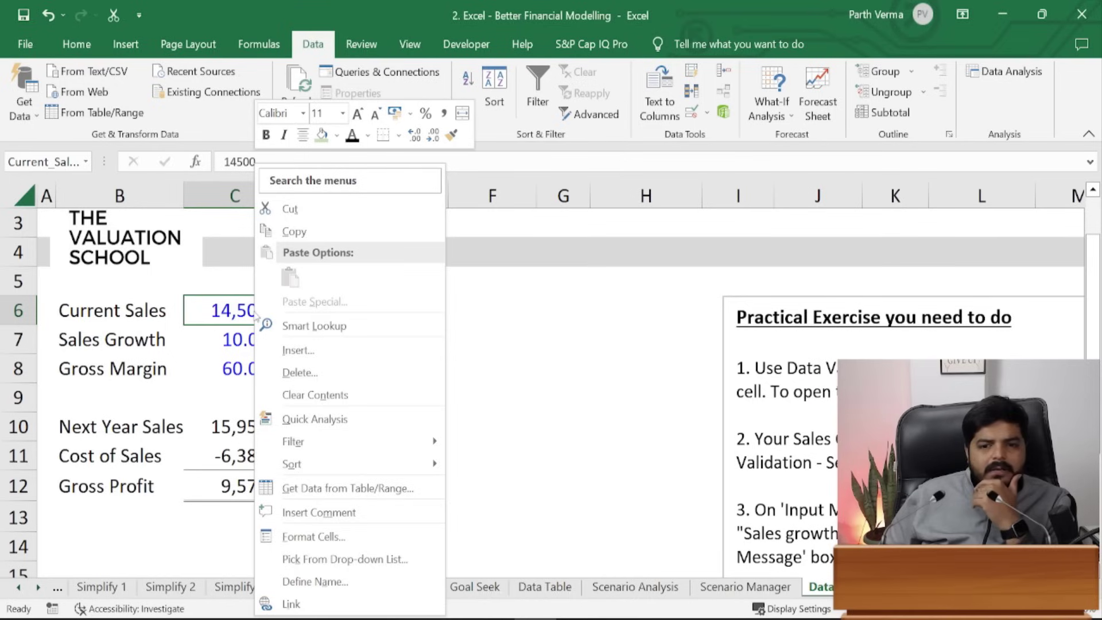
click(319, 512)
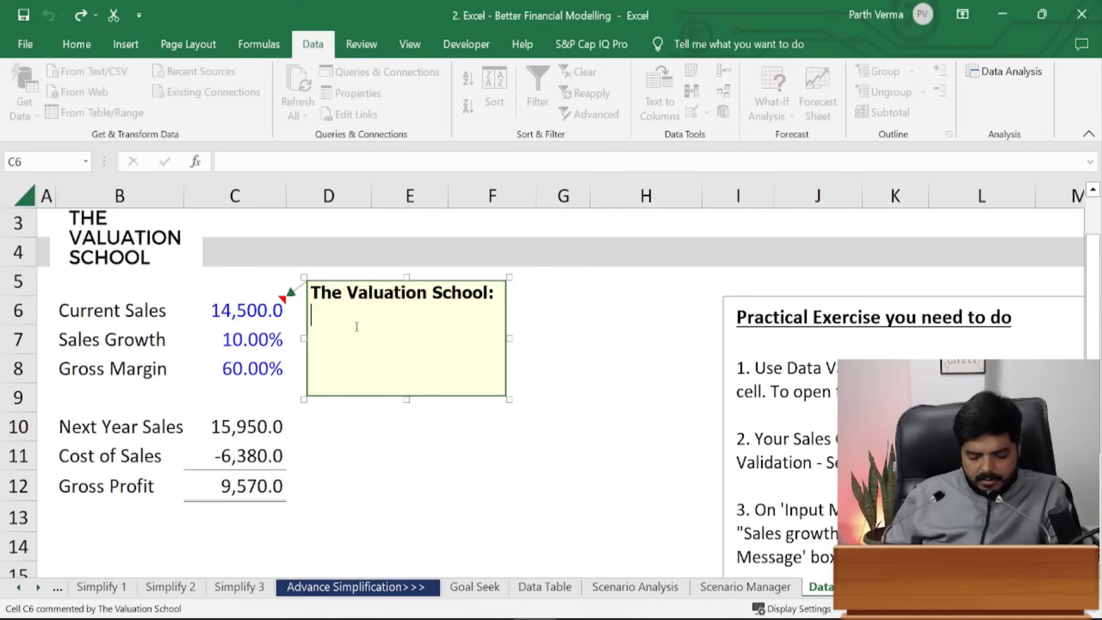
text(dfdfkjgdjkgdfjgdf)
key(Return)
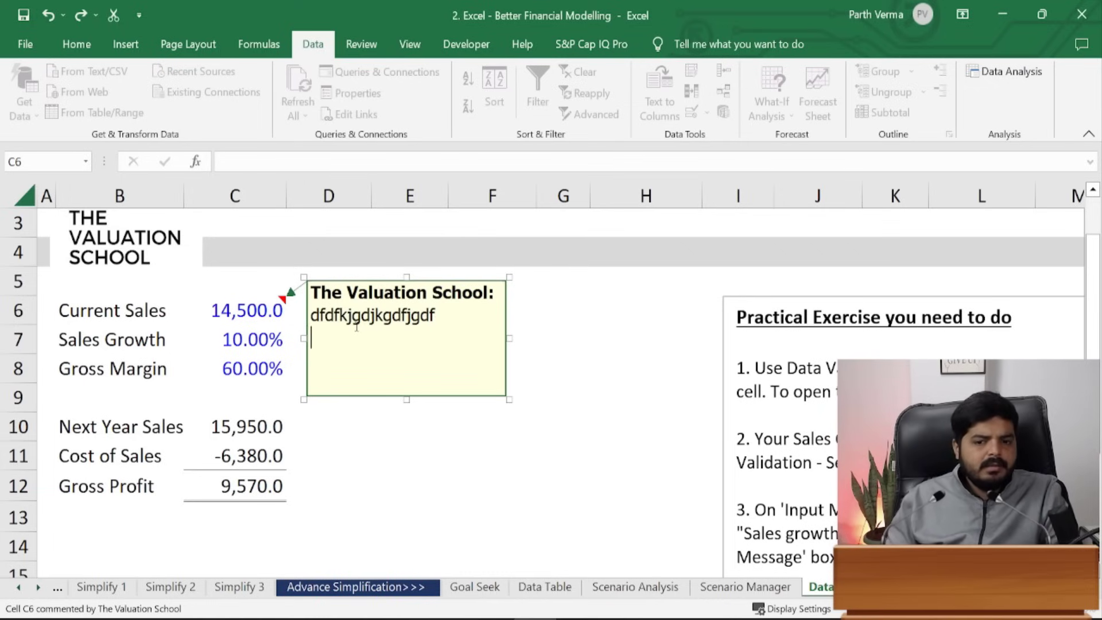
click(649, 374)
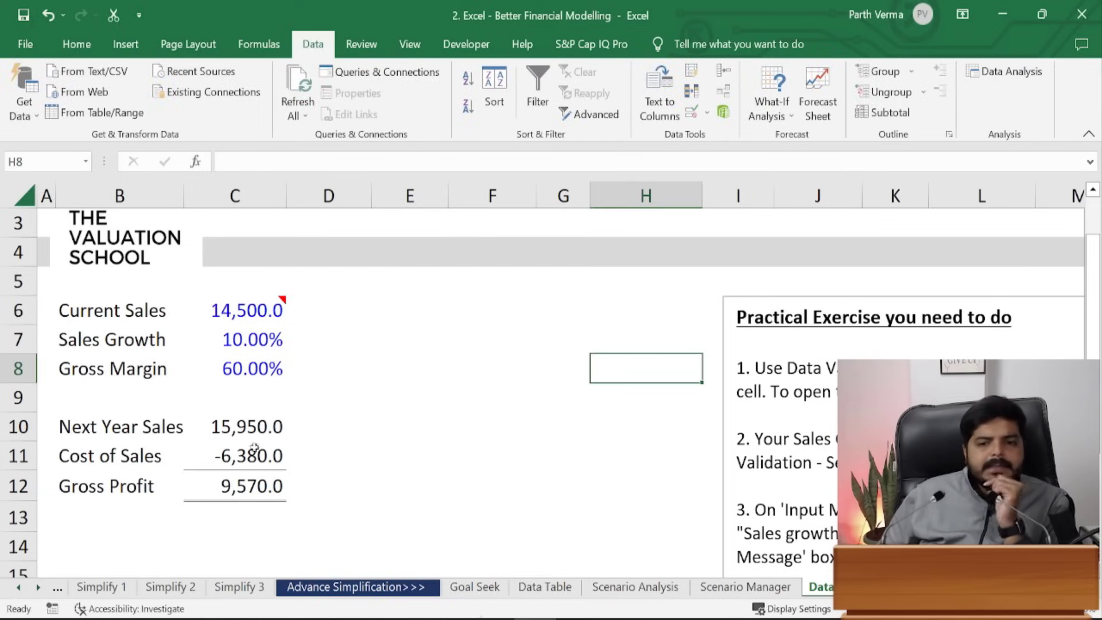
mouse_move(274, 305)
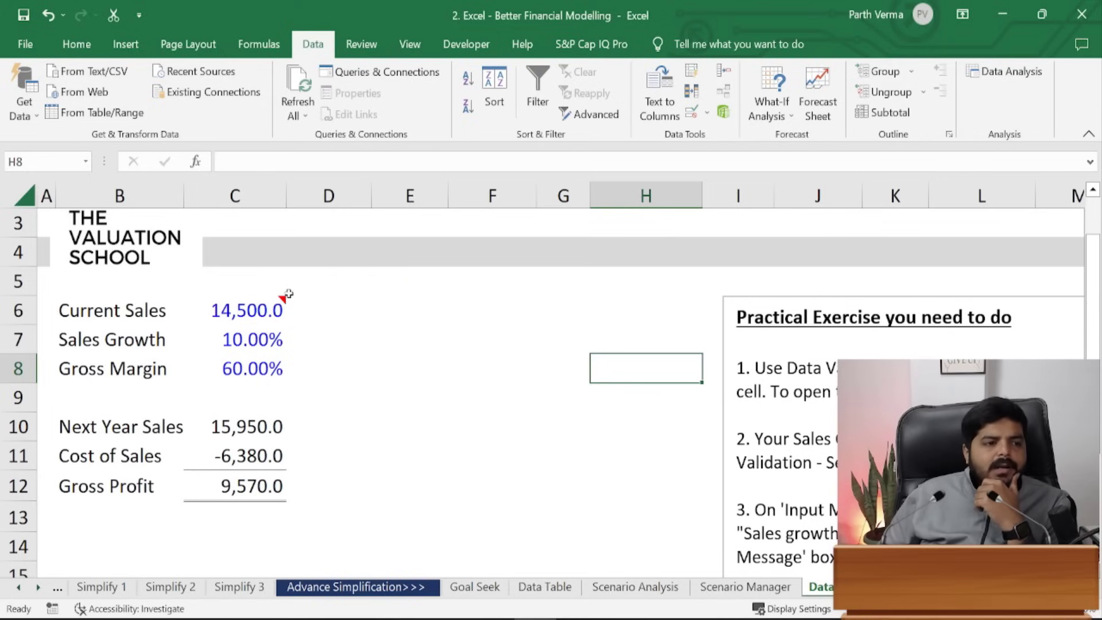
drag(130, 310, 275, 479)
key(ctrl+p)
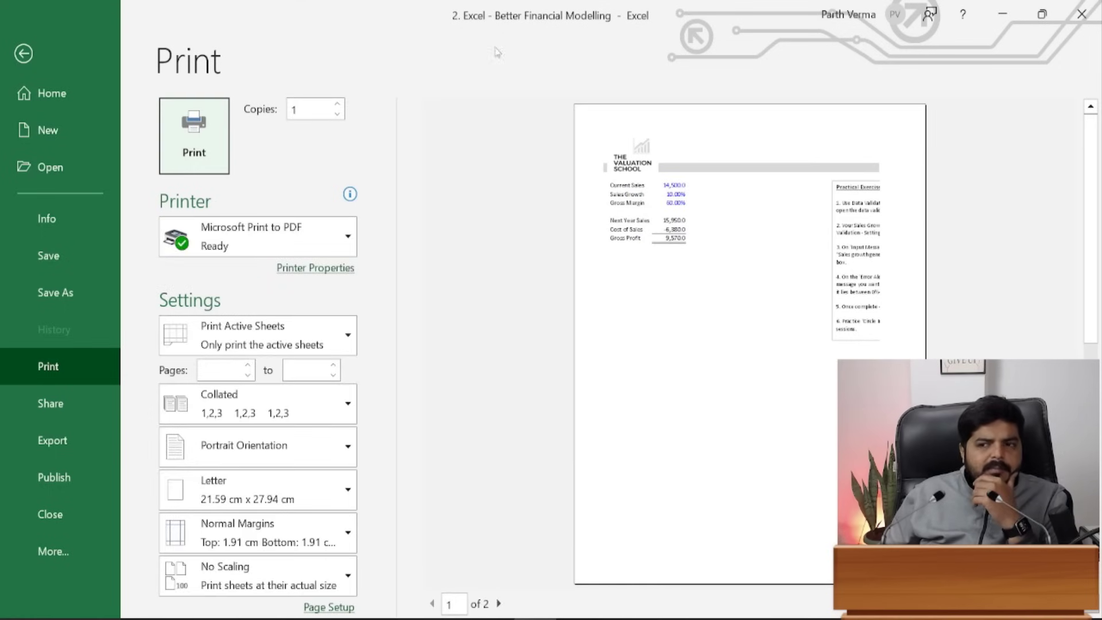
click(18, 54)
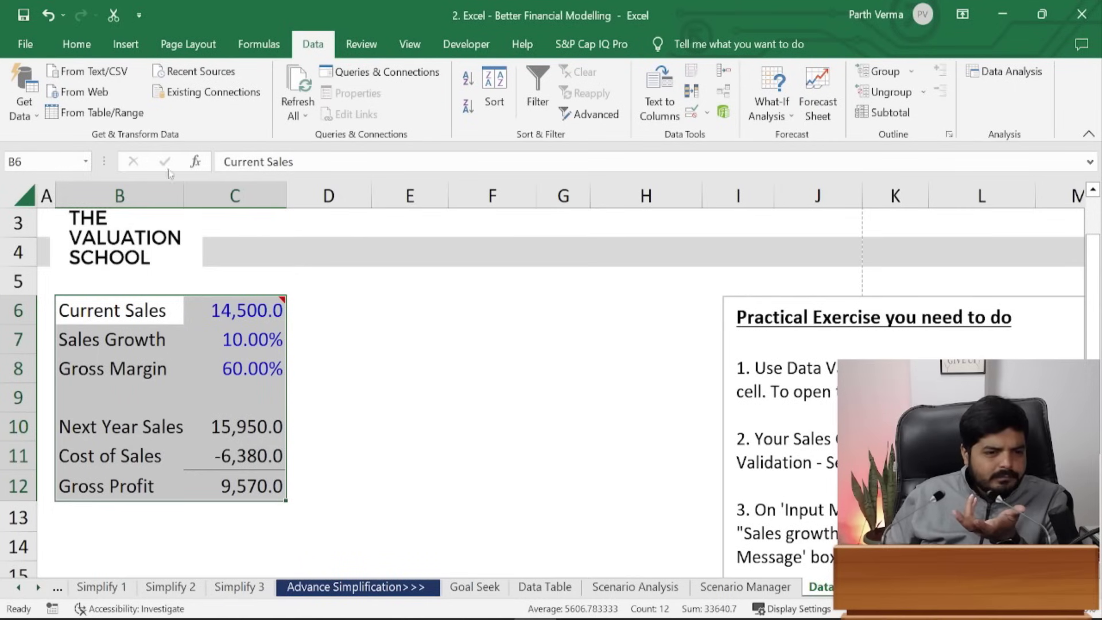
click(357, 344)
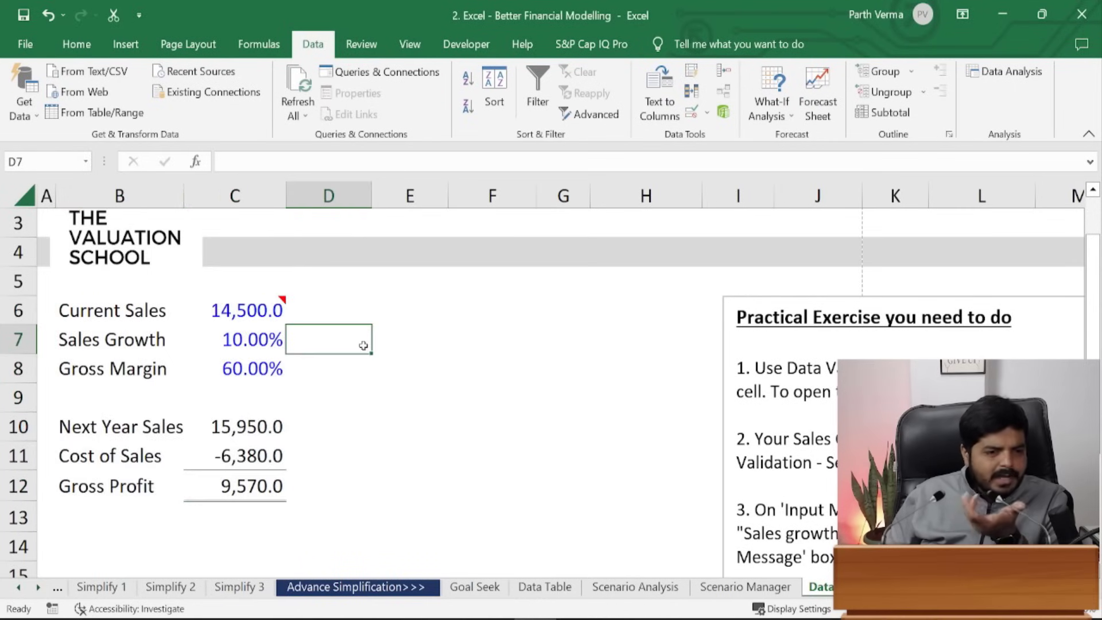
right_click(252, 300)
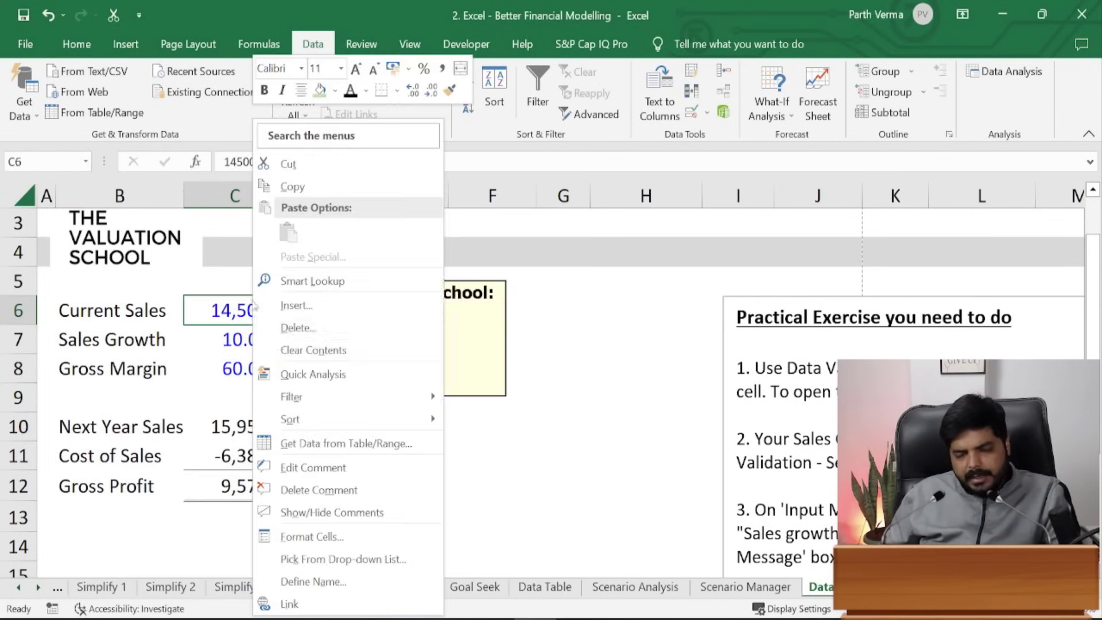
click(339, 489)
click(418, 394)
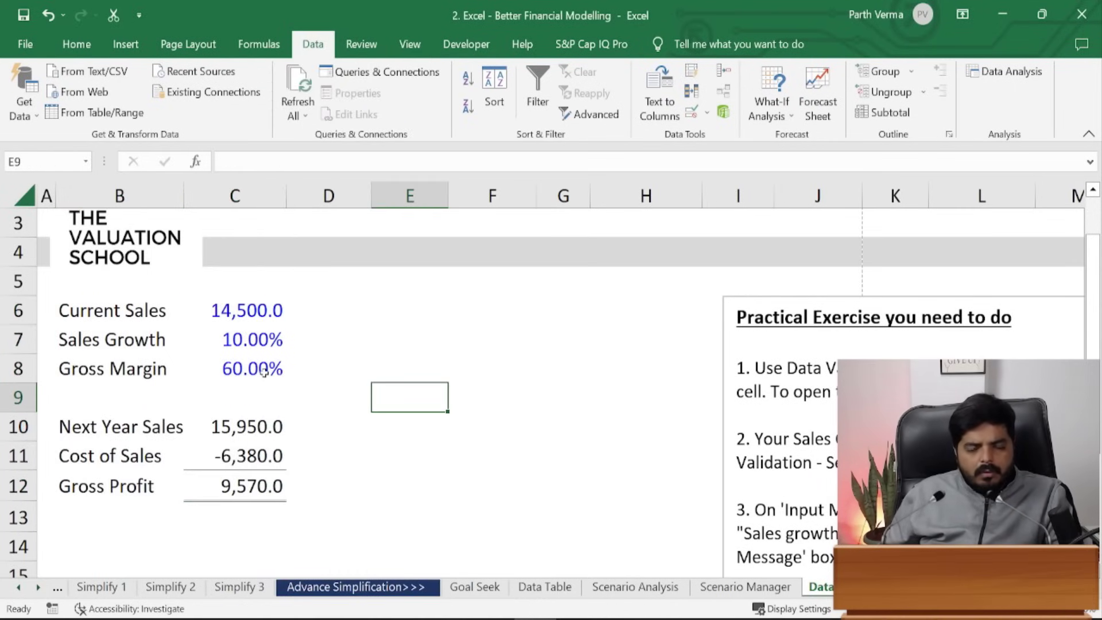
click(269, 310)
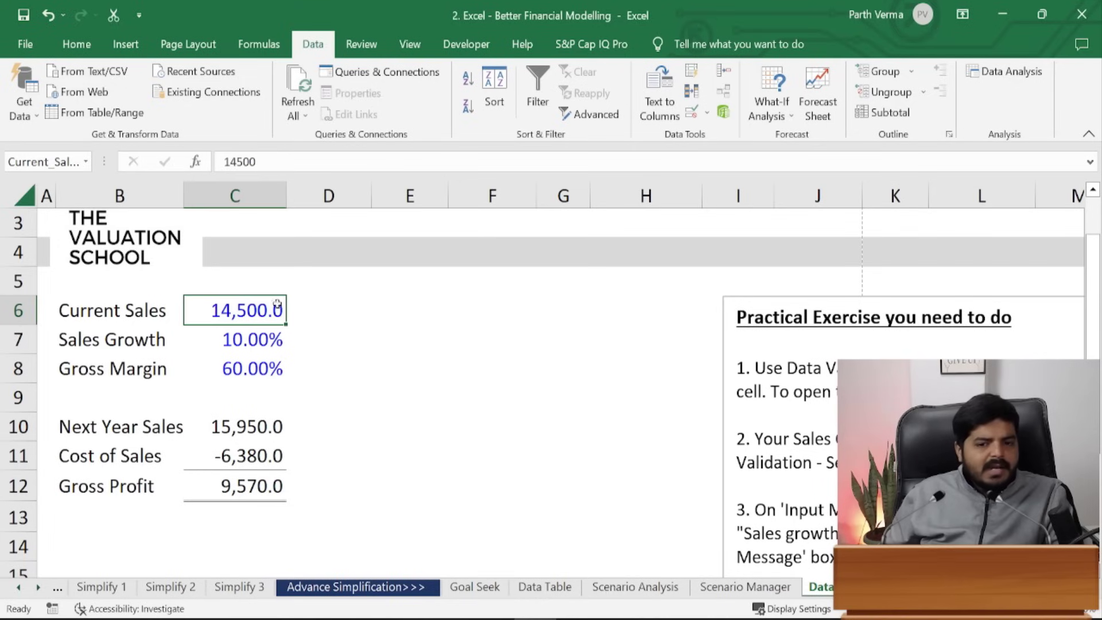
click(266, 371)
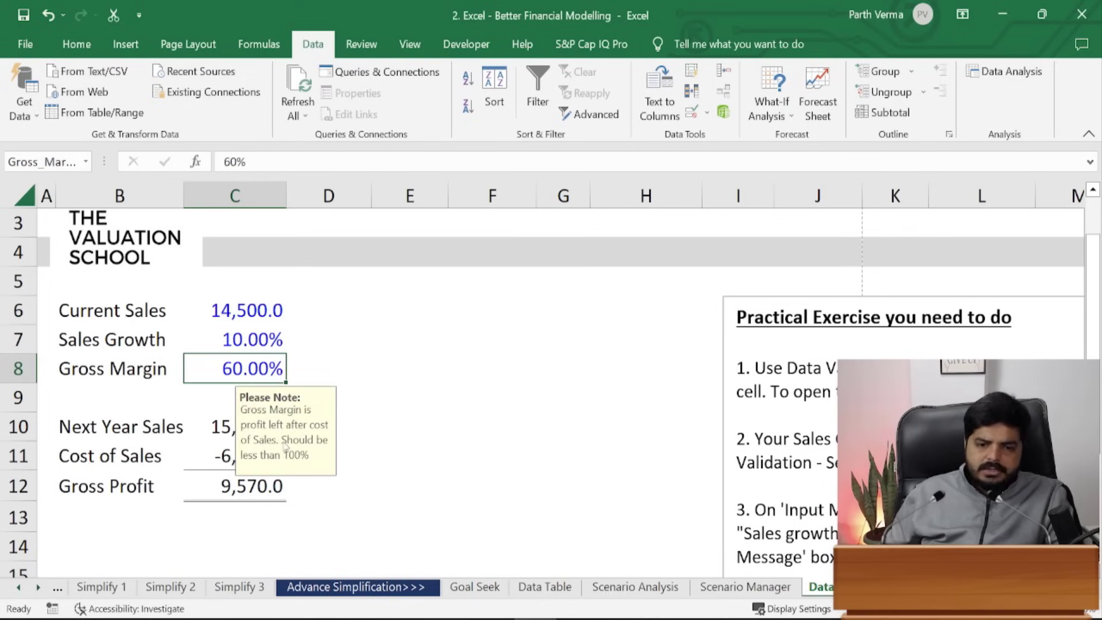
- Enter 120 in Gross Margin C8 and accept it despite the warning
click(449, 287)
click(262, 367)
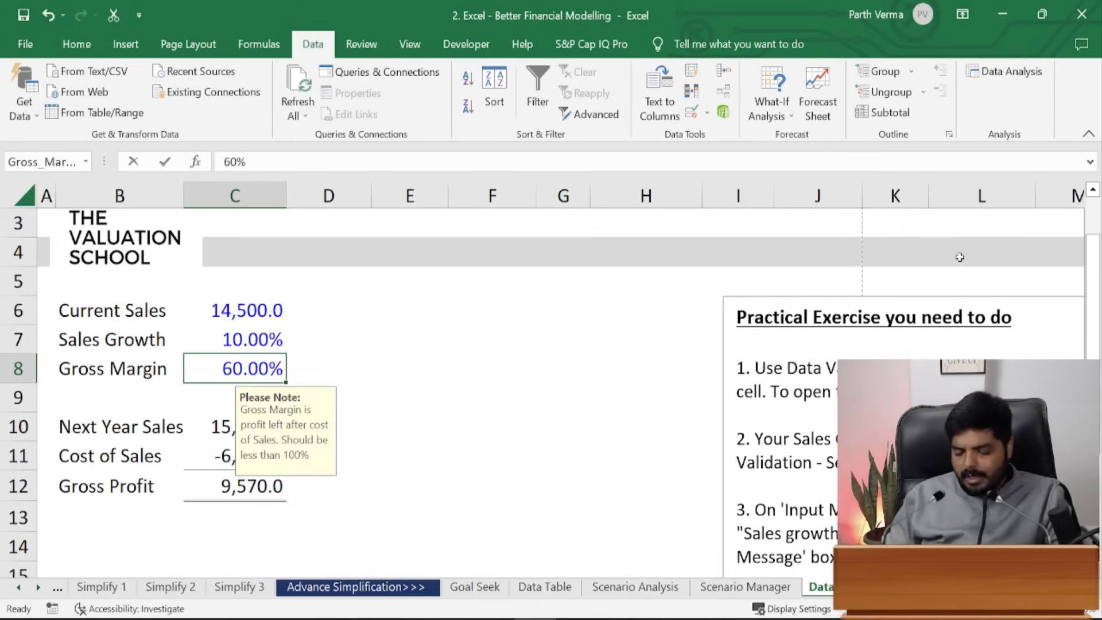
text(120)
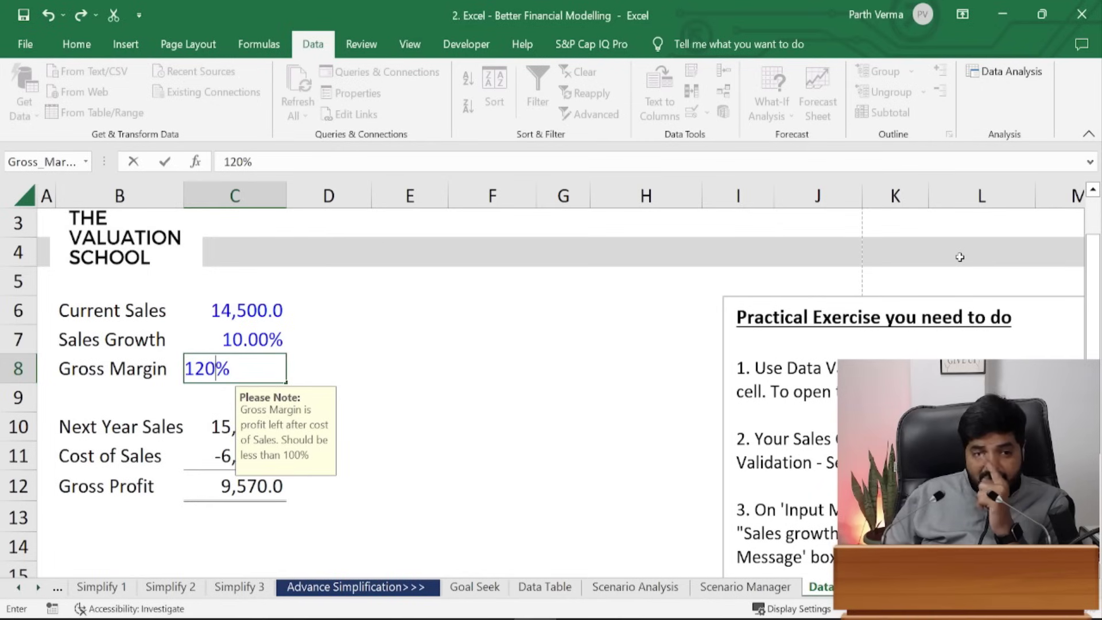
key(Return)
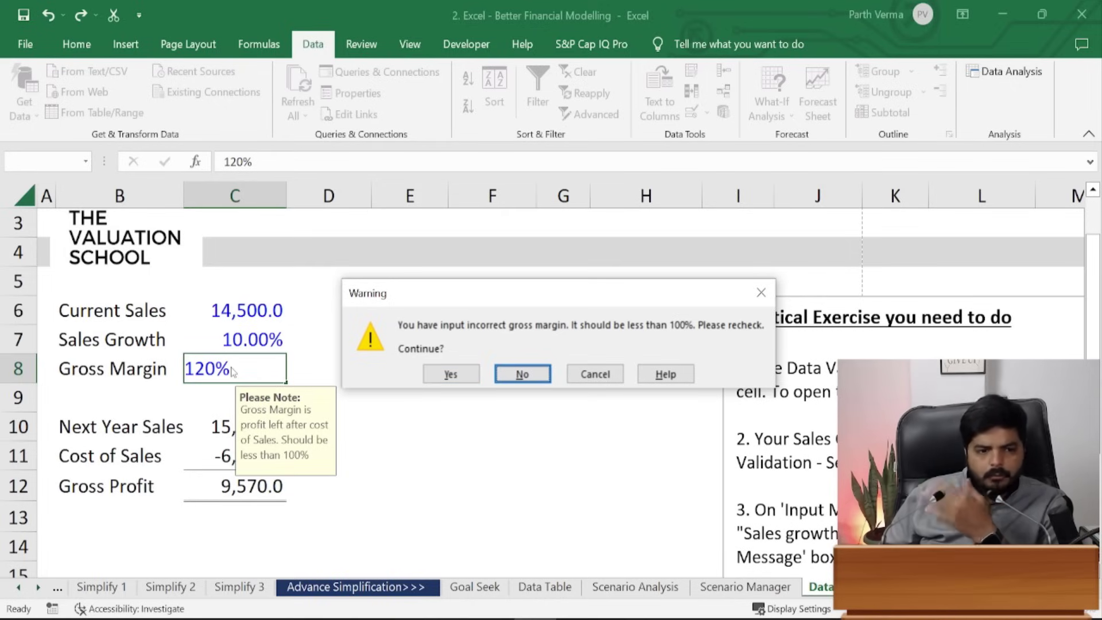
click(444, 379)
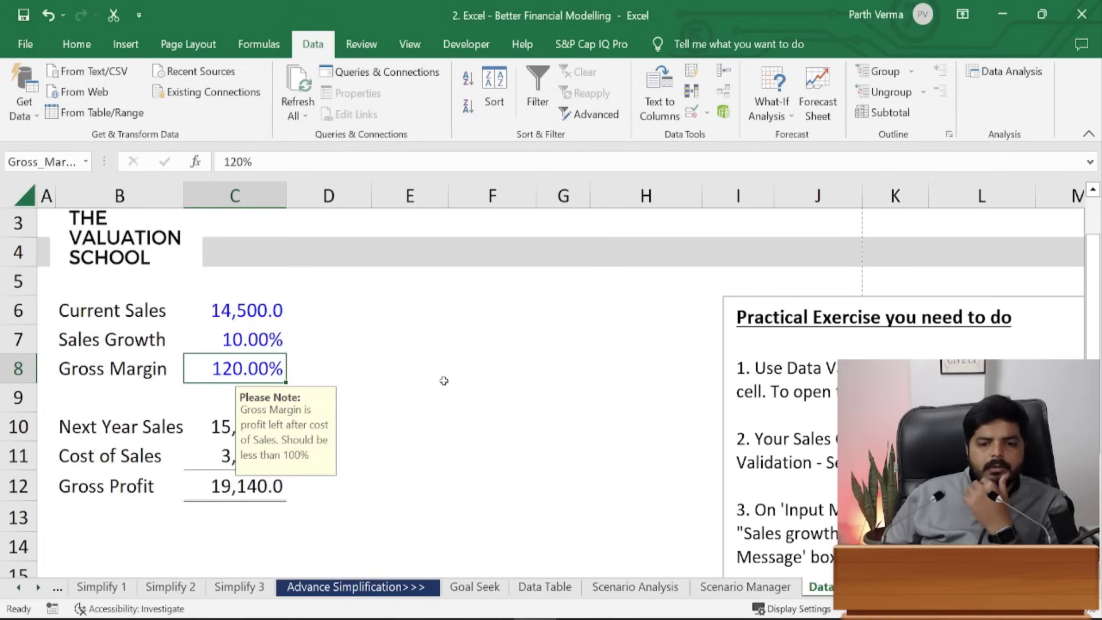
click(444, 381)
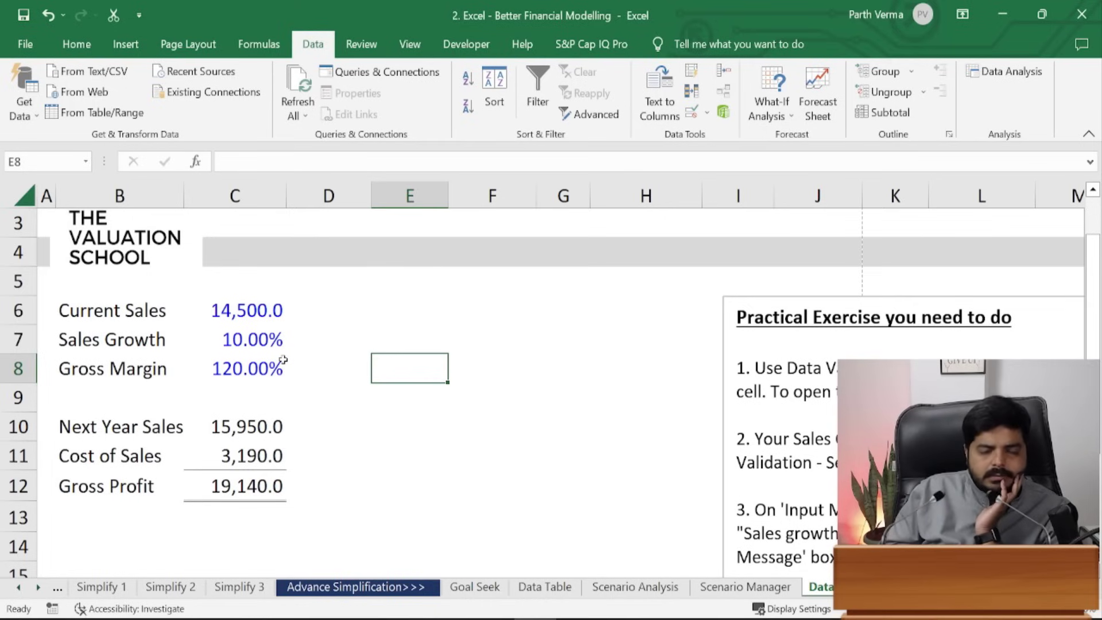
- Open and close the Data Validation settings, then reselect C8
key(alt+a)
key(v)
key(v)
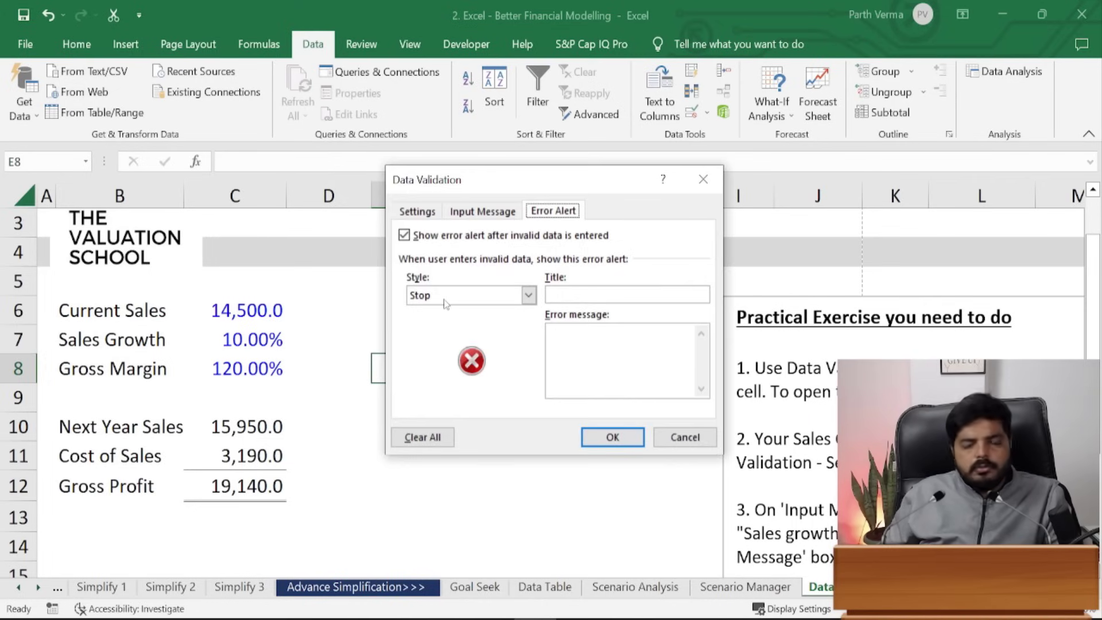
key(Escape)
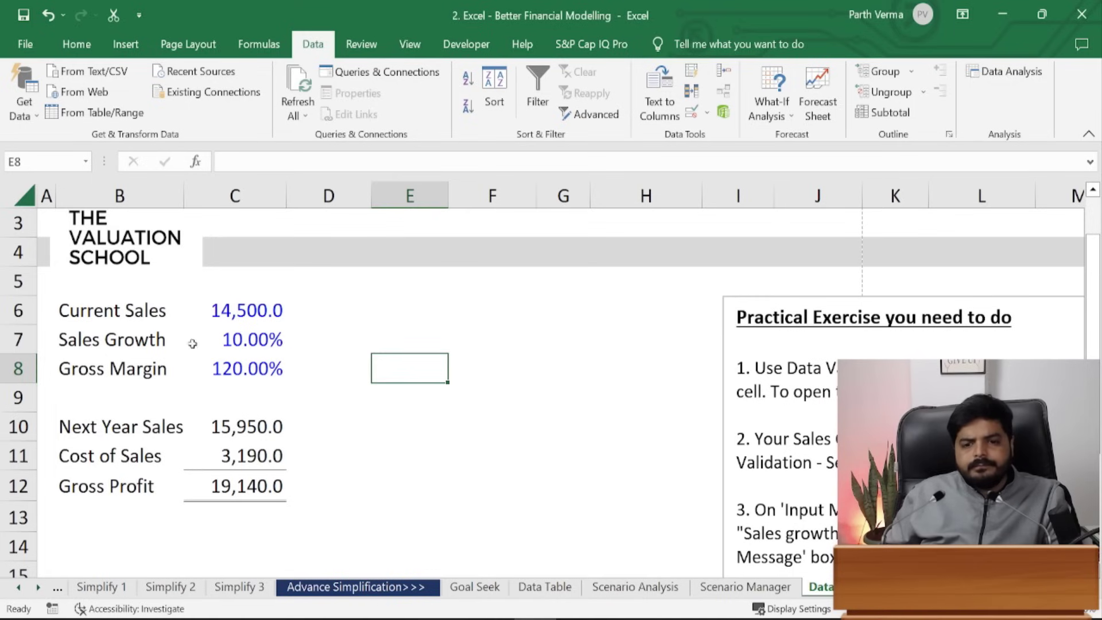
click(235, 361)
text(80%)
key(ctrl+Return)
key(F2)
key(Left)
key(BackSpace)
key(BackSpace)
text(110)
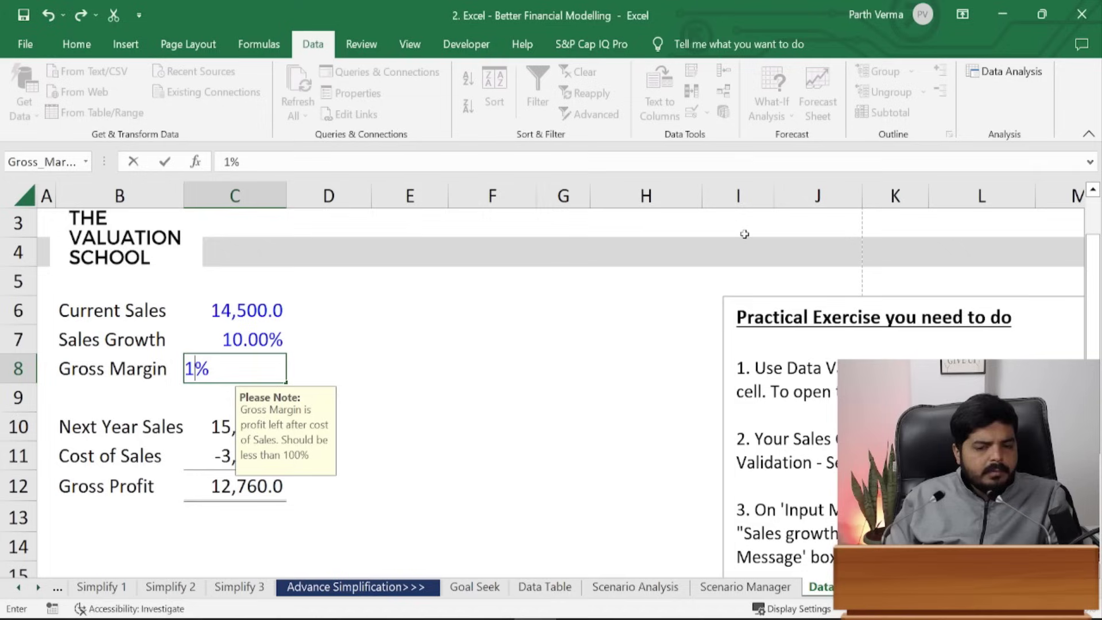
key(ctrl+Return)
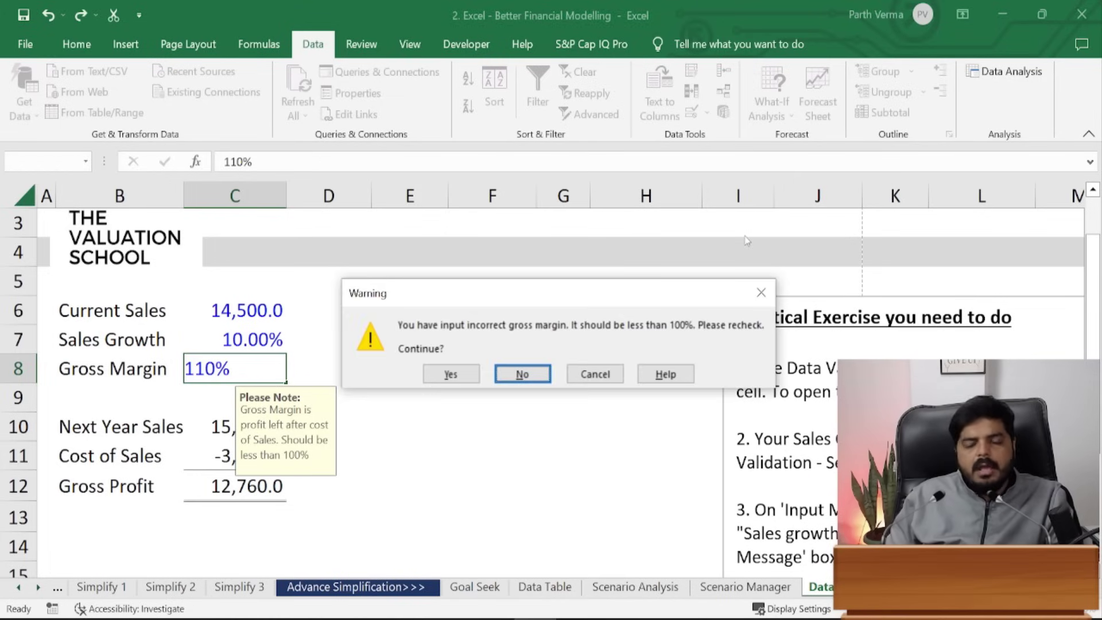
click(520, 374)
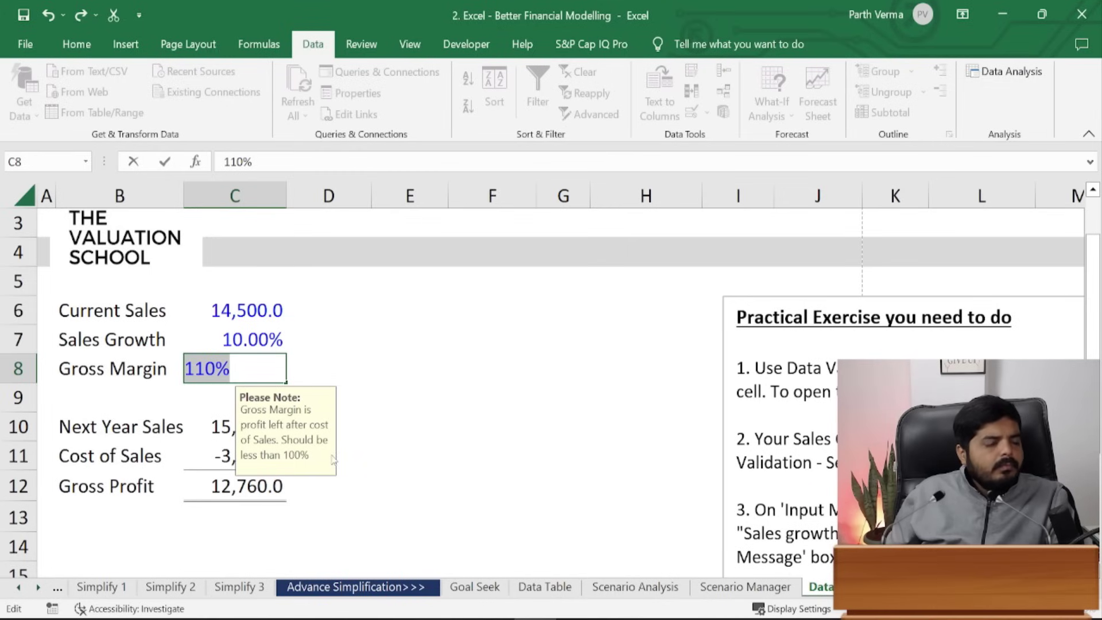
click(284, 364)
double_click(284, 364)
key(BackSpace)
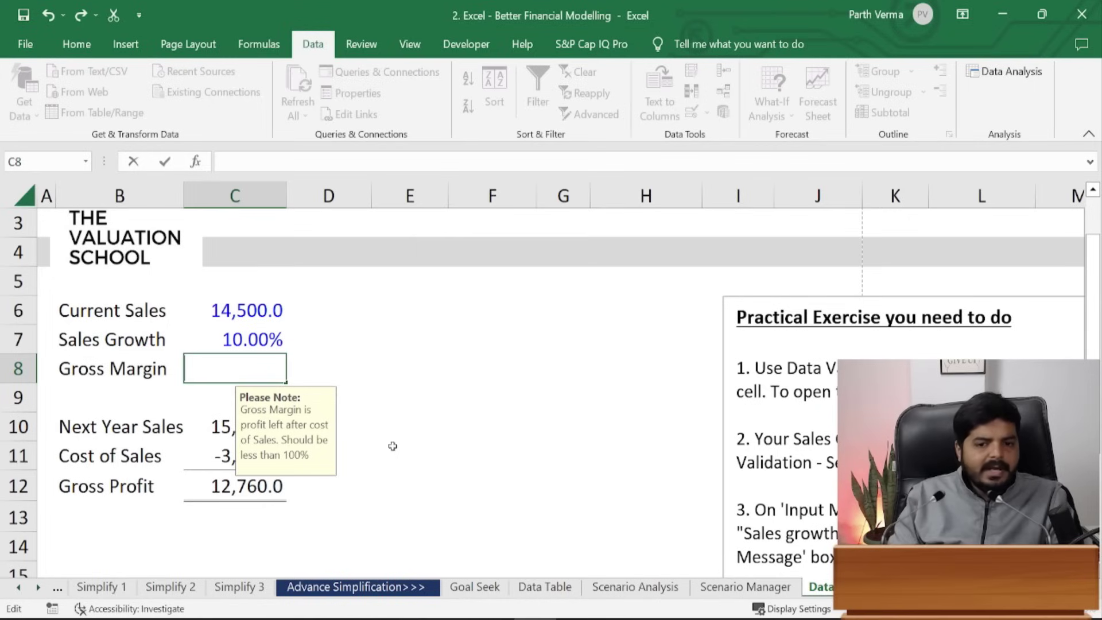
text(120)
key(Return)
key(Left)
key(Return)
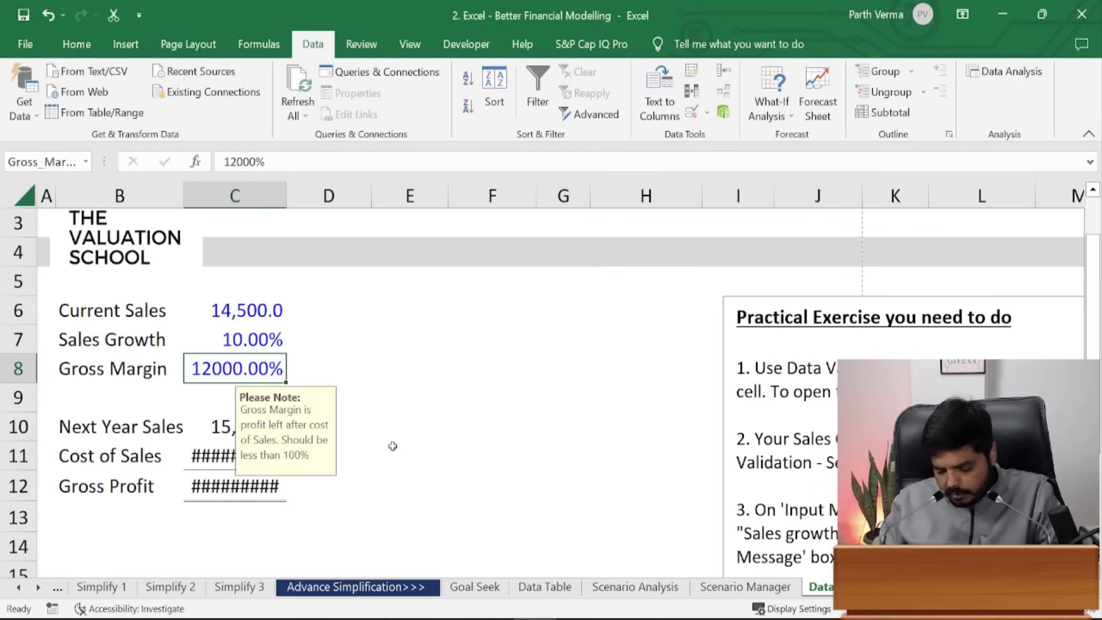
text(120%)
key(Return)
key(Left)
key(Return)
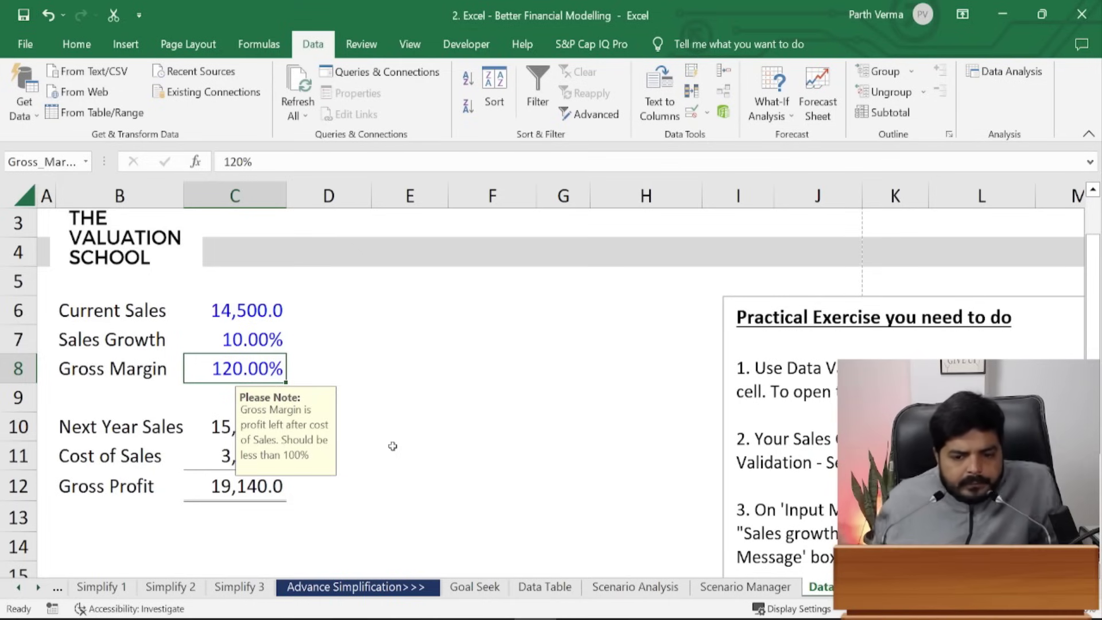
click(521, 346)
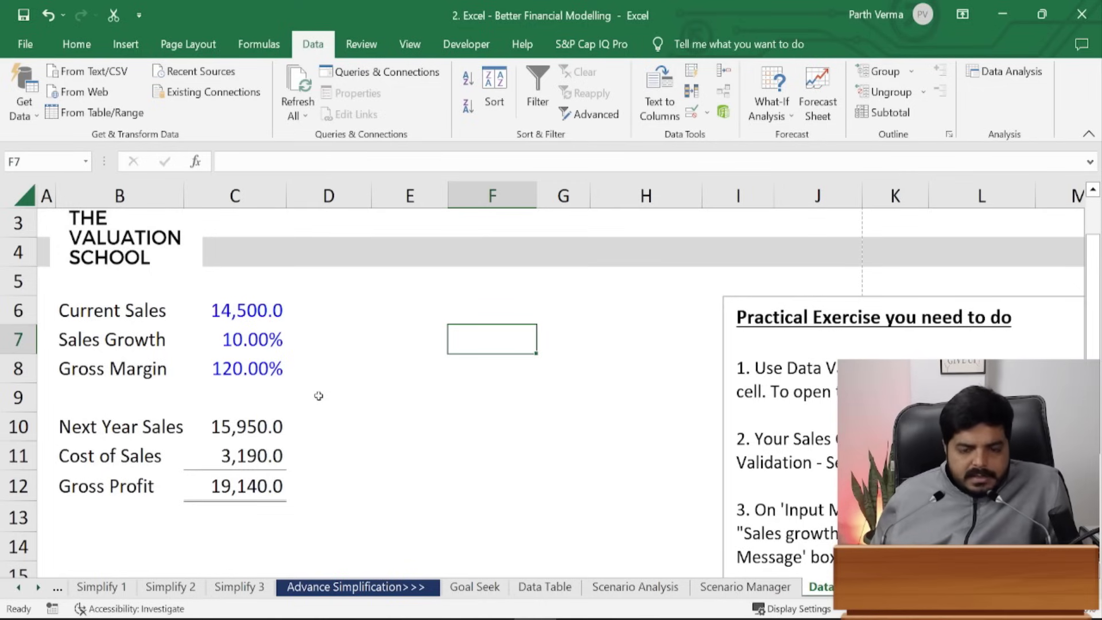
- Use Circle Invalid Data so the 120.00% Gross Margin in C8 is ringed in red
click(705, 113)
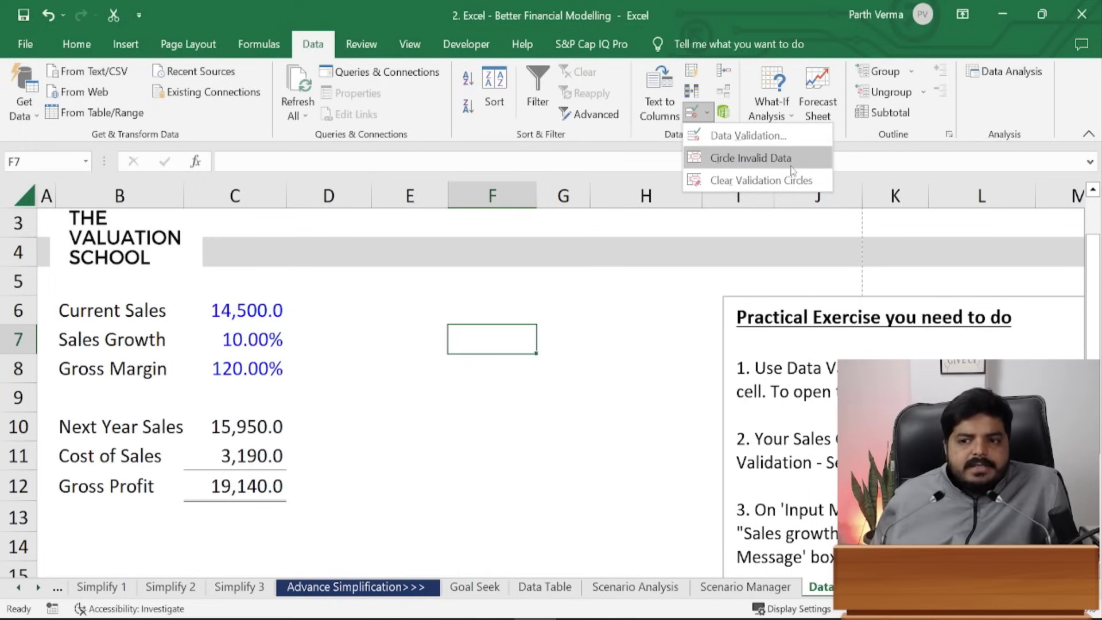
click(751, 158)
click(522, 496)
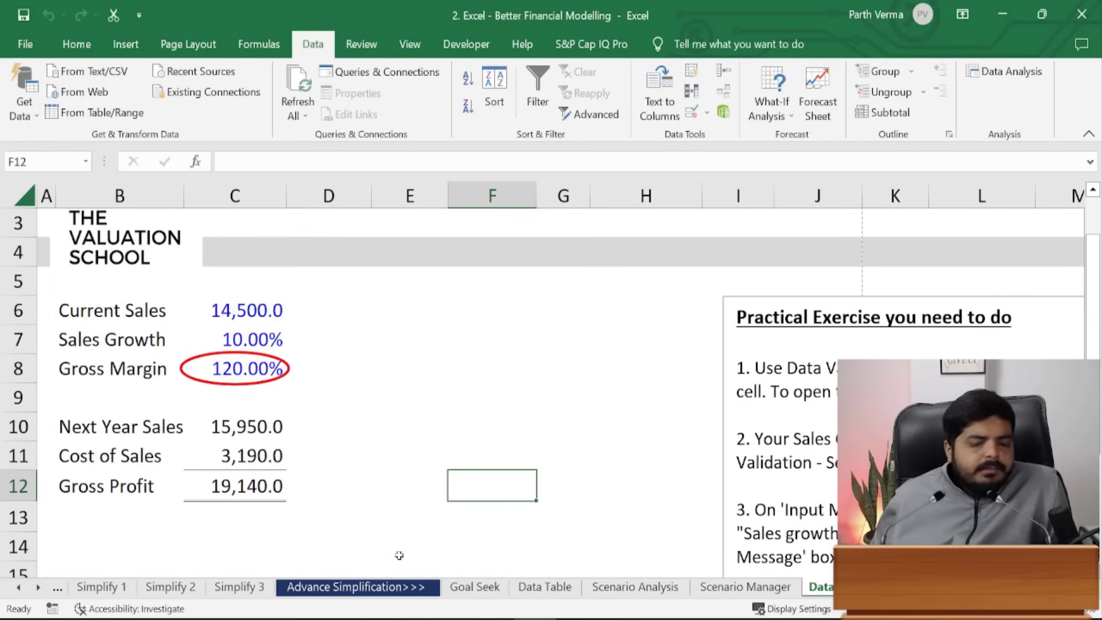
click(237, 369)
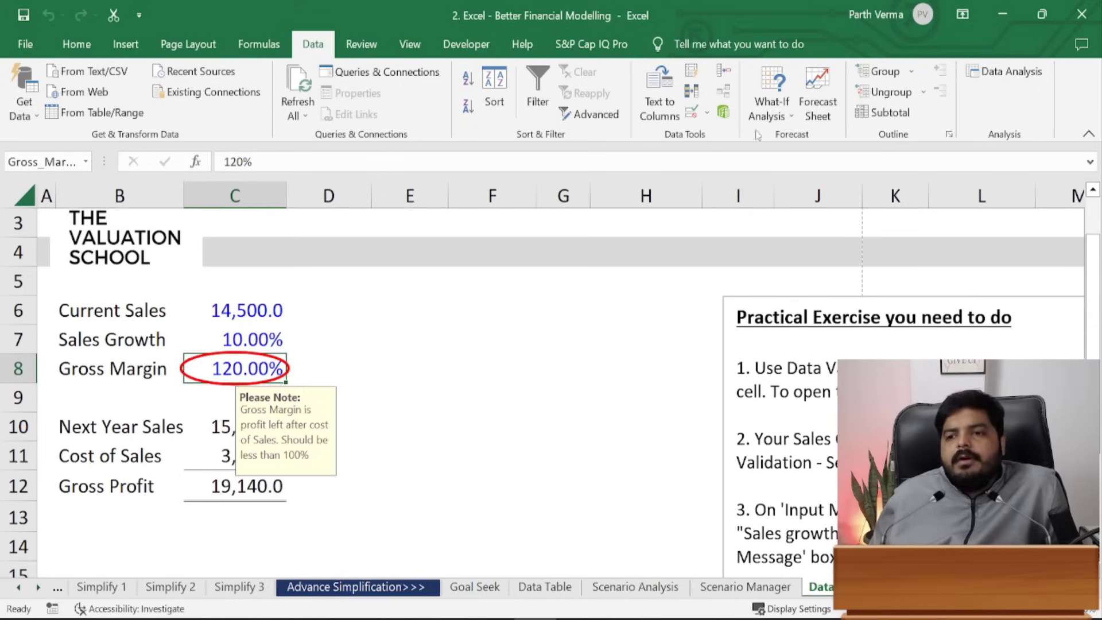
- Enter 80% as the Gross Margin
text(80)
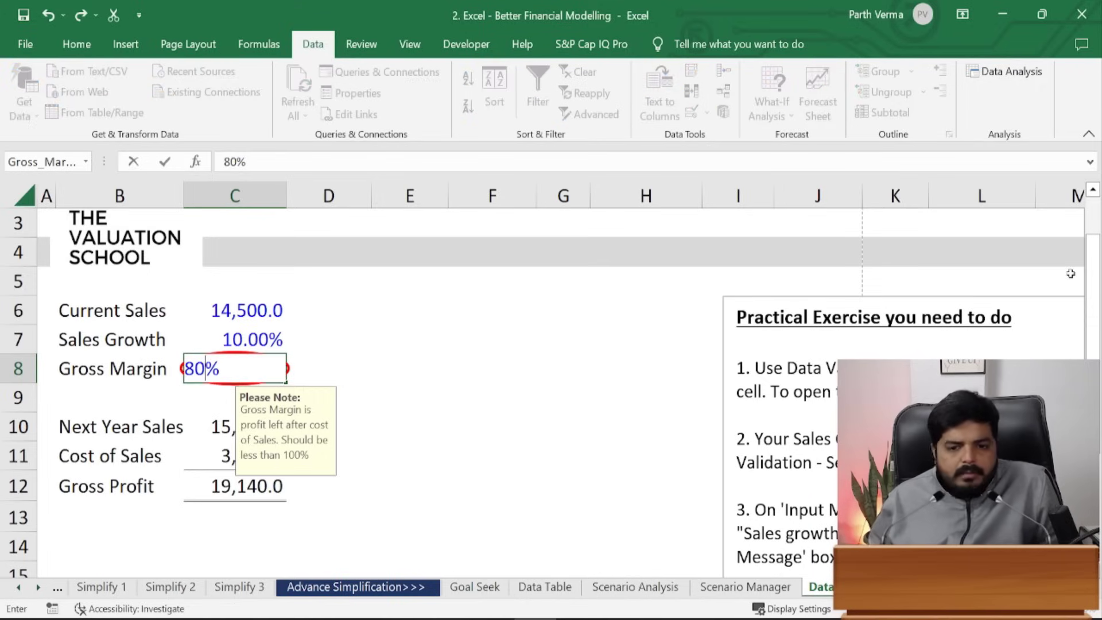
key(ctrl+Return)
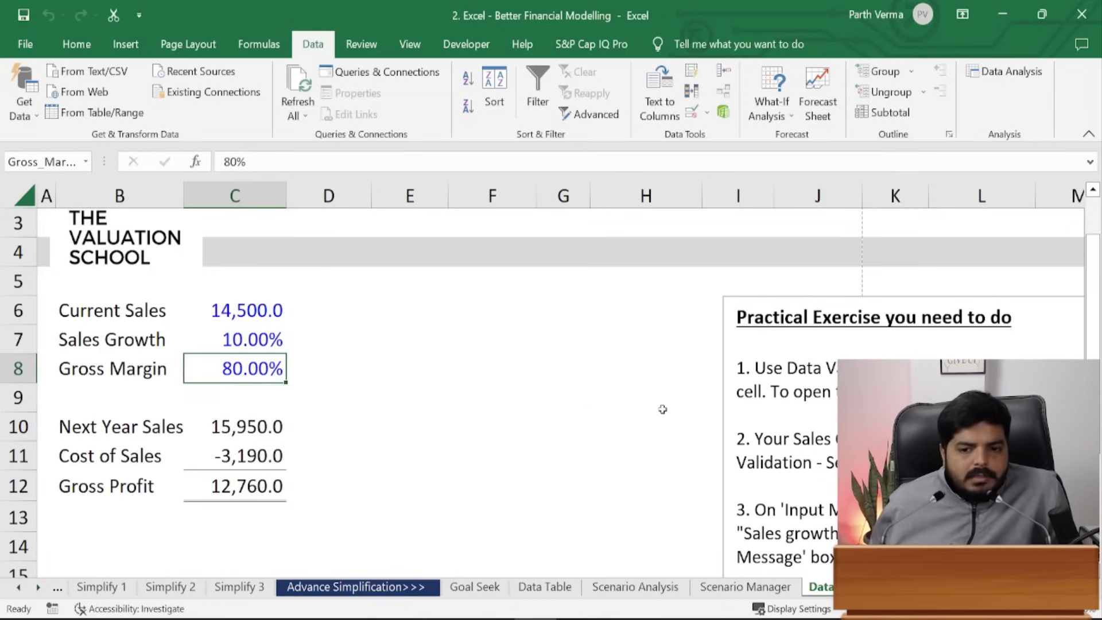
click(660, 408)
mouse_move(708, 619)
click(546, 425)
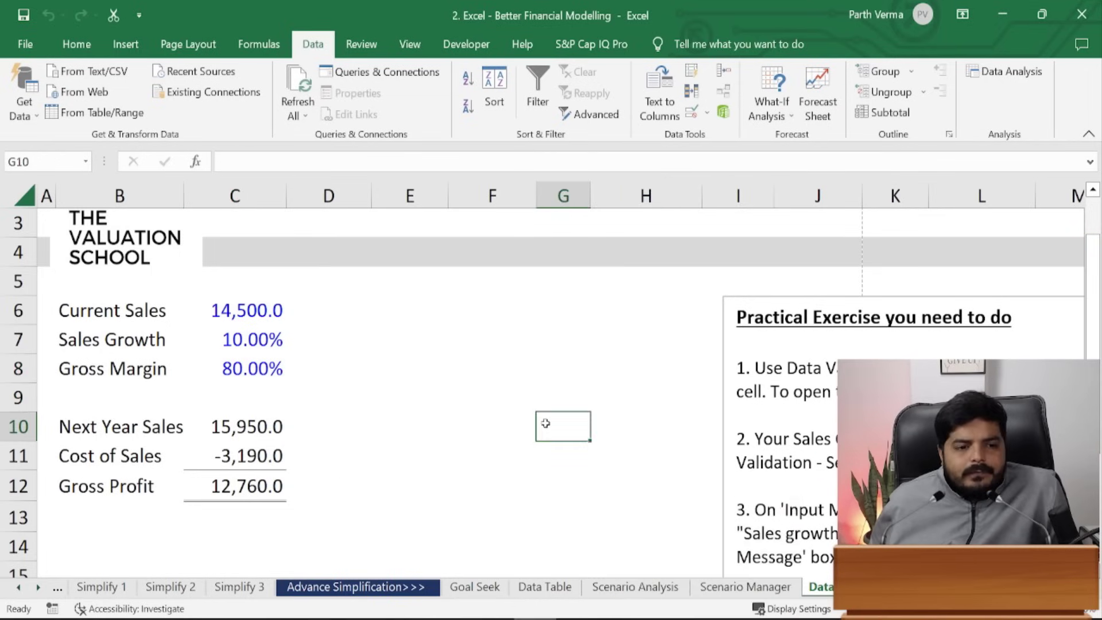
- Change Gross Margin in C8 to 110%, keeping it despite the validation warning
click(260, 370)
text(110)
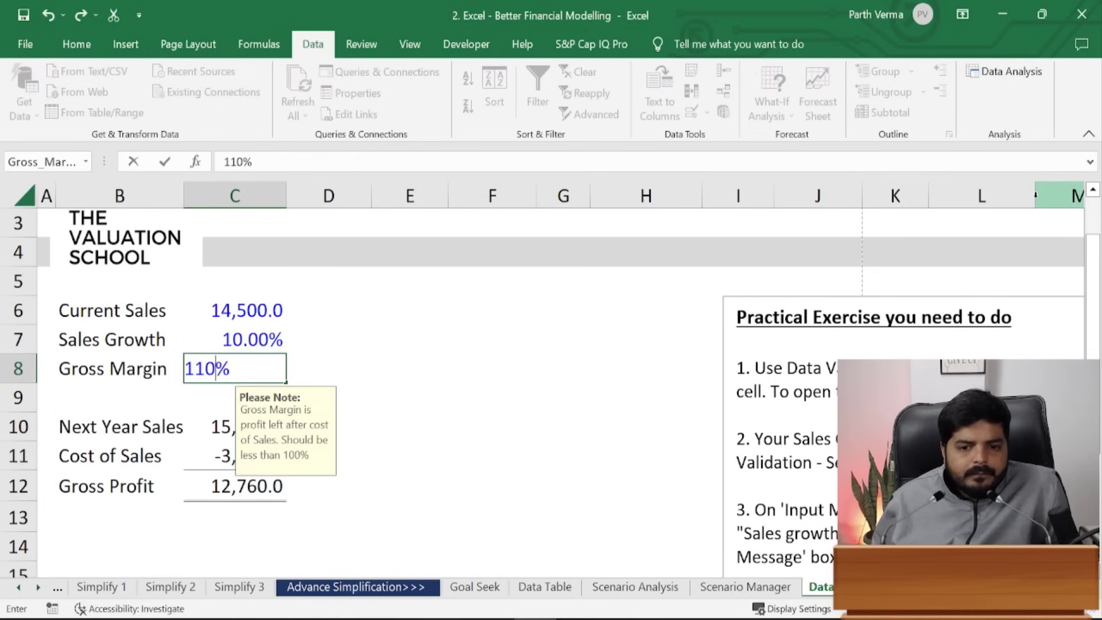
key(Return)
key(Left)
key(Return)
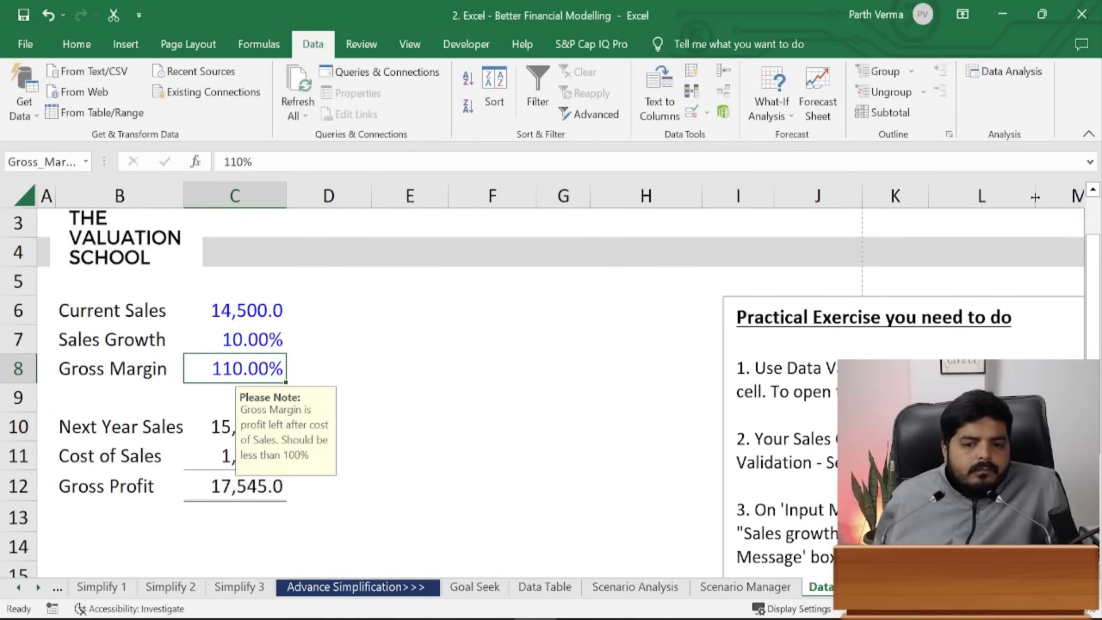
click(614, 364)
- Circle the invalid data via Data Validation, then clear the validation circles
click(707, 112)
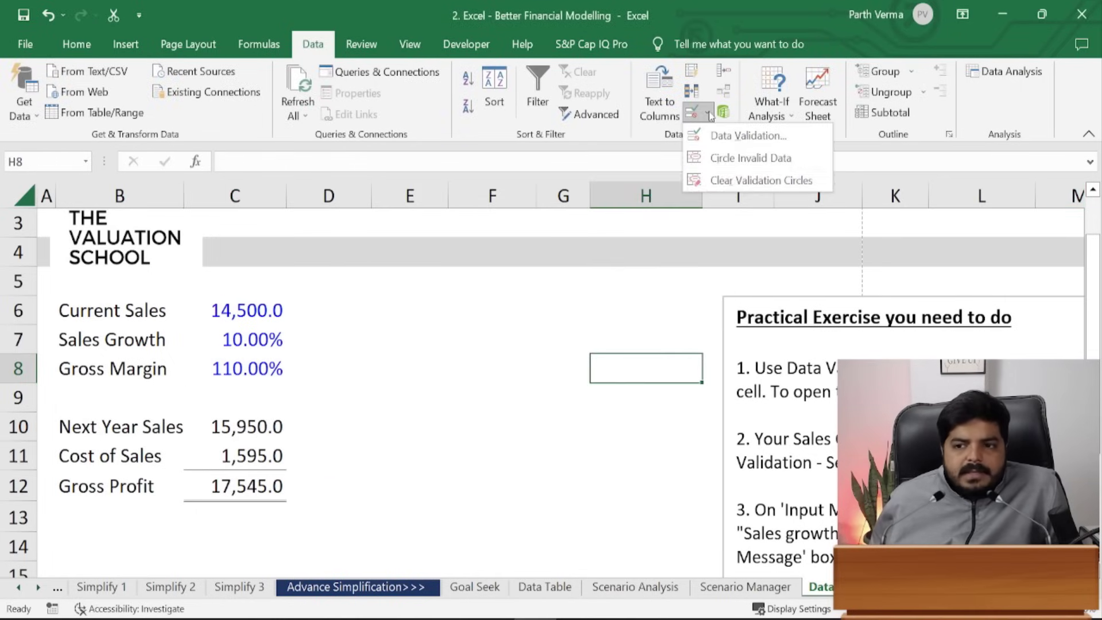
click(705, 161)
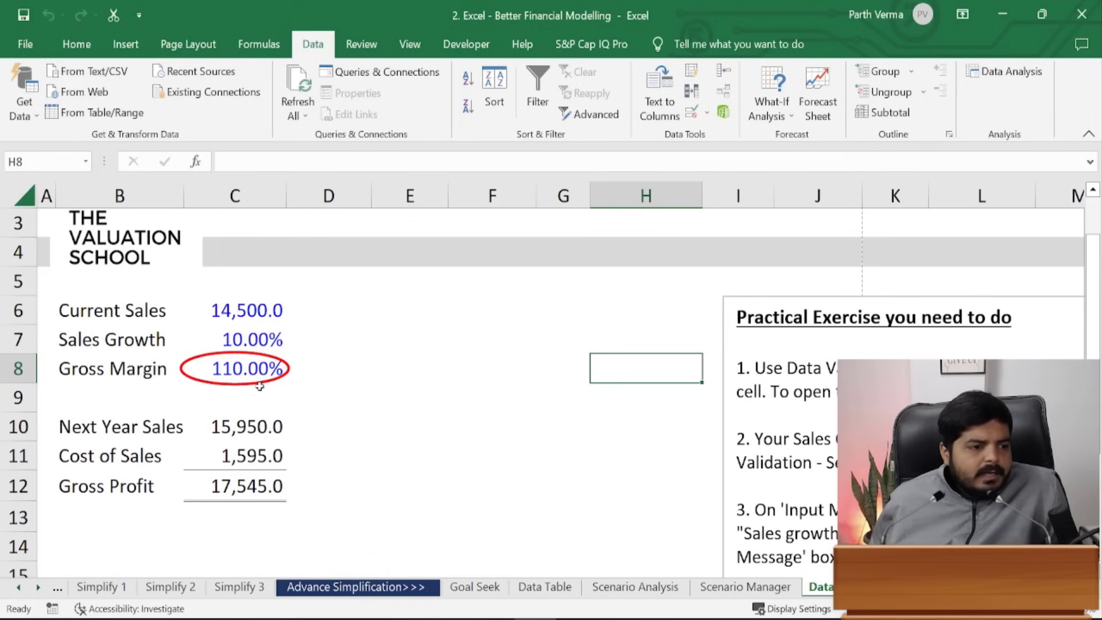
click(706, 113)
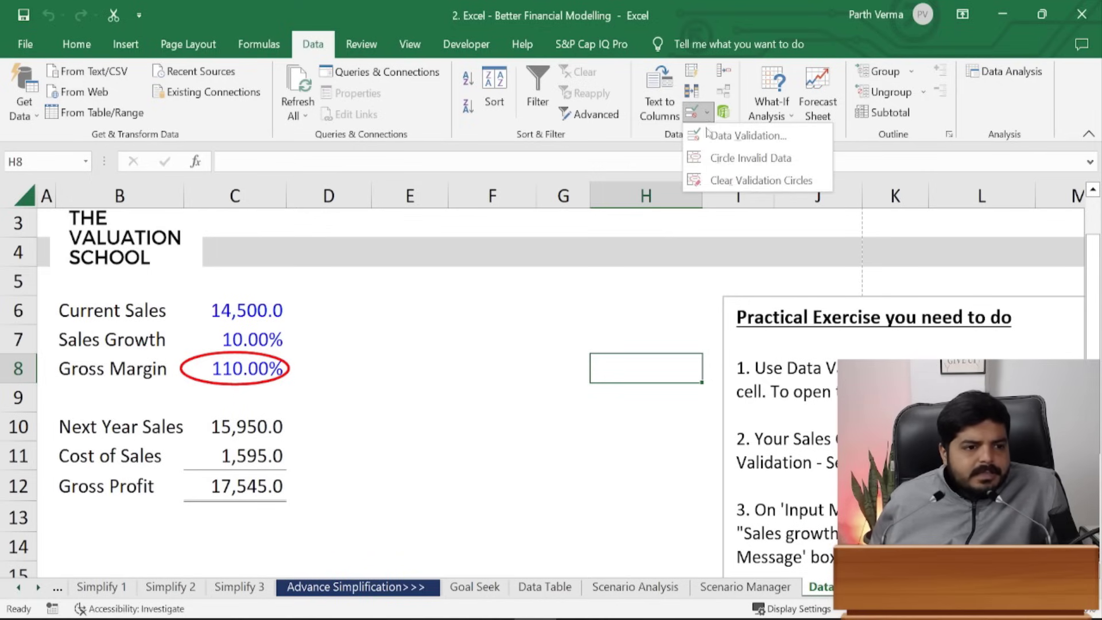
click(802, 182)
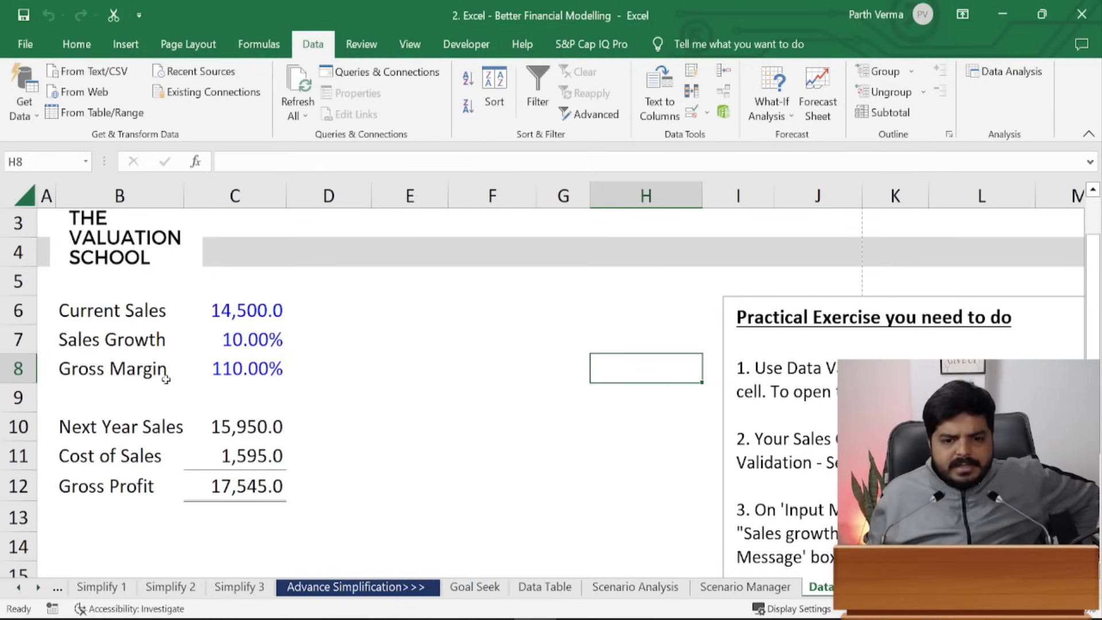
click(256, 340)
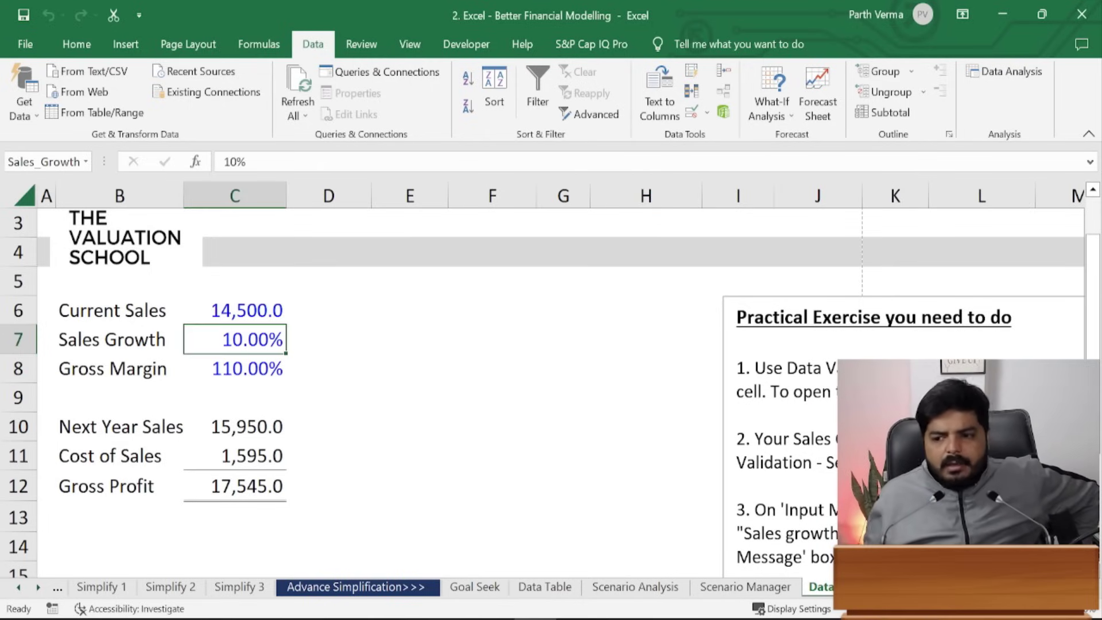
shift+click(243, 369)
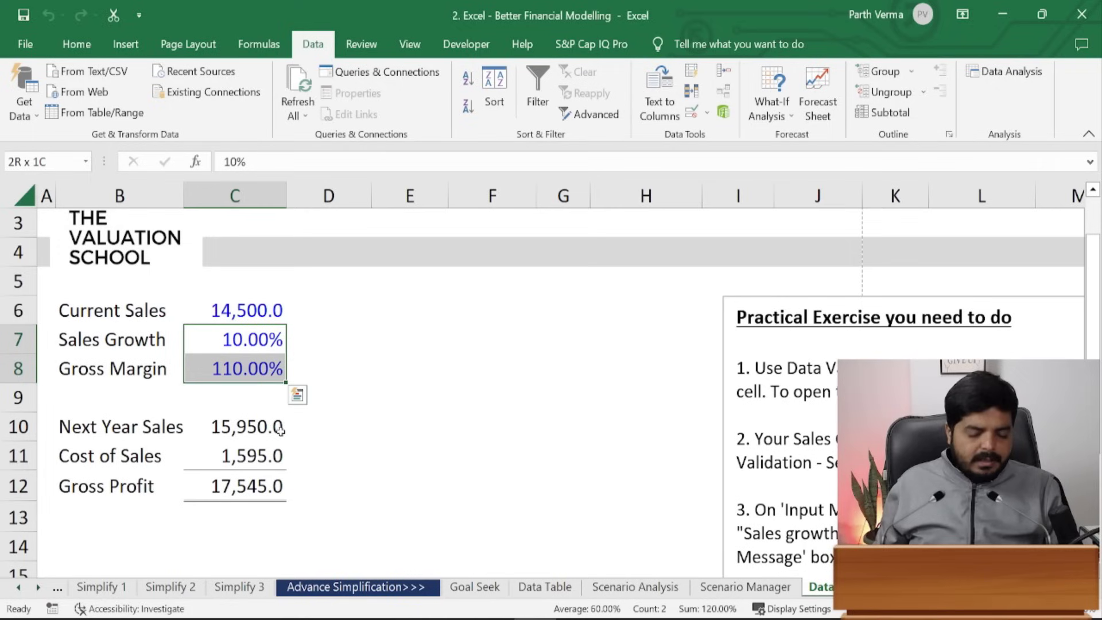
click(222, 339)
click(218, 367)
click(214, 352)
click(215, 356)
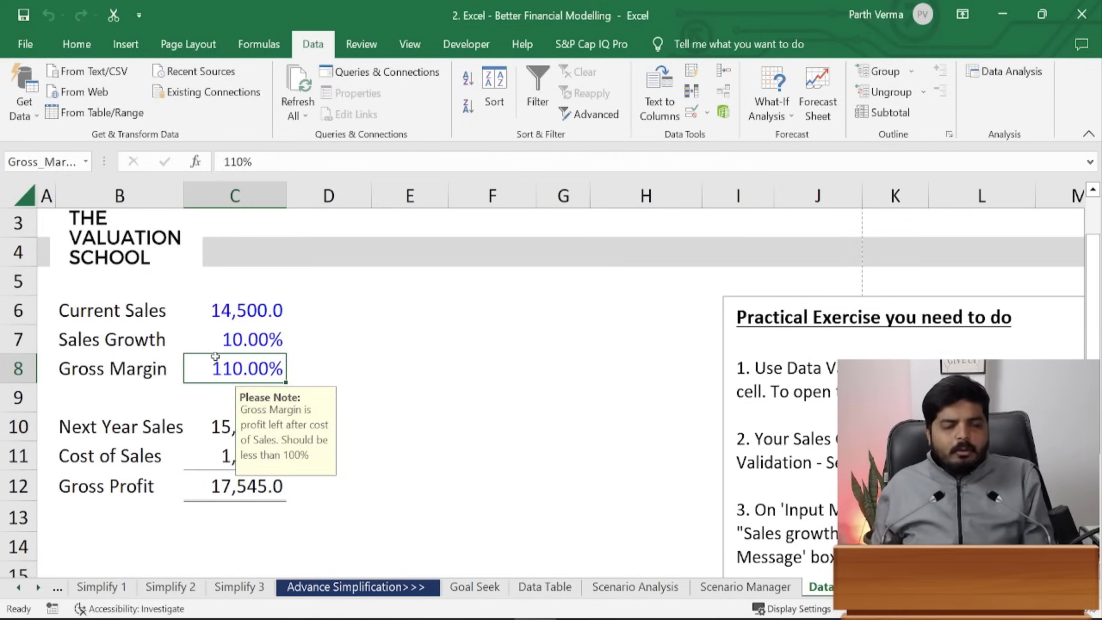
click(422, 336)
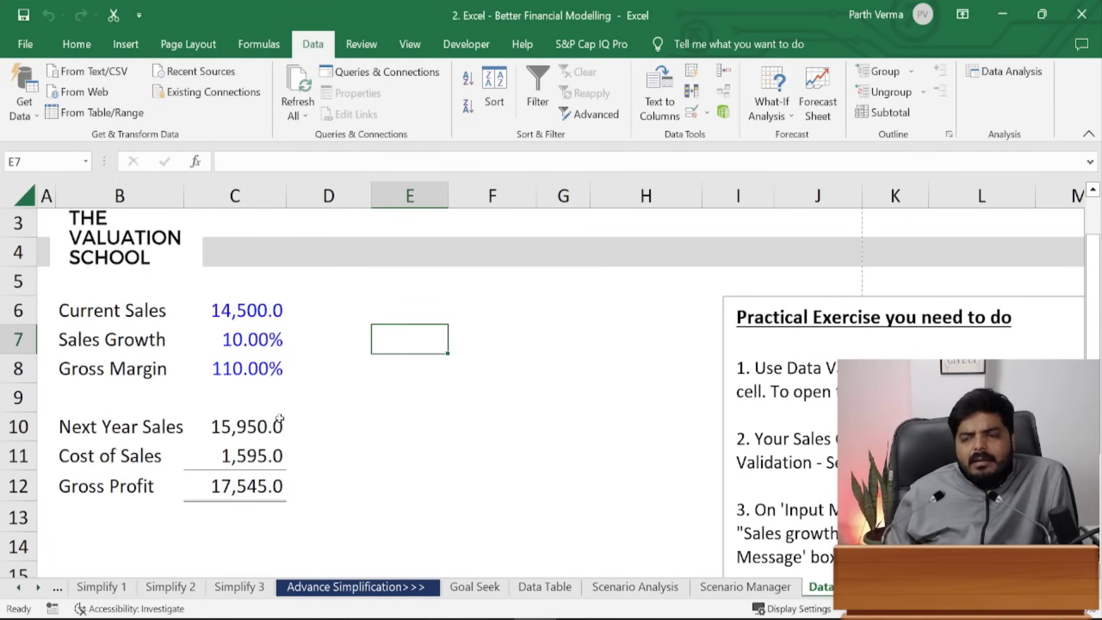
click(242, 457)
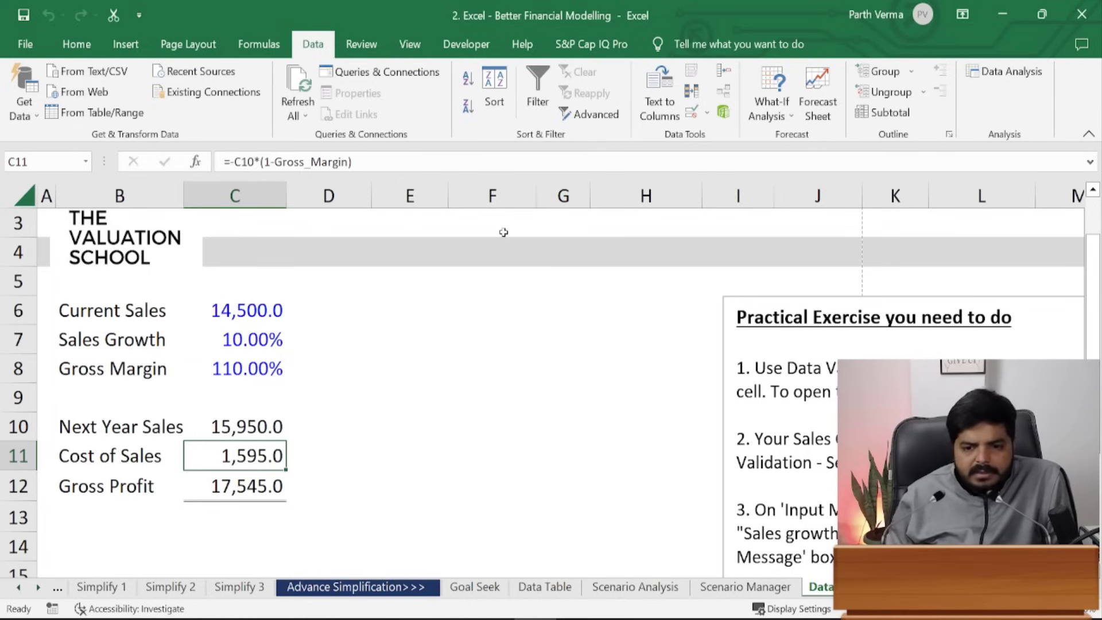
- Overwrite Cost of Sales in C11 with 52, then undo to restore the formula
text(52)
key(ctrl+Return)
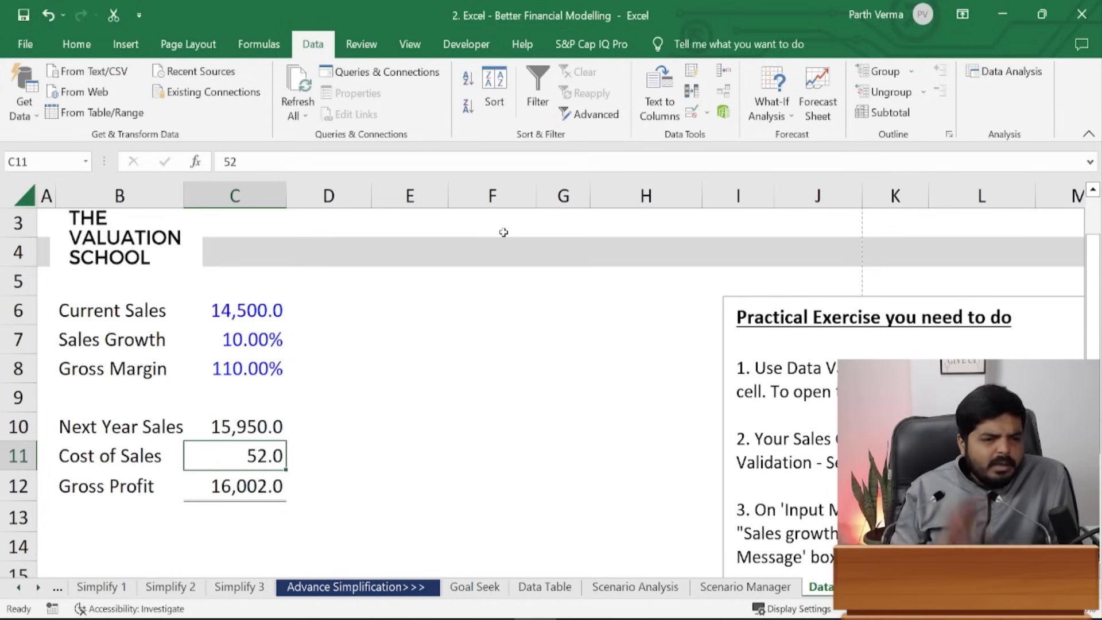
key(ctrl+z)
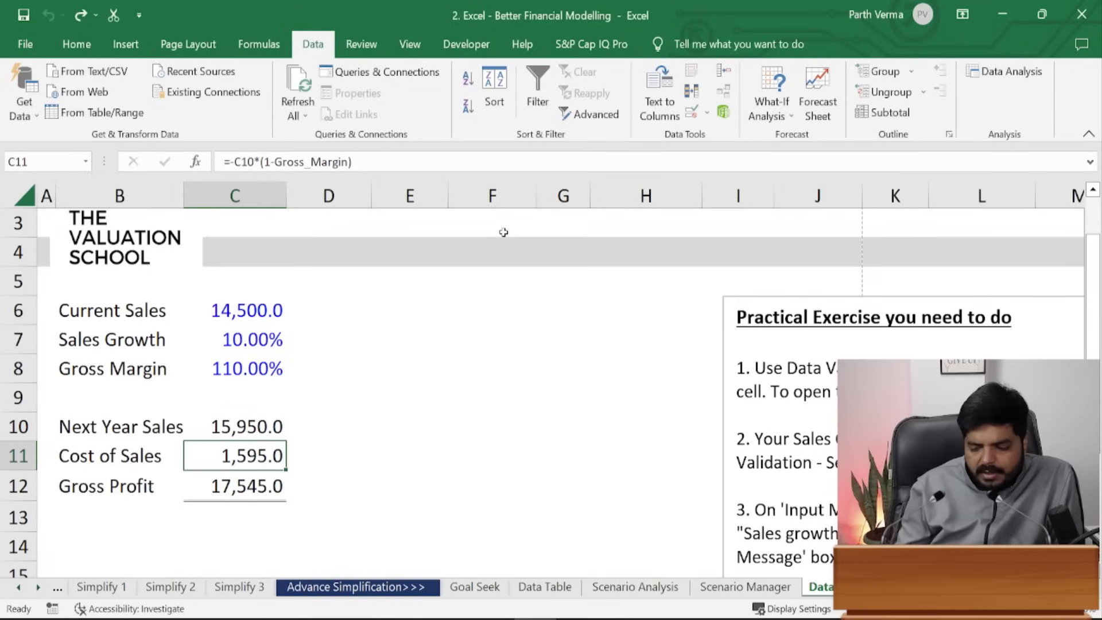
- Hardcode 54 in C11, toggle formula view on and off, then undo
text(54)
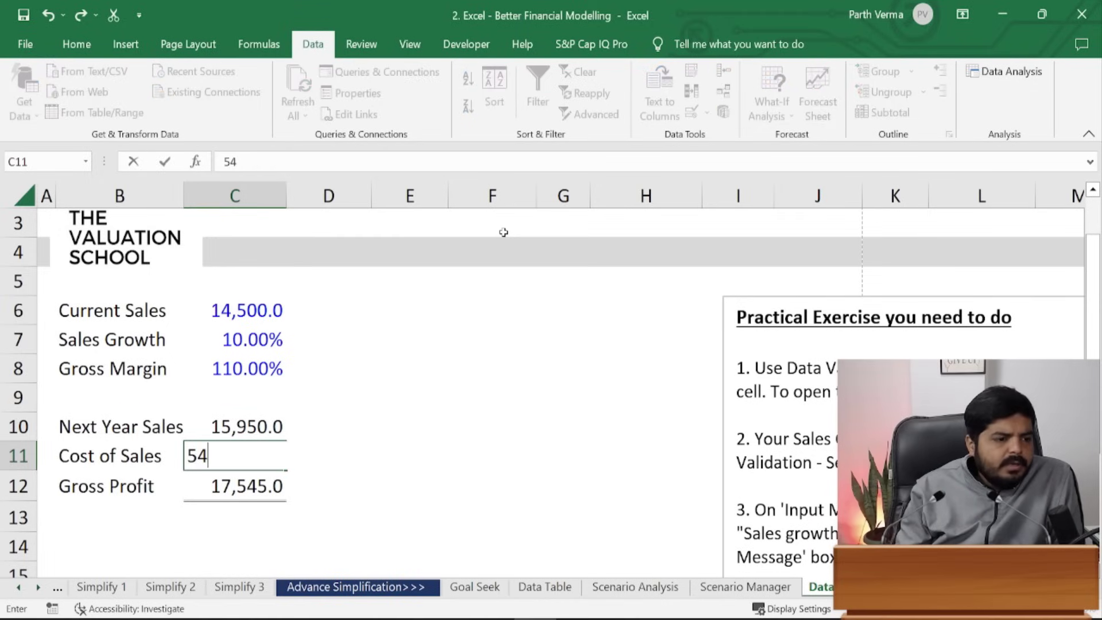
key(ctrl+Return)
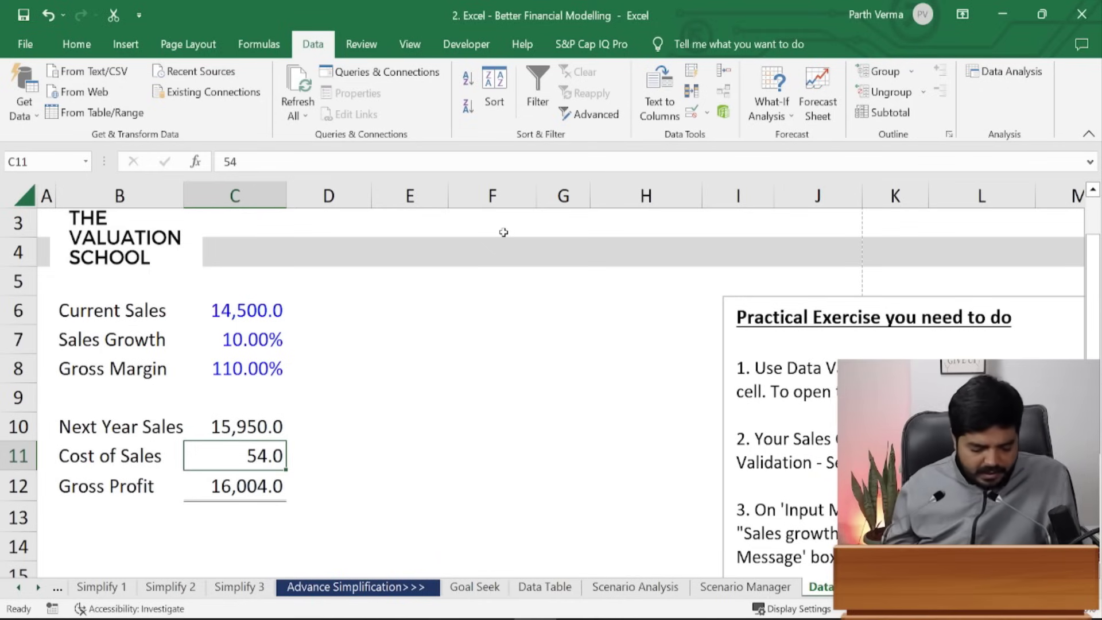
key(ctrl+grave)
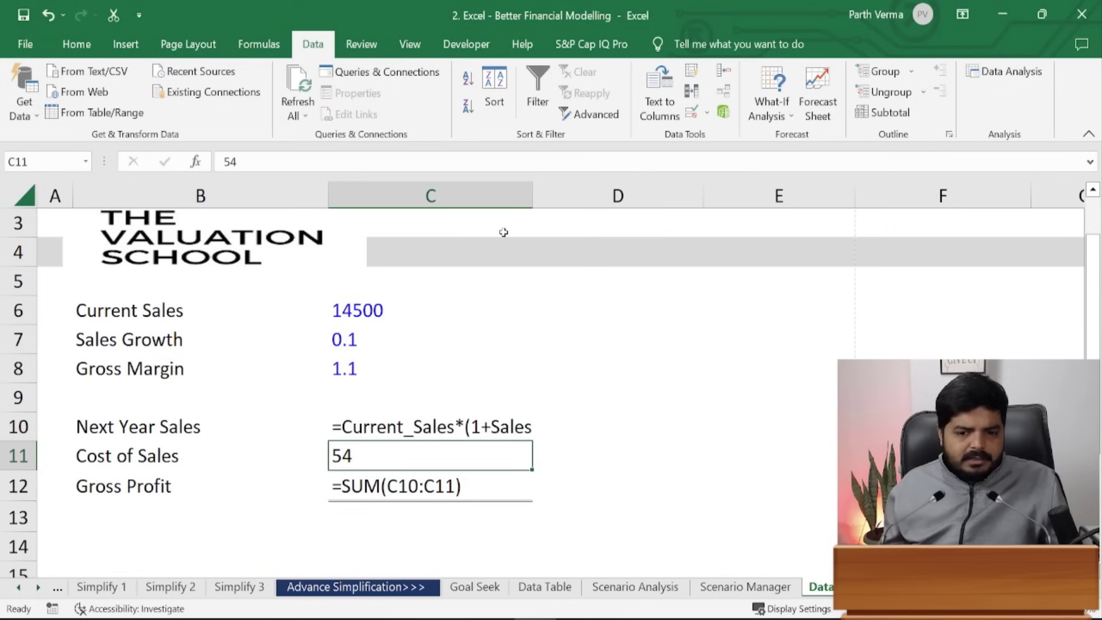
key(ctrl+grave)
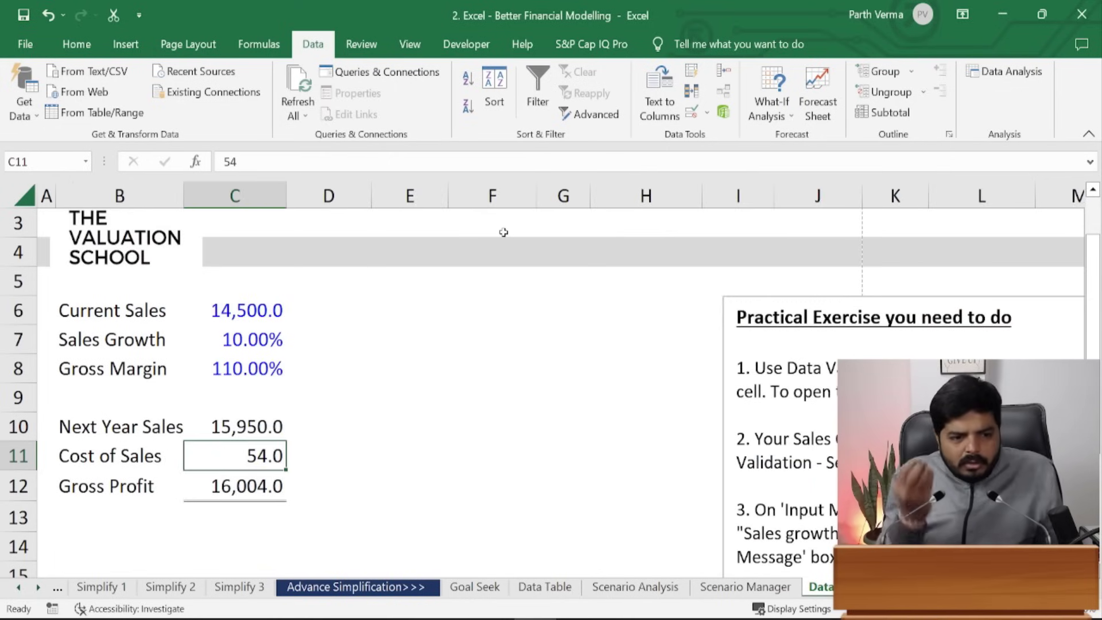
key(ctrl+z)
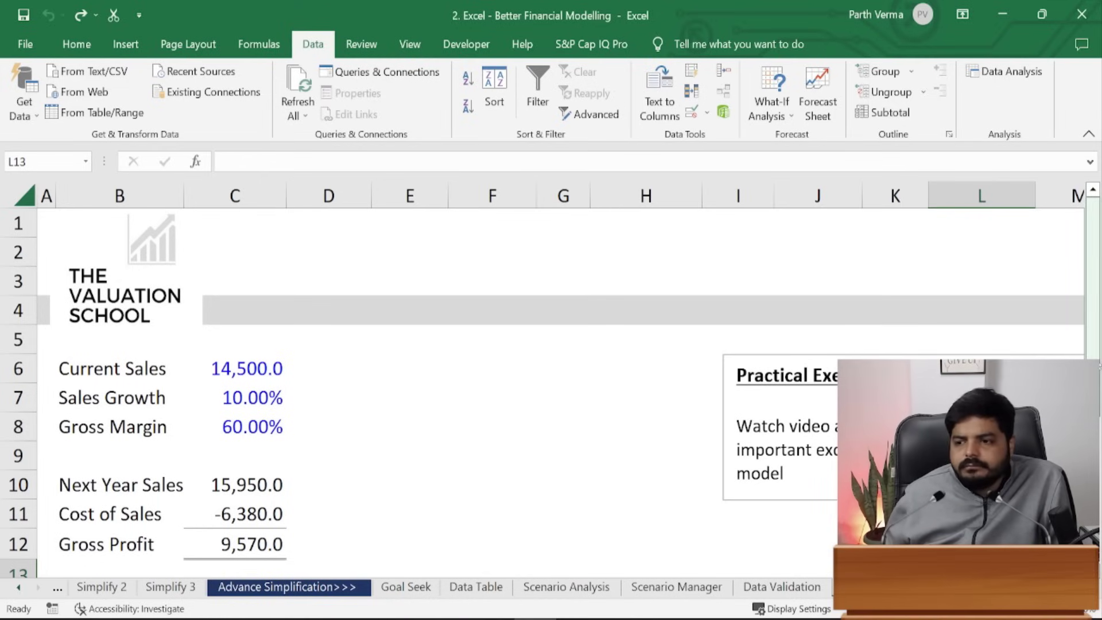
- Select input cells C6:C8 (Current Sales, Sales Growth, Gross Margin) and open Format Cells
scroll(1098, 367, down, 1)
click(488, 399)
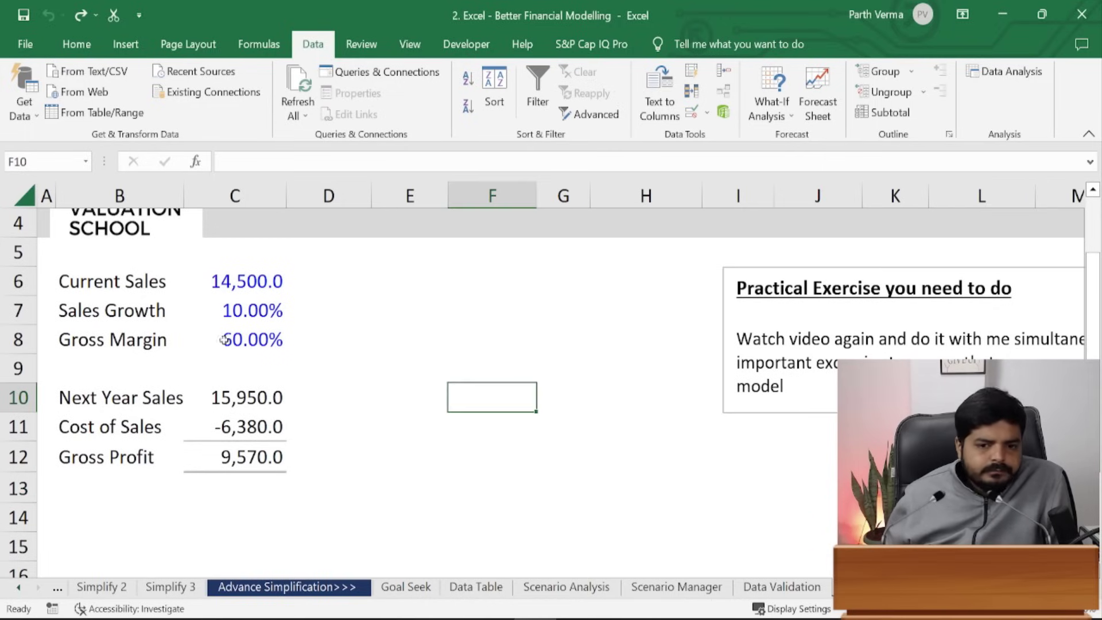
click(227, 281)
click(244, 310)
click(249, 328)
click(250, 292)
click(252, 337)
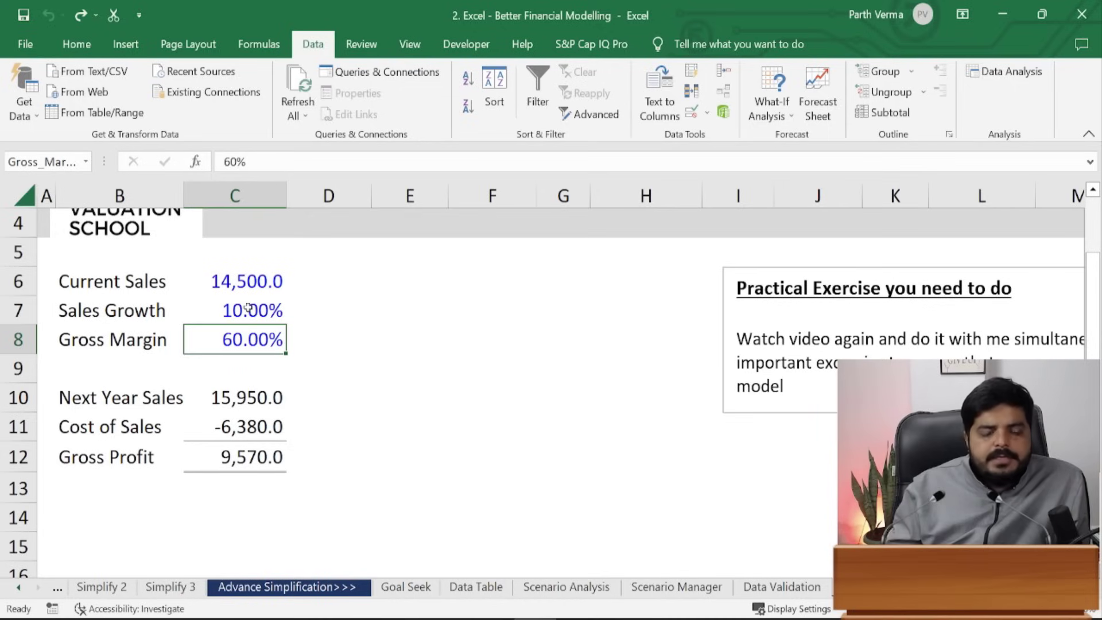
drag(242, 277, 251, 342)
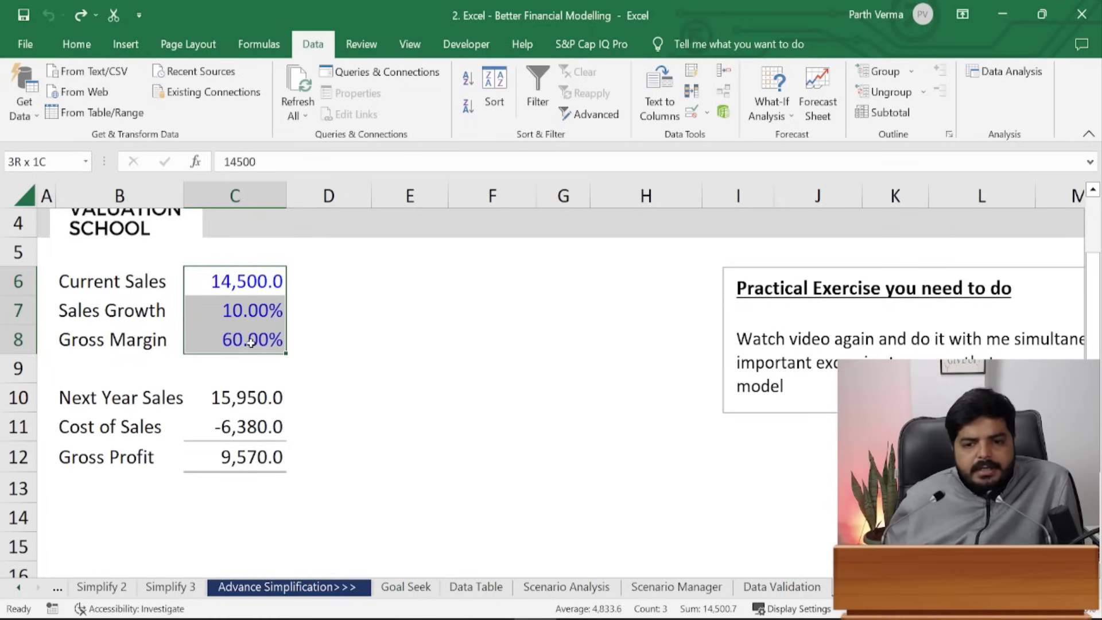
drag(251, 343, 251, 343)
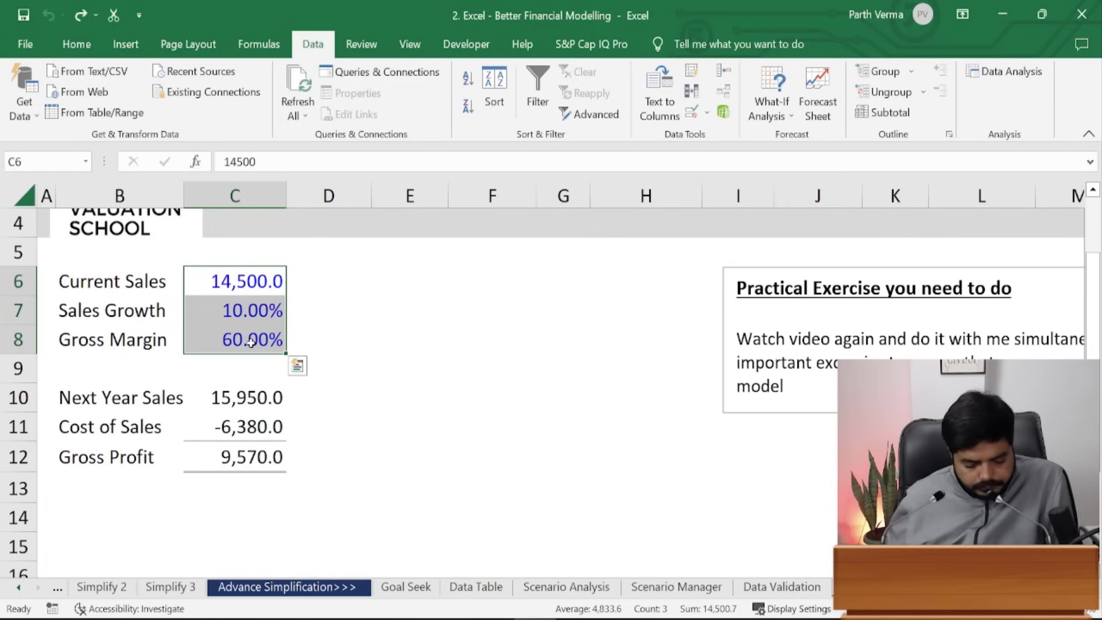
key(ctrl+1)
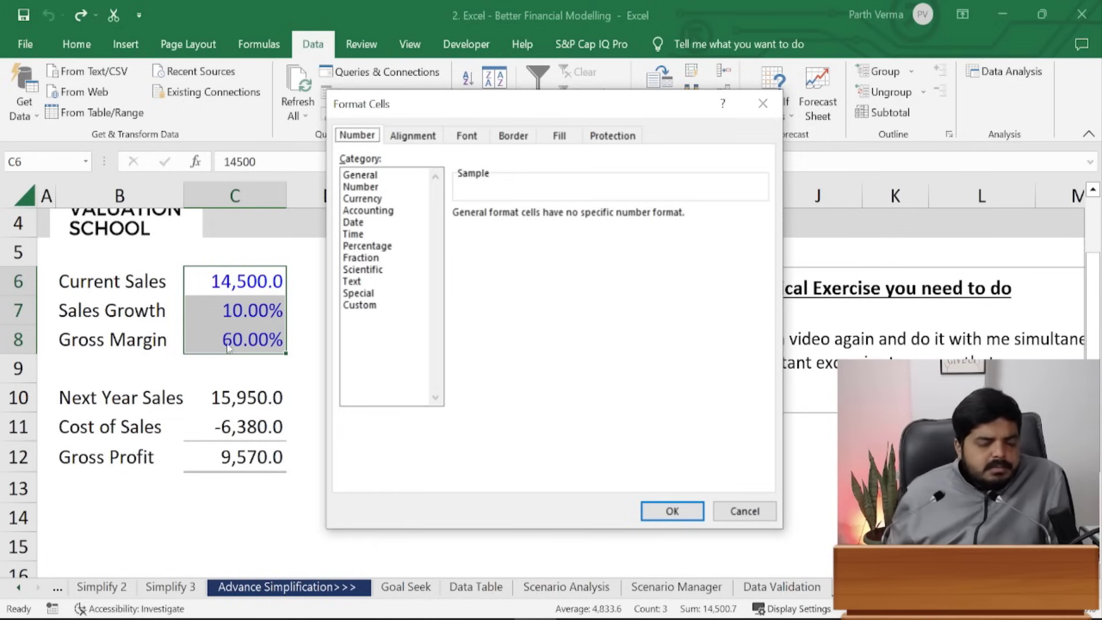
- Clear the Locked checkbox on the Protection tab for C6:C8 and confirm
click(607, 138)
click(356, 161)
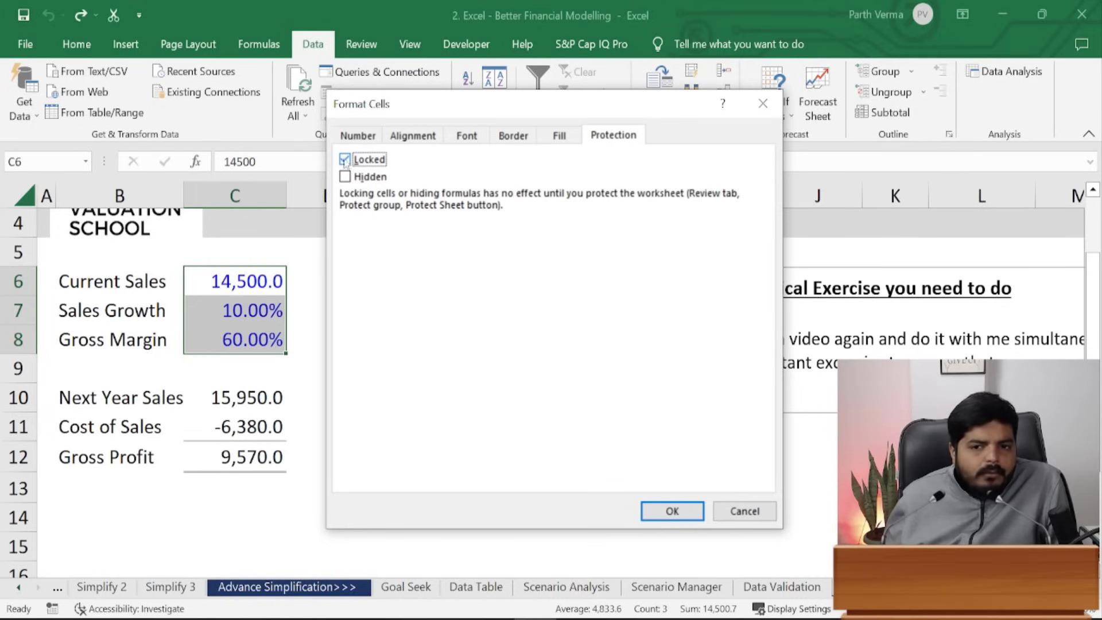
click(351, 161)
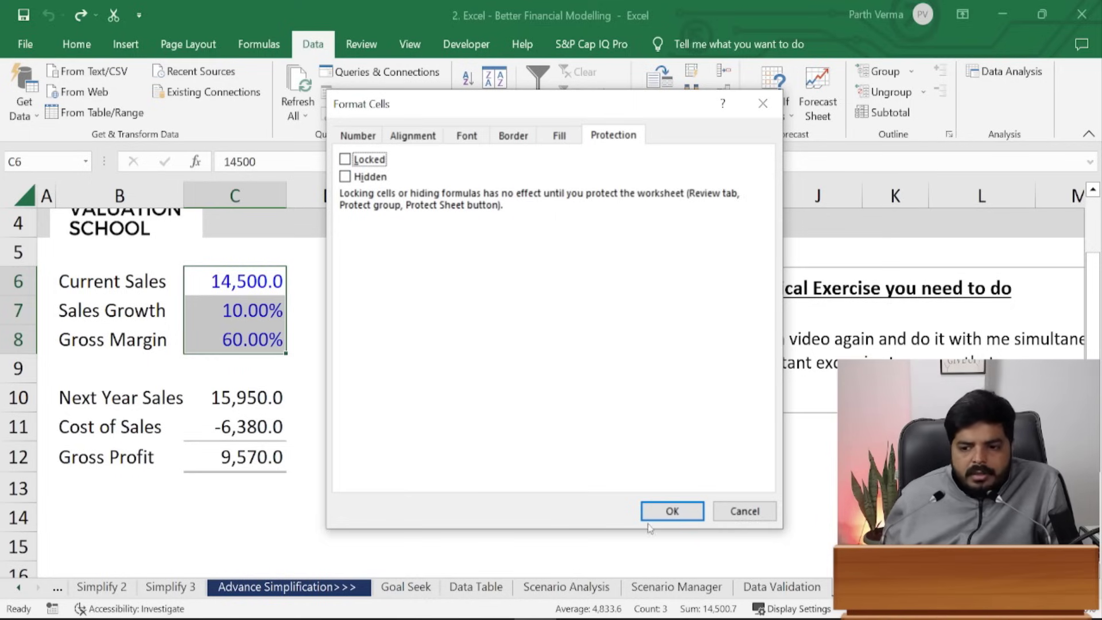
click(670, 513)
- Apply Review > Protect Sheet with default options and no password
click(498, 476)
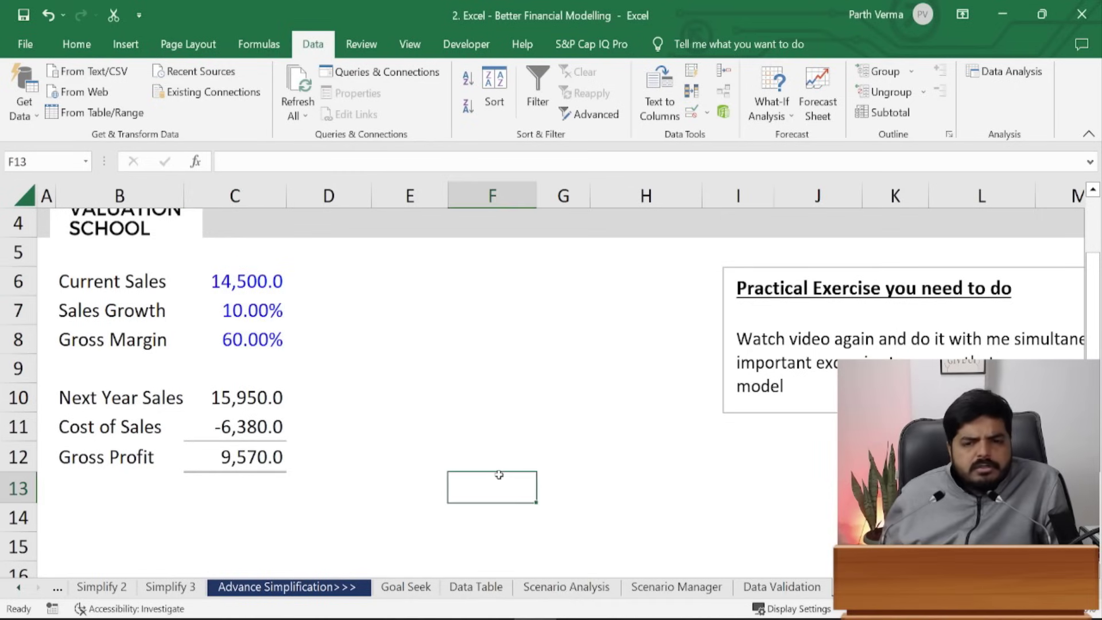
click(381, 432)
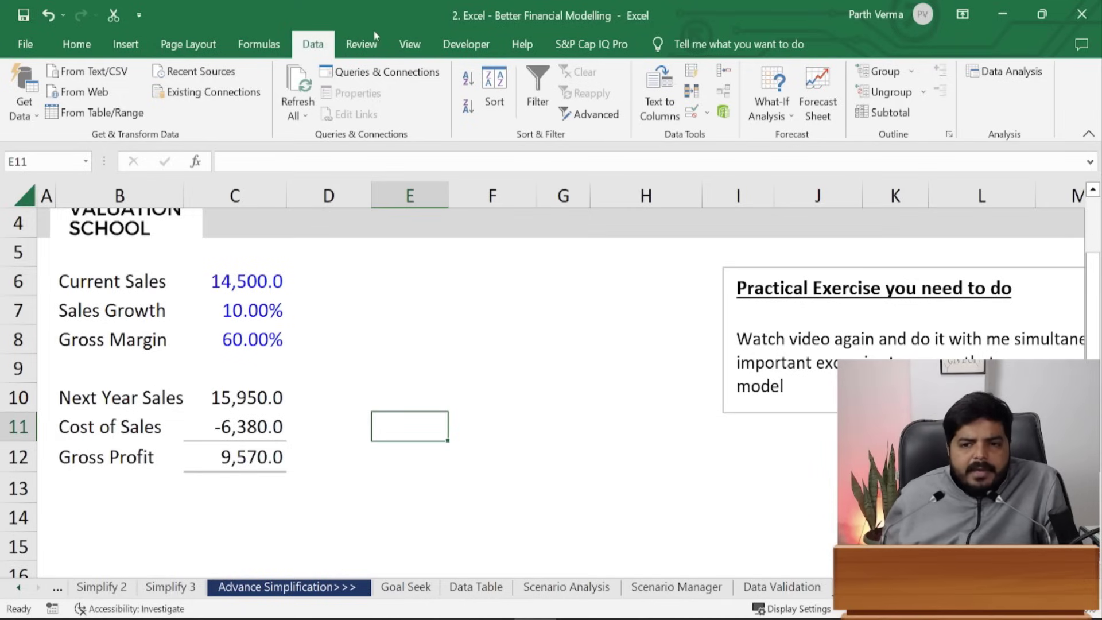
click(396, 43)
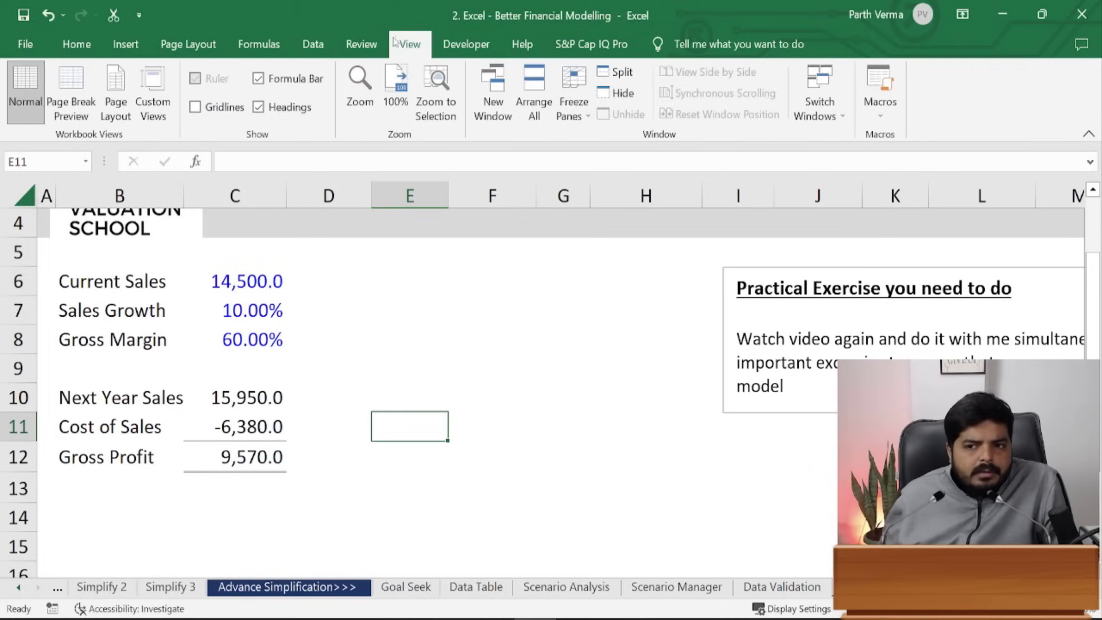
click(363, 44)
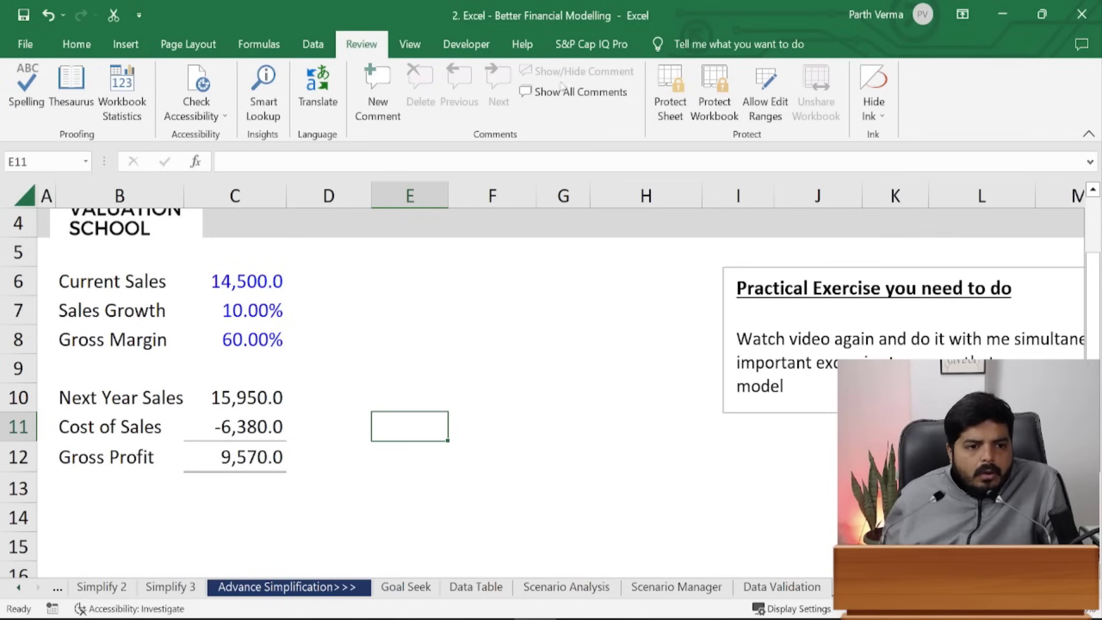
click(675, 119)
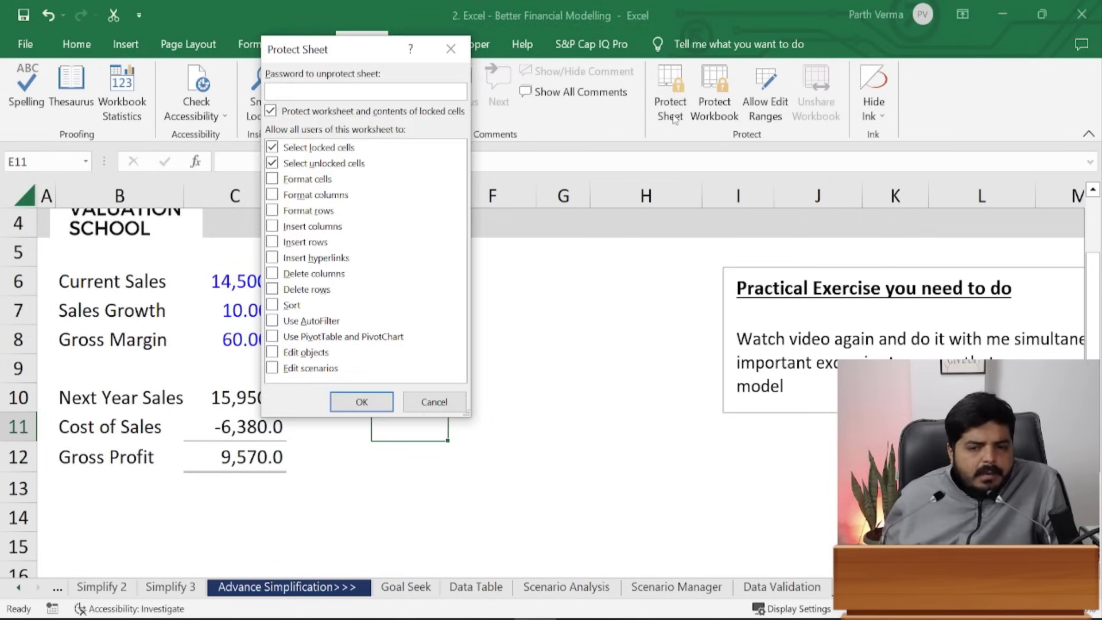
drag(326, 53, 447, 84)
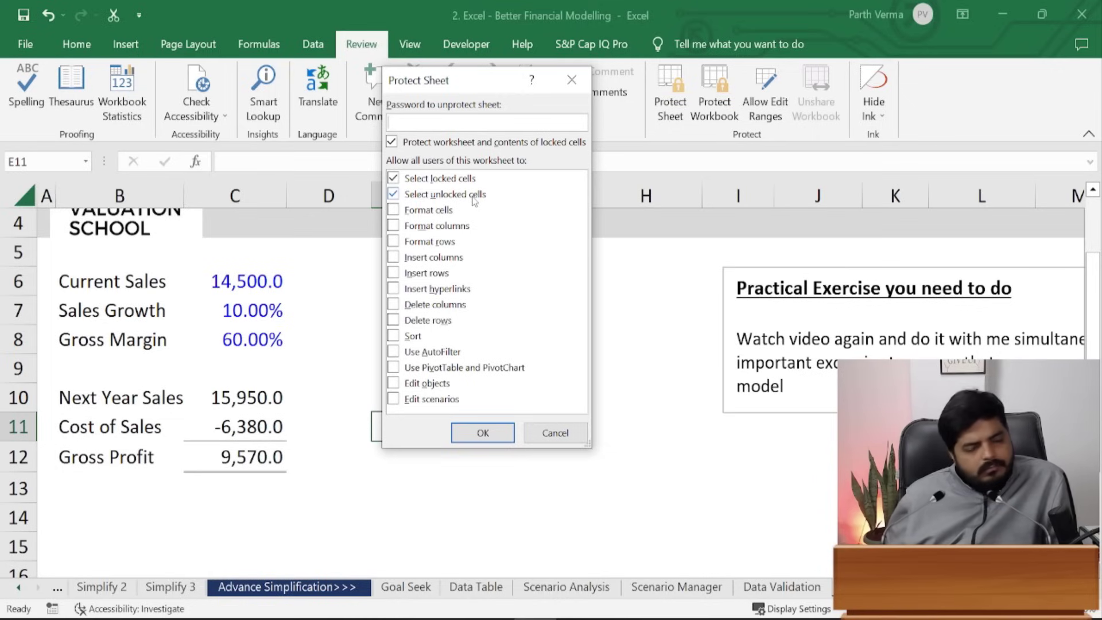
click(484, 432)
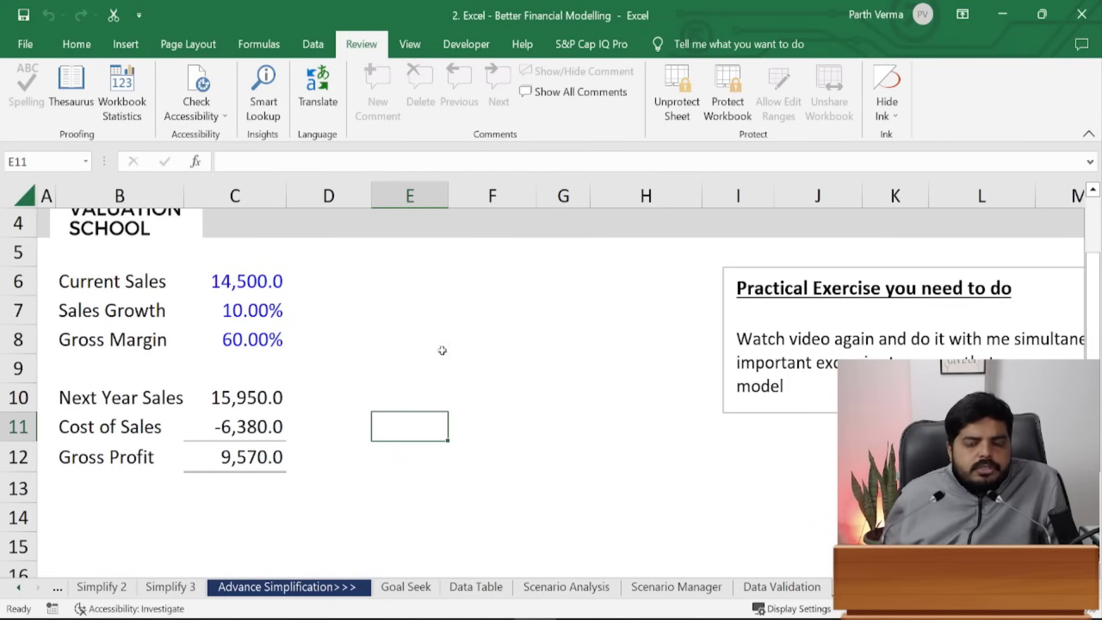
- Try editing locked cell E7 and dismiss the protected-sheet warning
click(198, 44)
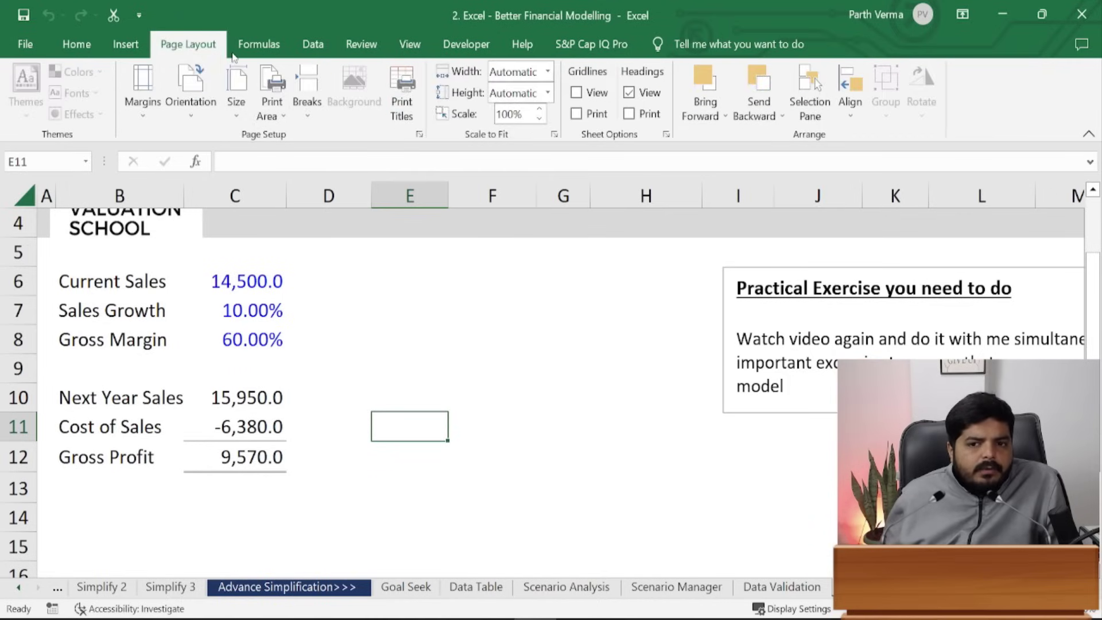
click(313, 45)
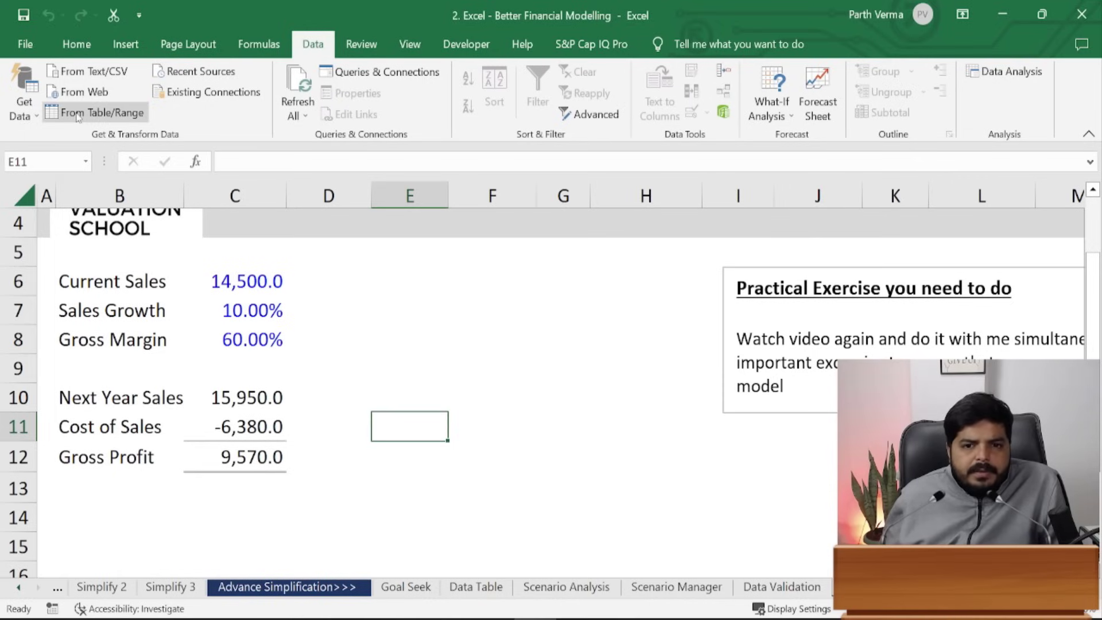
double_click(408, 303)
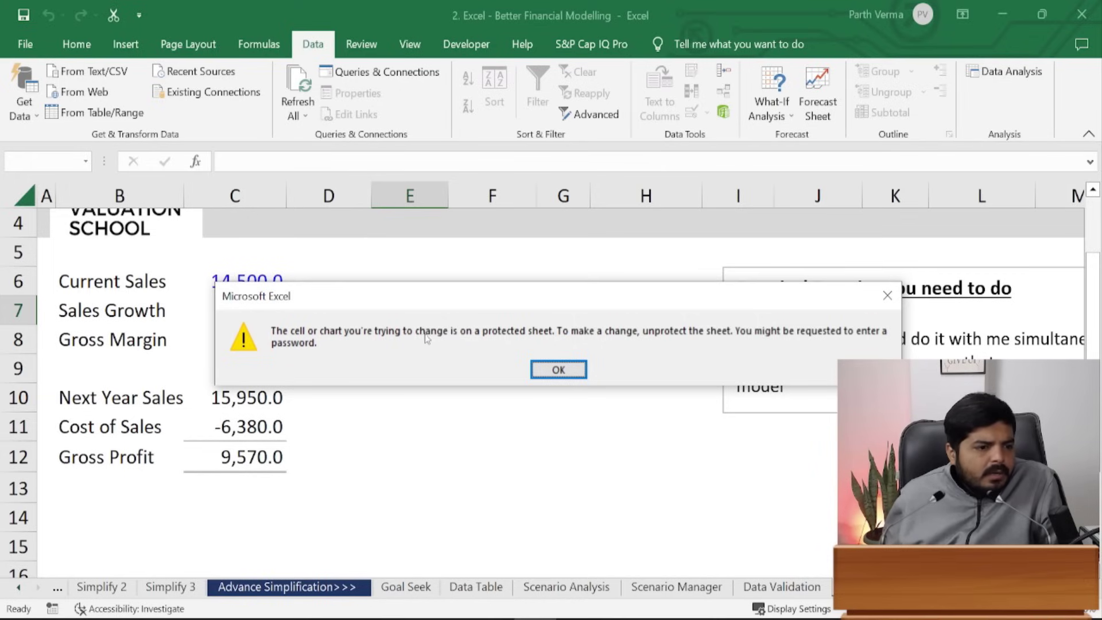
click(561, 368)
- Enter 13500 as Current Sales in C6, then undo back to 14,500
click(230, 281)
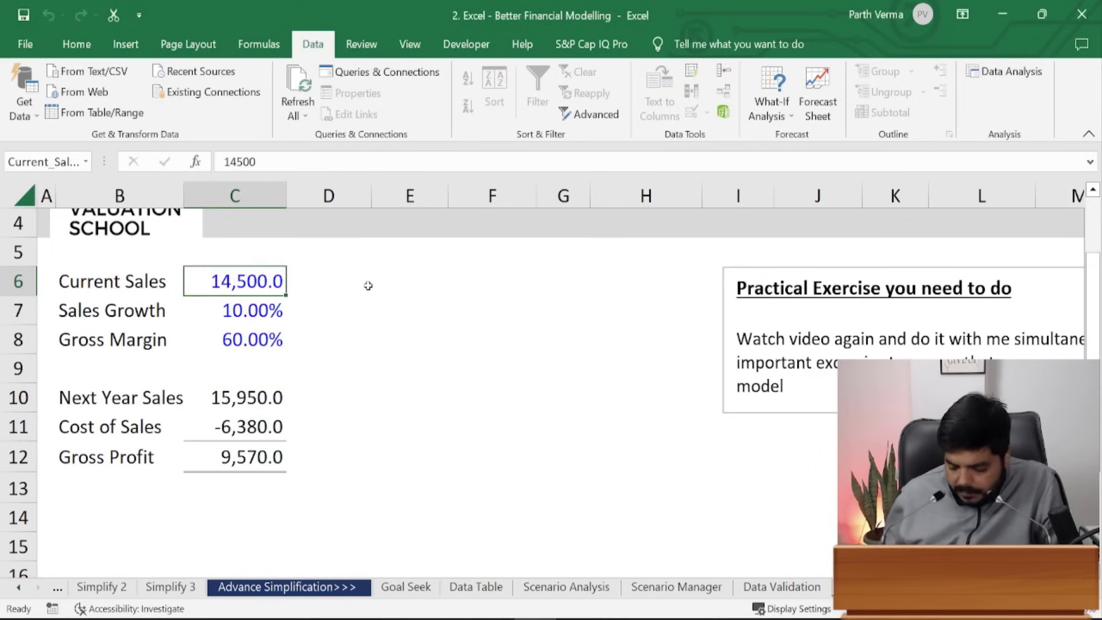
text(13500)
key(ctrl+Return)
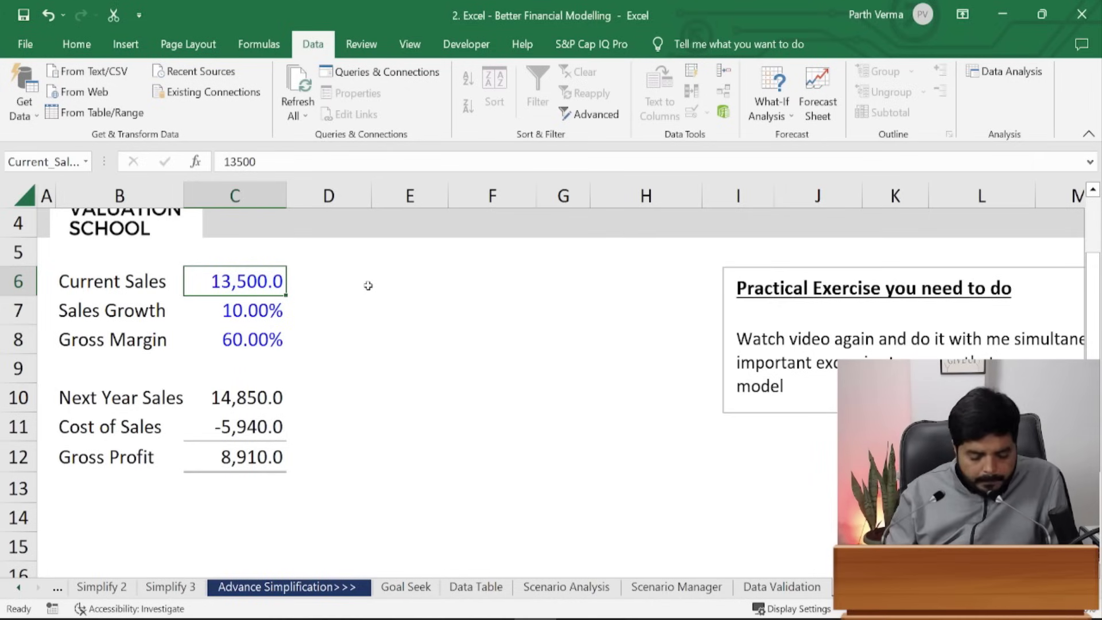
key(ctrl+z)
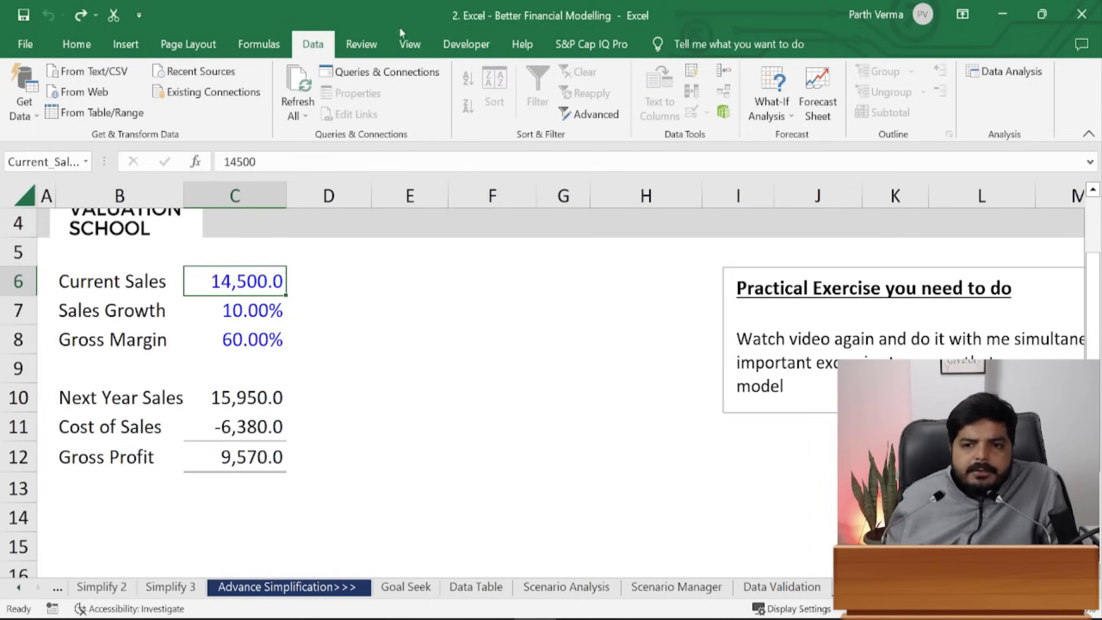
- Unprotect the worksheet from the Review tab
click(373, 44)
click(679, 101)
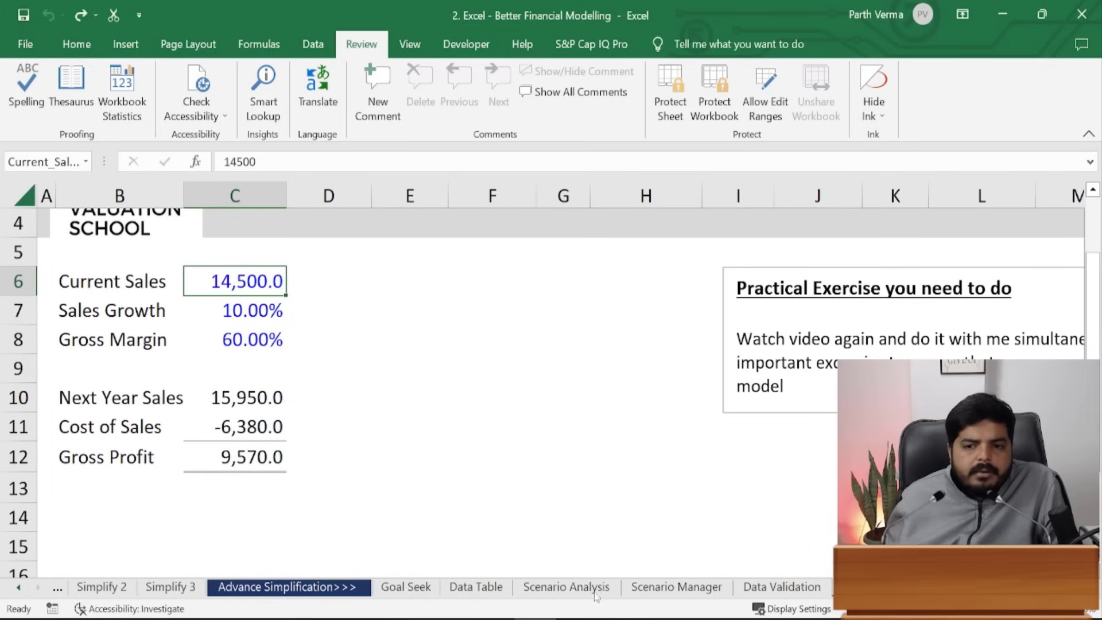
click(514, 404)
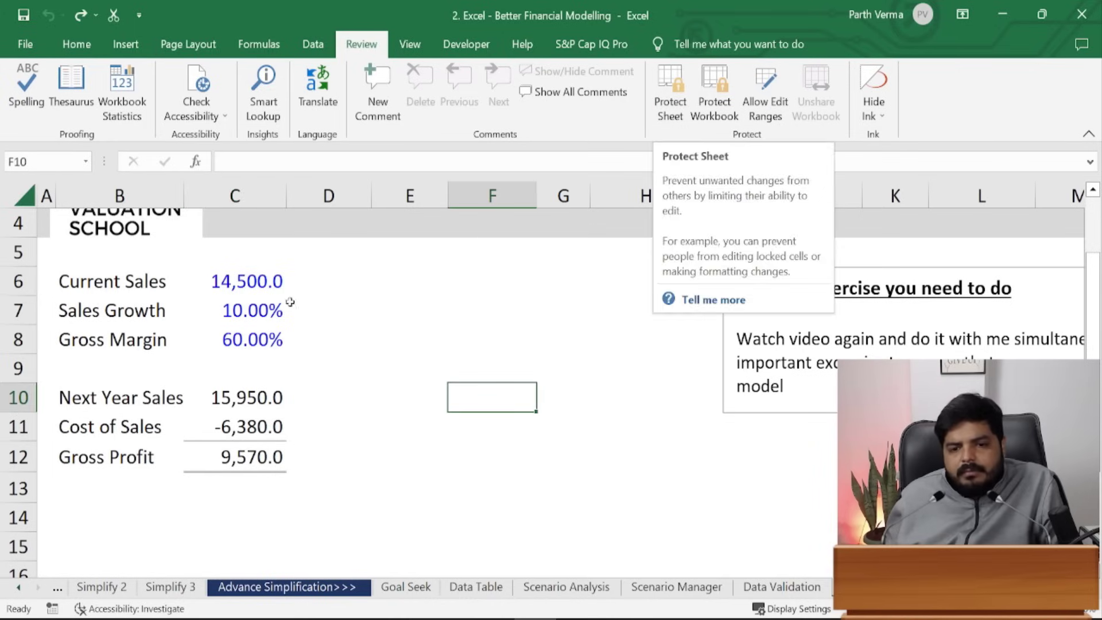
- Select C6:C8 and clear Locked on the Format Cells Protection tab
click(265, 284)
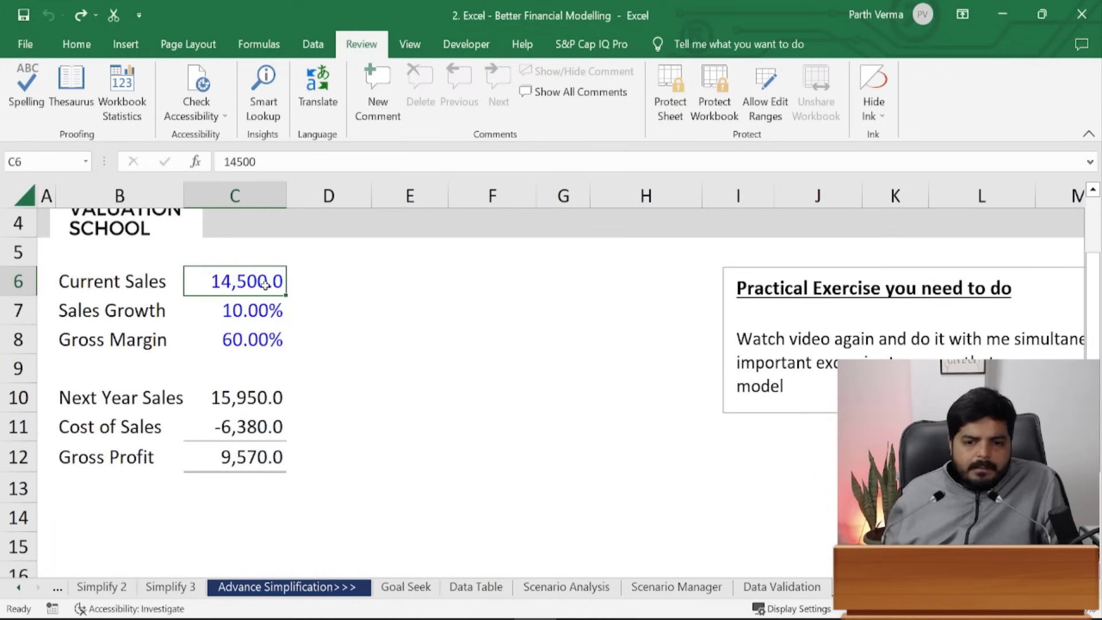
drag(265, 284, 267, 334)
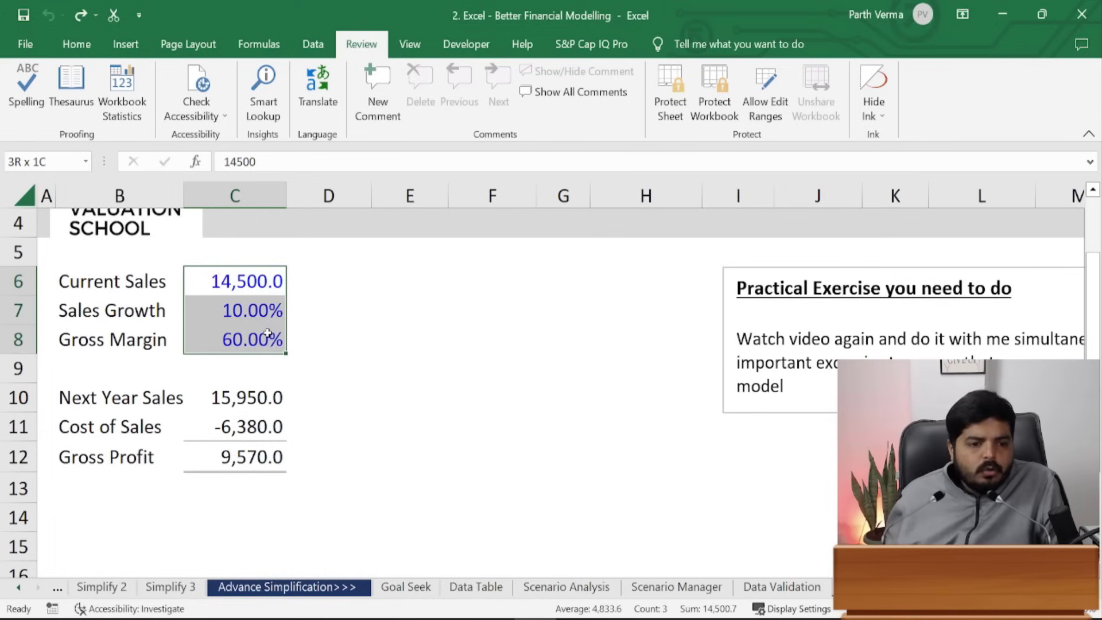
drag(268, 333, 268, 333)
key(ctrl+1)
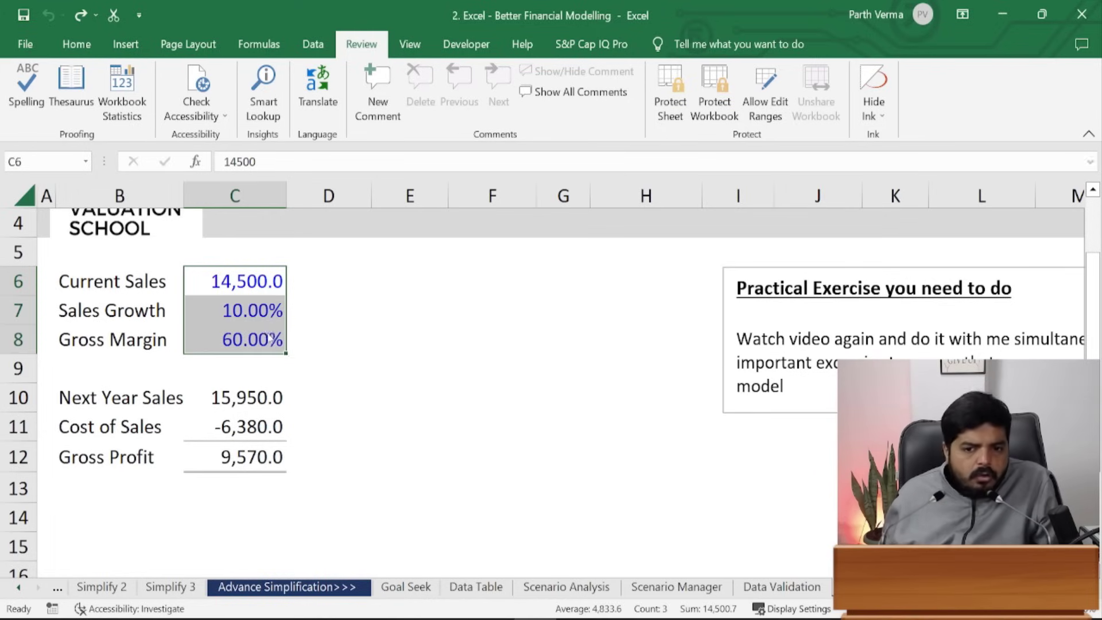
click(528, 208)
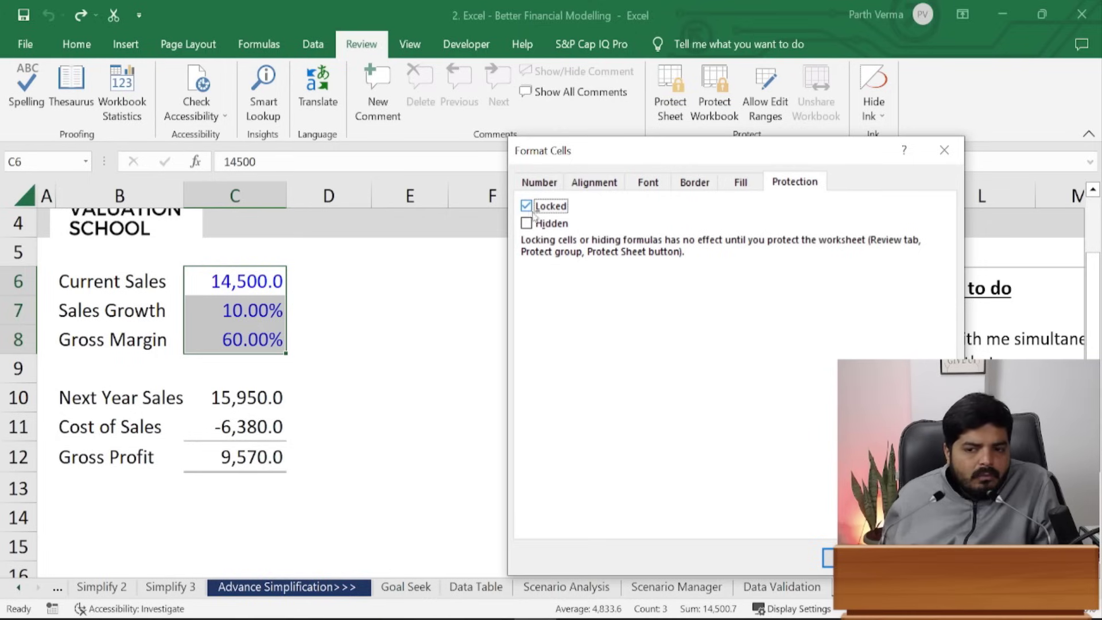
click(553, 206)
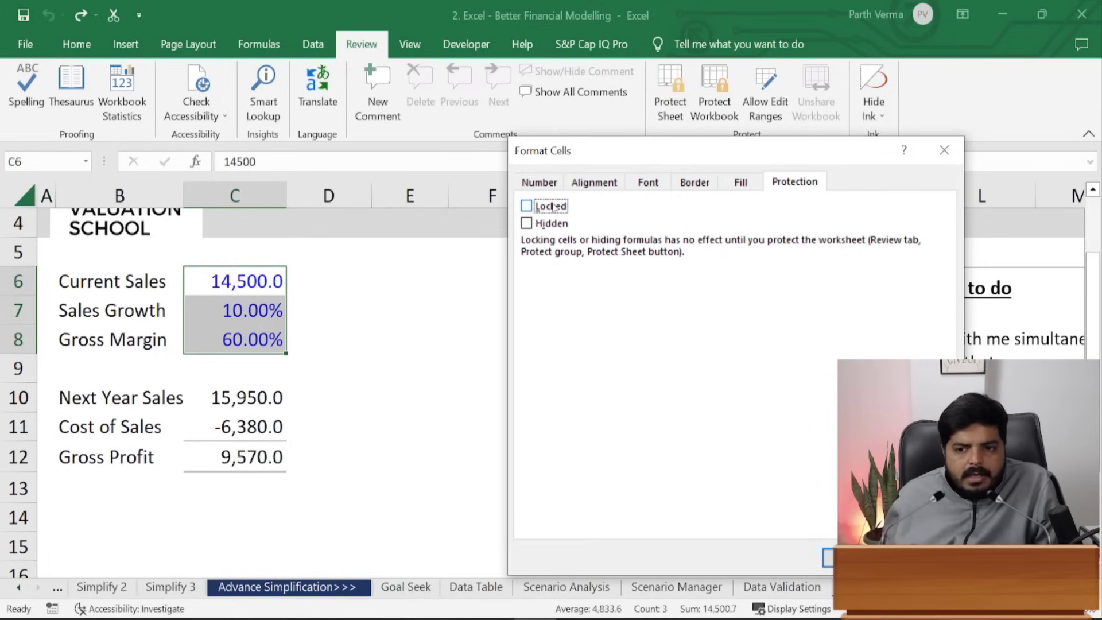
key(Return)
click(458, 406)
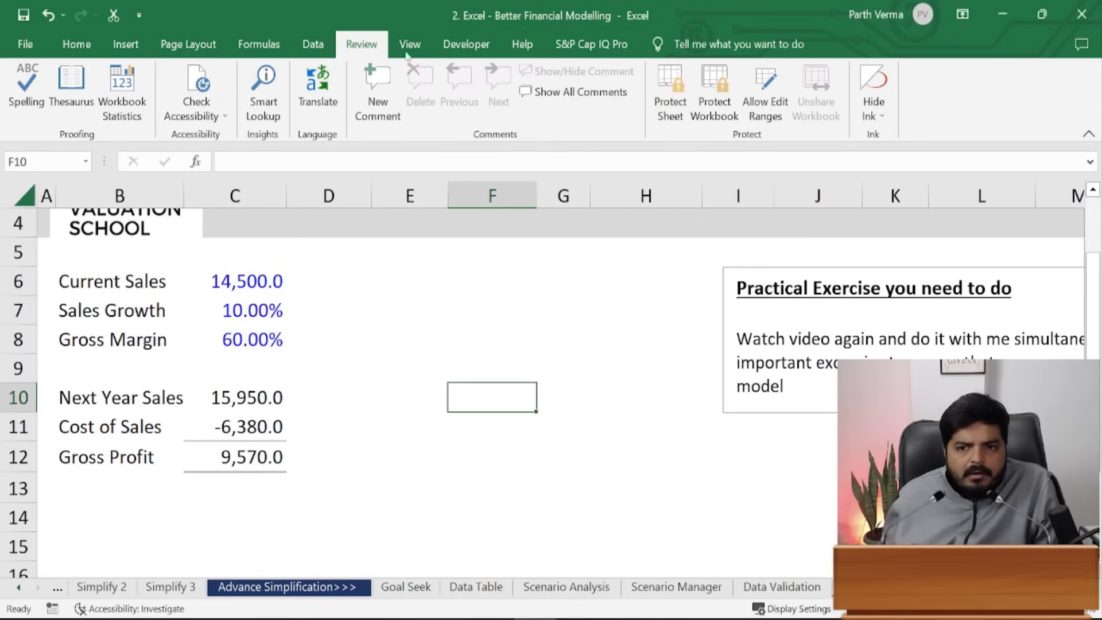
- Protect the sheet with a password, re-entering it to confirm
click(671, 97)
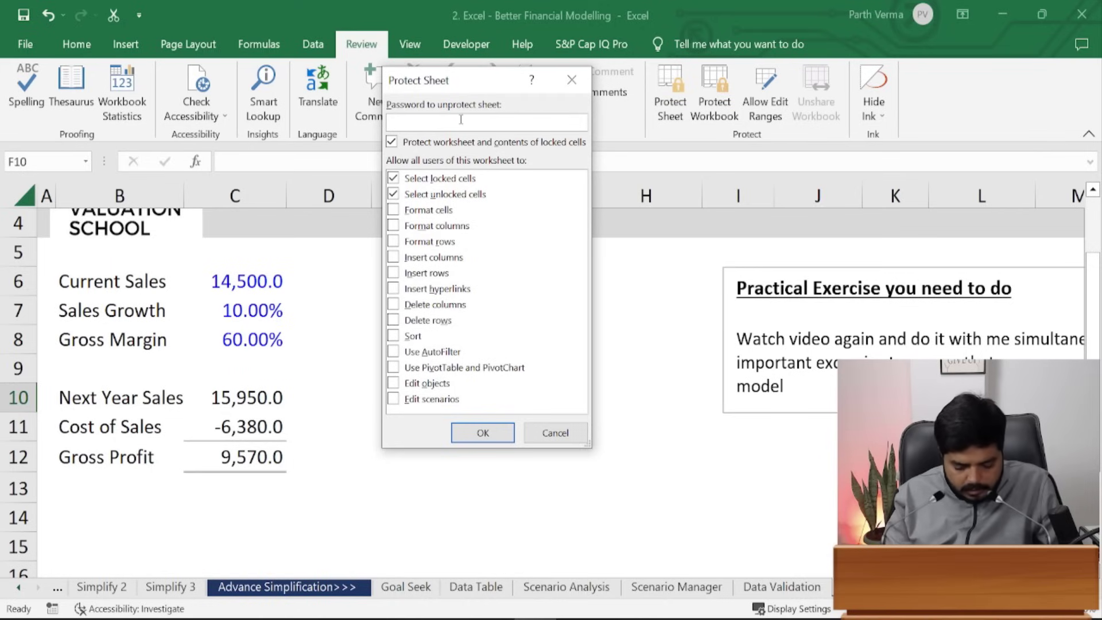
text(123)
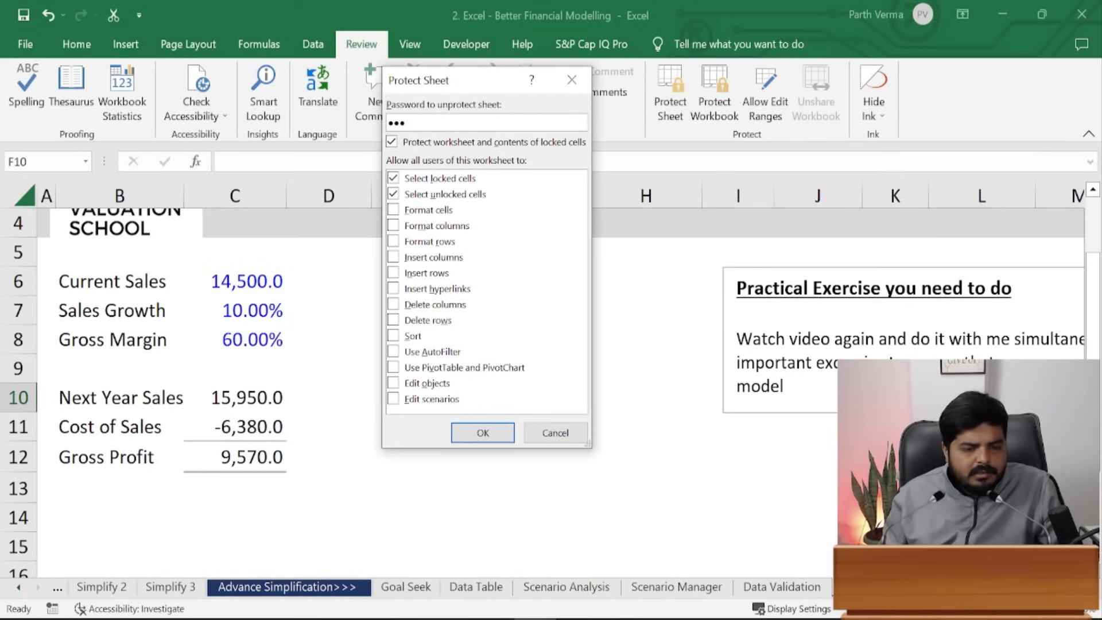
text(456)
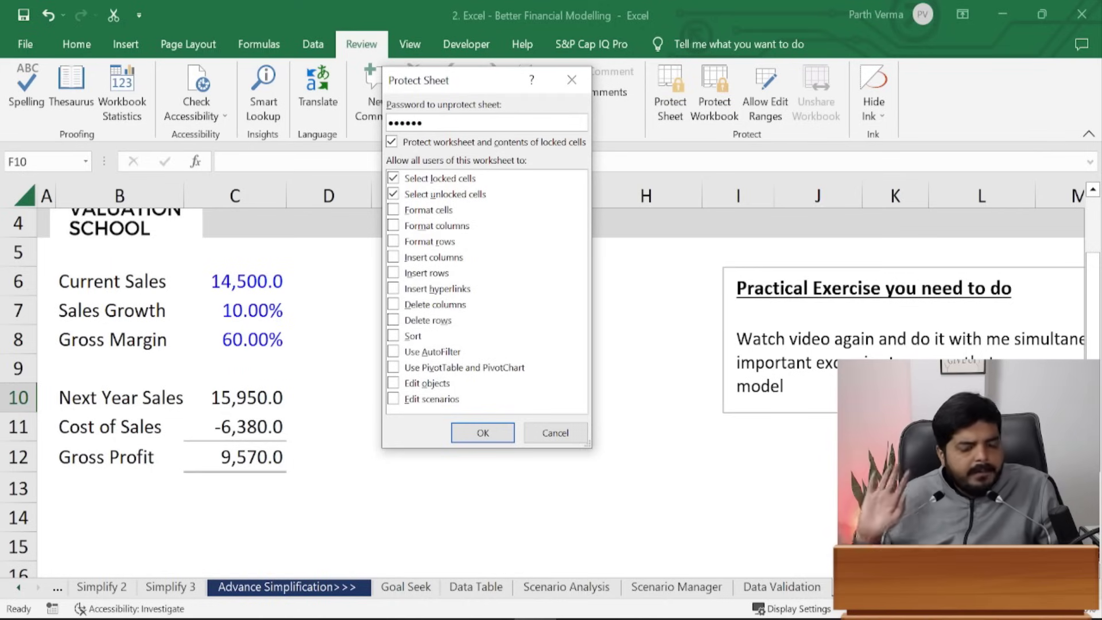
click(502, 433)
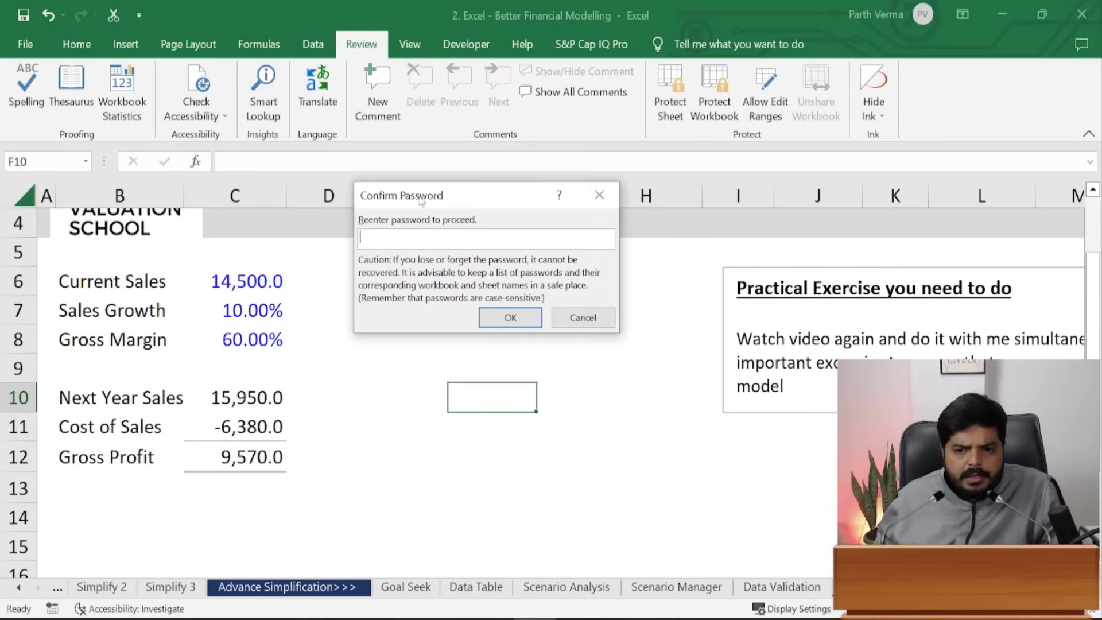
text(123456)
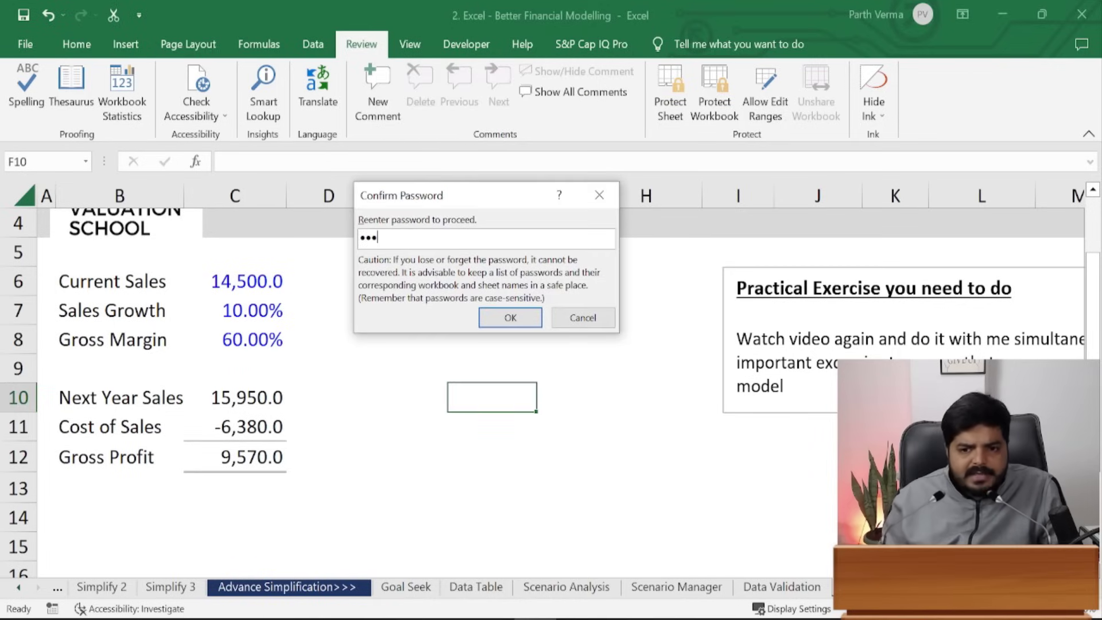
key(Return)
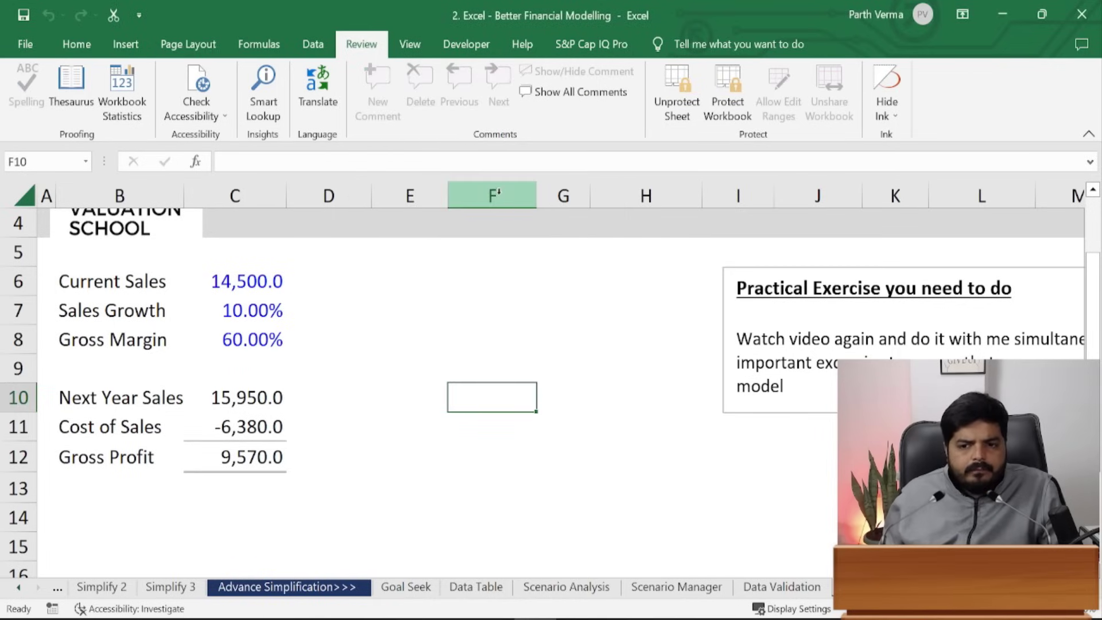
- Try editing locked cell E10 twice, dismissing the protected-sheet warning each time
click(467, 436)
double_click(399, 406)
key(Return)
double_click(393, 408)
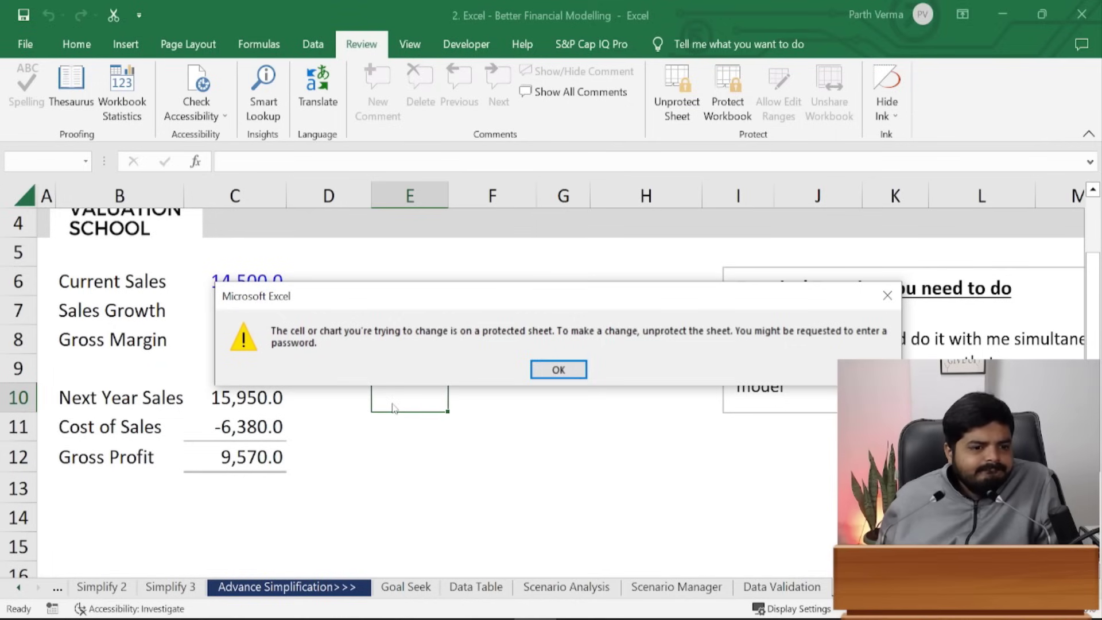
click(536, 367)
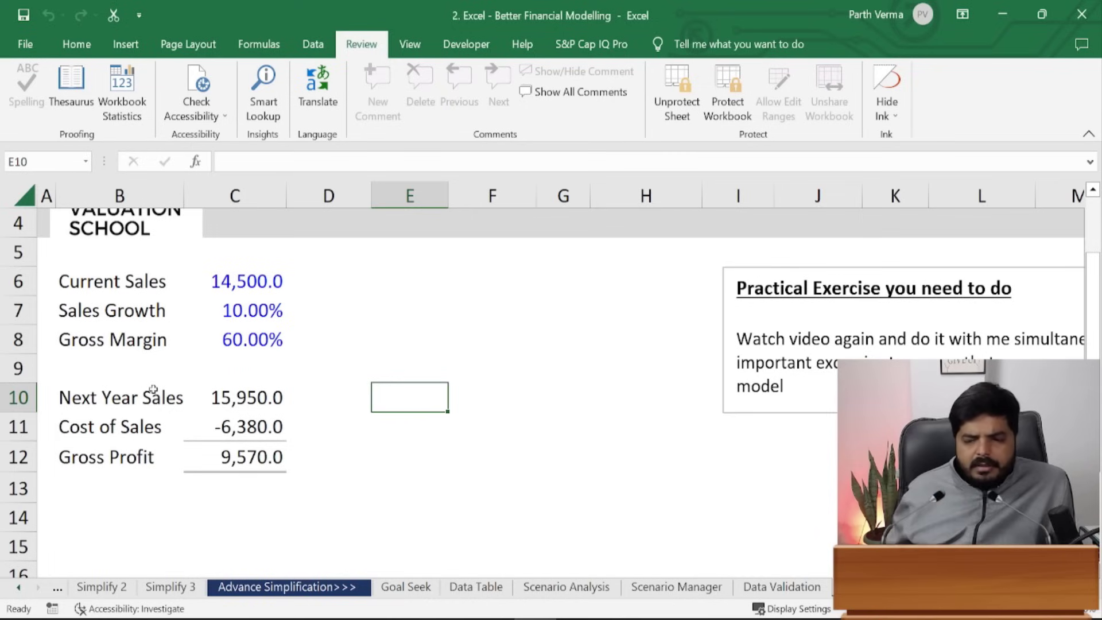
- Select C10, then Unprotect Sheet by entering the sheet password
click(293, 402)
click(282, 387)
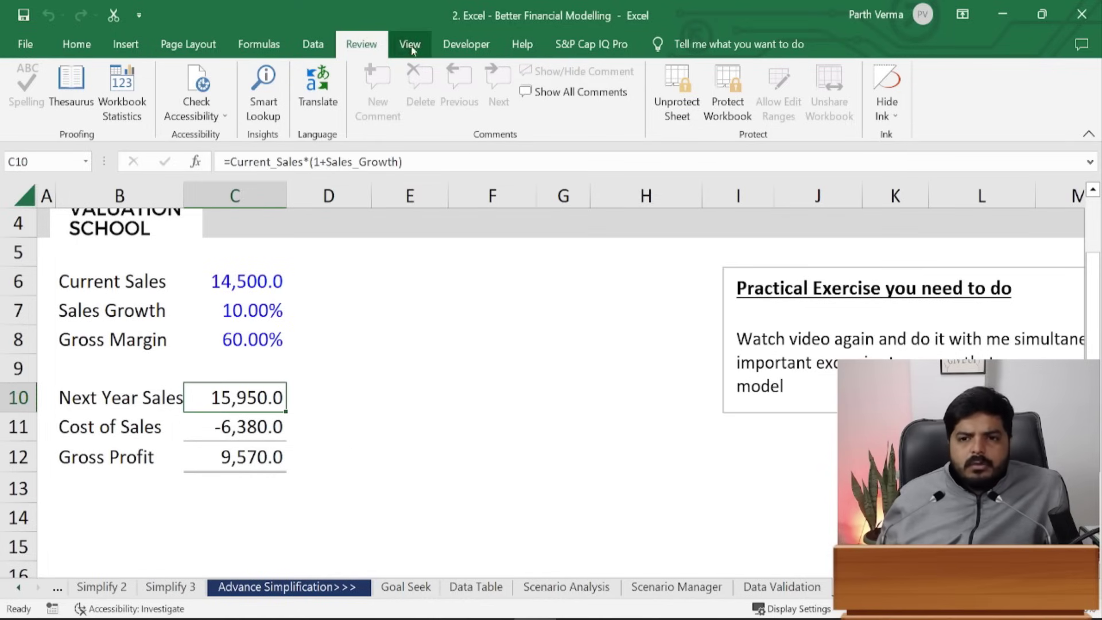
click(678, 92)
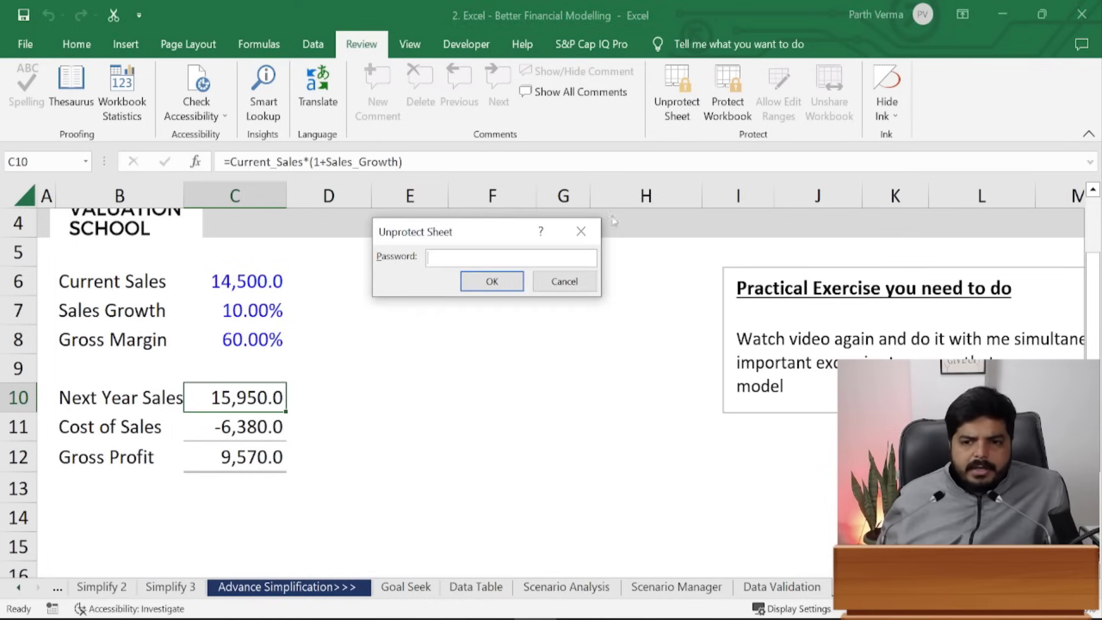
text(123)
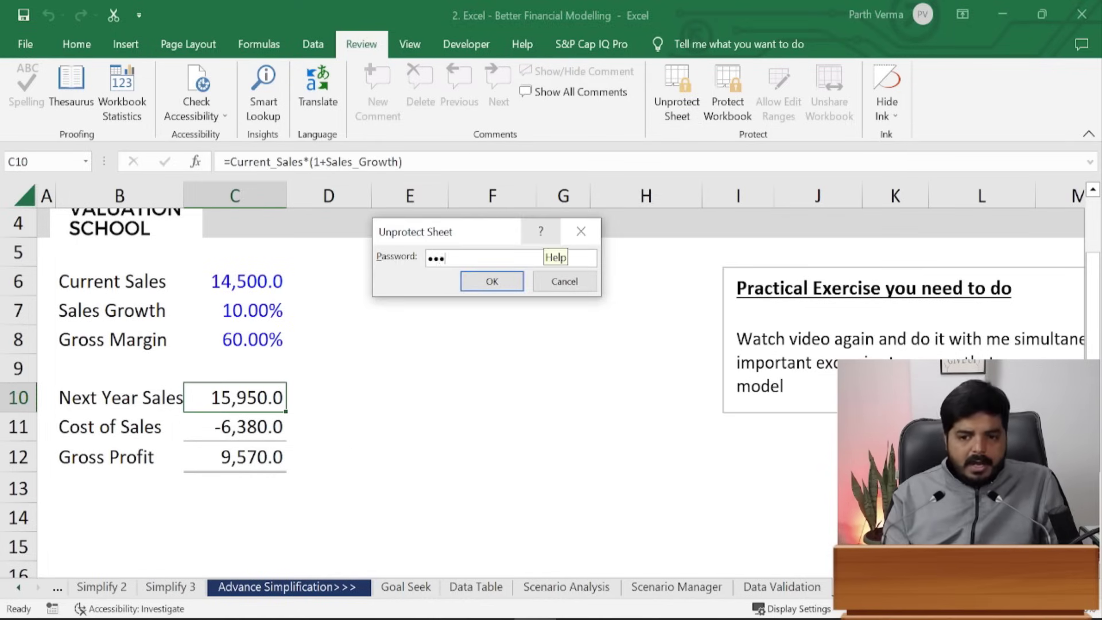
text(4567)
key(Return)
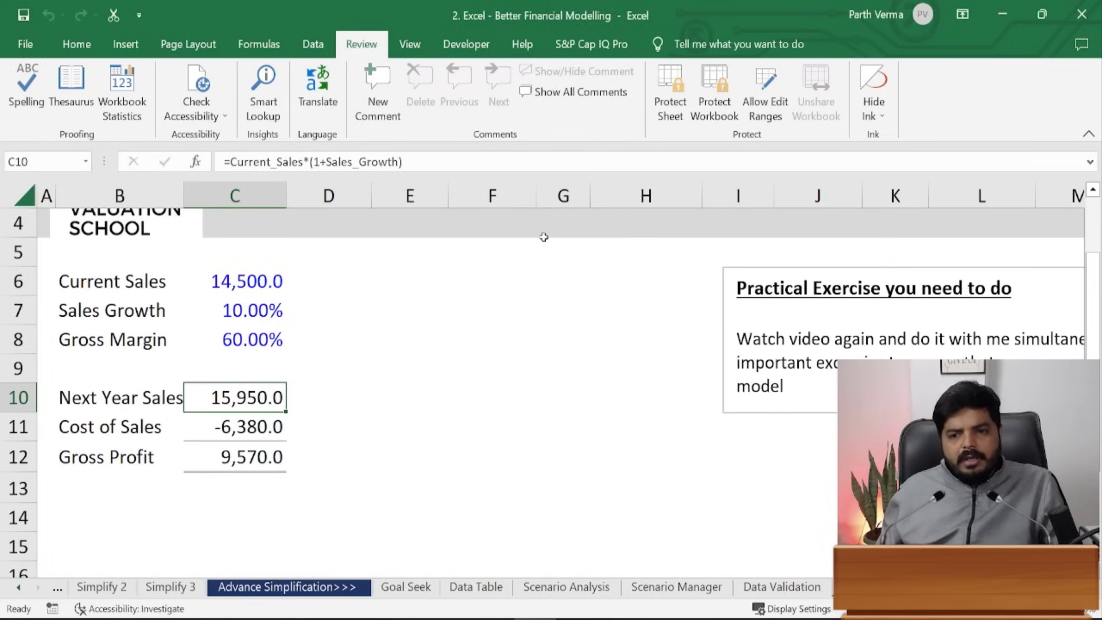